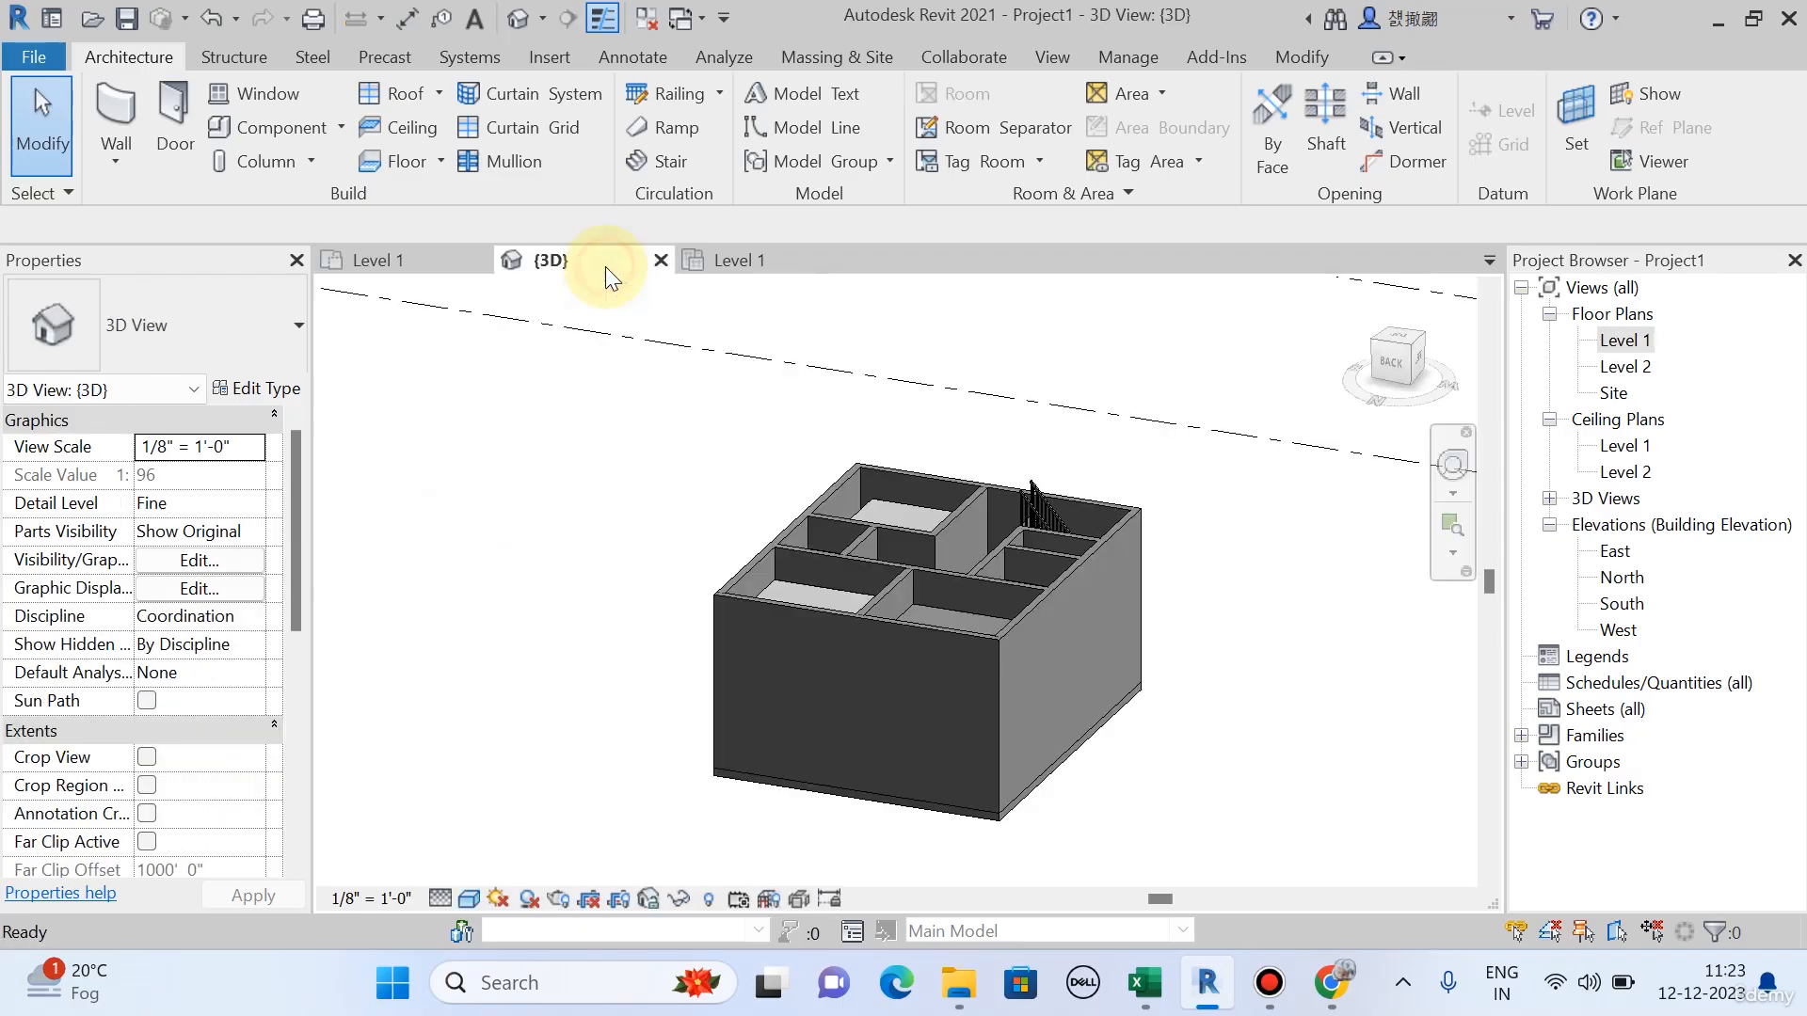
Open the Level 1 floor plan and bring the whole room layout into view.
shift+middle_drag(1158, 585, 855, 747)
middle_drag(1134, 733, 1088, 747)
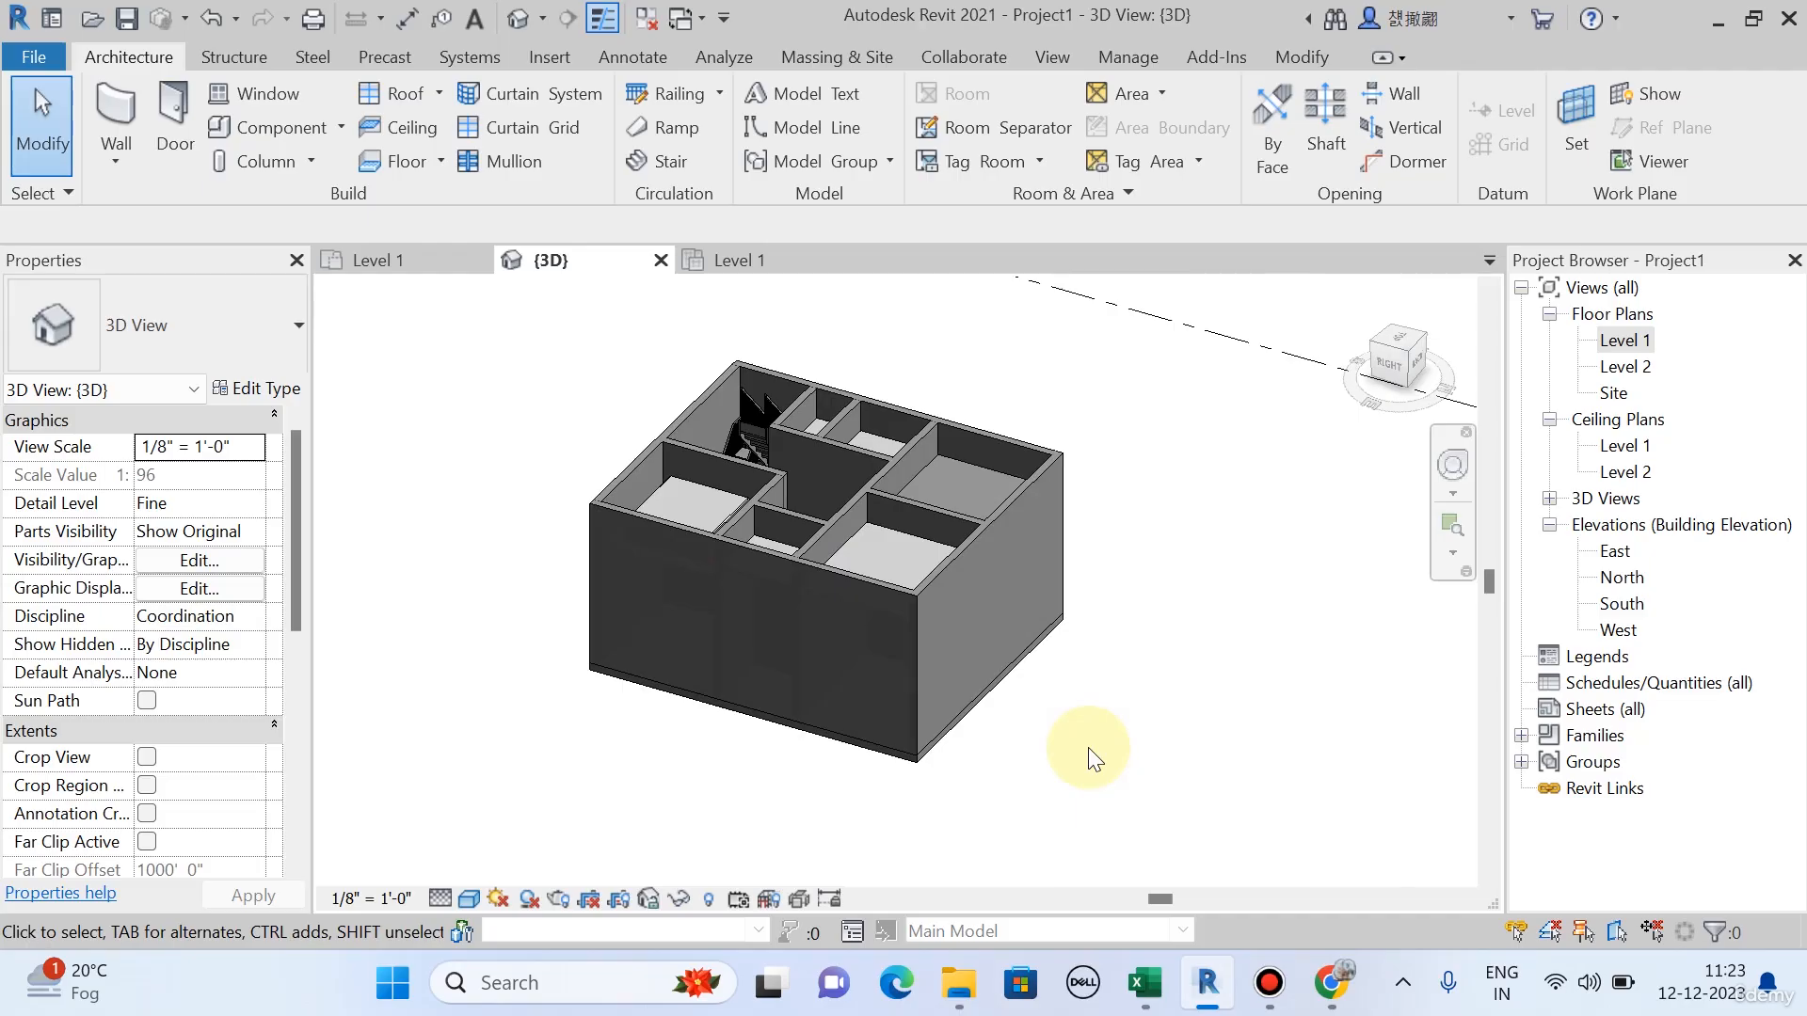
middle_drag(1089, 757, 1104, 756)
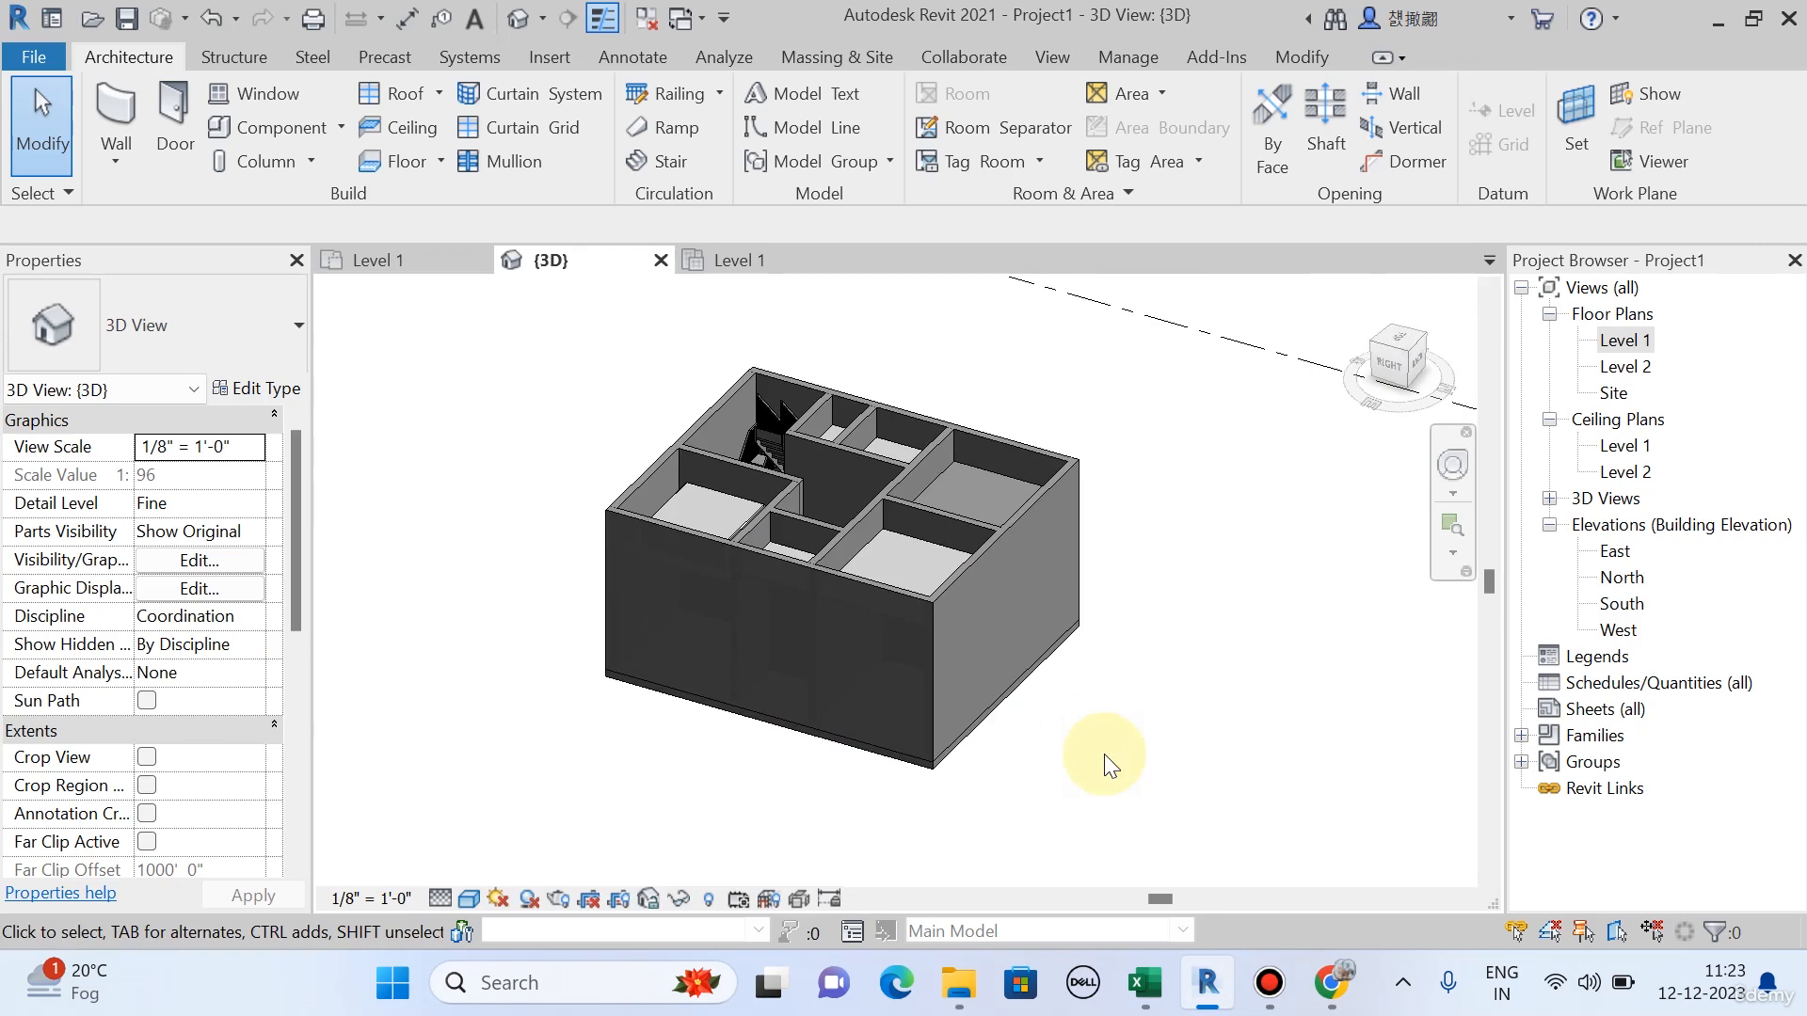
middle_drag(1104, 754, 1149, 723)
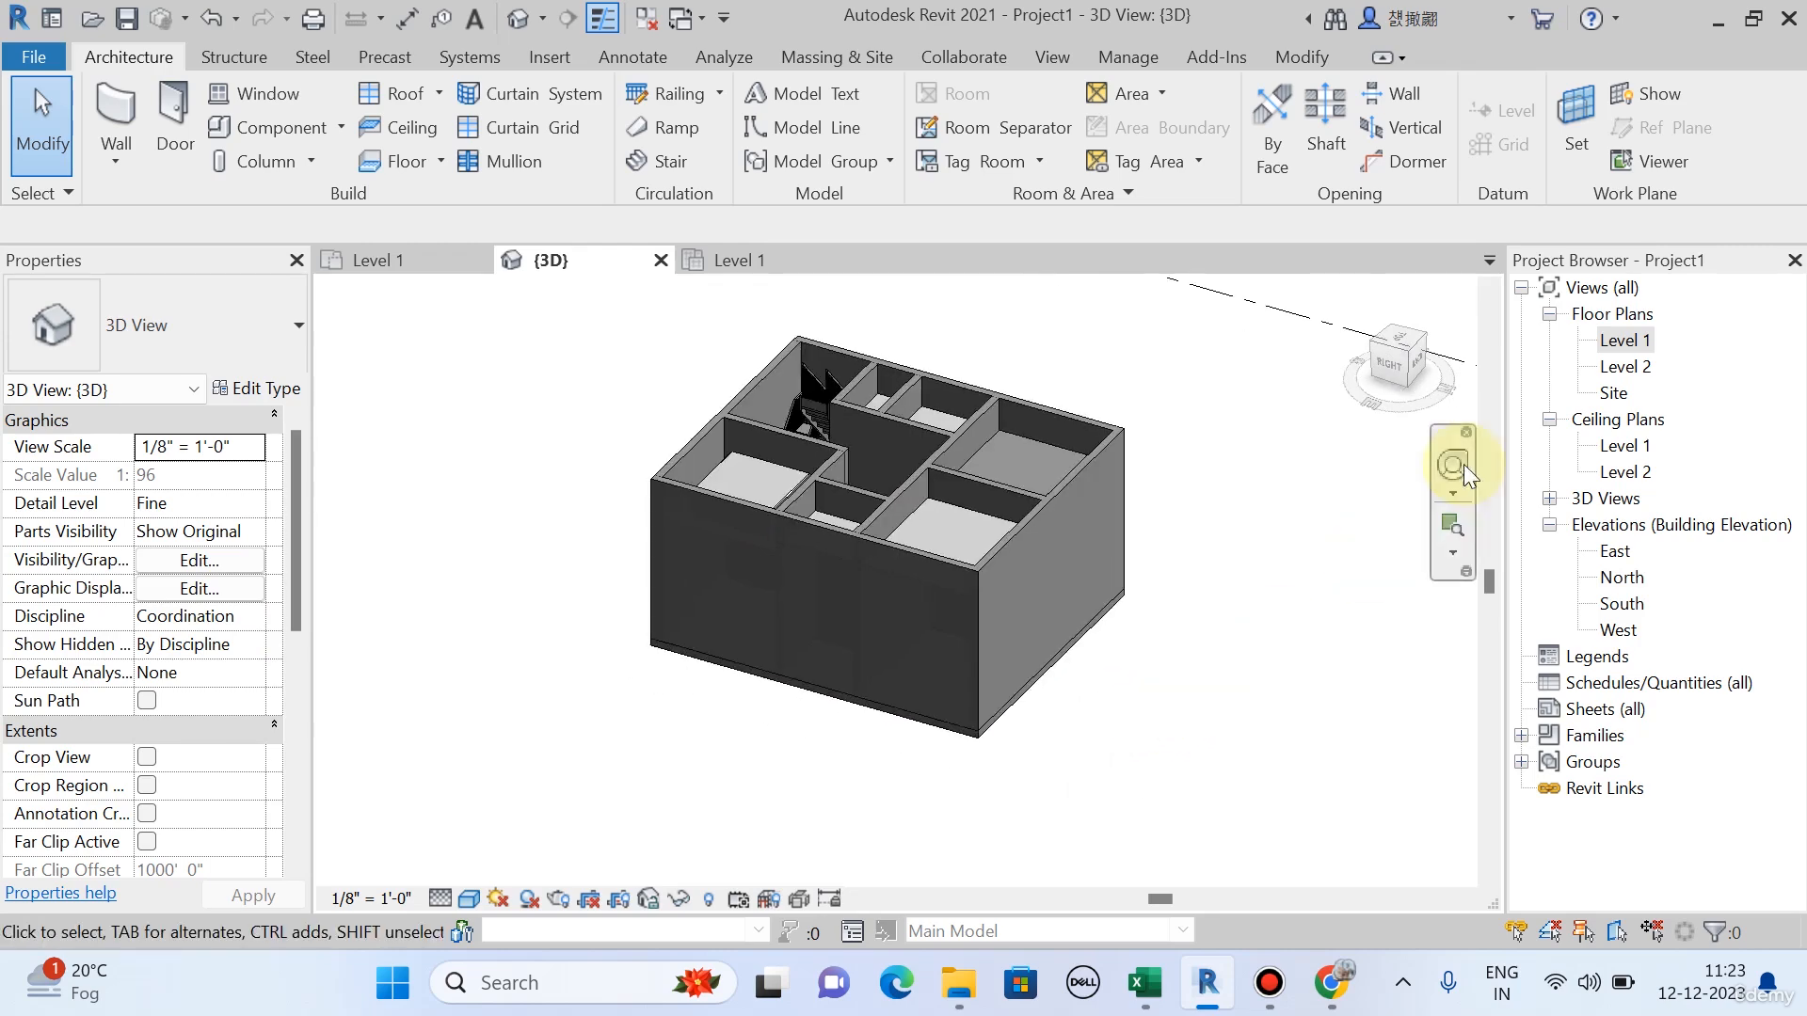
double_click(1636, 339)
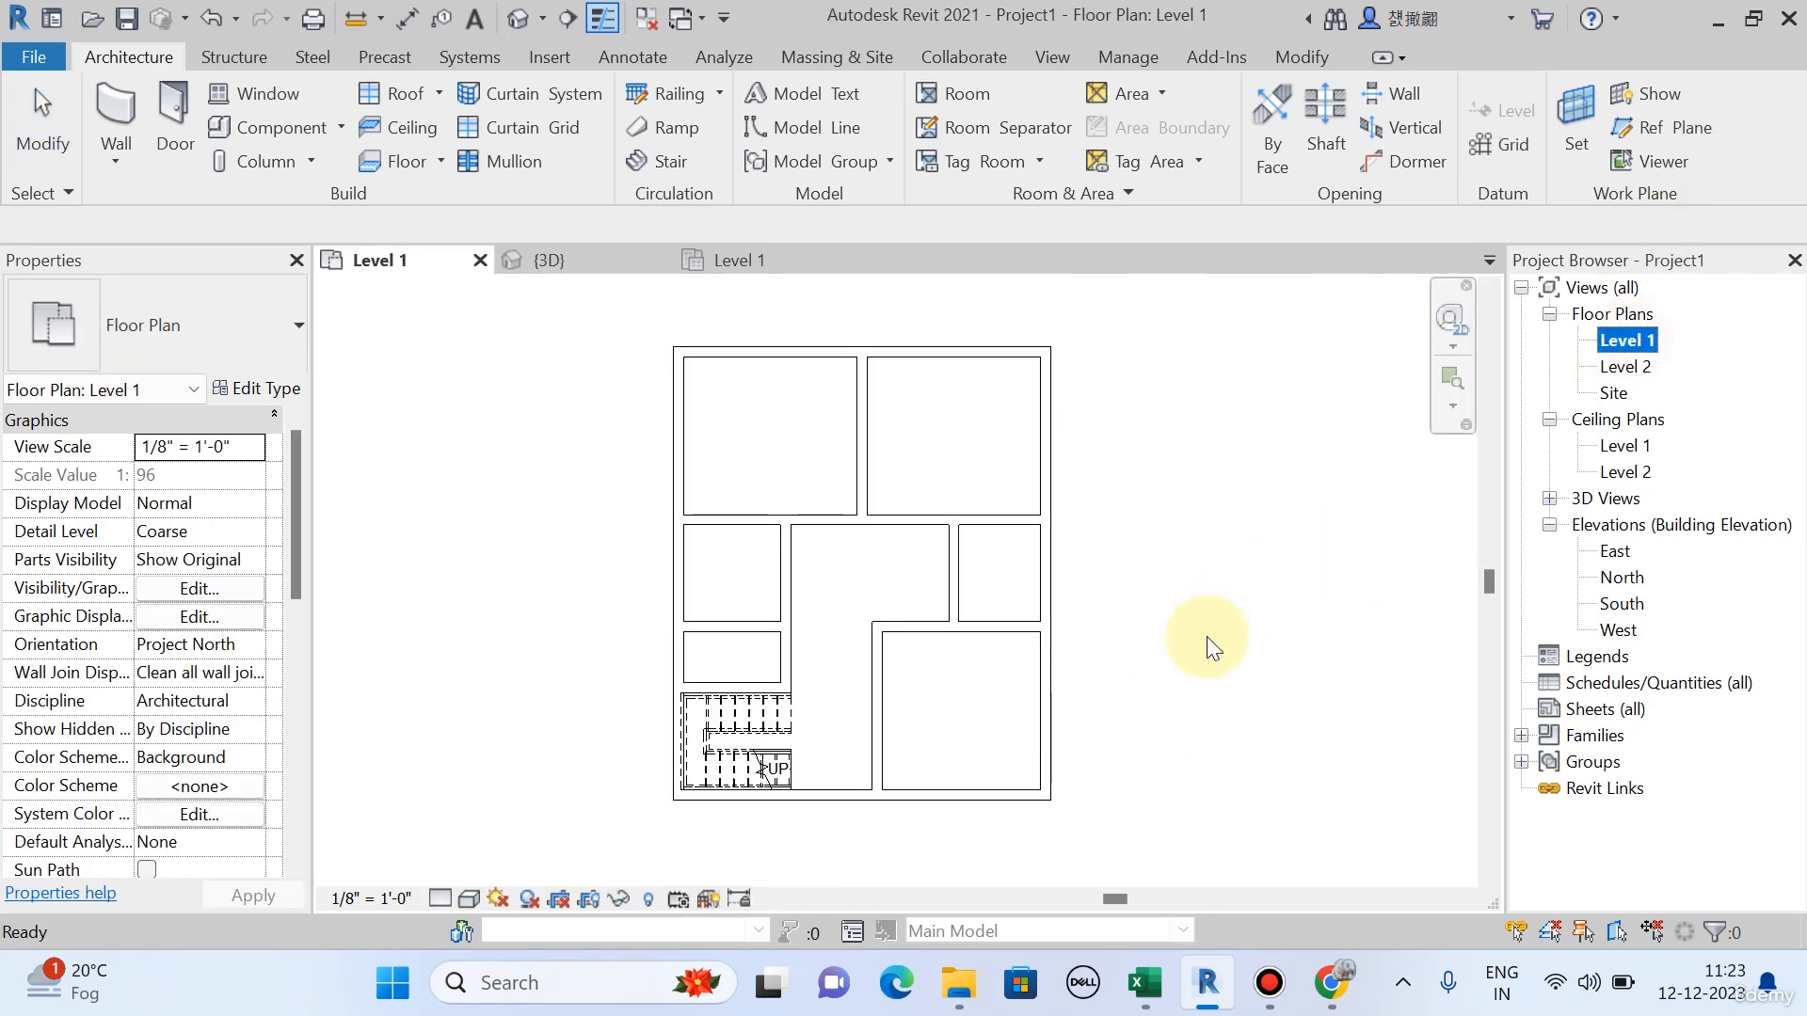
middle_drag(1153, 576, 1125, 576)
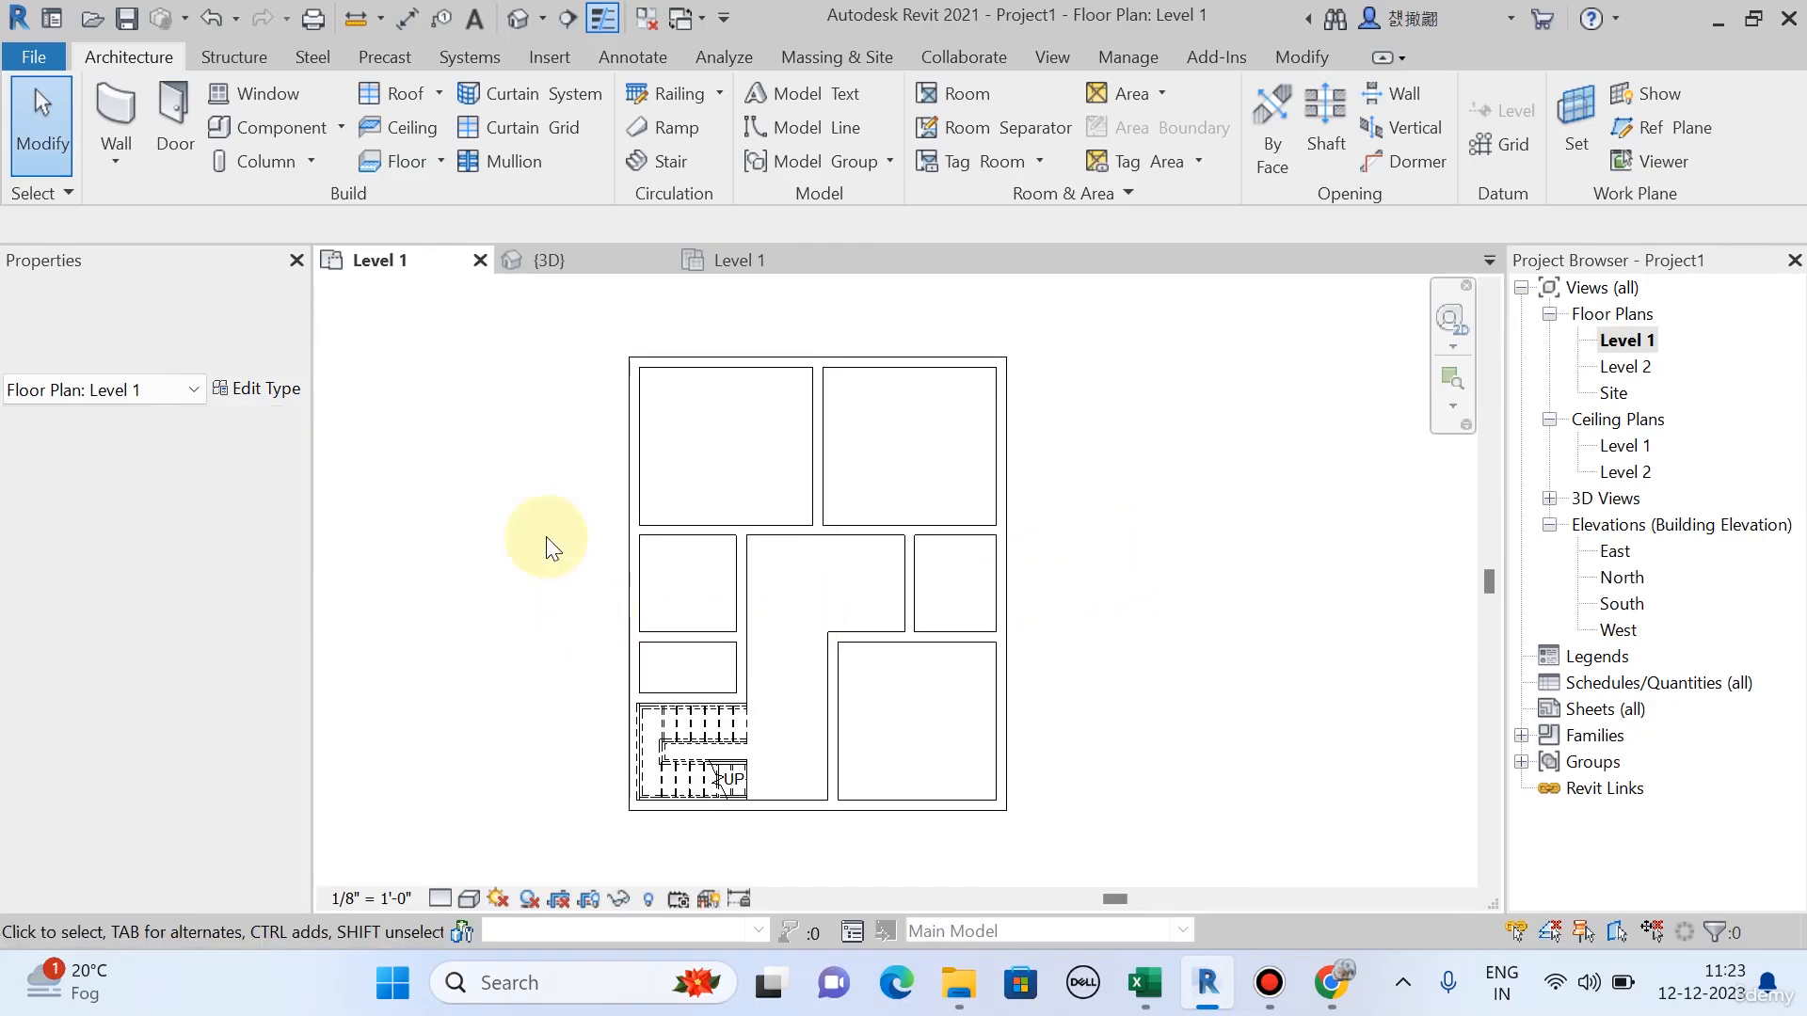
scroll(754, 506, up, 1)
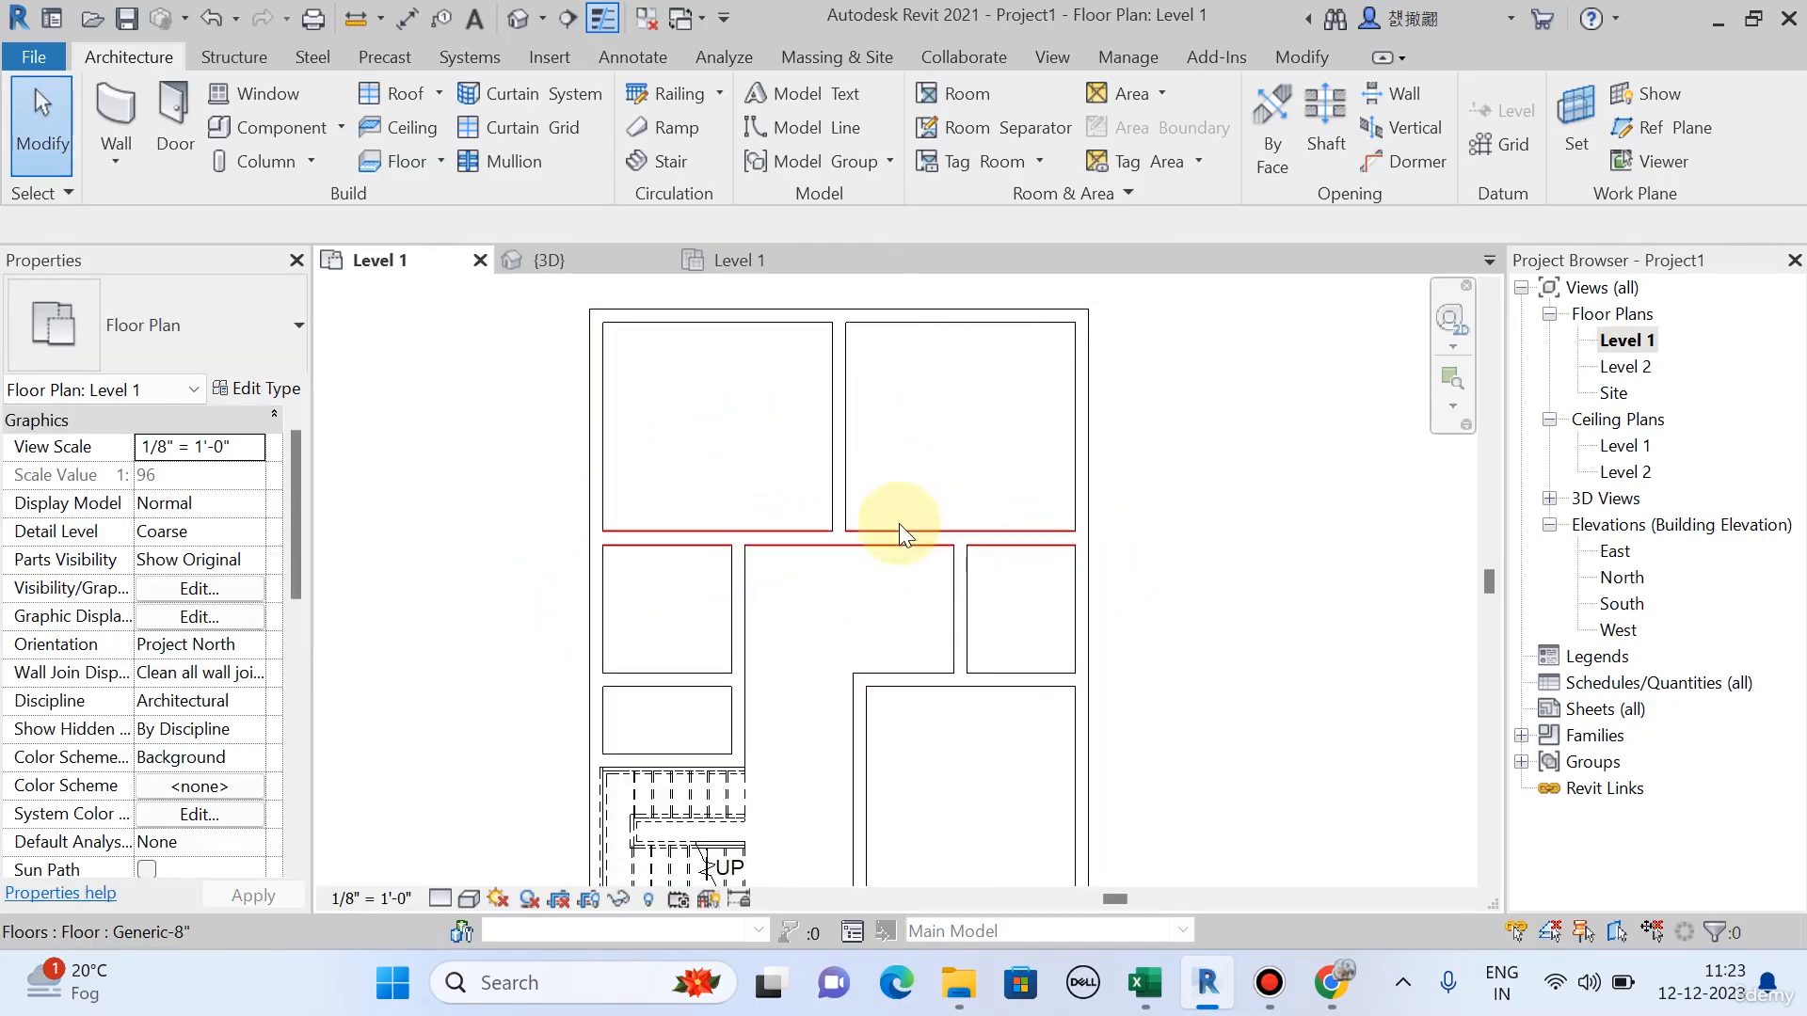
scroll(895, 525, down, 2)
middle_drag(894, 525, 866, 522)
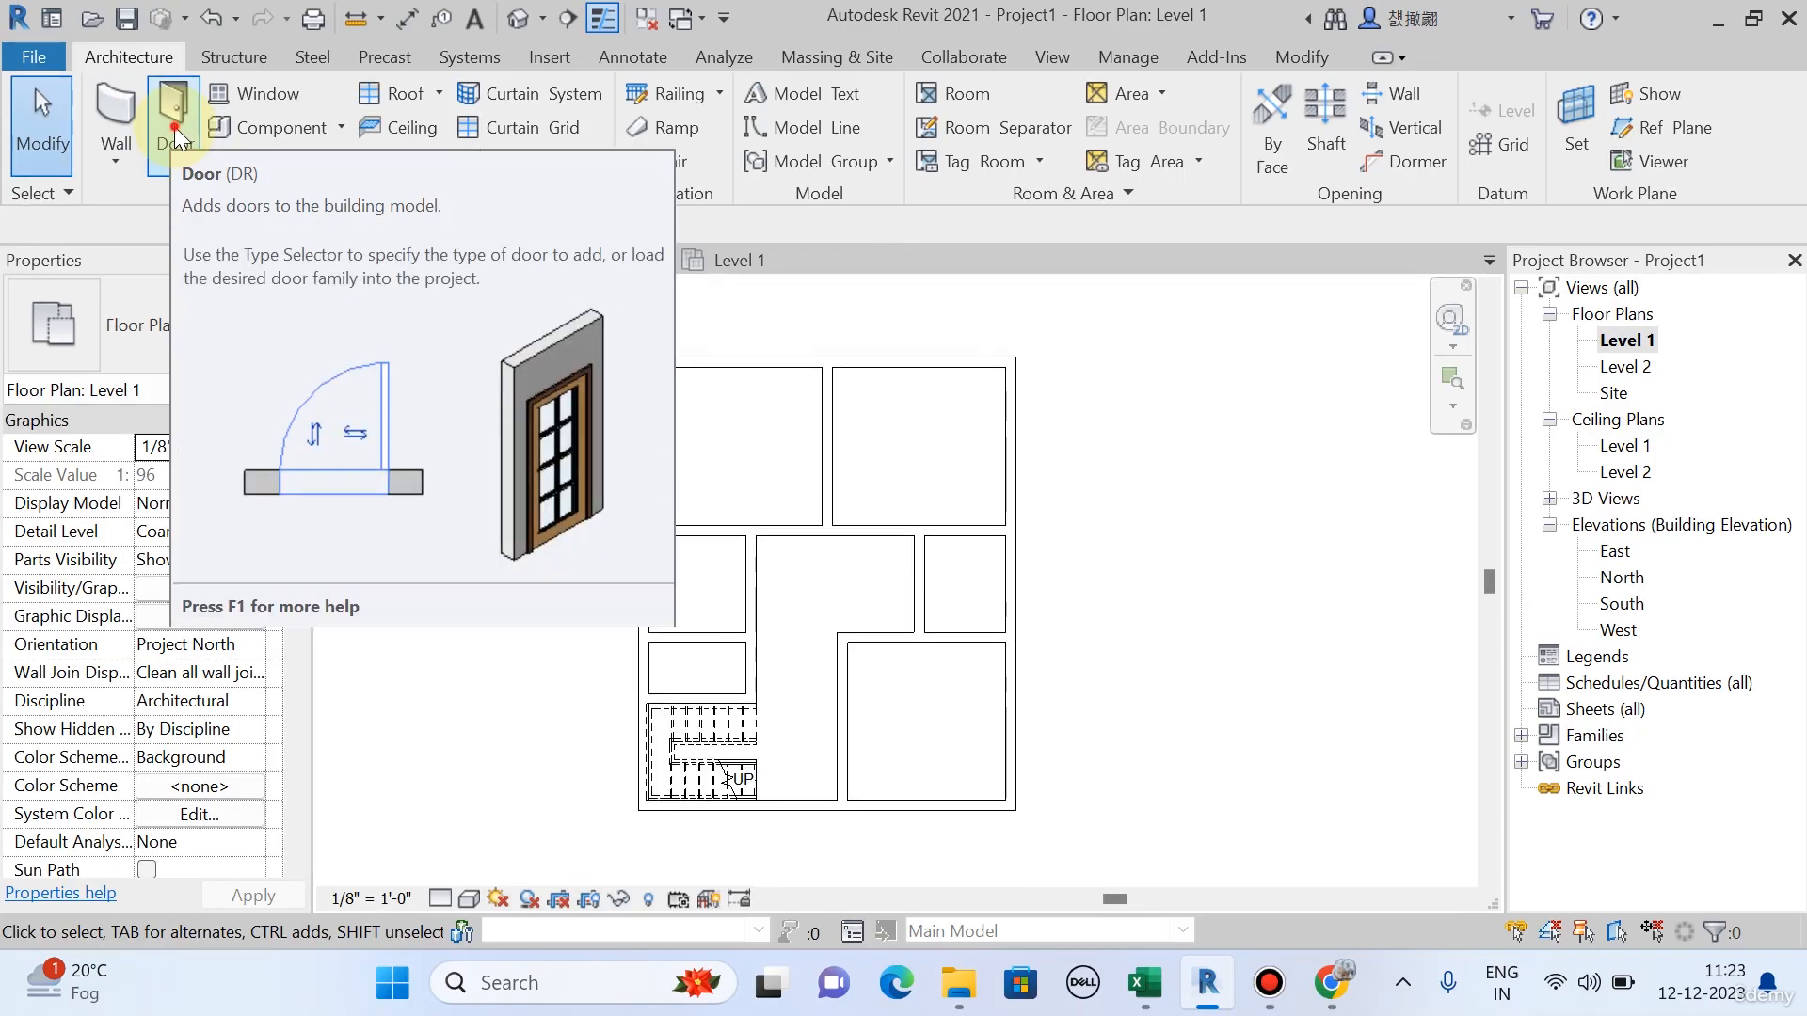
Start placing a door using the Single-Flush 36" x 84" type.
click(174, 126)
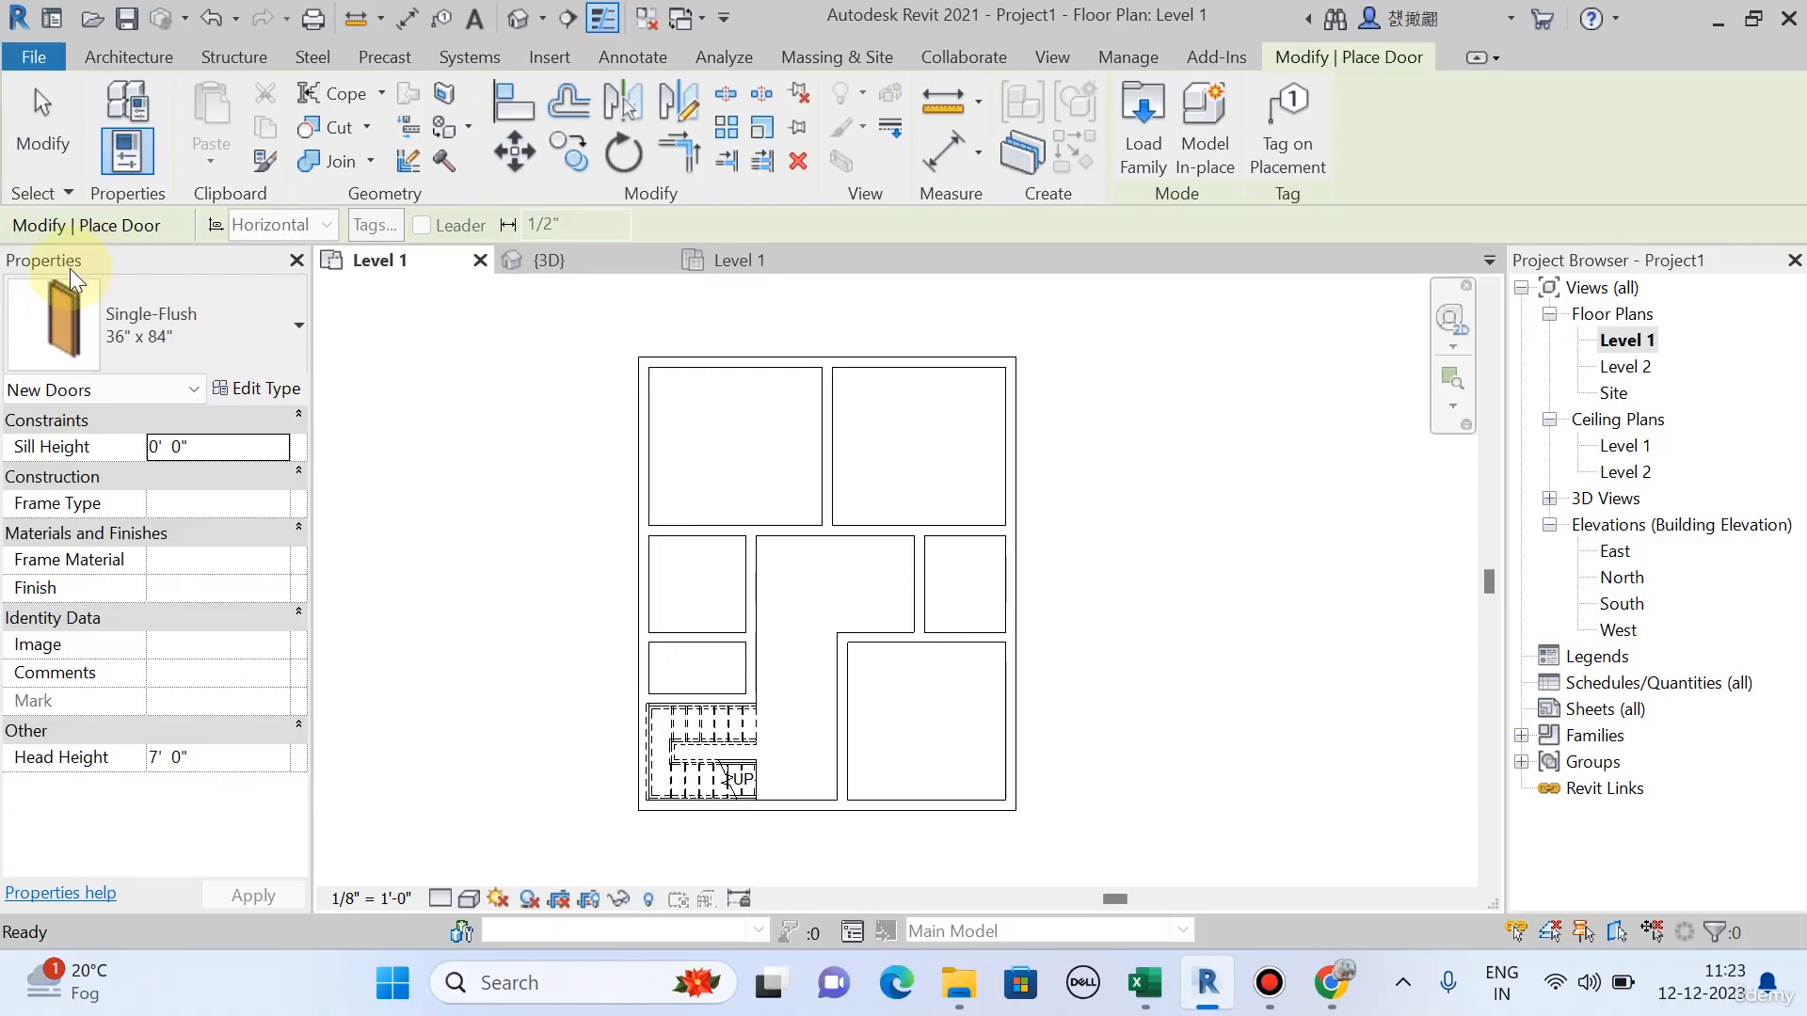
click(221, 343)
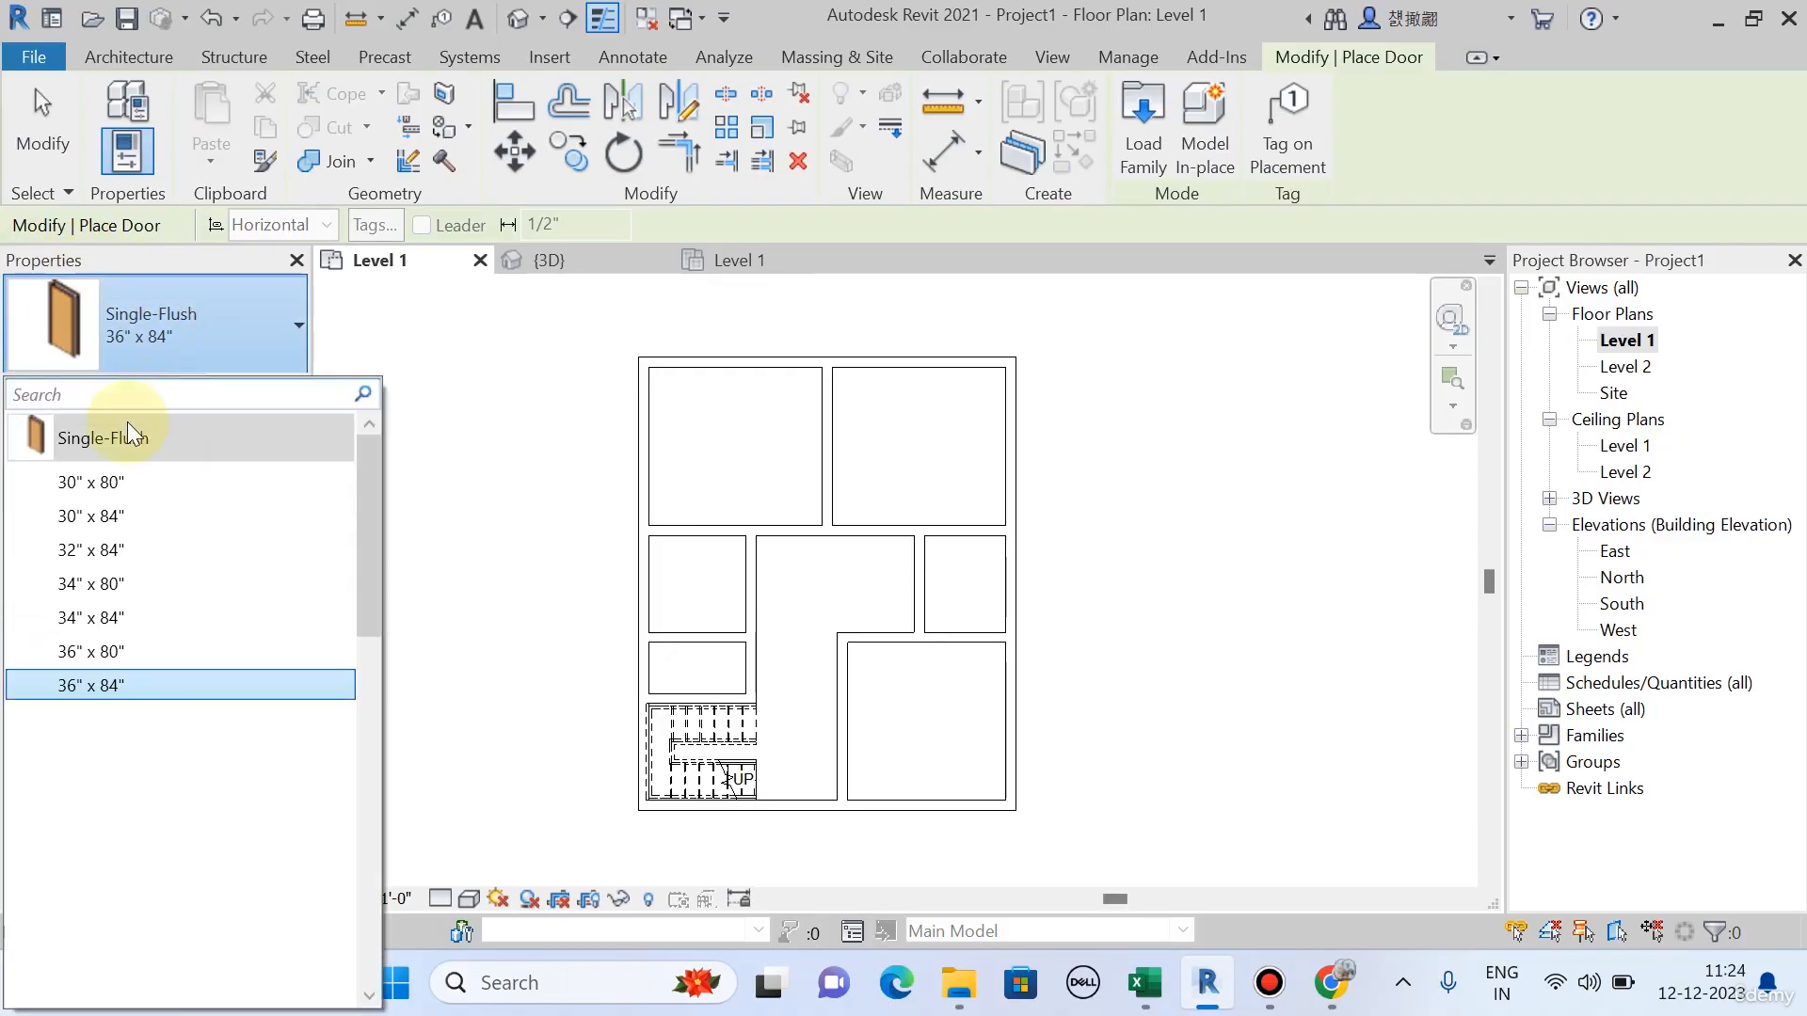
mouse_move(62, 455)
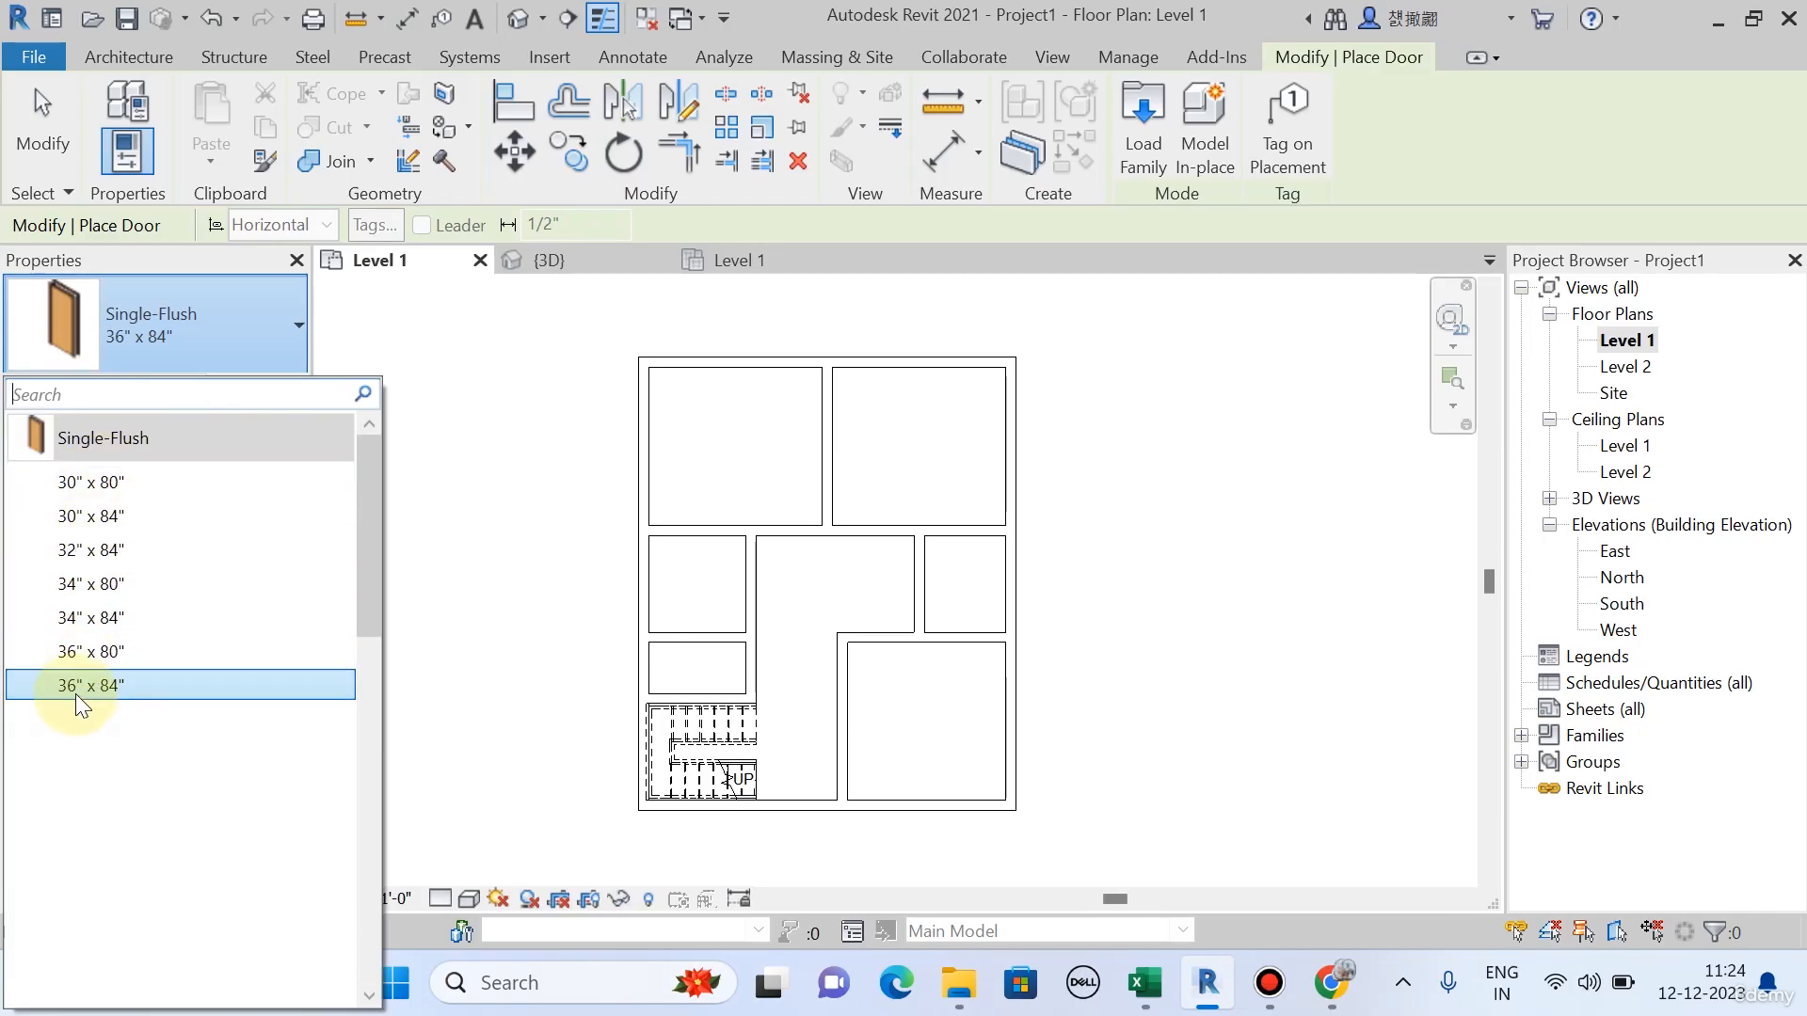
mouse_move(77, 689)
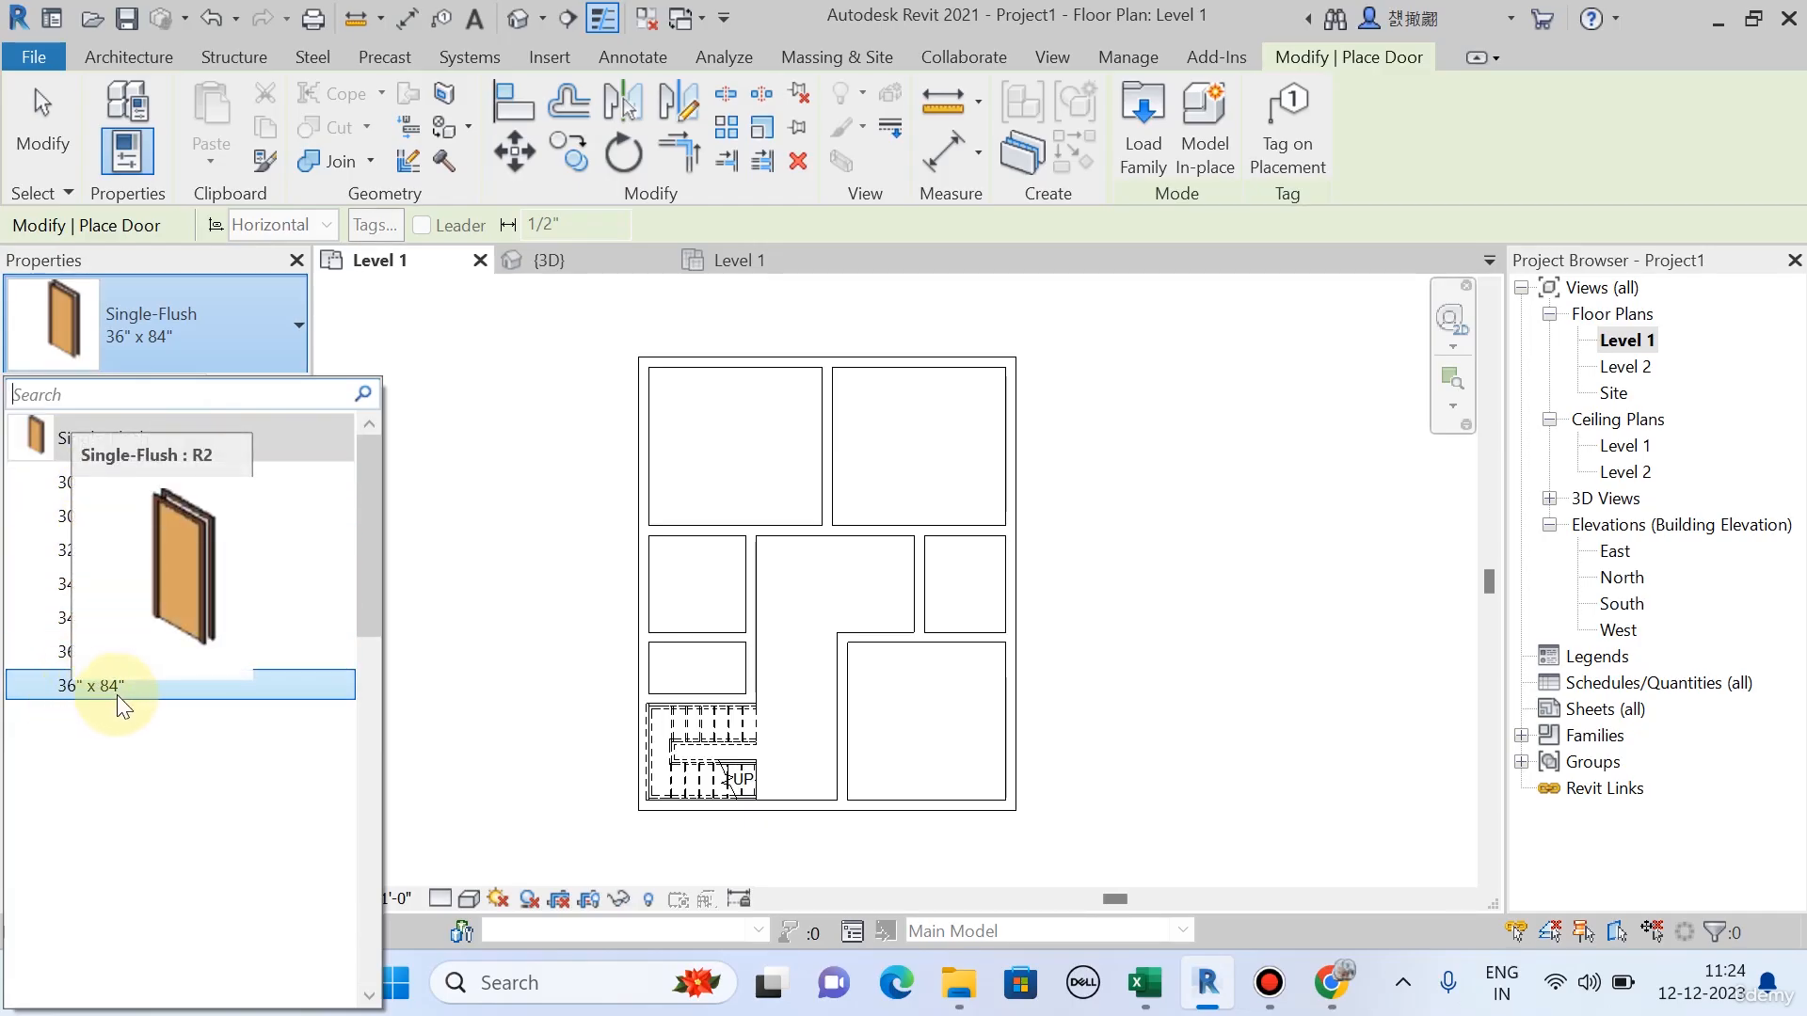
click(120, 691)
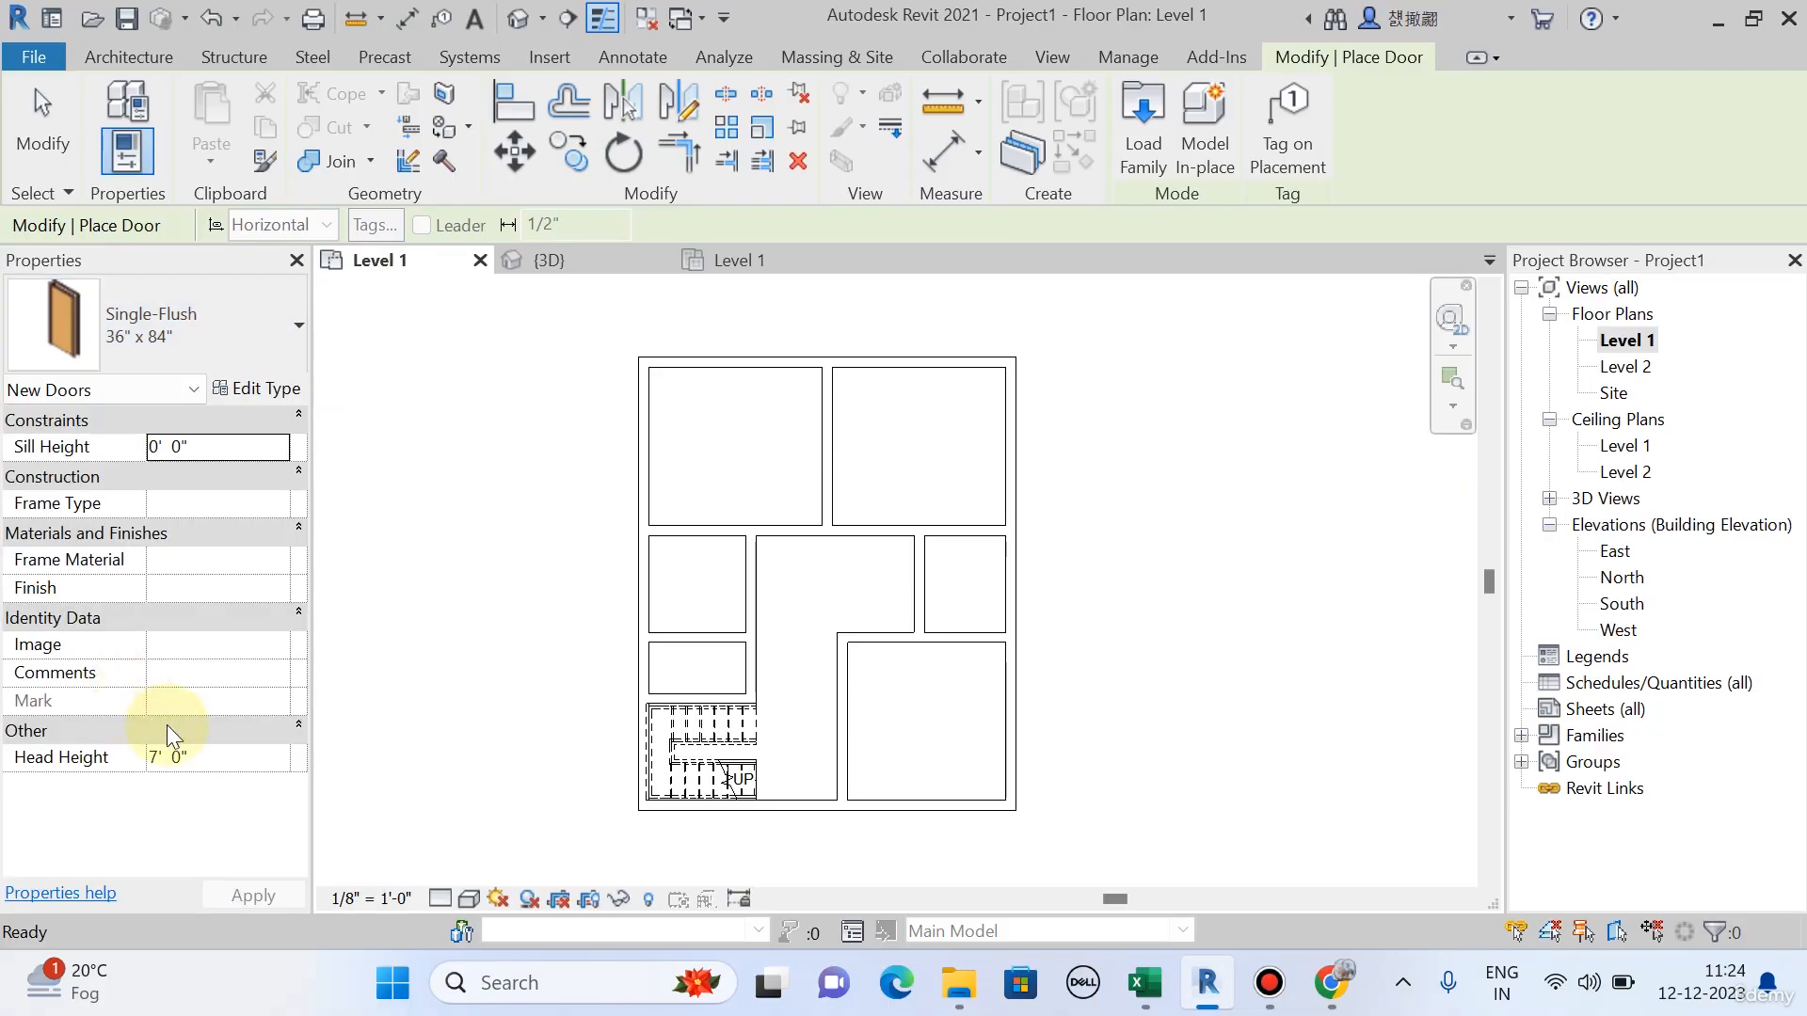
Place the door in the wall between the upper-left room and the hall, 2'-6" from each adjacent wall's centerline, swinging into the room.
scroll(872, 302, up, 2)
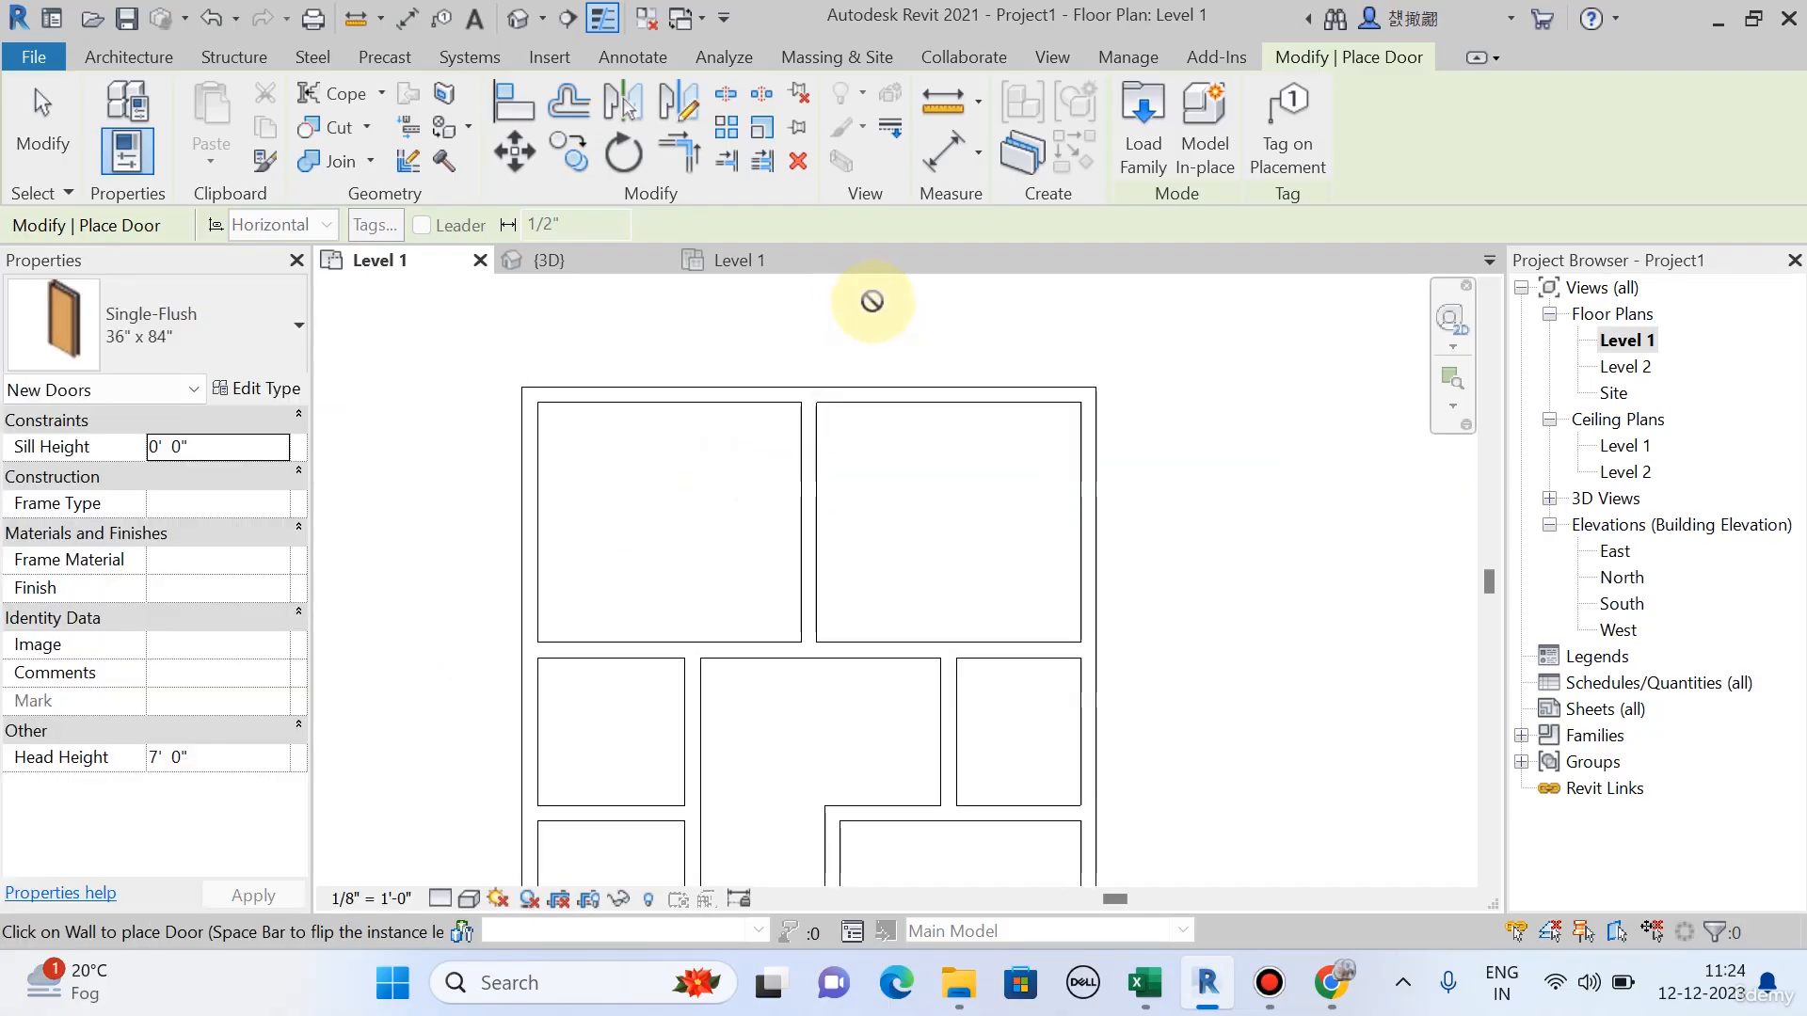
scroll(872, 301, down, 1)
middle_drag(875, 302, 954, 282)
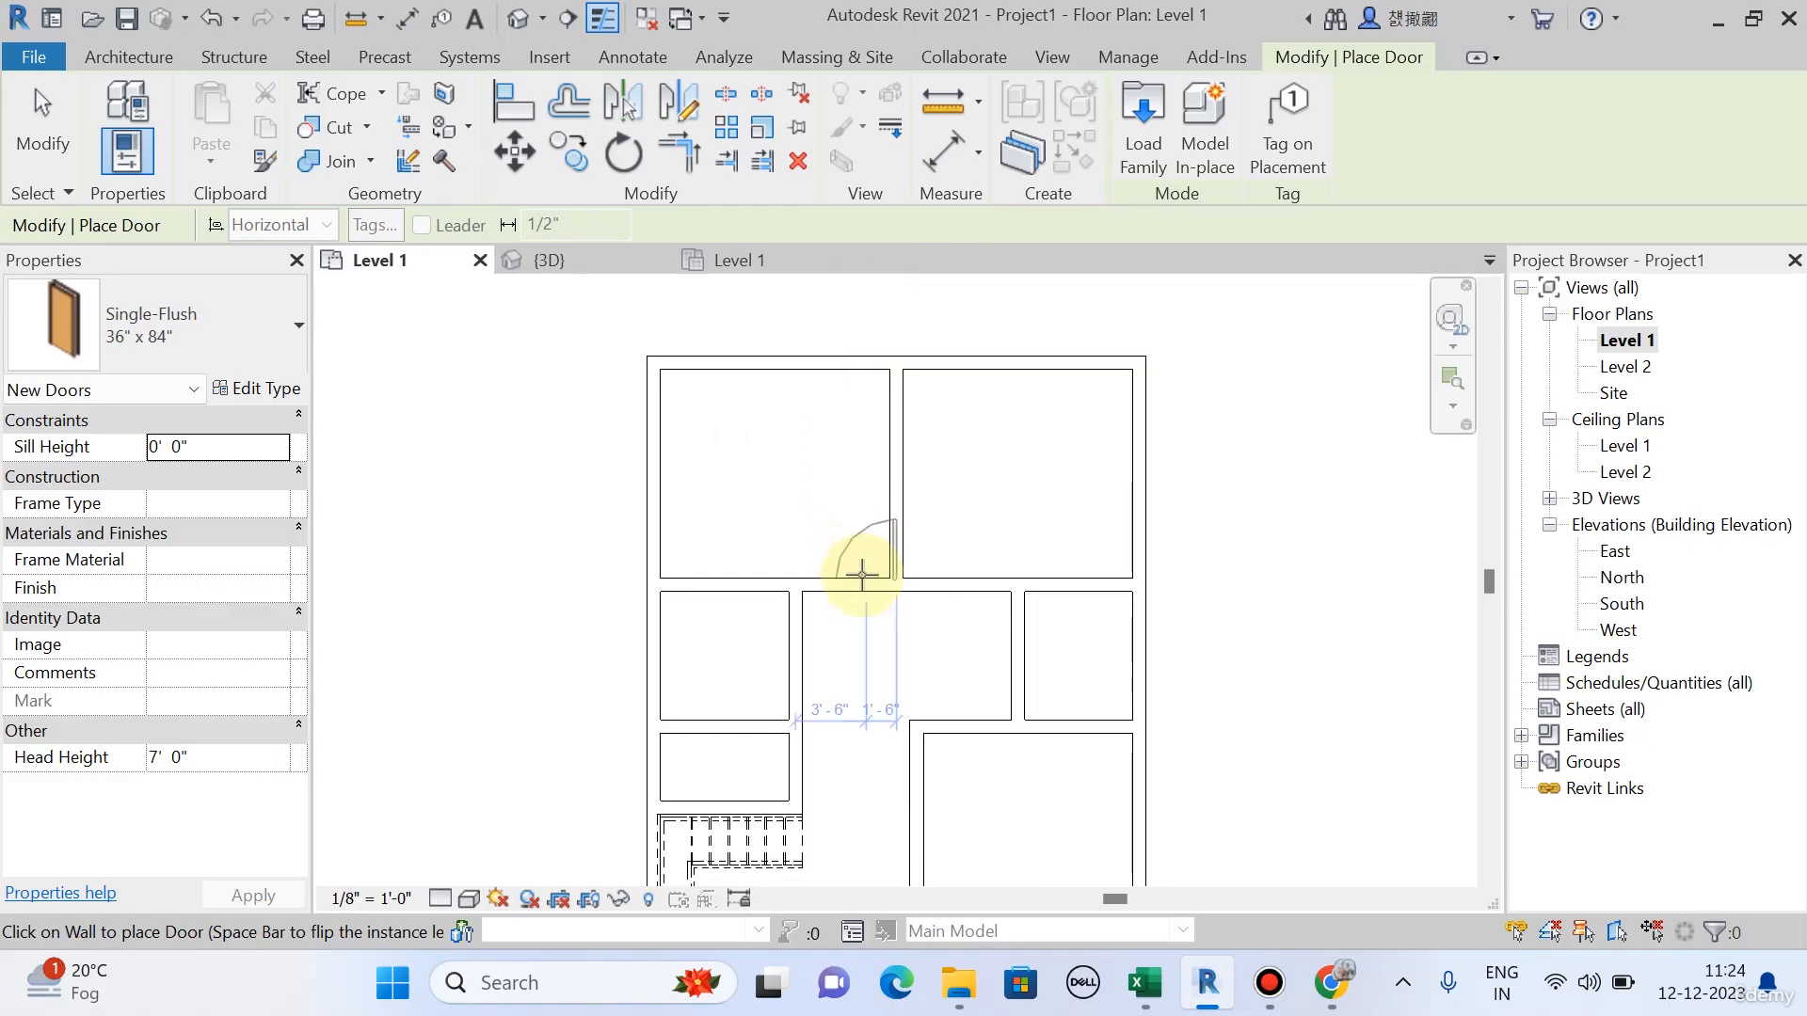
scroll(863, 574, up, 1)
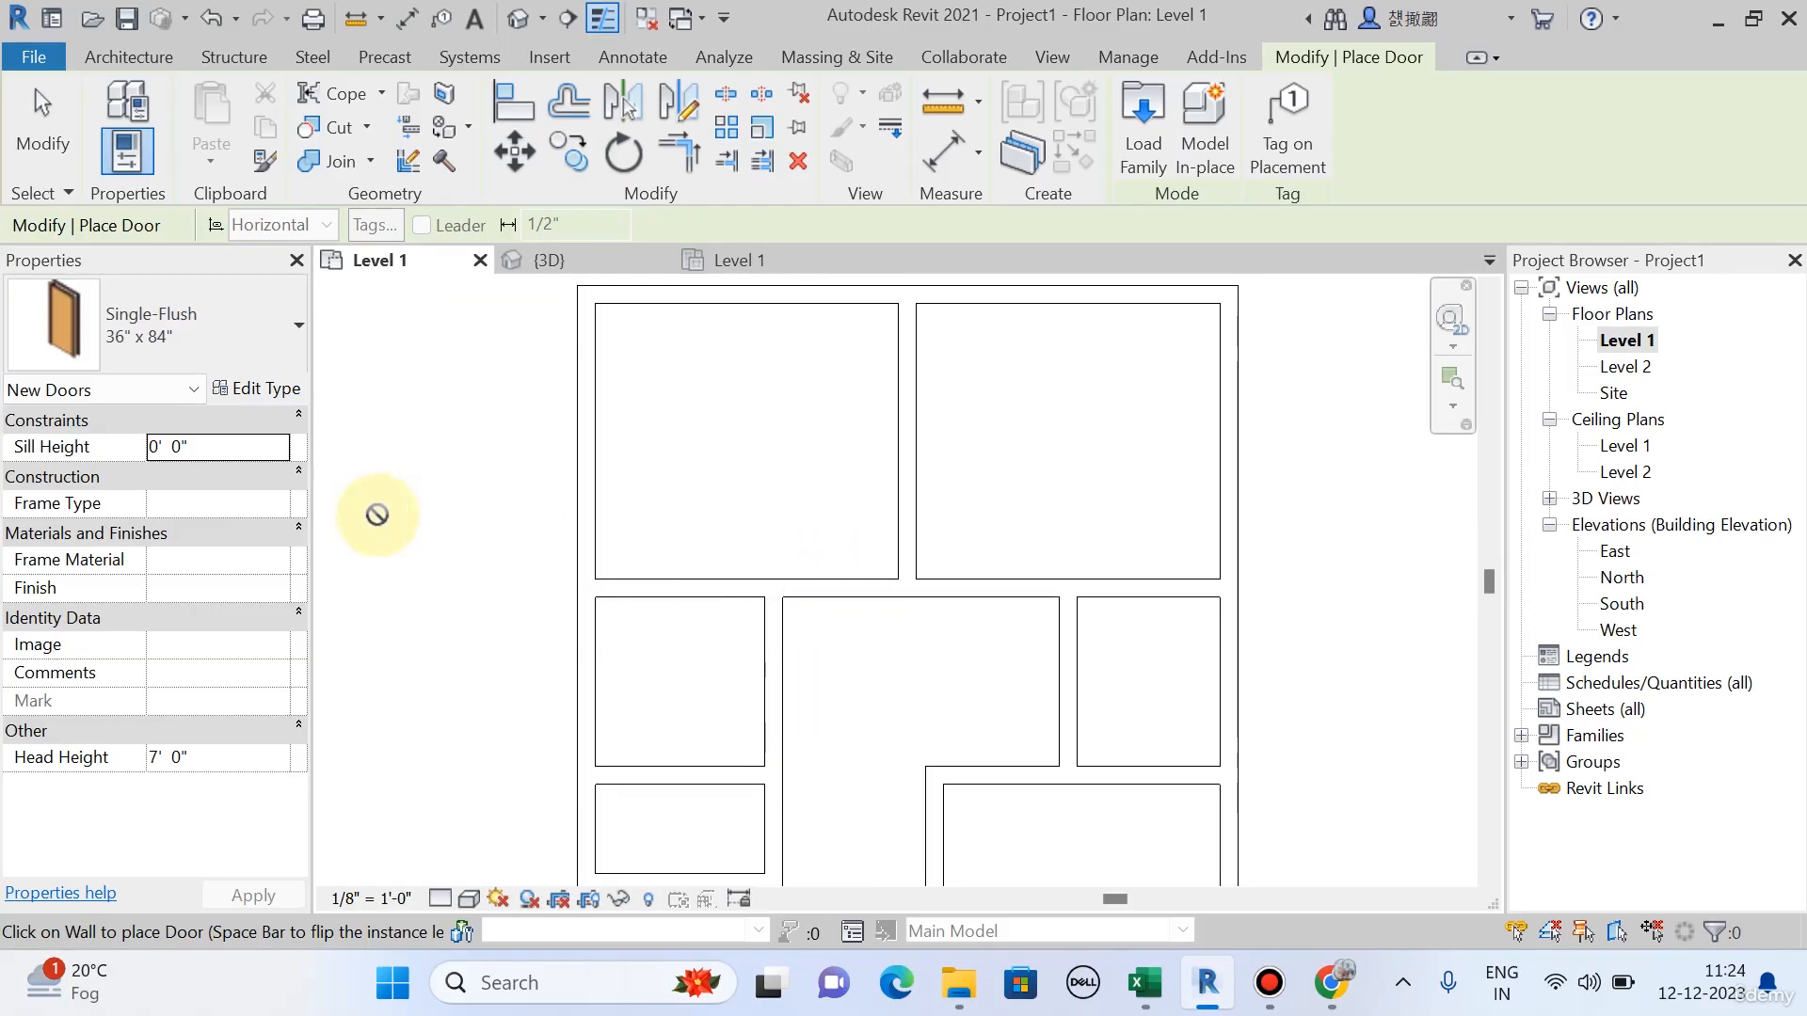
middle_drag(485, 558, 566, 561)
scroll(553, 548, down, 1)
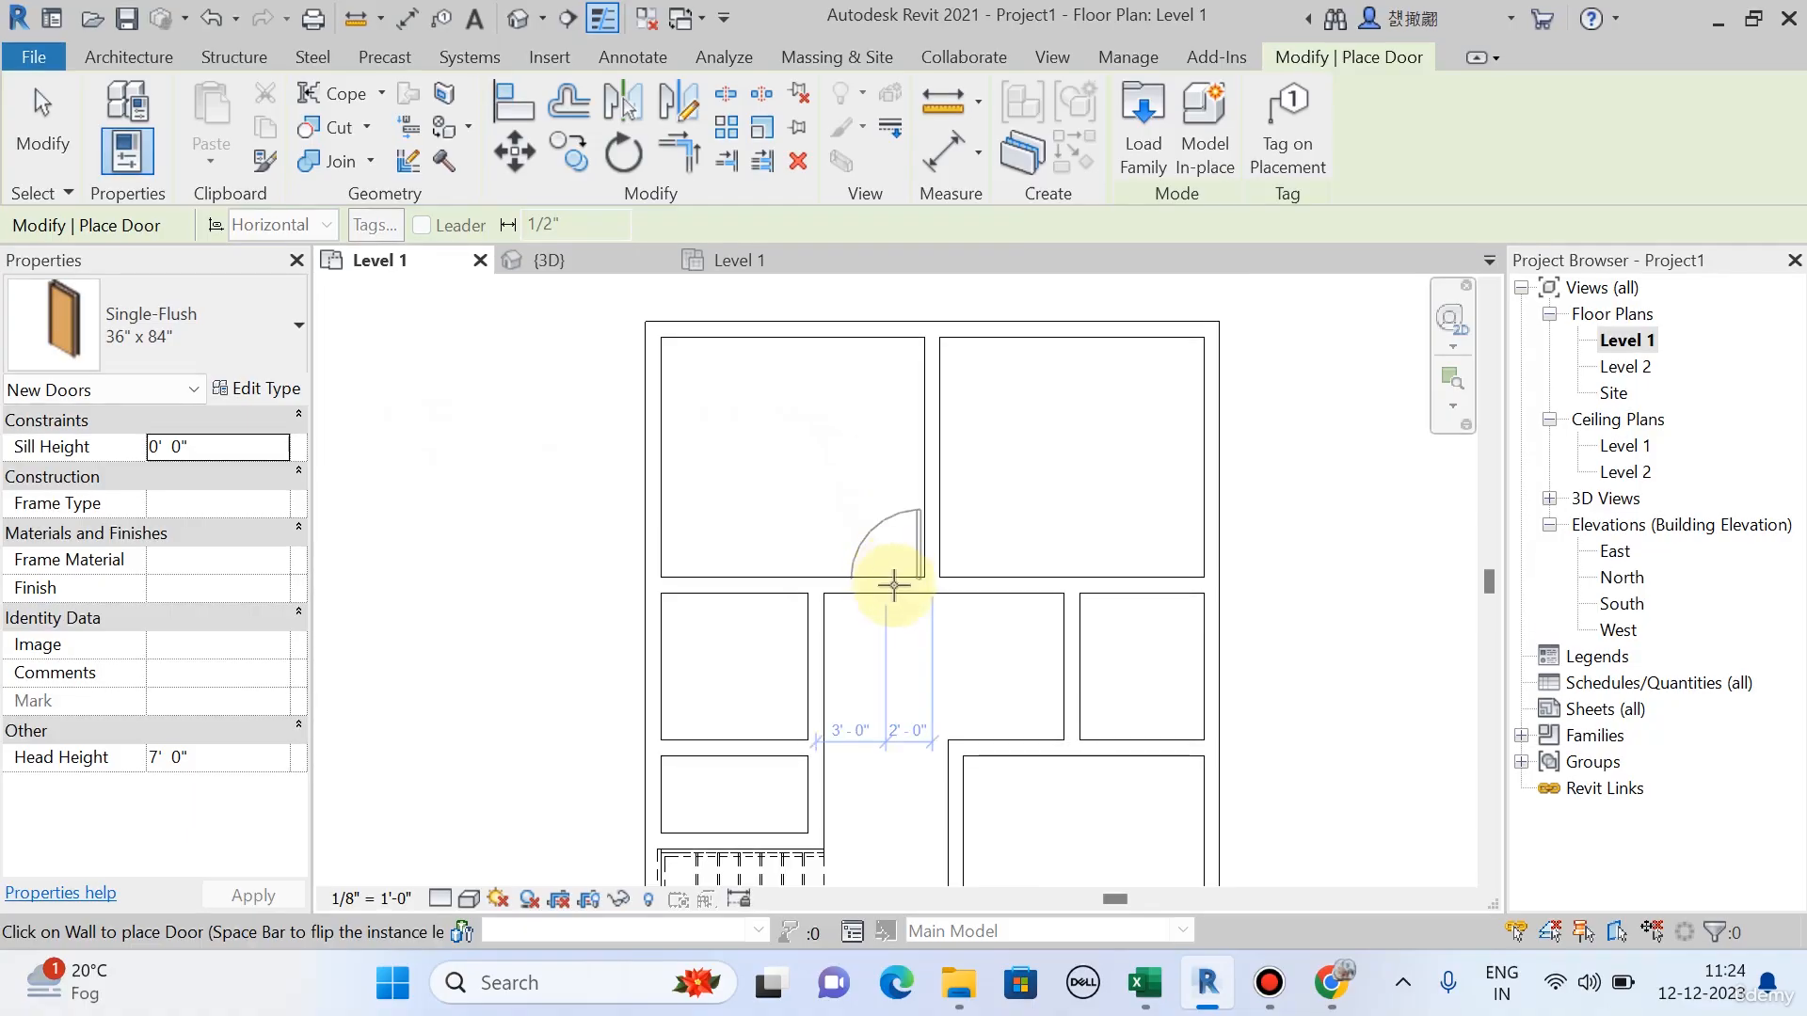
scroll(882, 588, up, 2)
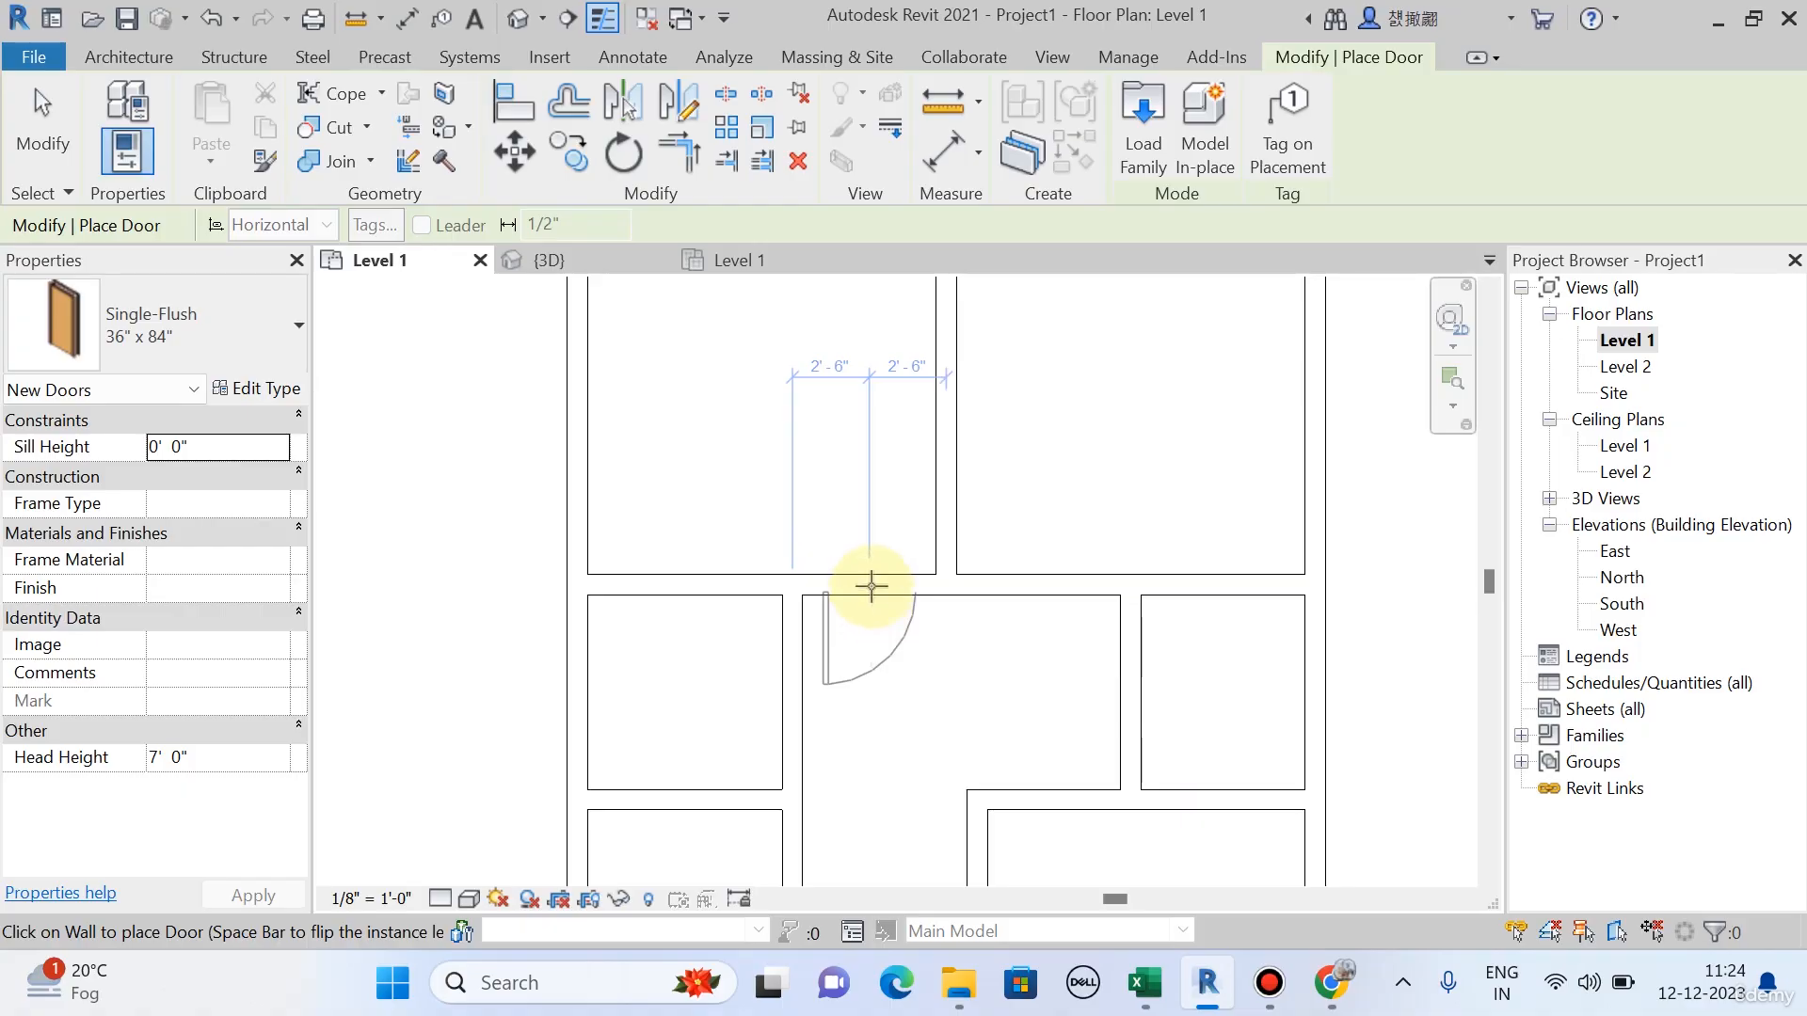
scroll(872, 577, up, 1)
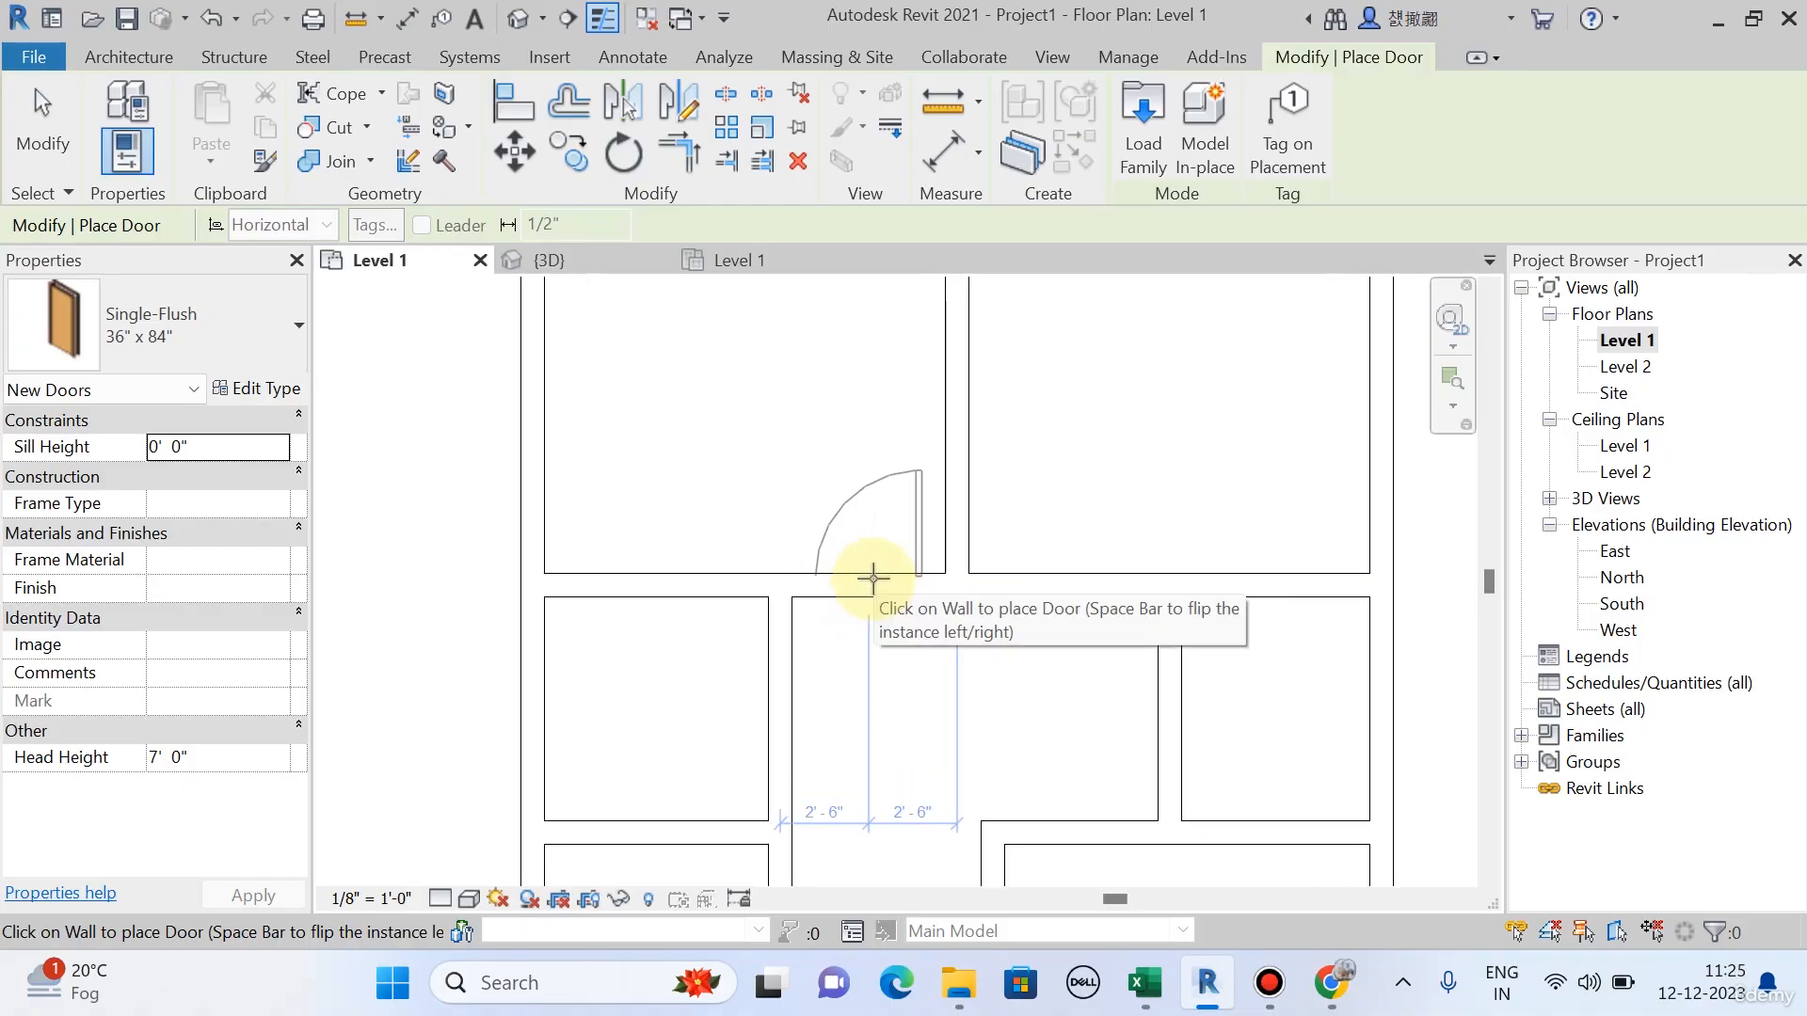
click(873, 577)
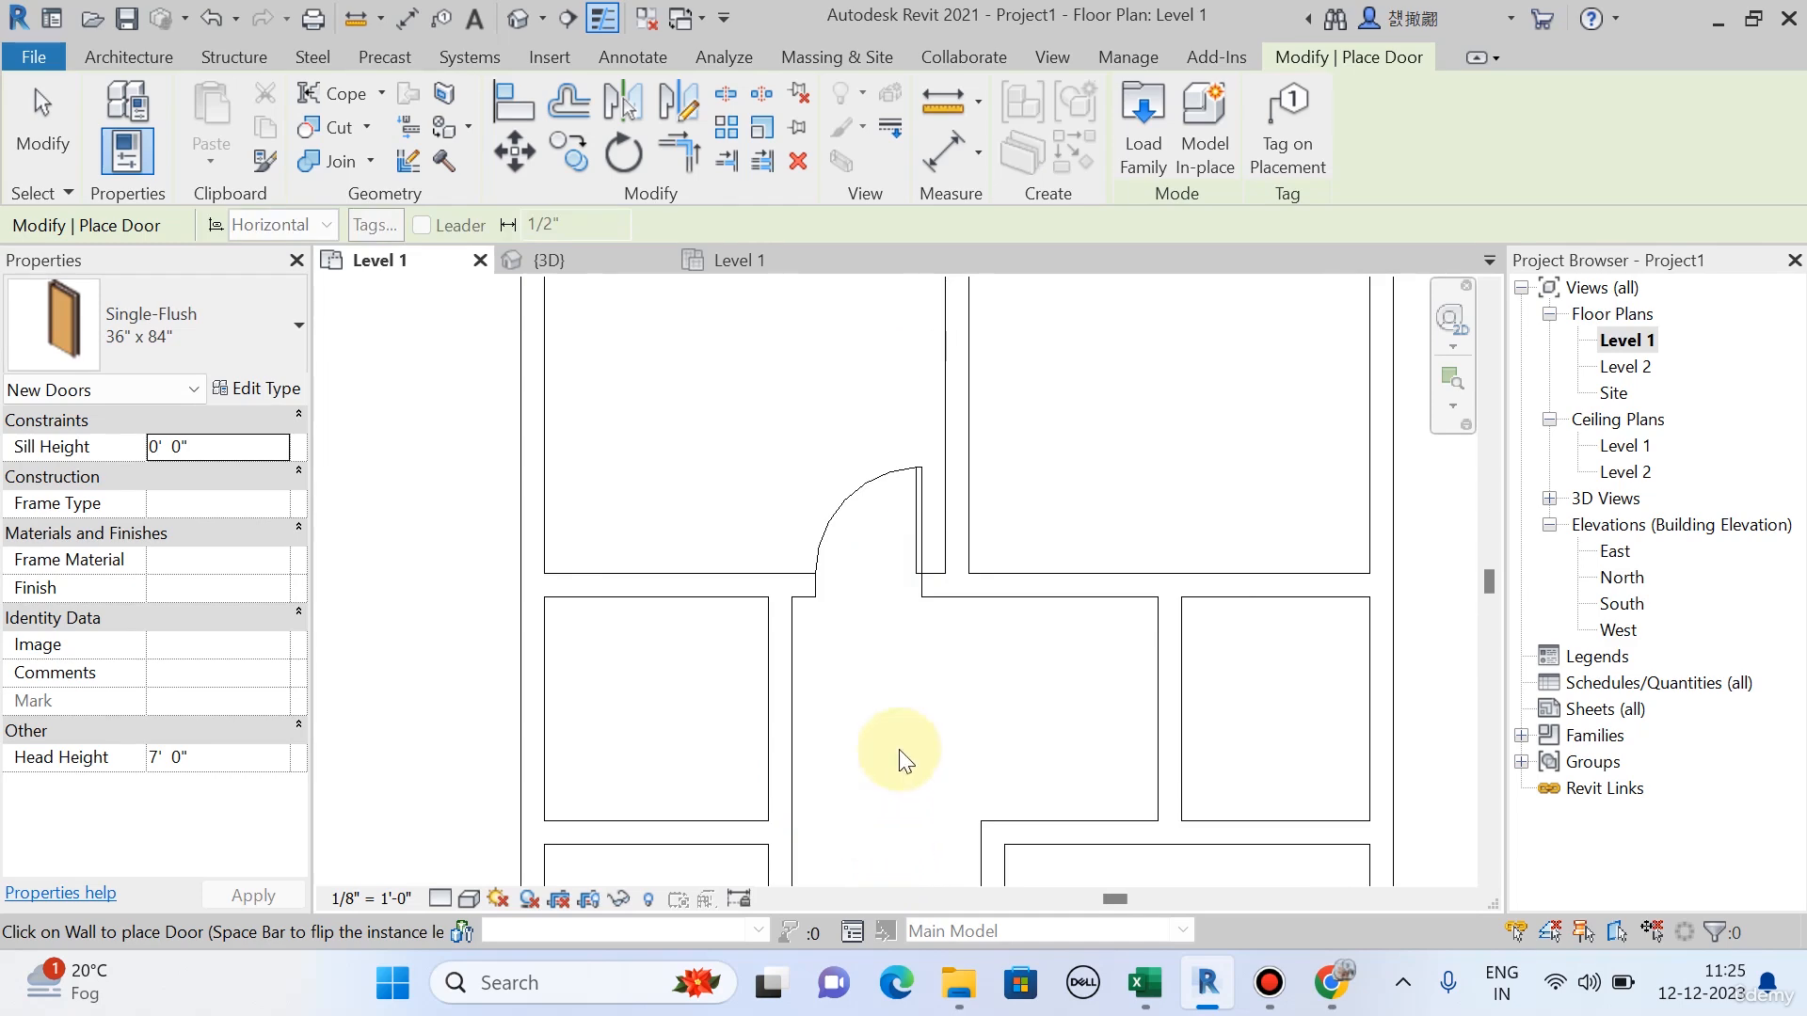
key(Escape)
key(Escape)
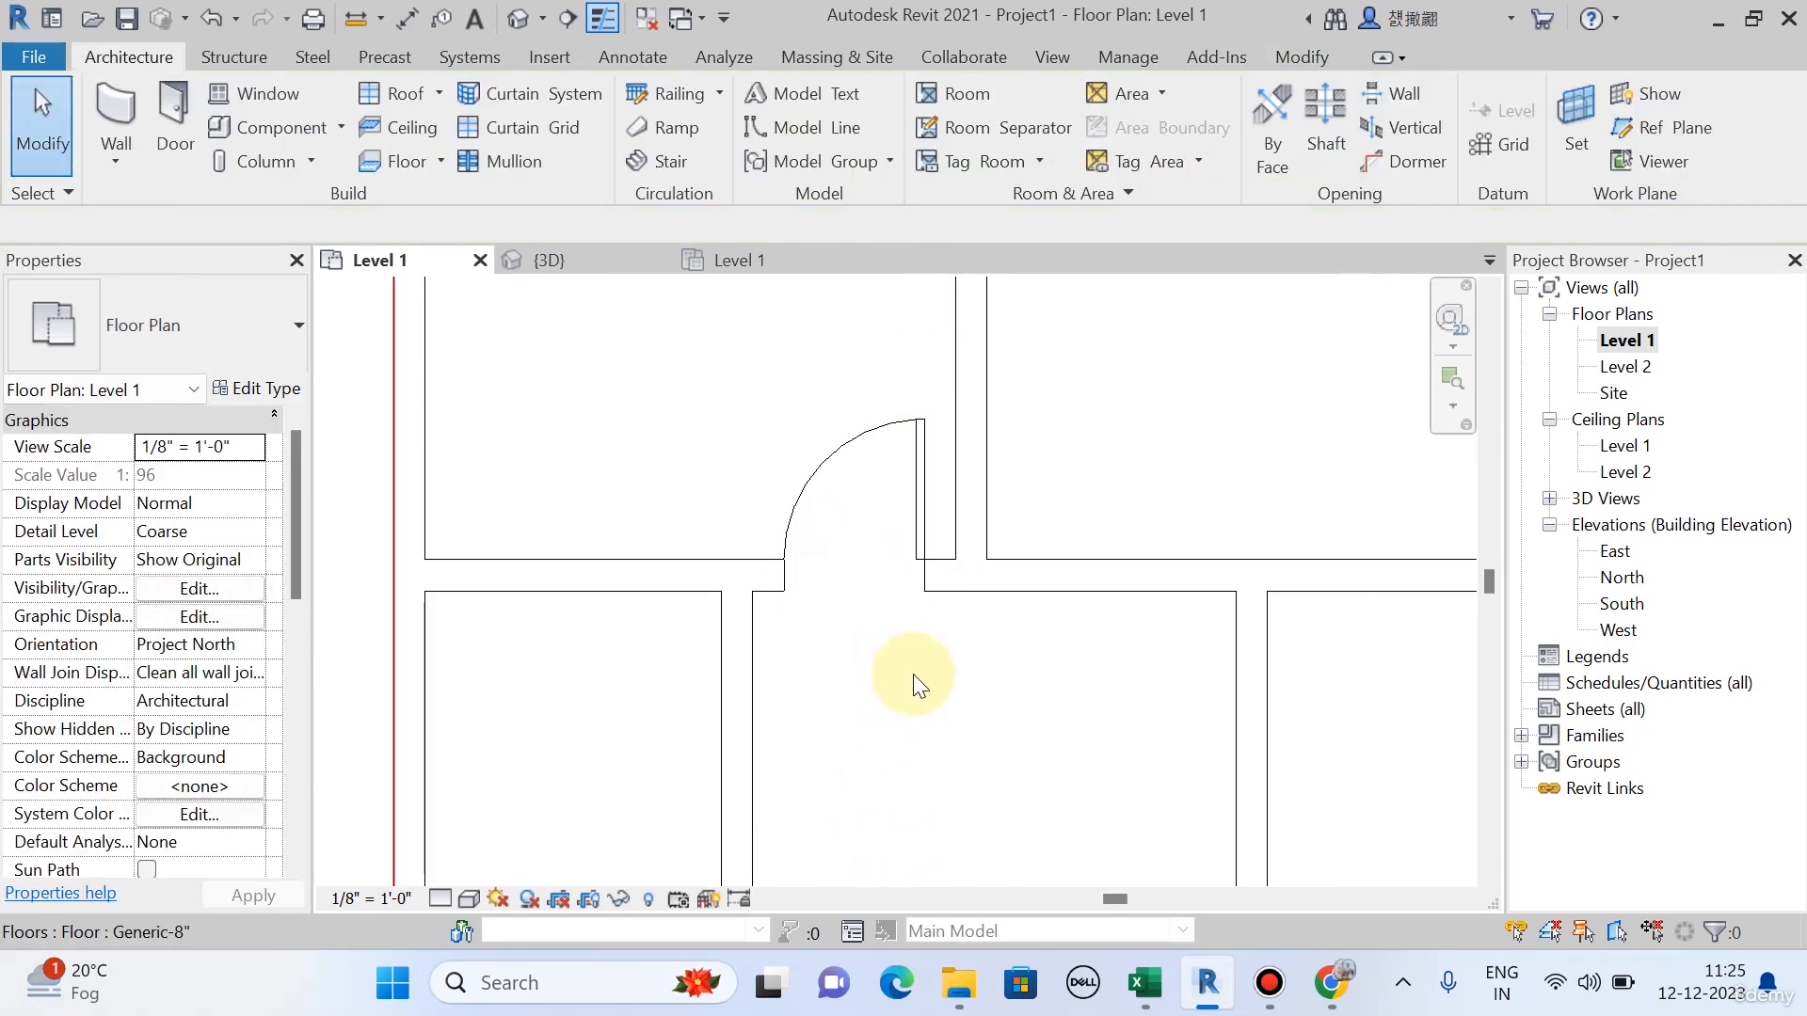
Try flipping the new door's hinge side and facing direction, and return it to its original orientation.
scroll(916, 602, up, 1)
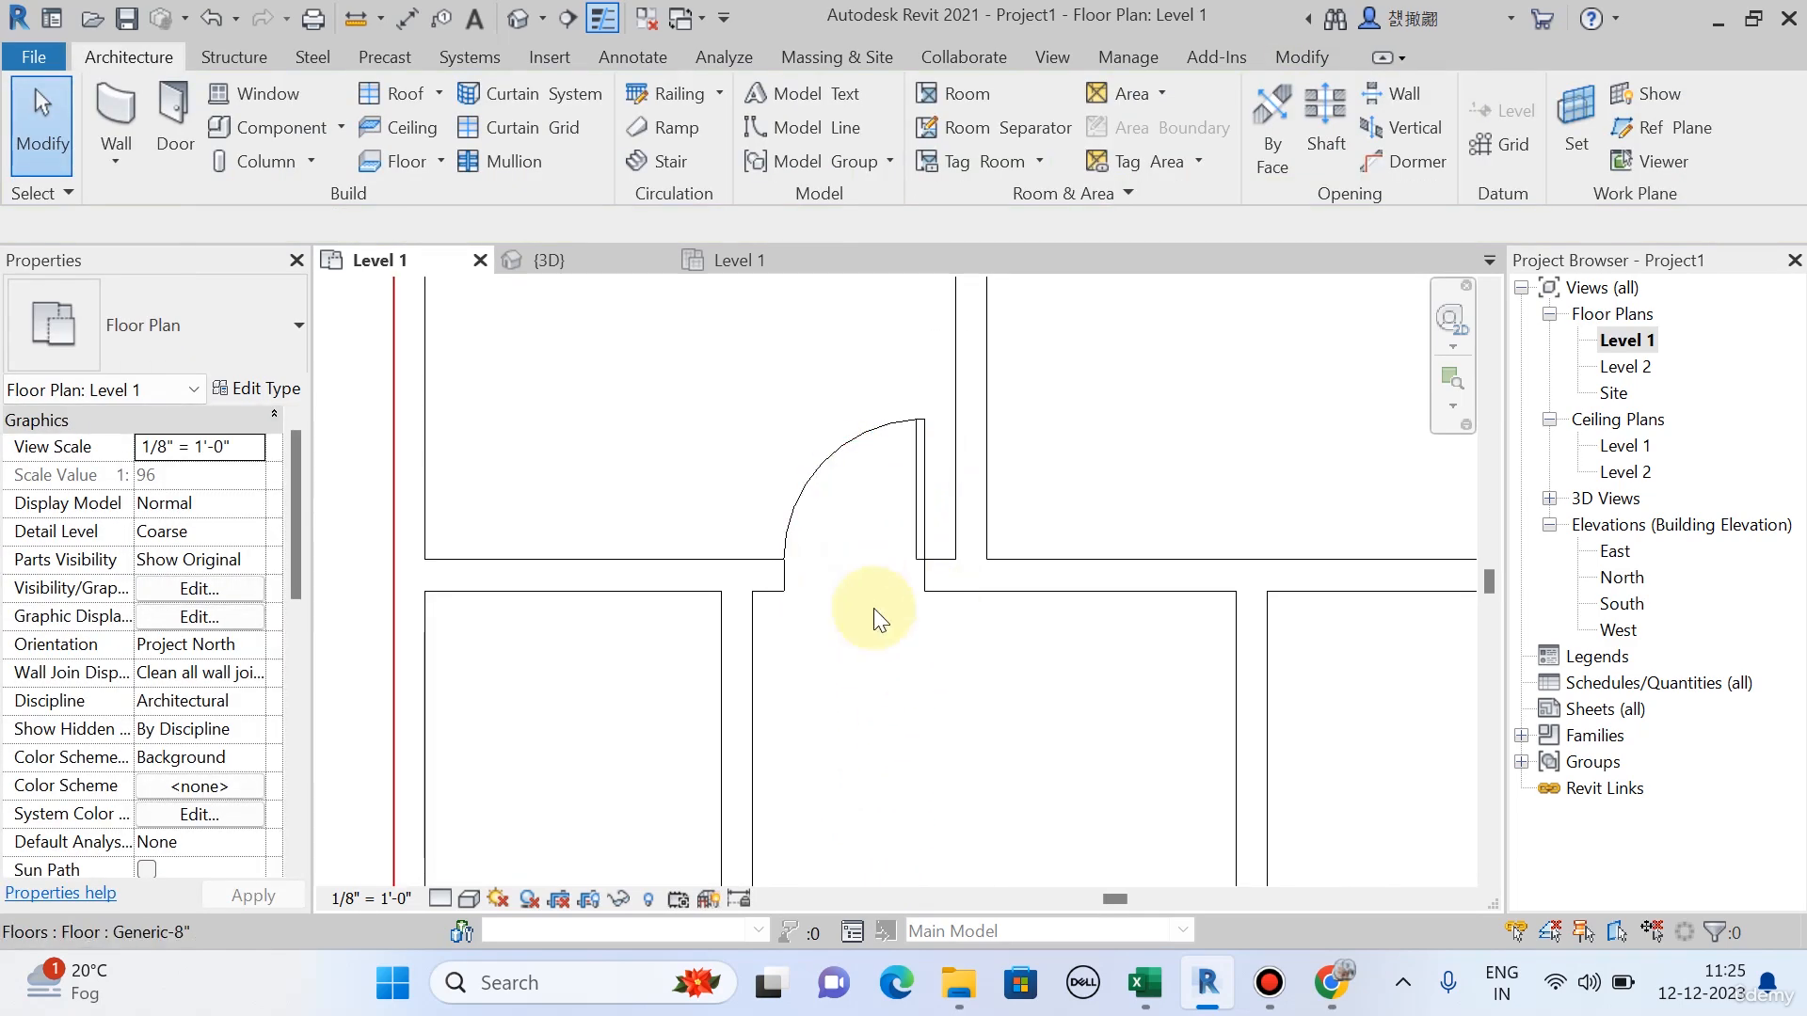
click(921, 454)
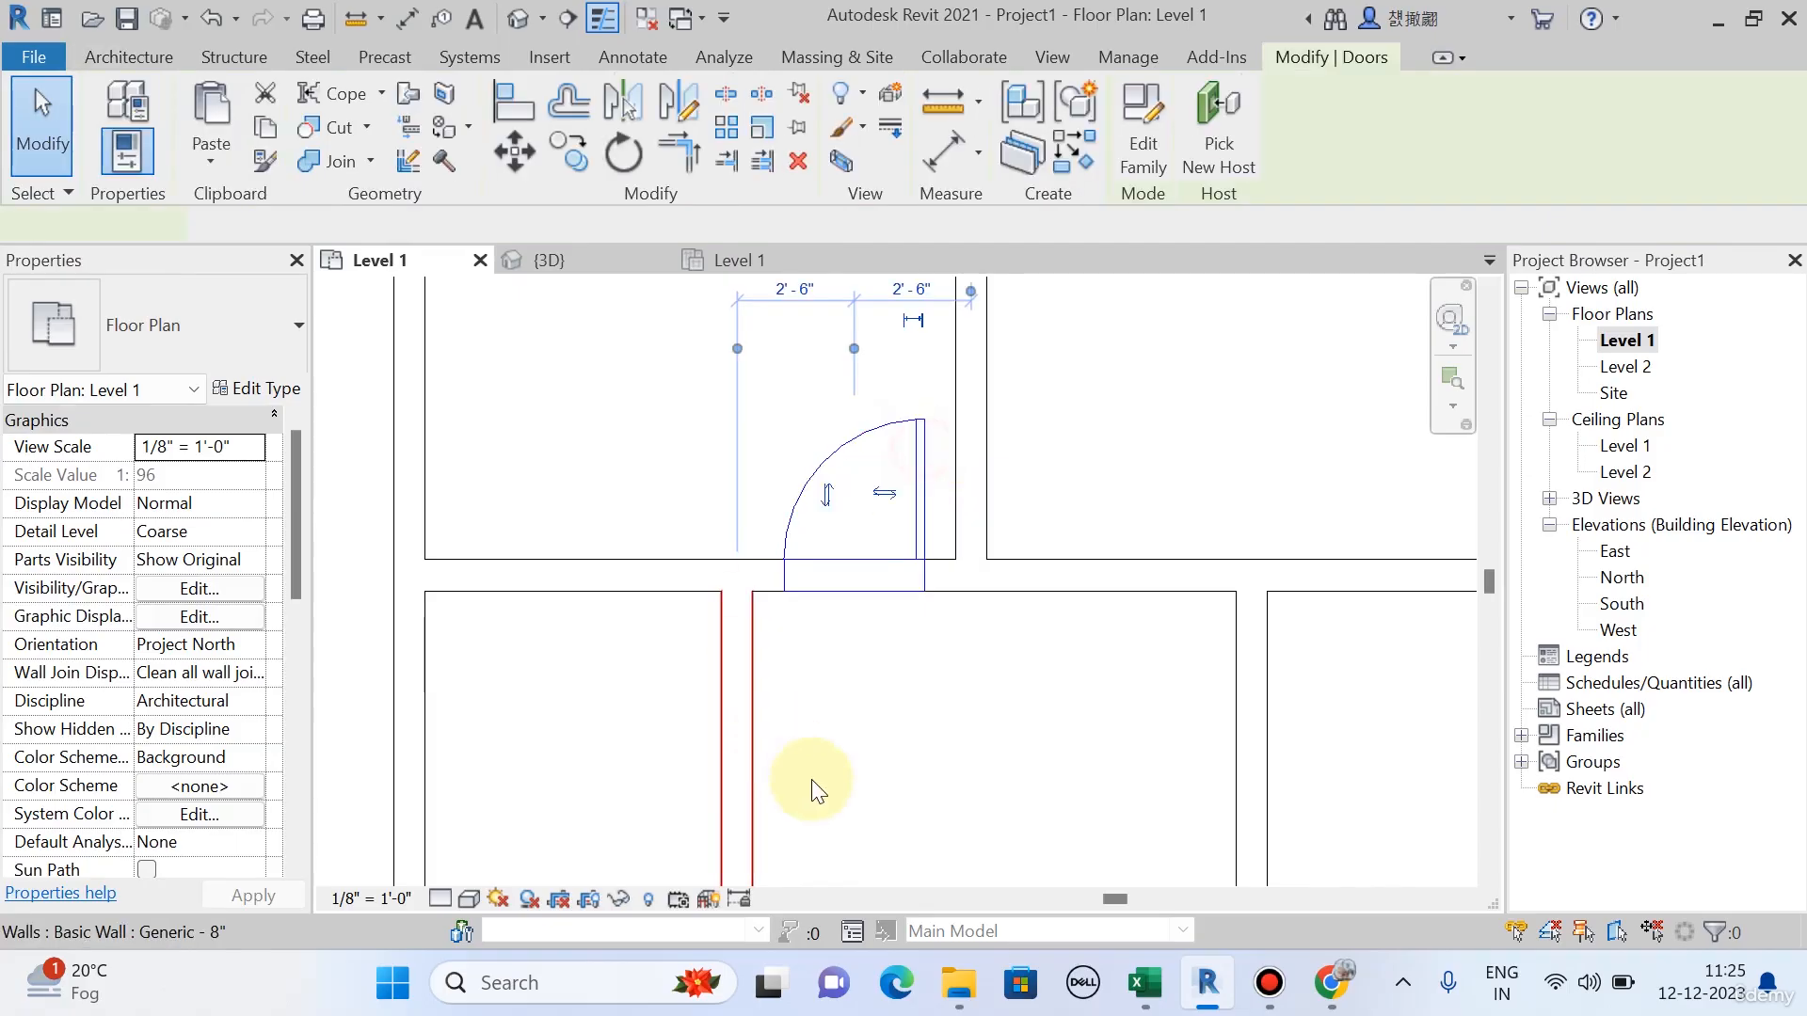
click(883, 494)
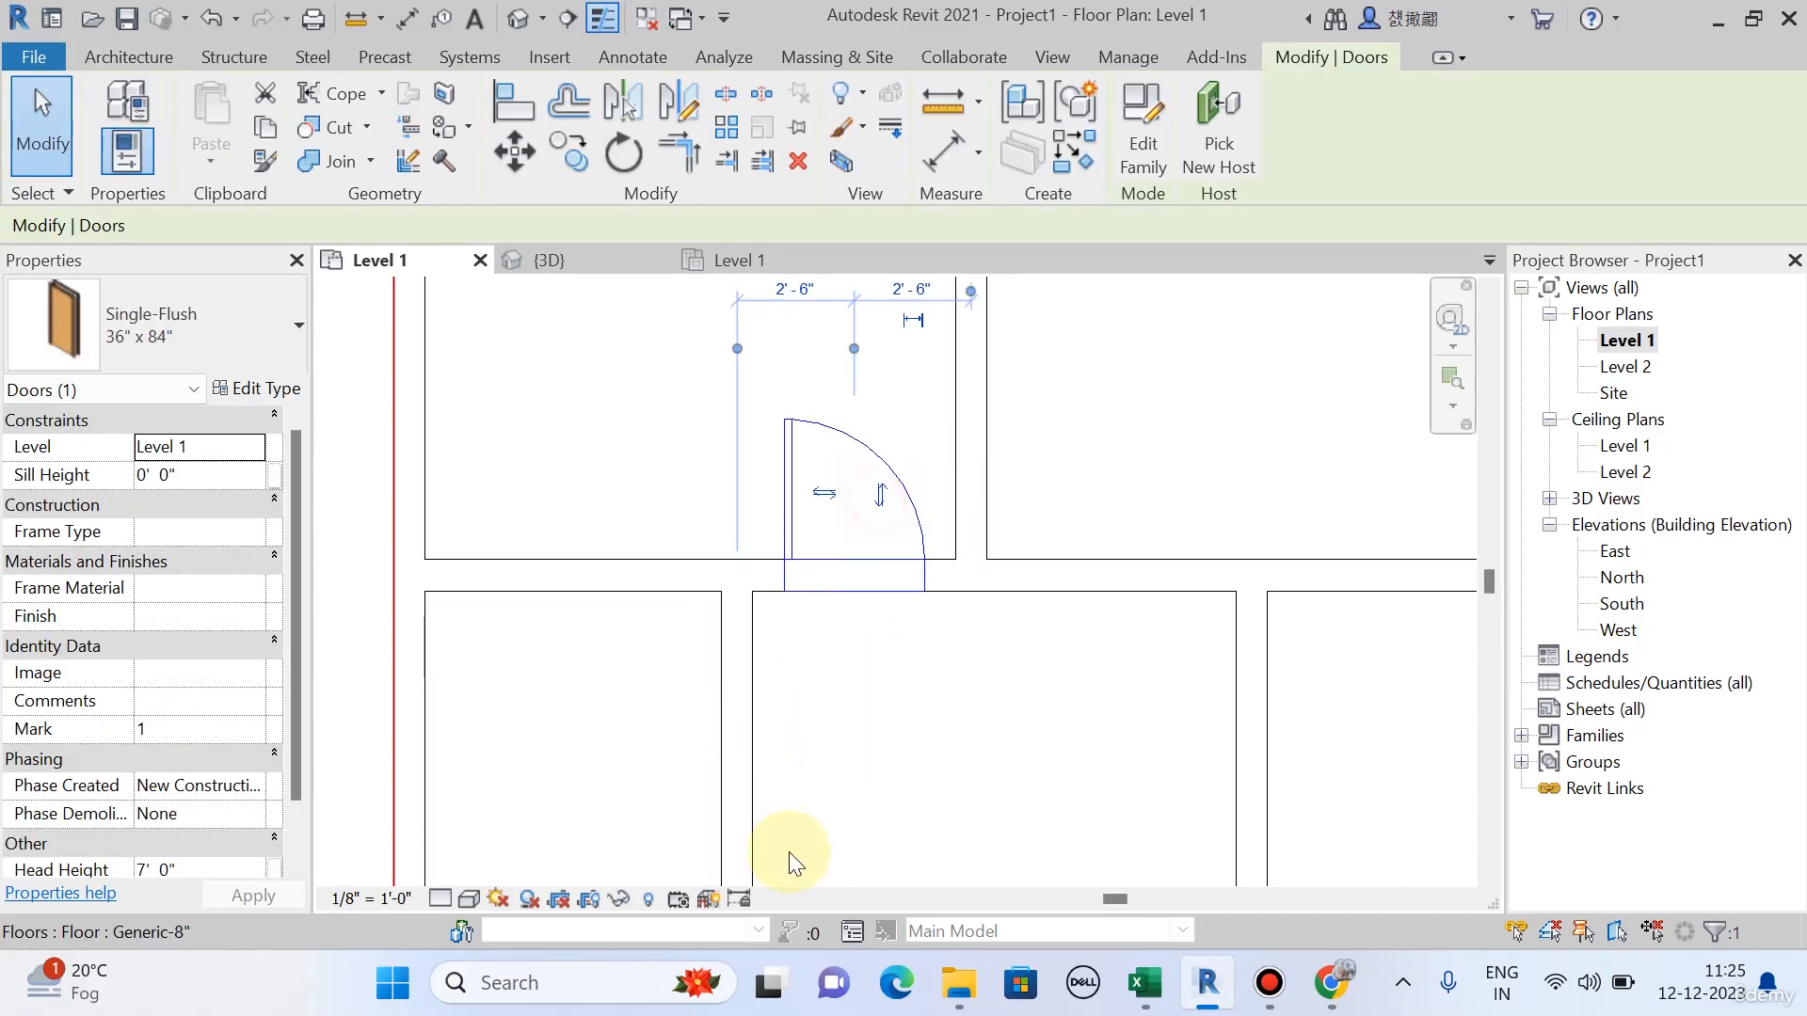
click(881, 496)
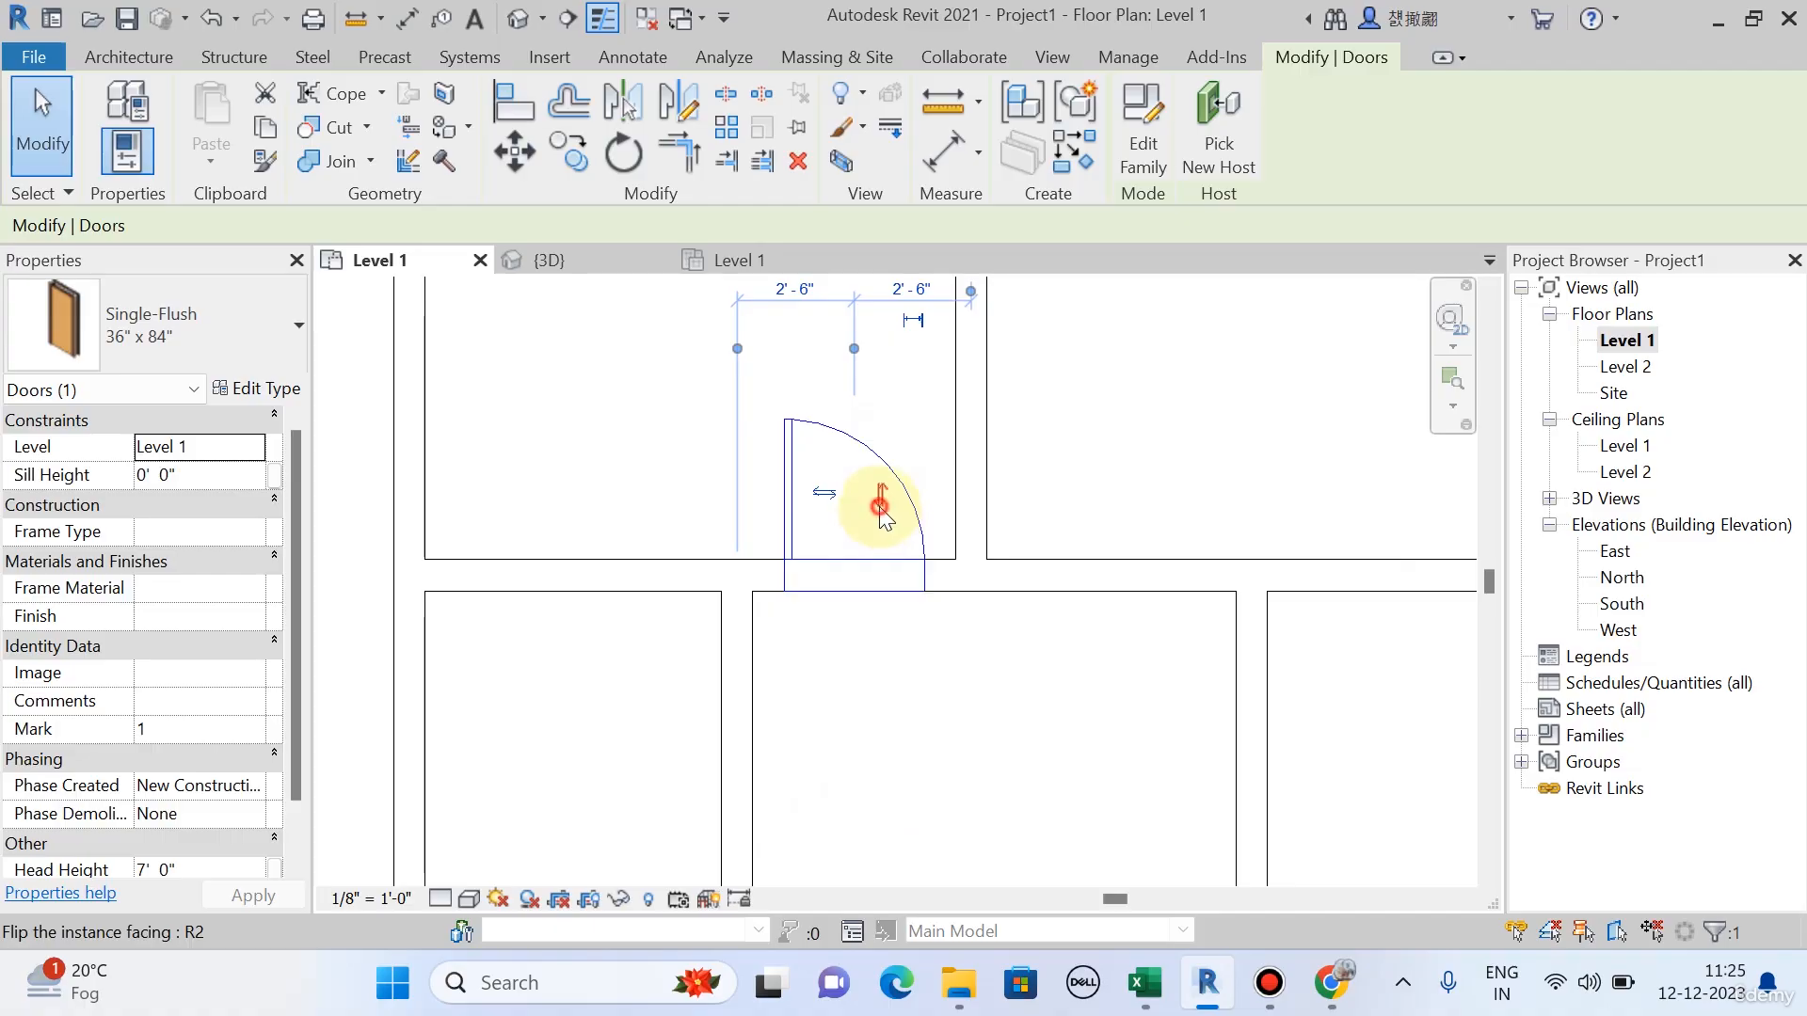
click(879, 657)
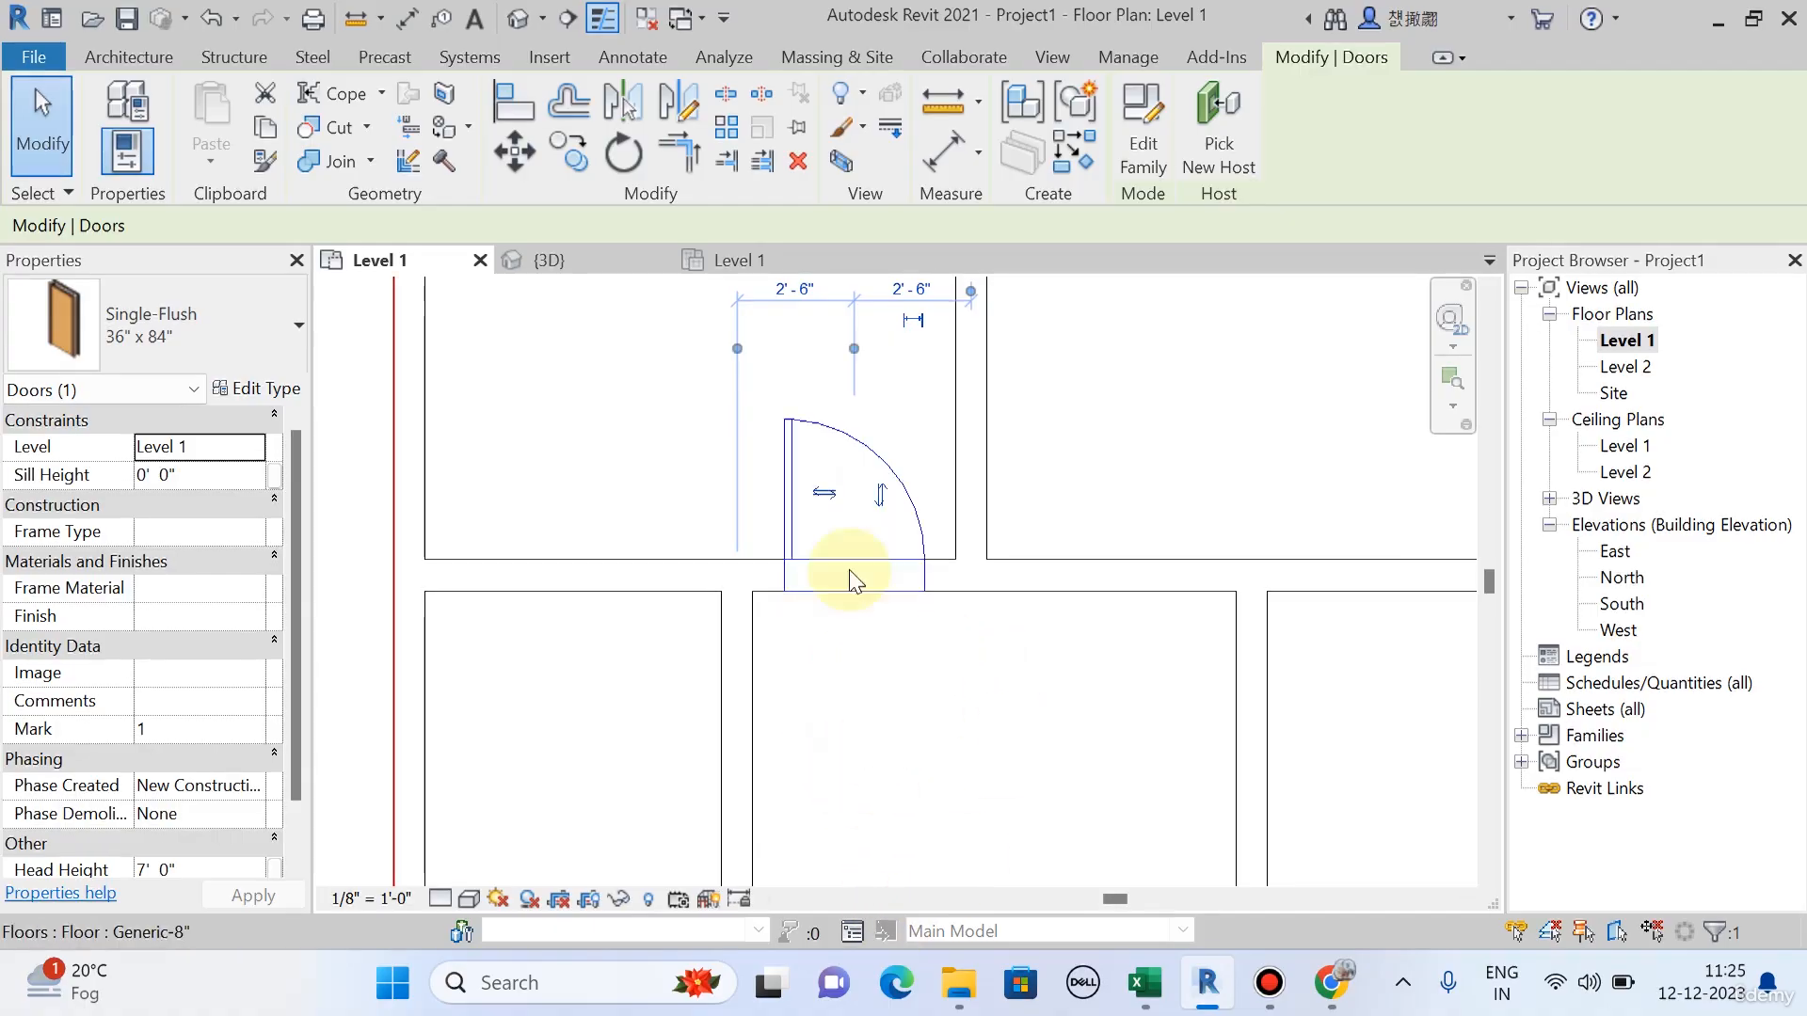
click(824, 493)
click(956, 730)
scroll(730, 706, down, 4)
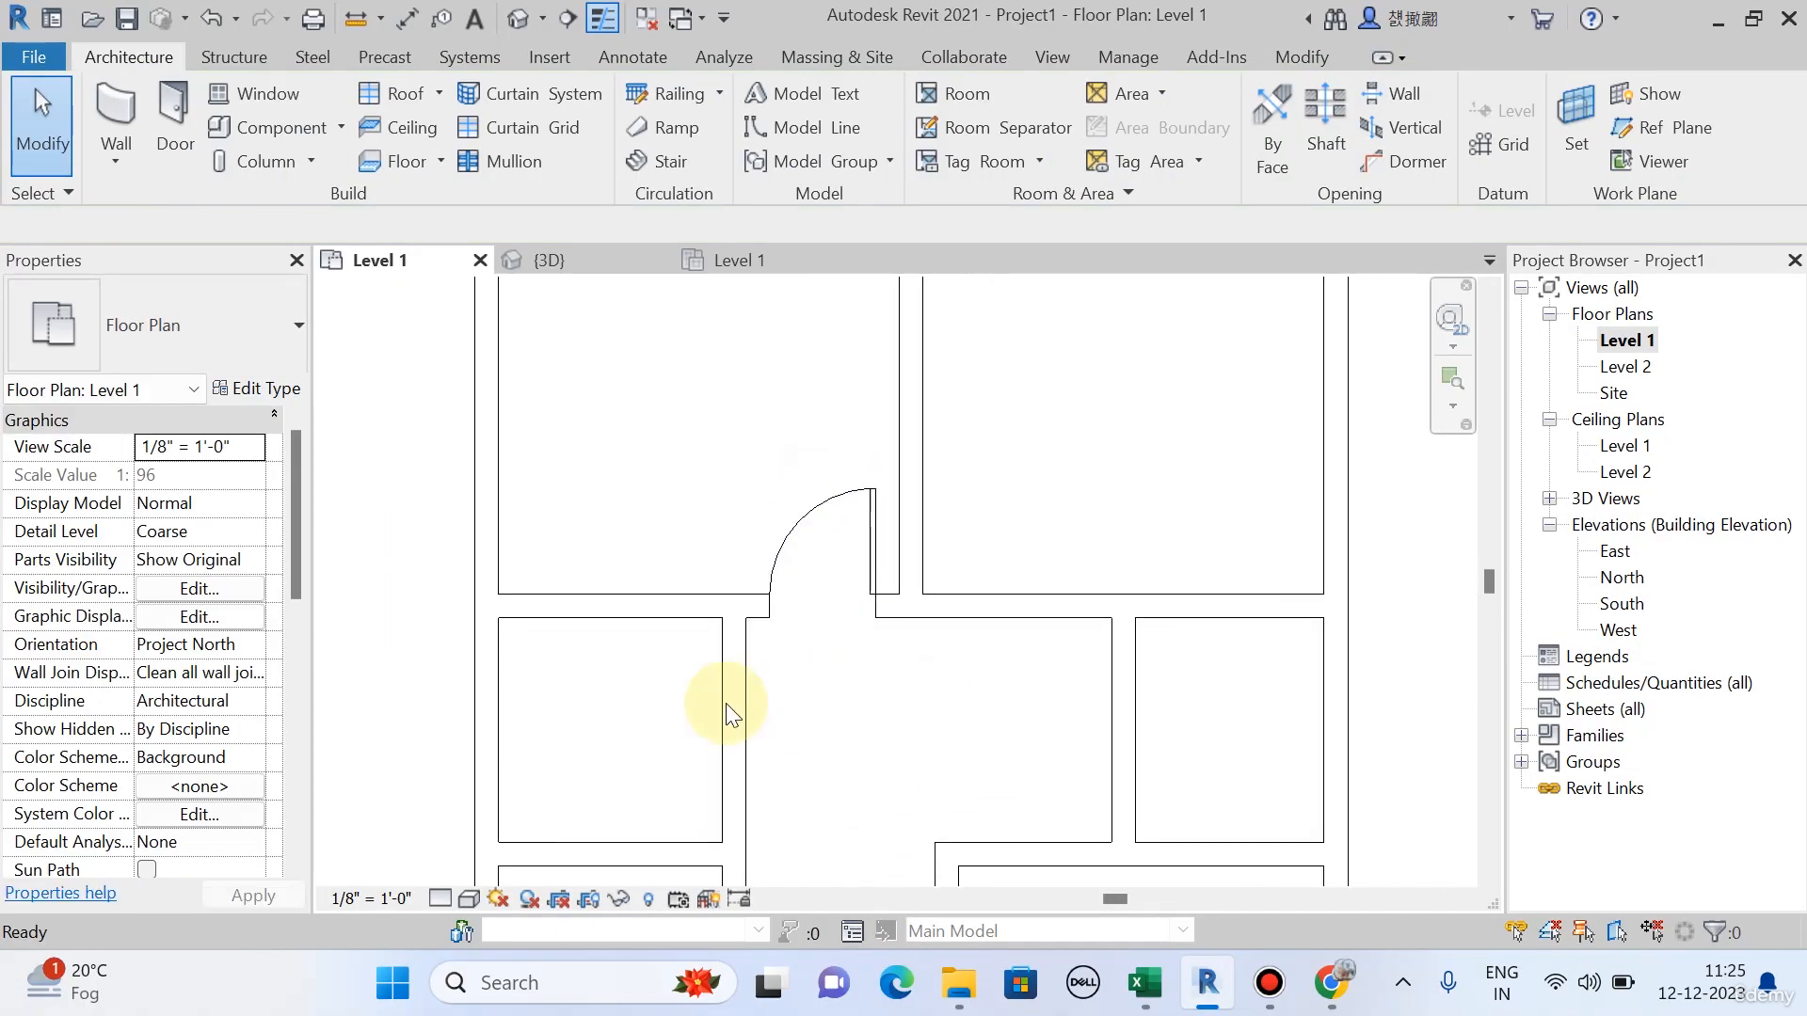
Examine the new door in the 3D view, looking into the hall at its frame and panel.
click(563, 263)
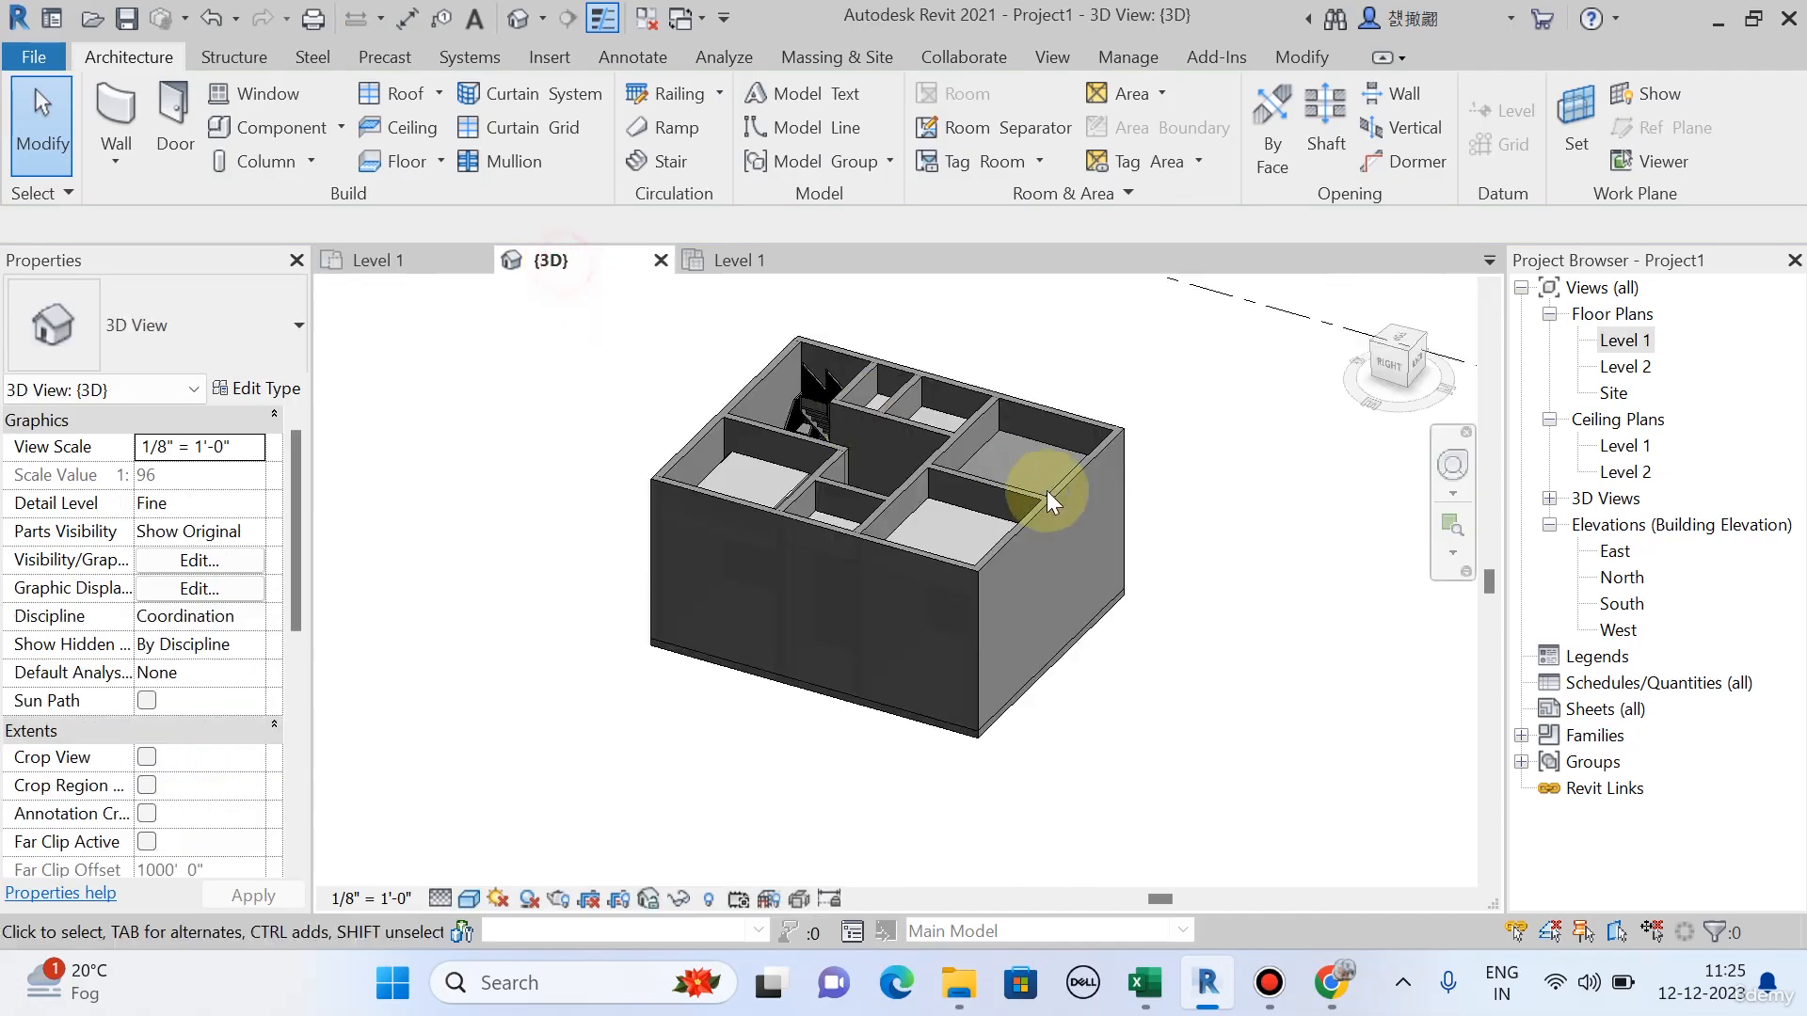
shift+middle_drag(743, 472, 928, 646)
scroll(726, 545, up, 6)
shift+middle_drag(725, 545, 703, 890)
scroll(562, 743, up, 3)
scroll(635, 787, up, 2)
scroll(646, 732, up, 2)
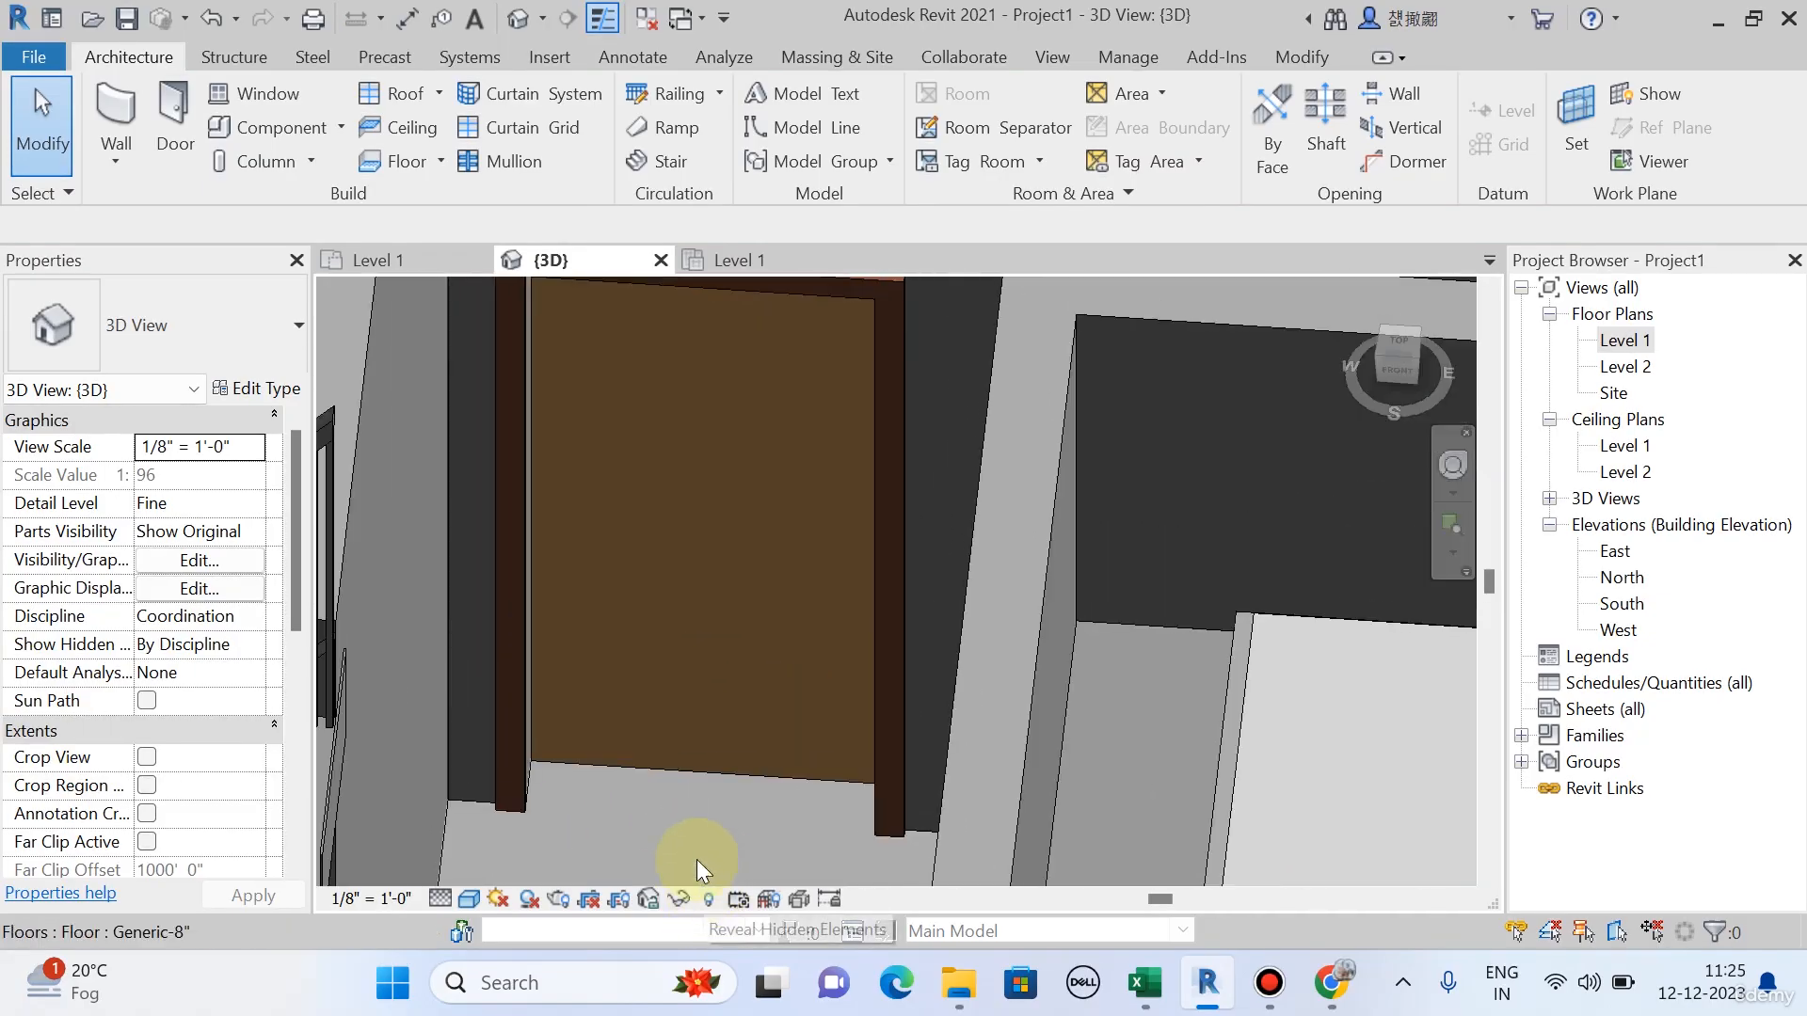
scroll(679, 847, down, 1)
scroll(781, 822, down, 2)
middle_drag(781, 822, 781, 736)
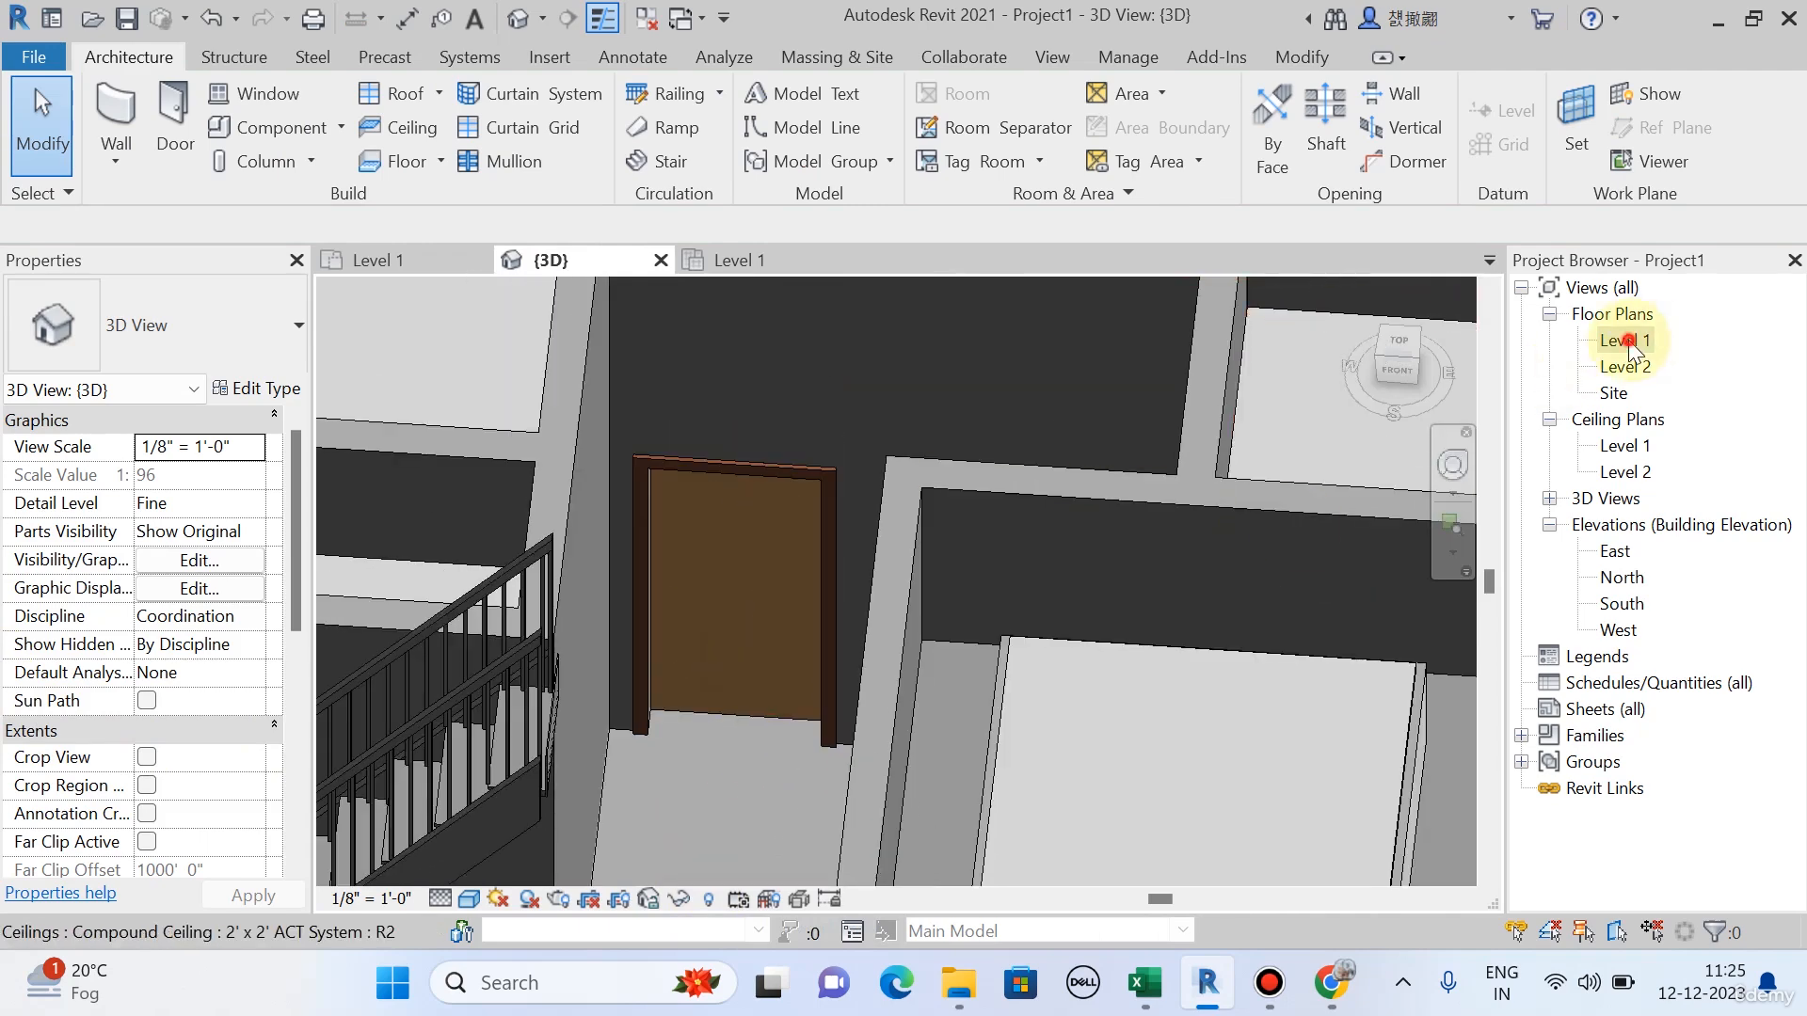
Select the door in the Level 1 floor plan and review its type and sill height settings.
double_click(1628, 341)
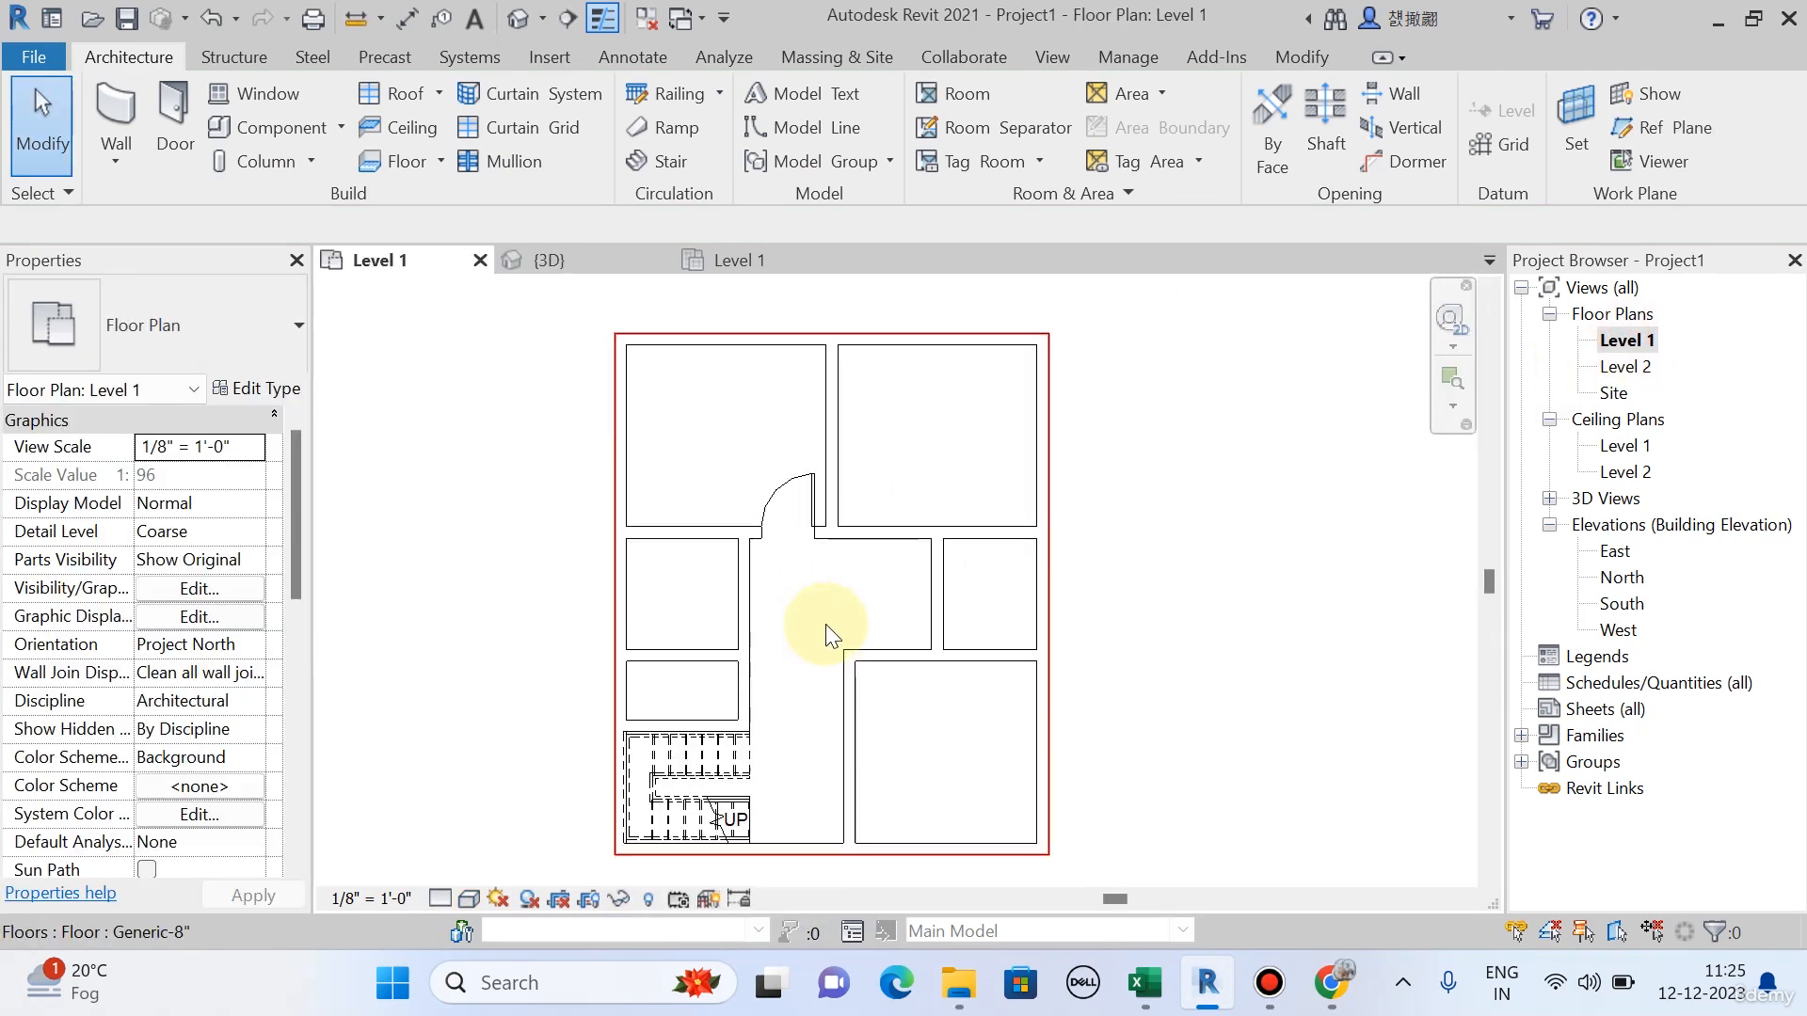
scroll(826, 627, up, 3)
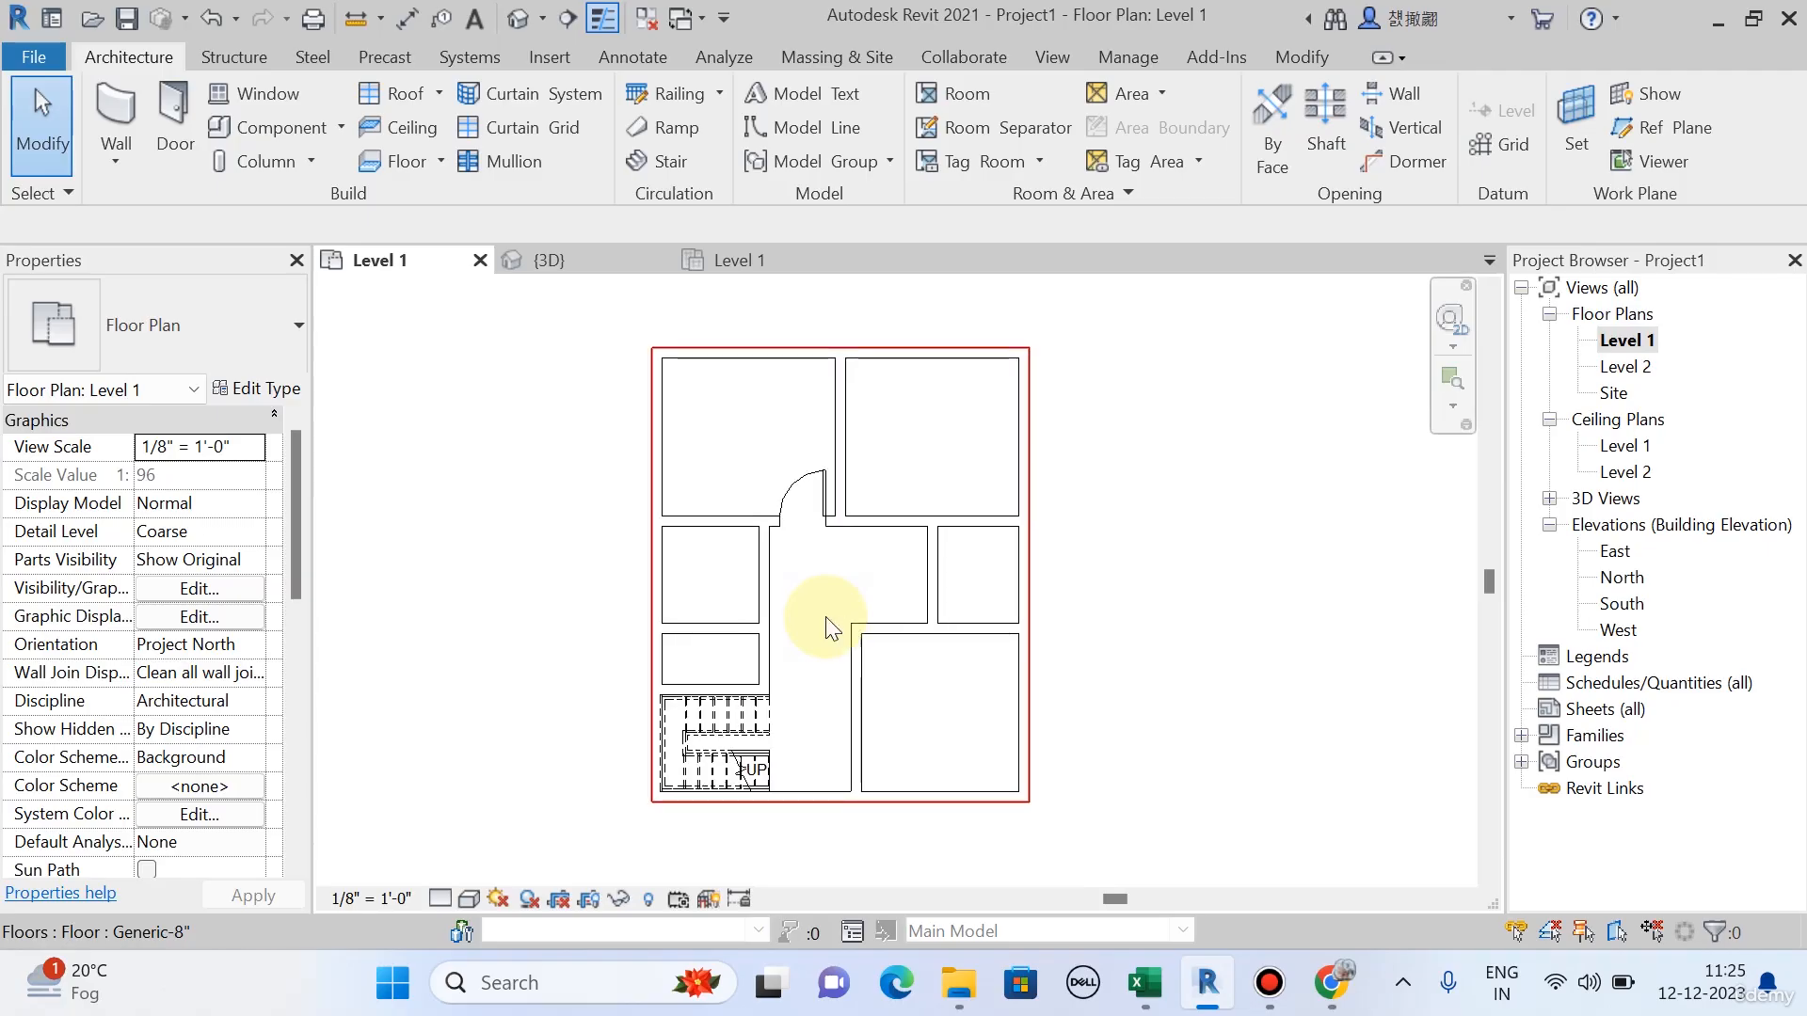
scroll(767, 569, up, 1)
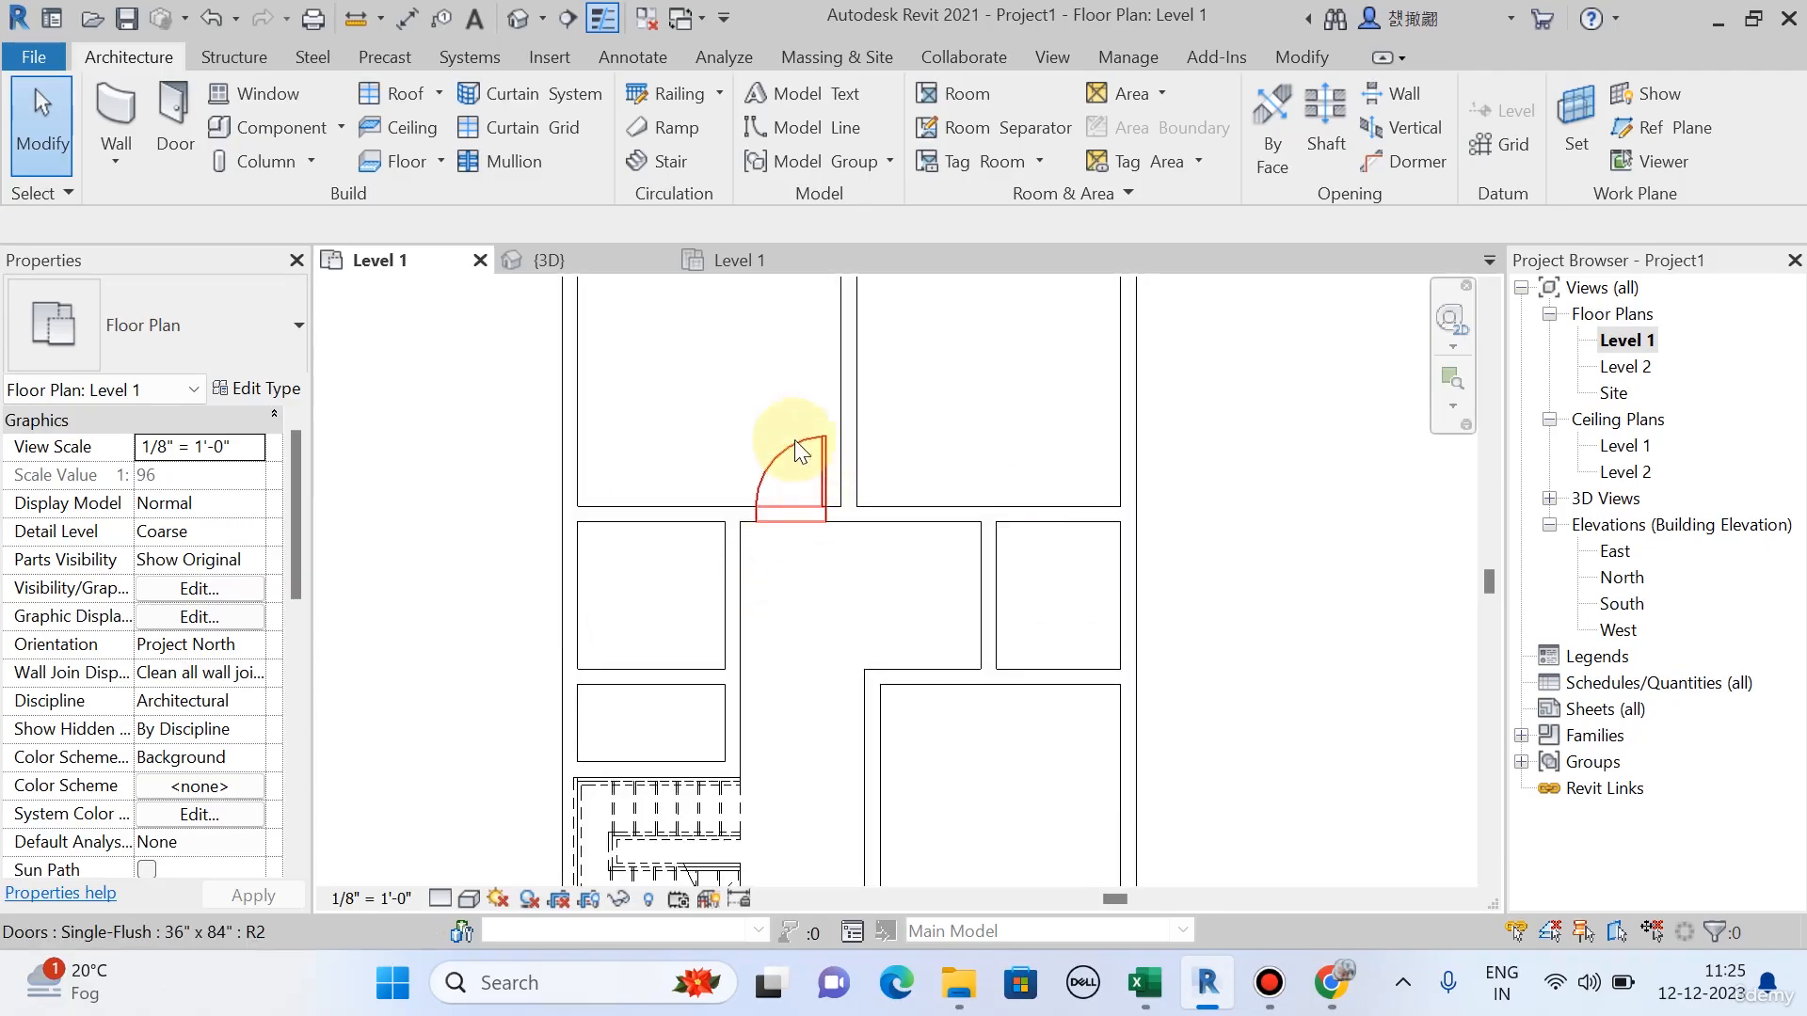
click(761, 470)
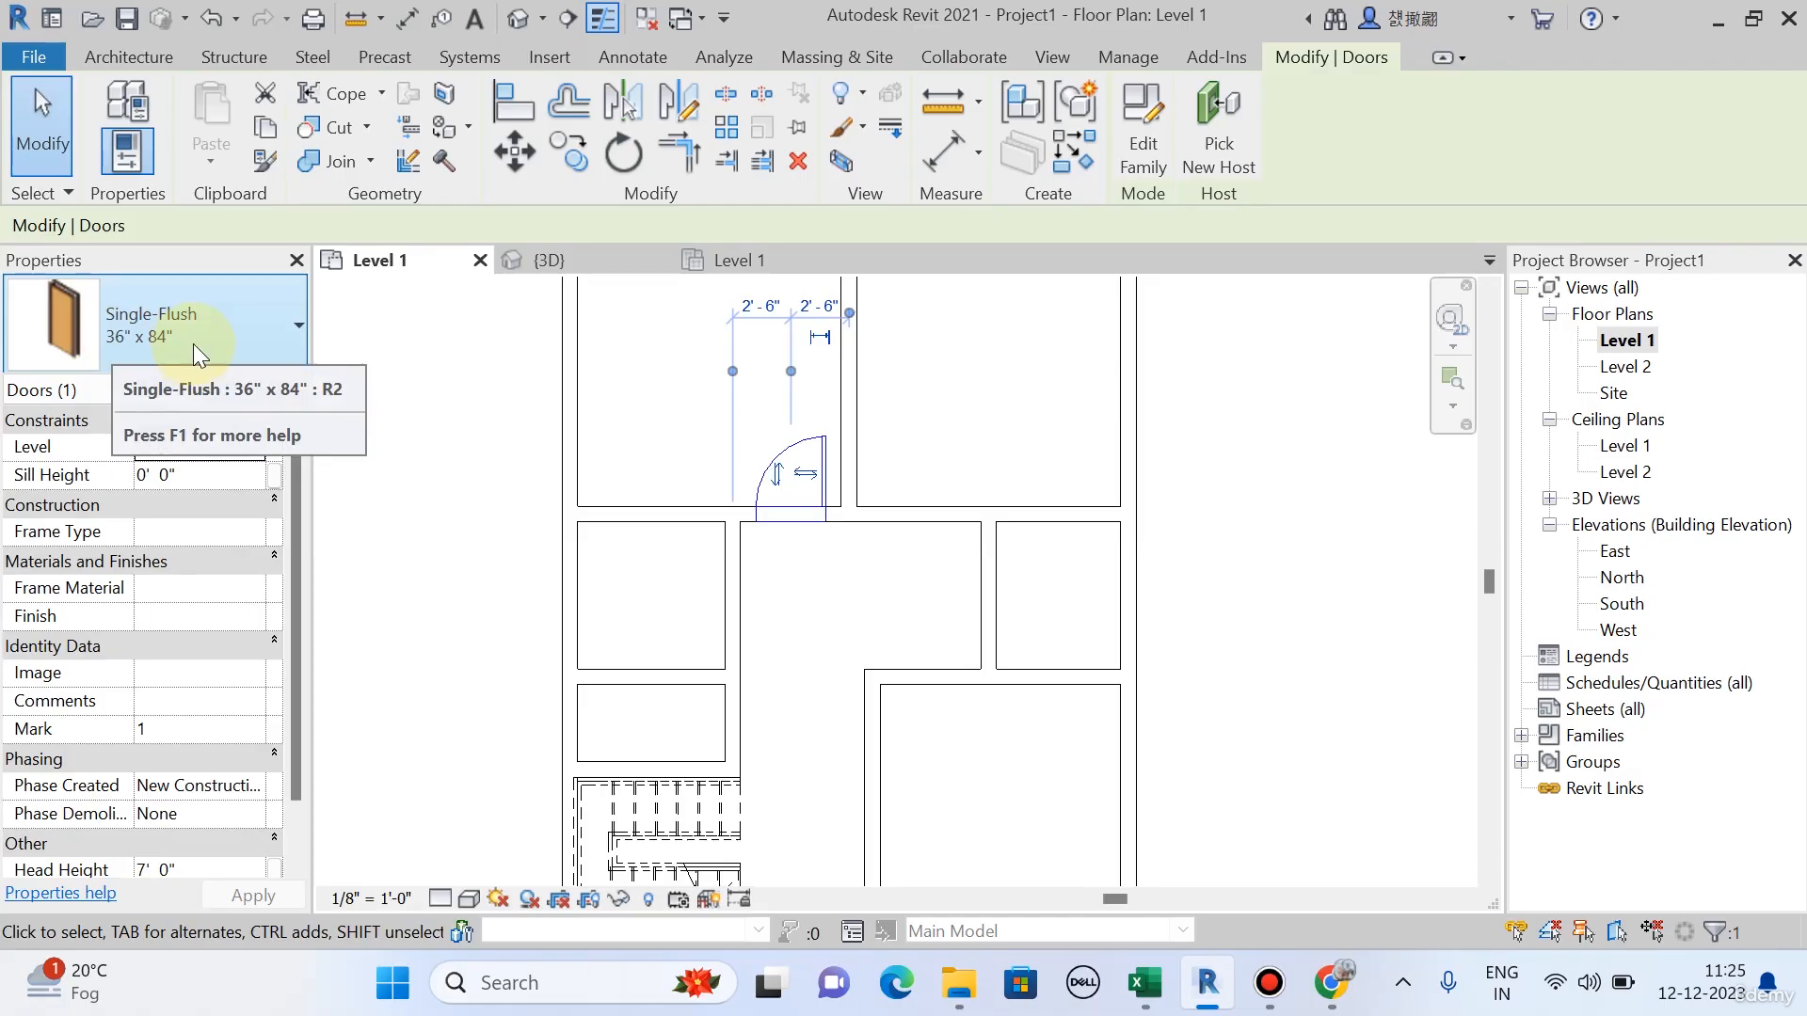
middle_drag(504, 517, 543, 517)
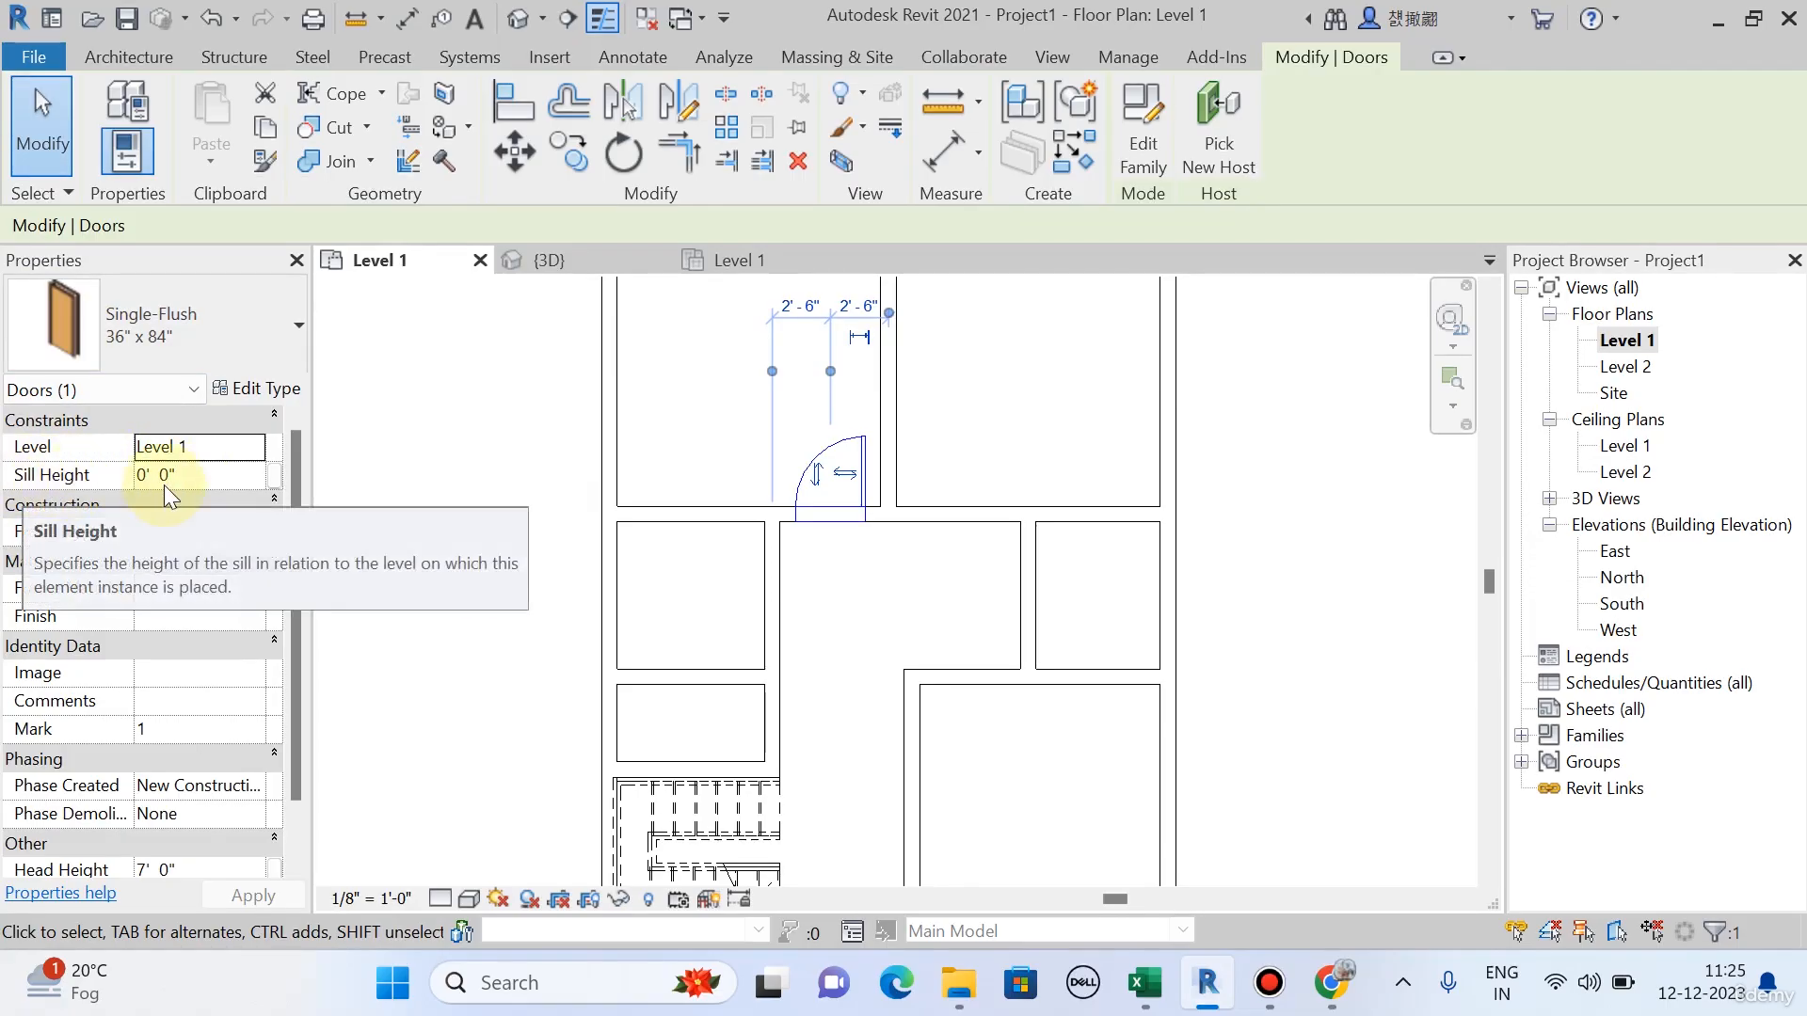
click(224, 482)
click(619, 264)
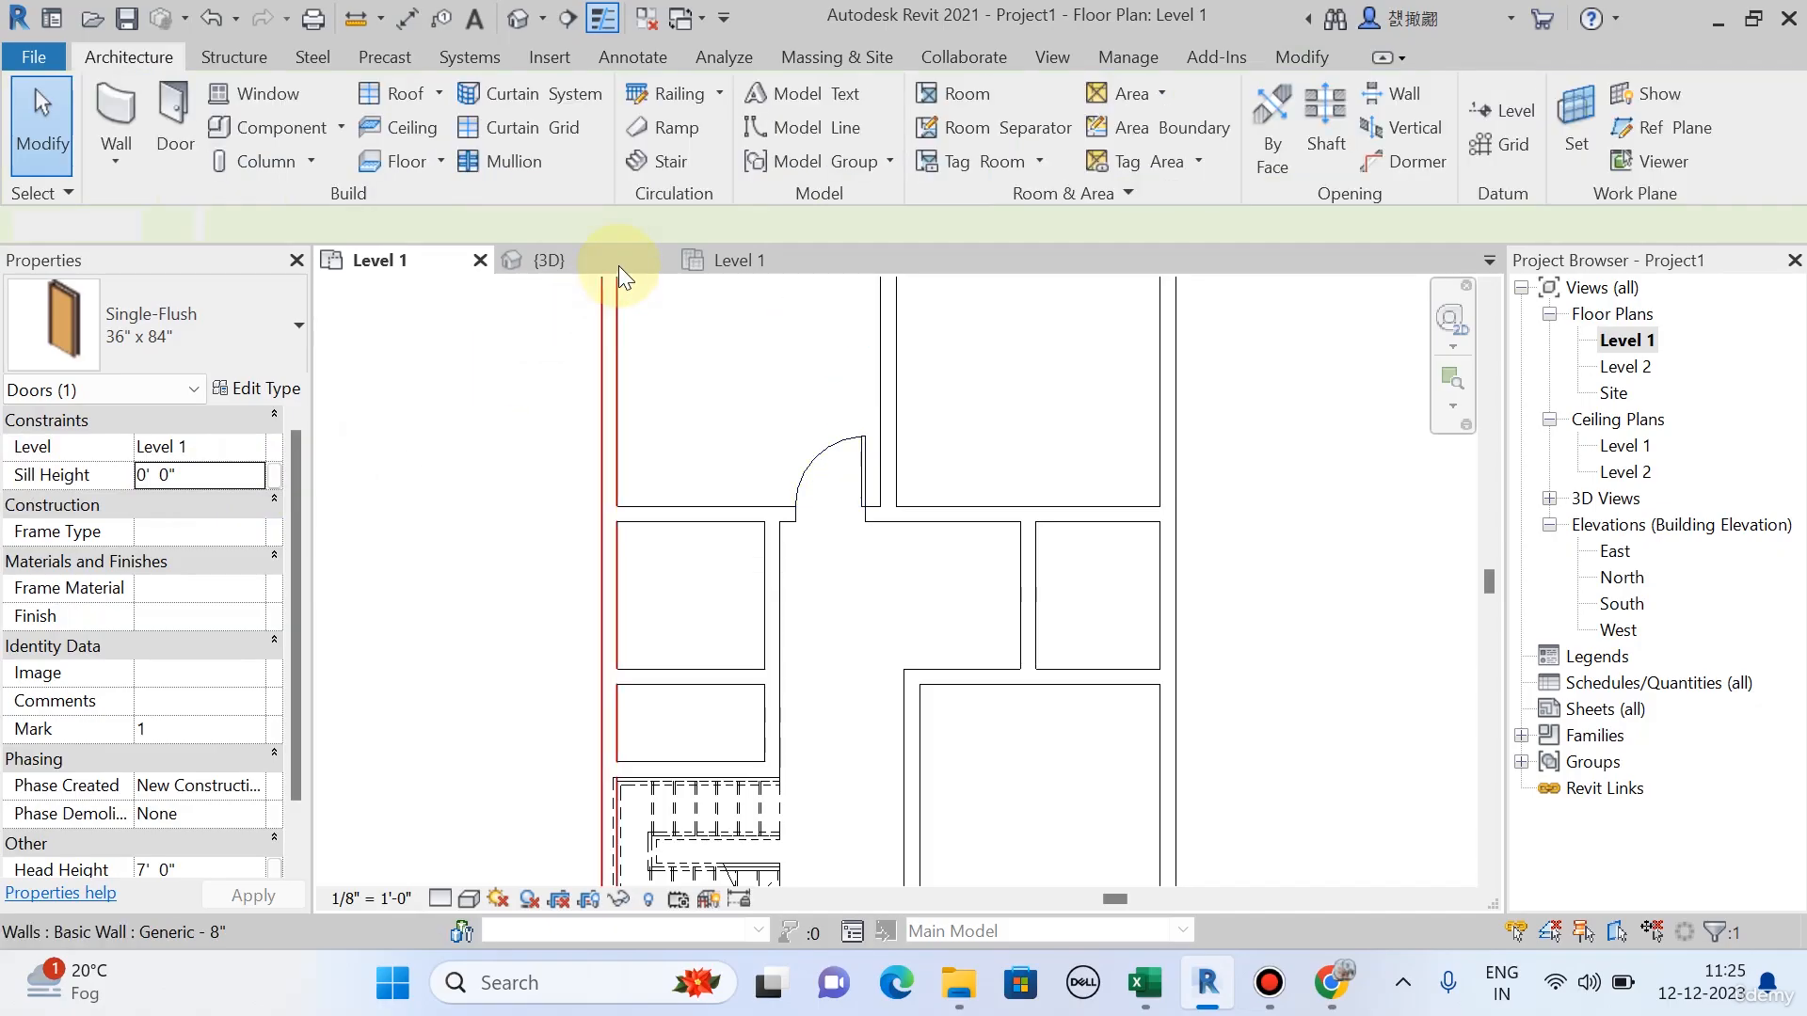
Set the hall door's sill height to 2'-0" in the 3D view and check the raised door against the floor.
shift+middle_drag(813, 757, 744, 533)
click(744, 524)
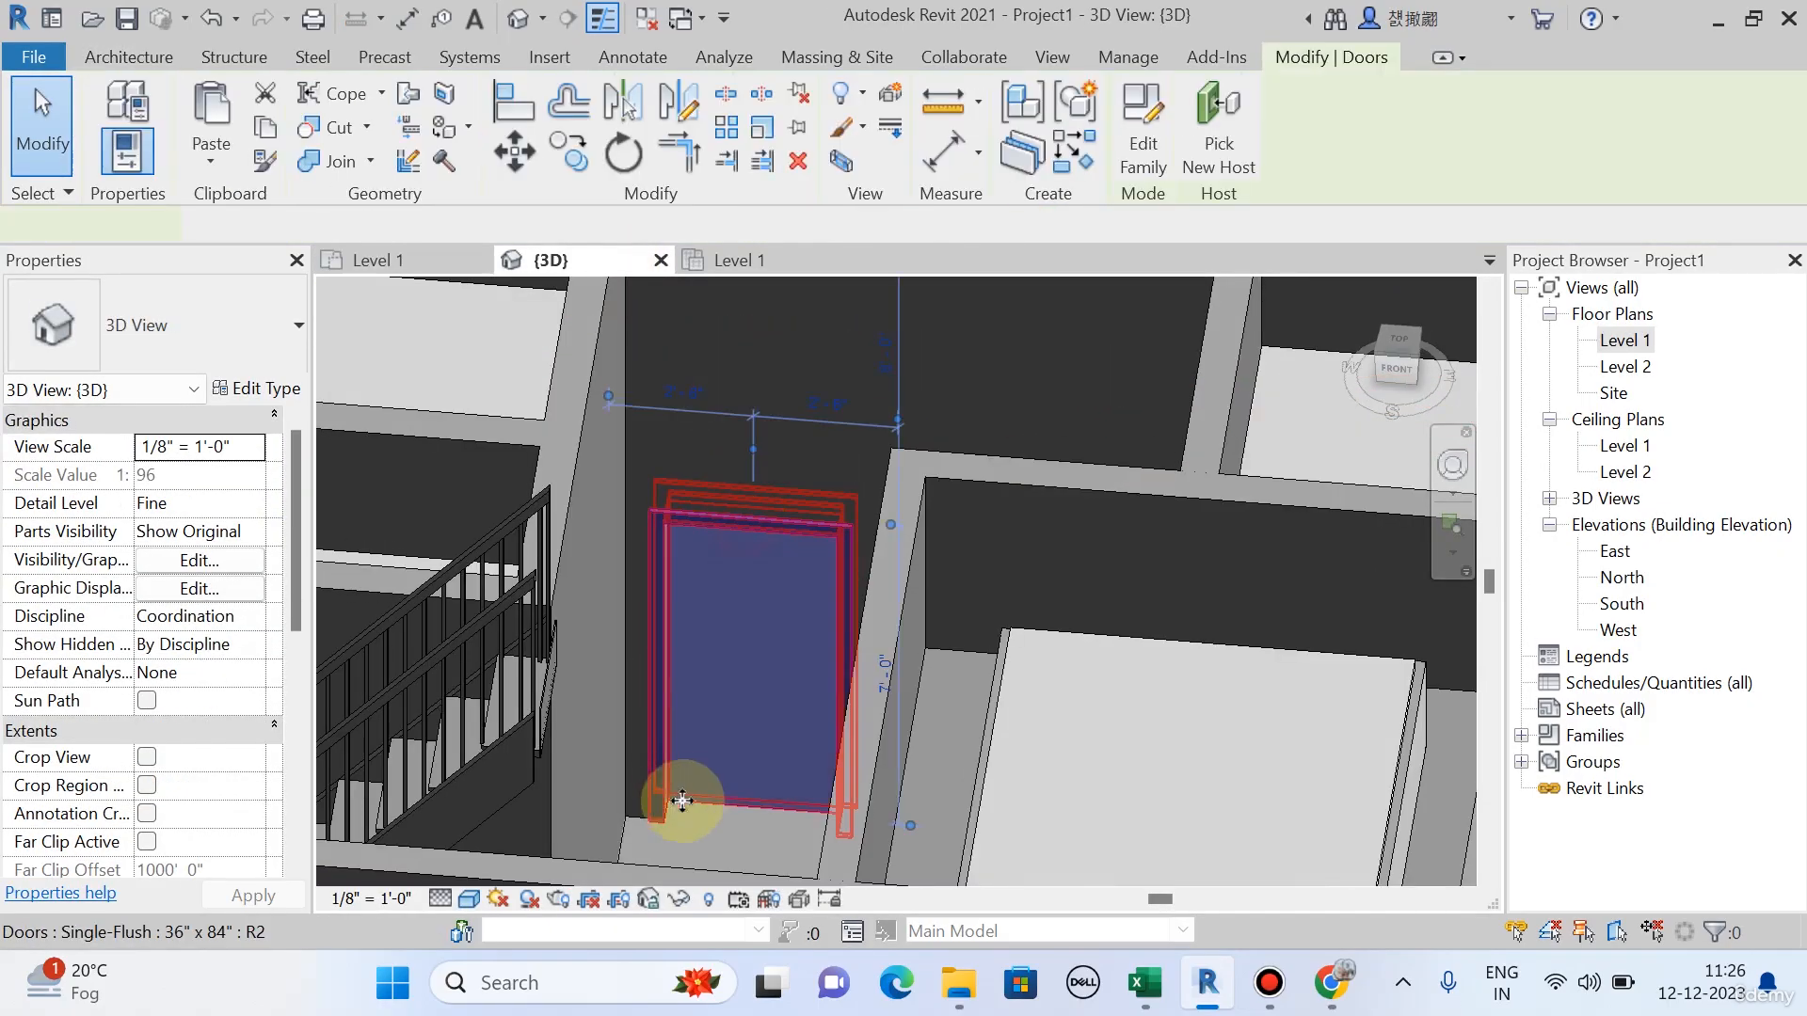
middle_drag(753, 771, 767, 687)
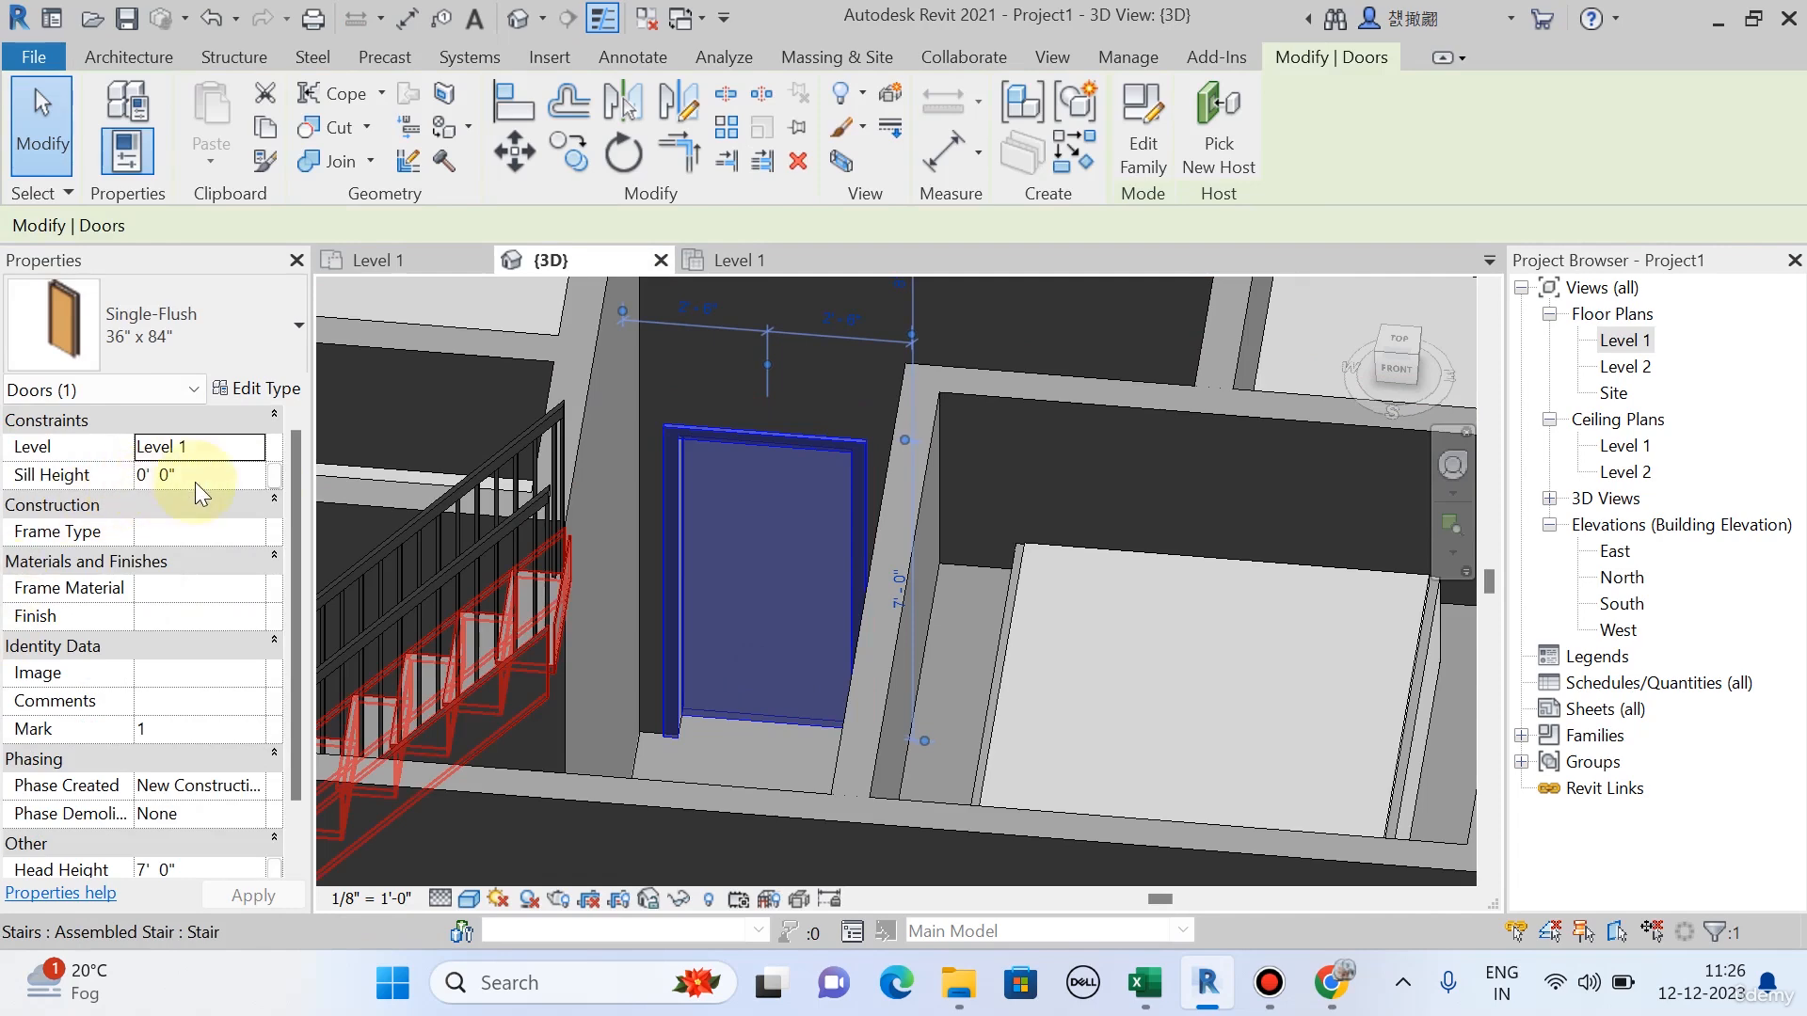
click(208, 477)
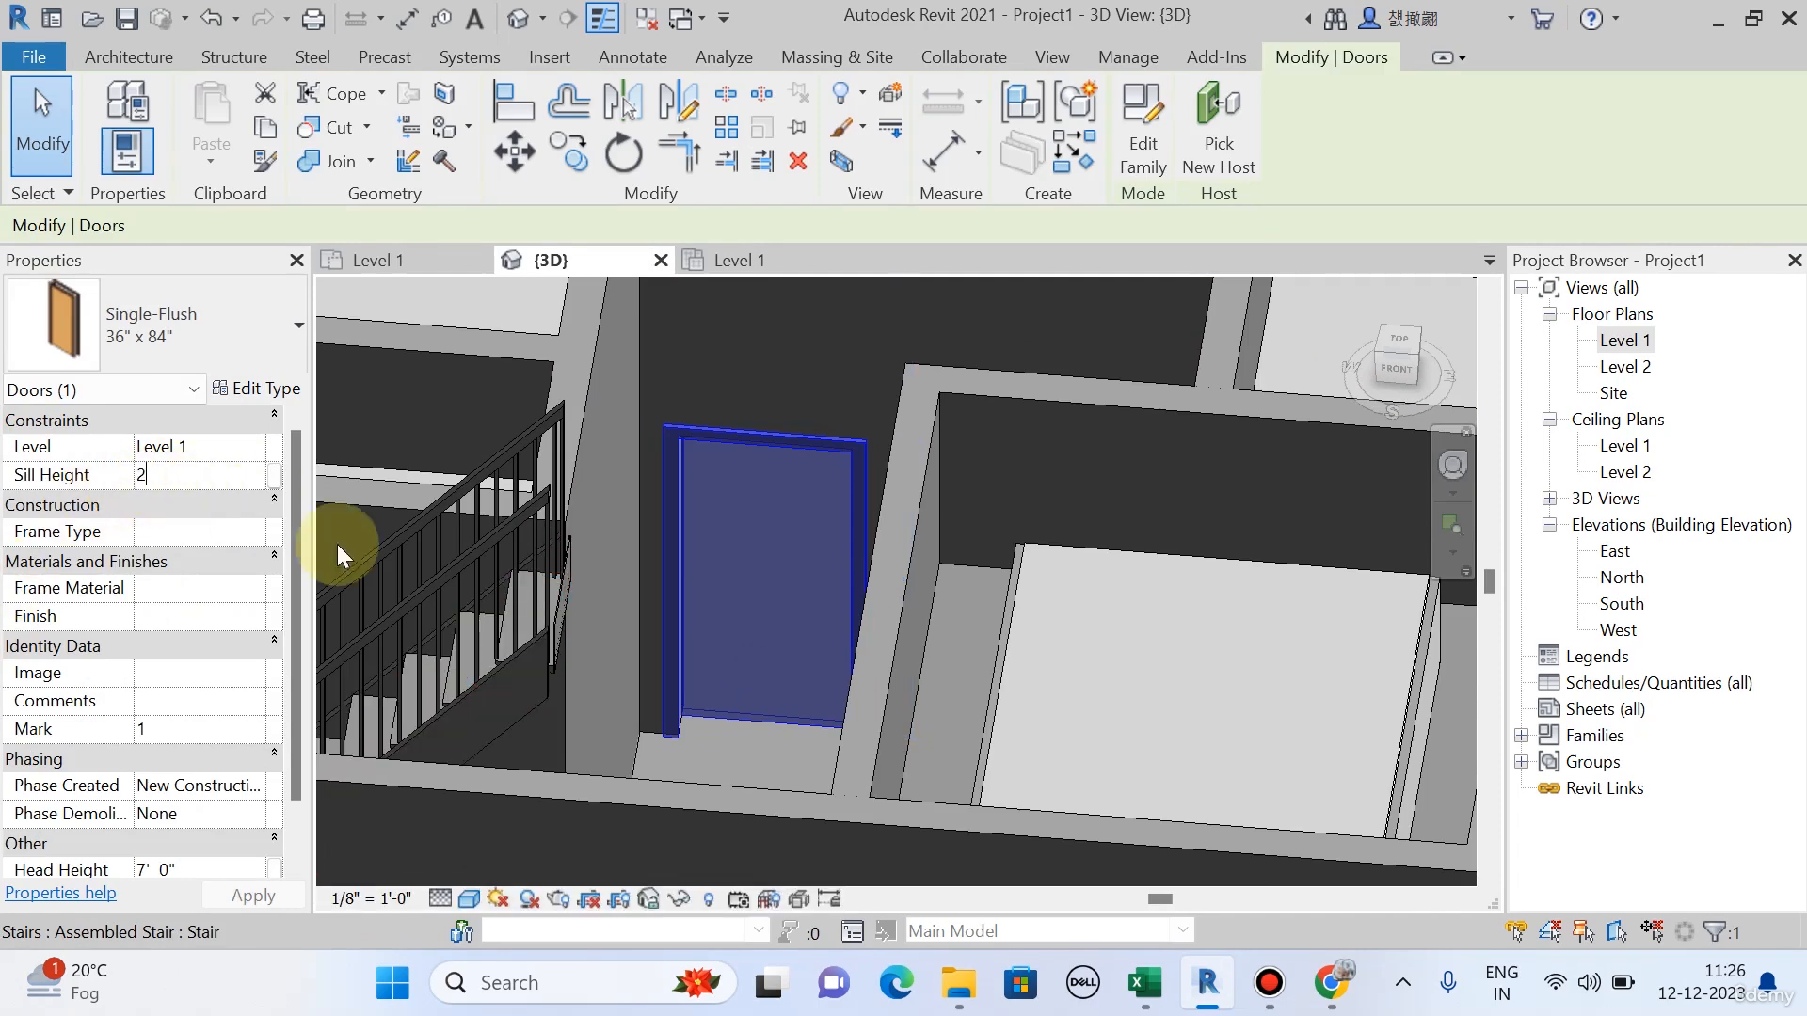
key(Escape)
scroll(713, 720, up, 1)
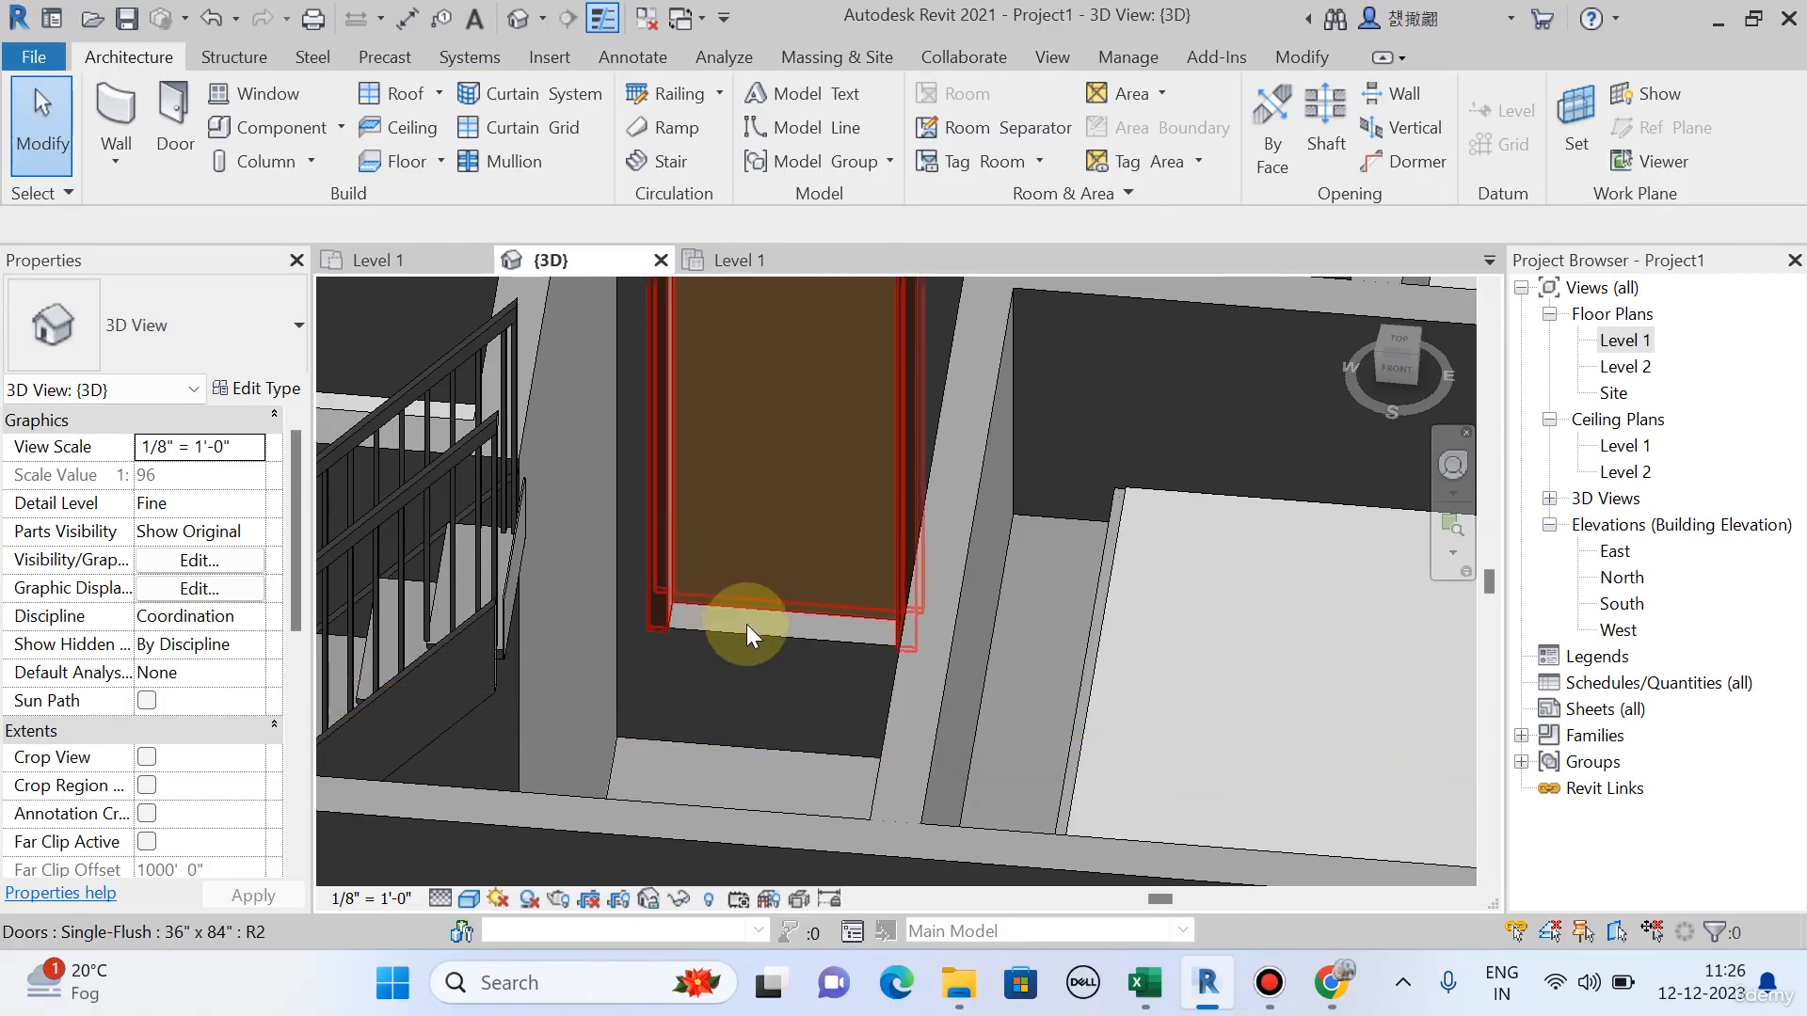
scroll(748, 624, down, 2)
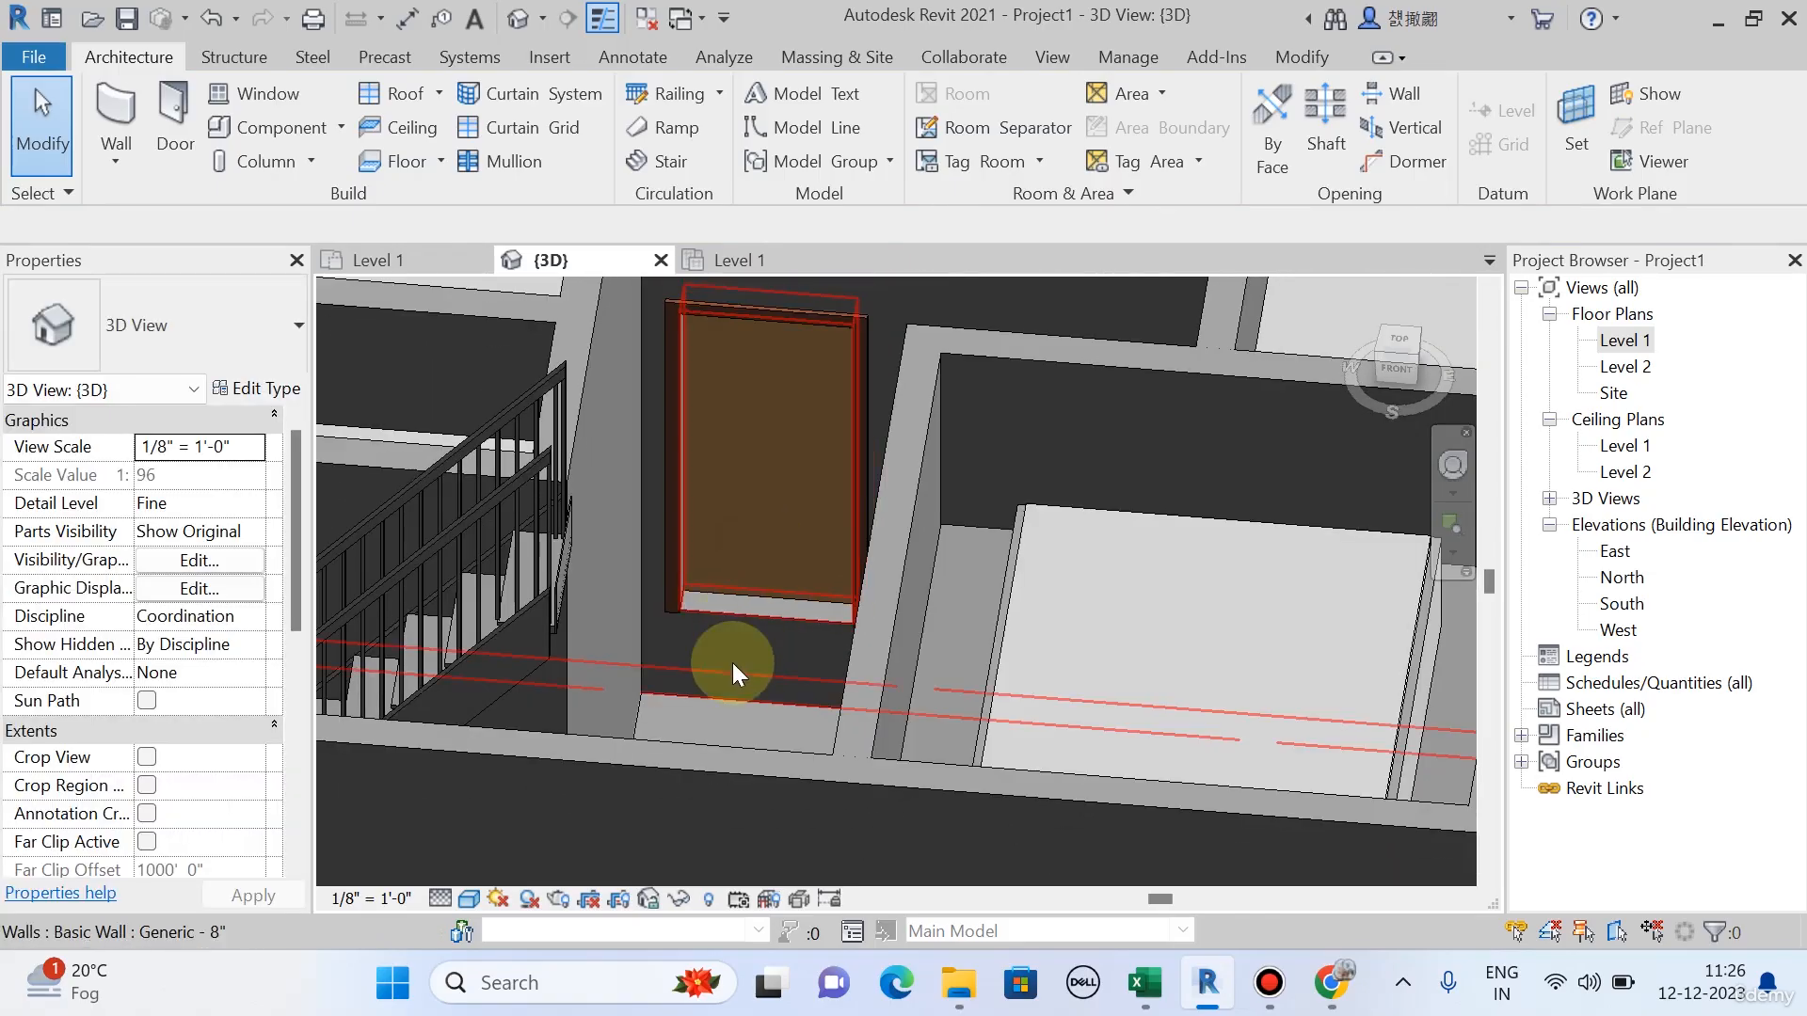
scroll(733, 663, up, 1)
scroll(751, 692, down, 2)
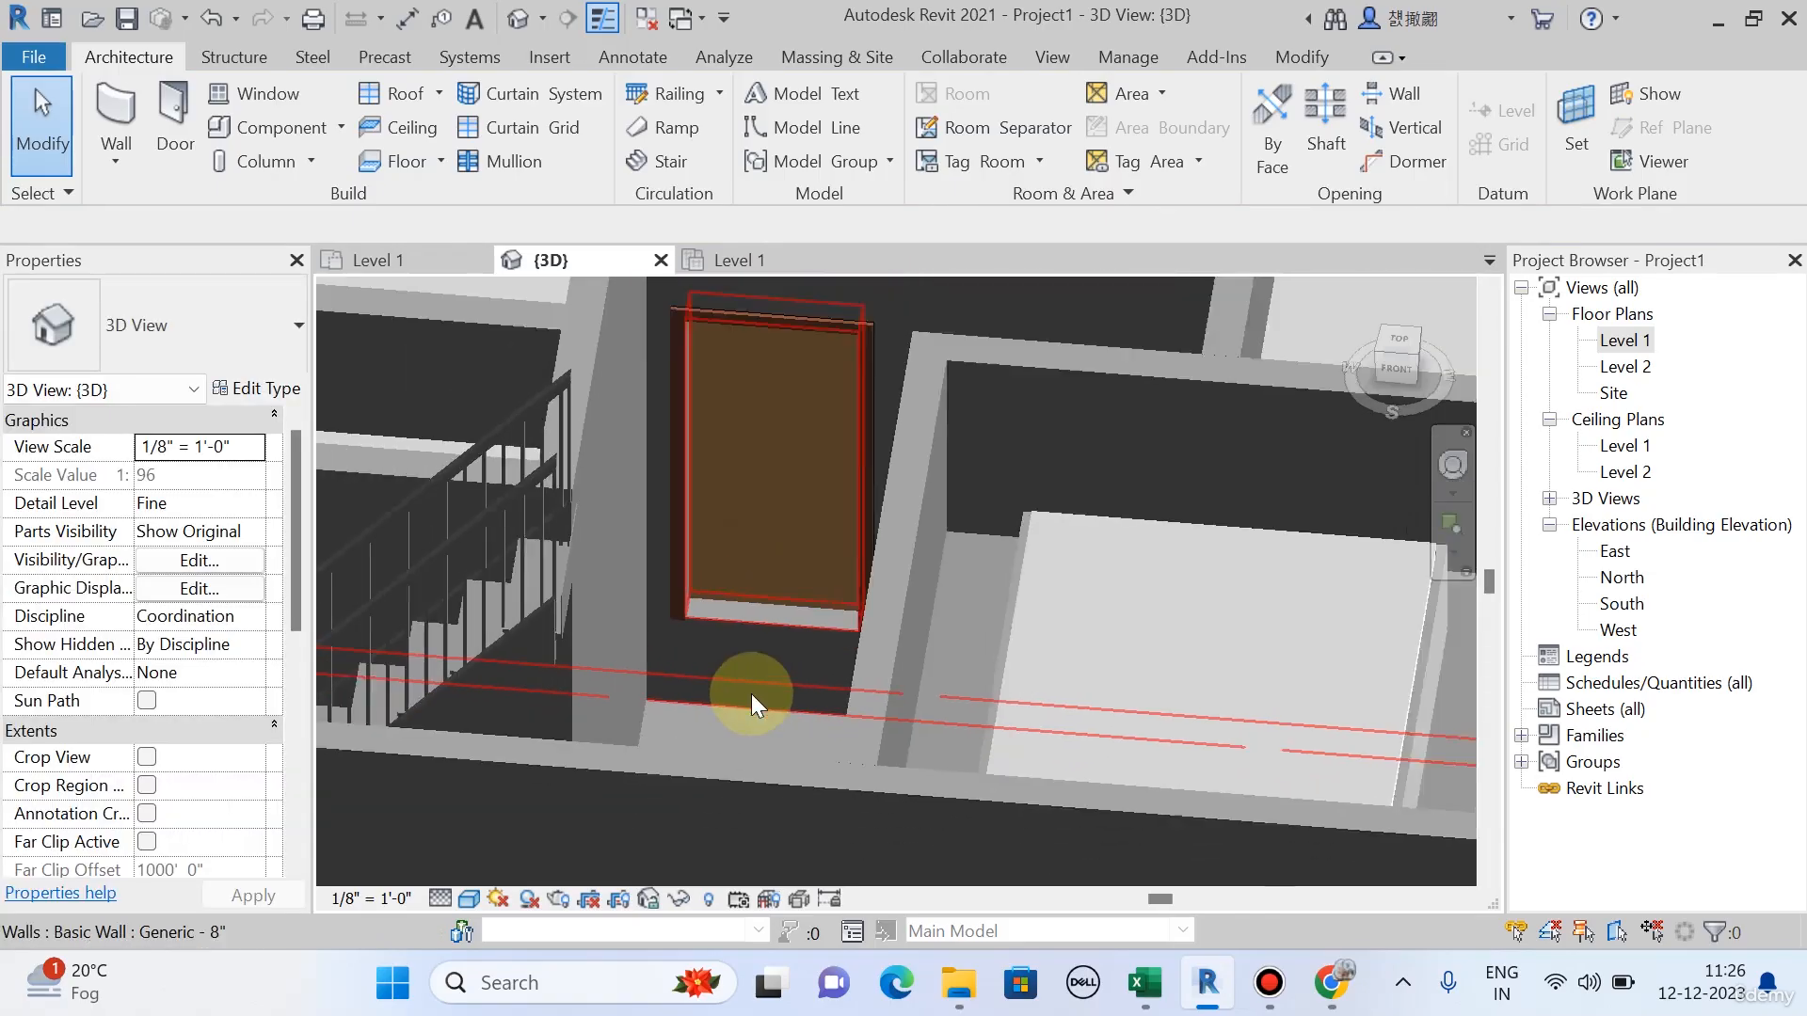
Set the hall door's sill height to 1" and inspect the gap between the door and the floor.
click(770, 472)
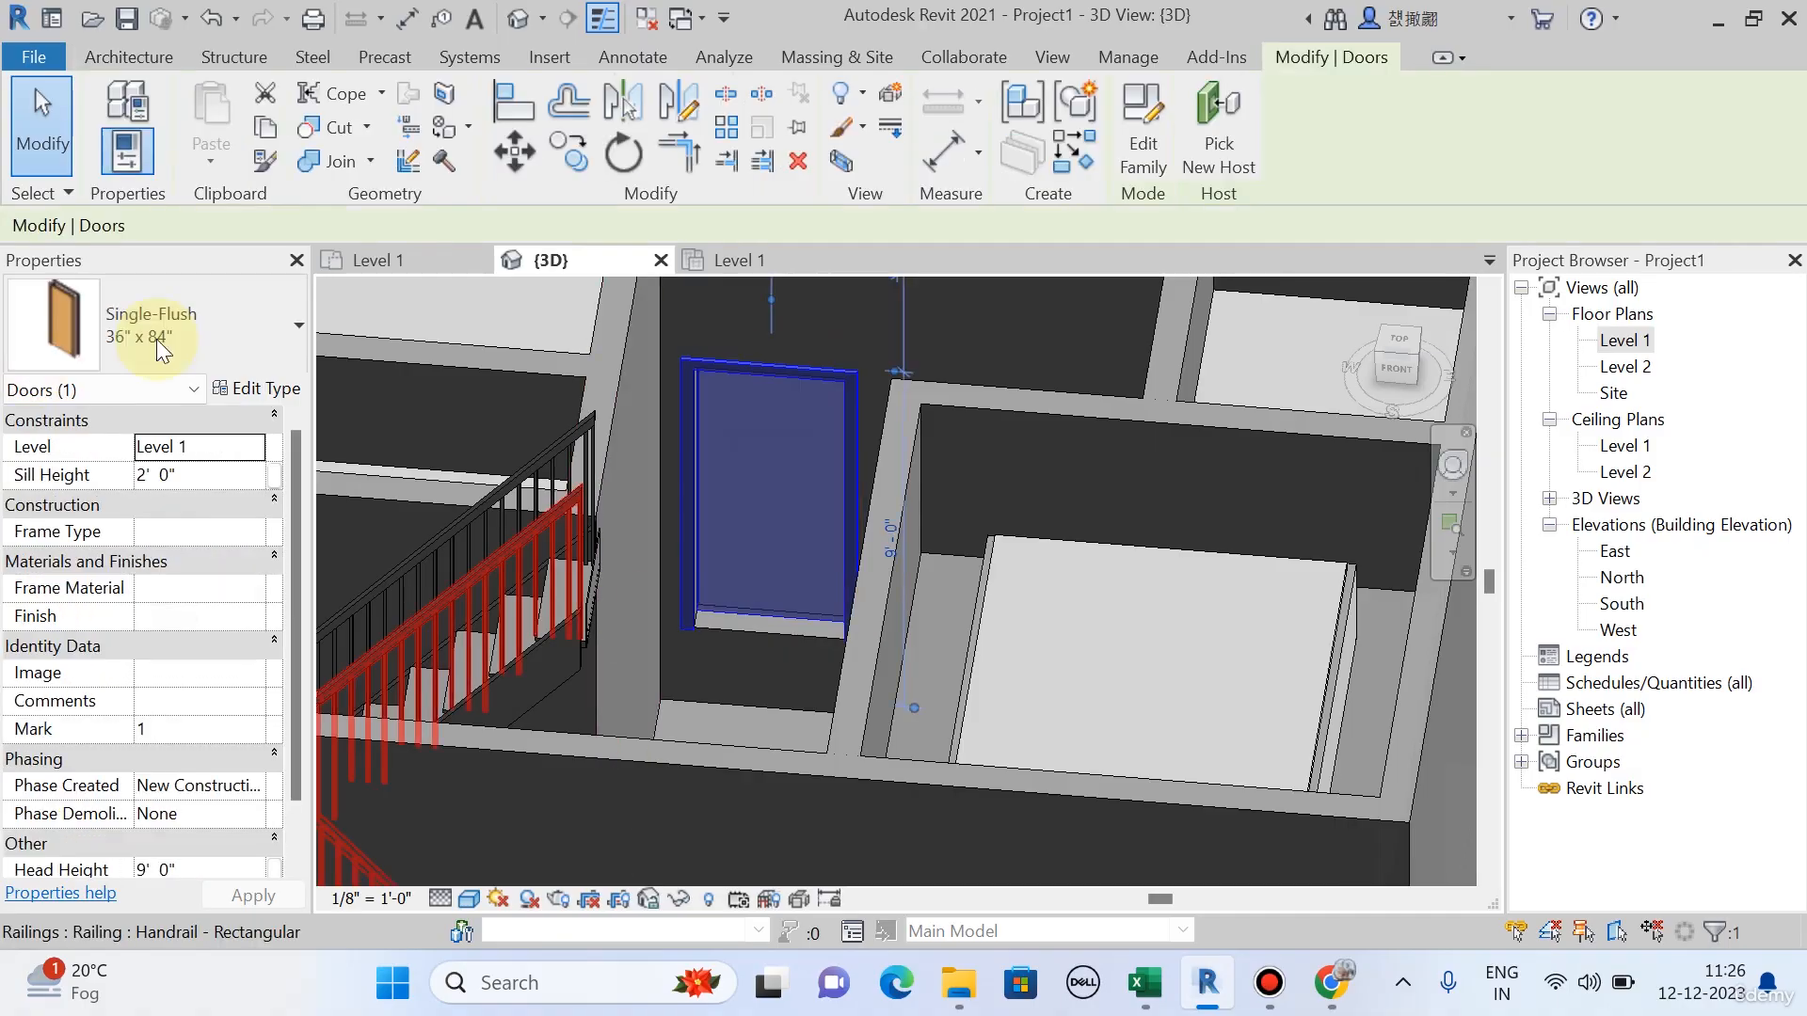
click(207, 480)
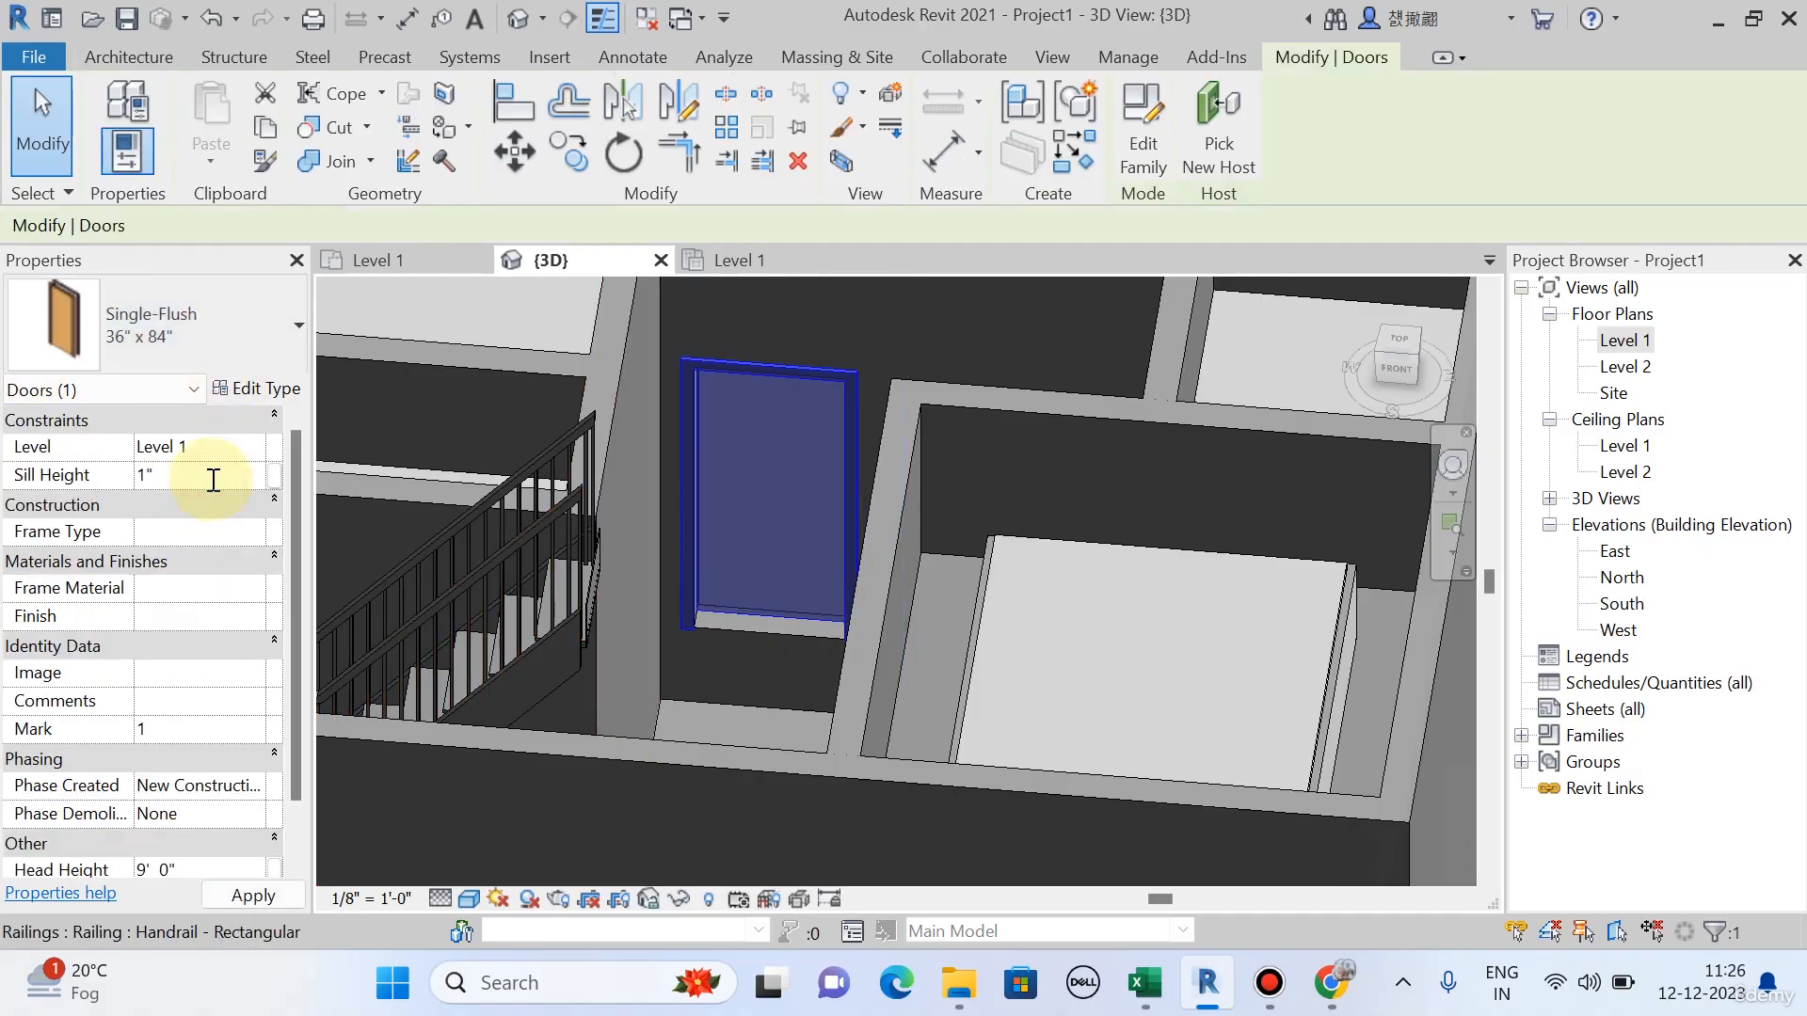
key(Escape)
scroll(757, 725, up, 1)
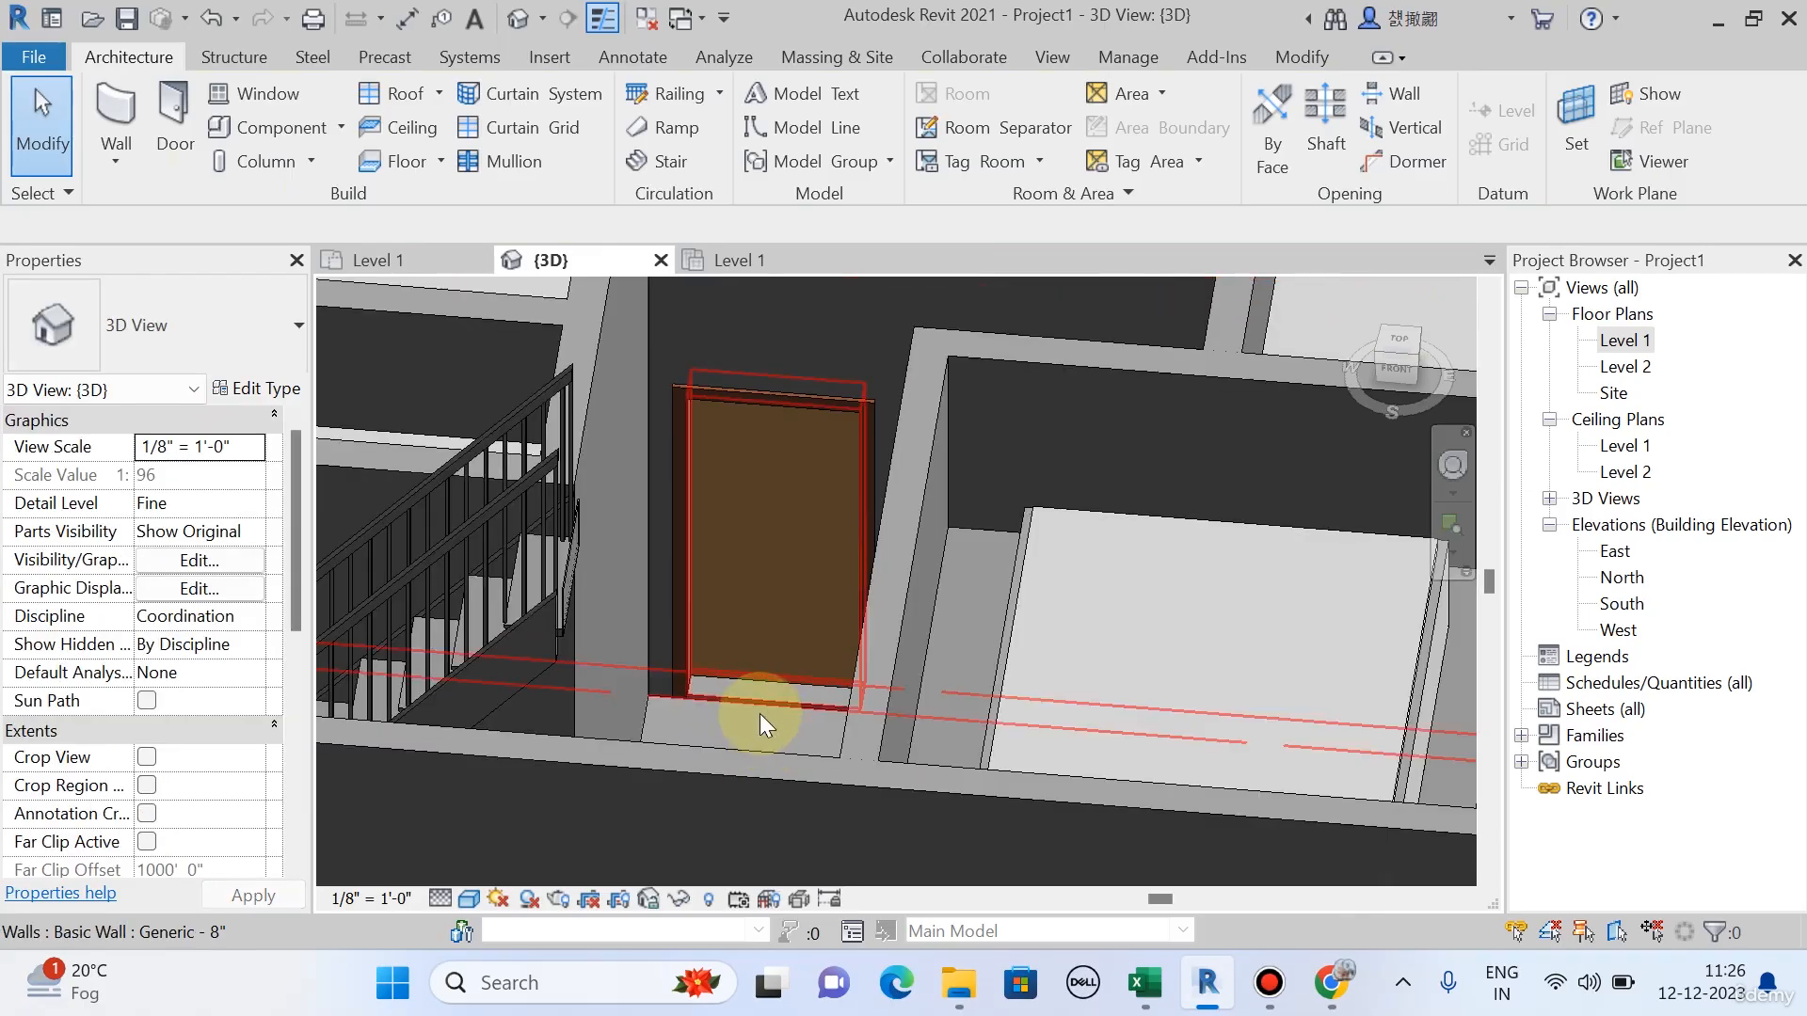
shift+middle_drag(760, 713, 743, 482)
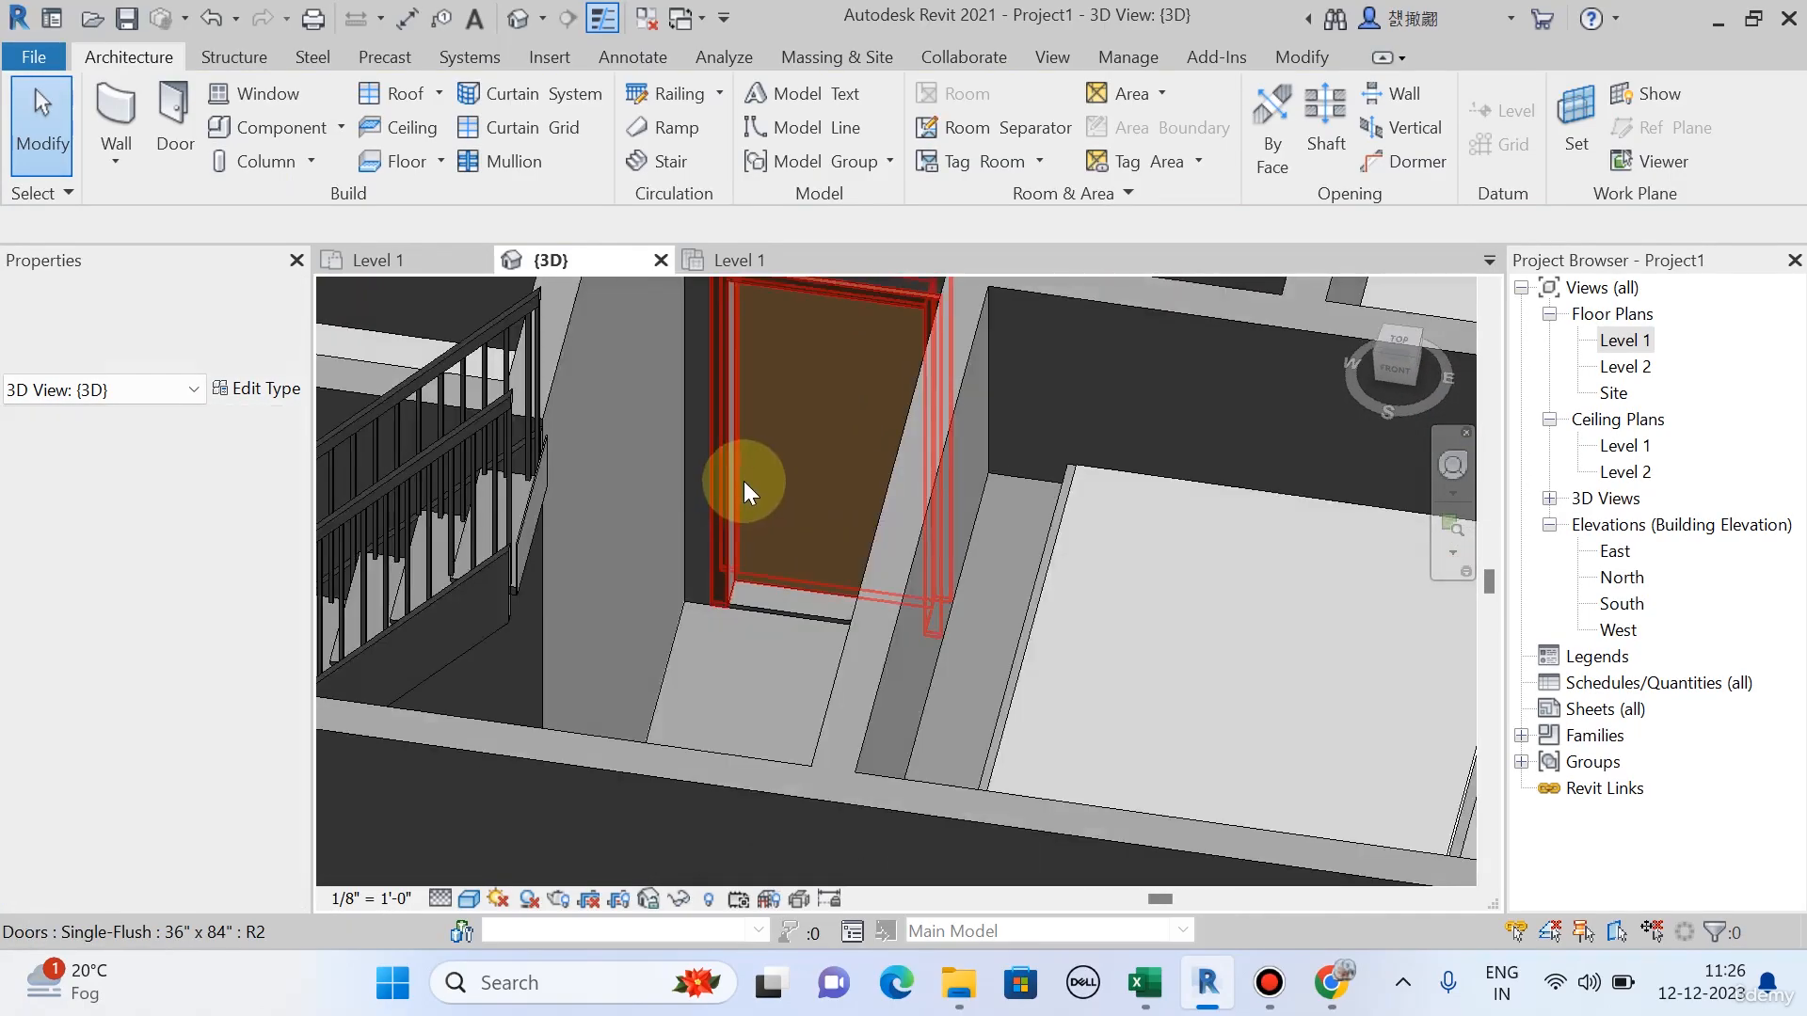
scroll(770, 696, up, 5)
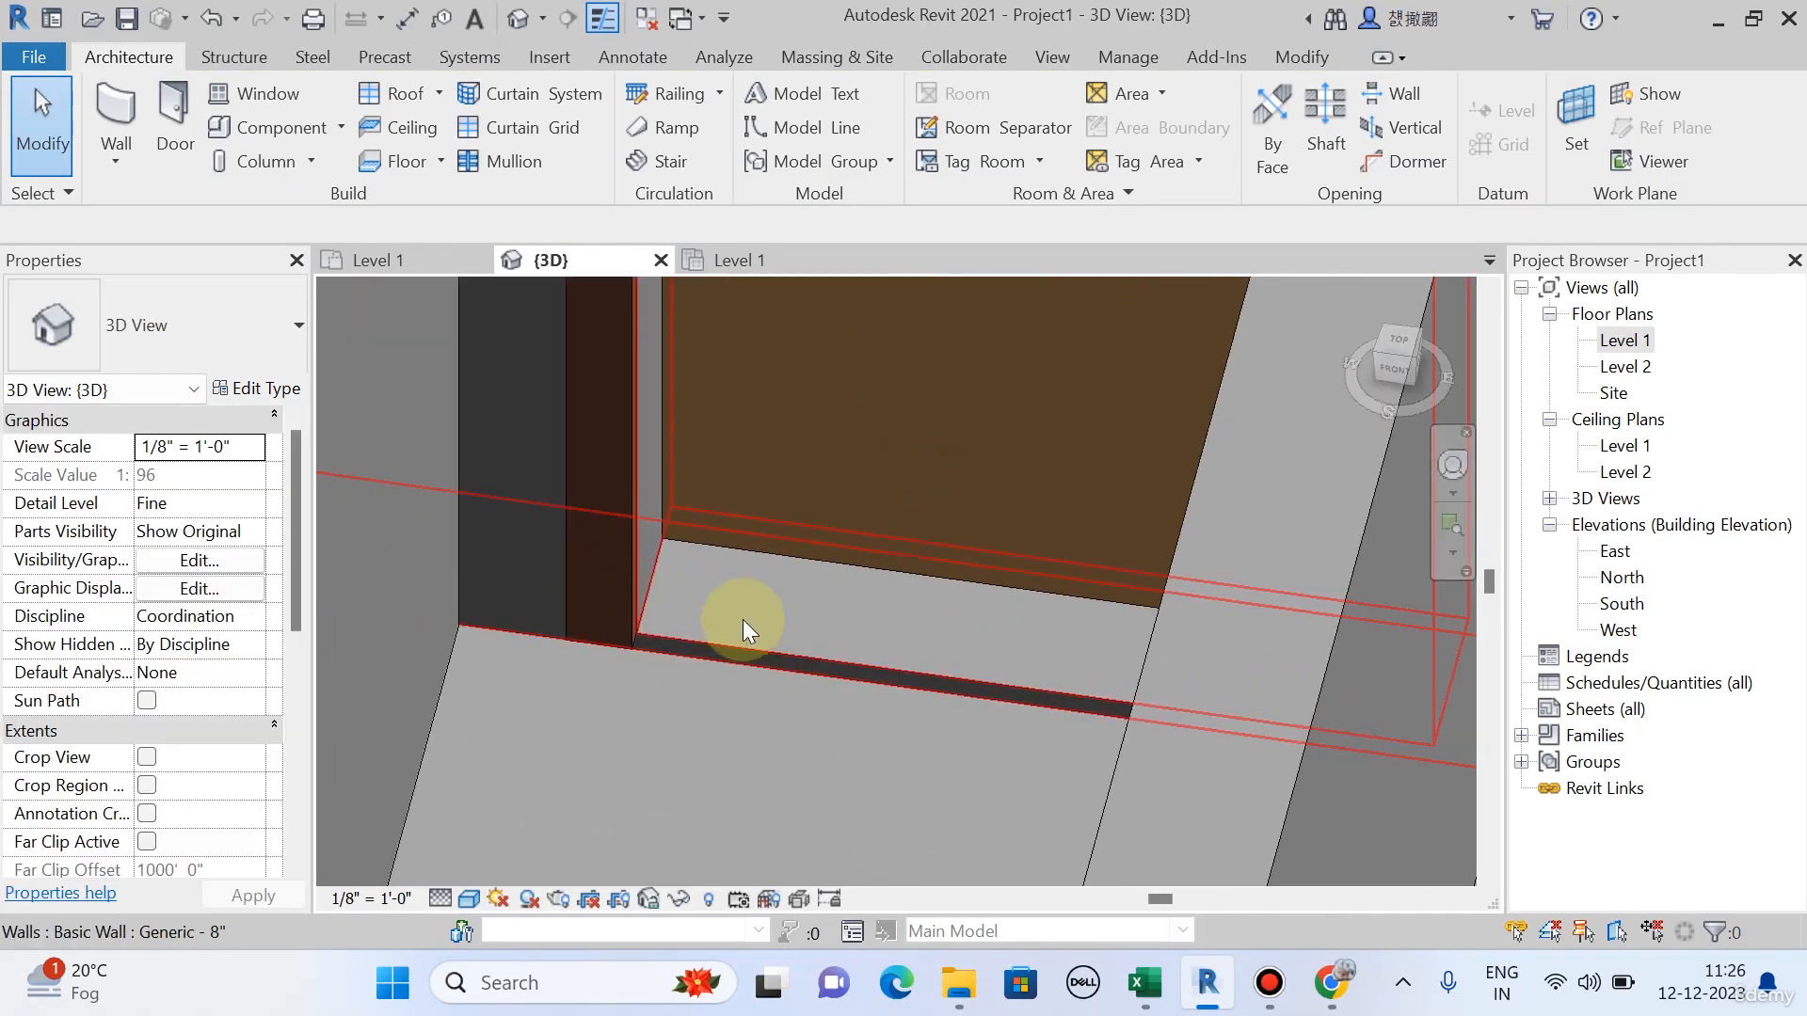
scroll(742, 641, down, 5)
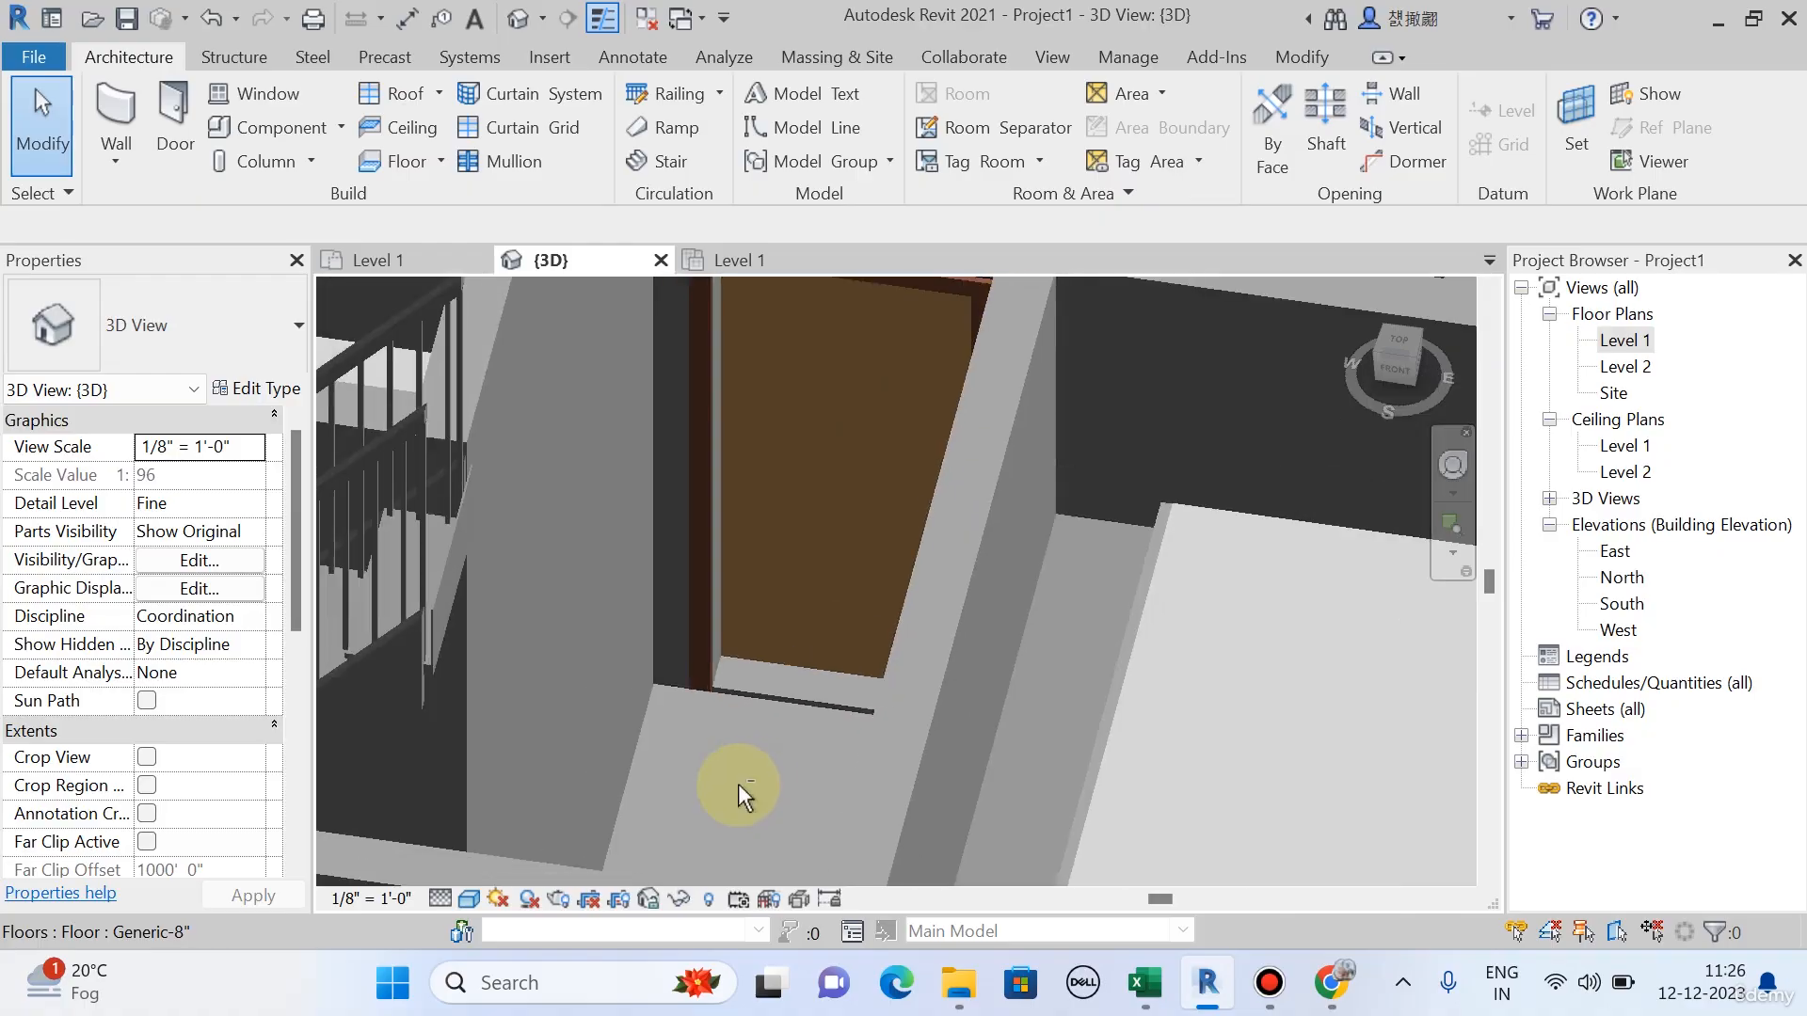
mouse_move(738, 783)
shift+middle_down()
mouse_move(750, 770)
mouse_move(731, 791)
mouse_move(743, 810)
mouse_move(769, 792)
shift+middle_up()
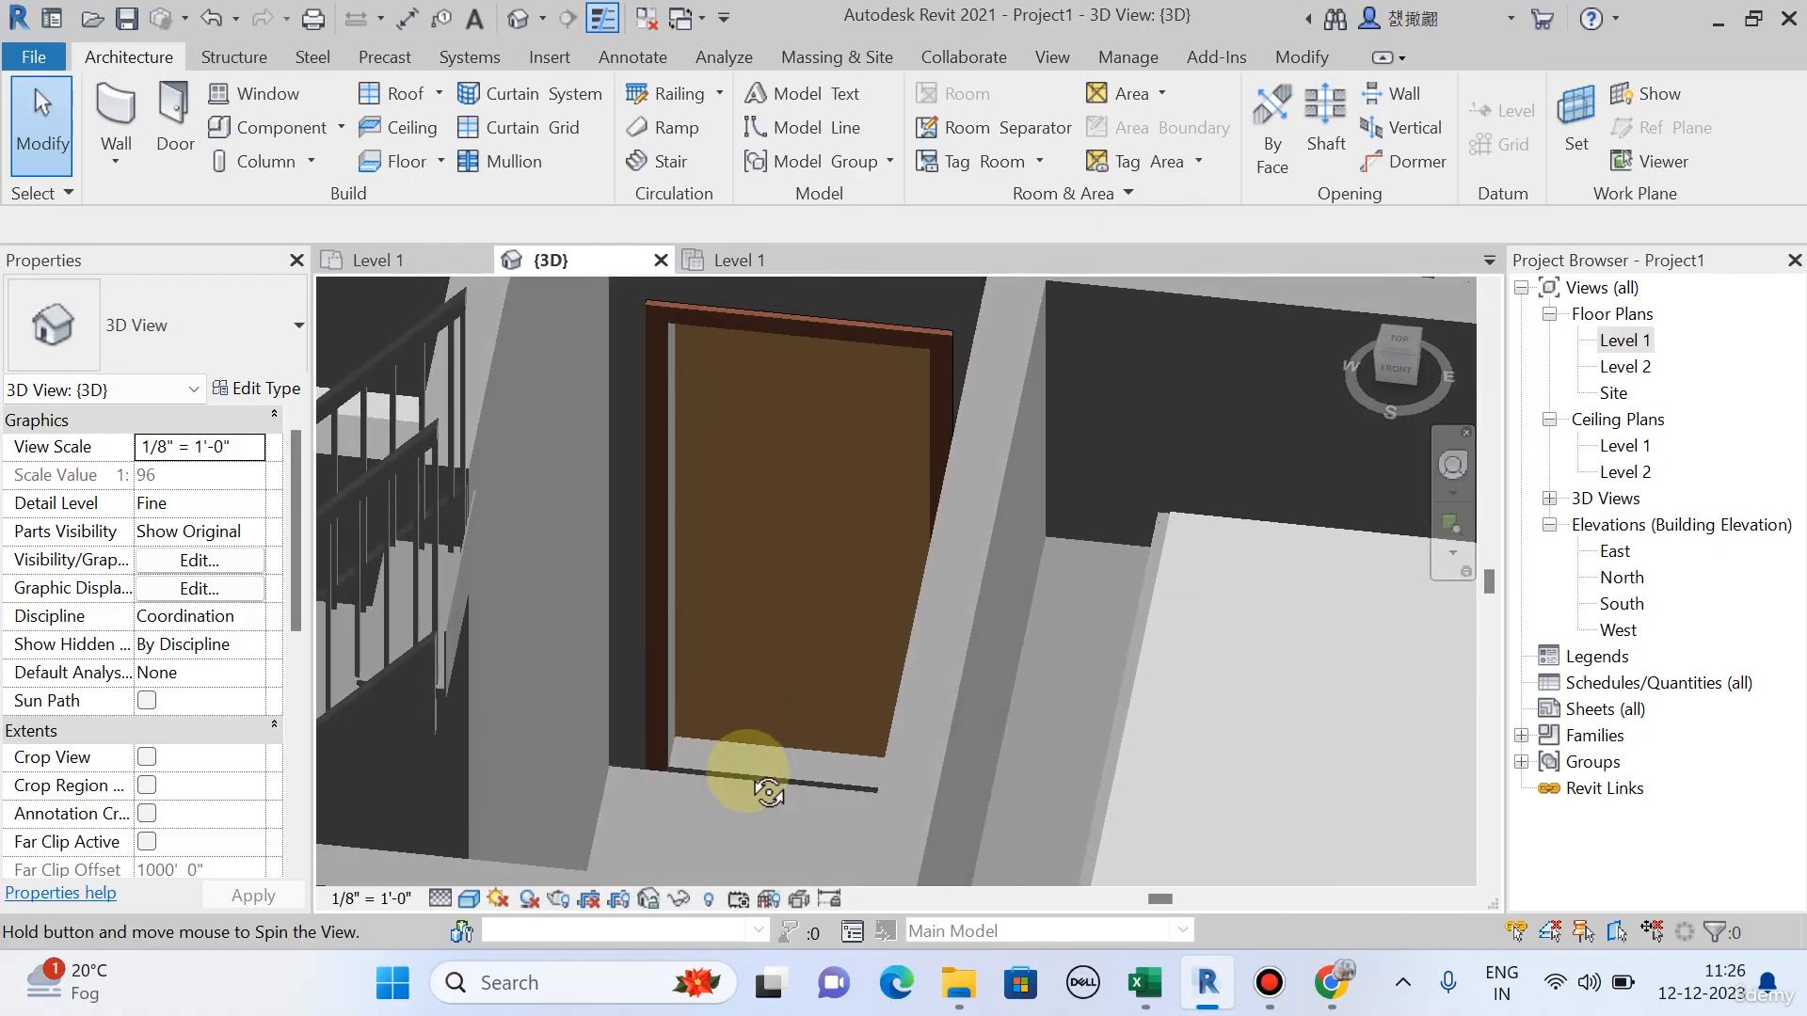
Set the hall door's head height to 9'-0".
scroll(725, 702, down, 3)
middle_drag(725, 703, 907, 525)
scroll(919, 496, down, 2)
click(917, 489)
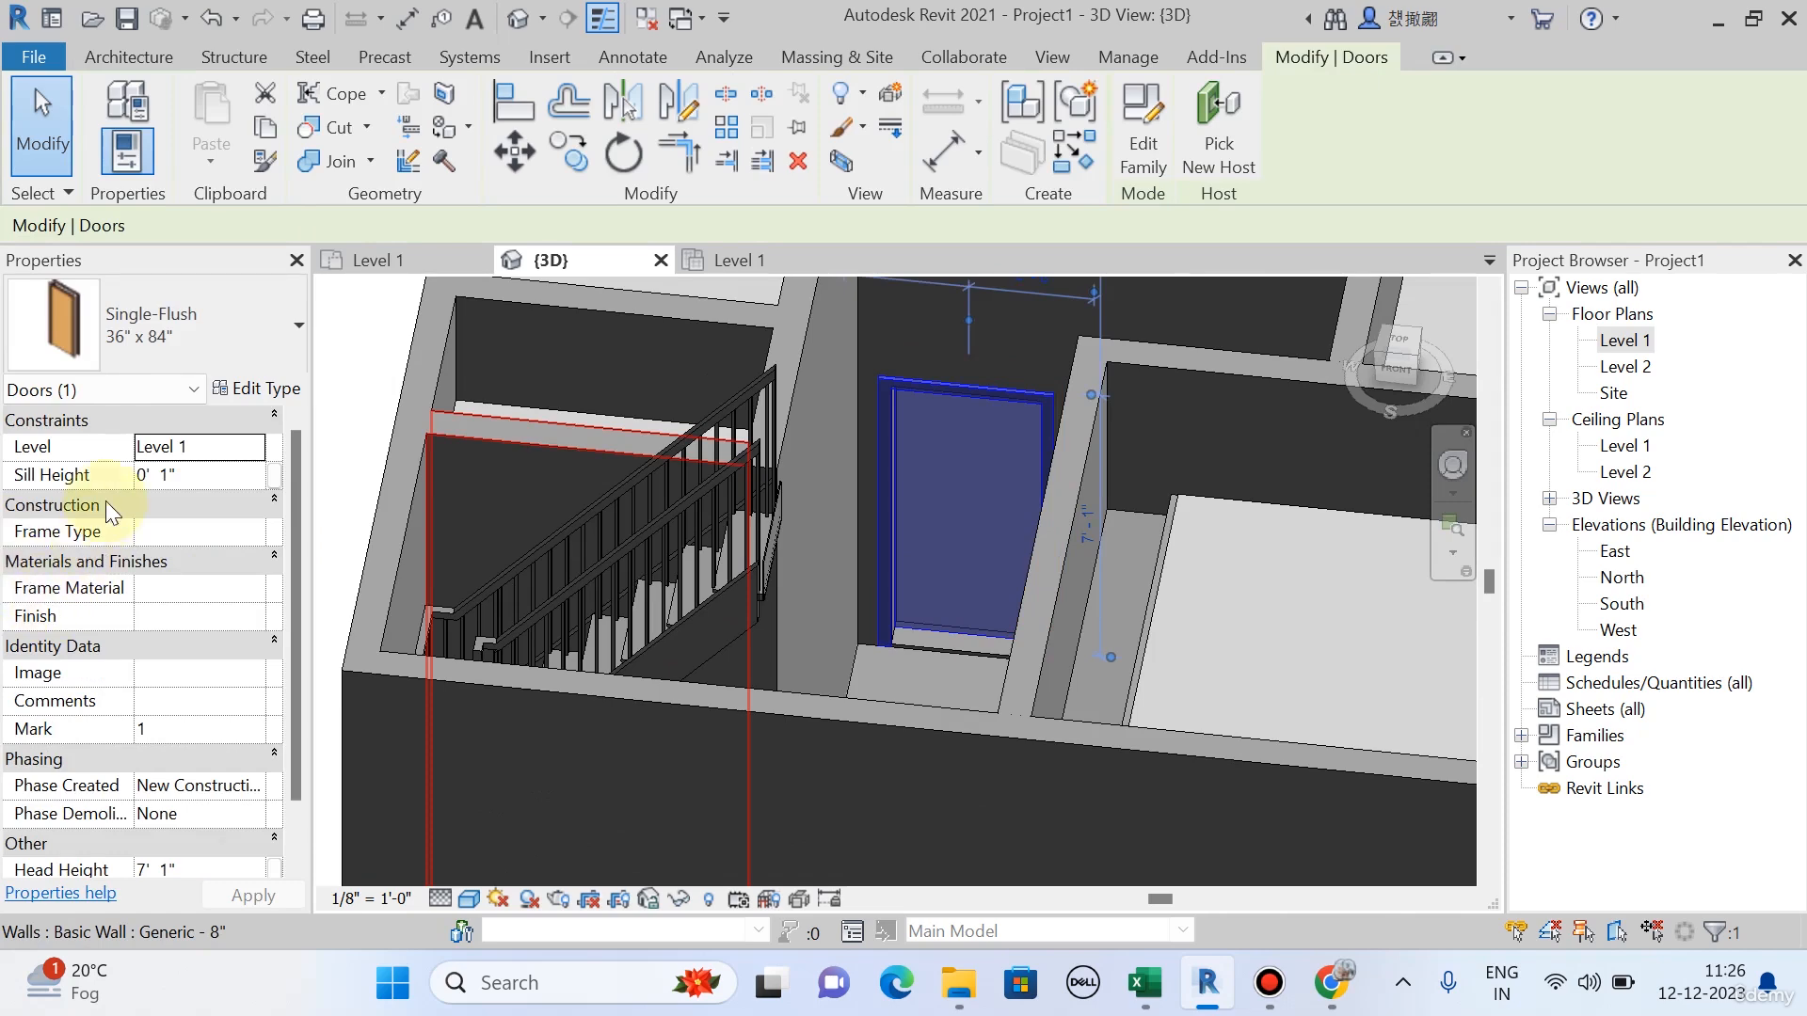
scroll(107, 528, down, 1)
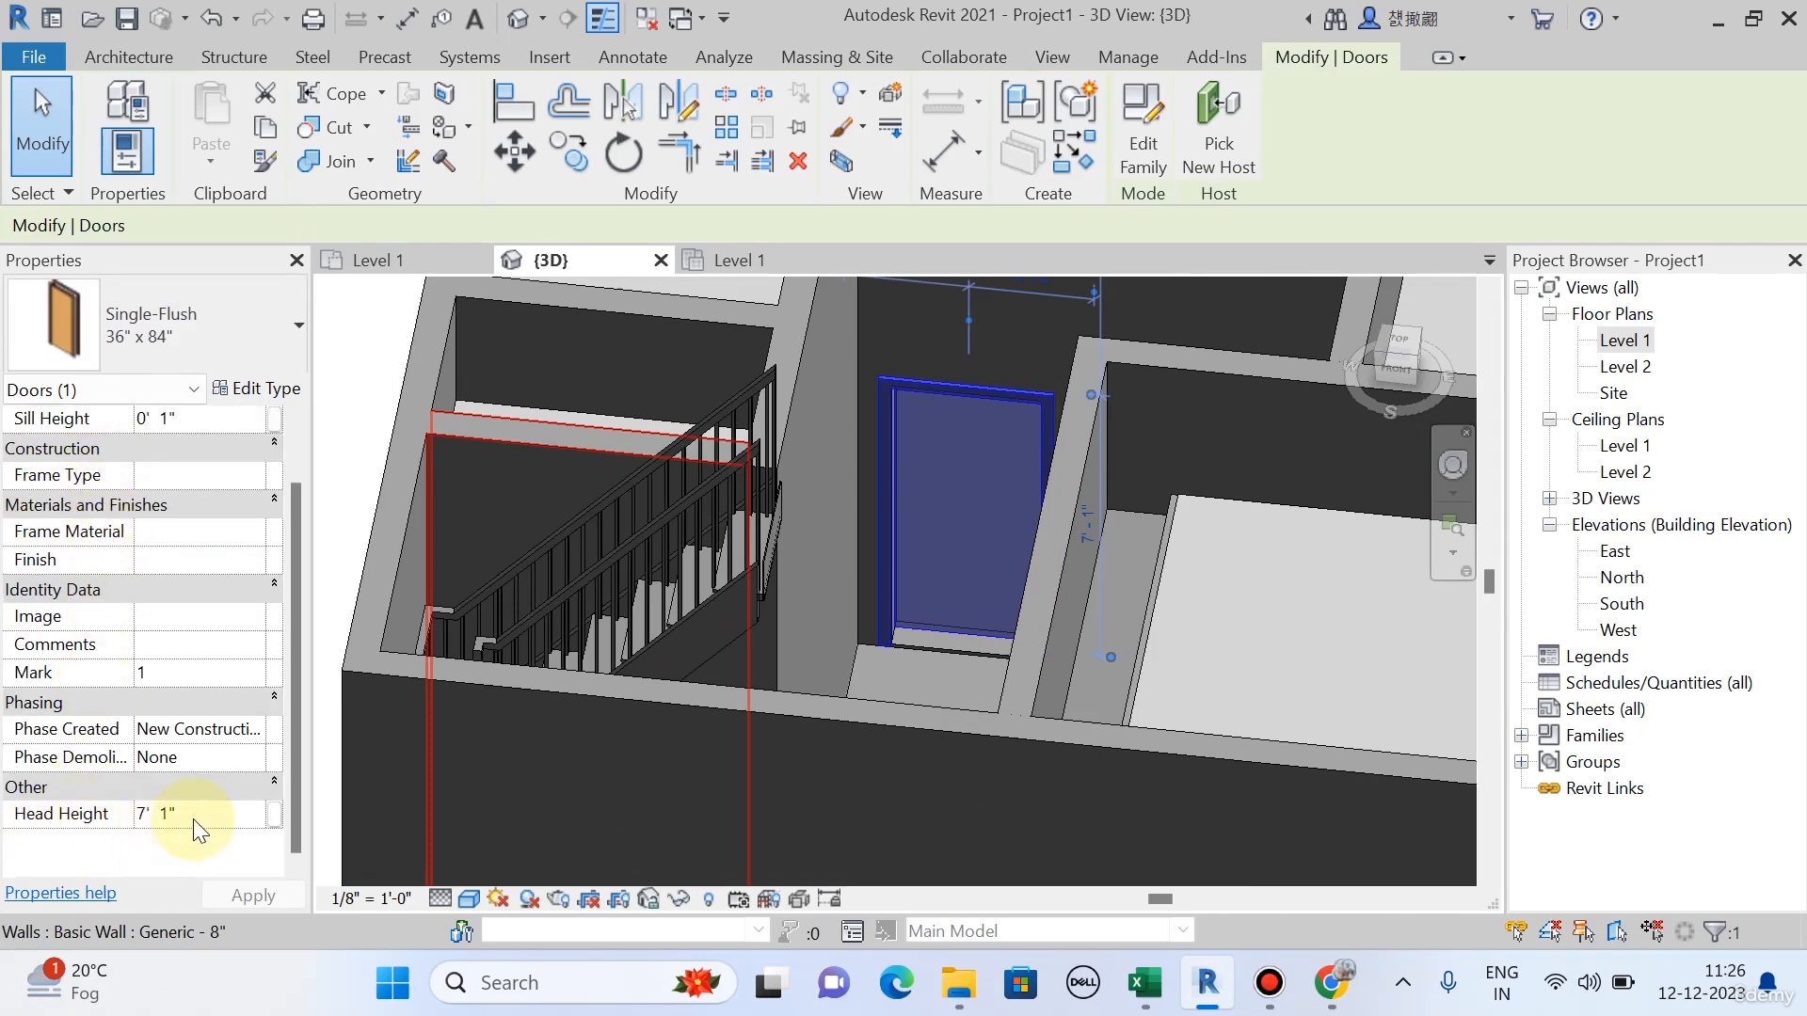
shift+middle_drag(746, 694, 847, 596)
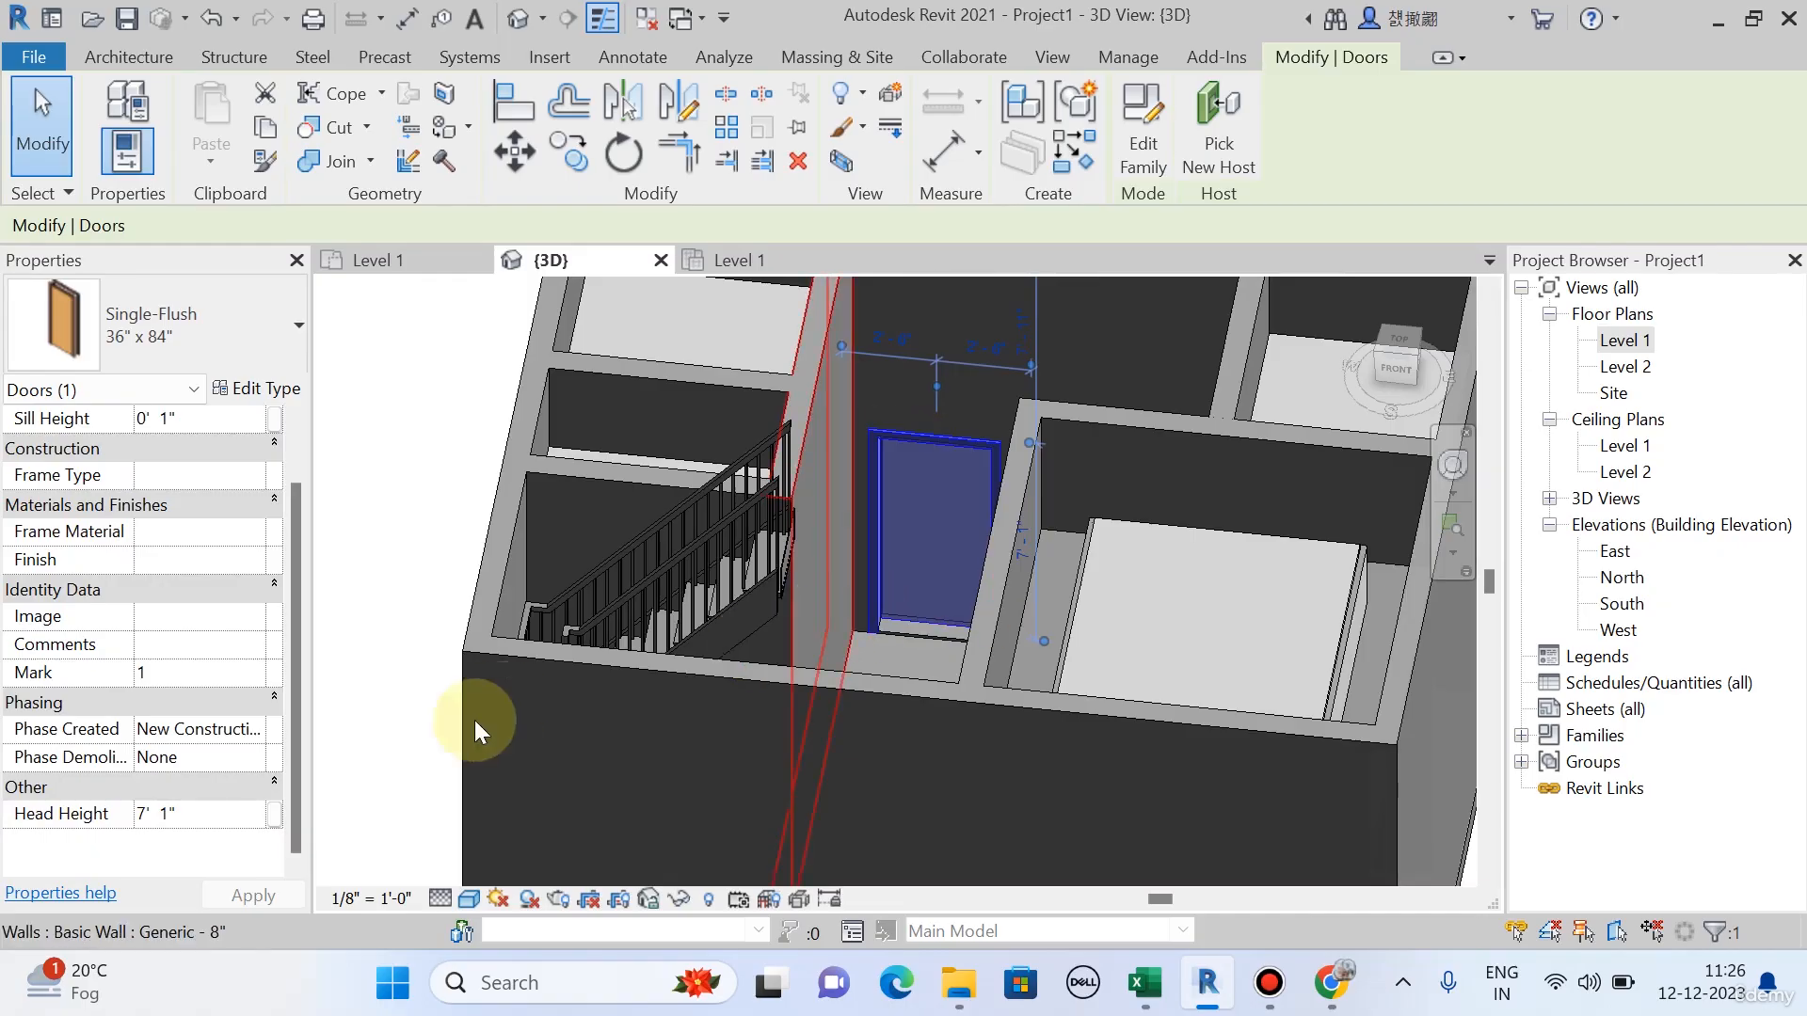
click(228, 810)
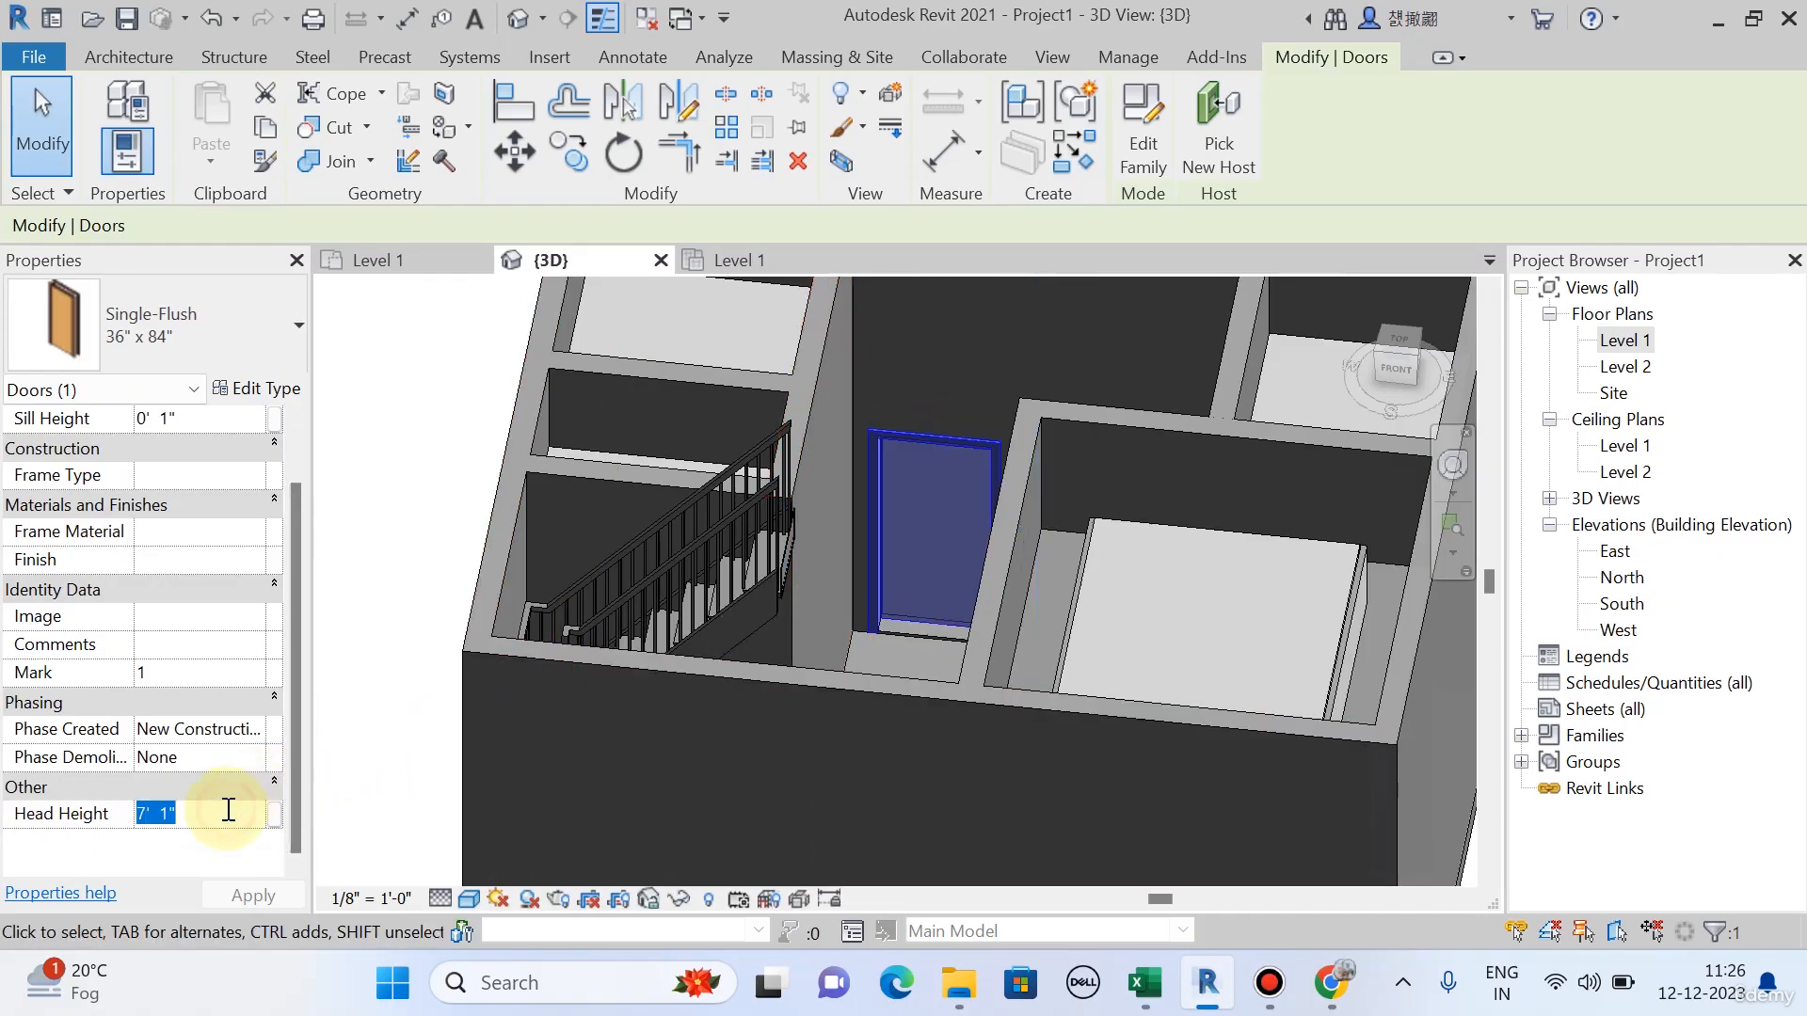
text(9)
key(Return)
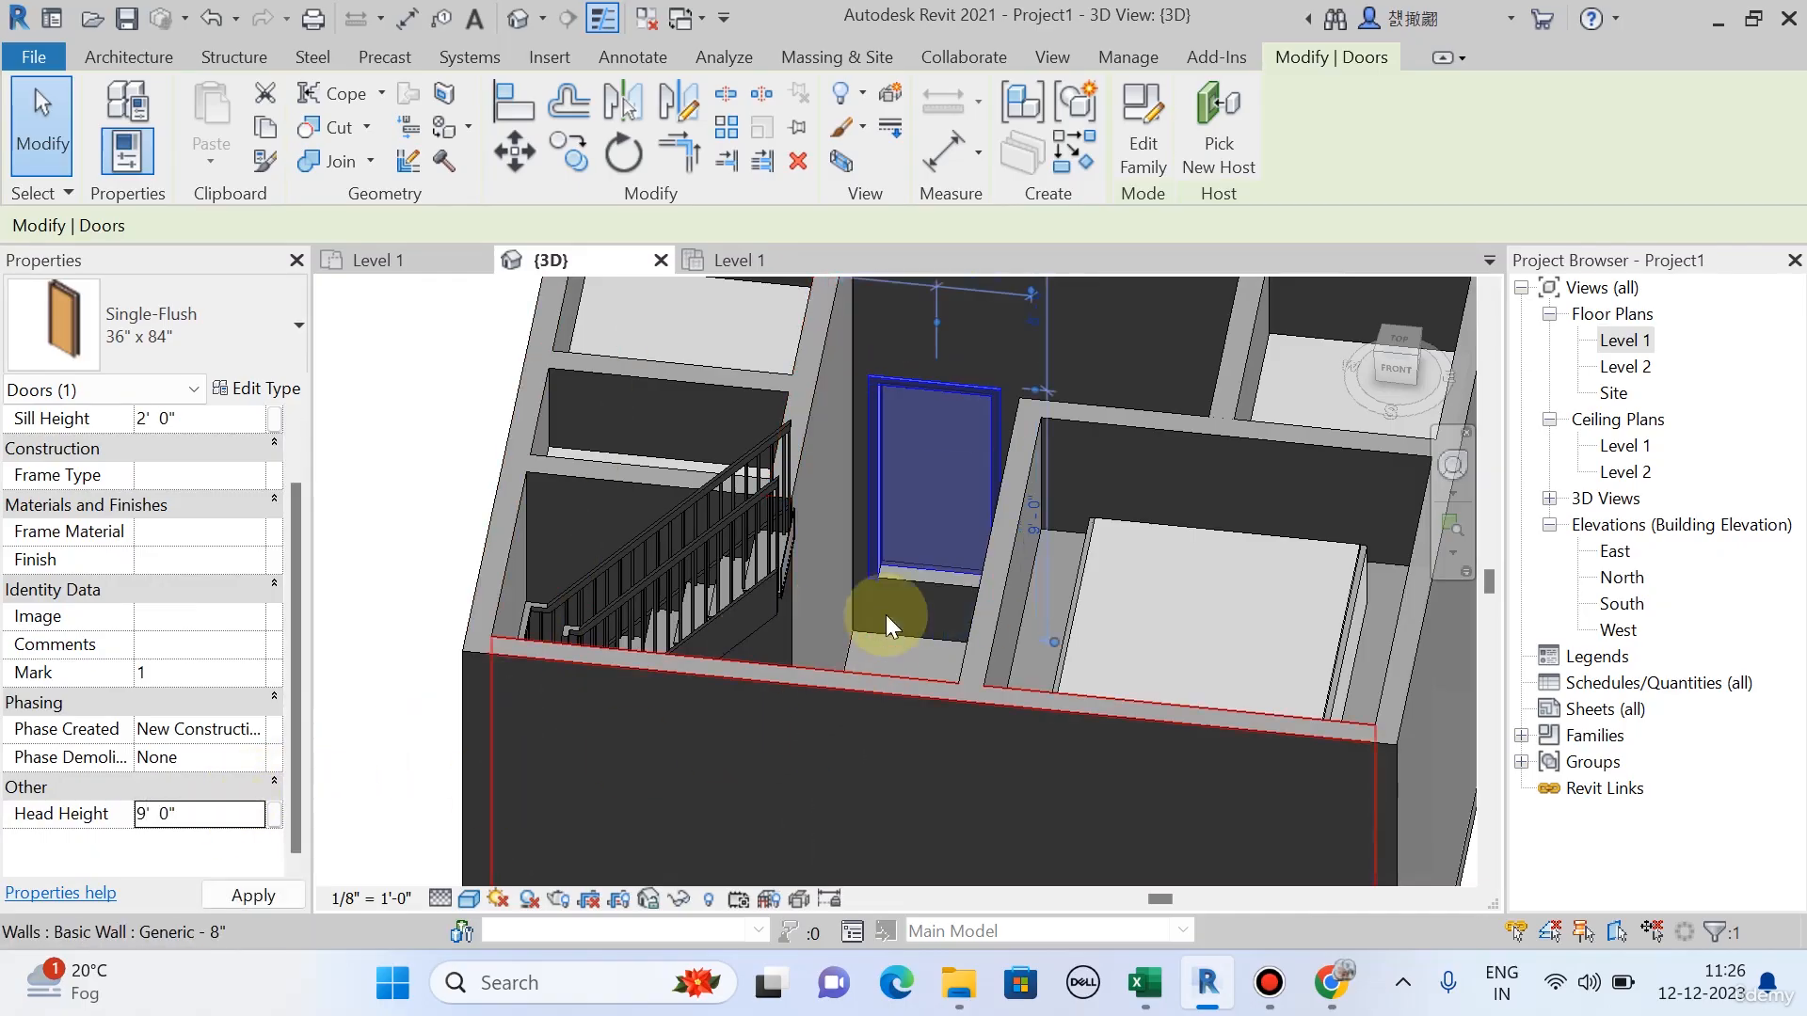
Check the raised door against the surrounding walls and undo the head height change.
middle_drag(951, 520, 951, 605)
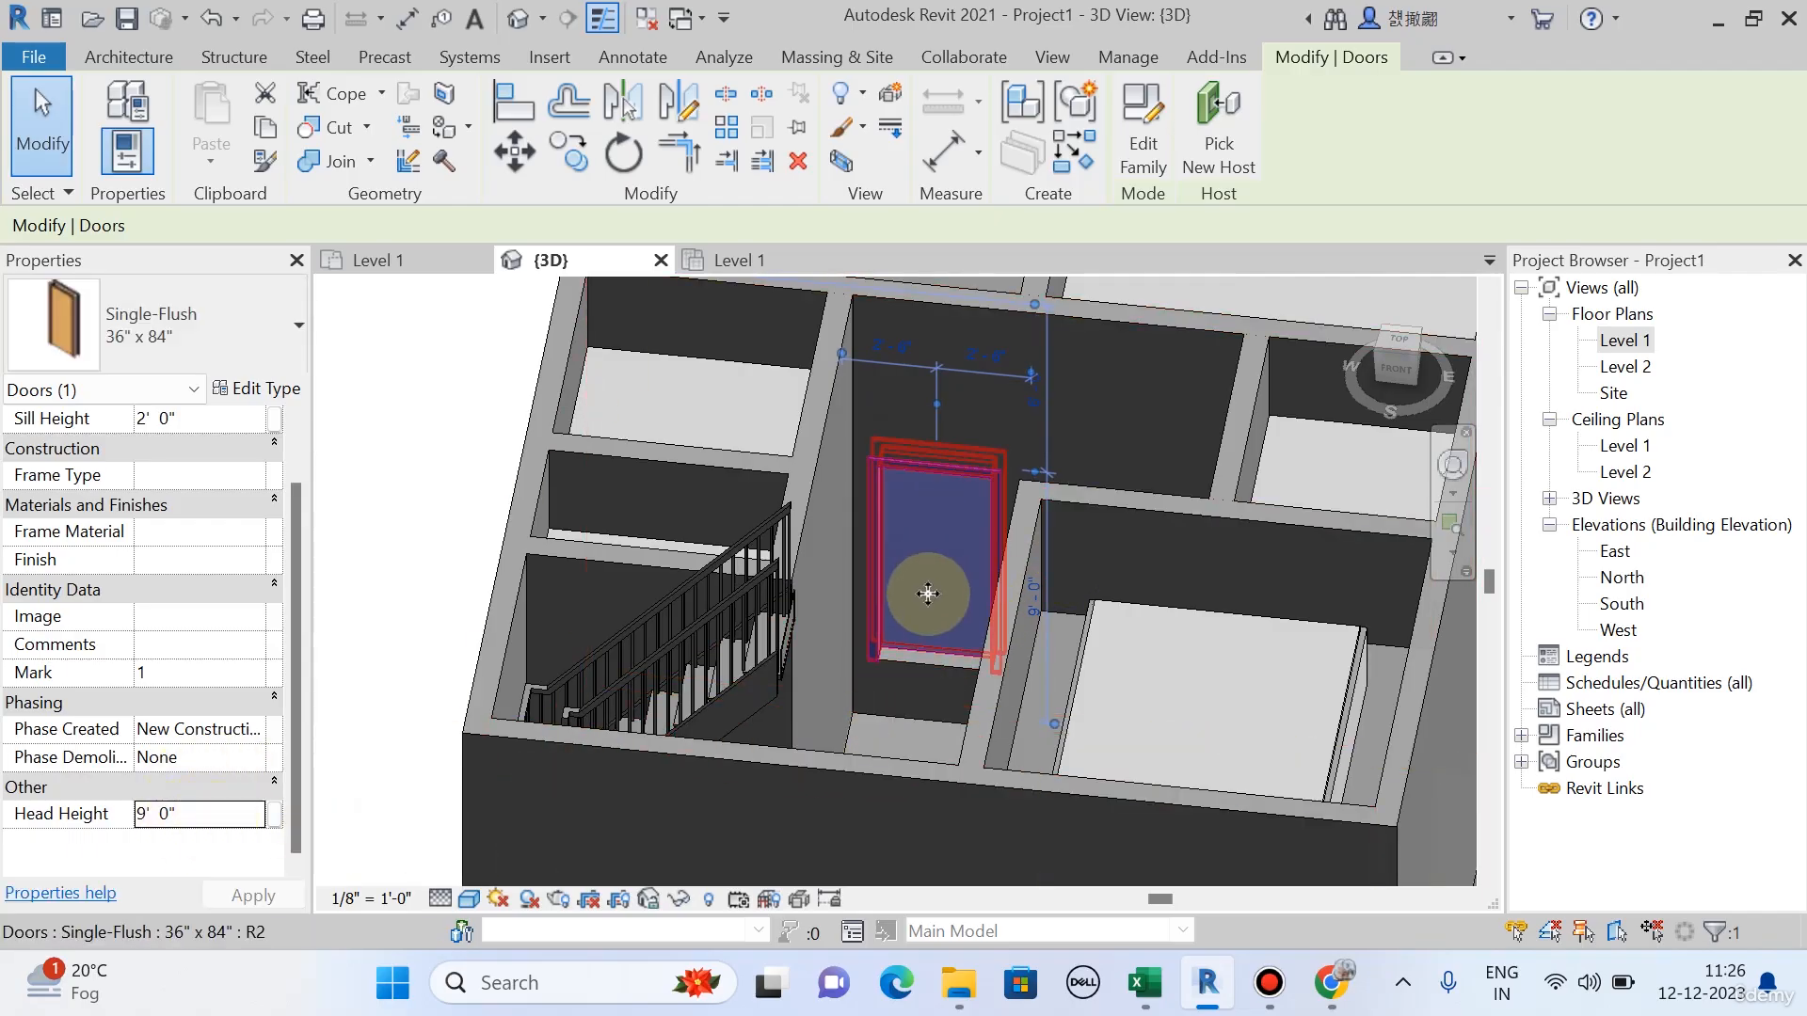
scroll(1012, 403, up, 3)
scroll(1234, 433, up, 3)
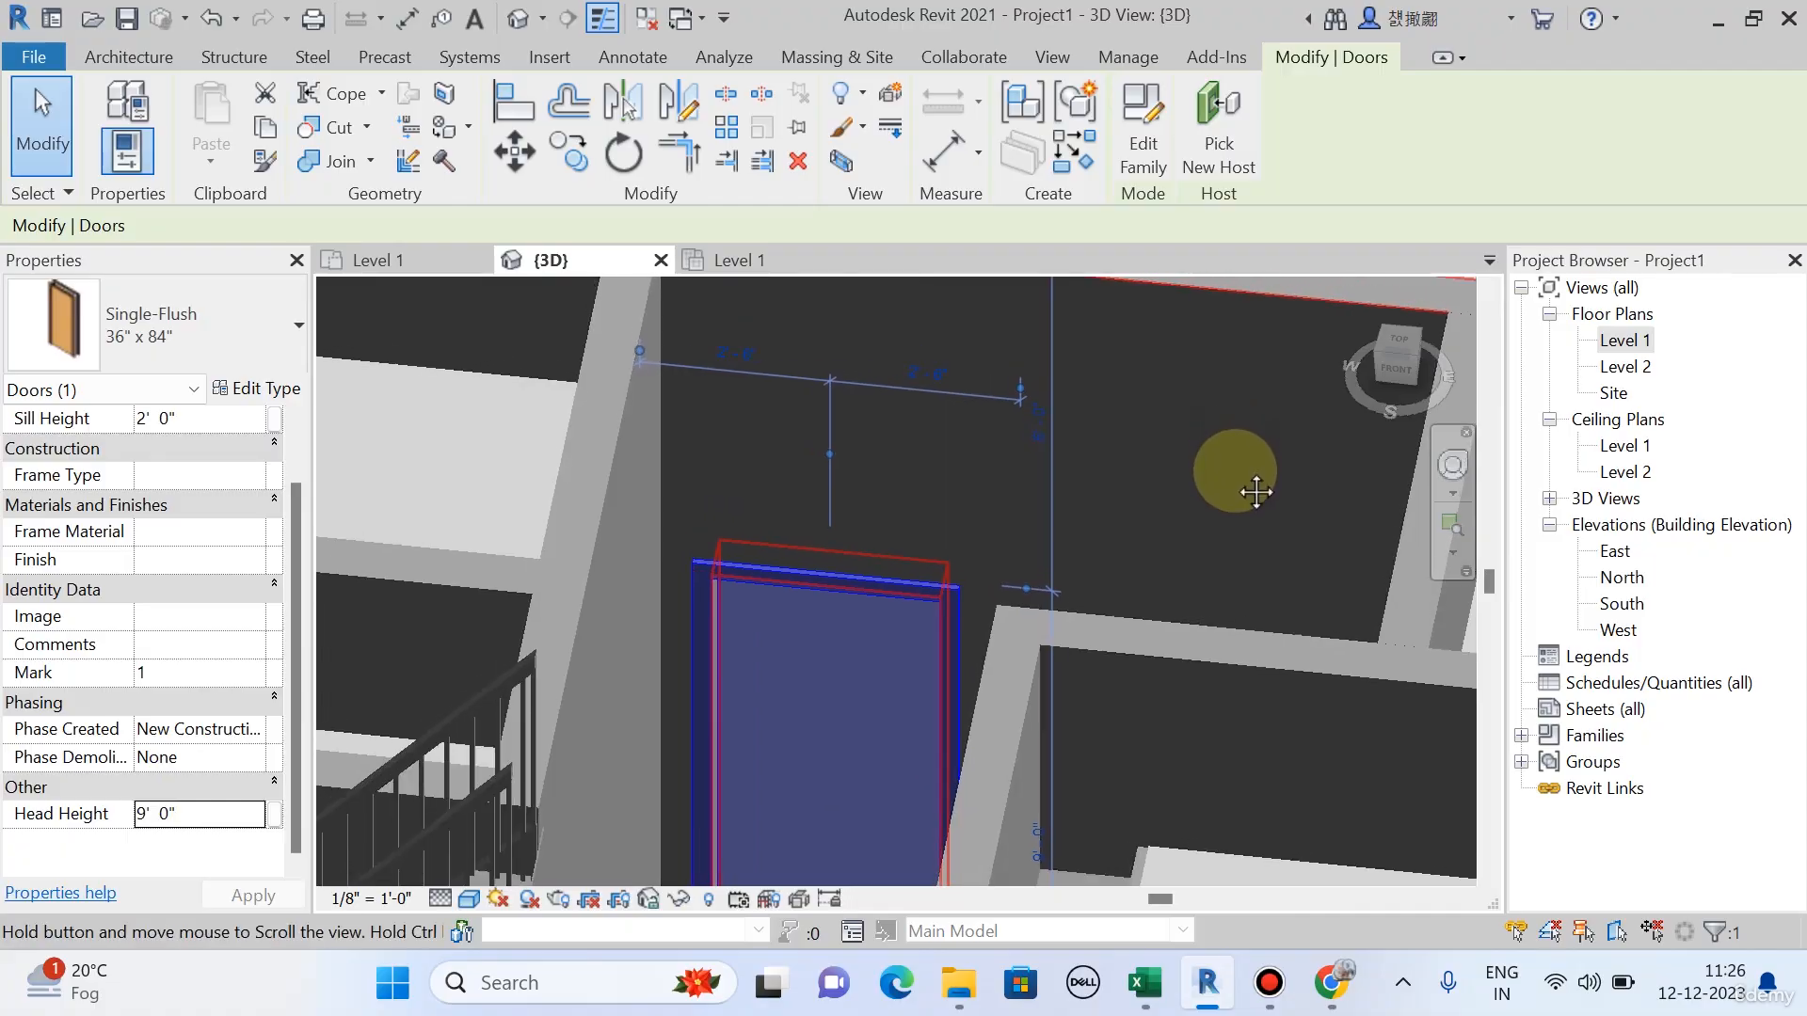
scroll(1234, 471, down, 5)
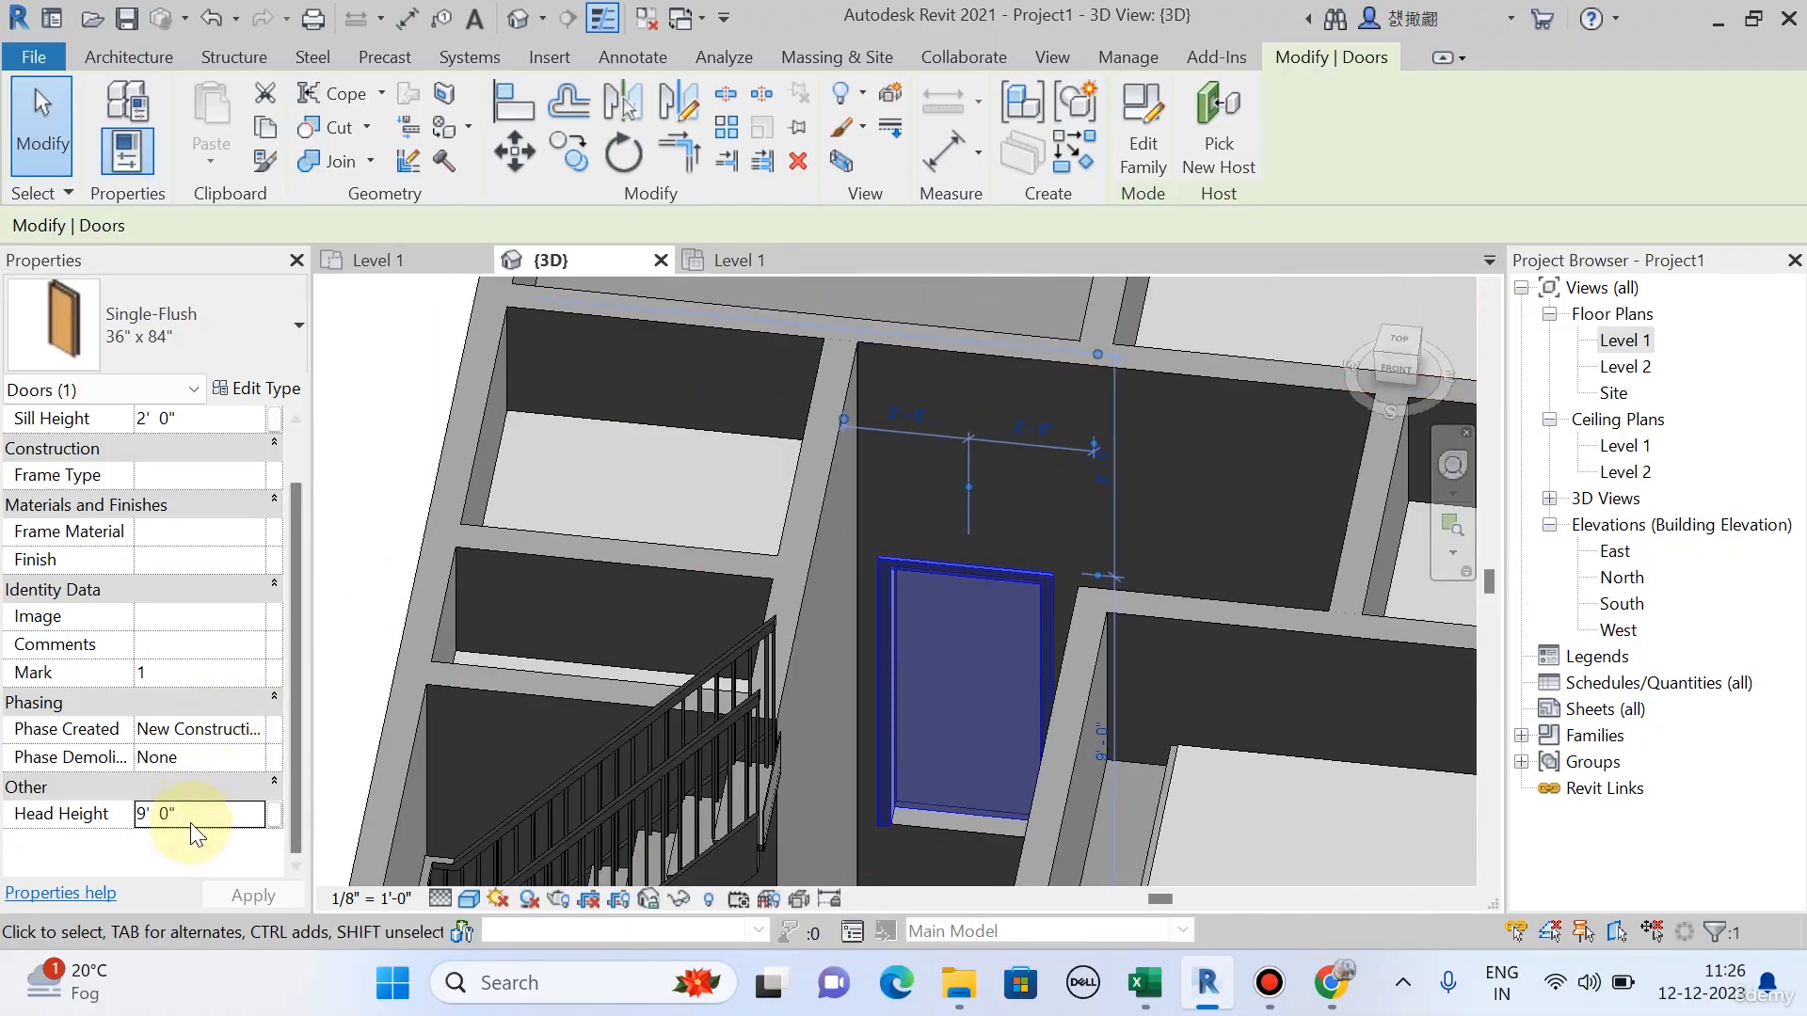
key(Escape)
key(Escape)
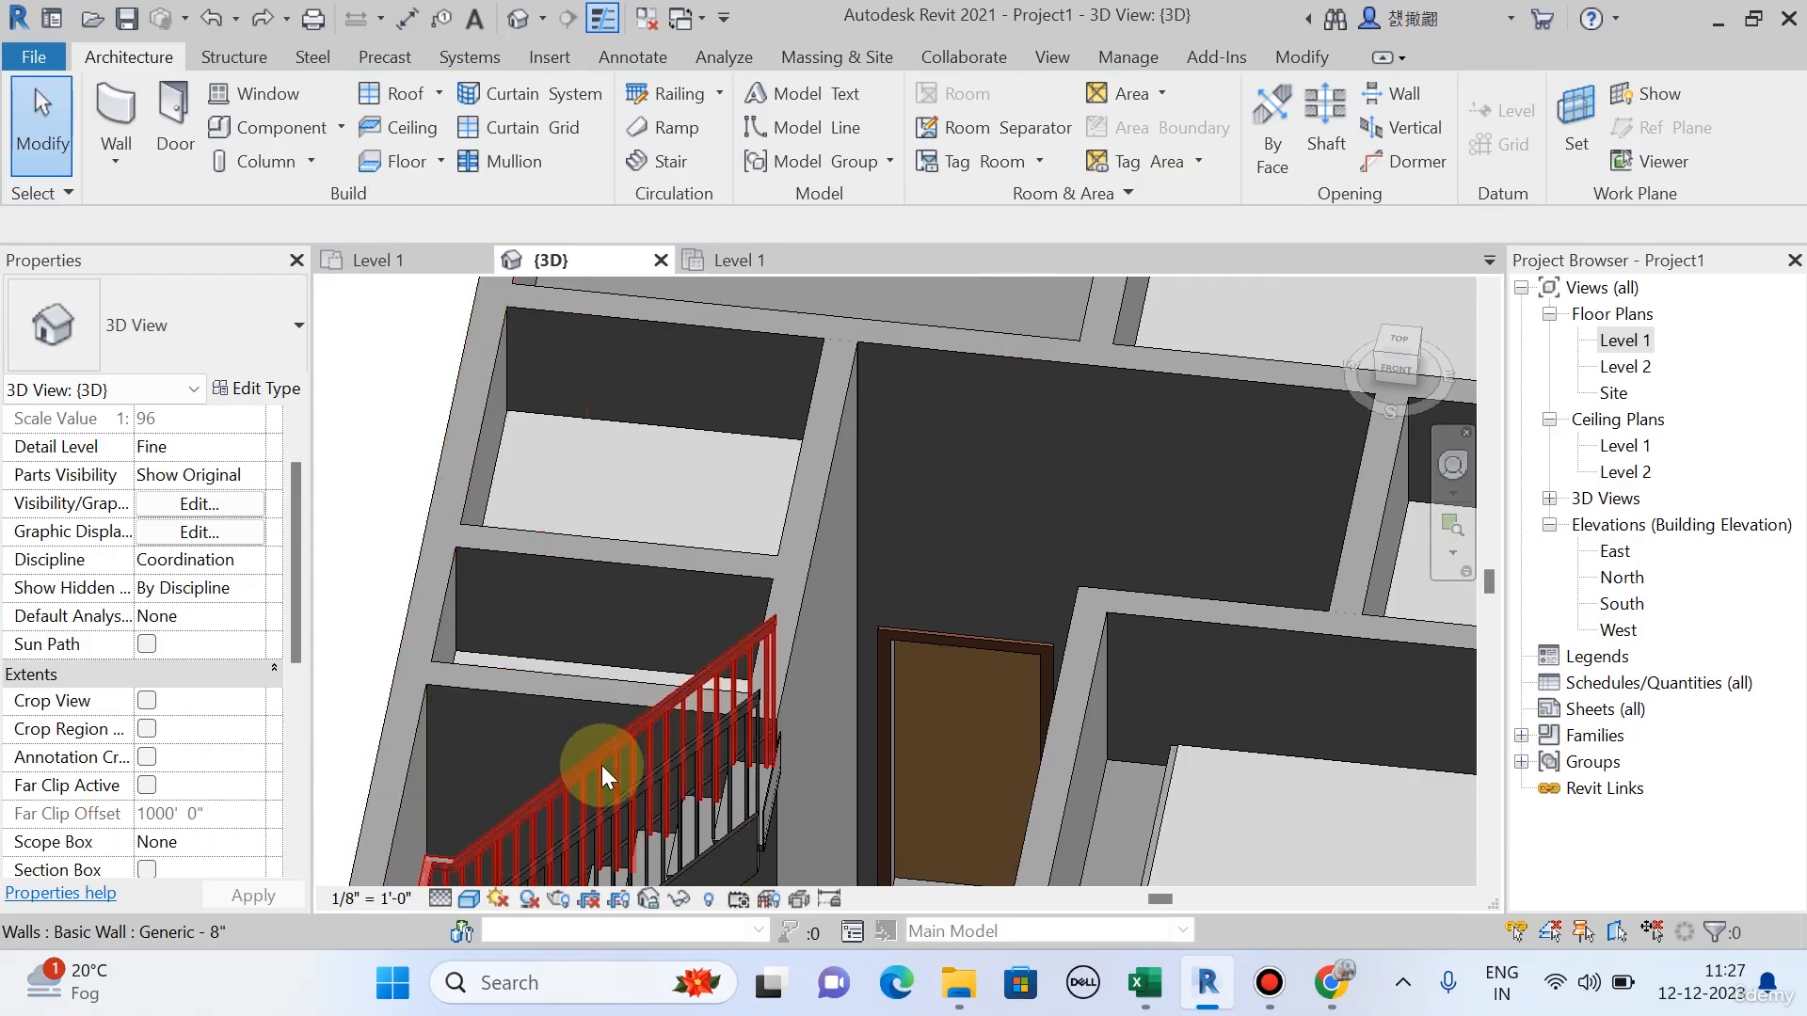
Review the hall door's type properties and the material assigned to its panel, leaving them without changes.
scroll(957, 544, down, 1)
shift+middle_drag(943, 771, 819, 649)
click(860, 581)
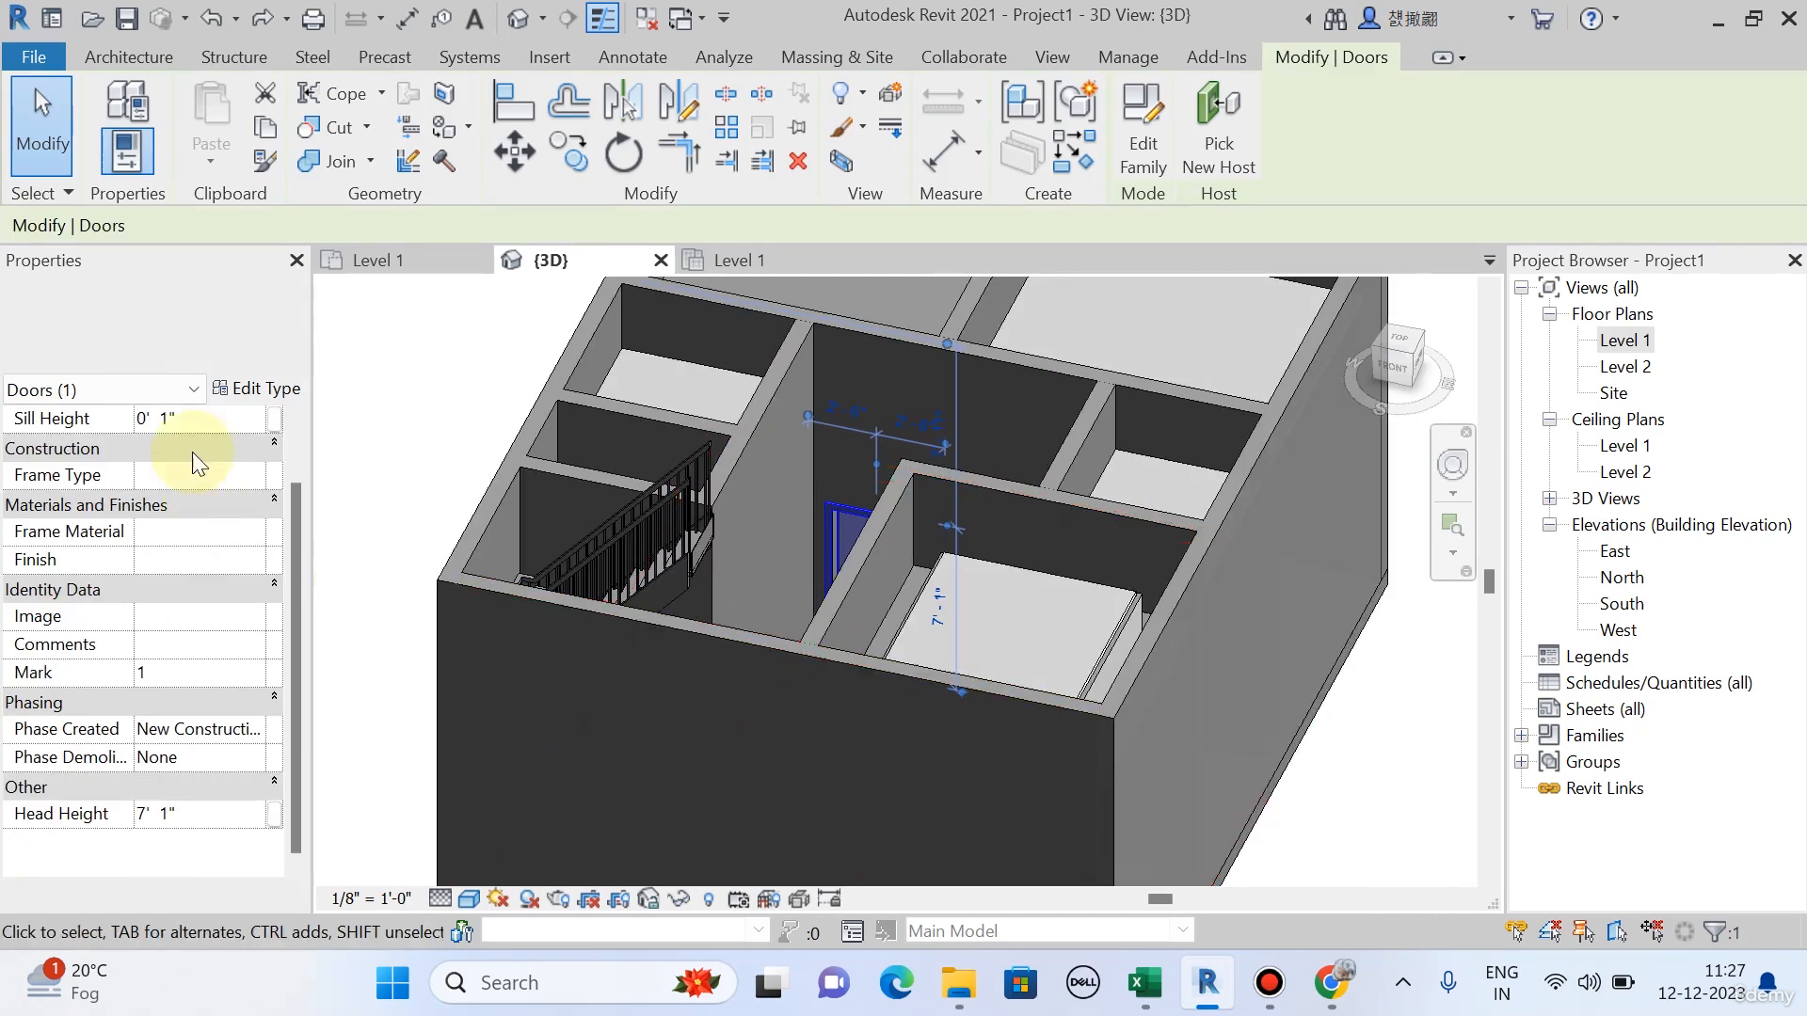
click(263, 392)
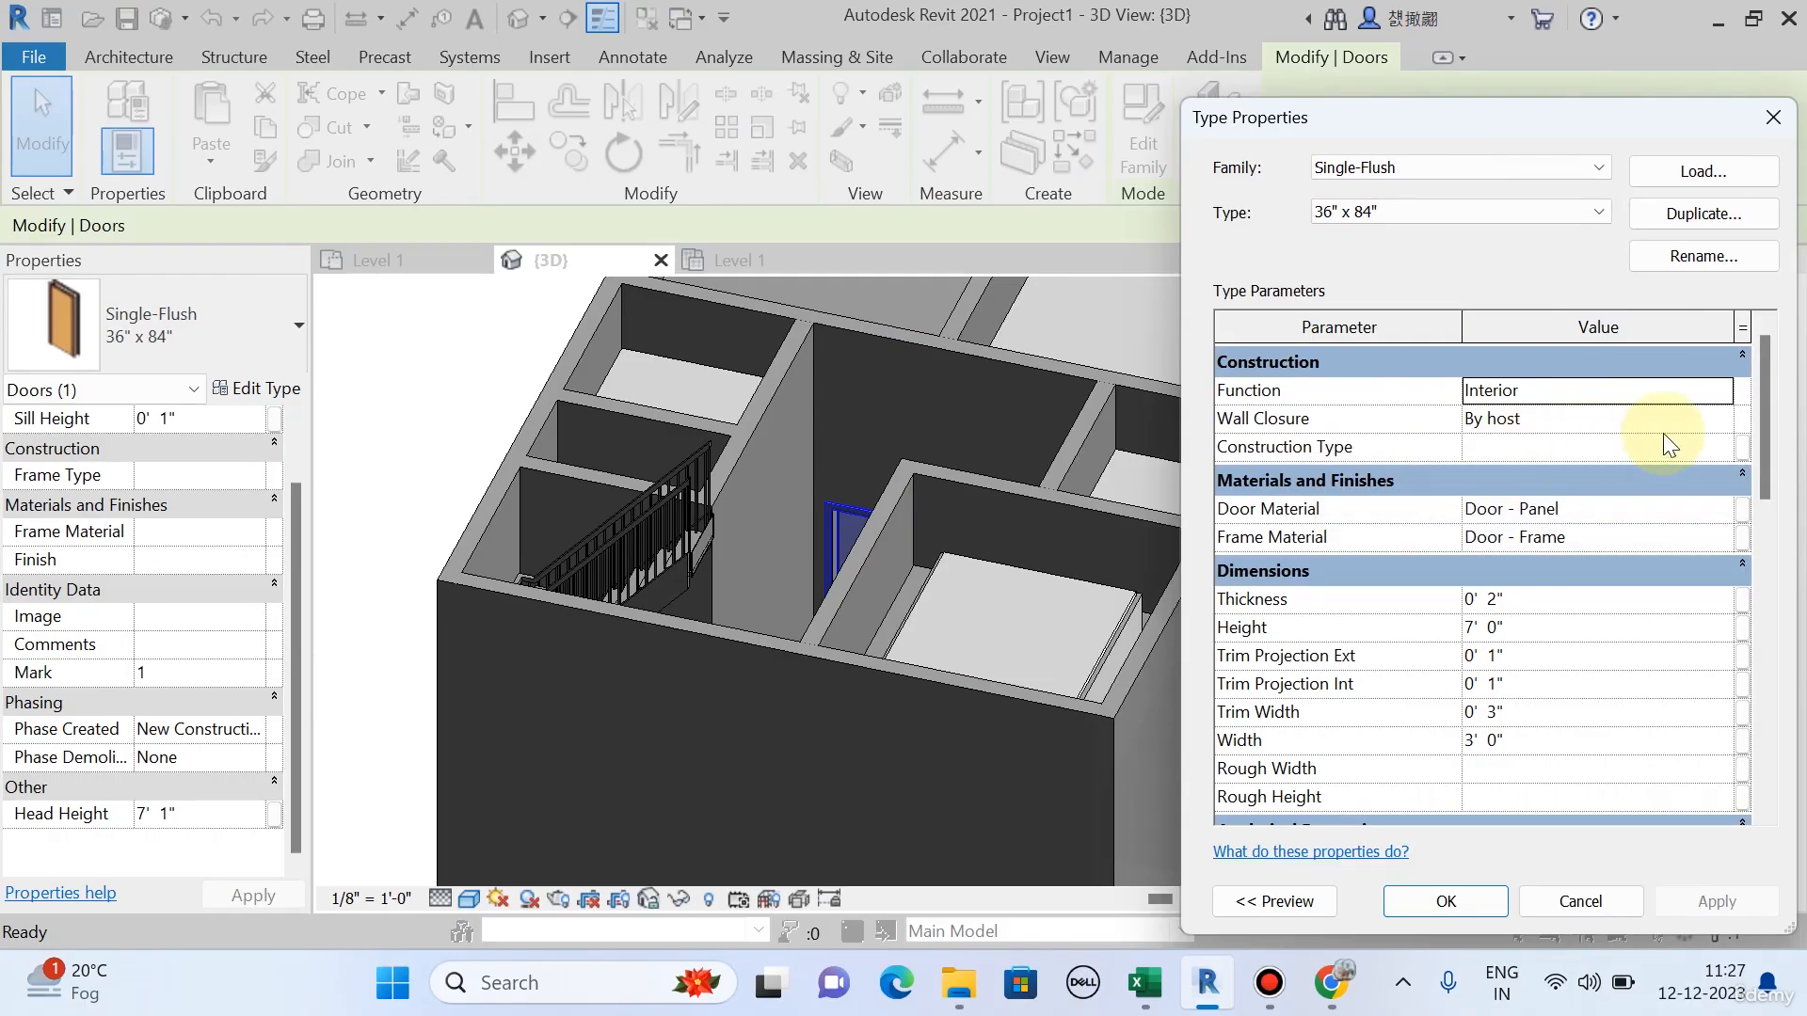
click(1730, 513)
click(1730, 513)
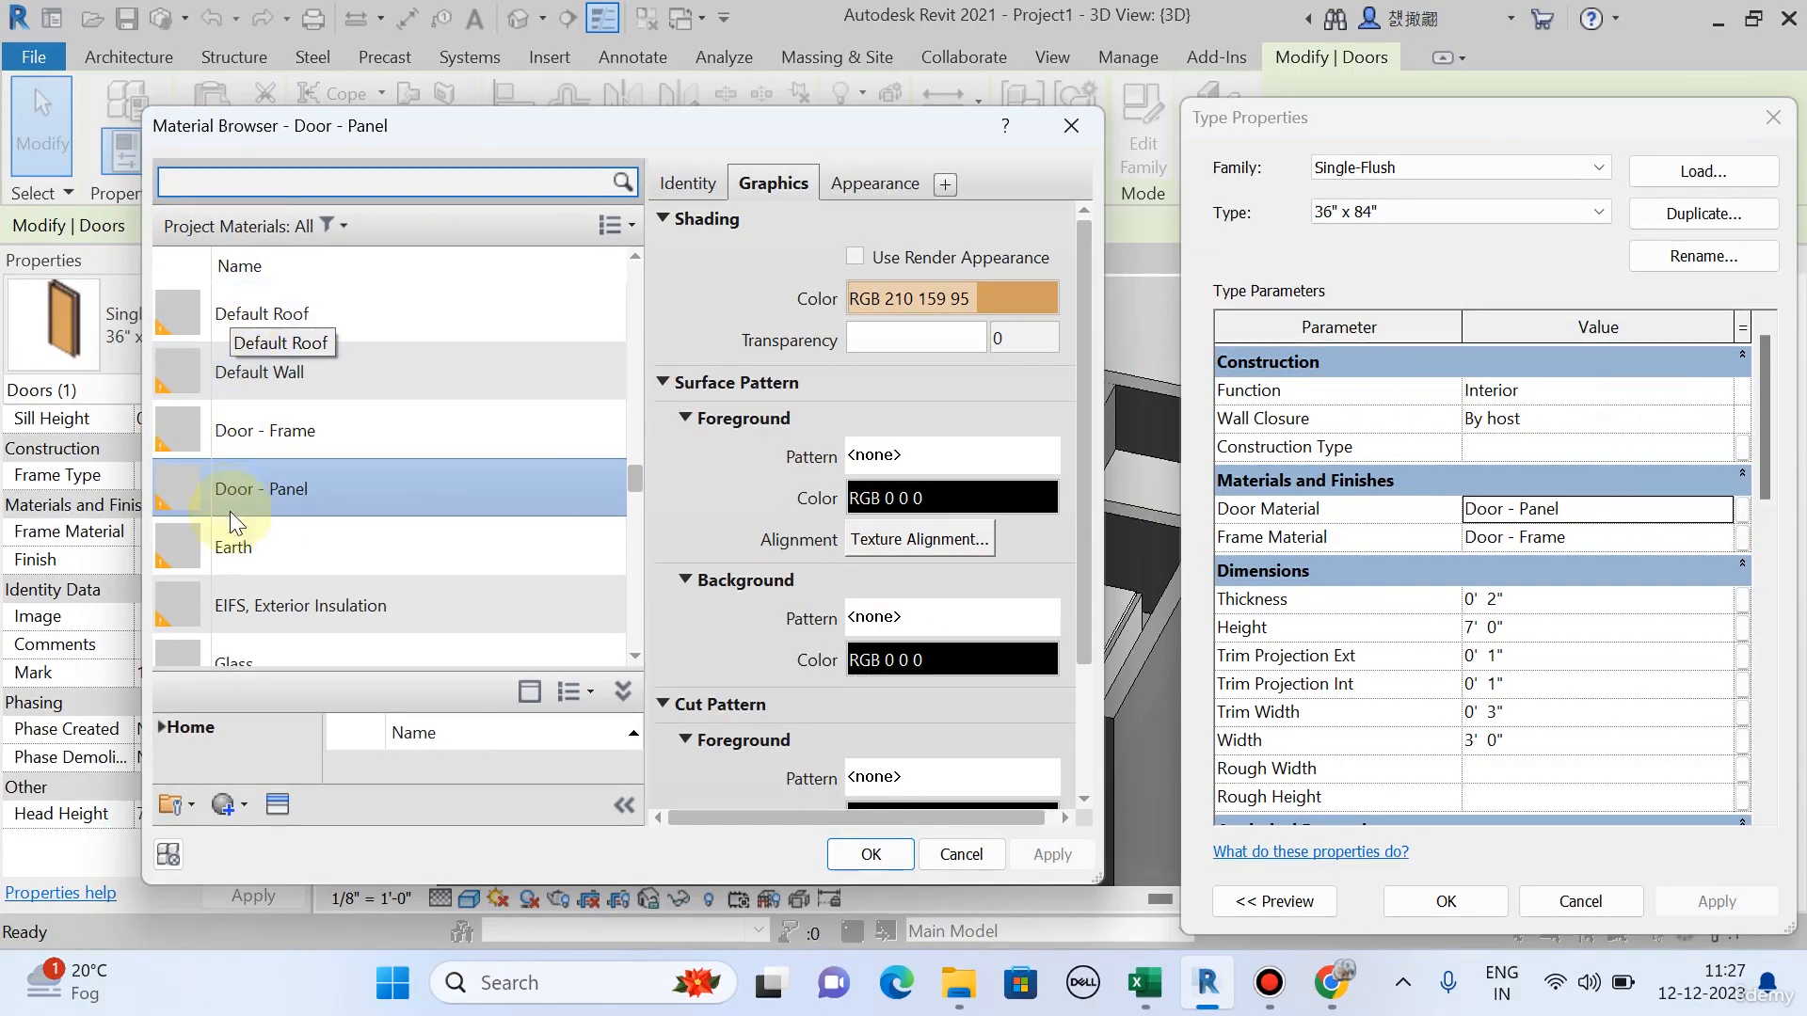
click(1072, 126)
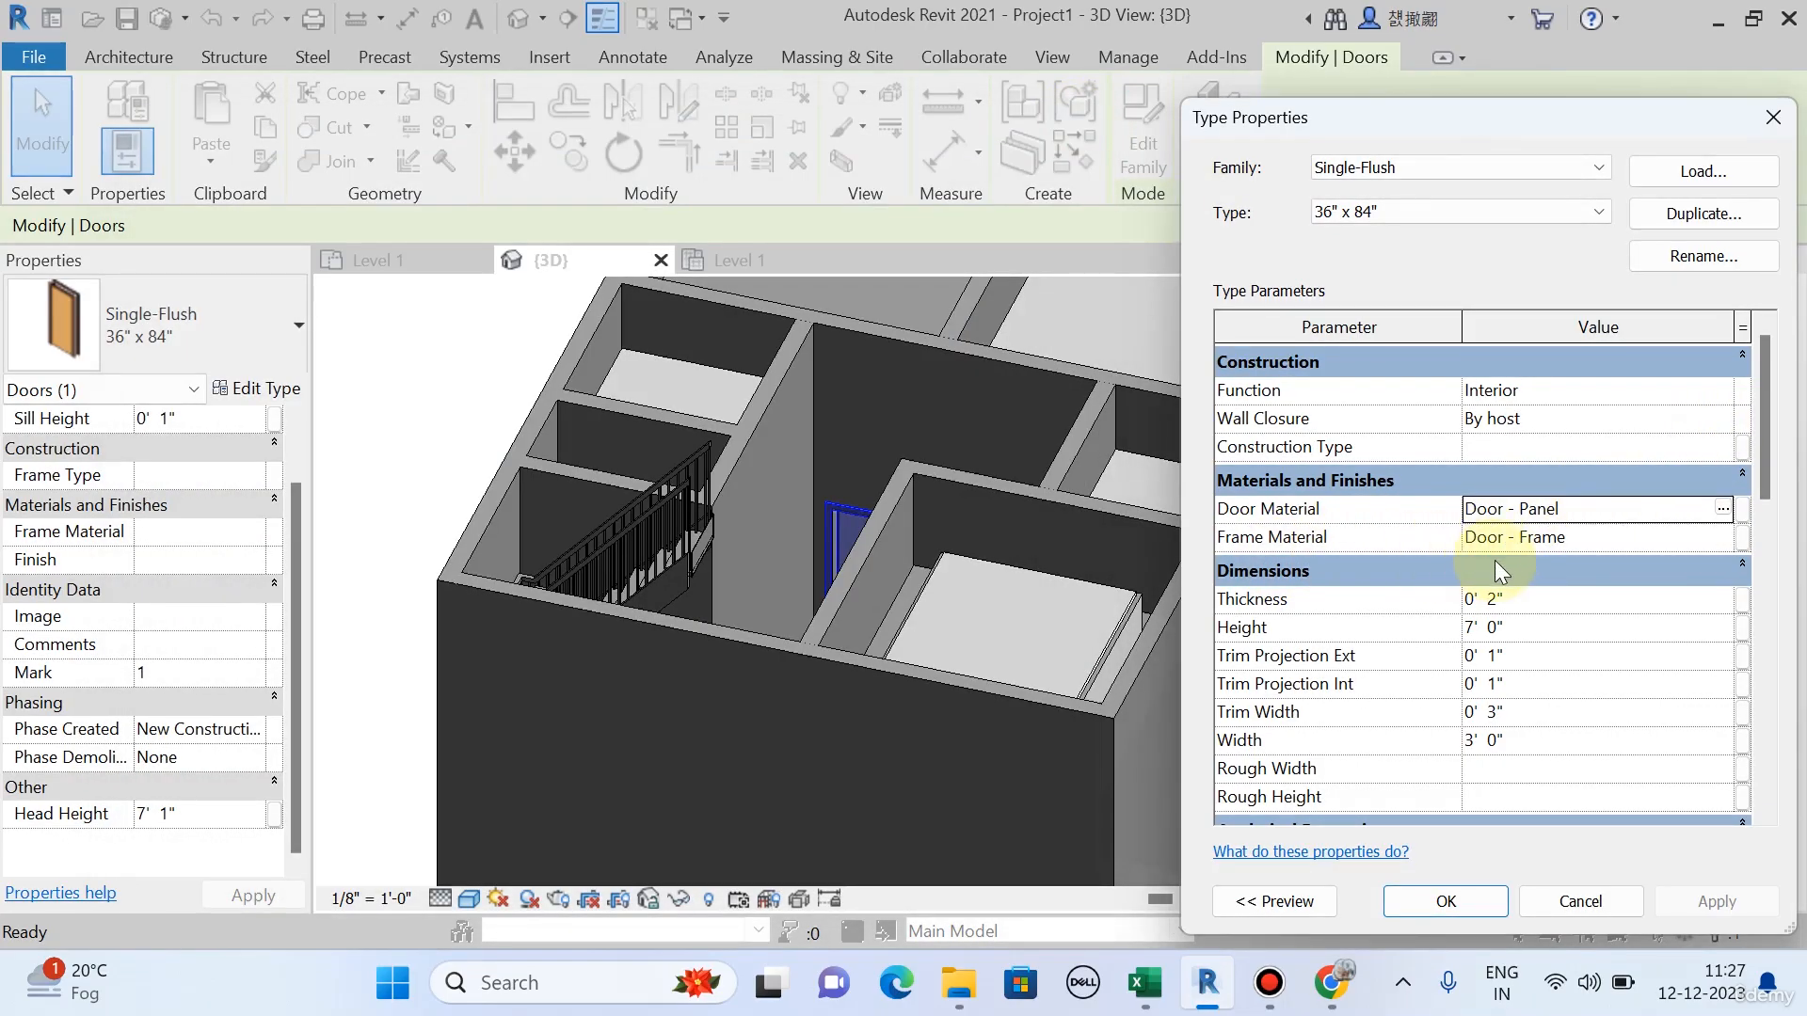
key(Escape)
key(Escape)
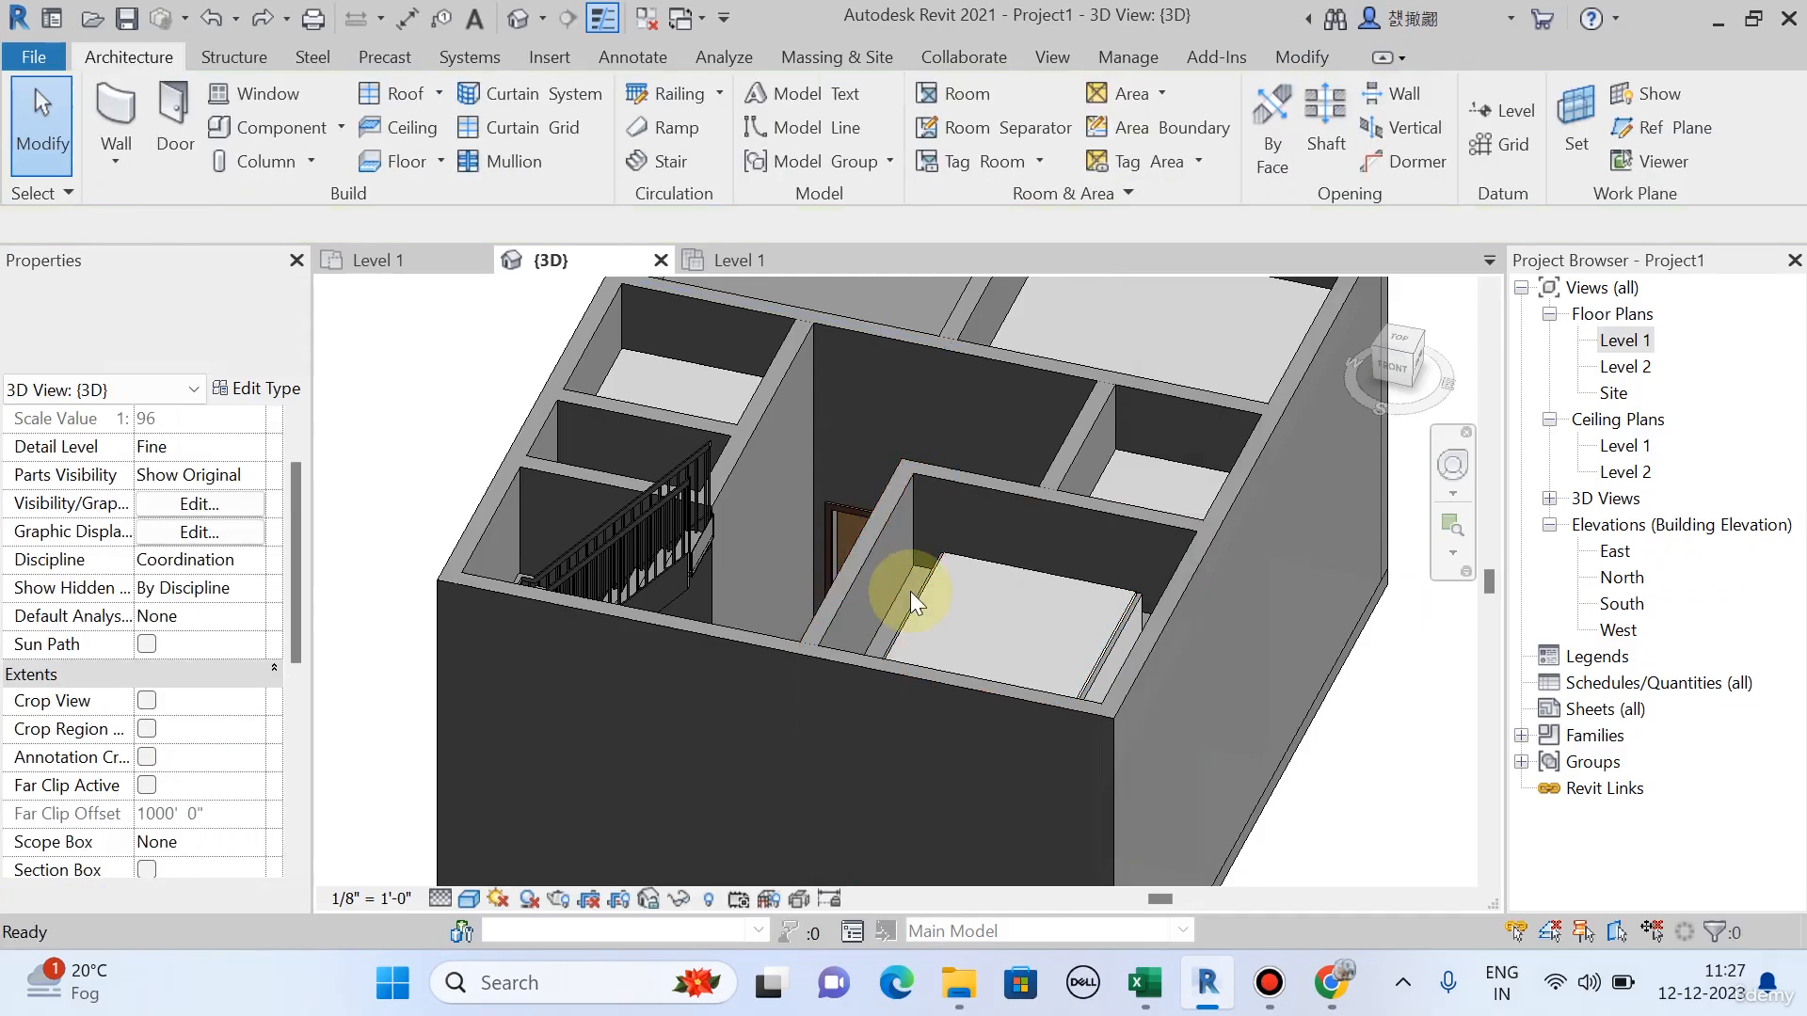
Duplicate the hall door's 36" x 84" type under the name Door.
shift+middle_drag(775, 608, 842, 666)
scroll(815, 607, up, 8)
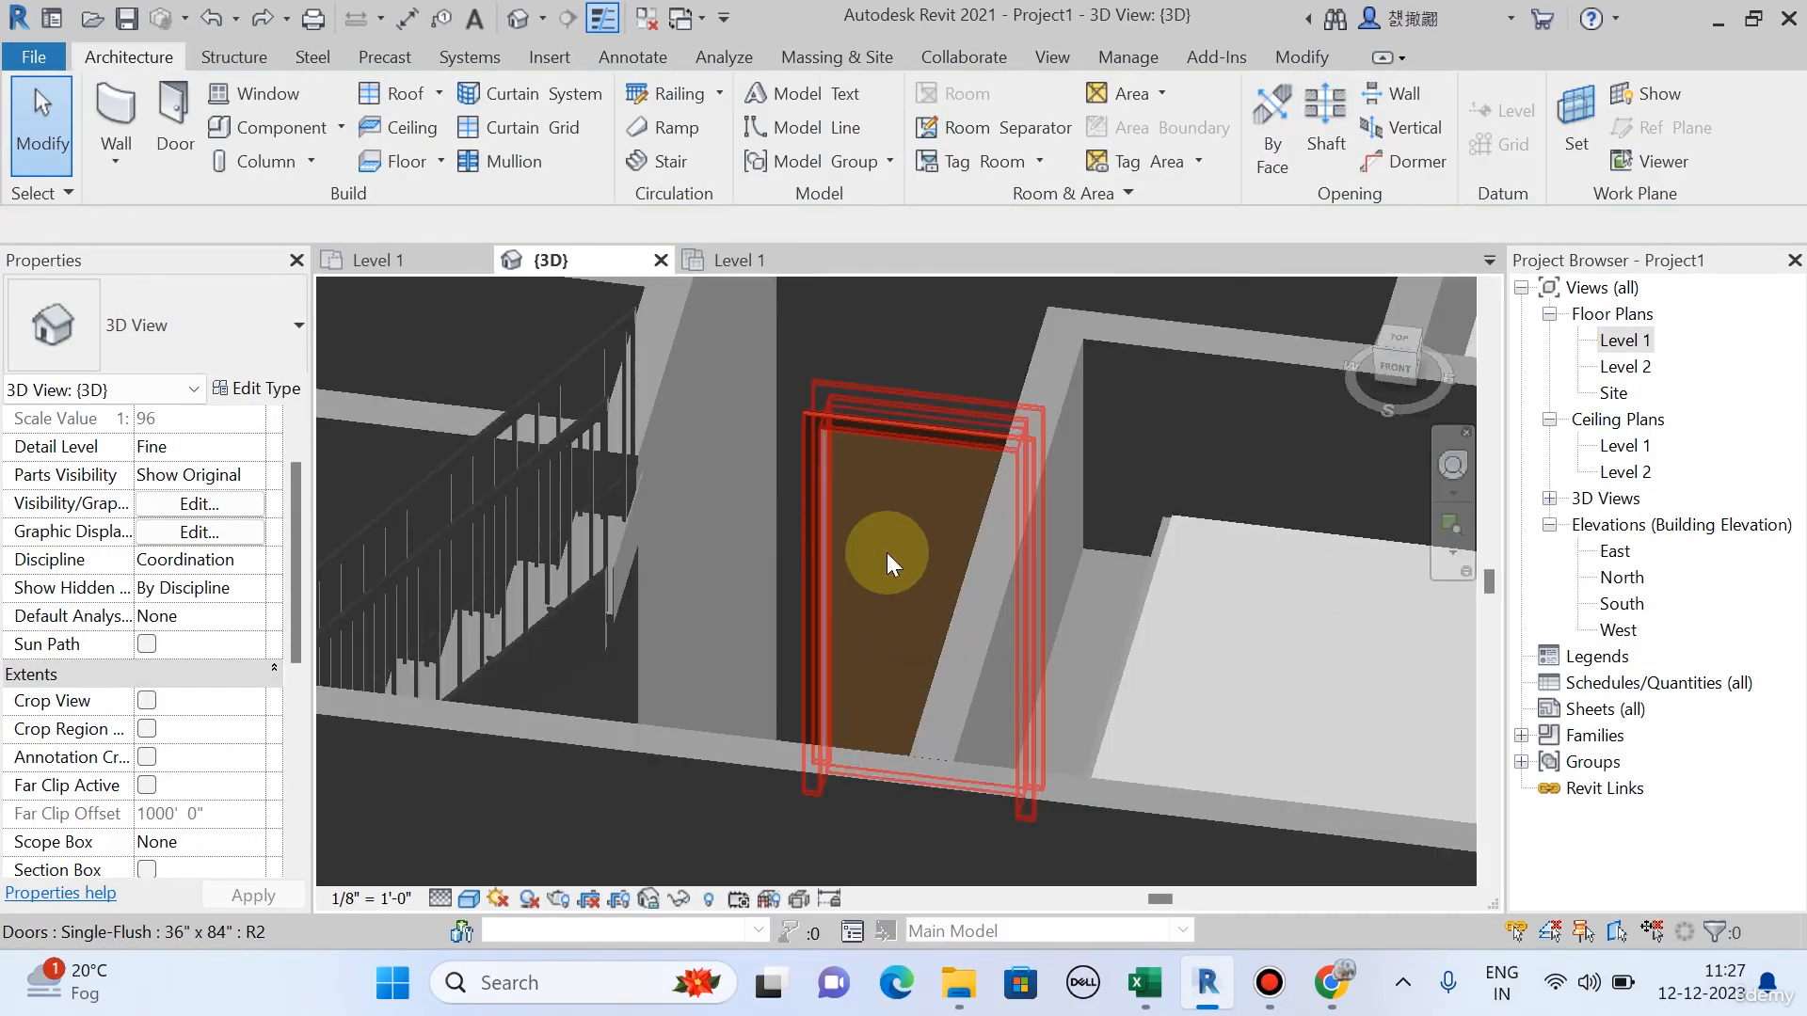
scroll(903, 517, up, 2)
mouse_move(903, 517)
shift+middle_down()
mouse_move(948, 533)
mouse_move(922, 523)
shift+middle_up()
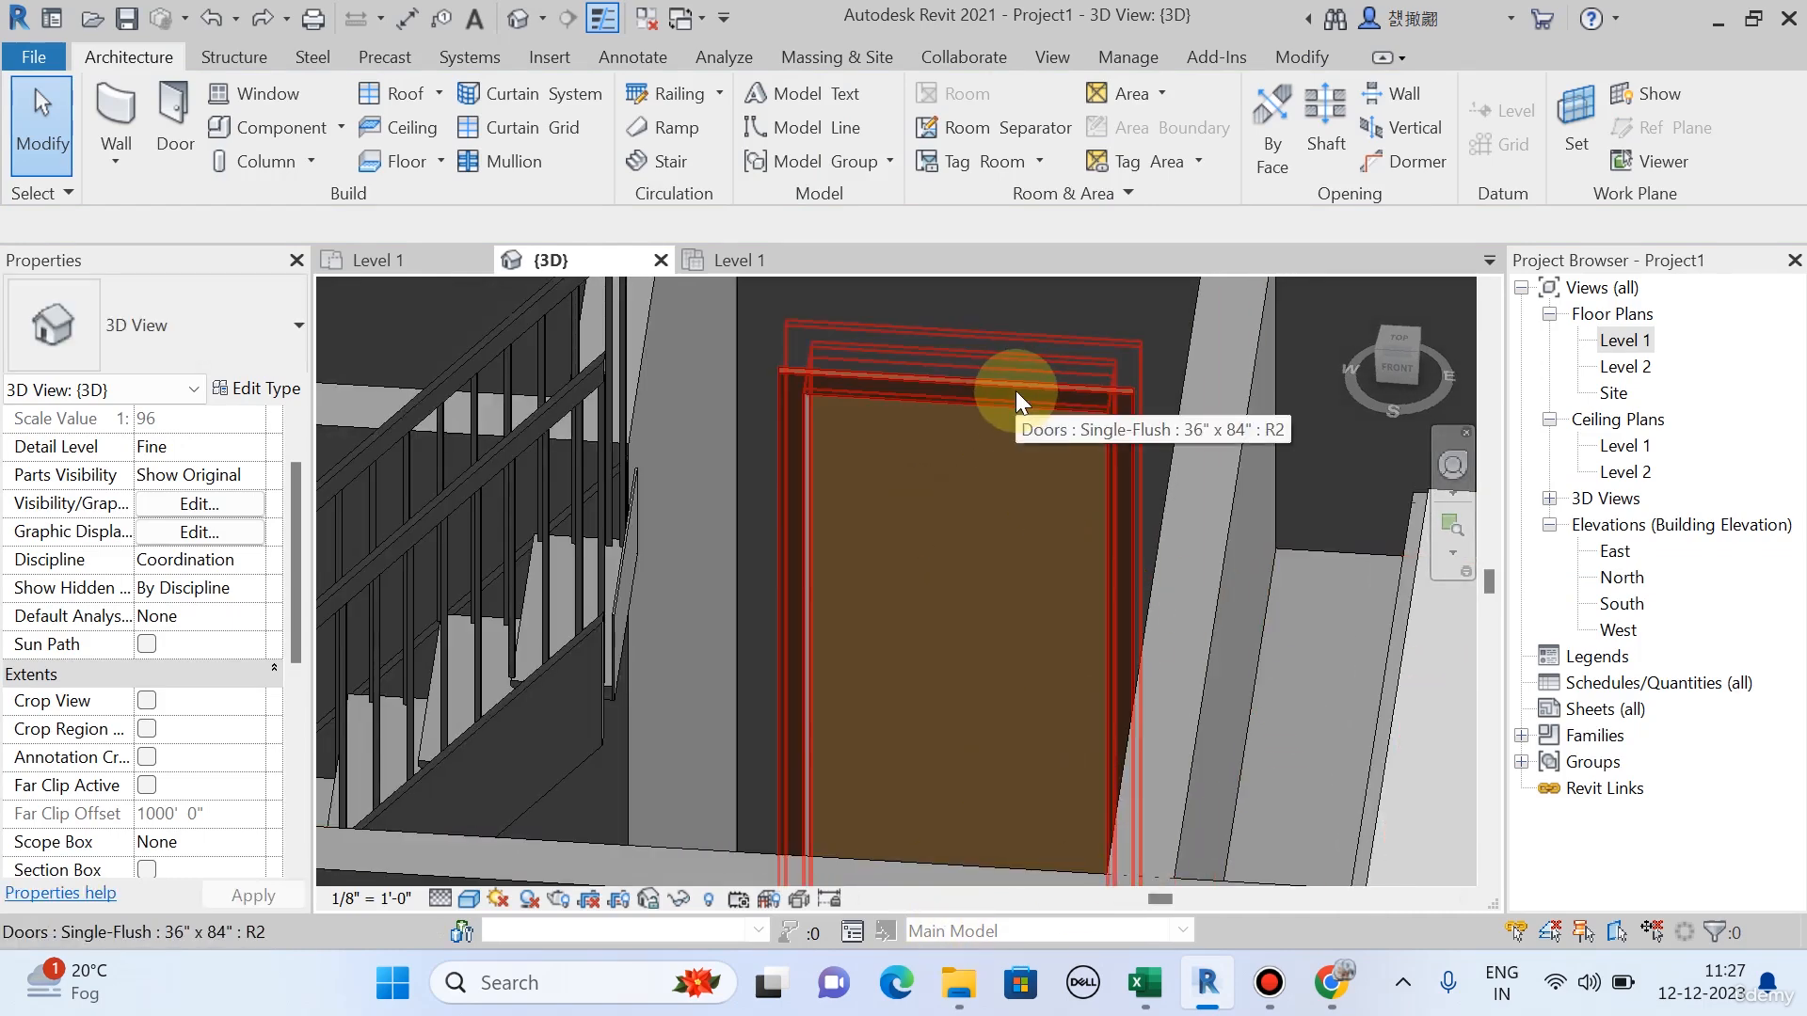
click(1051, 447)
scroll(1040, 466, down, 2)
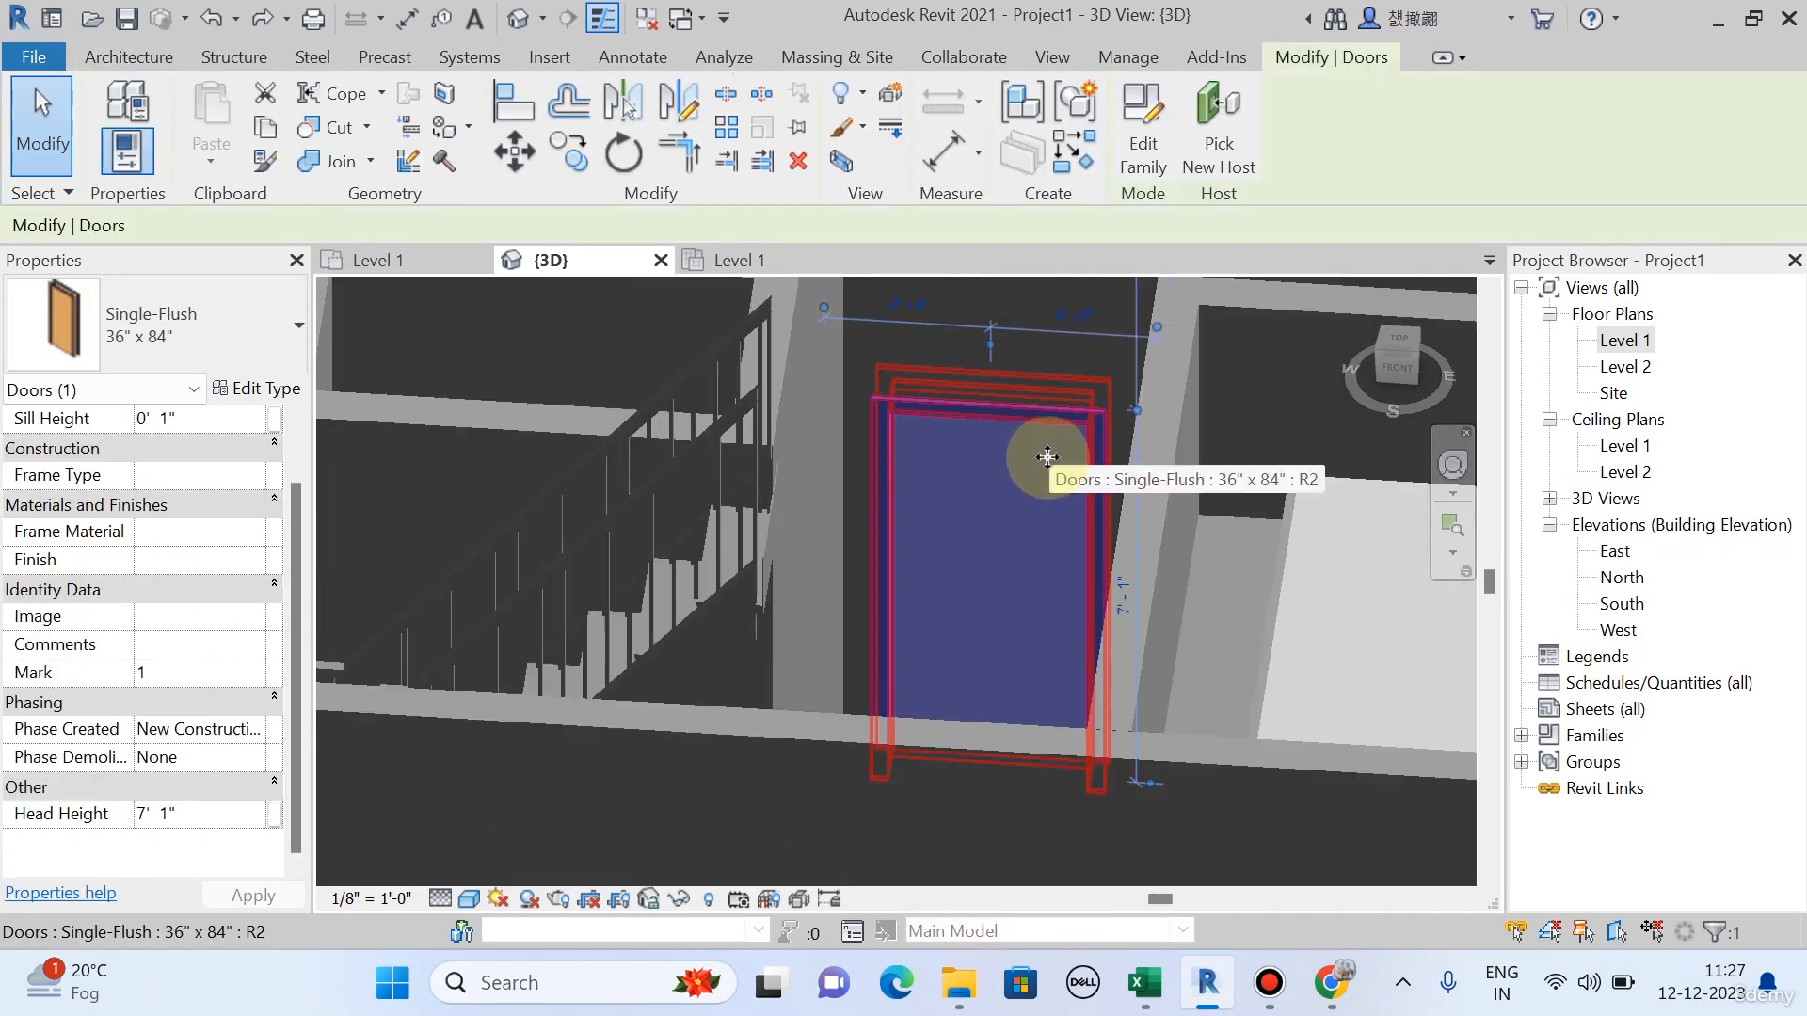
click(247, 390)
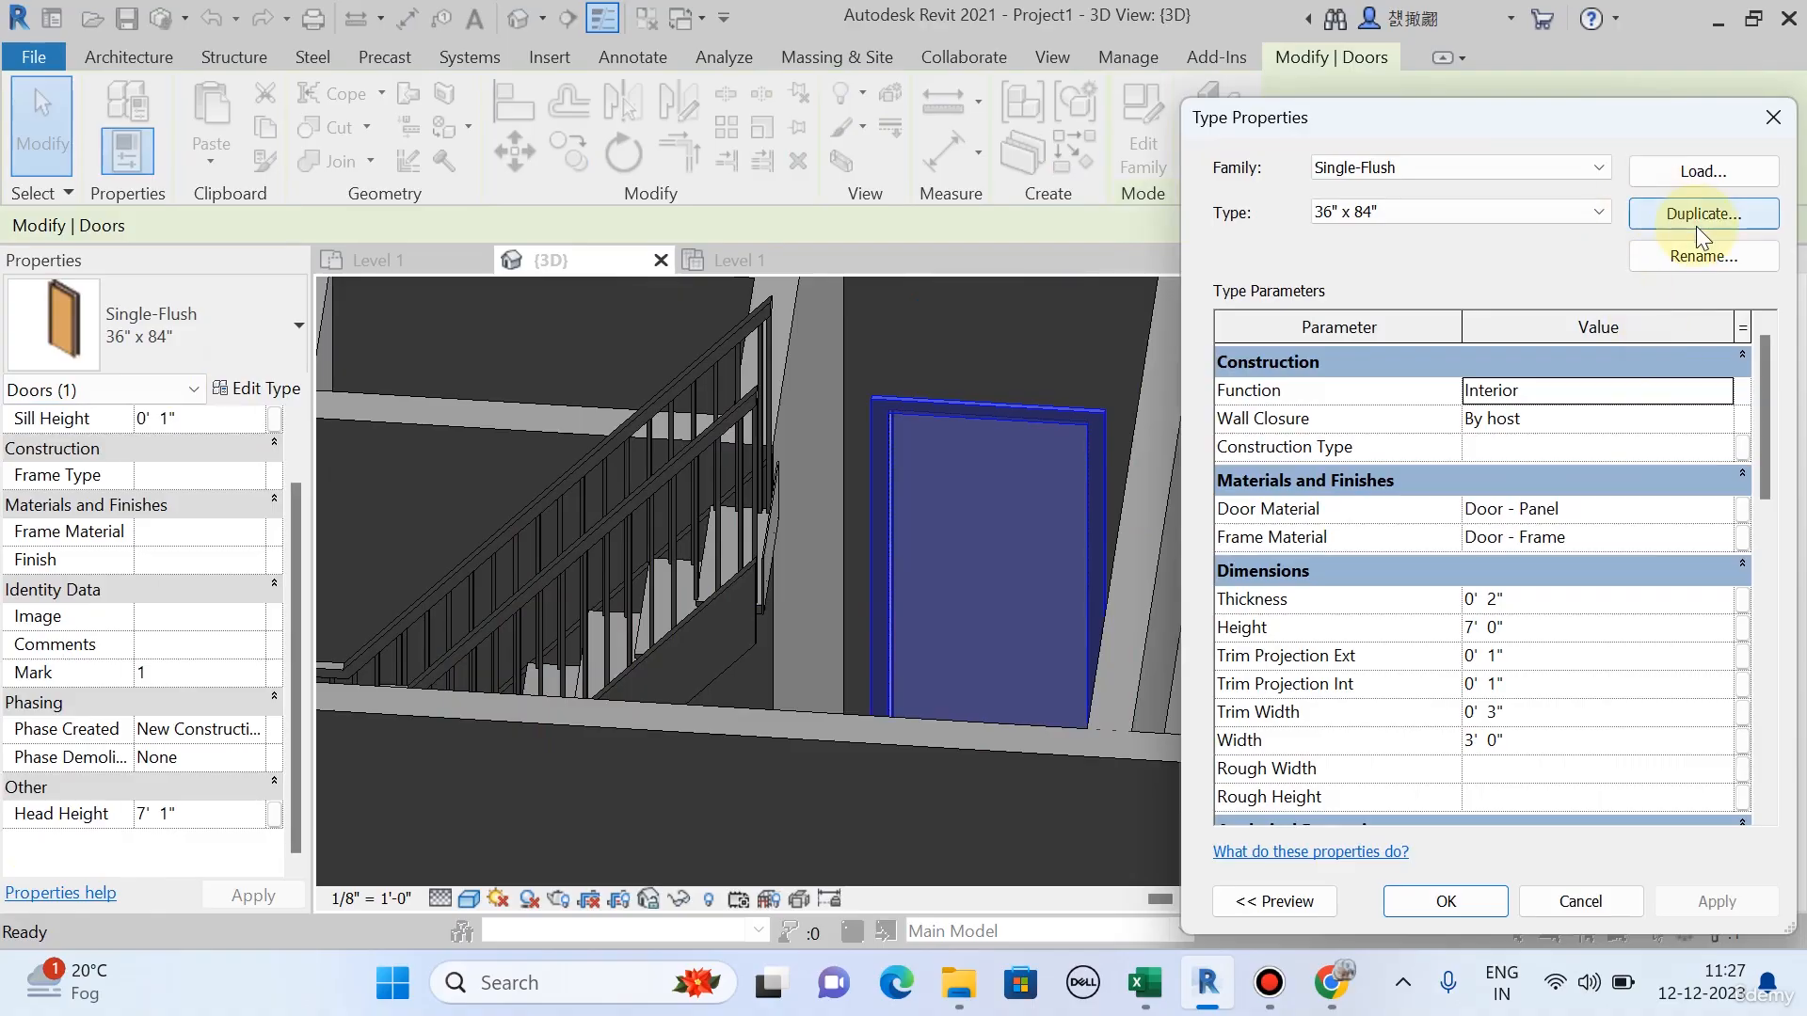
click(1697, 215)
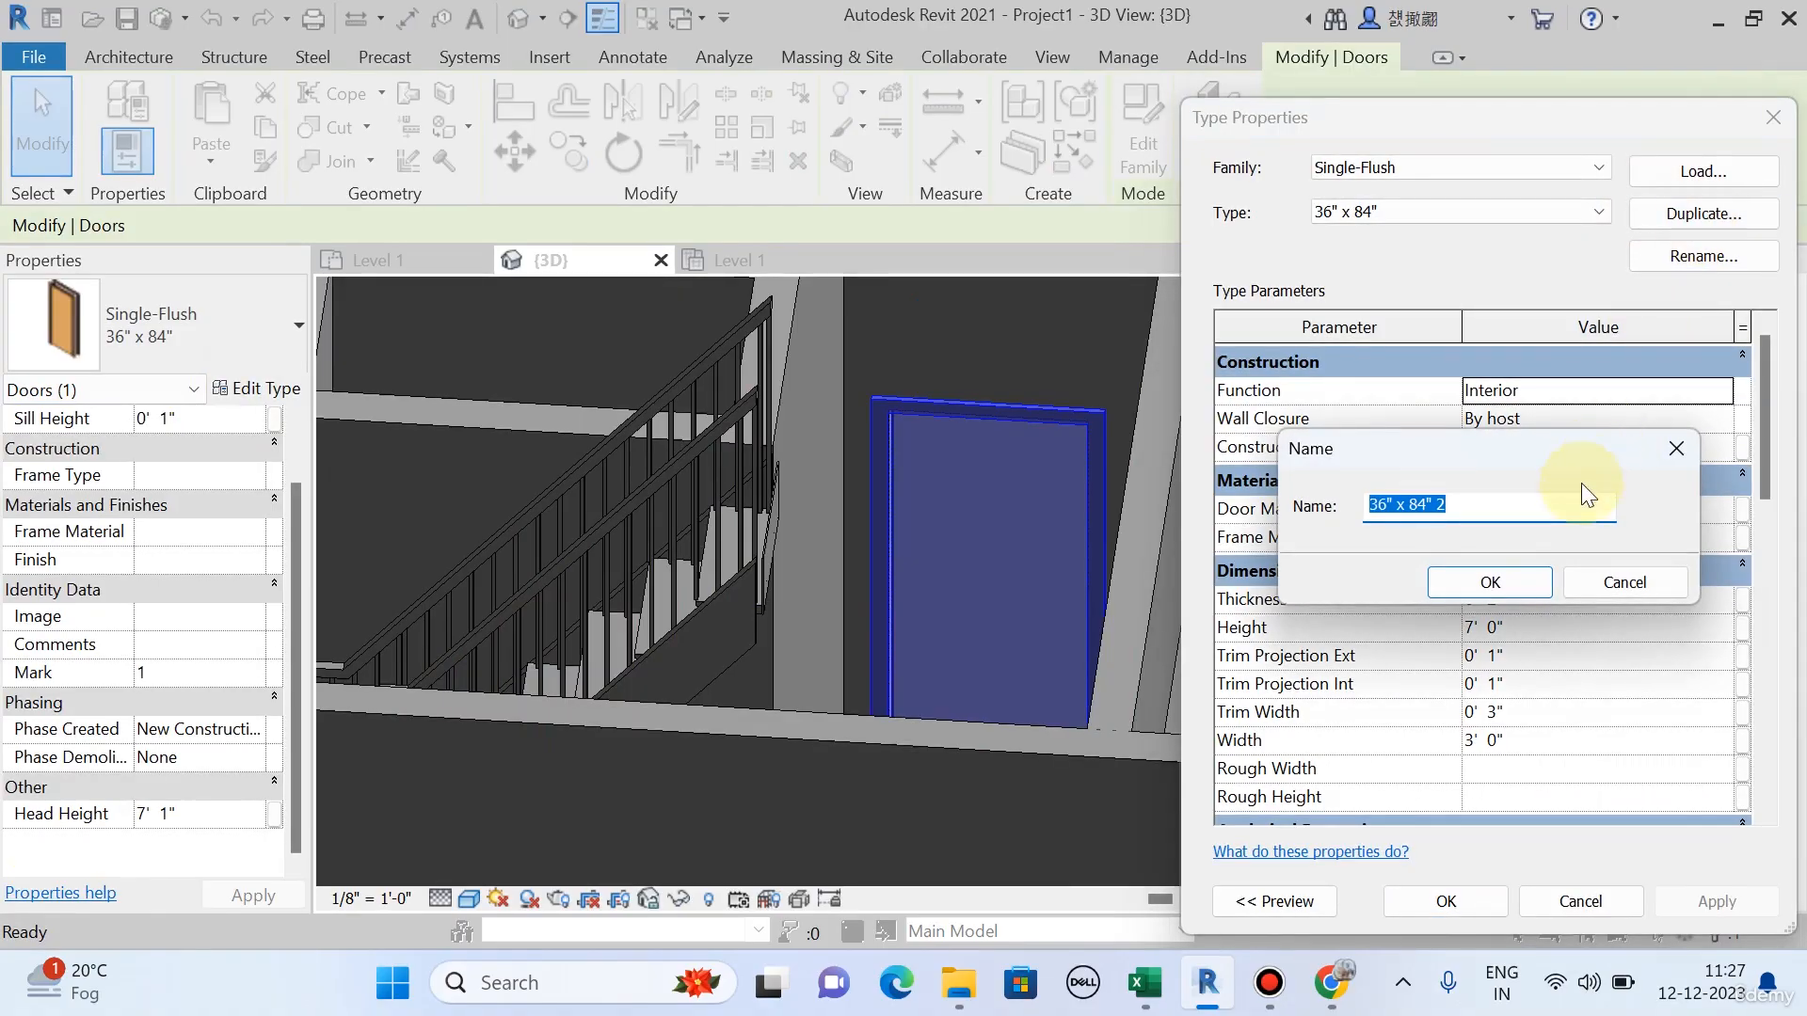
text(Door)
click(1523, 590)
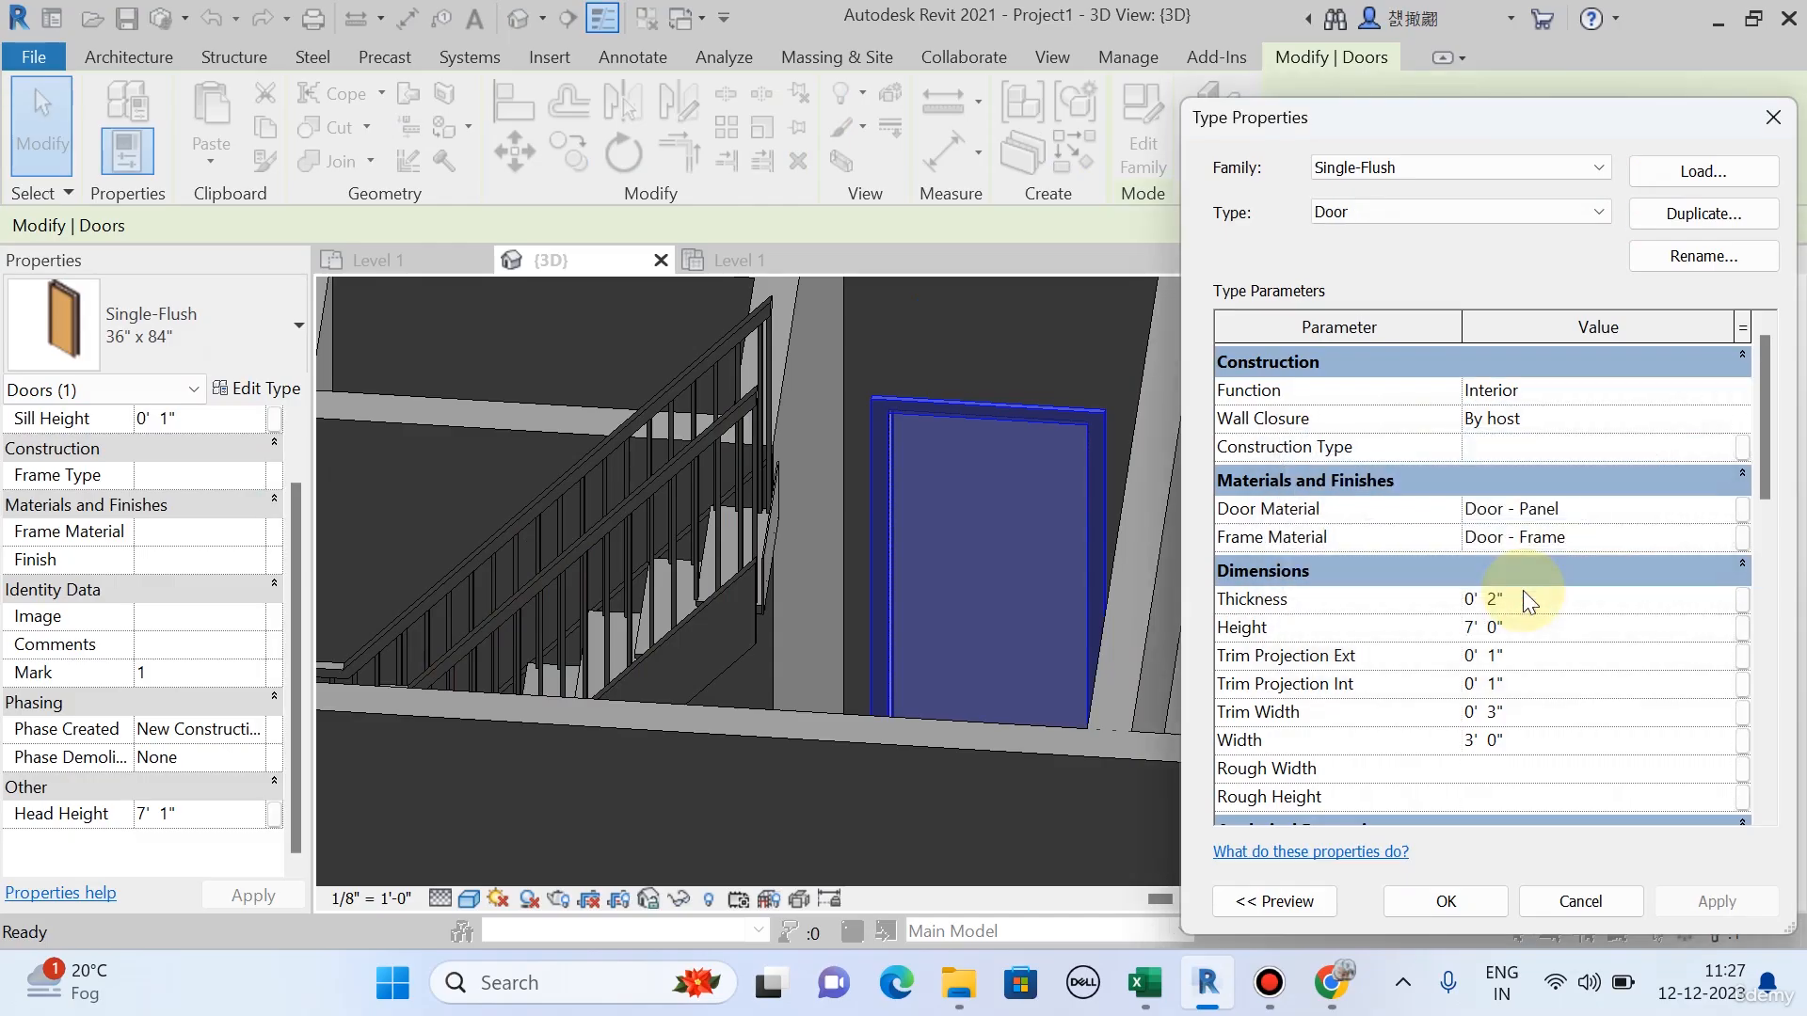
Try to assign the Wood - Stained material to the panel of the new Door type.
click(1736, 518)
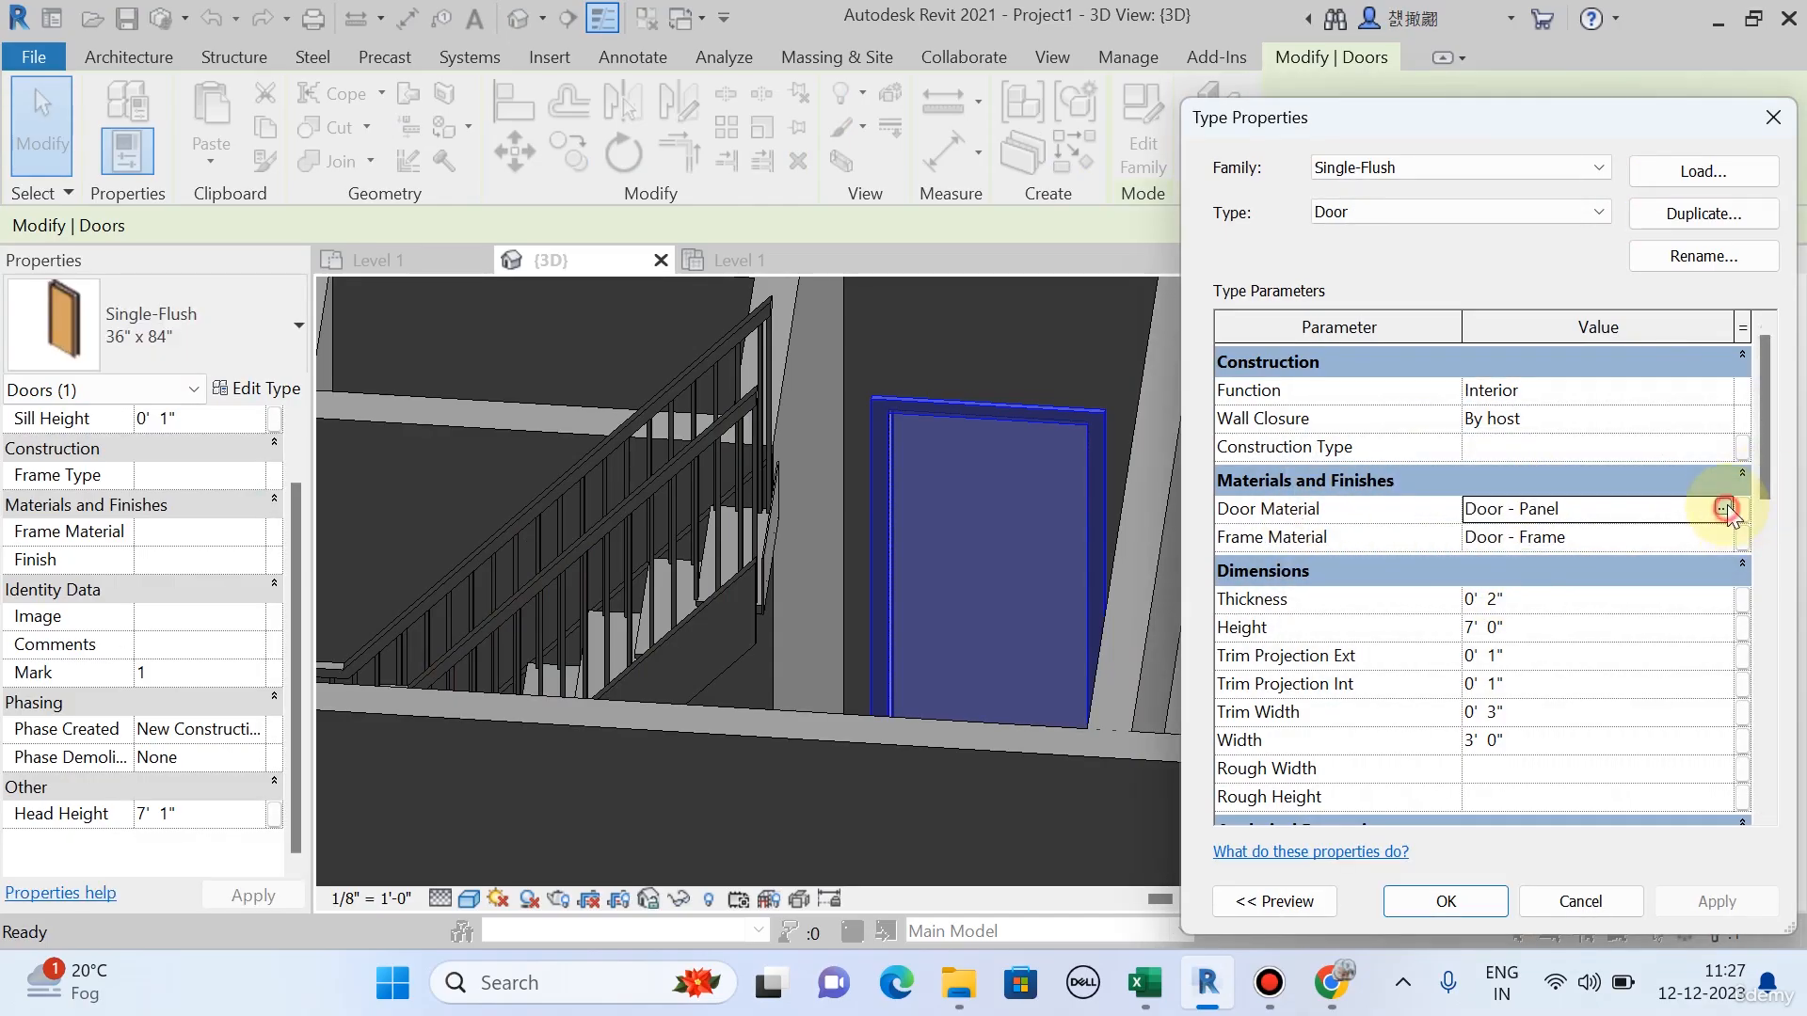
click(1726, 506)
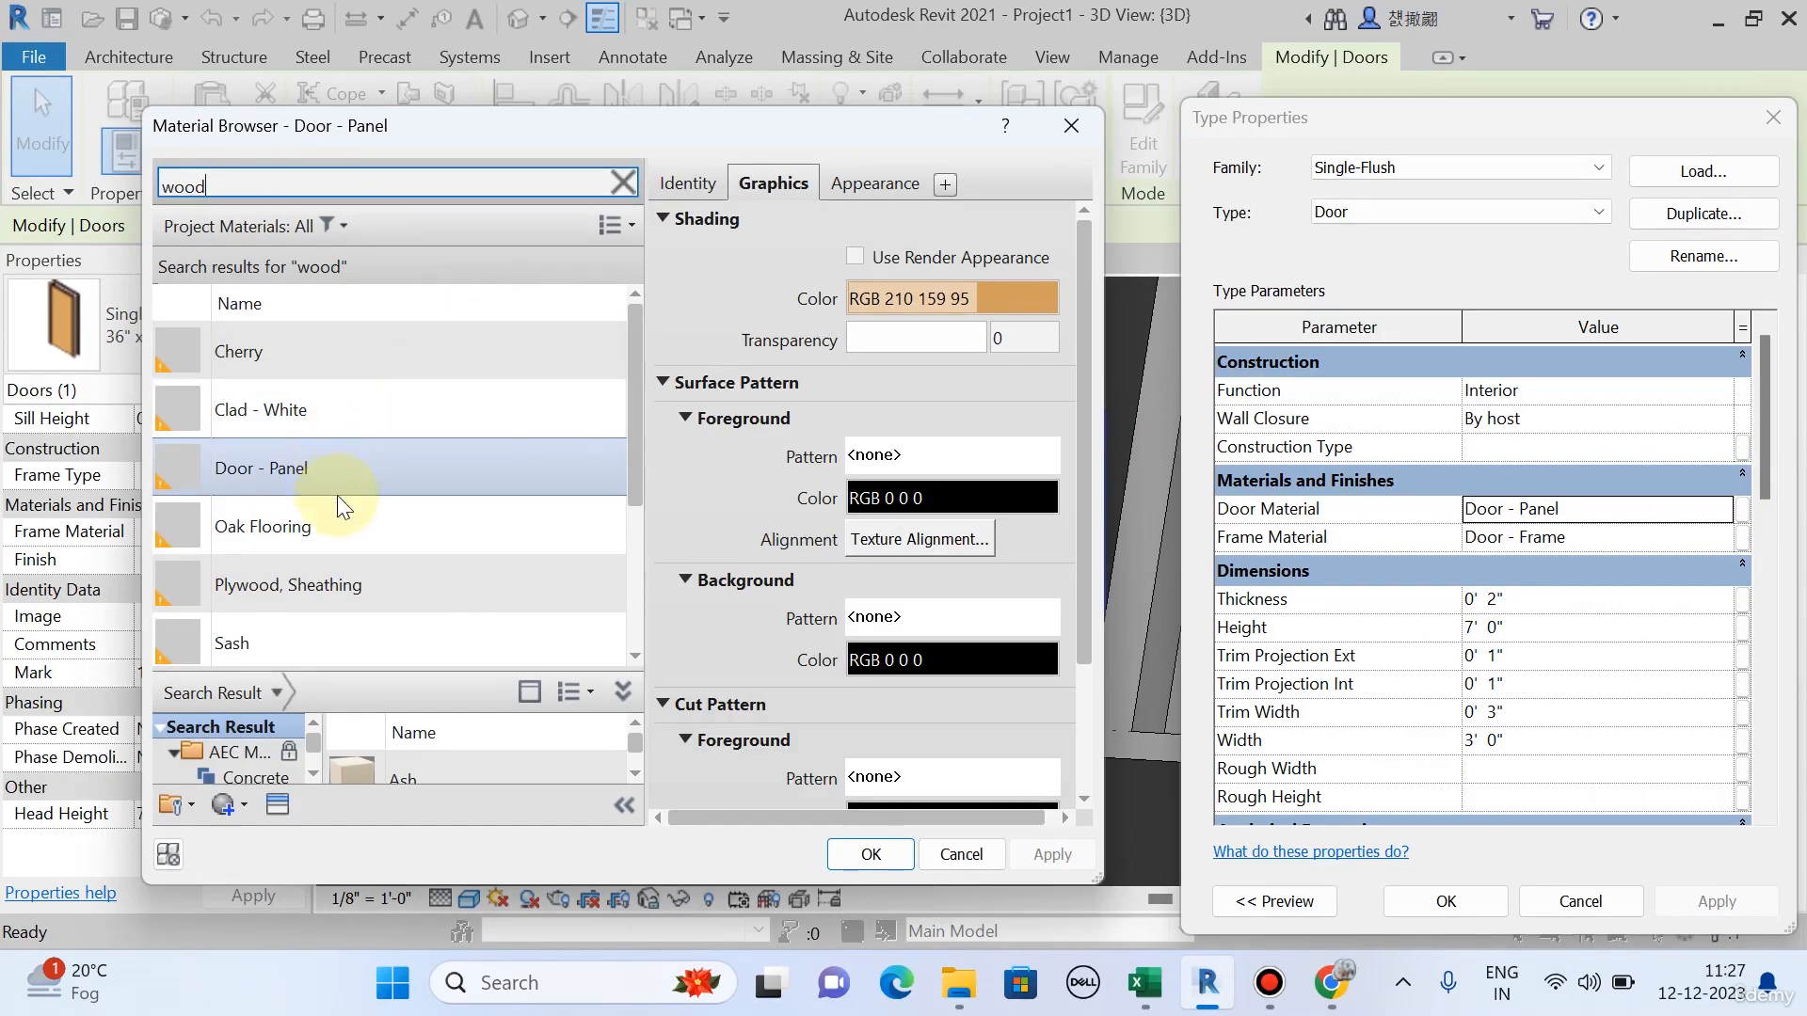
scroll(339, 503, down, 2)
click(269, 627)
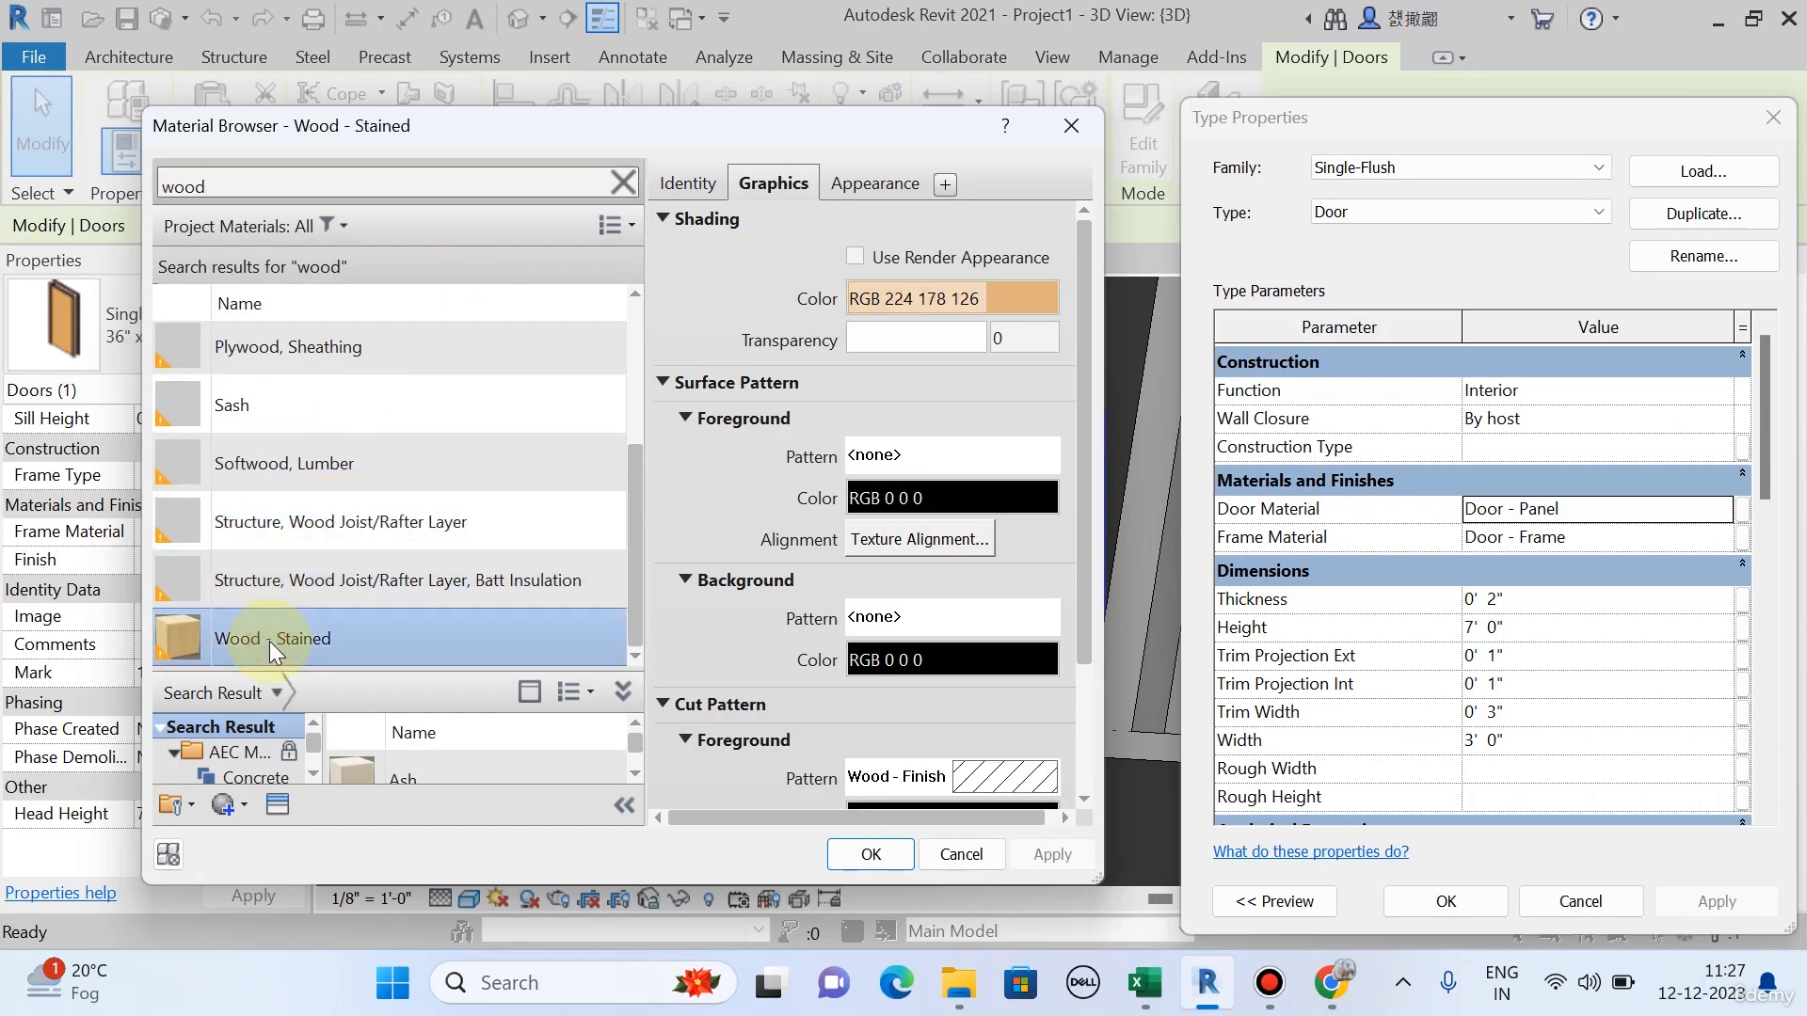
click(892, 856)
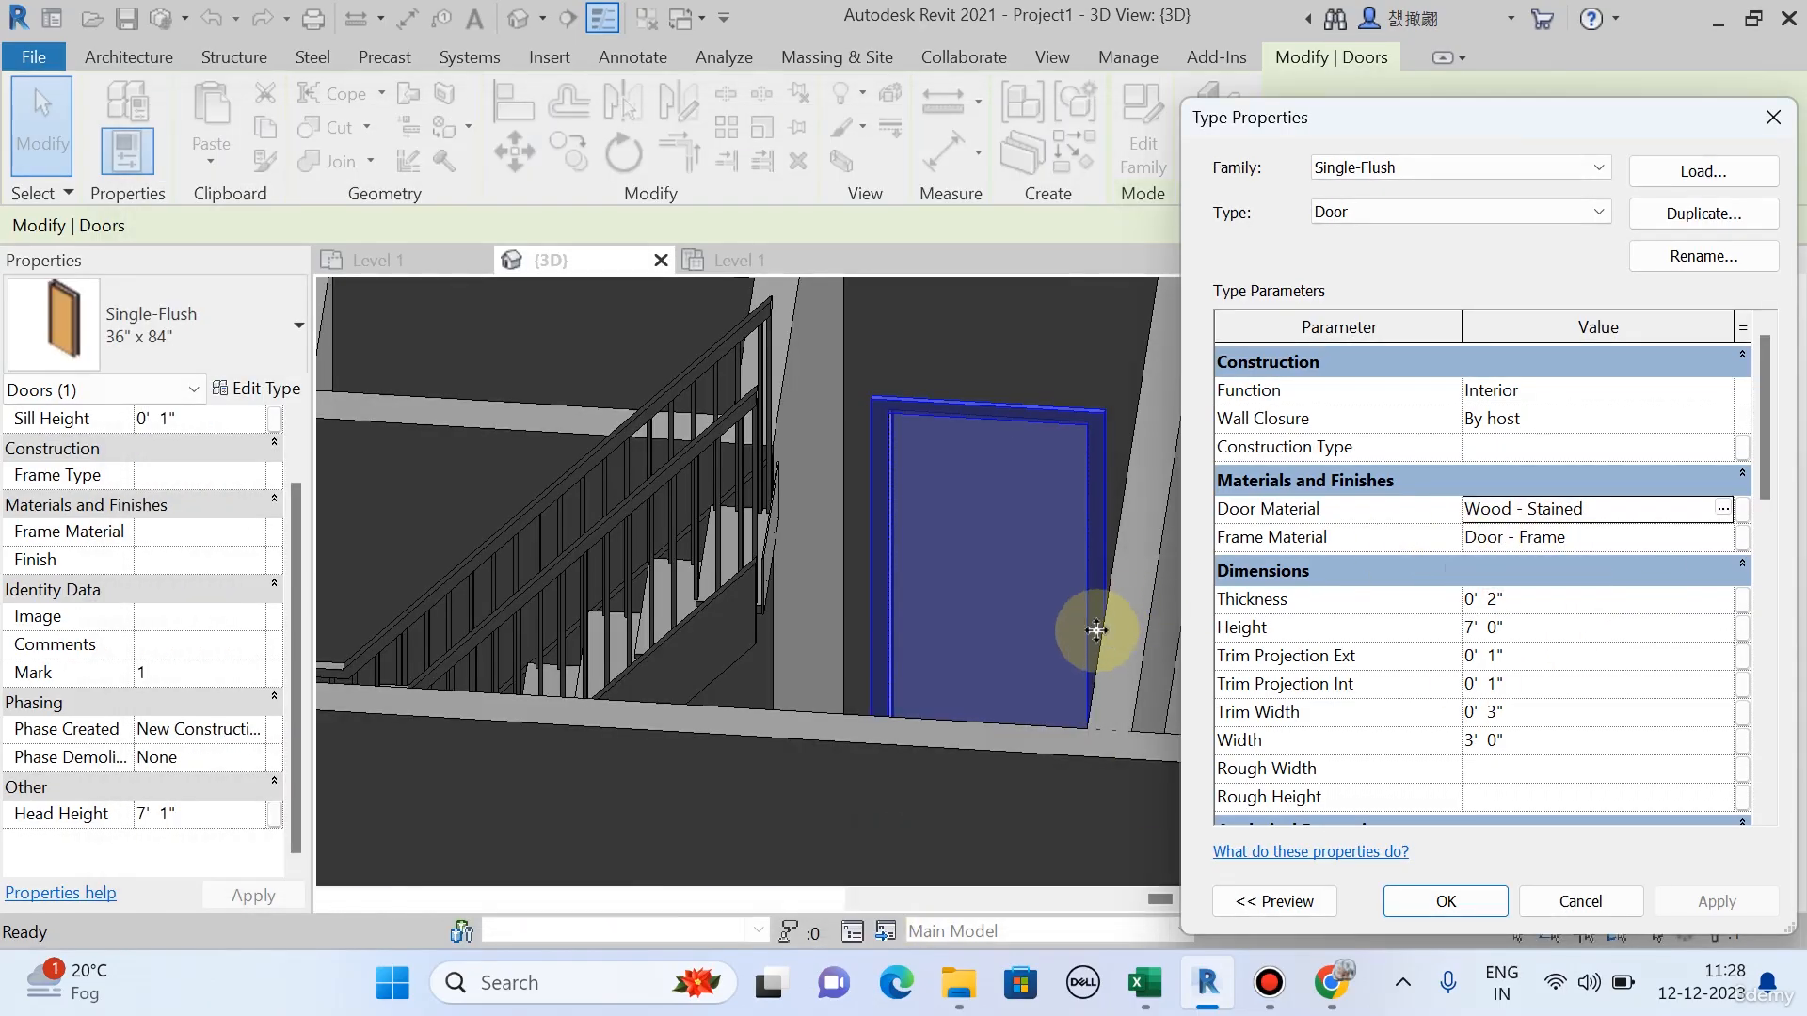
key(Return)
key(Escape)
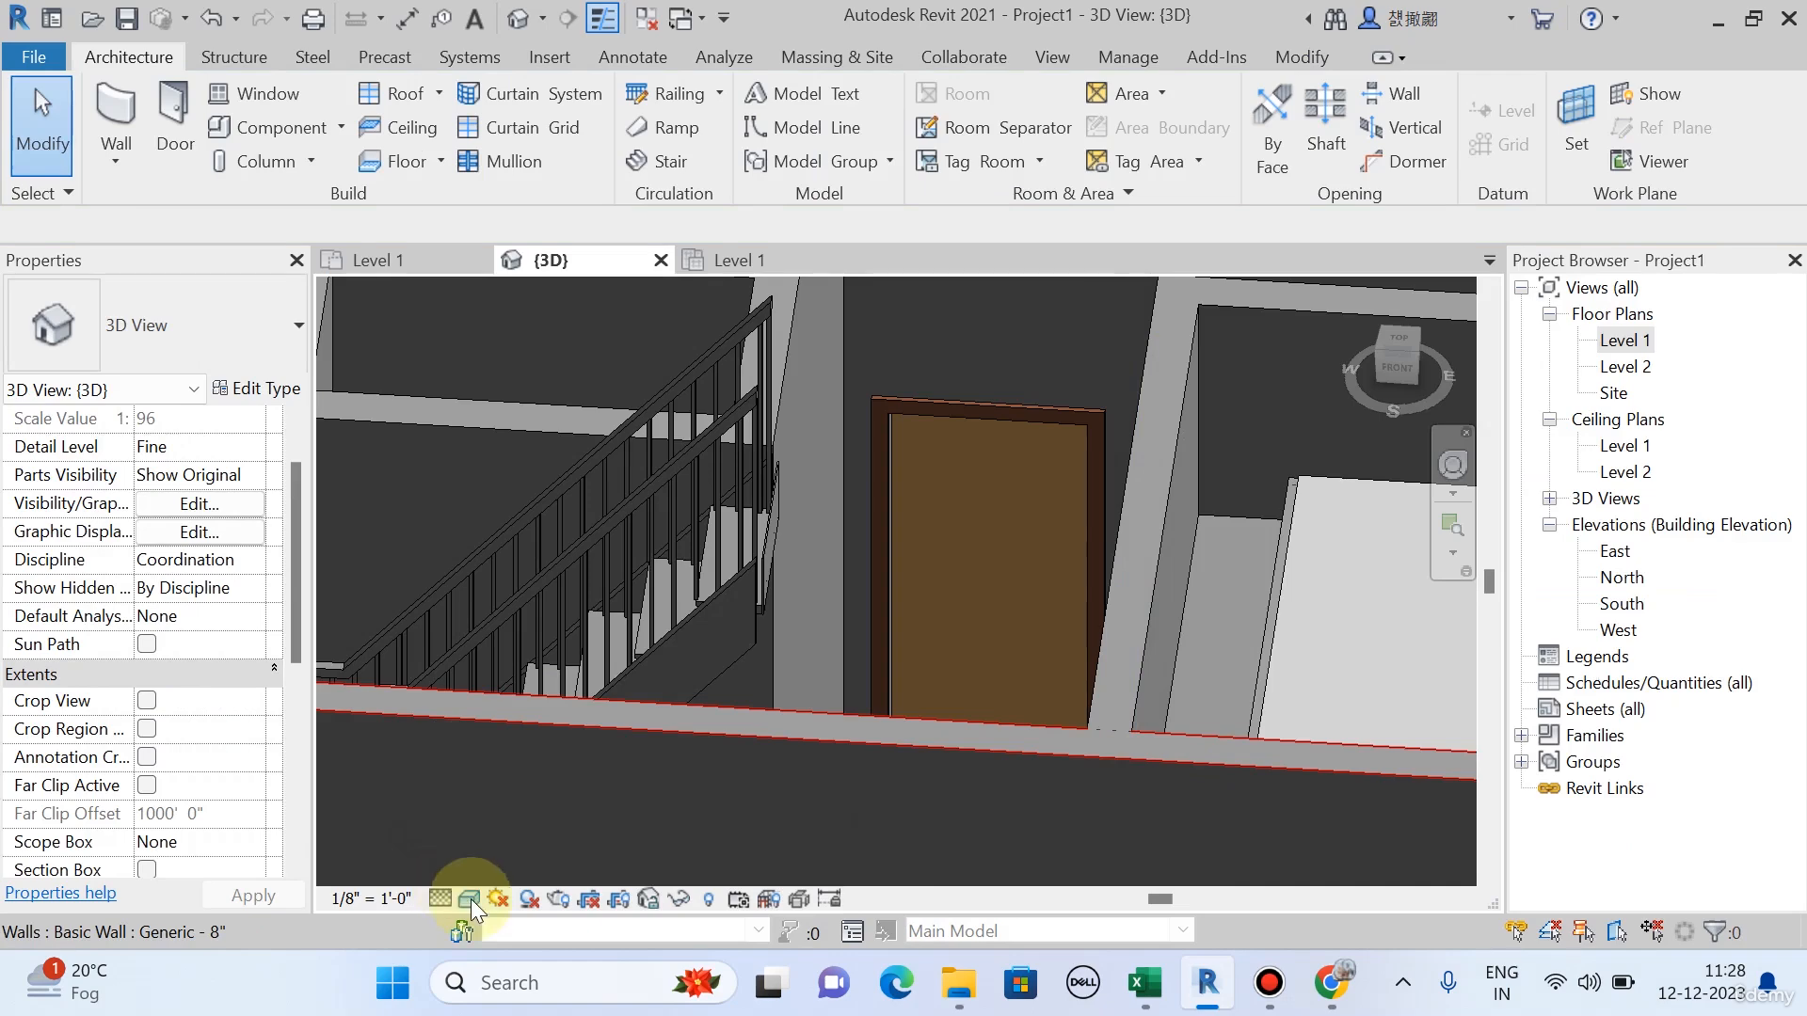
Switch the 3D view to the Realistic visual style and examine the hall door's finish up close.
click(468, 899)
click(525, 859)
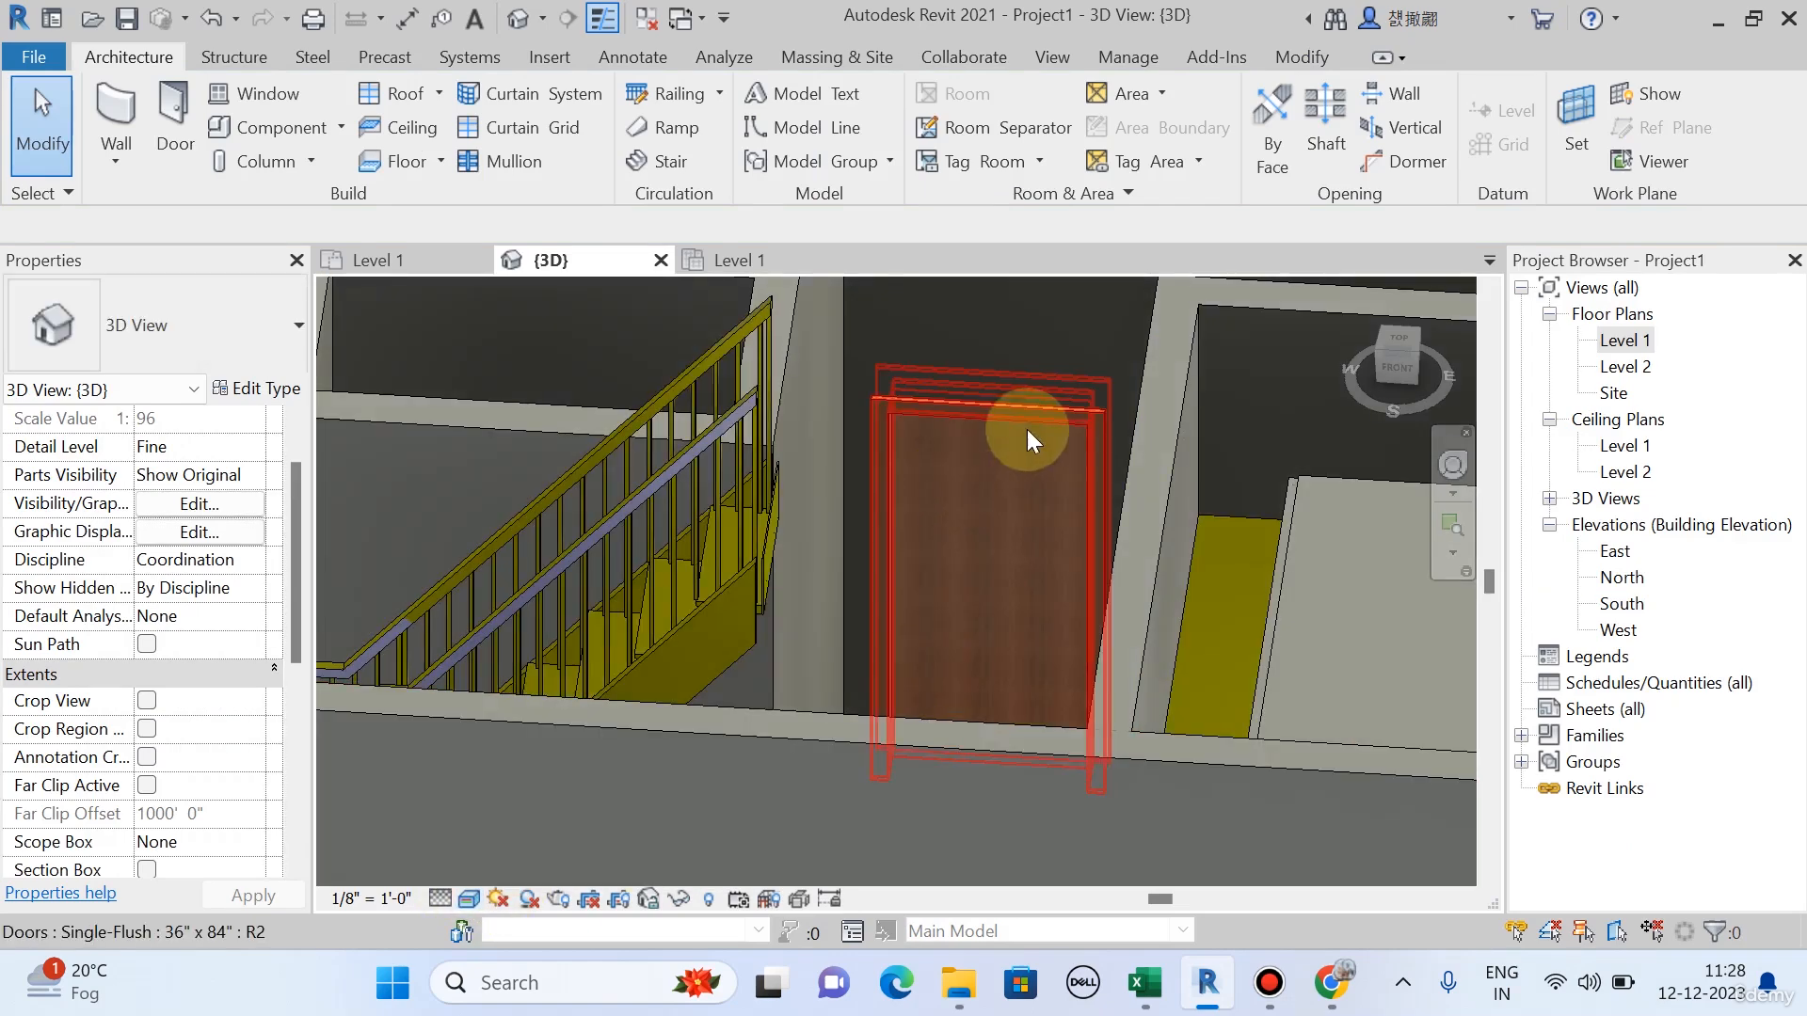
scroll(1026, 433, up, 3)
scroll(1013, 618, up, 4)
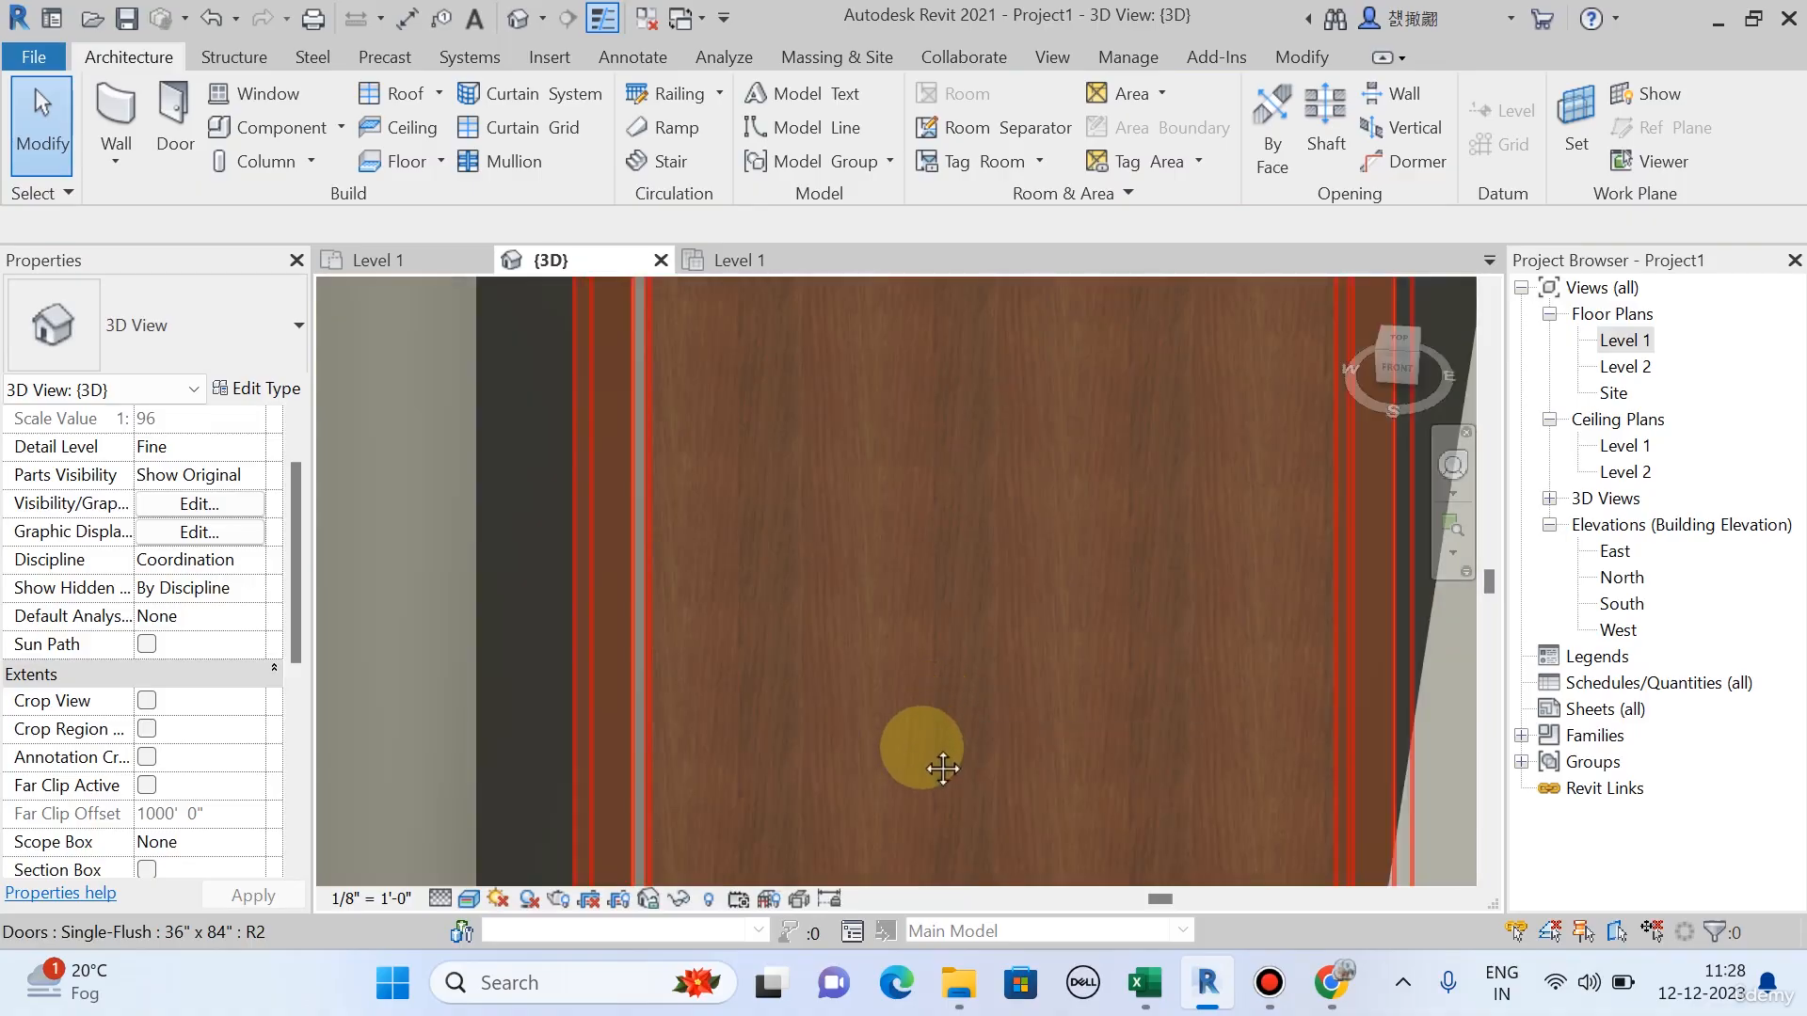
scroll(889, 817, down, 3)
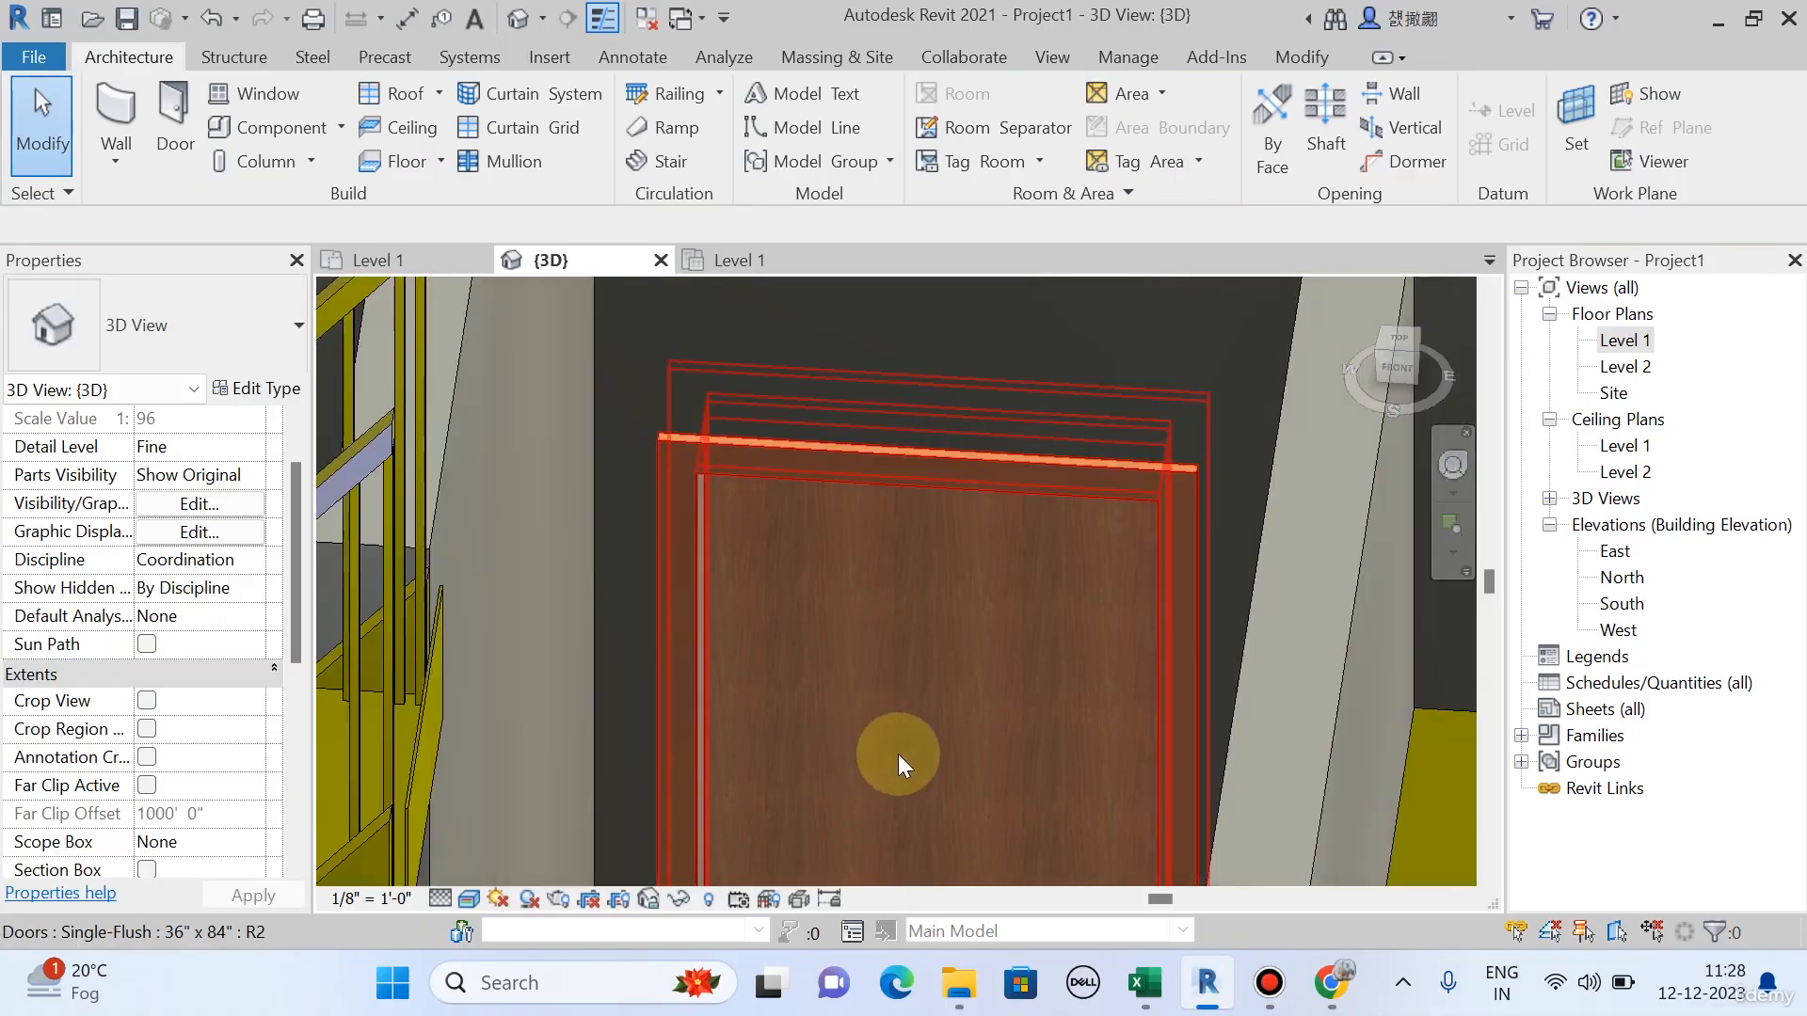
scroll(898, 754, down, 2)
scroll(781, 584, up, 3)
scroll(765, 559, down, 4)
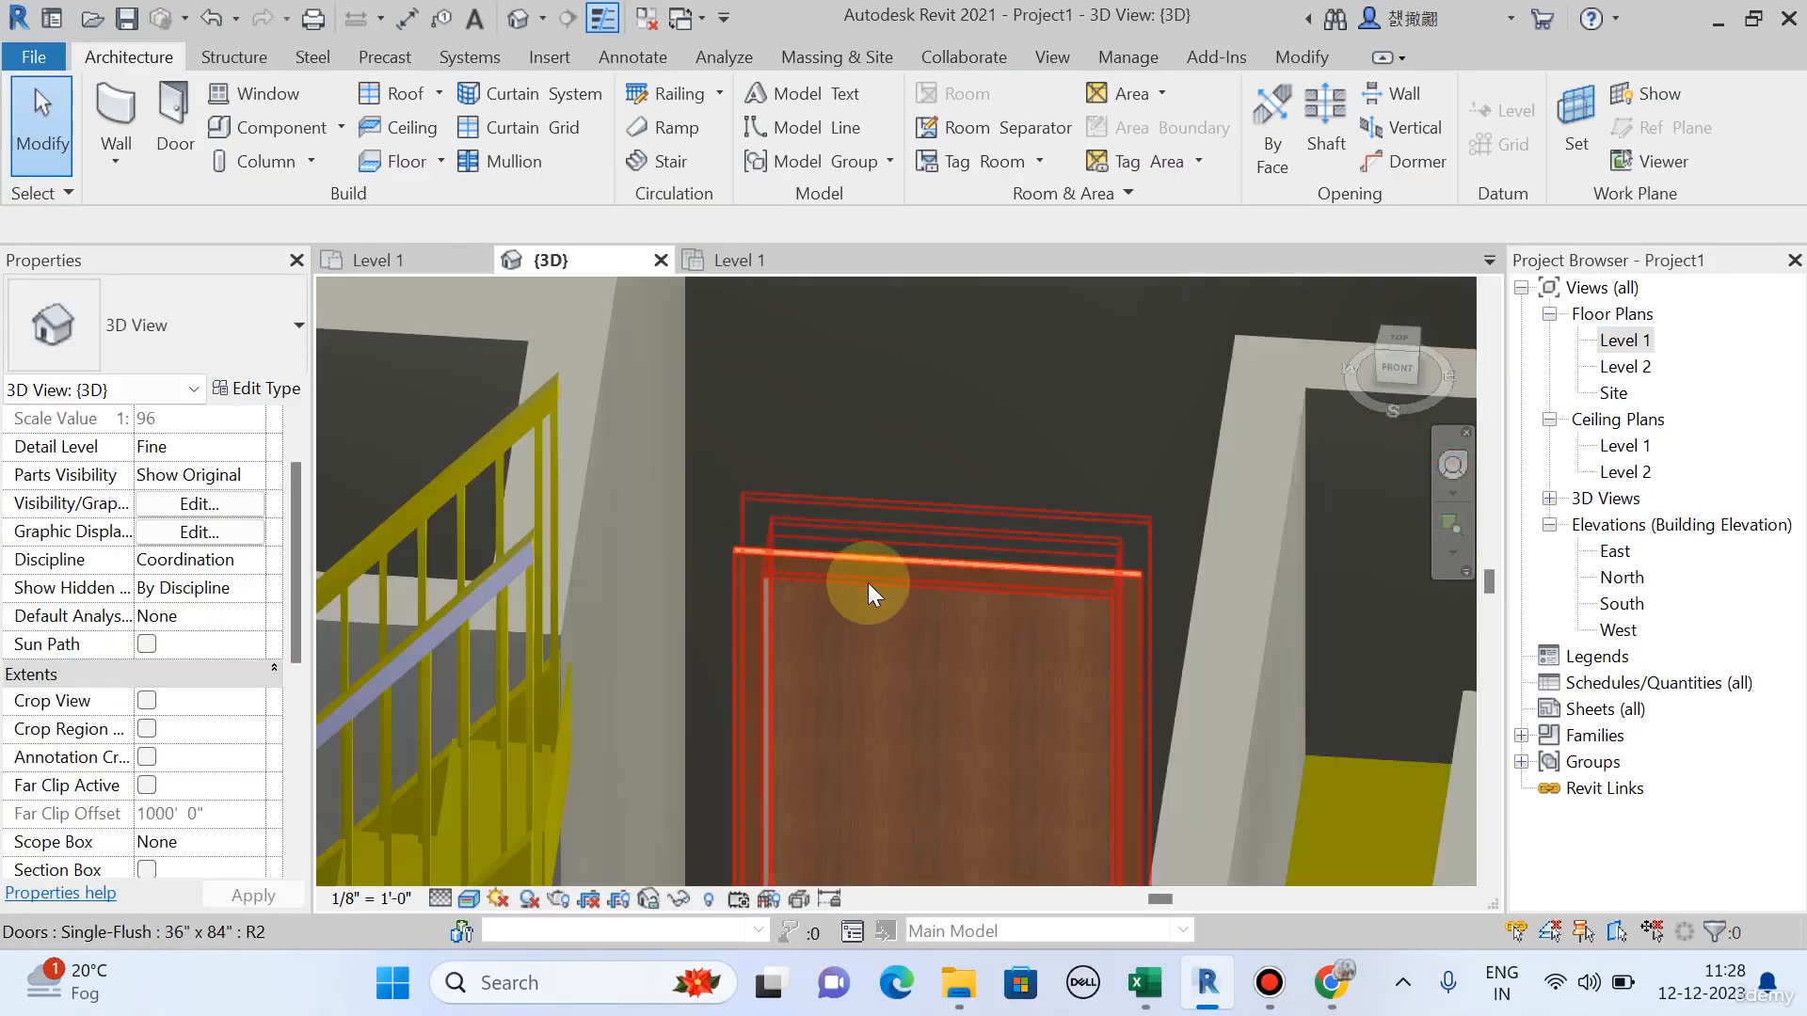
Assign the Wood - Stained material to the frame of the hall door's 36" x 84" type.
click(889, 647)
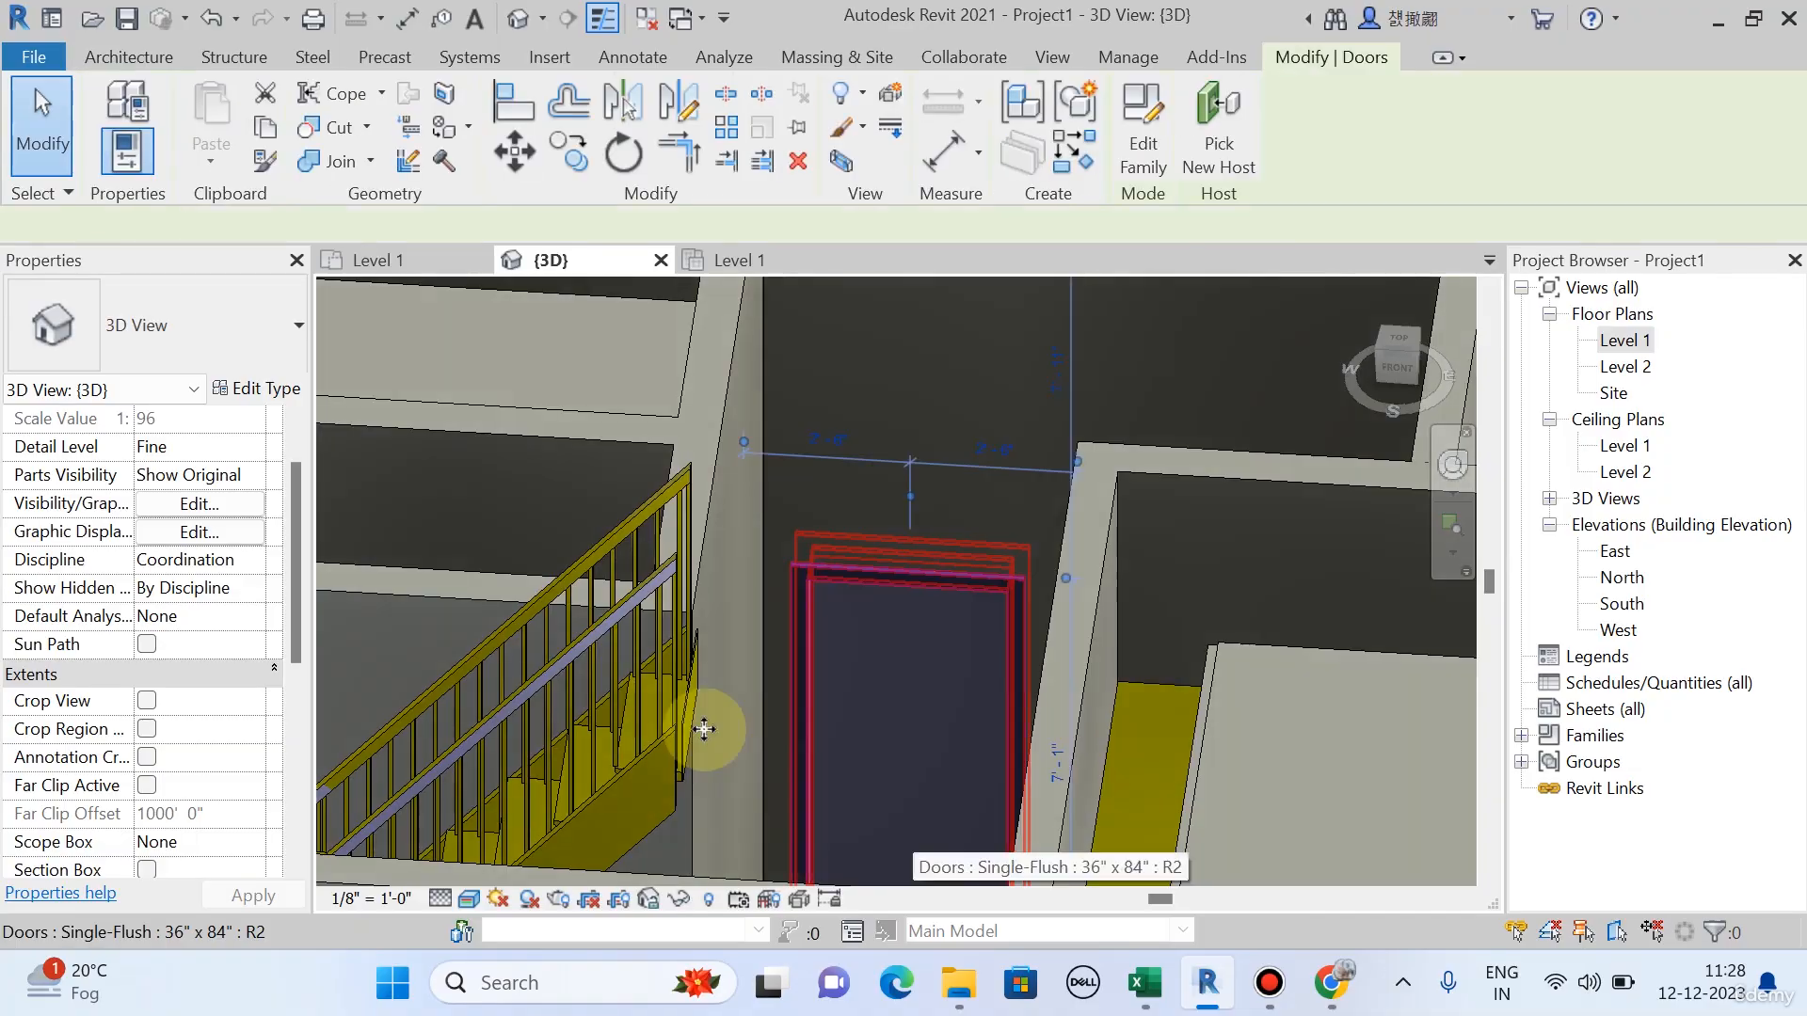
click(279, 390)
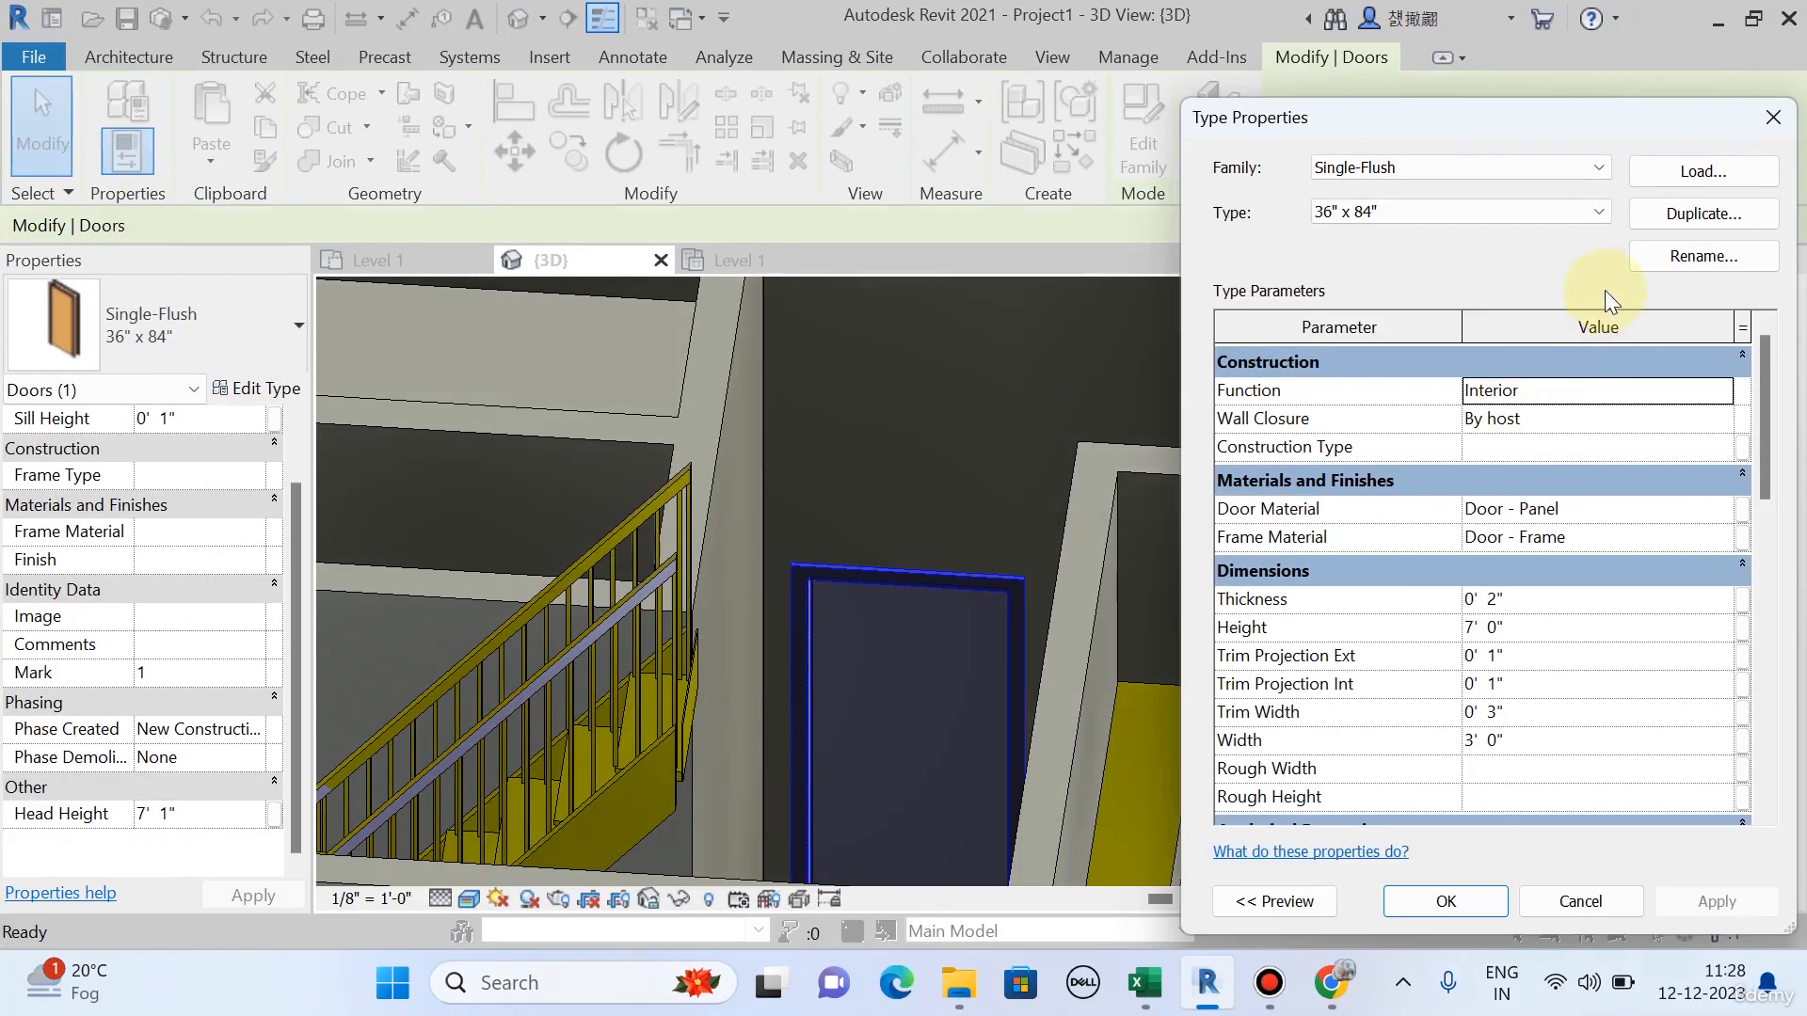
click(1729, 536)
click(1727, 537)
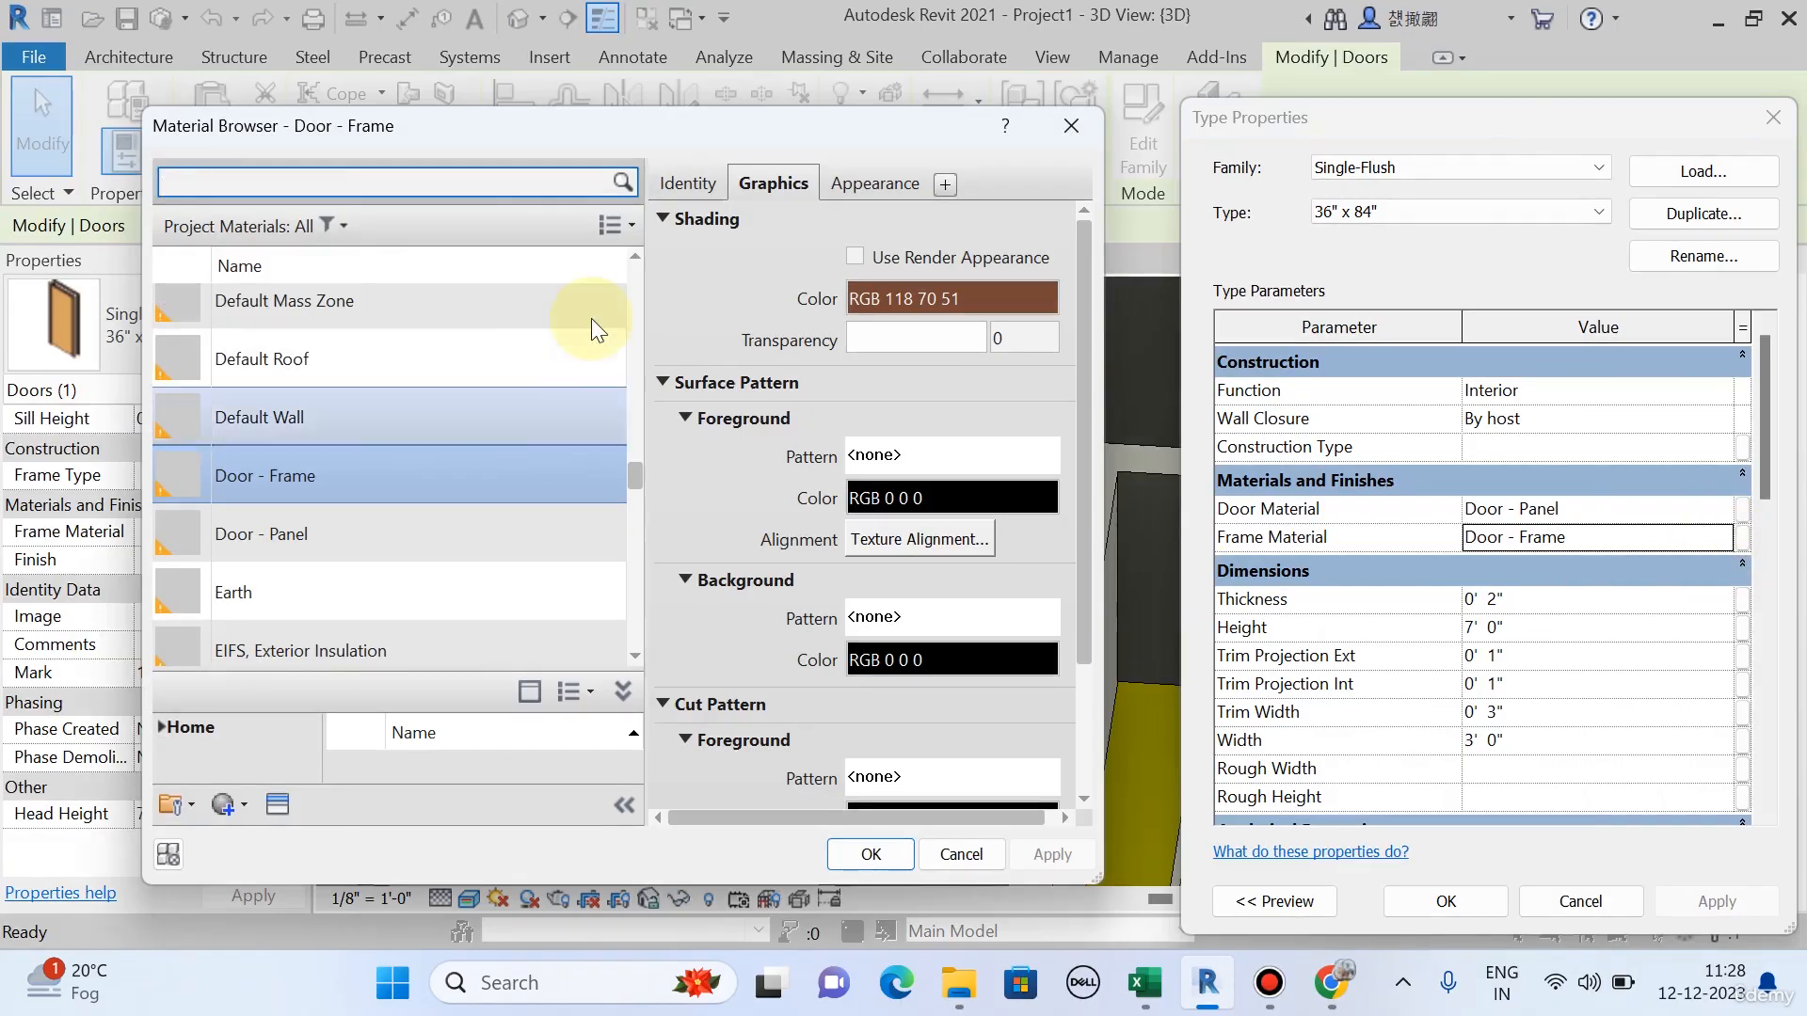
click(485, 177)
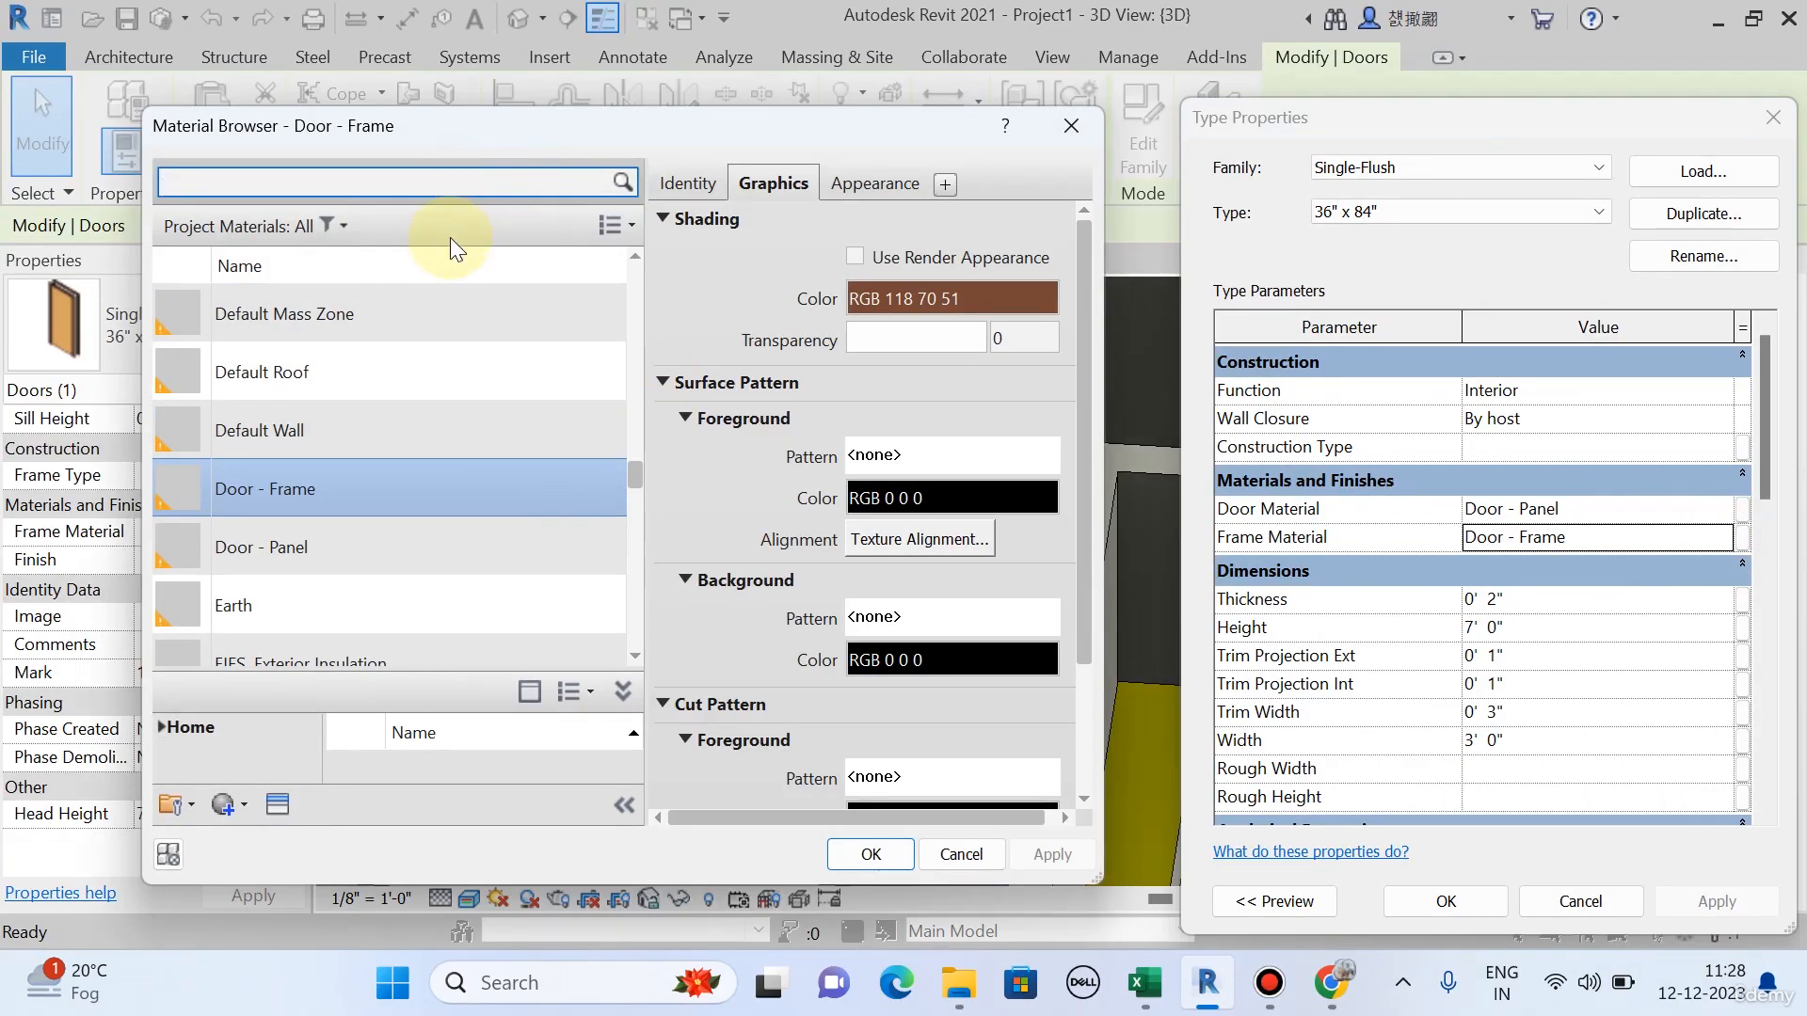
text(wood)
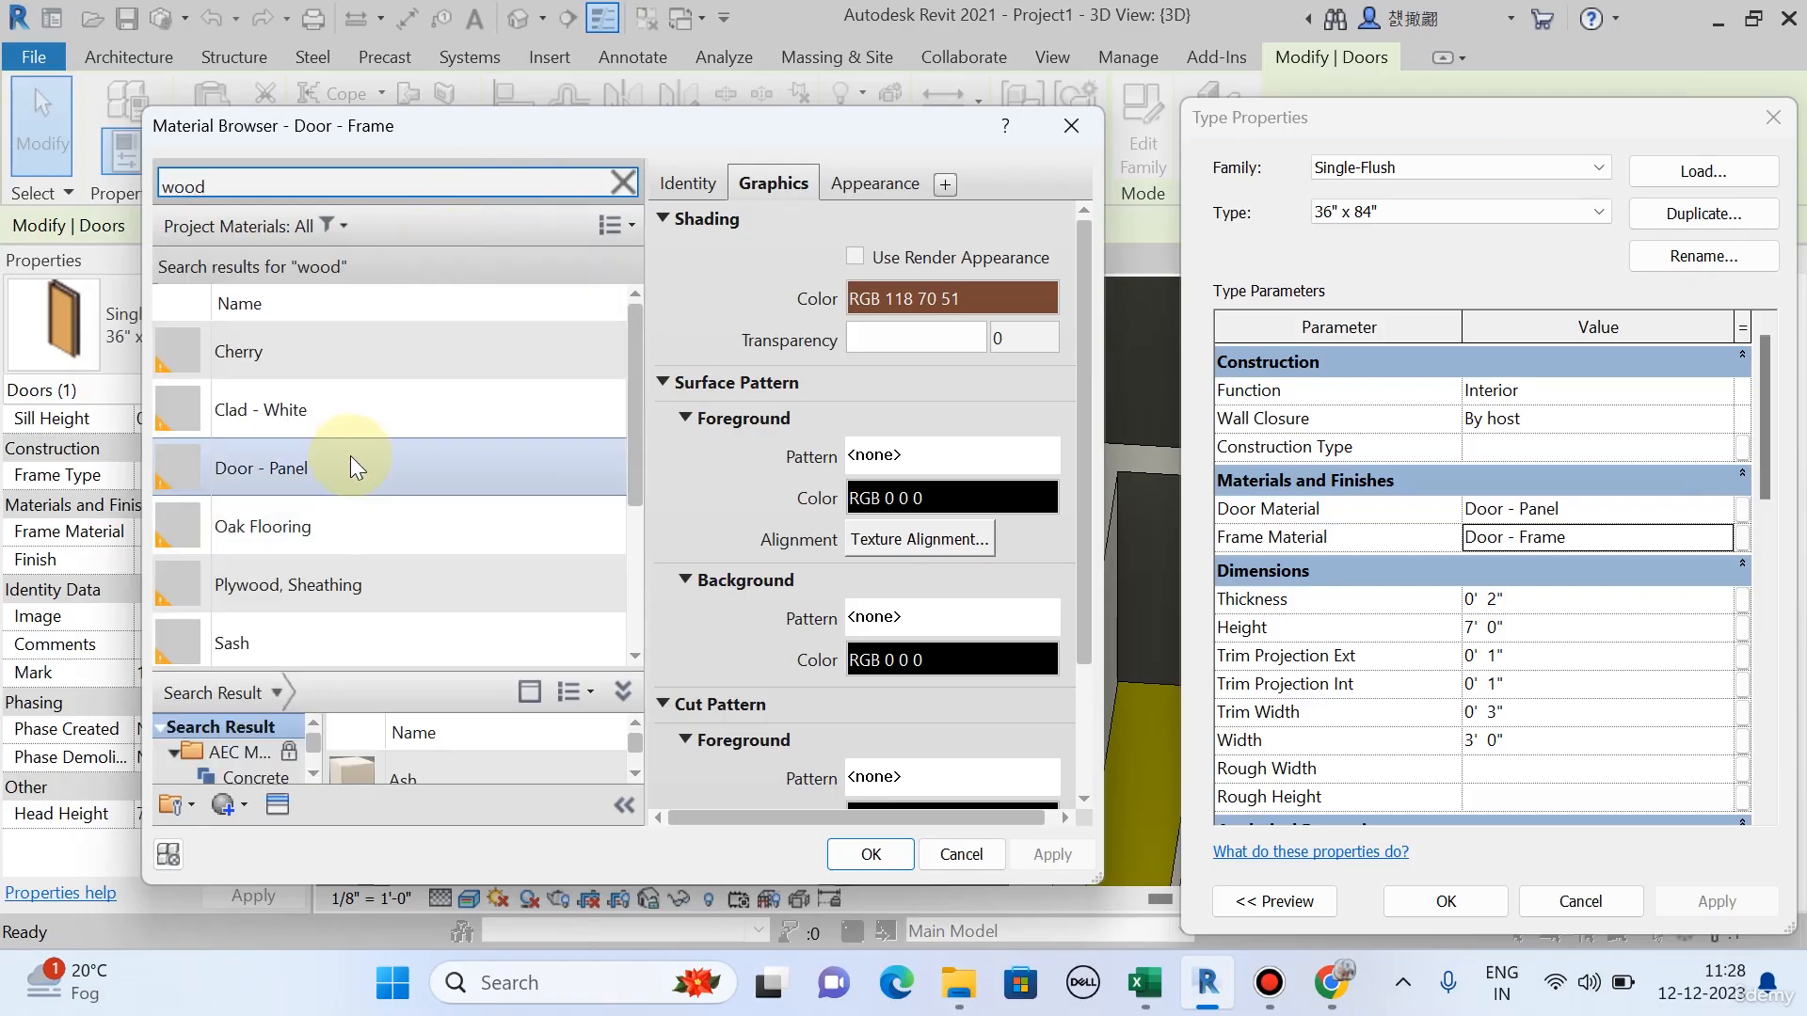
scroll(363, 376, down, 2)
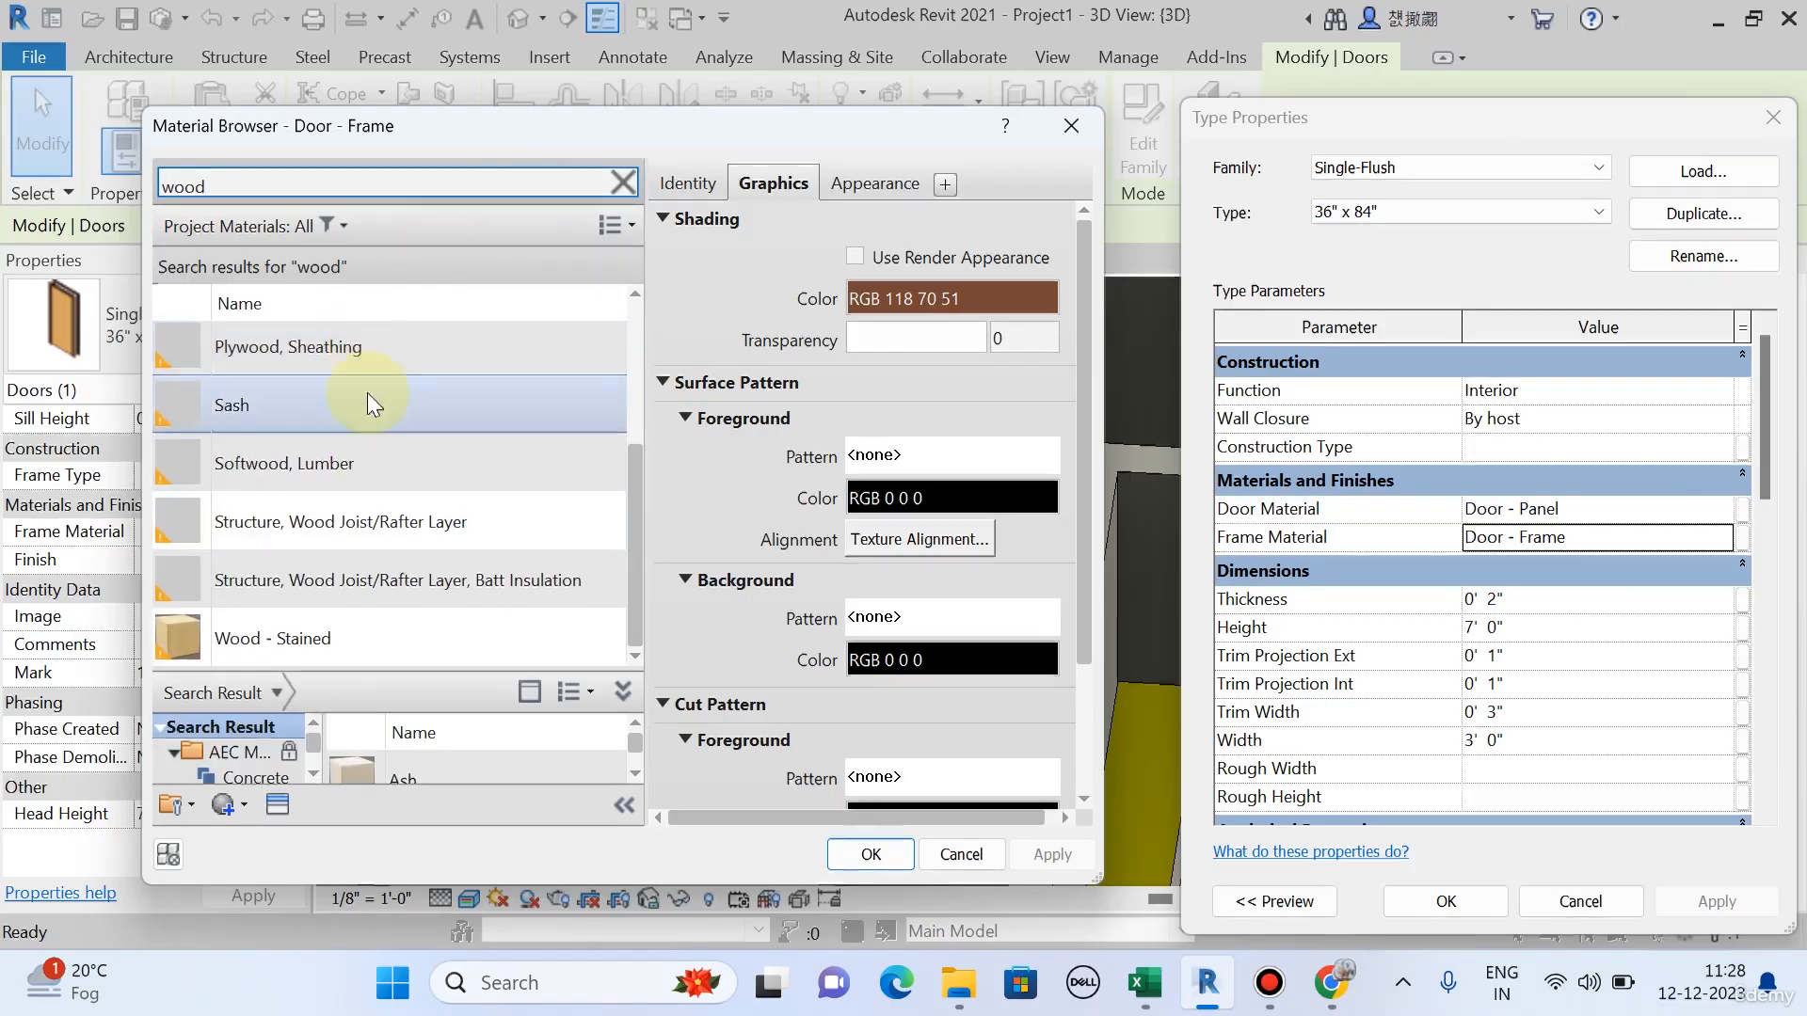
click(264, 650)
click(889, 854)
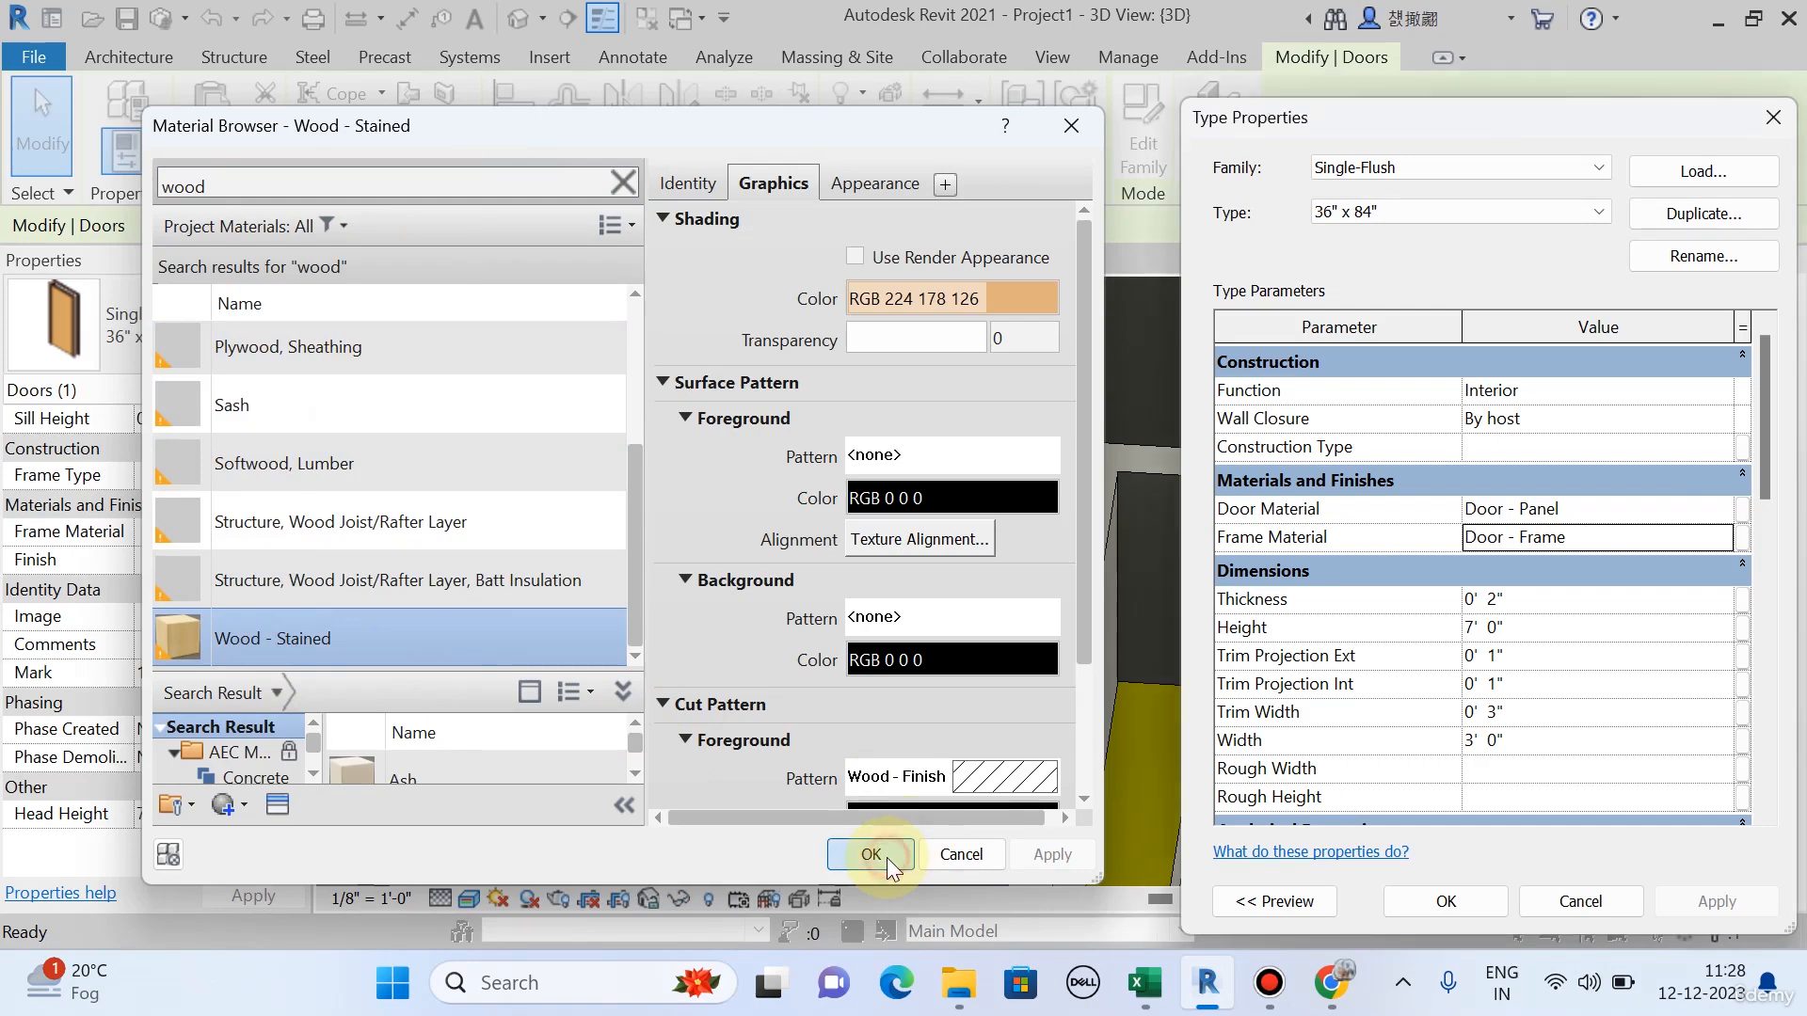
click(1694, 904)
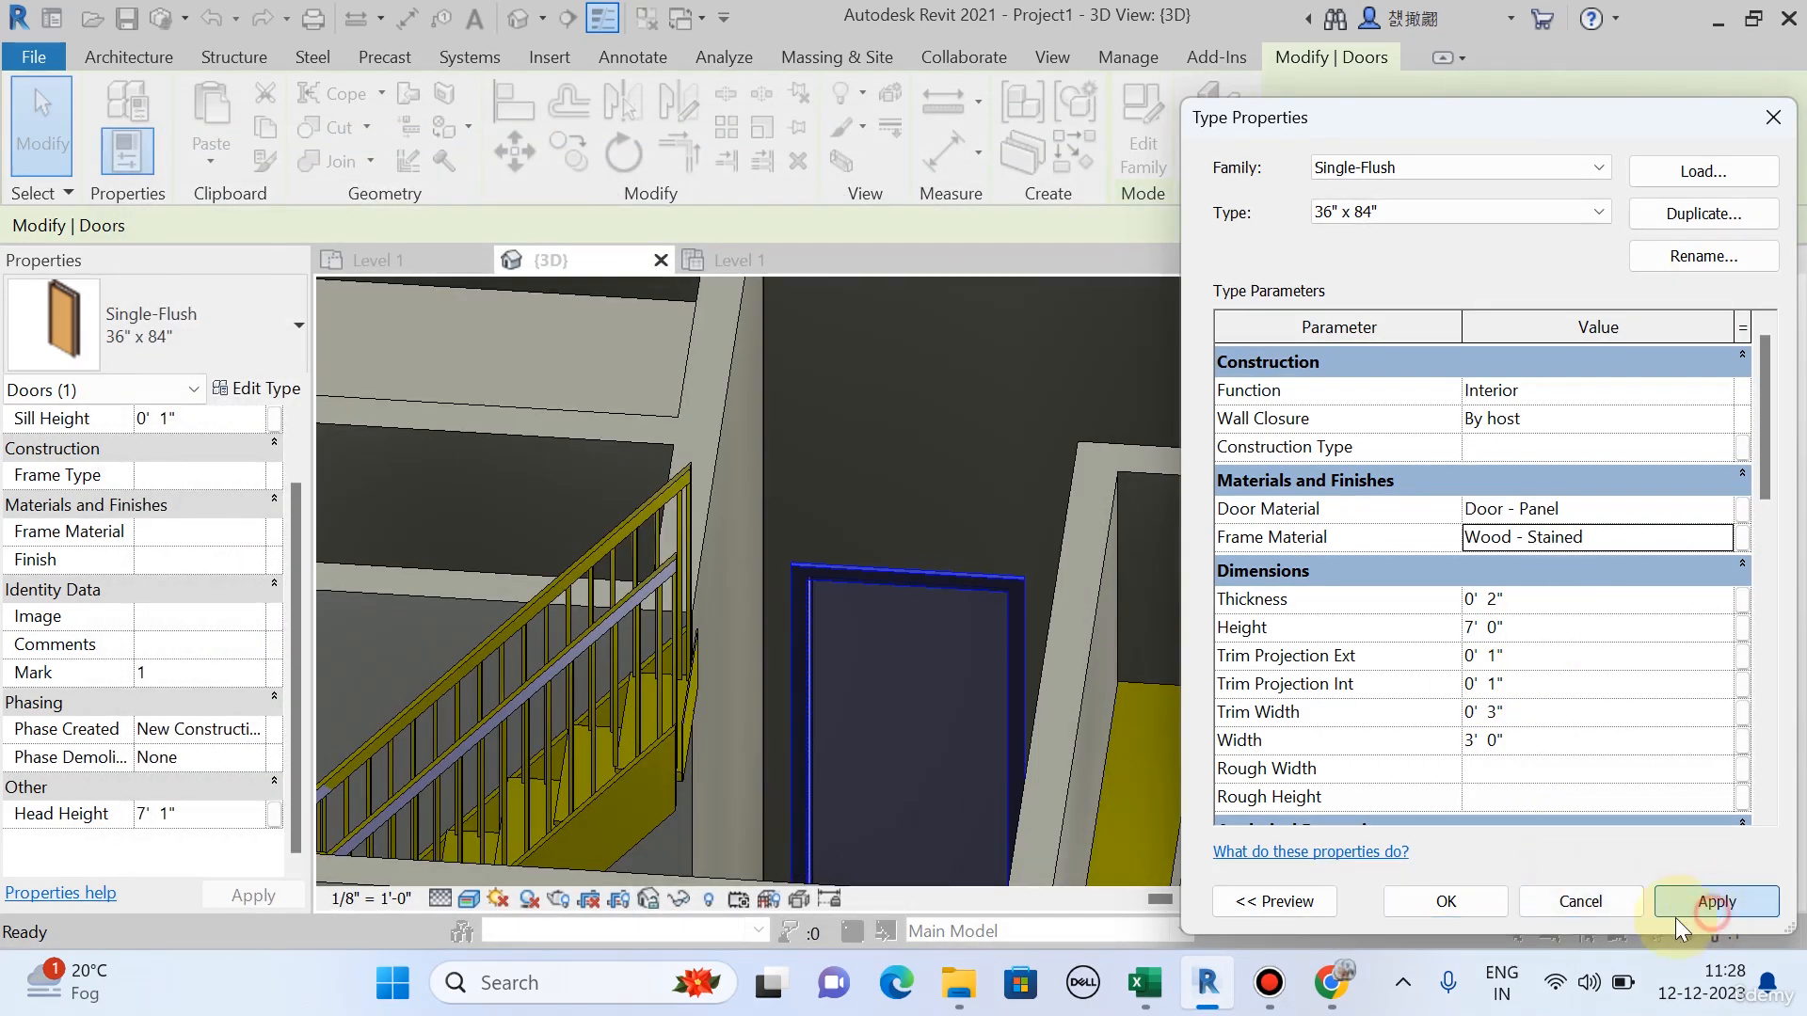
click(1466, 902)
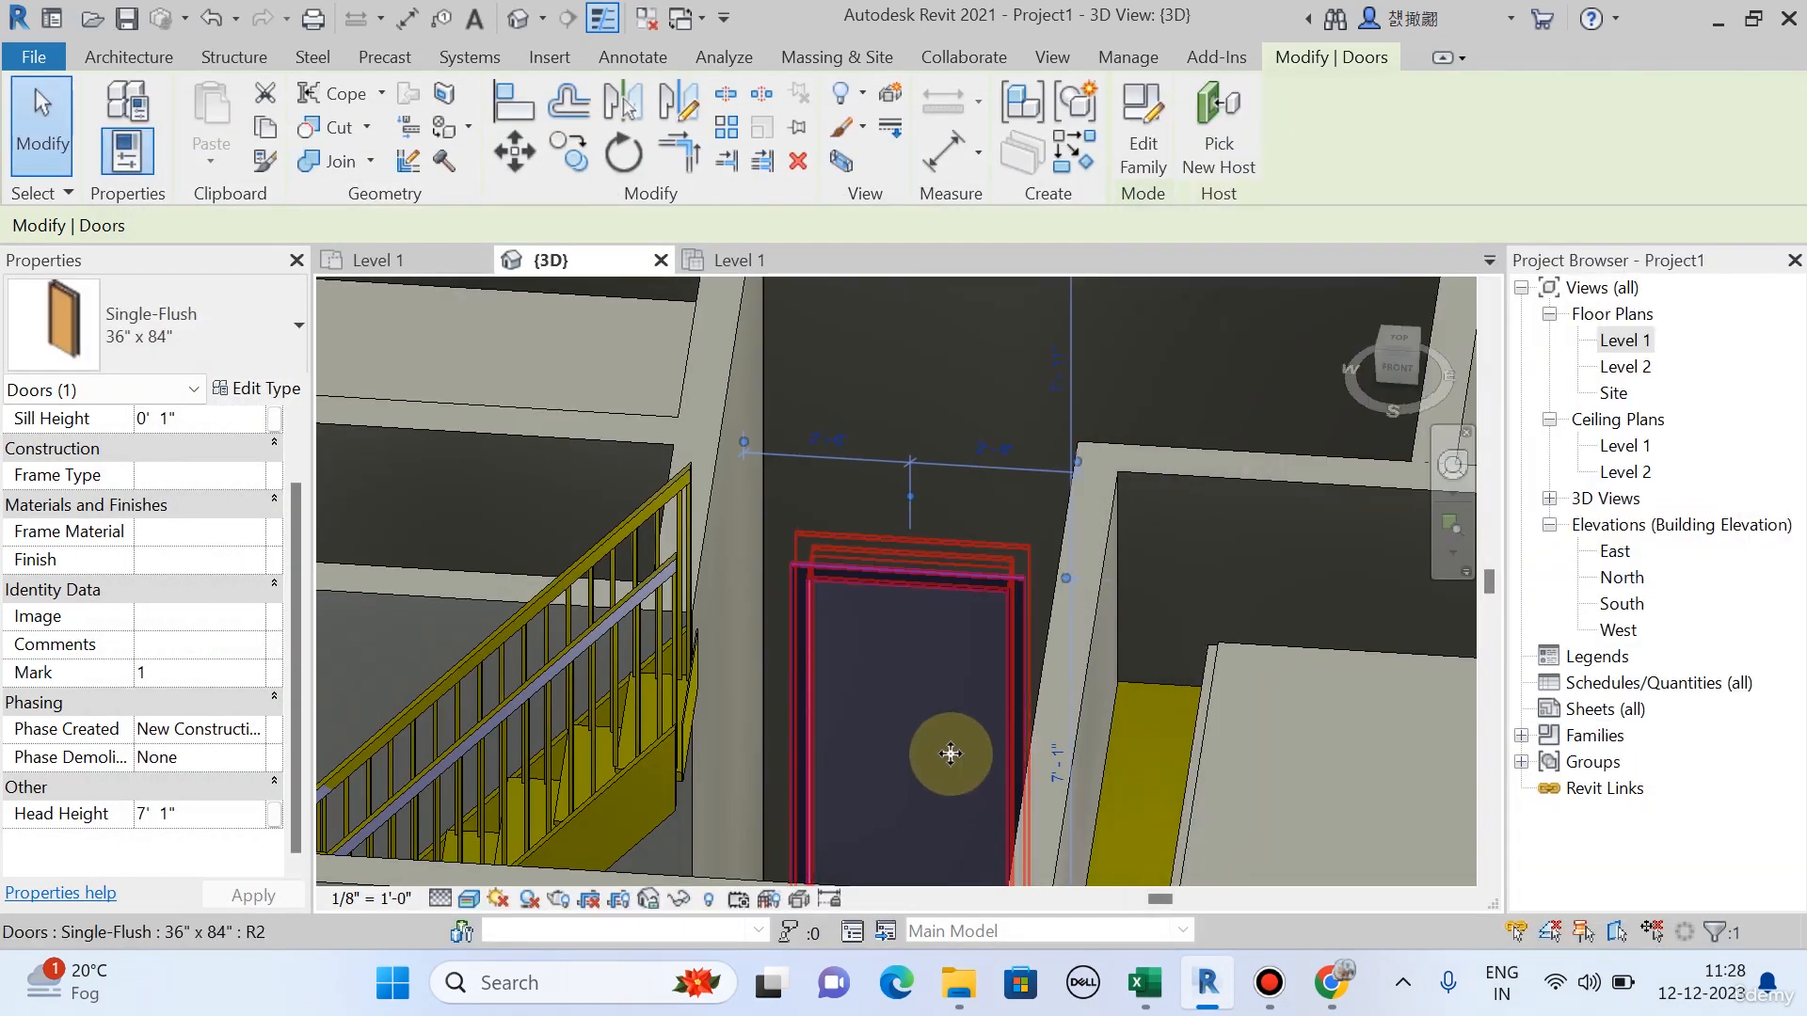
Compare the hall door's frame finish with its panel up close and against the surrounding rooms.
scroll(835, 750, up, 3)
key(Escape)
scroll(847, 584, up, 6)
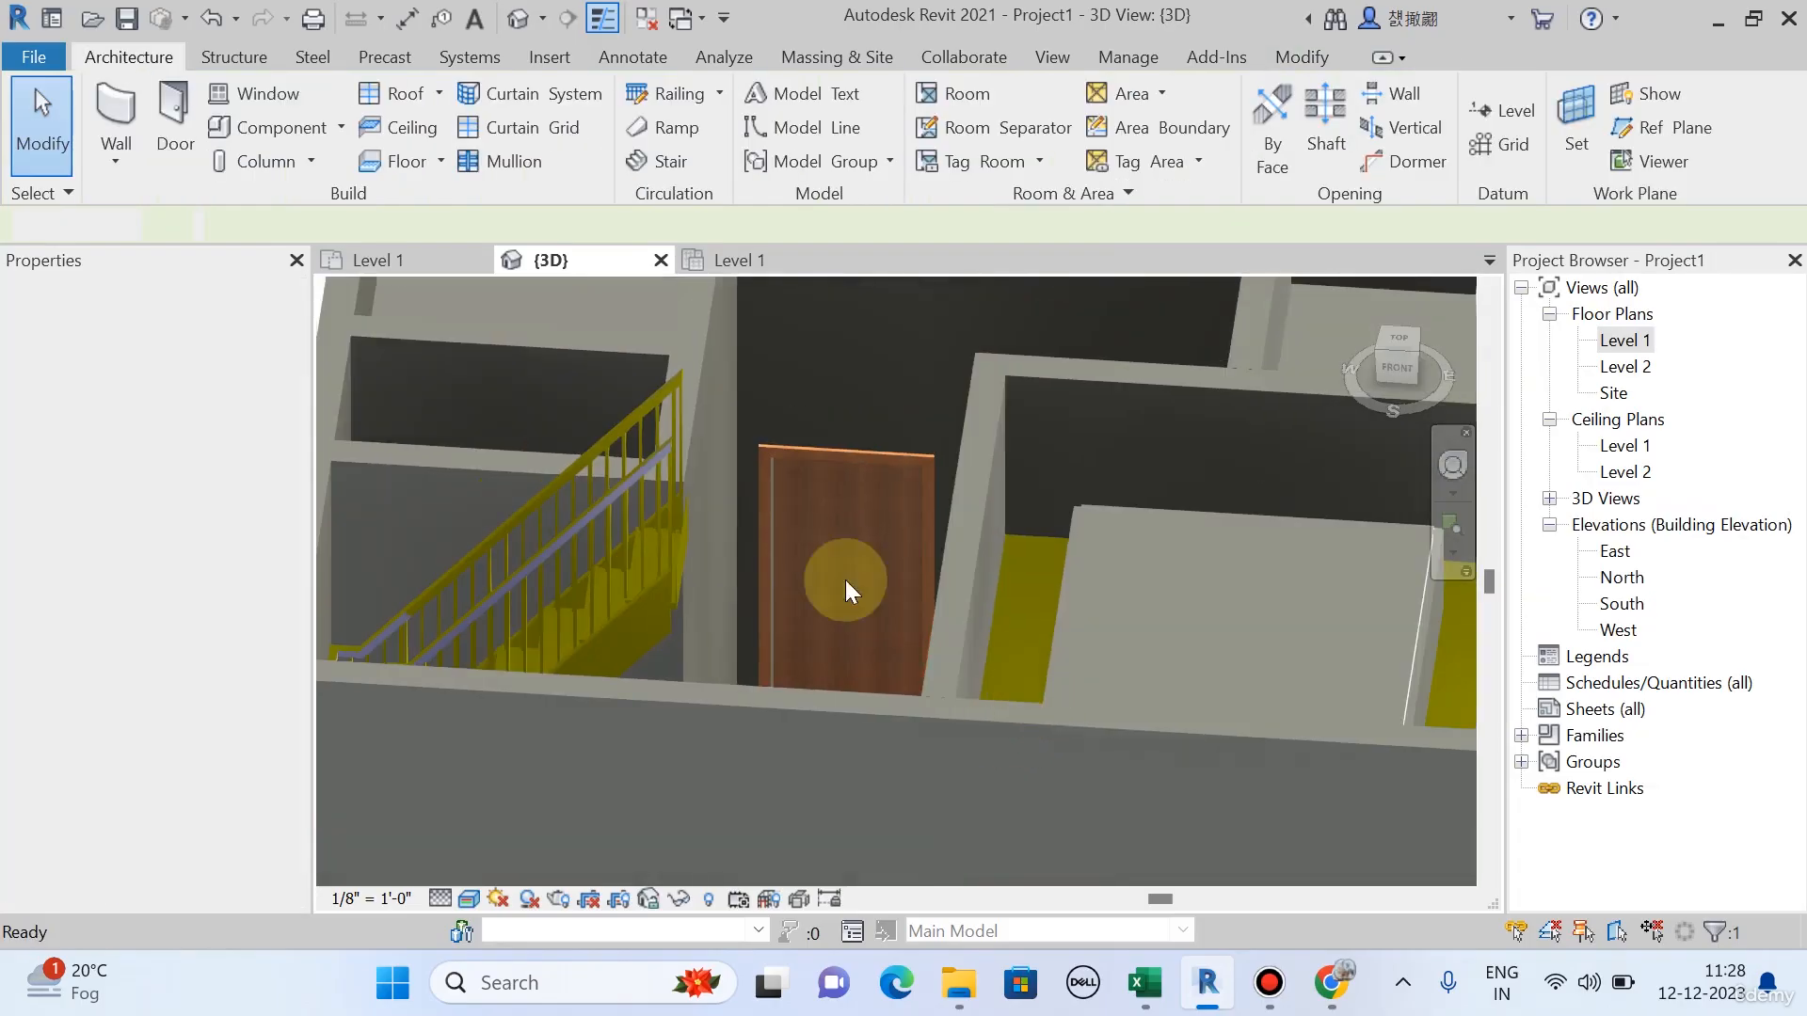
scroll(771, 621, up, 4)
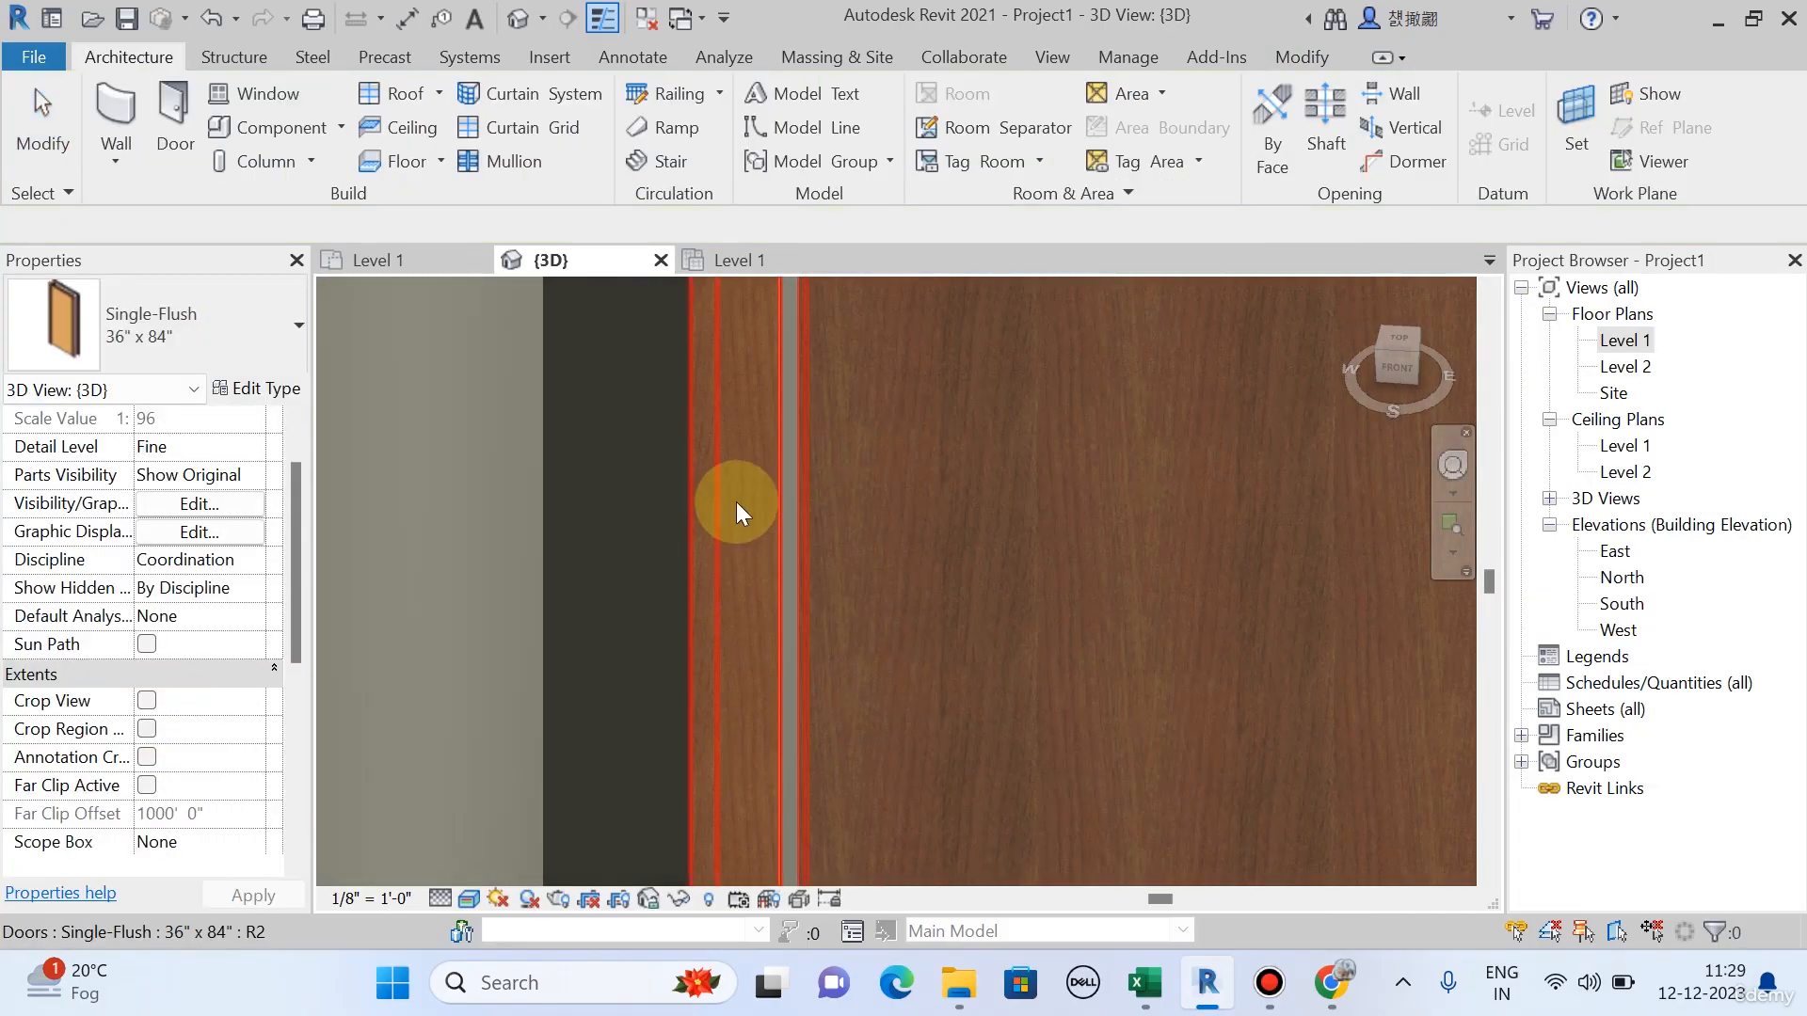
scroll(713, 557, down, 3)
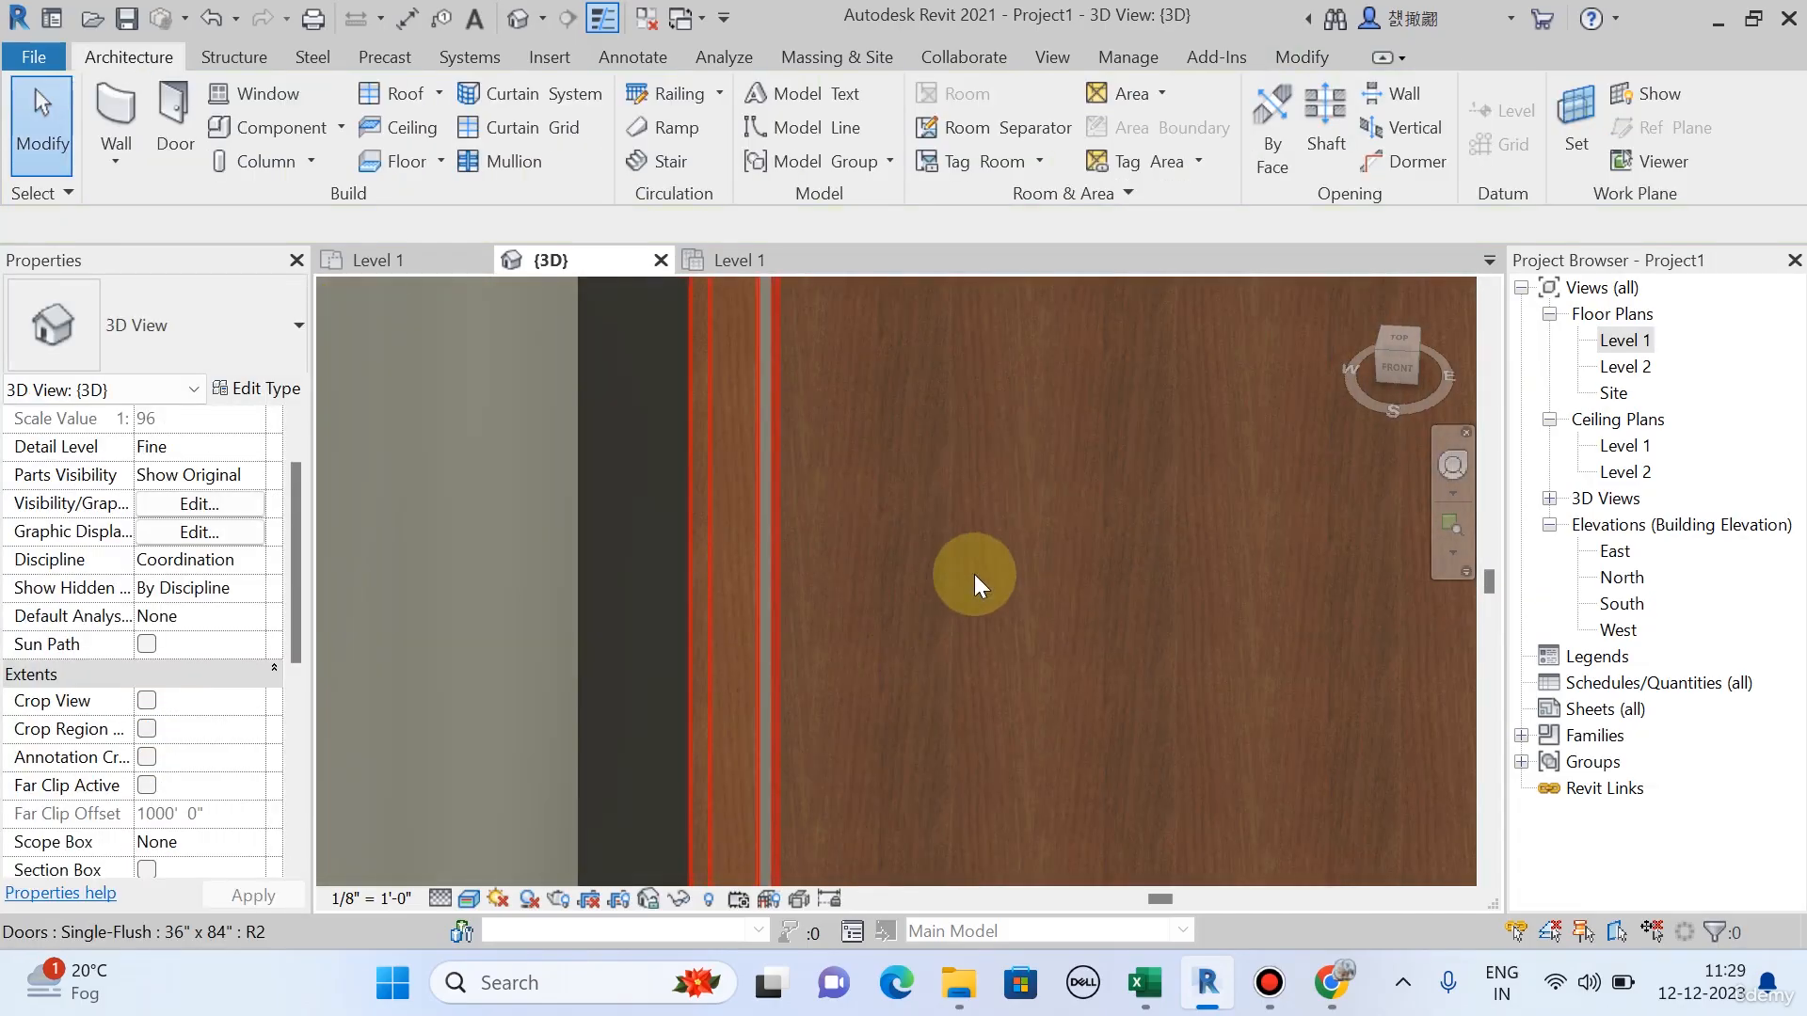
scroll(974, 576, down, 4)
scroll(1077, 519, down, 3)
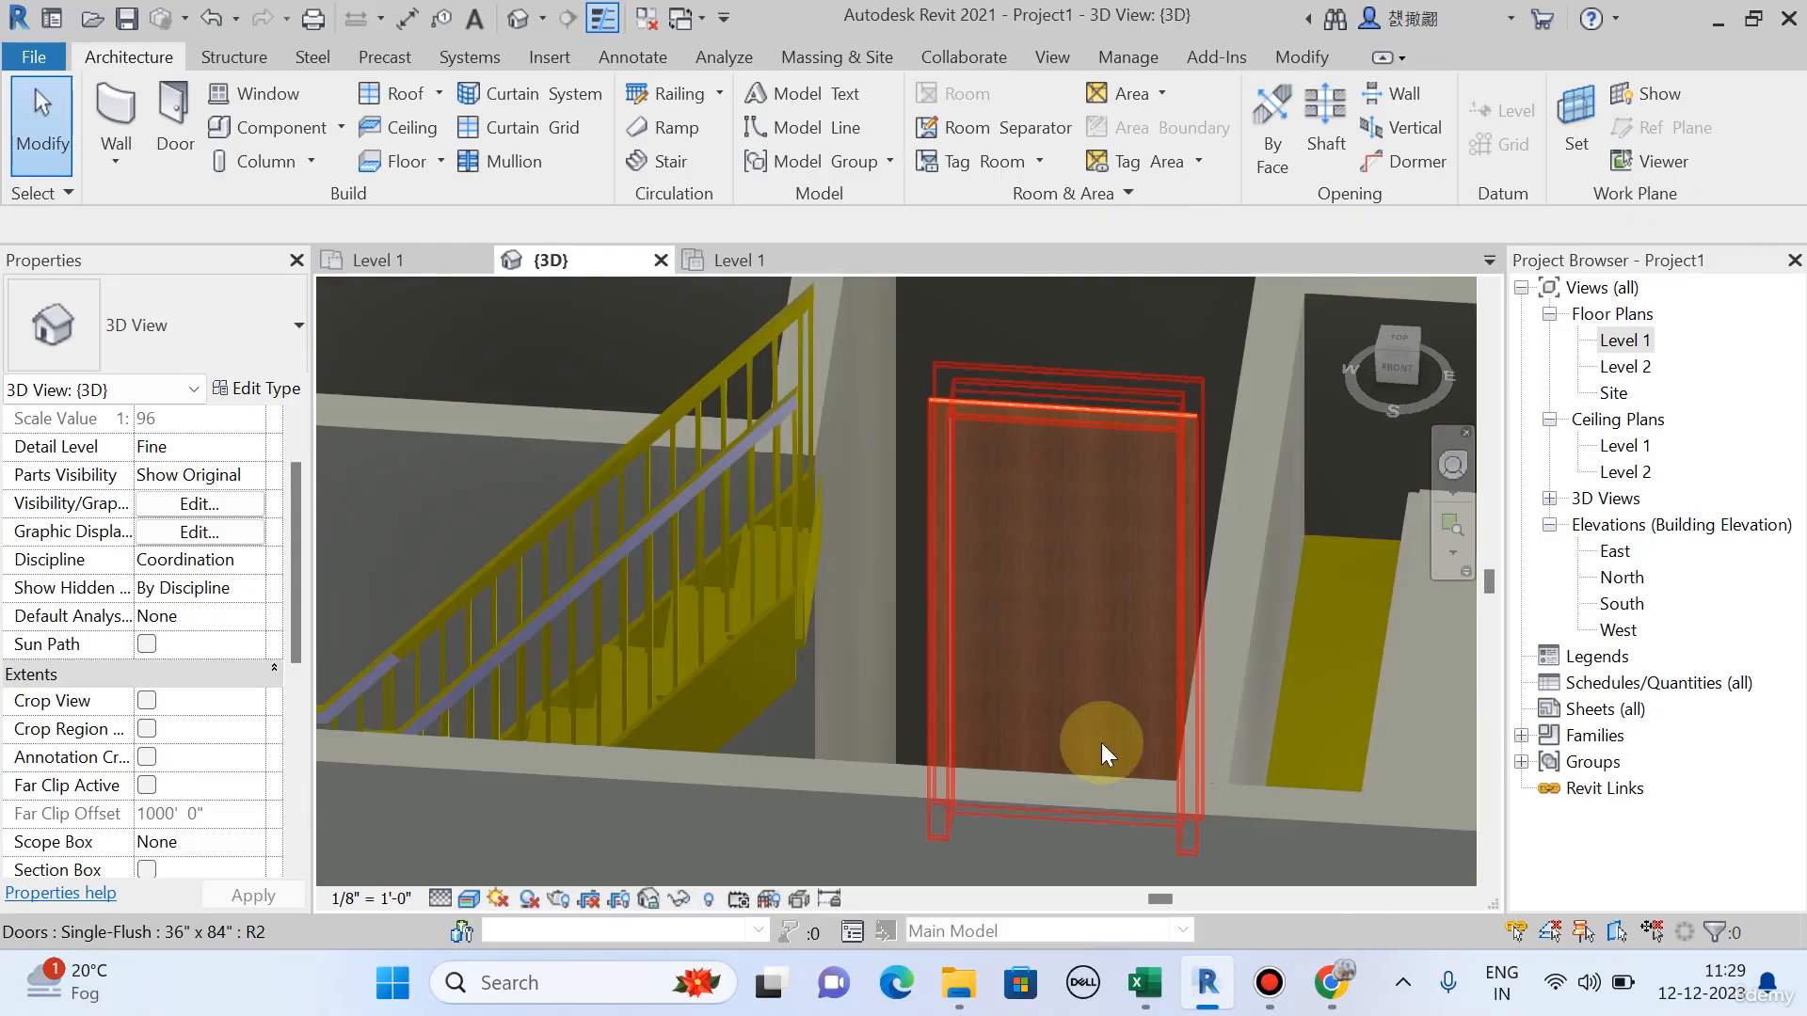
middle_drag(988, 633, 708, 834)
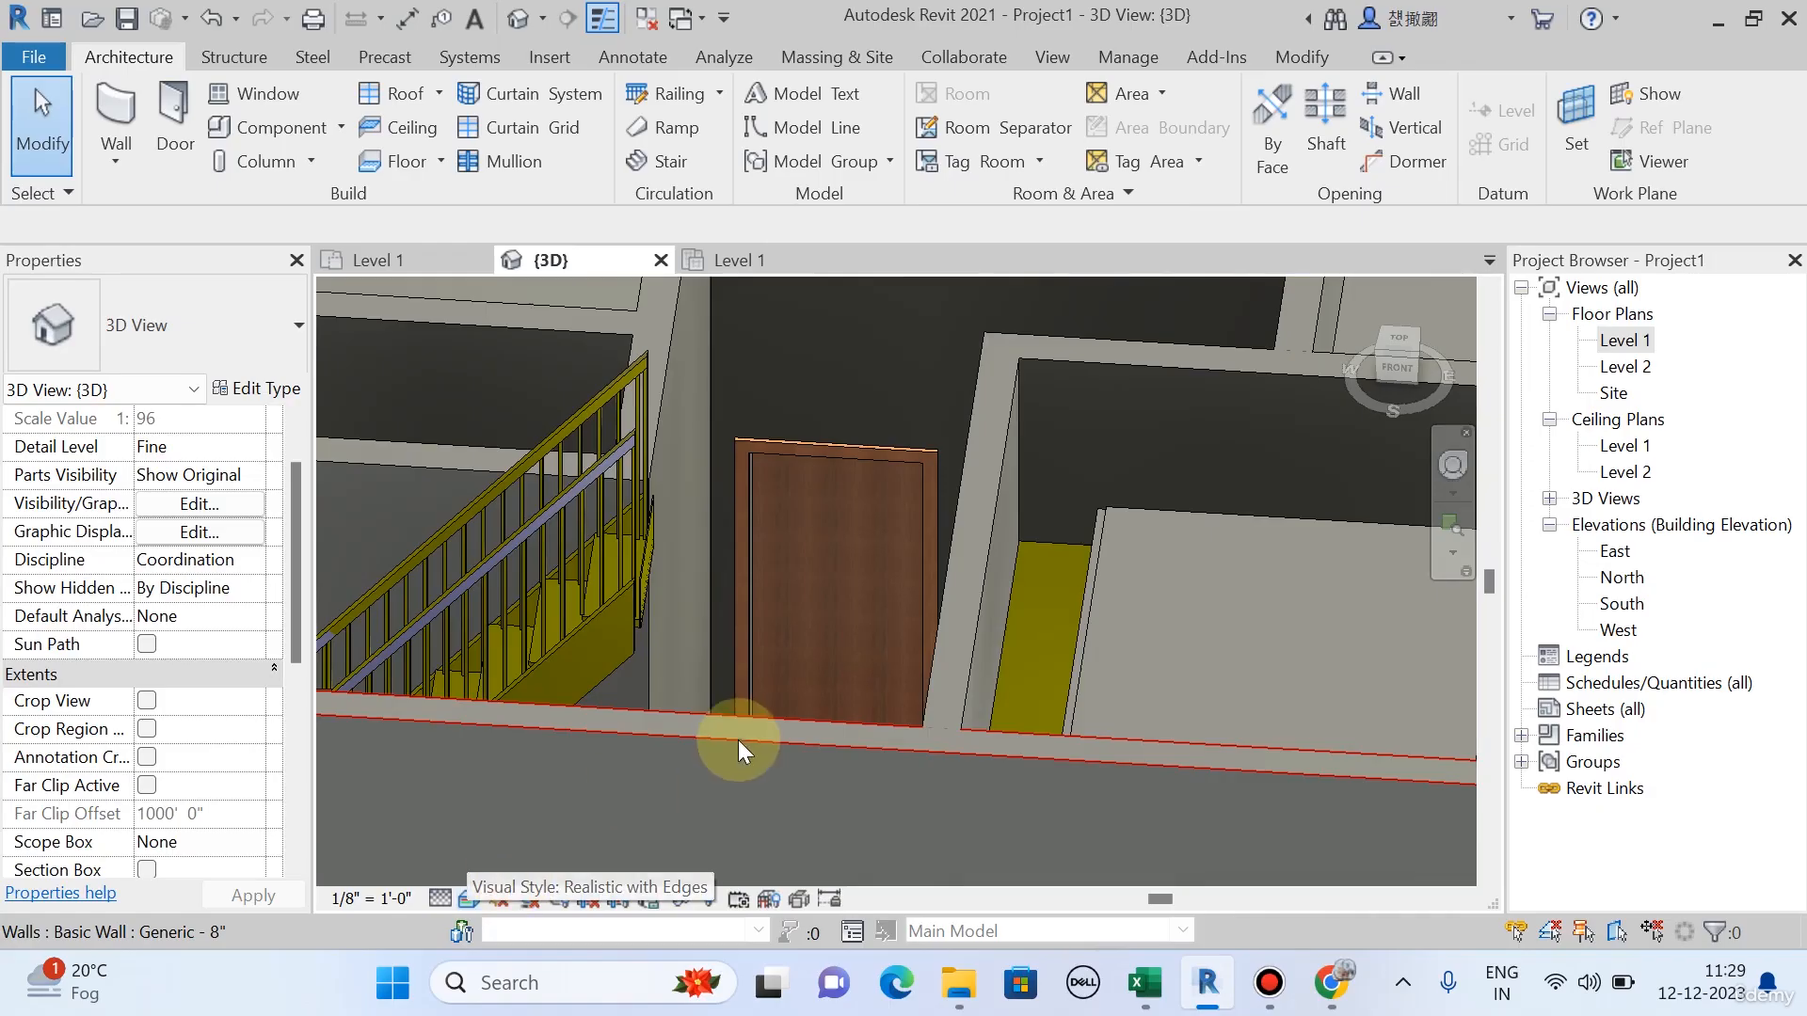
scroll(825, 553, down, 3)
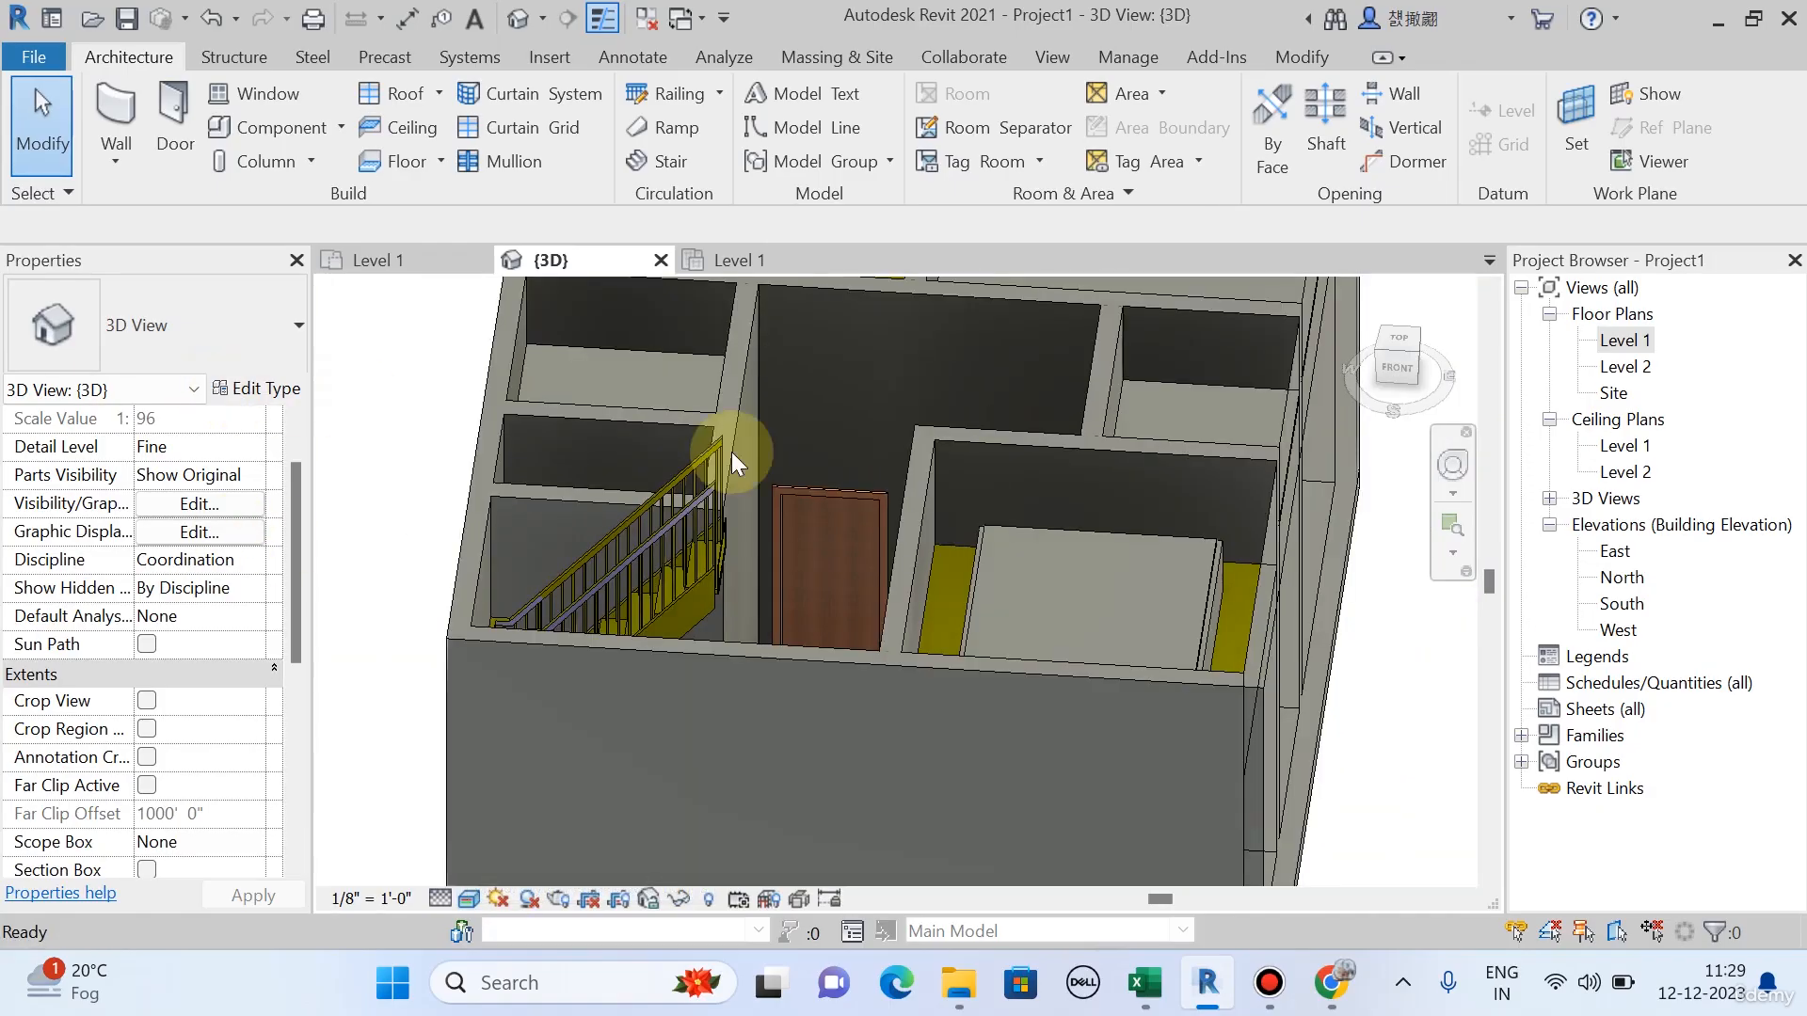
Review the panel and frame materials in the hall door's type properties.
click(821, 539)
click(254, 389)
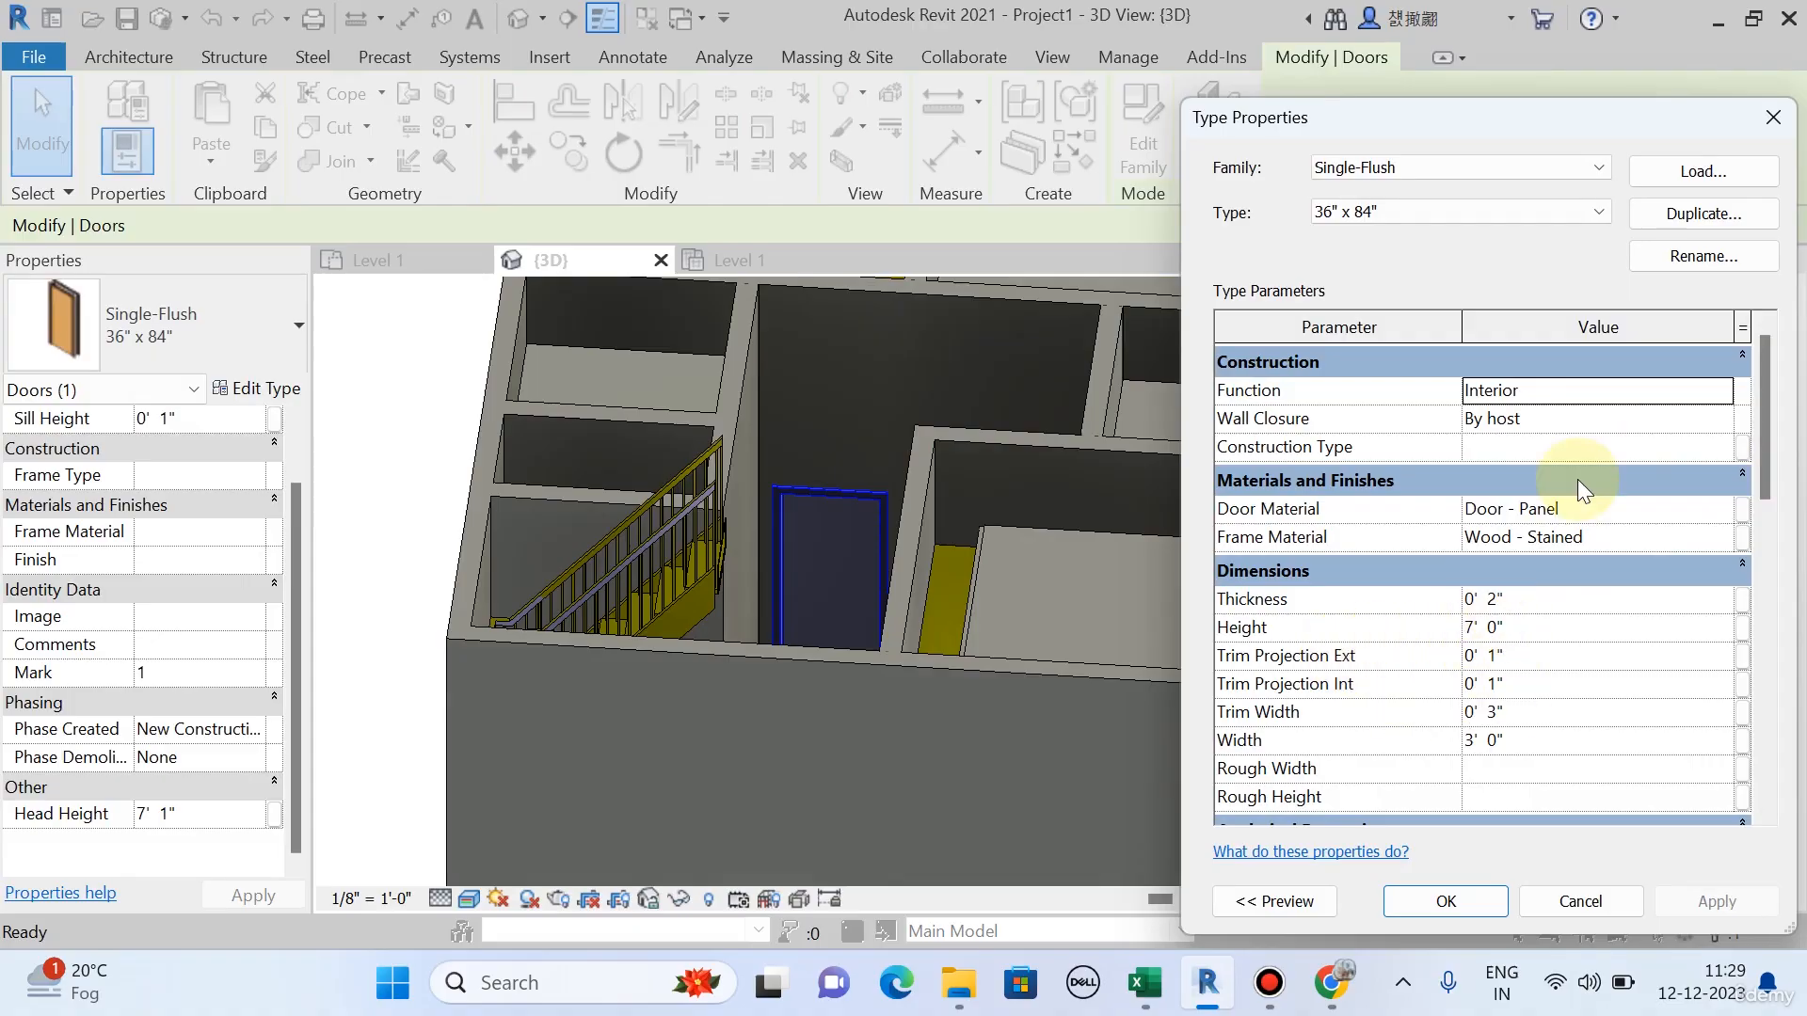
click(1774, 116)
key(Escape)
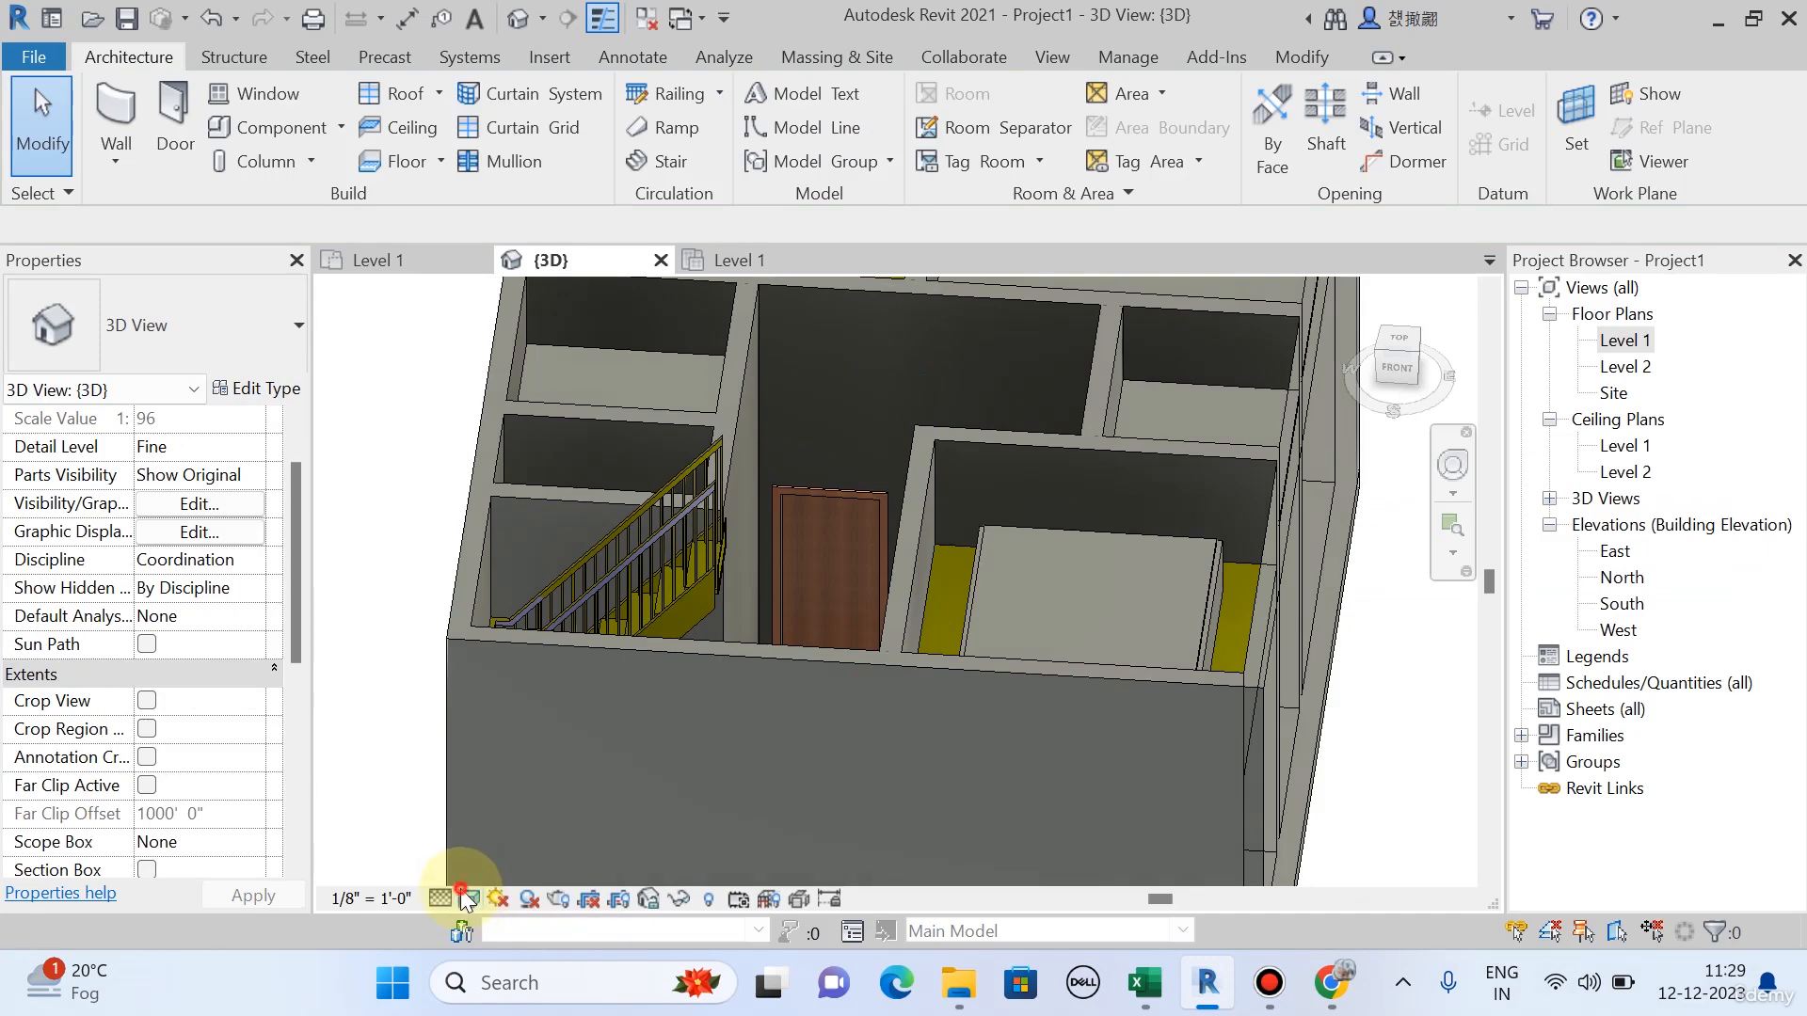
Return the 3D view to the Shaded visual style.
click(468, 899)
click(506, 821)
scroll(817, 500, up, 5)
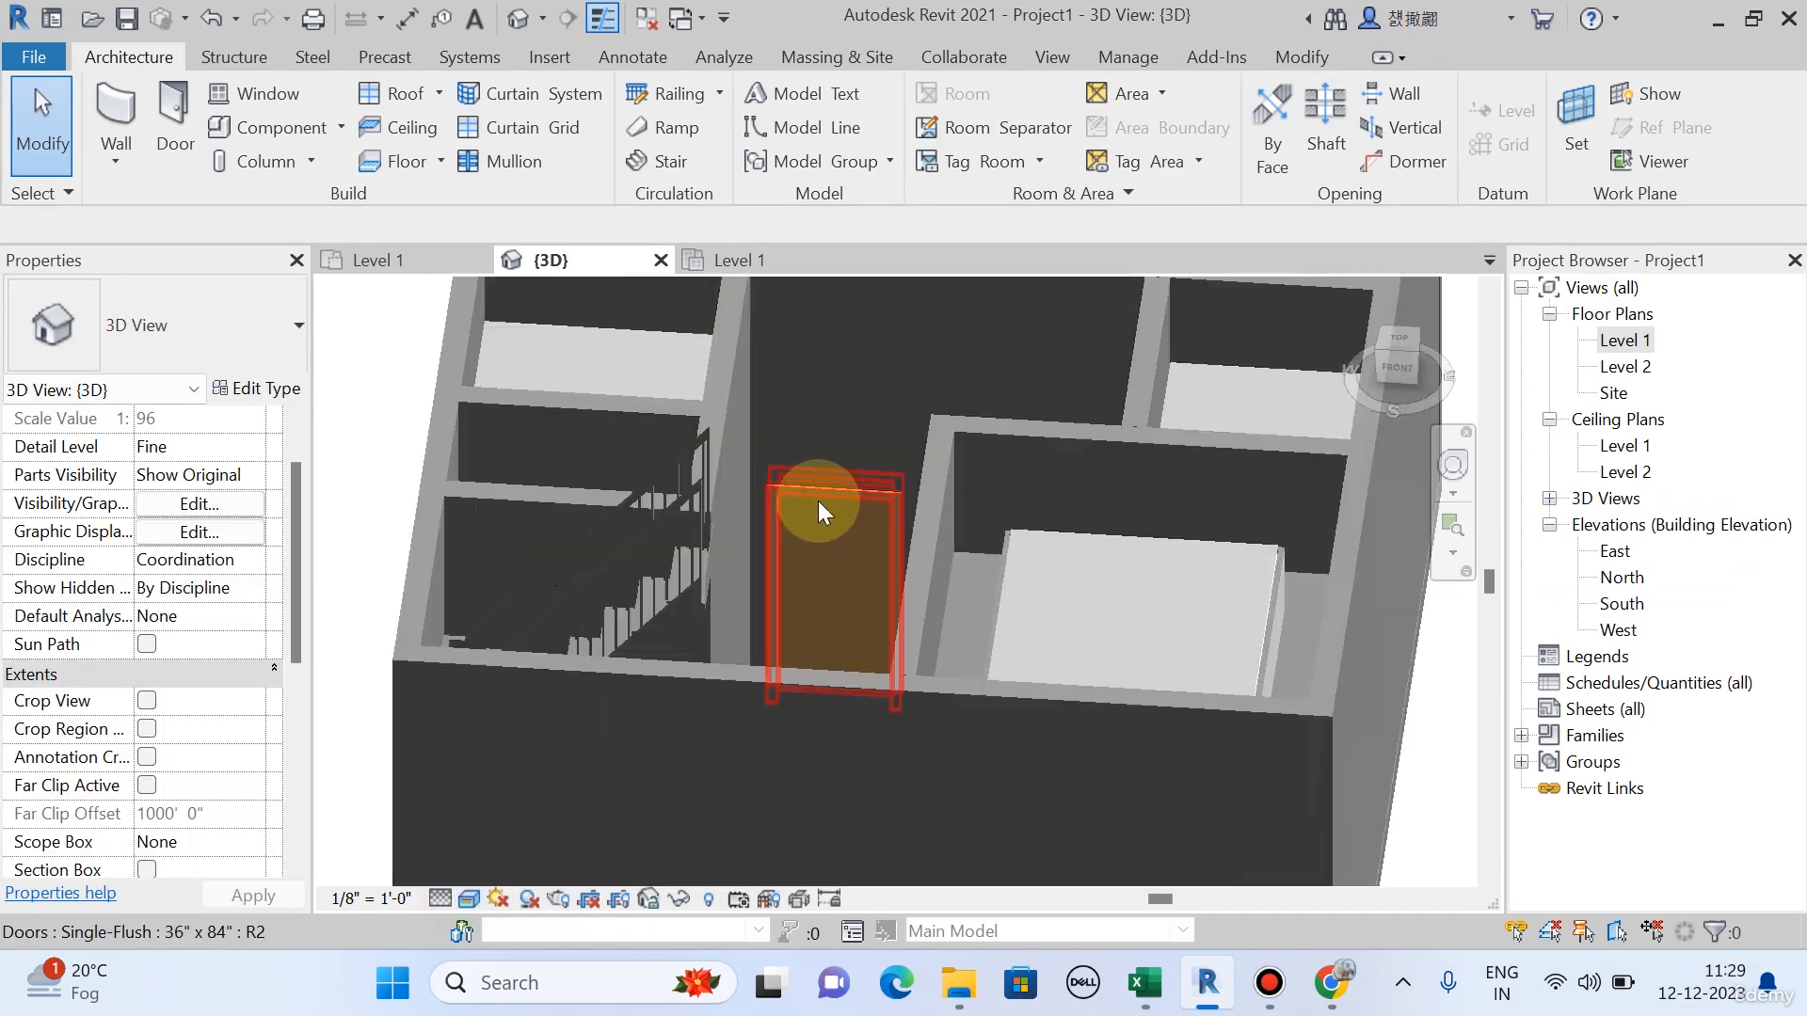
Review the dimensions in the hall door's type properties.
click(823, 505)
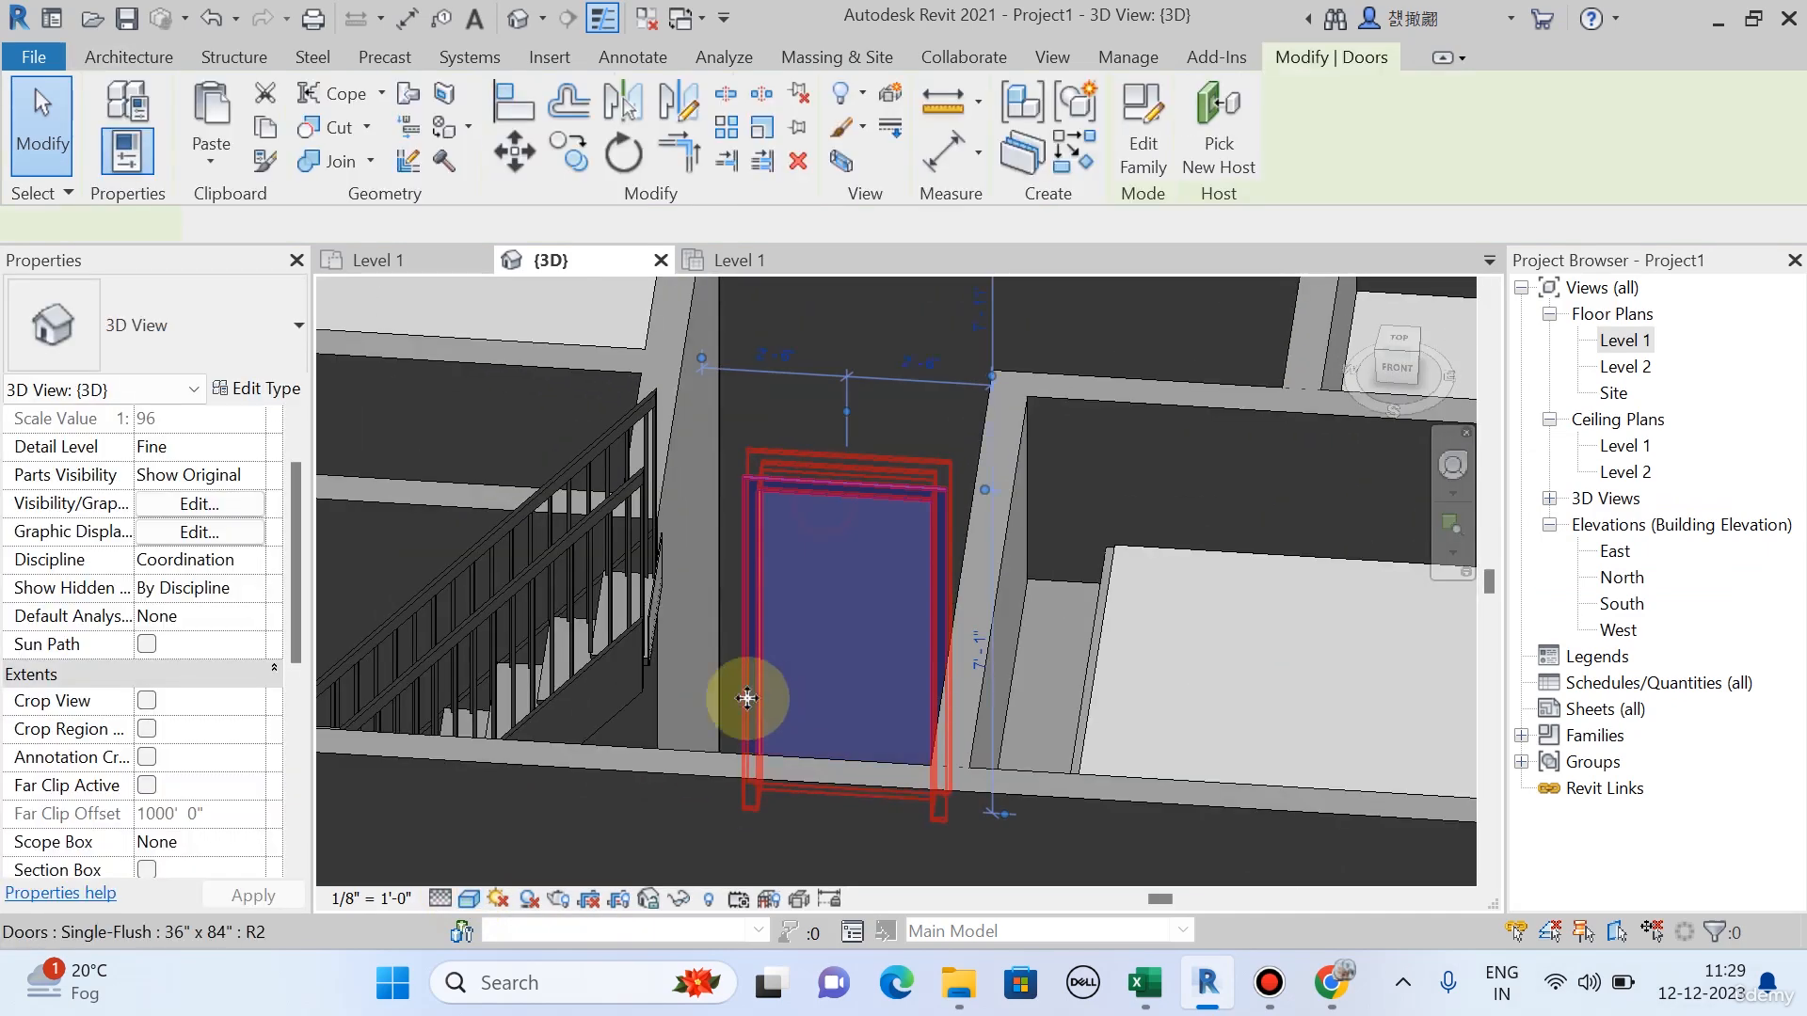
click(252, 390)
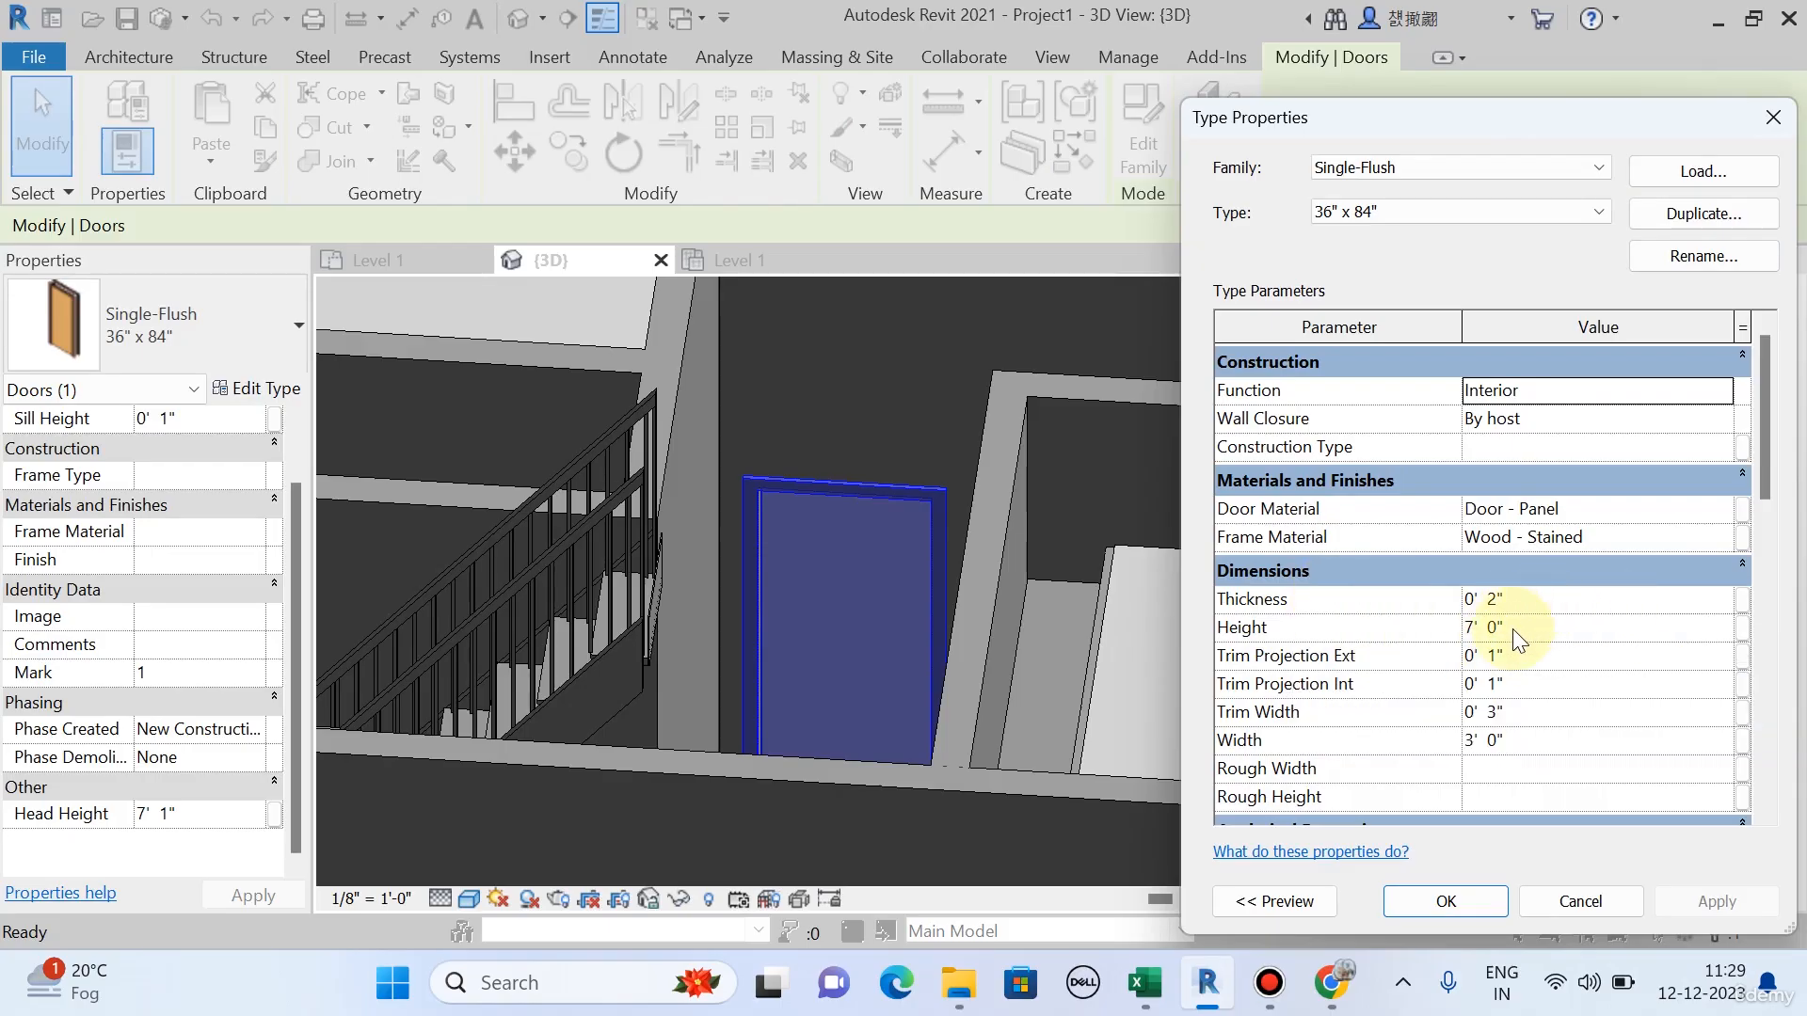
click(1773, 117)
scroll(1031, 595, down, 2)
key(Escape)
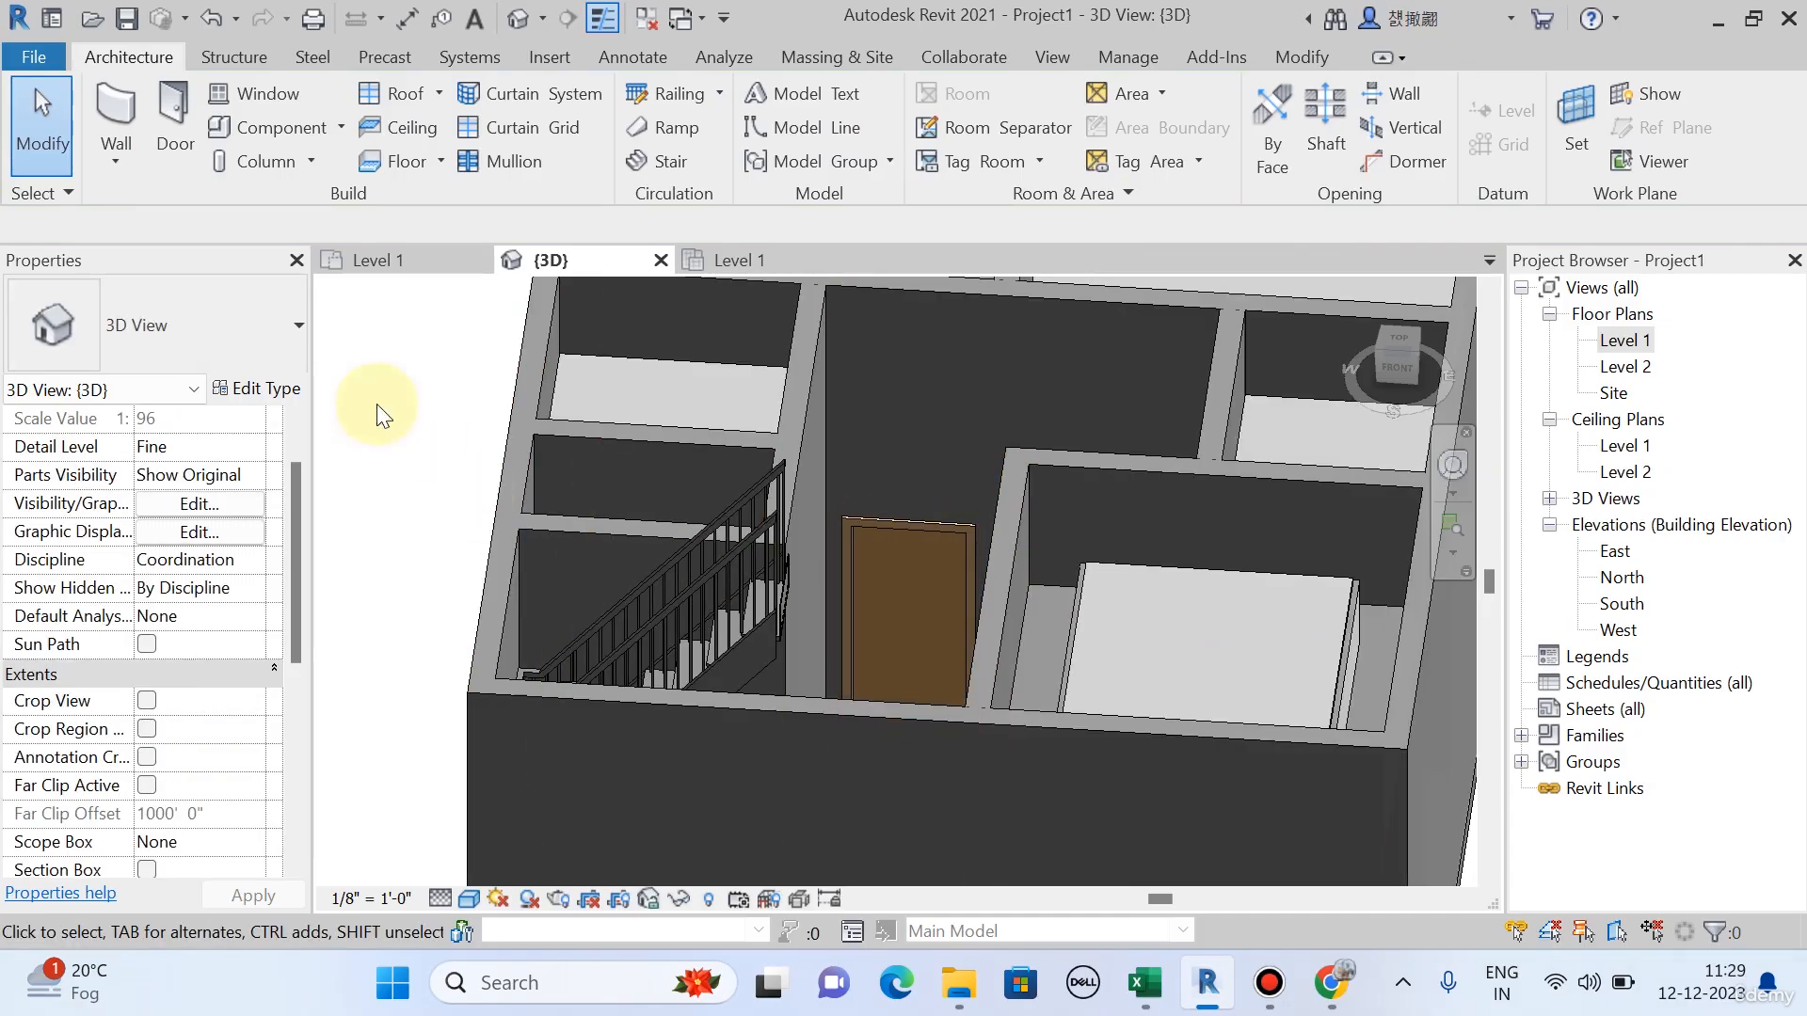
click(177, 165)
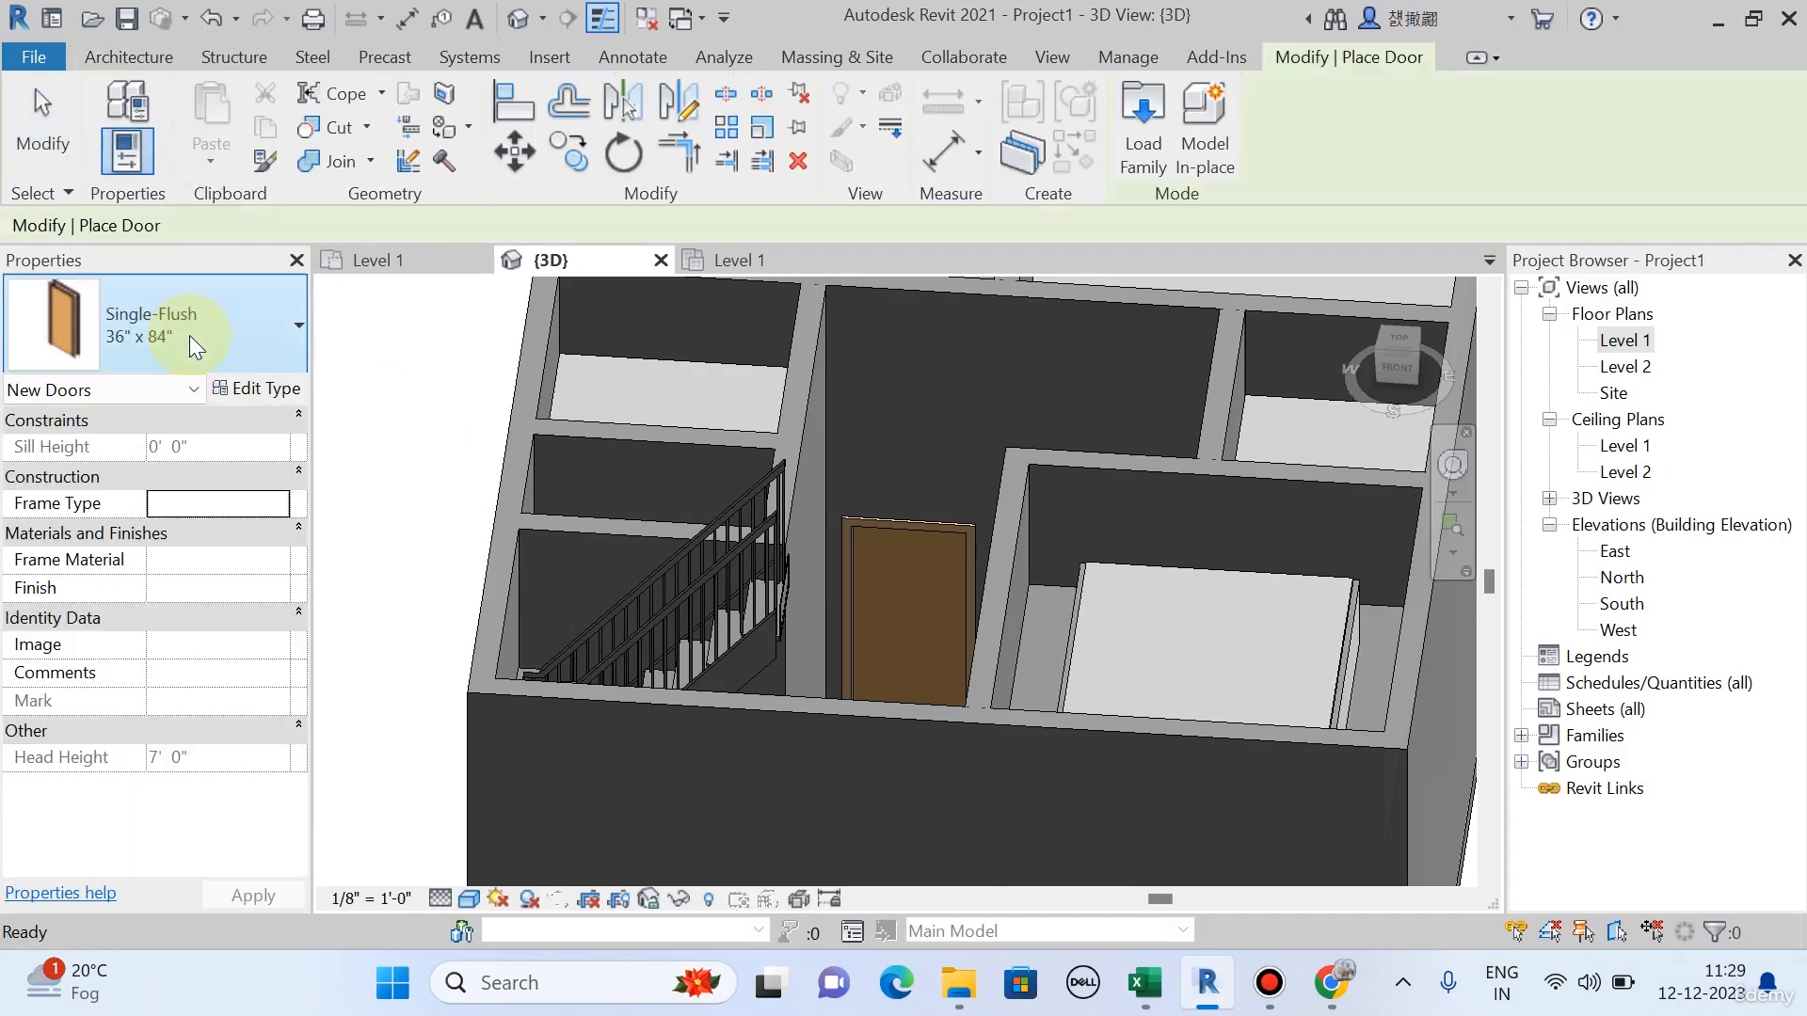
click(194, 348)
key(Escape)
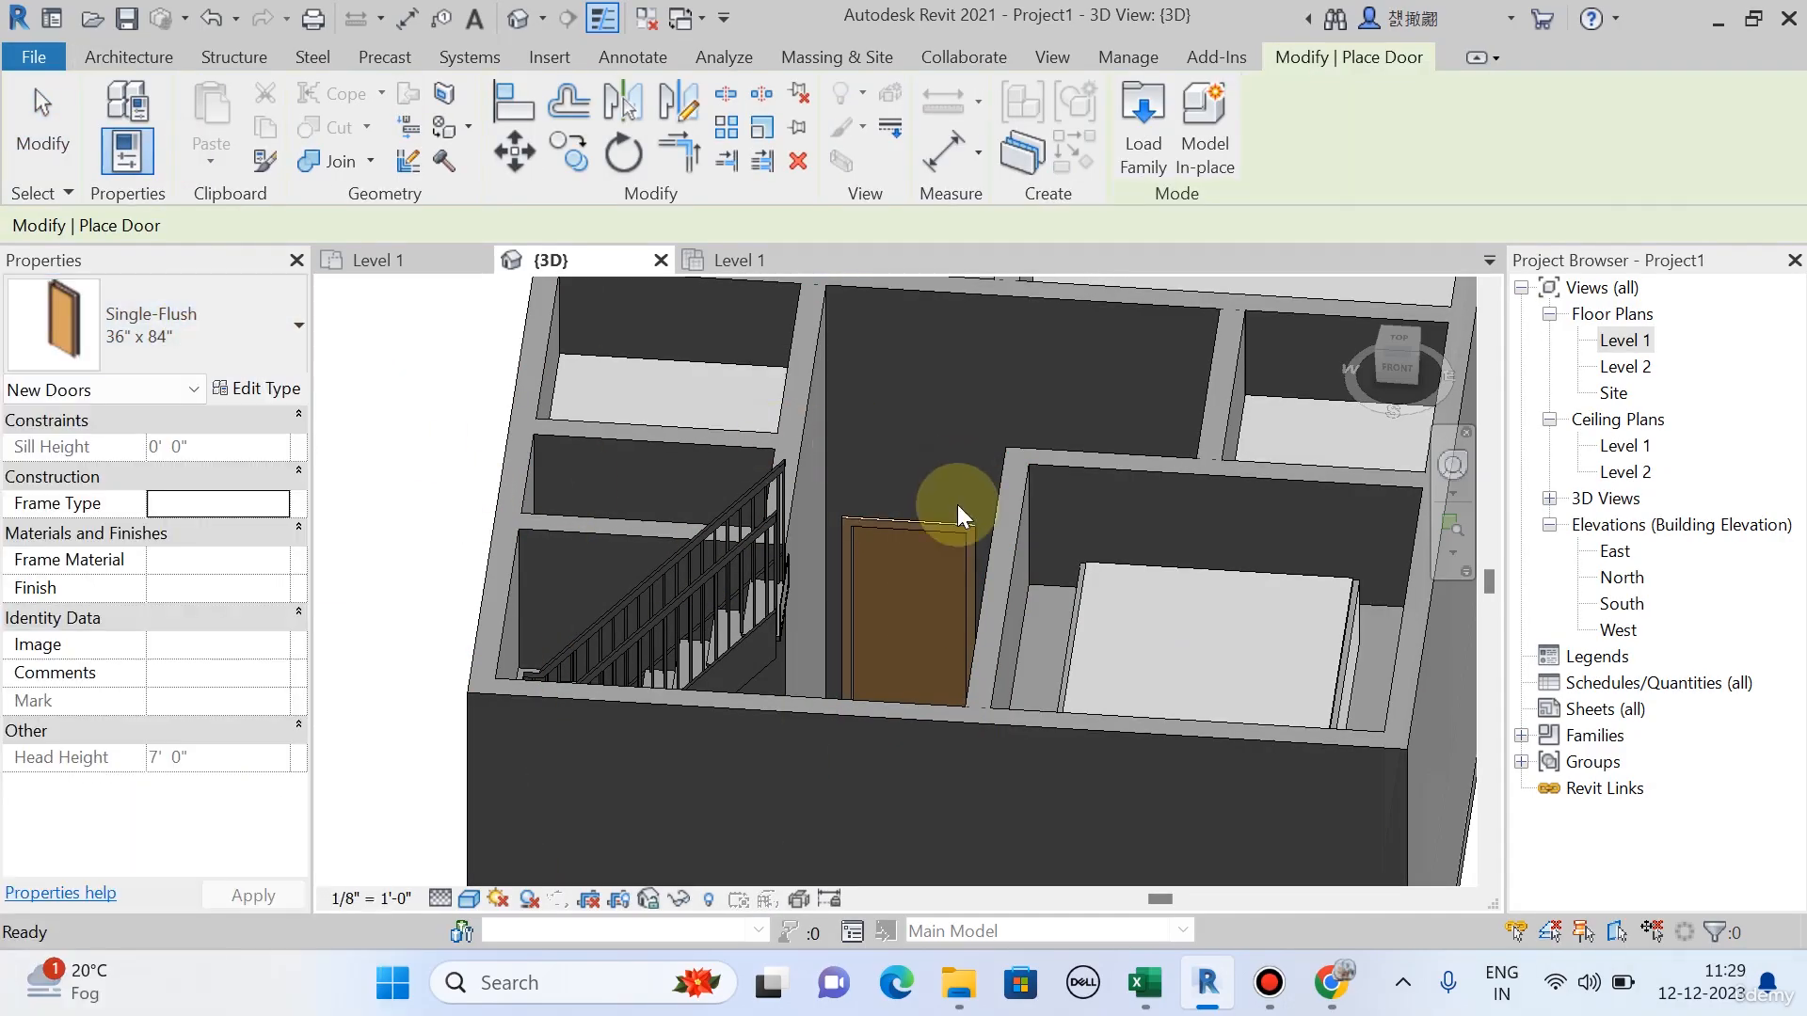
key(Escape)
Set the height of the hall door's type to 9'.
click(894, 523)
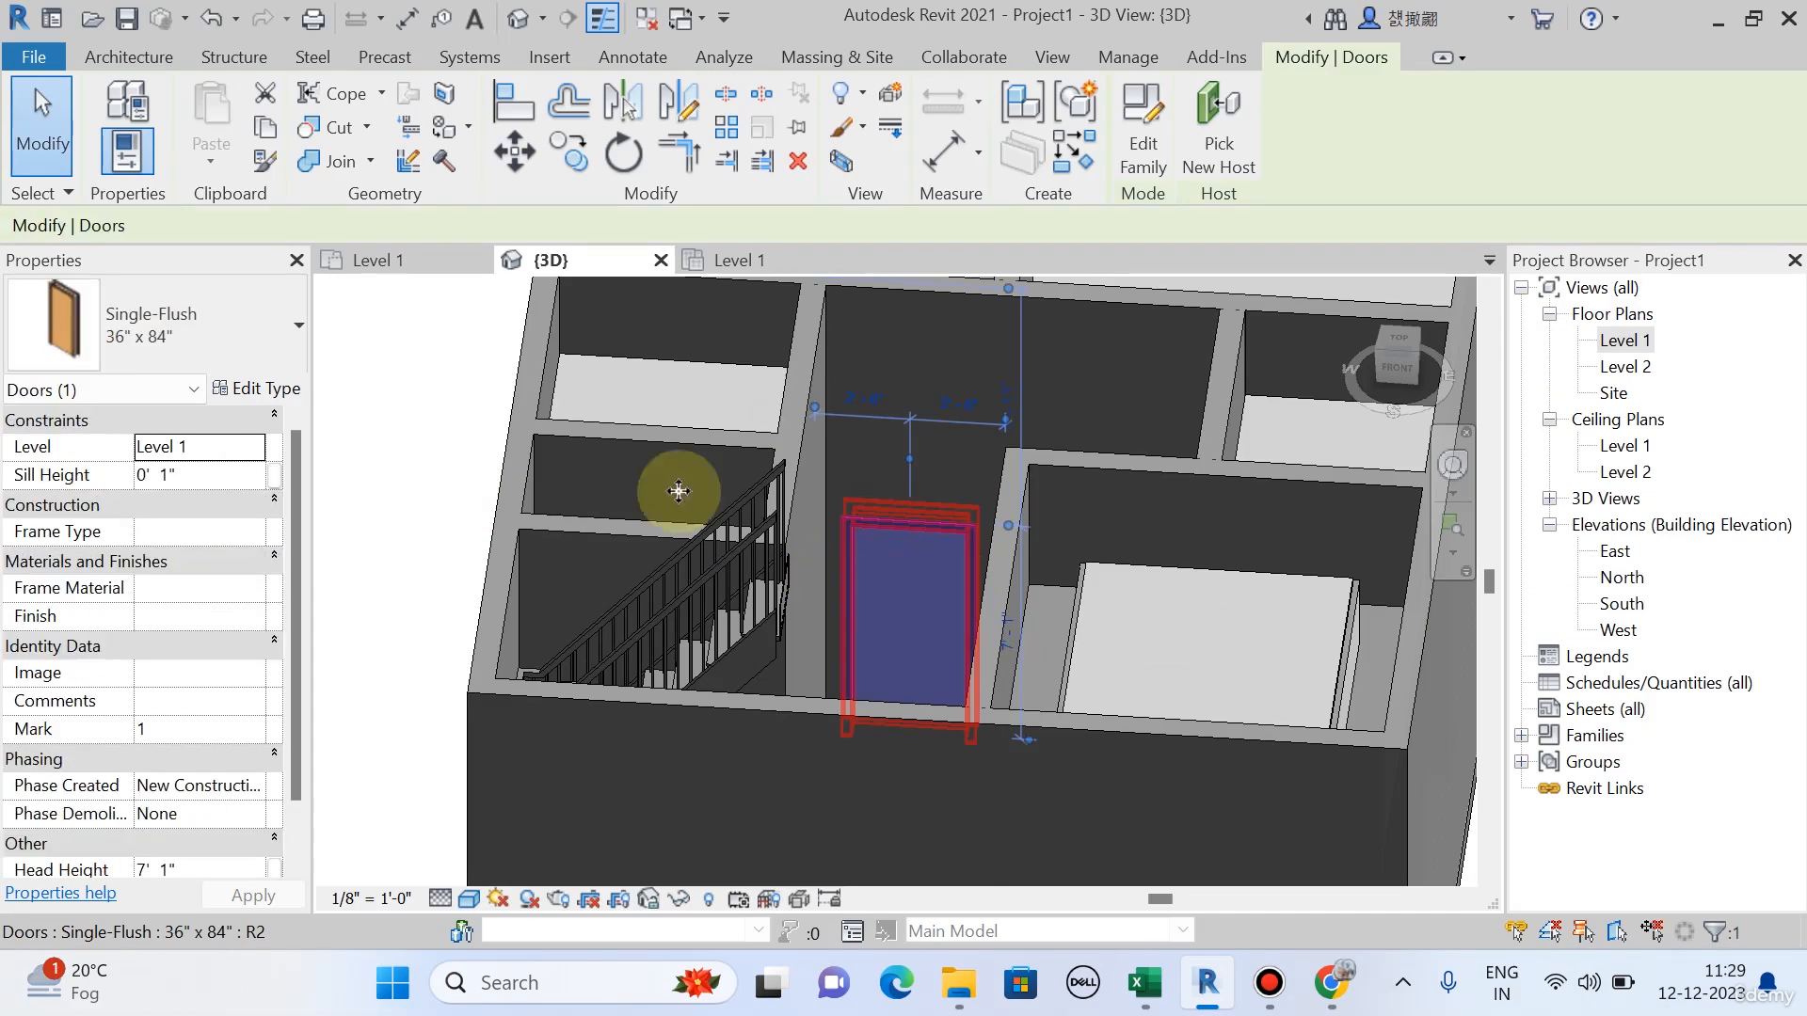
click(266, 389)
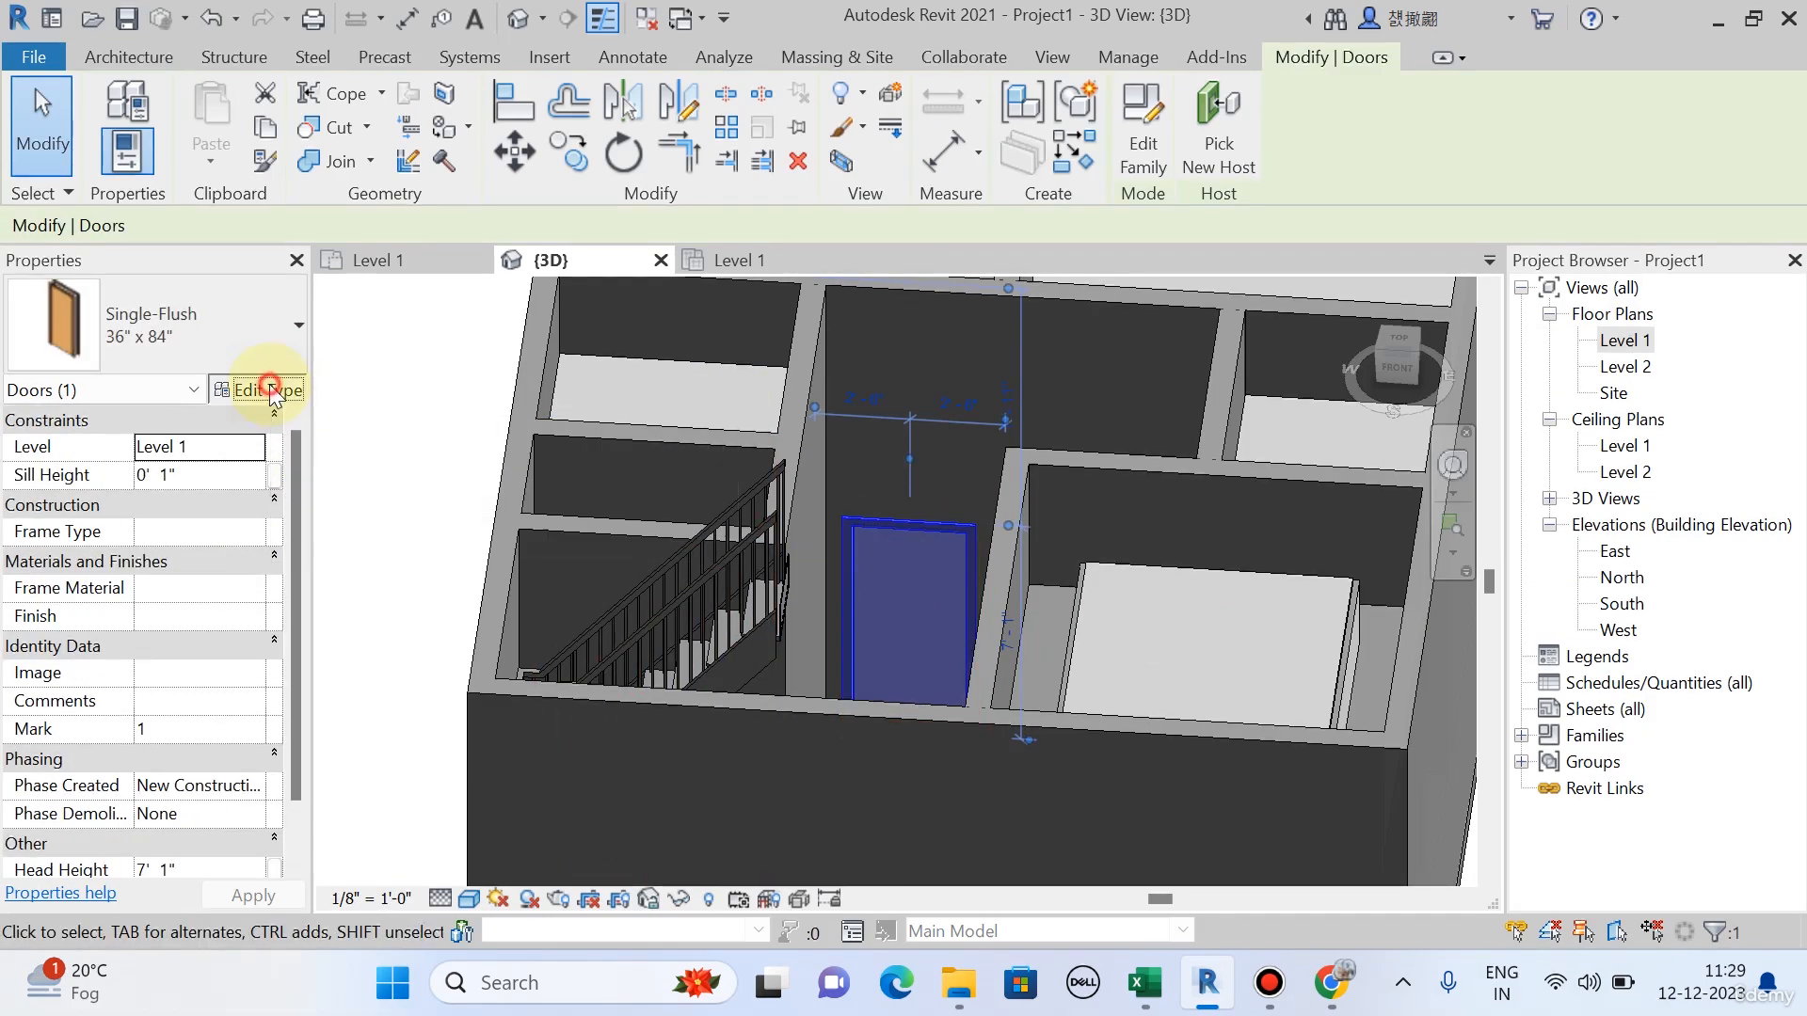
click(1527, 631)
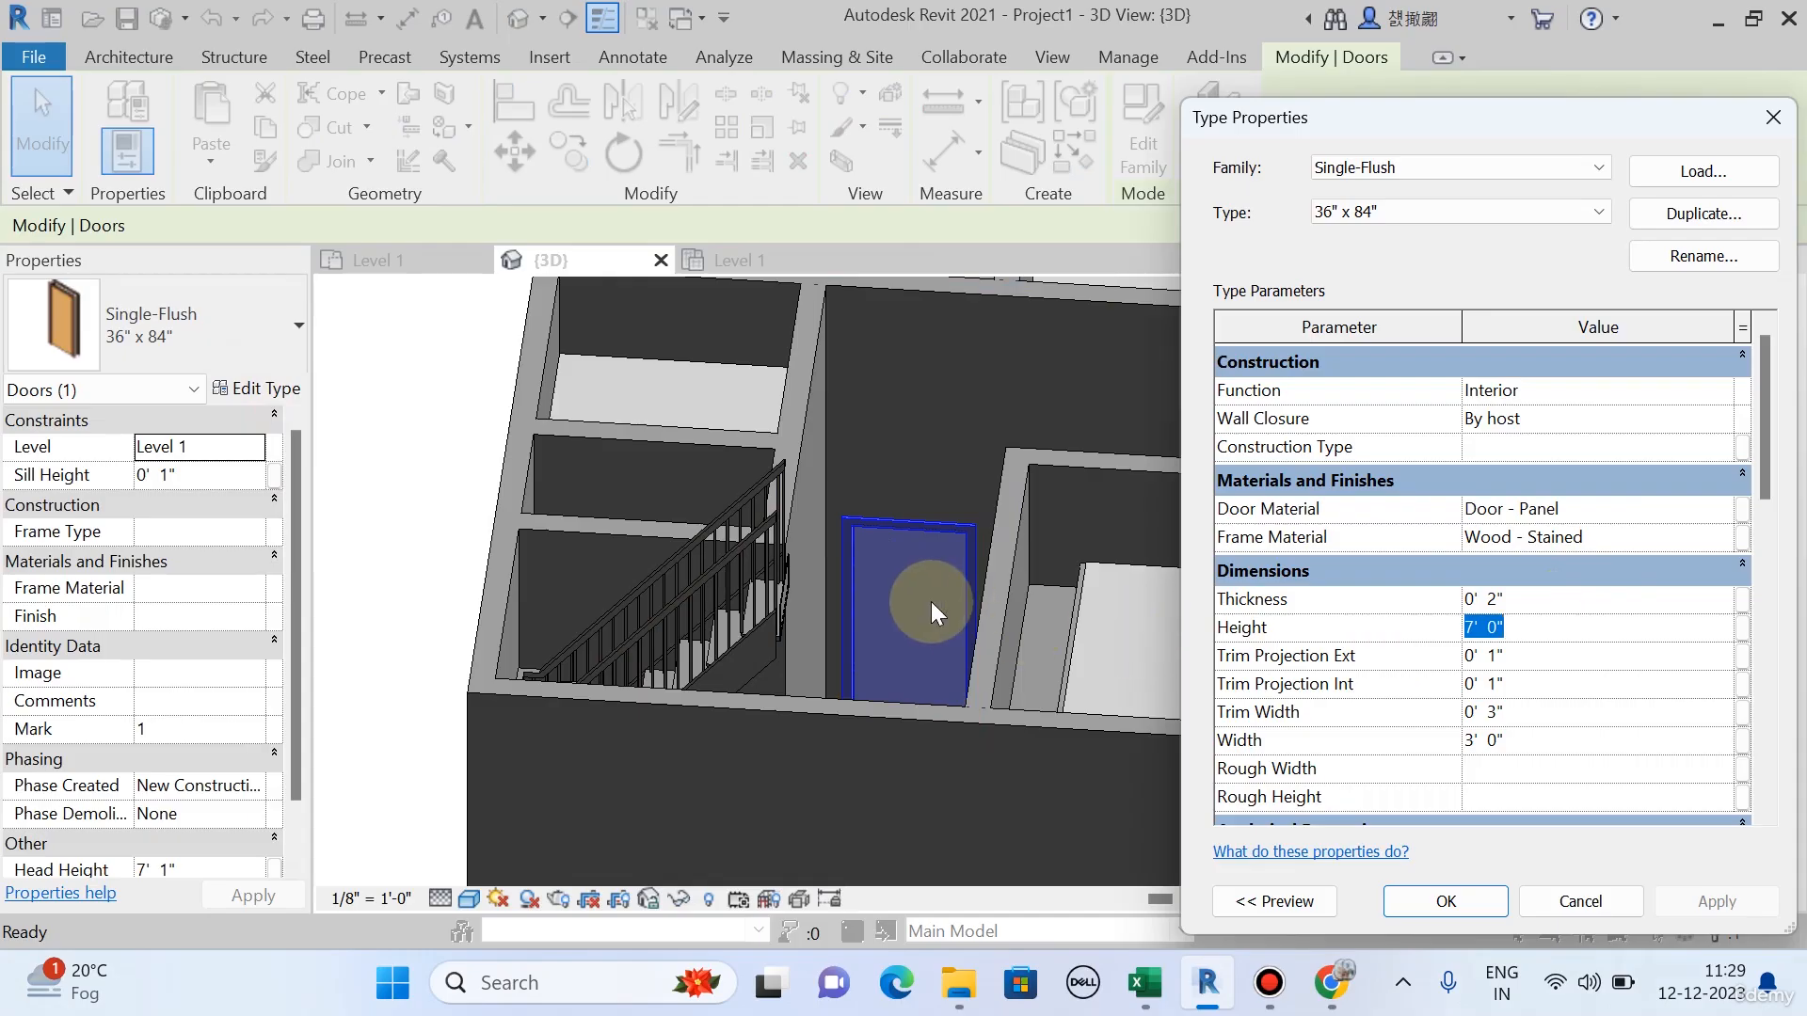
text(9)
click(1717, 888)
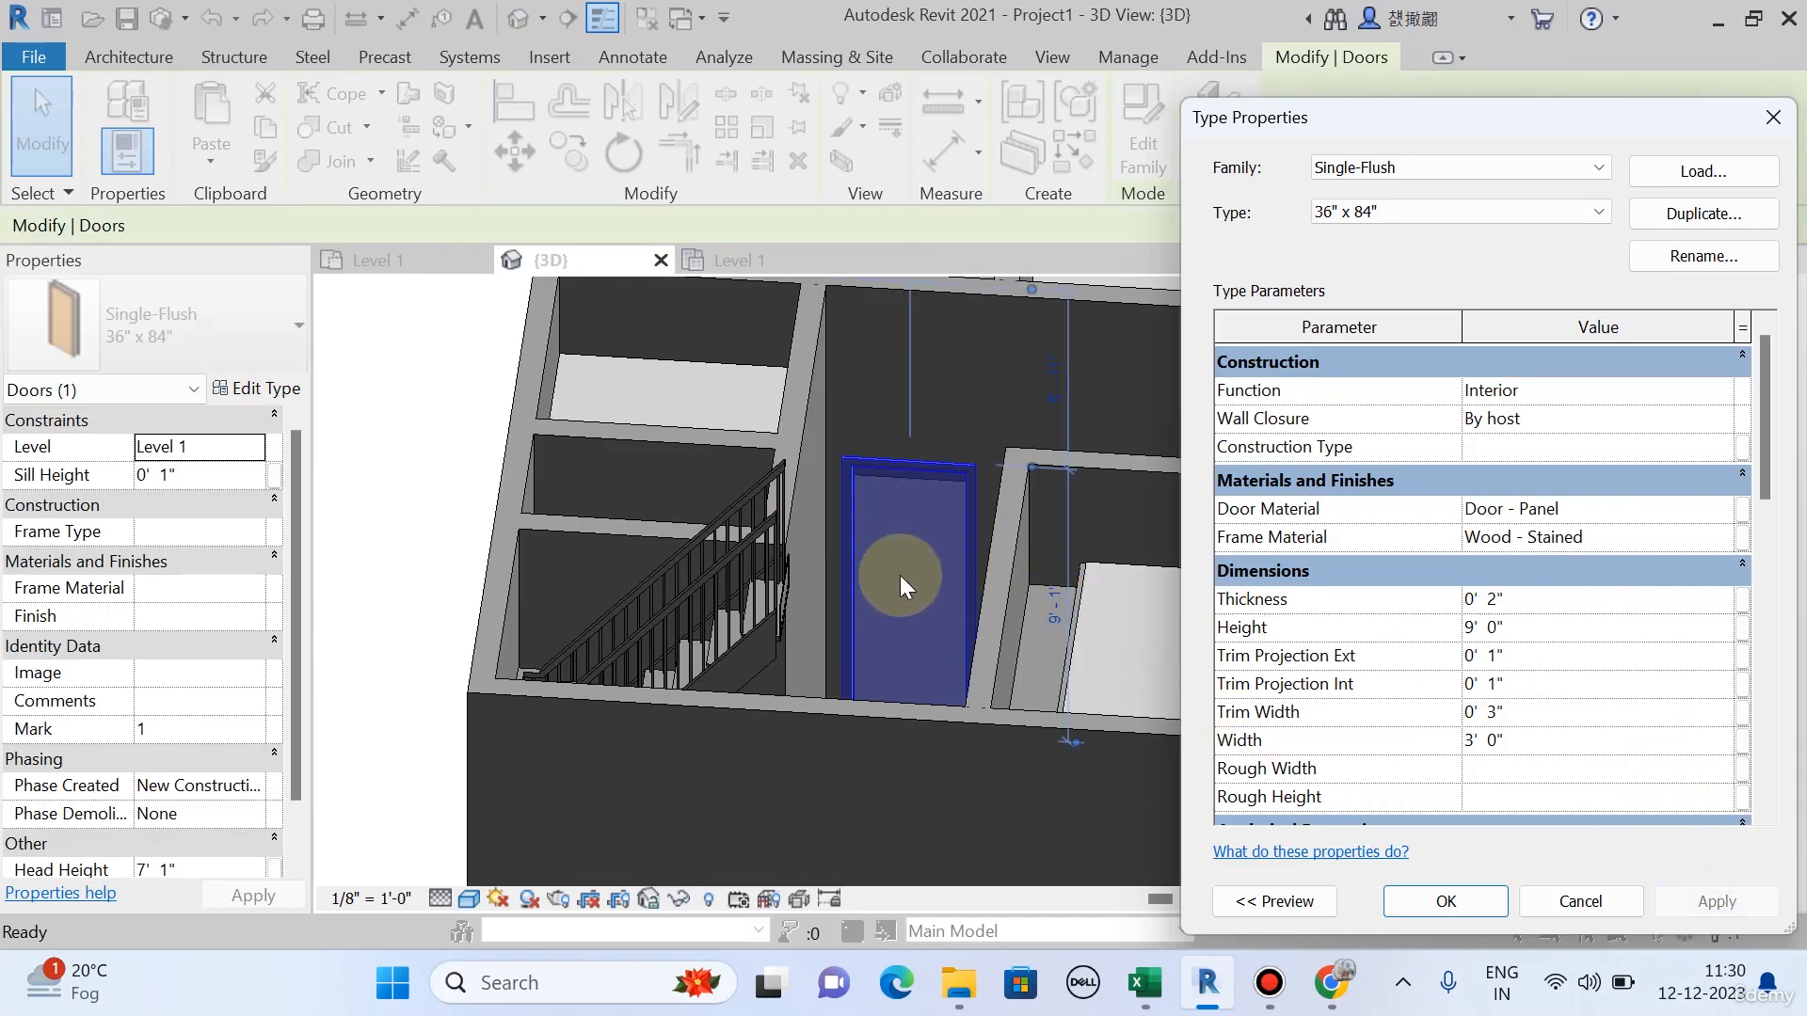
Restore the hall door type's height to 7'.
click(1537, 602)
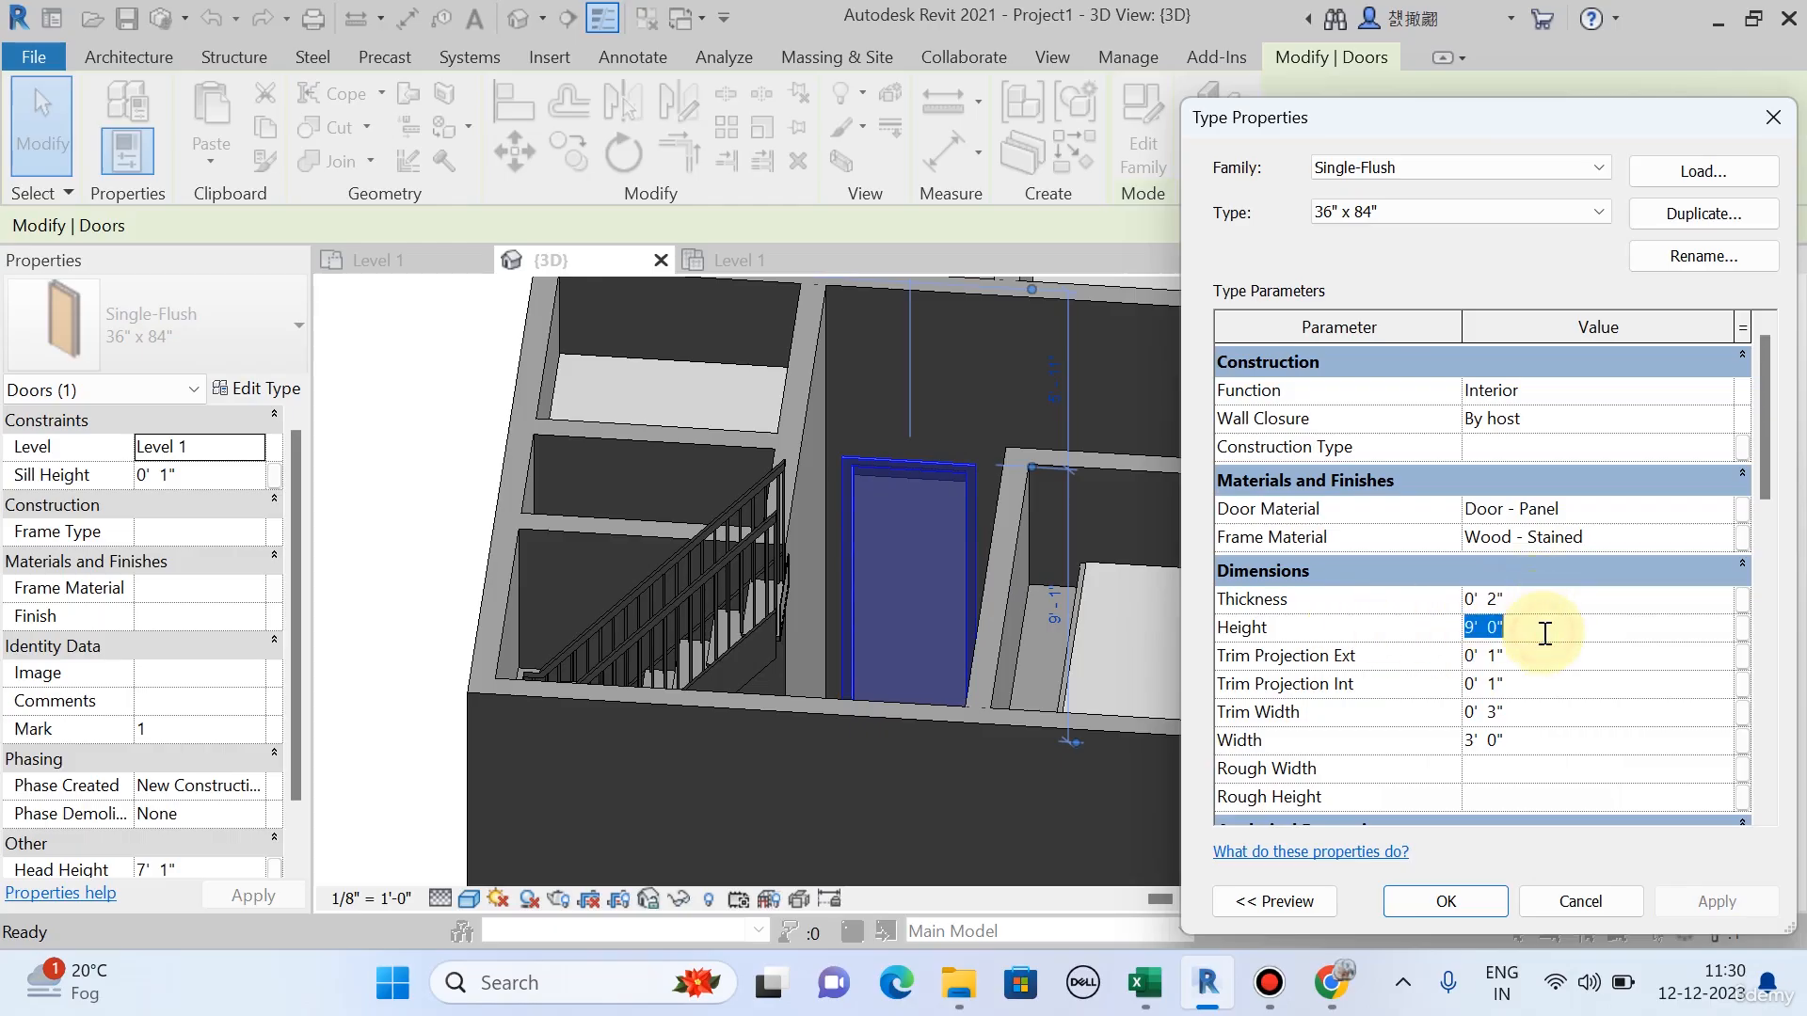
text(7)
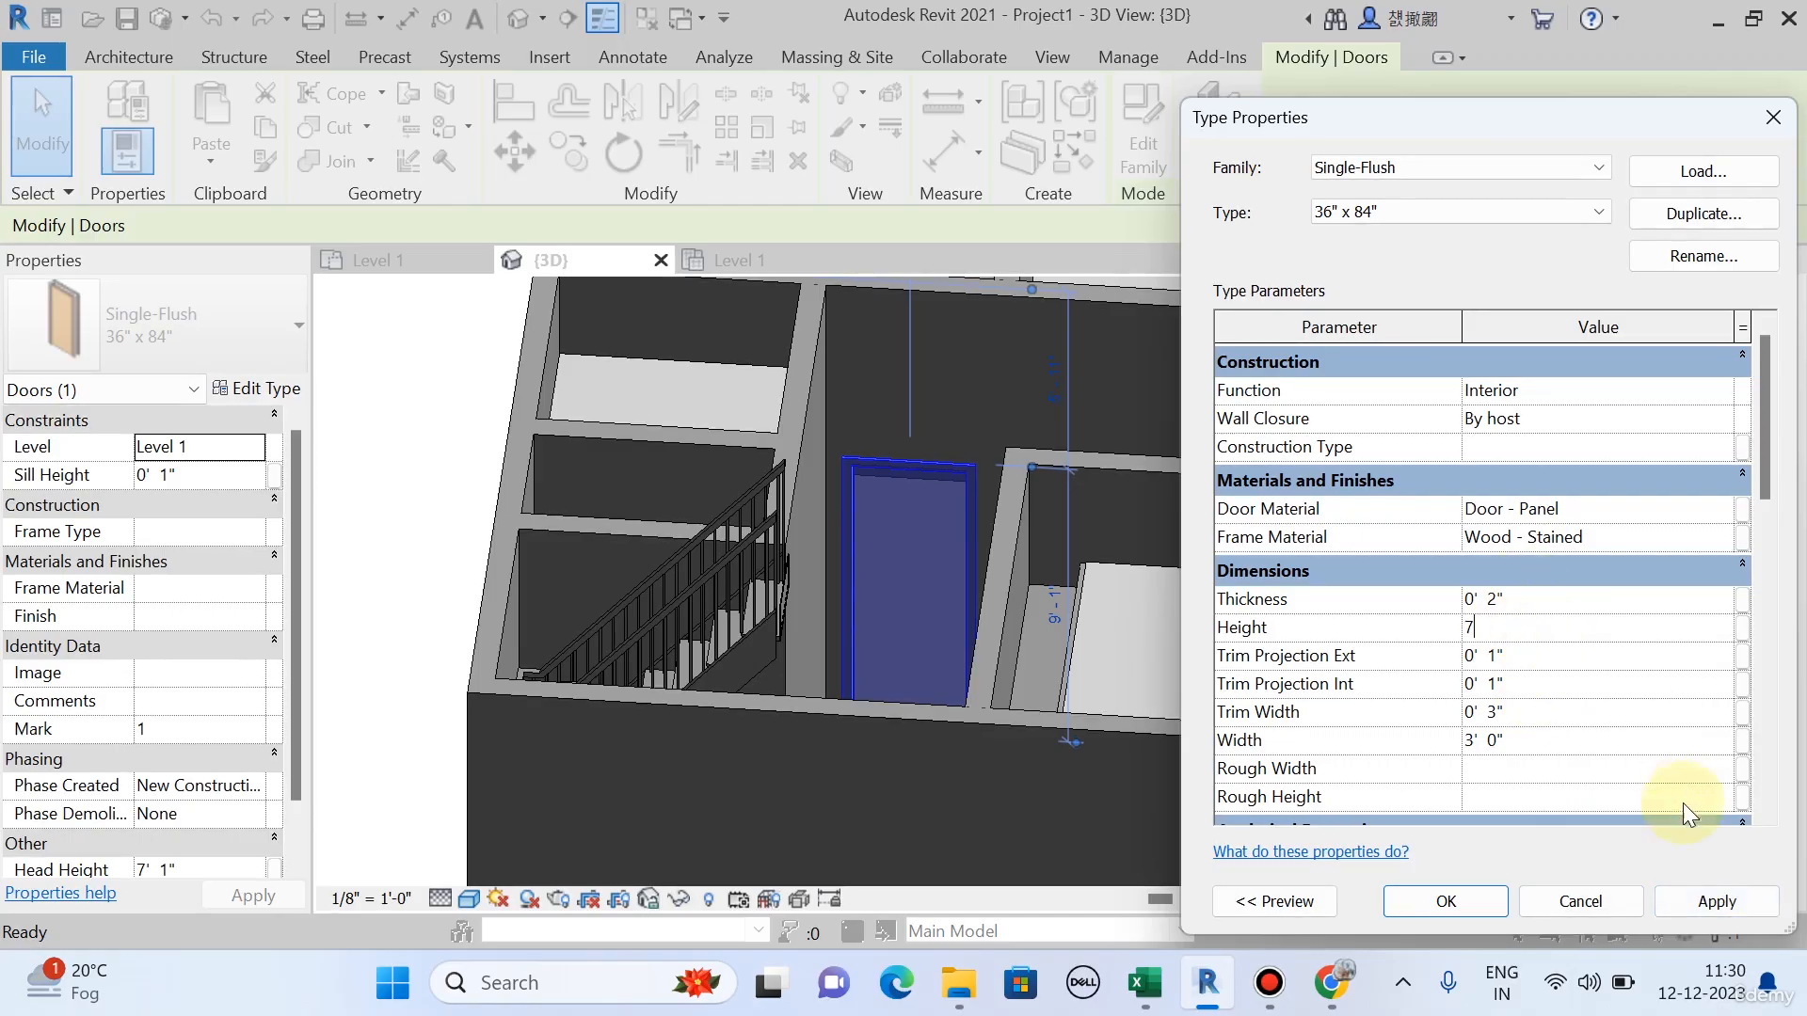
click(1717, 901)
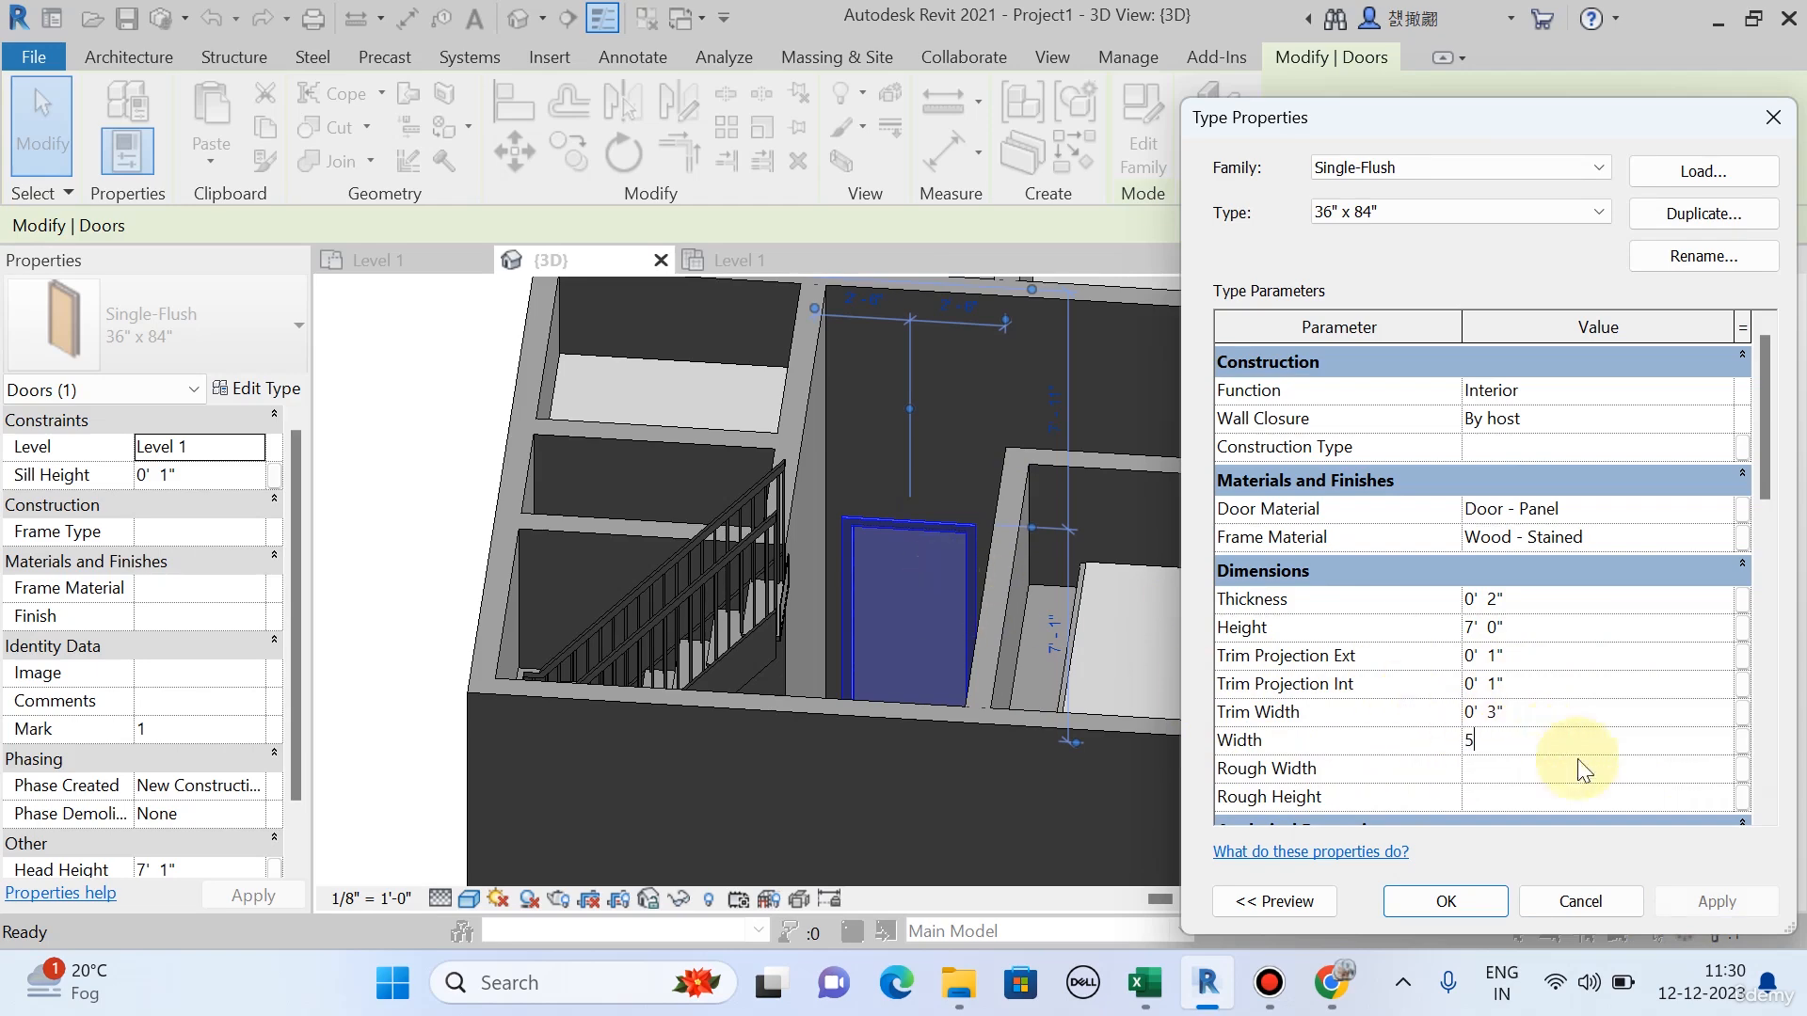
Try a width of 5' for the hall door's type and close its type properties.
click(1694, 904)
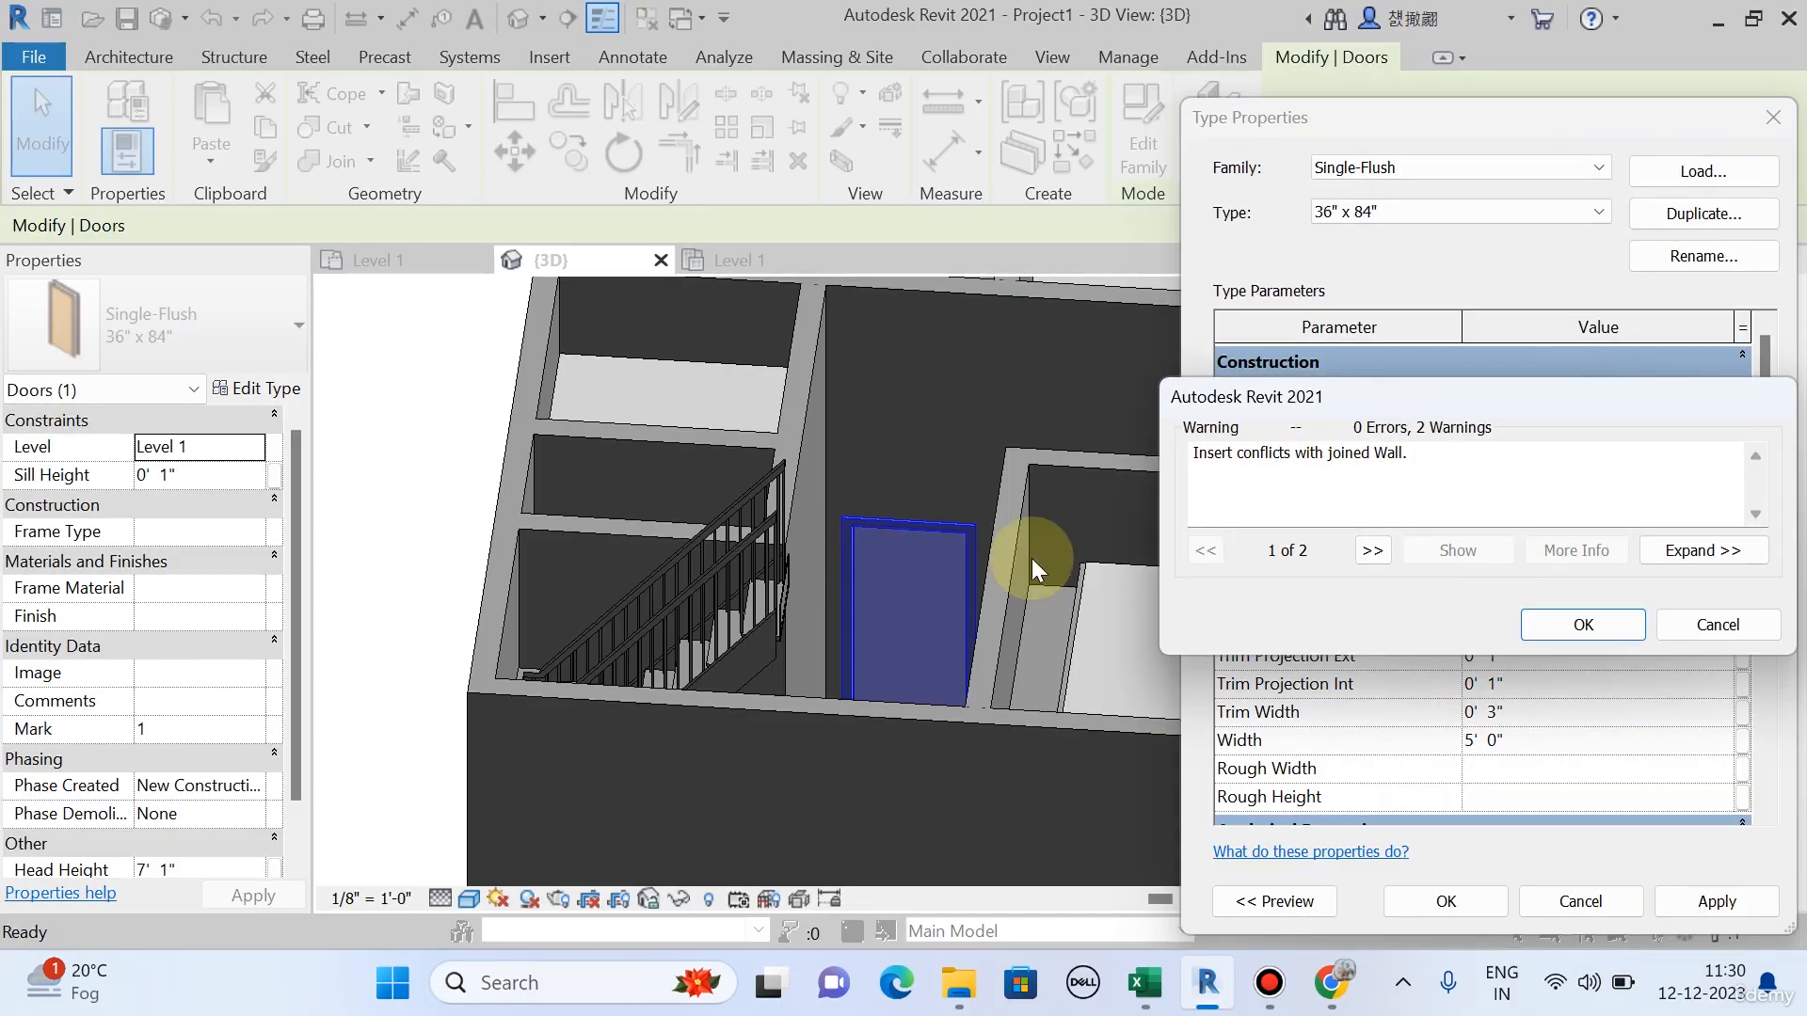
click(1596, 626)
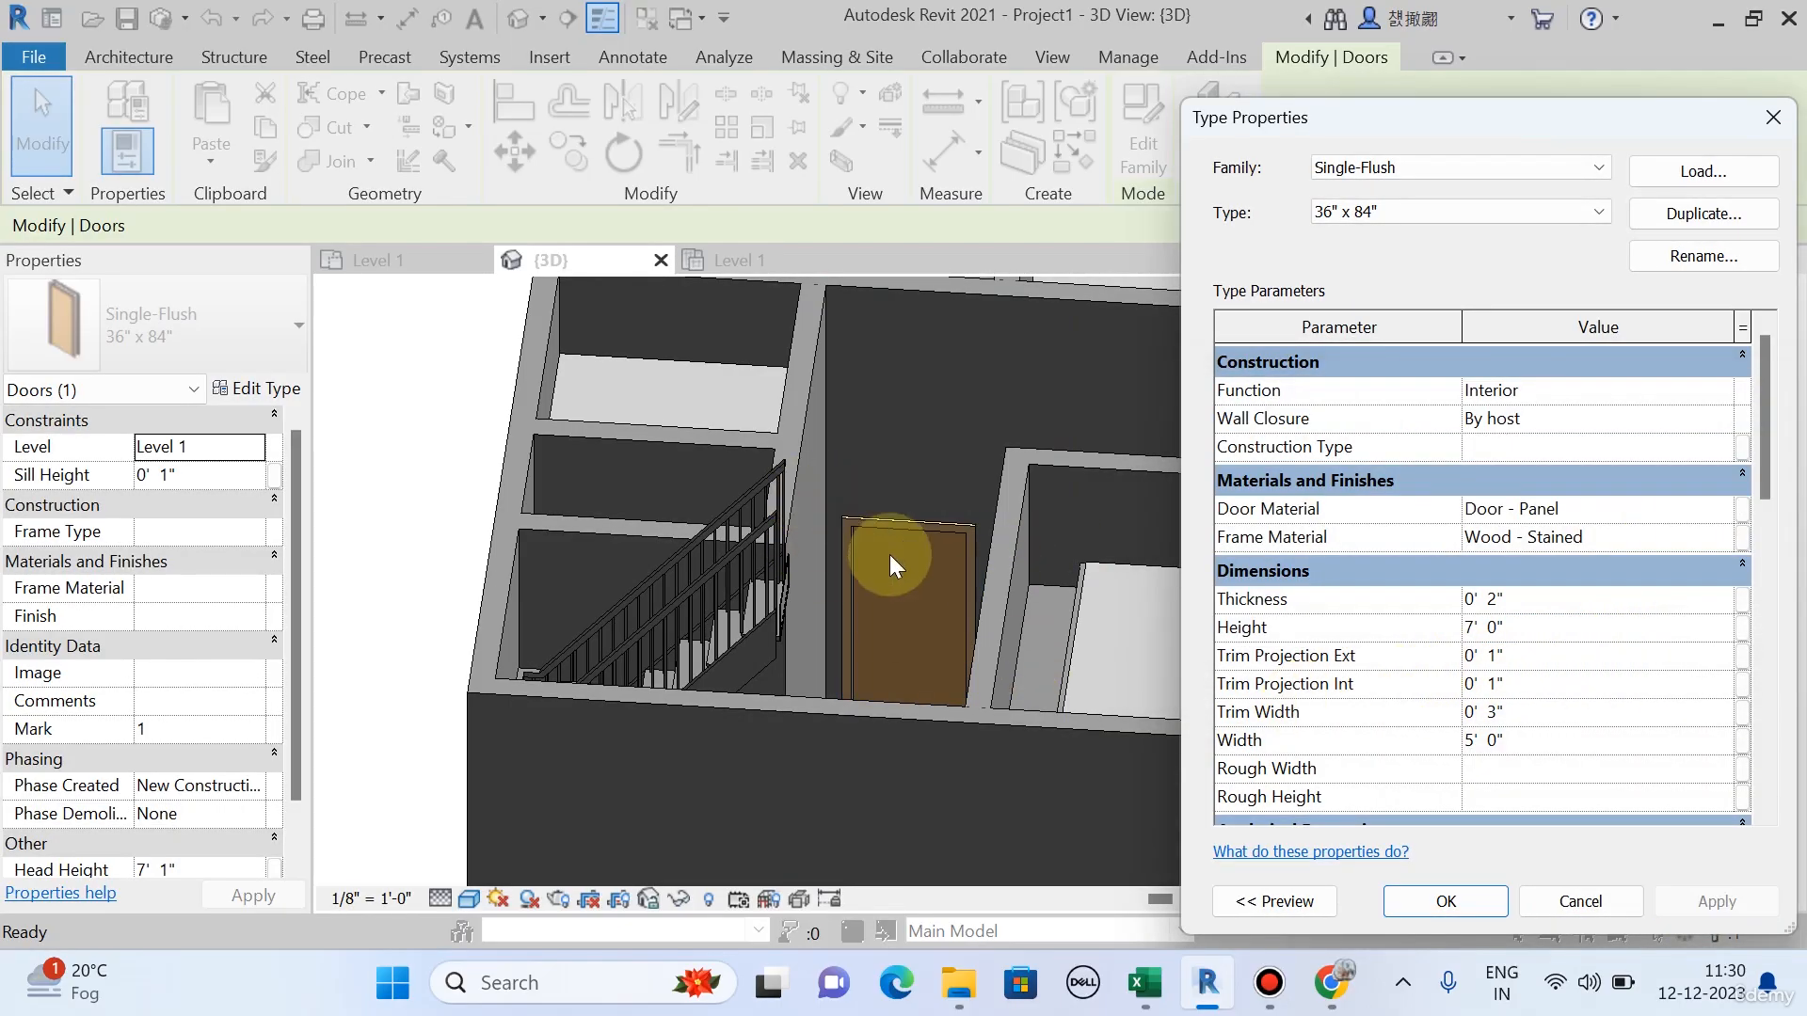
click(1774, 116)
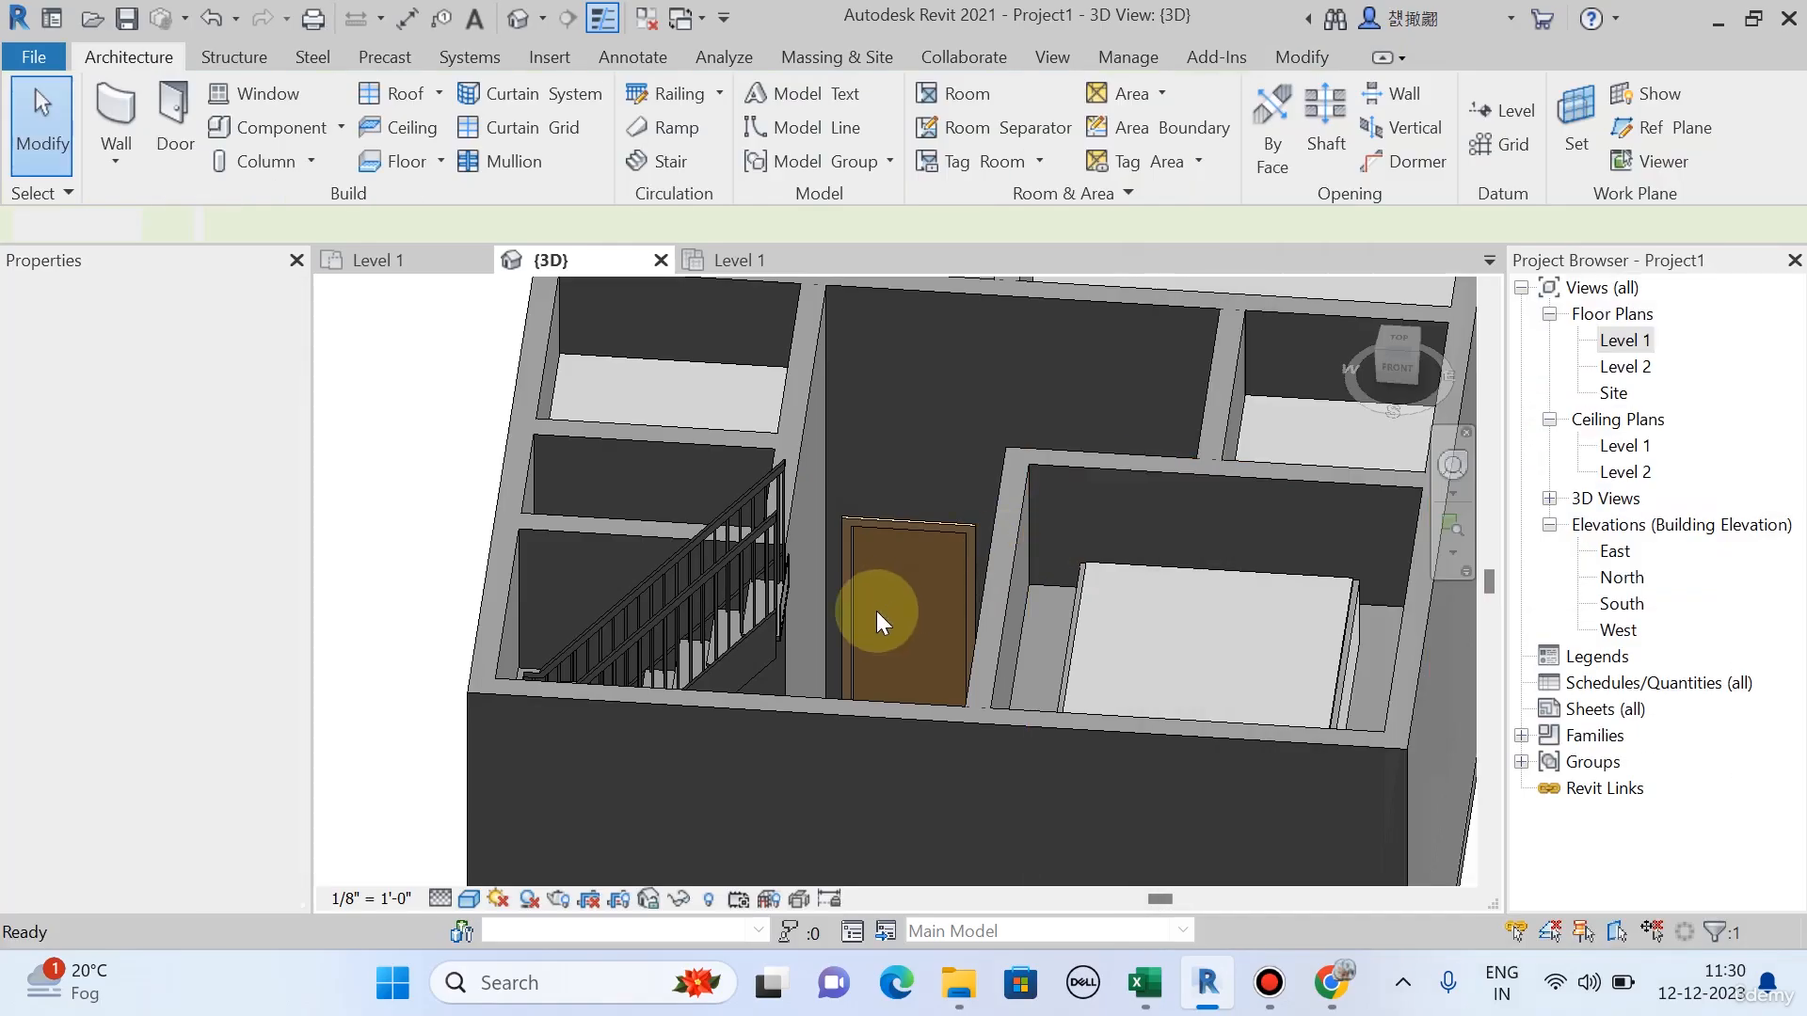
Look at the hall door from another angle in 3D and open the Level 1 floor plan around it.
scroll(877, 612, up, 3)
shift+middle_drag(928, 637, 974, 579)
scroll(990, 447, down, 1)
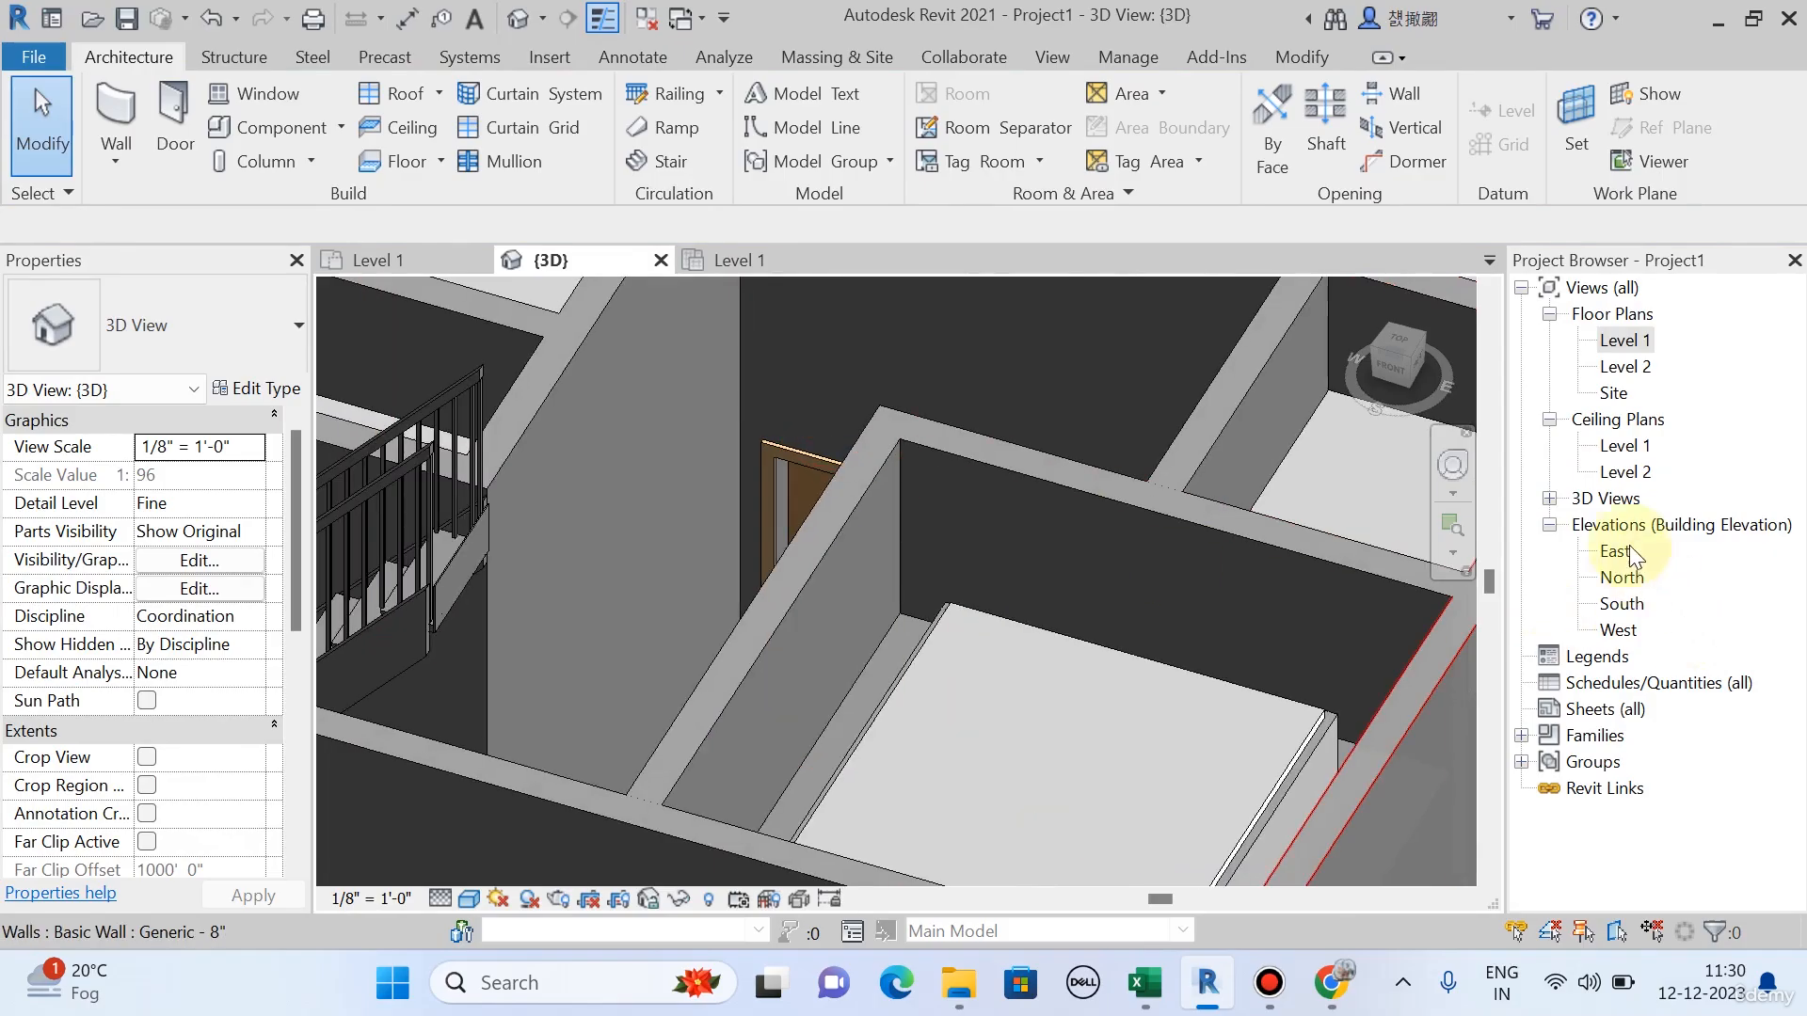
double_click(1627, 350)
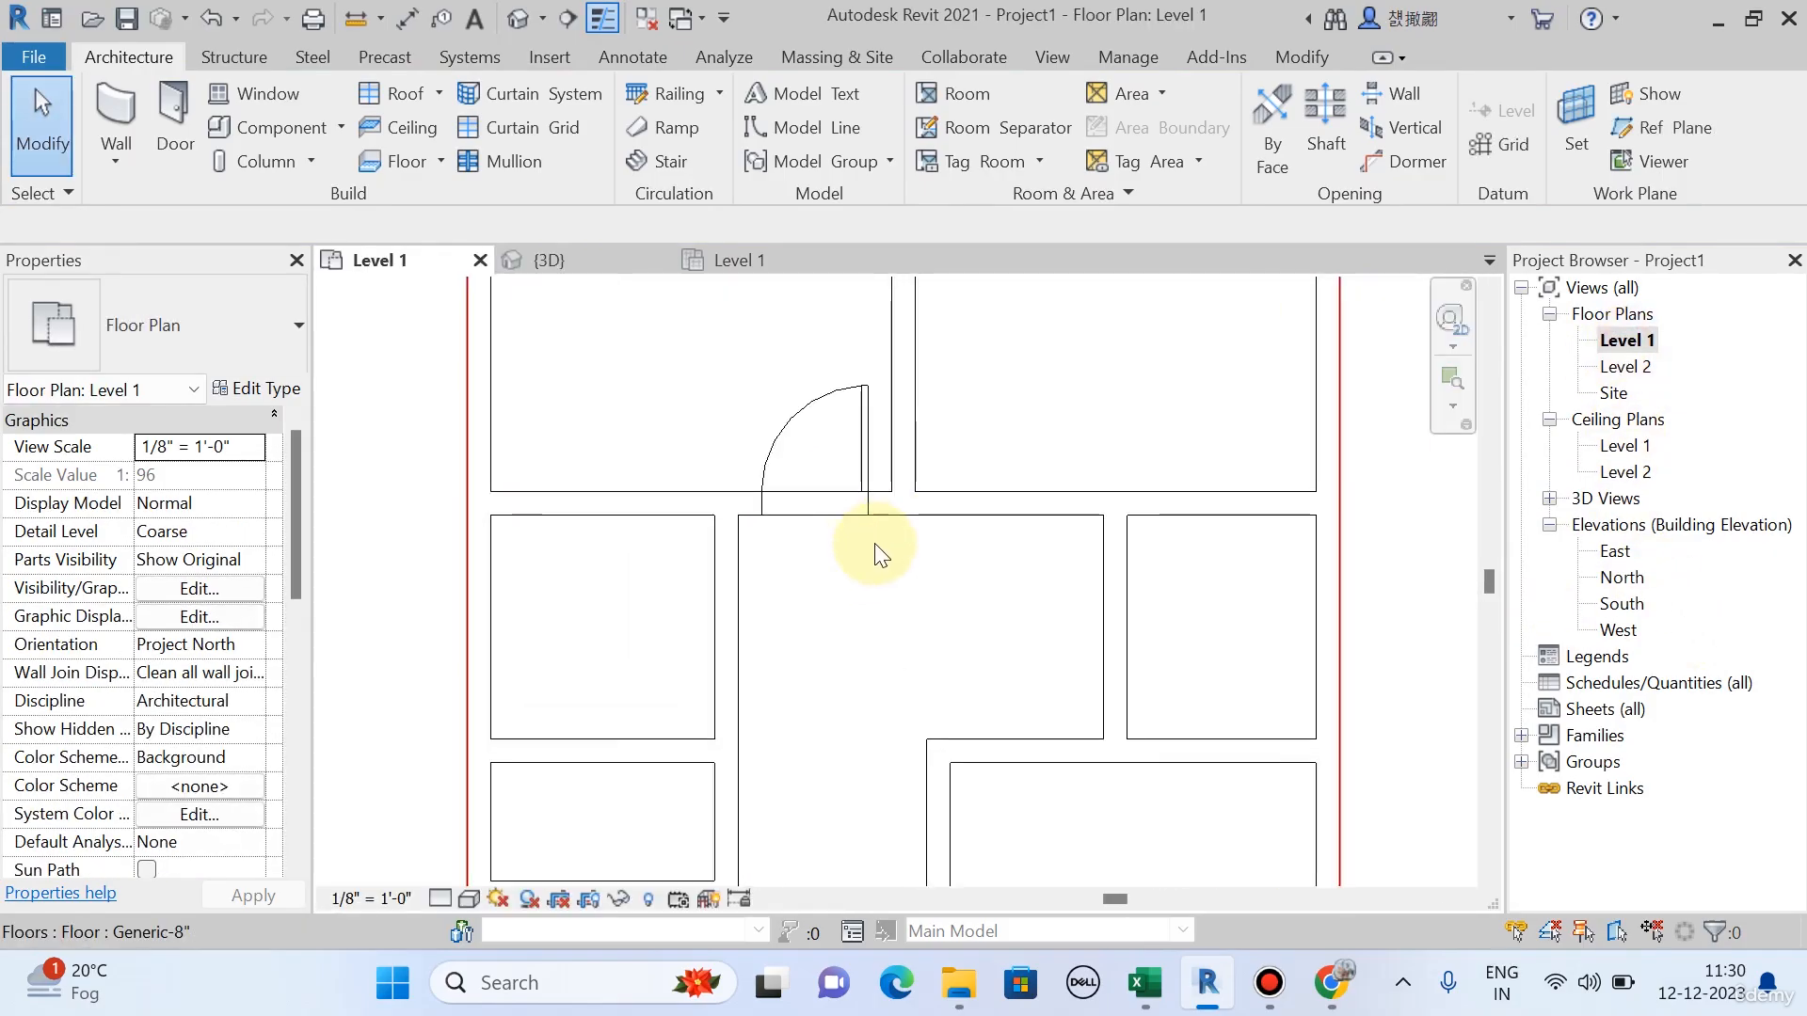
middle_drag(872, 545, 888, 603)
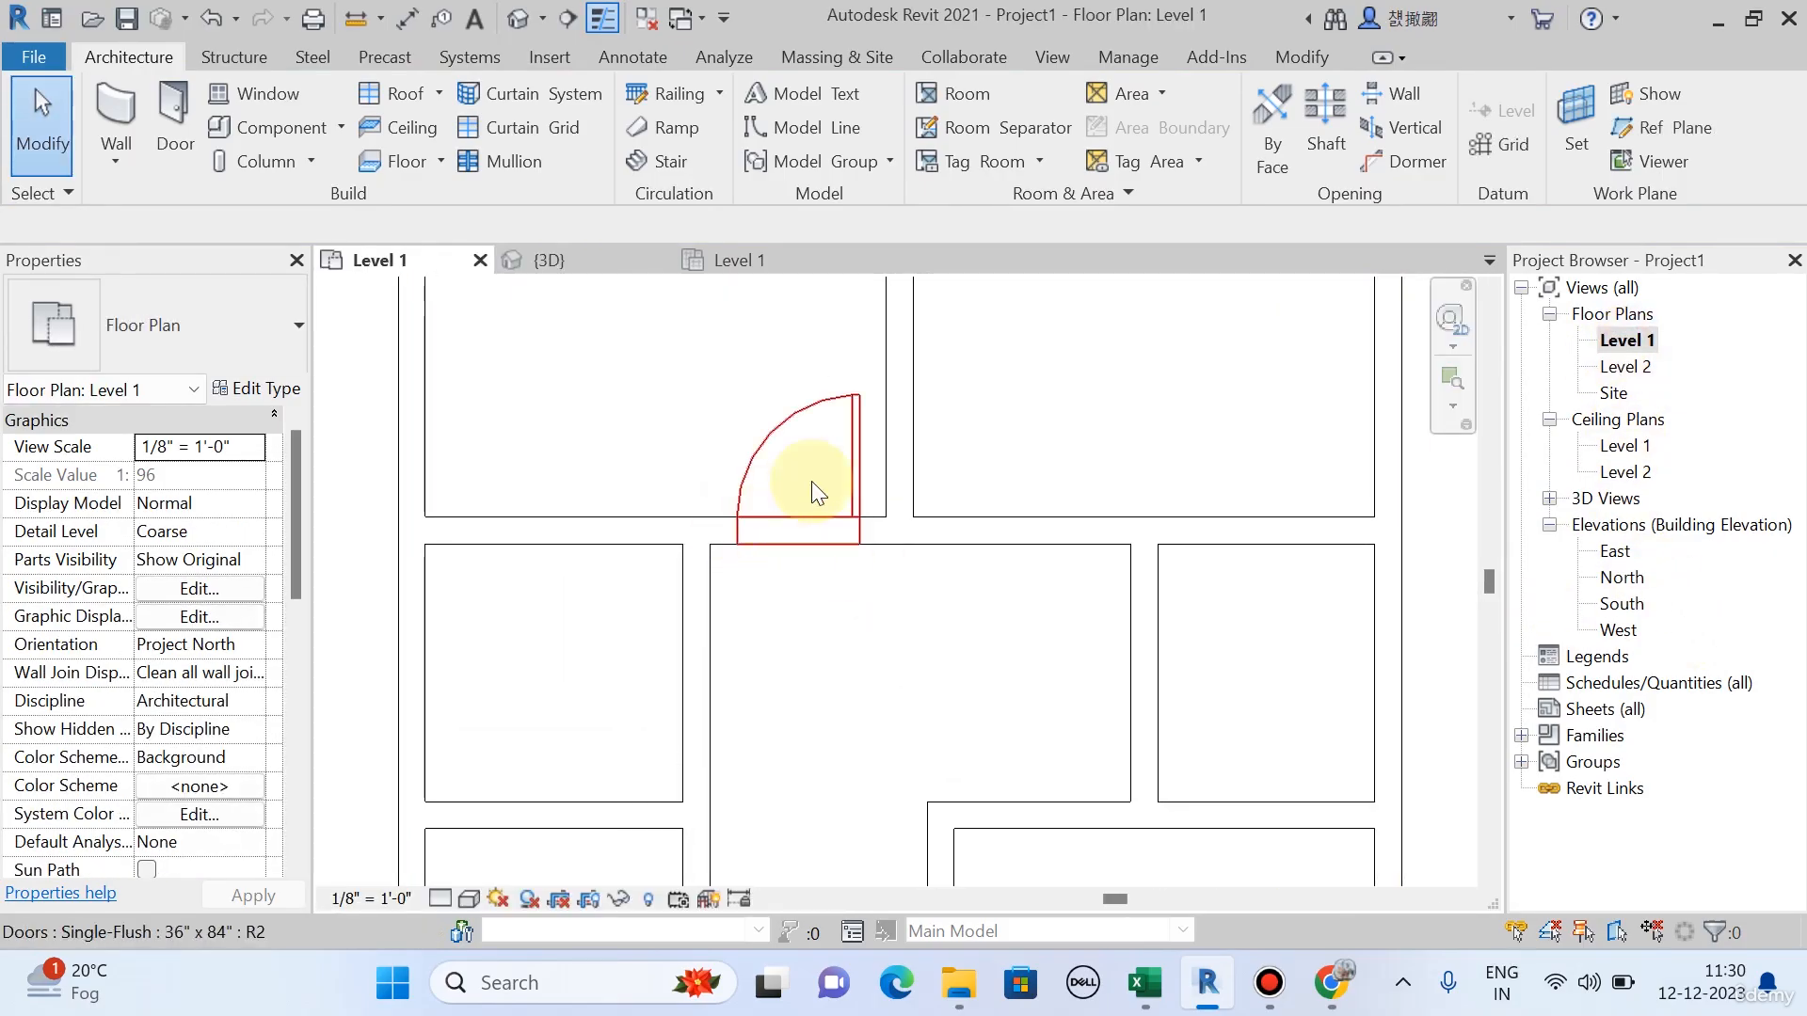
Set the width of the hall door's type to 4' from the floor plan.
click(856, 454)
click(256, 389)
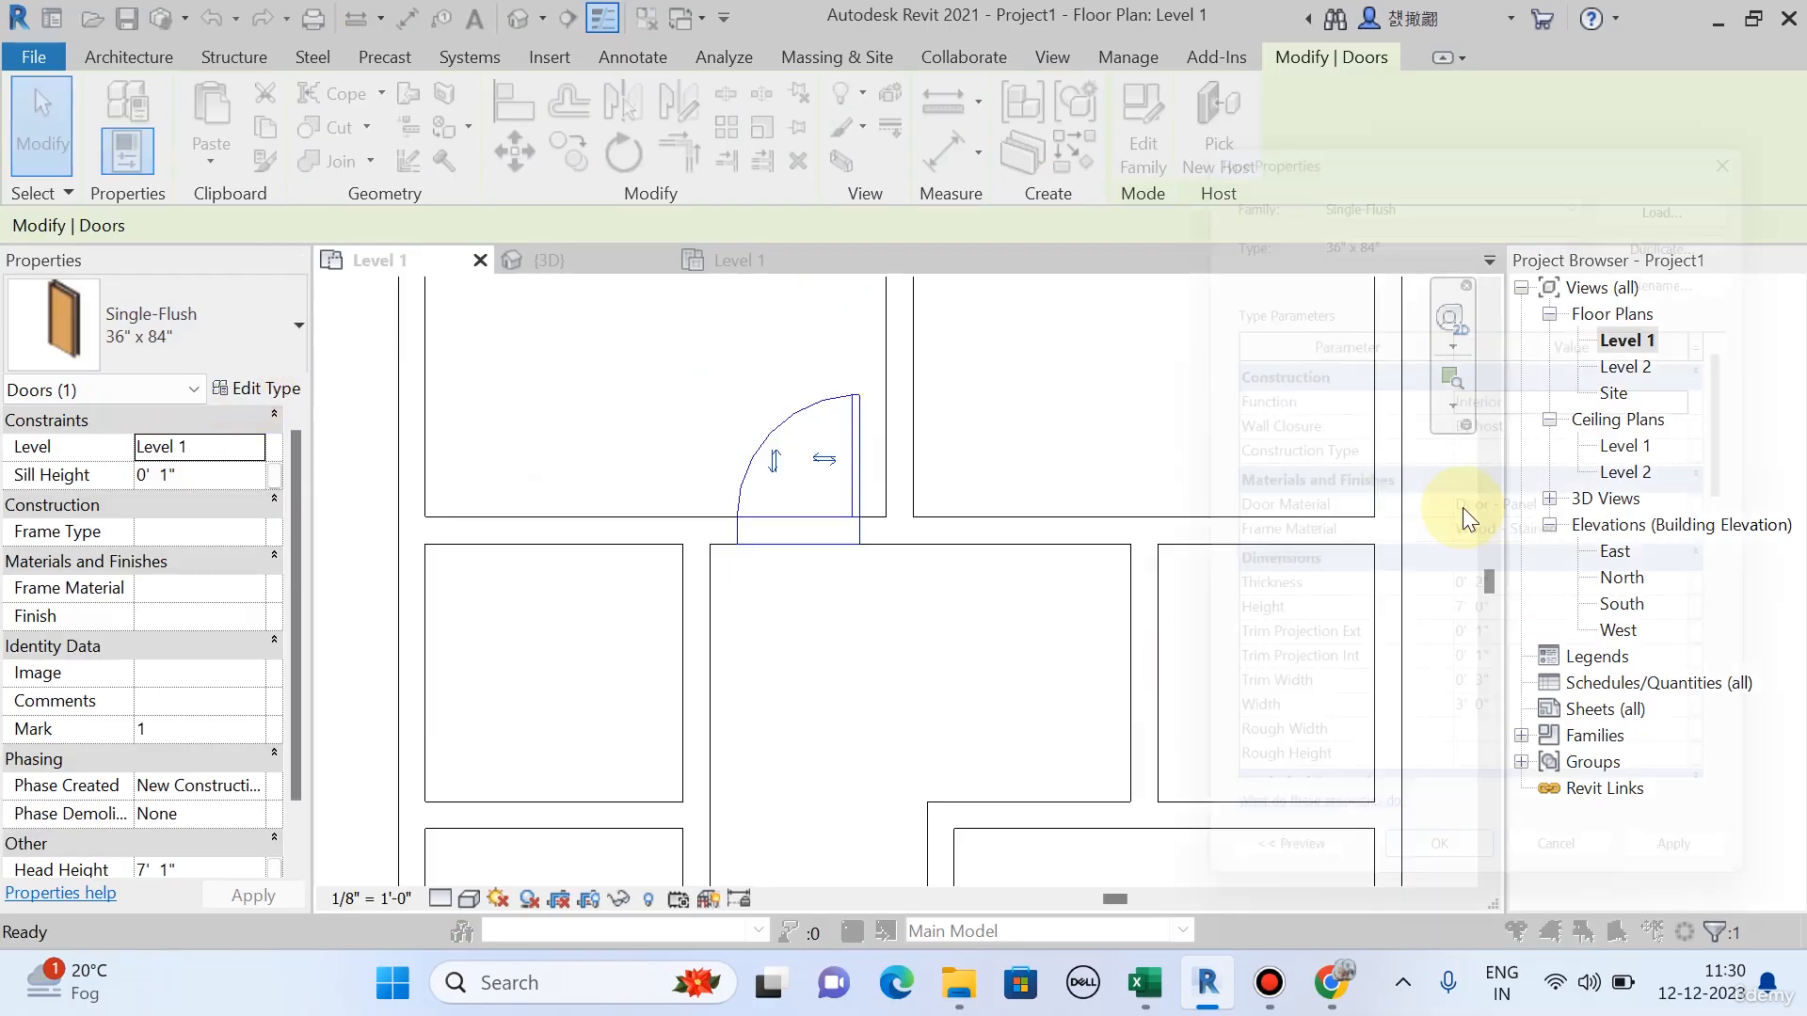
scroll(1499, 736, down, 3)
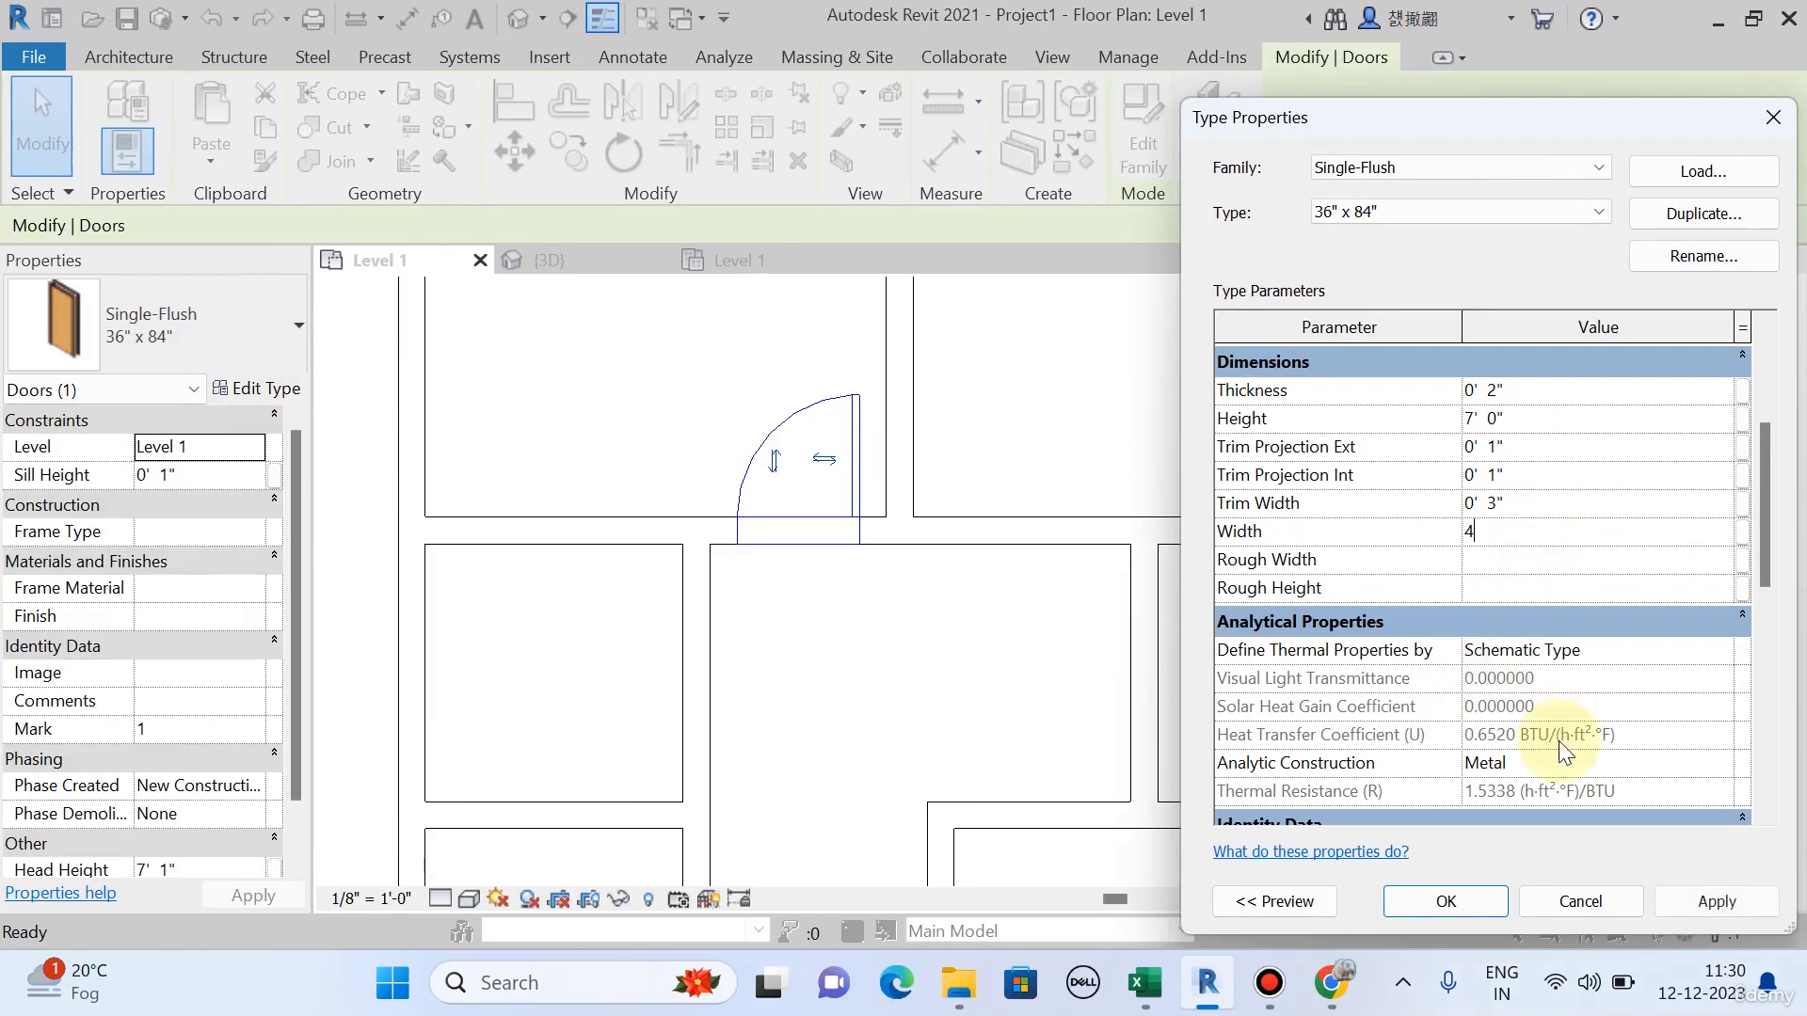
click(1706, 905)
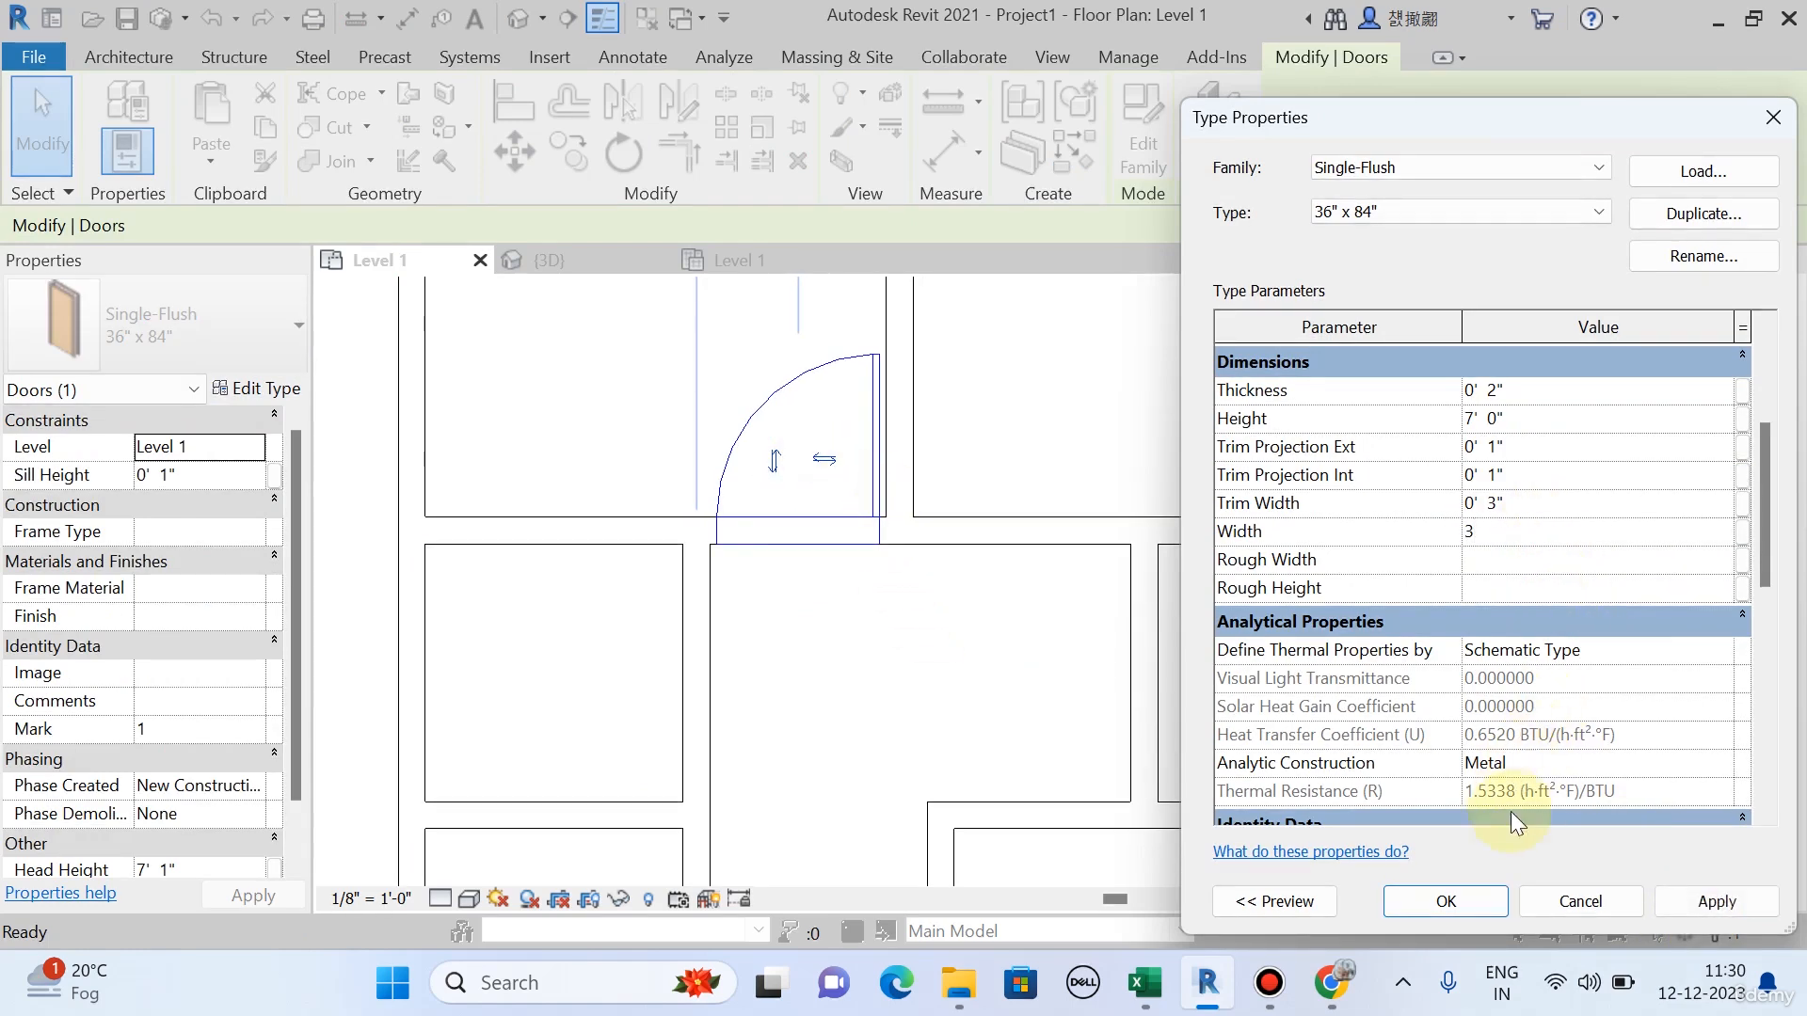
Restore the hall door type's width to 3' and finish editing the type.
click(1717, 890)
click(1450, 902)
key(Escape)
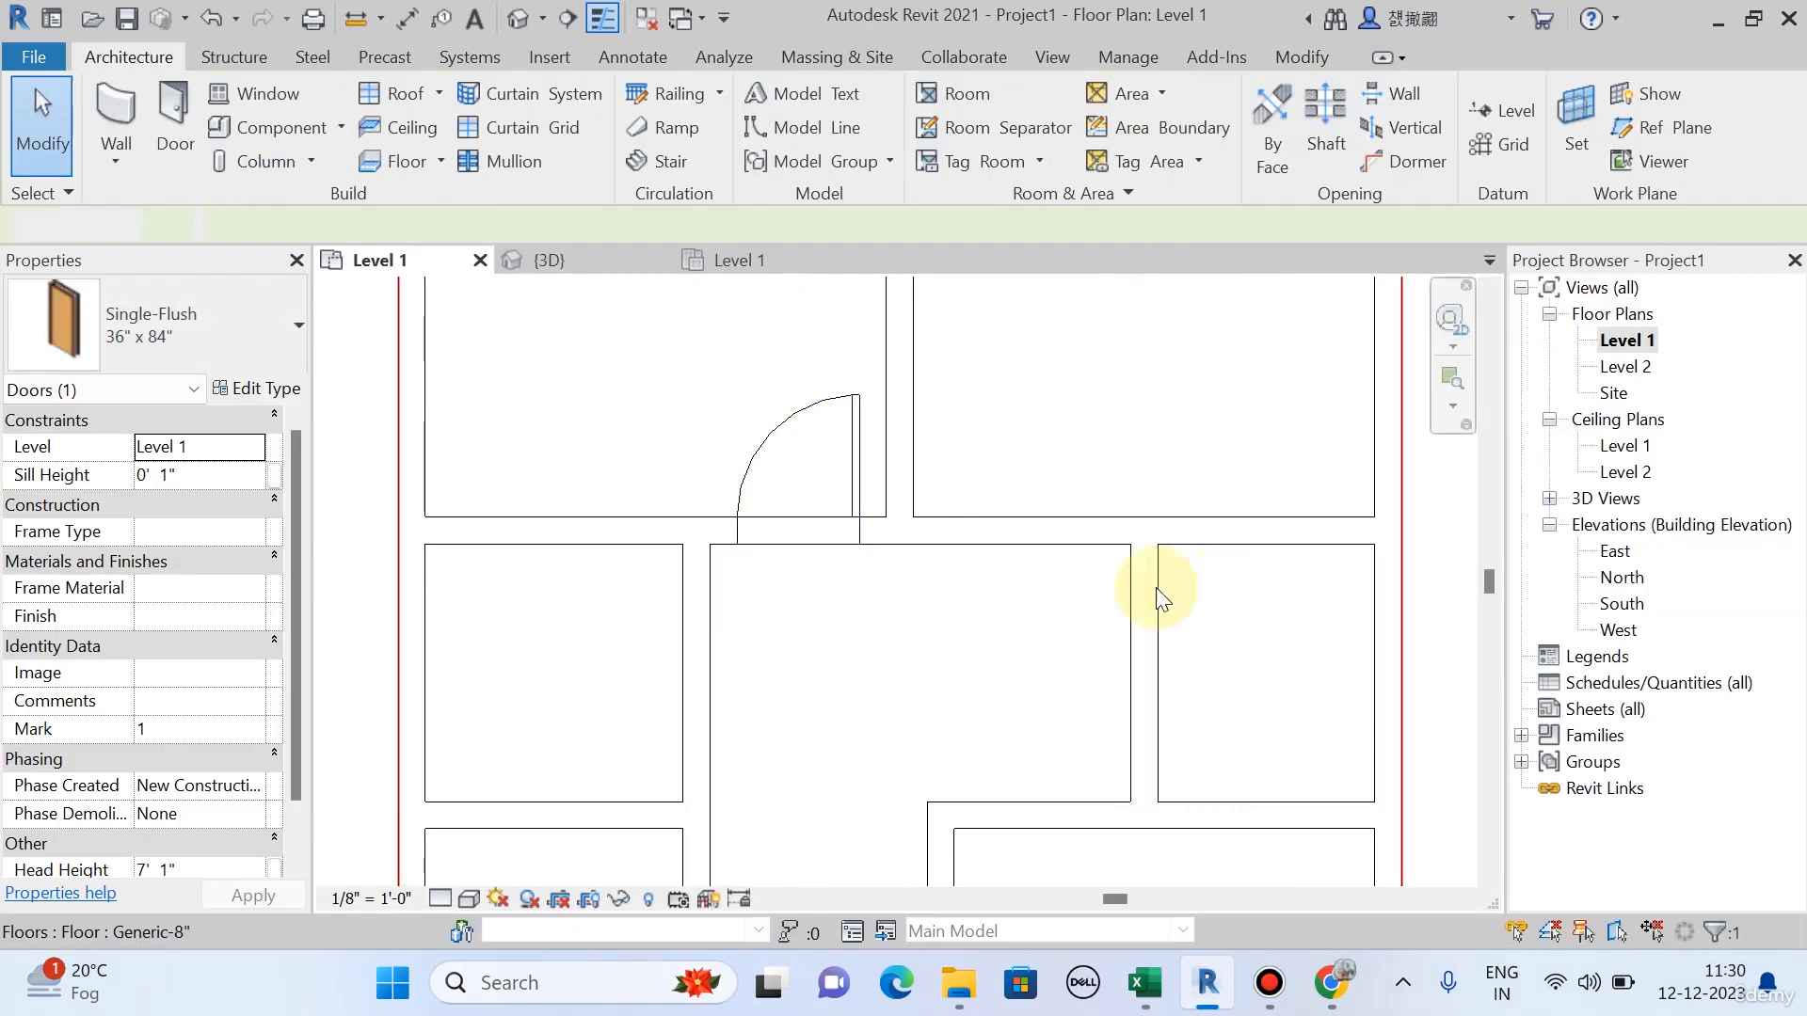
Place a Single-Flush 36" x 84" door between the hall and the upper-right room, centred 2'-6" from the dividing wall between the upper rooms.
scroll(946, 598, down, 4)
middle_drag(866, 665, 830, 597)
scroll(794, 676, down, 1)
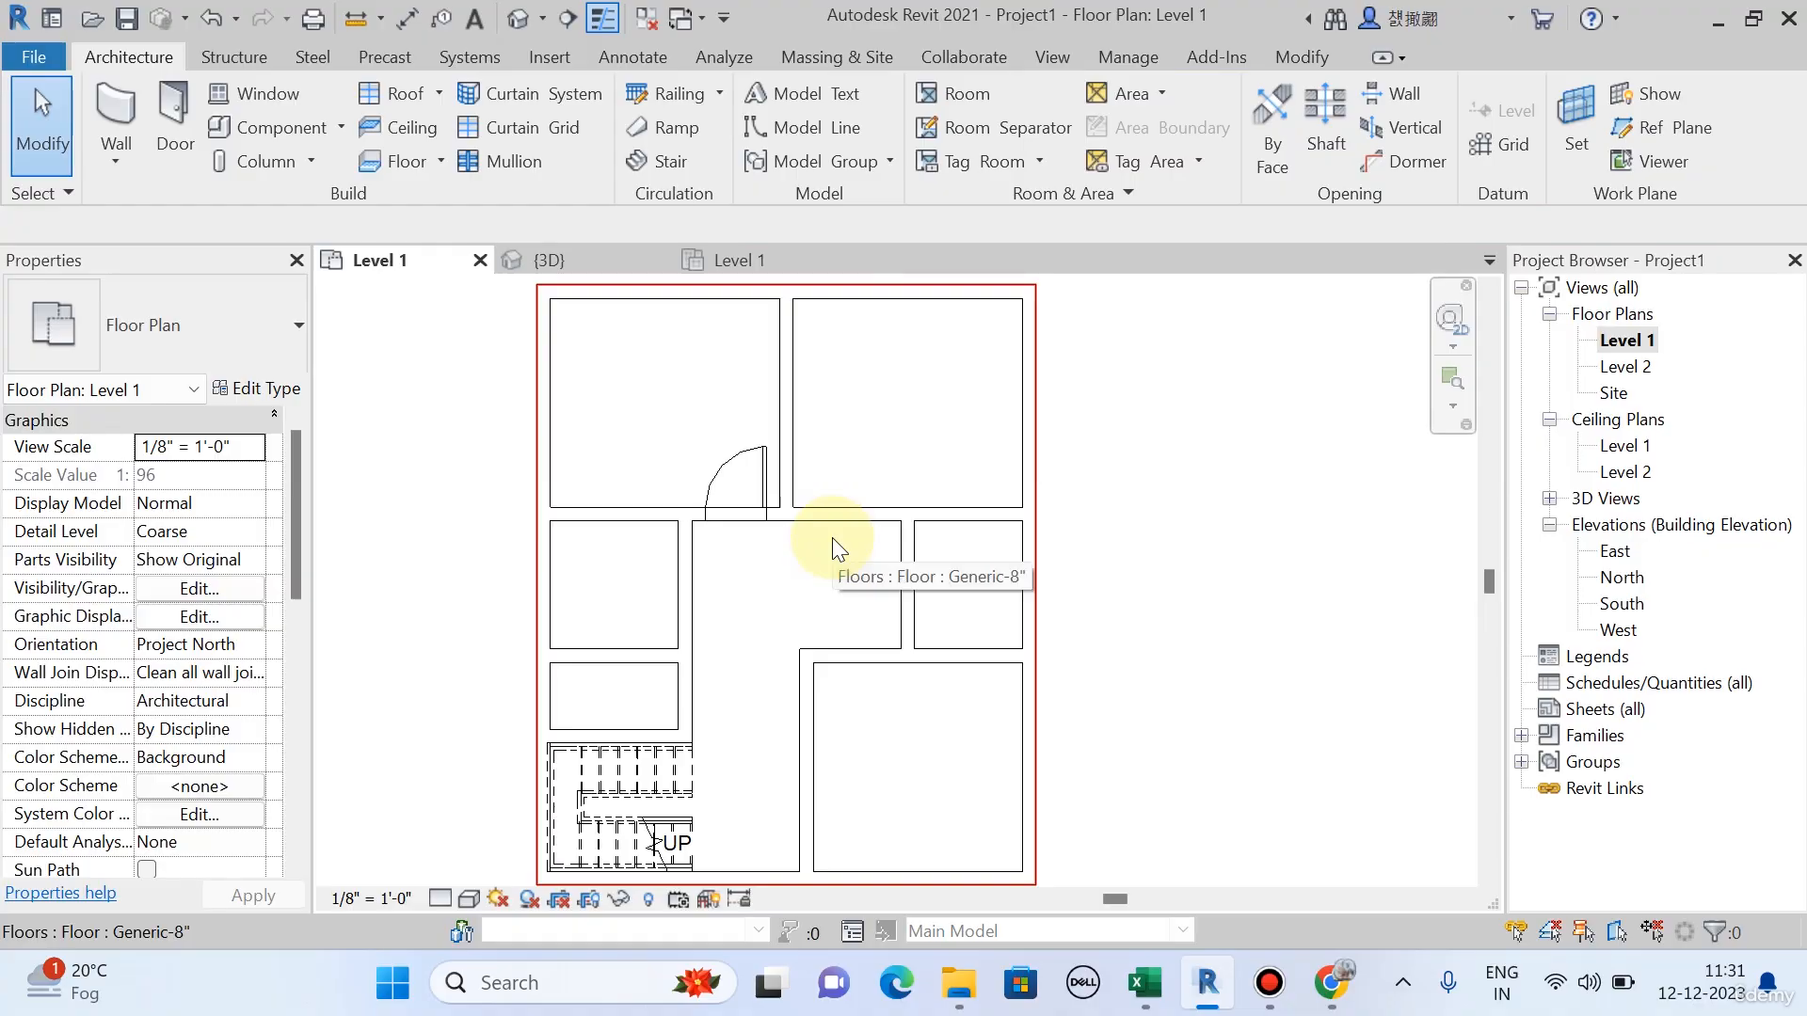
click(173, 111)
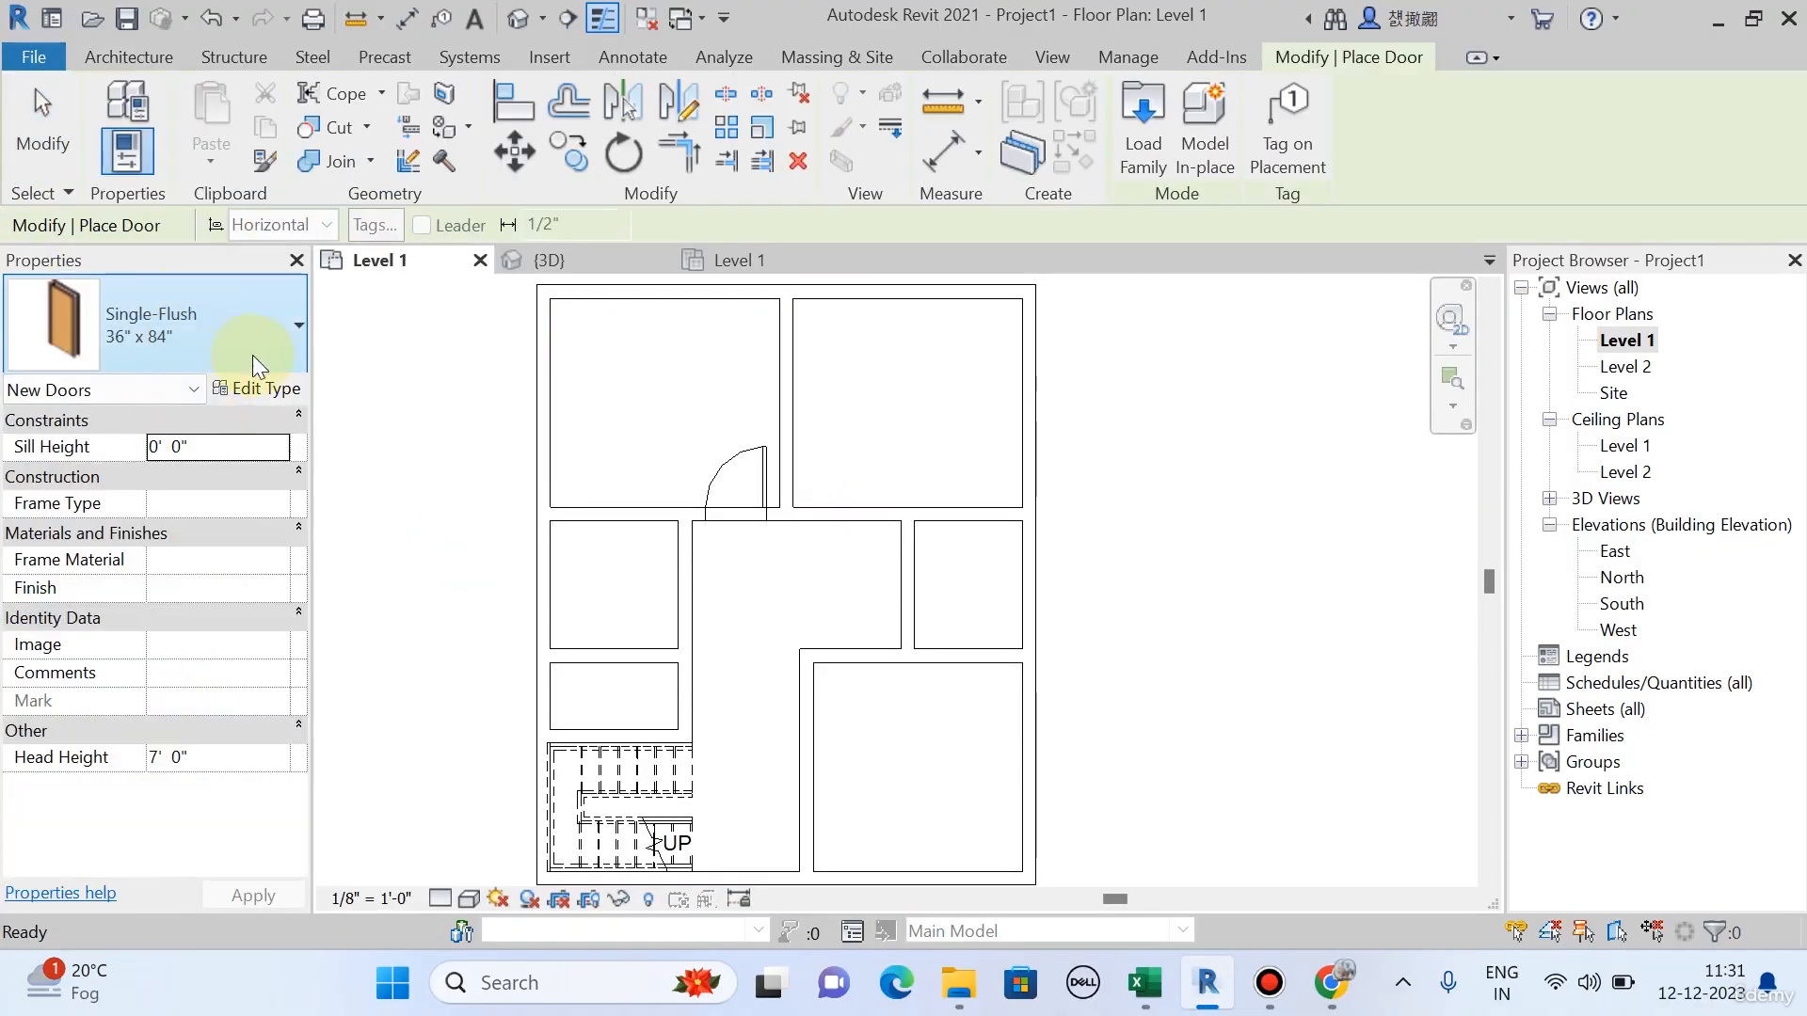
click(103, 329)
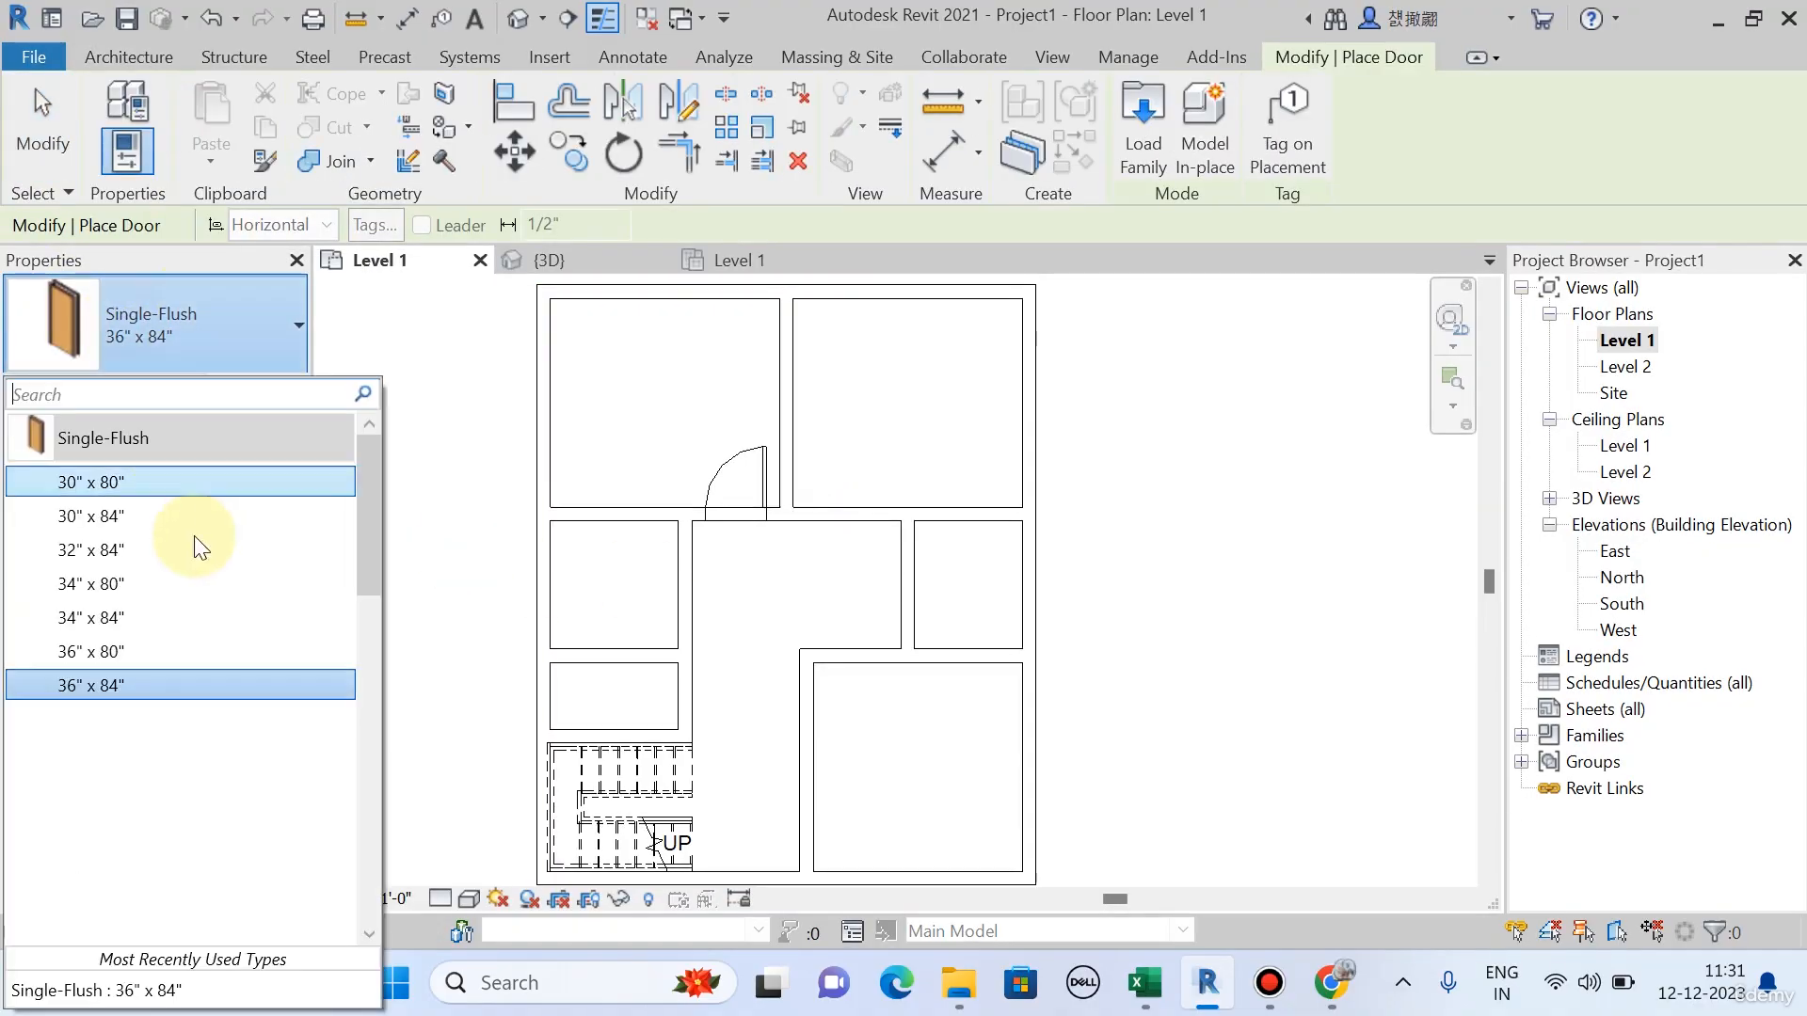
click(98, 685)
scroll(839, 507, up, 2)
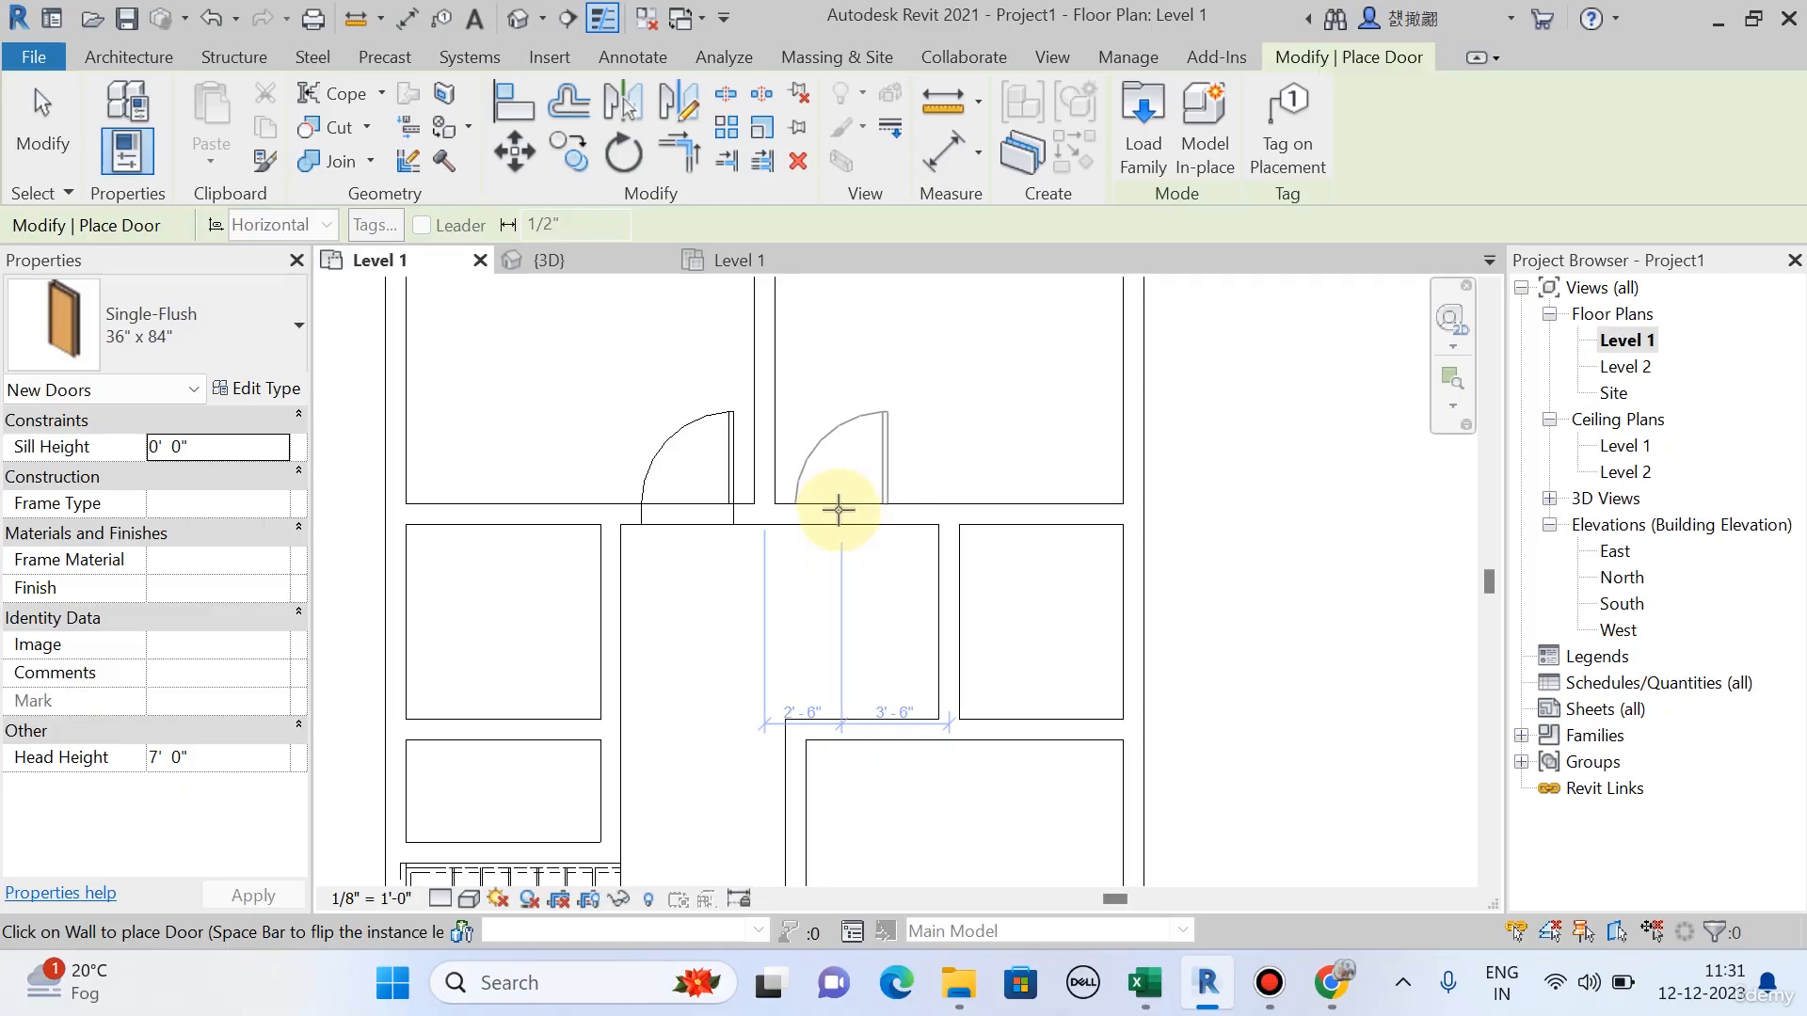
click(838, 510)
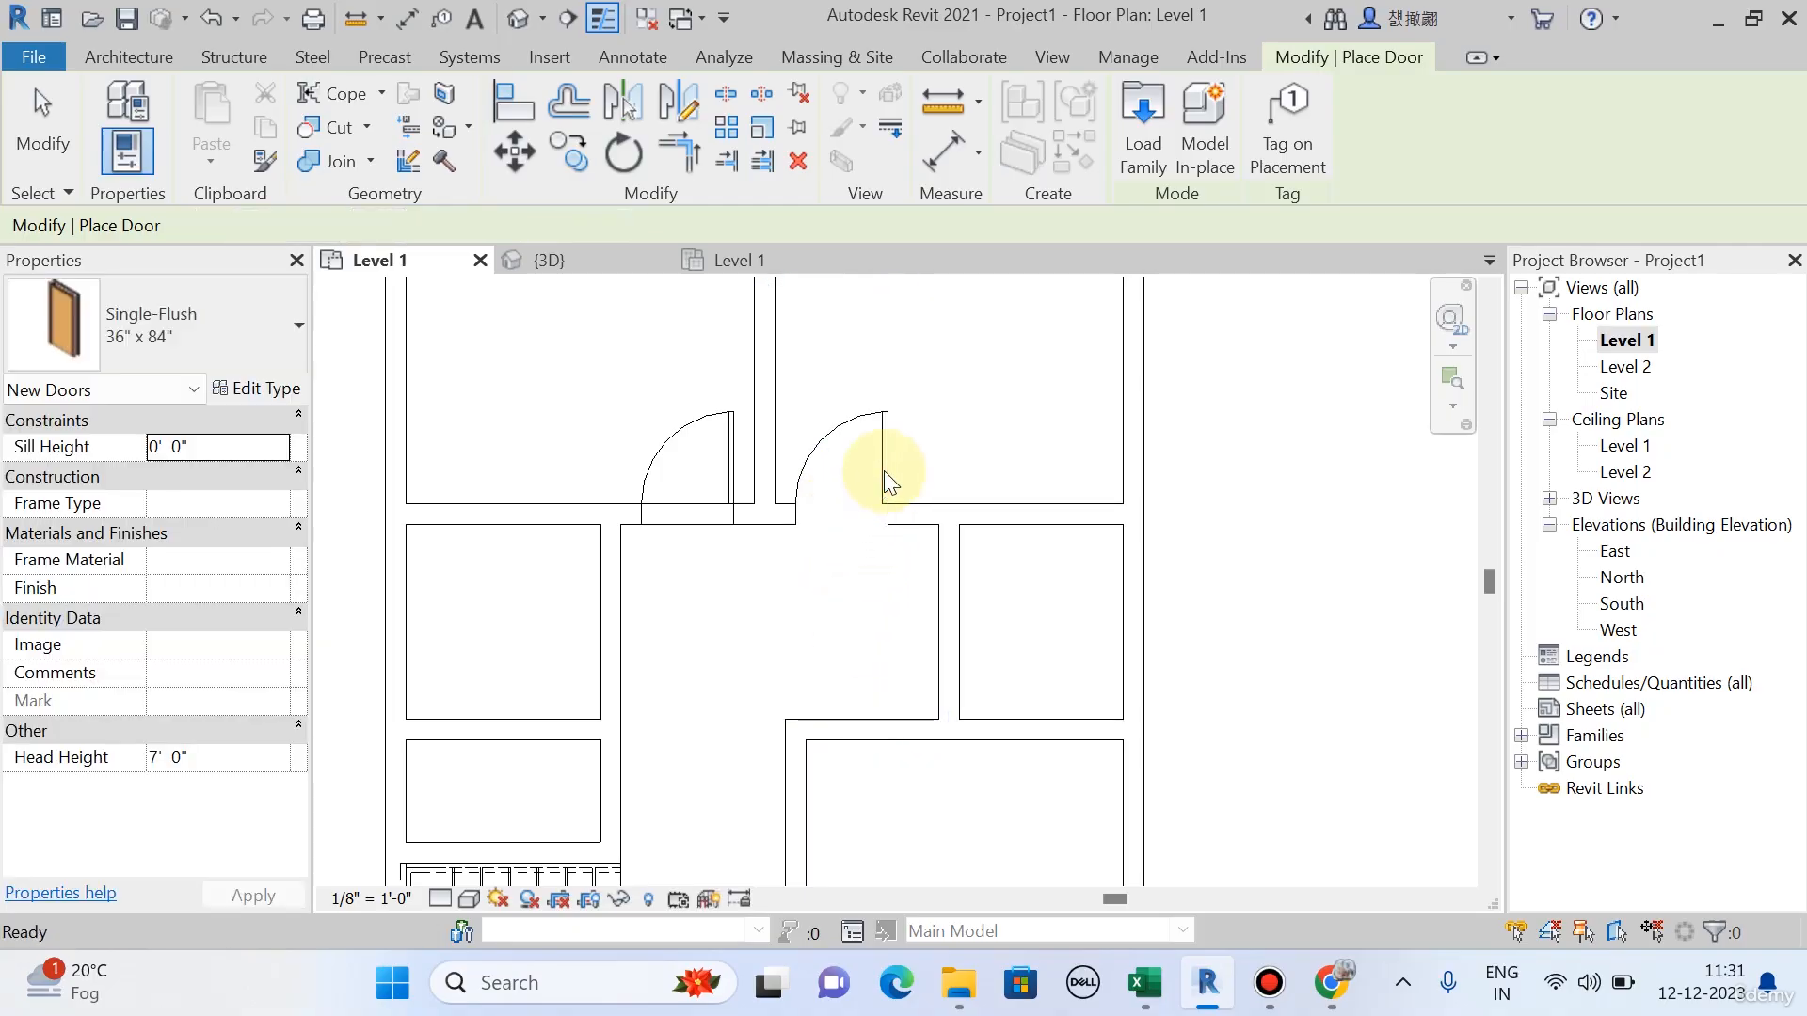
Flip the upper-right room's new door so it is hinged beside the dividing wall.
key(Escape)
key(Escape)
click(857, 466)
click(855, 458)
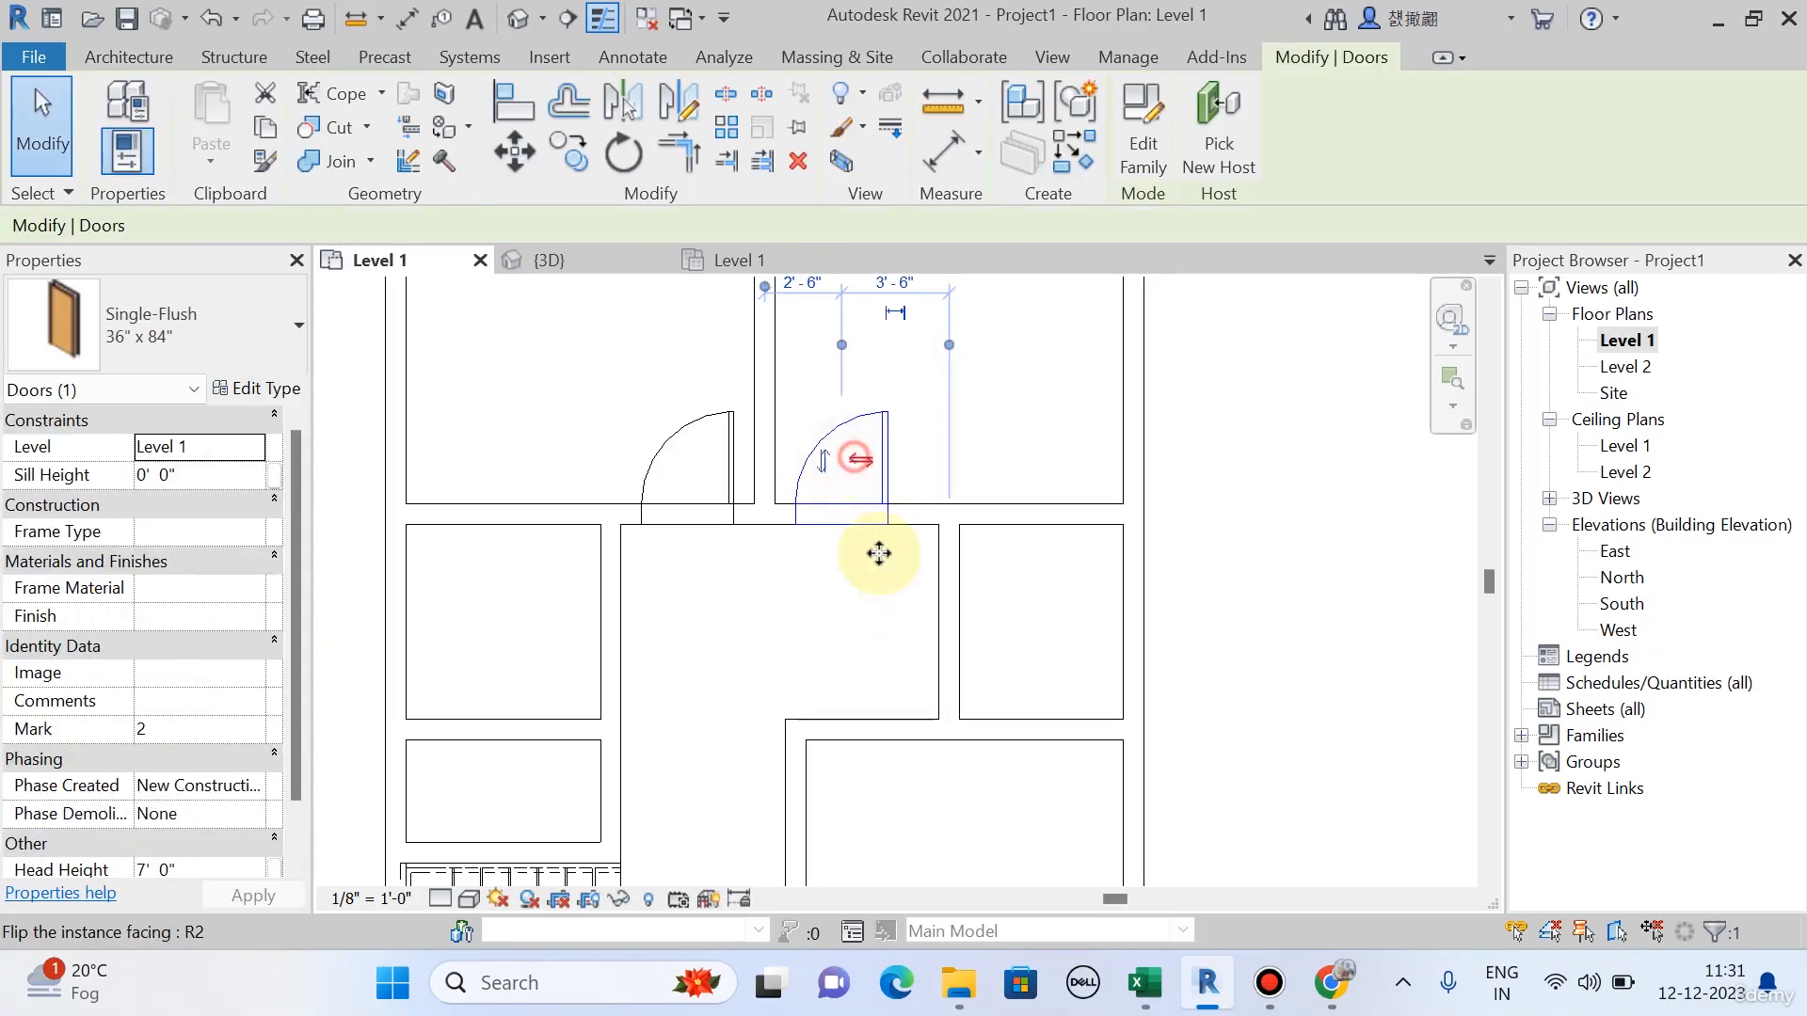
key(Escape)
Place a Single-Flush 30" x 80" door in the hall wall of the middle-left room, 5'-0" from its upper wall and 2'-0" from its lower wall.
scroll(855, 646, down, 1)
middle_drag(855, 646, 857, 646)
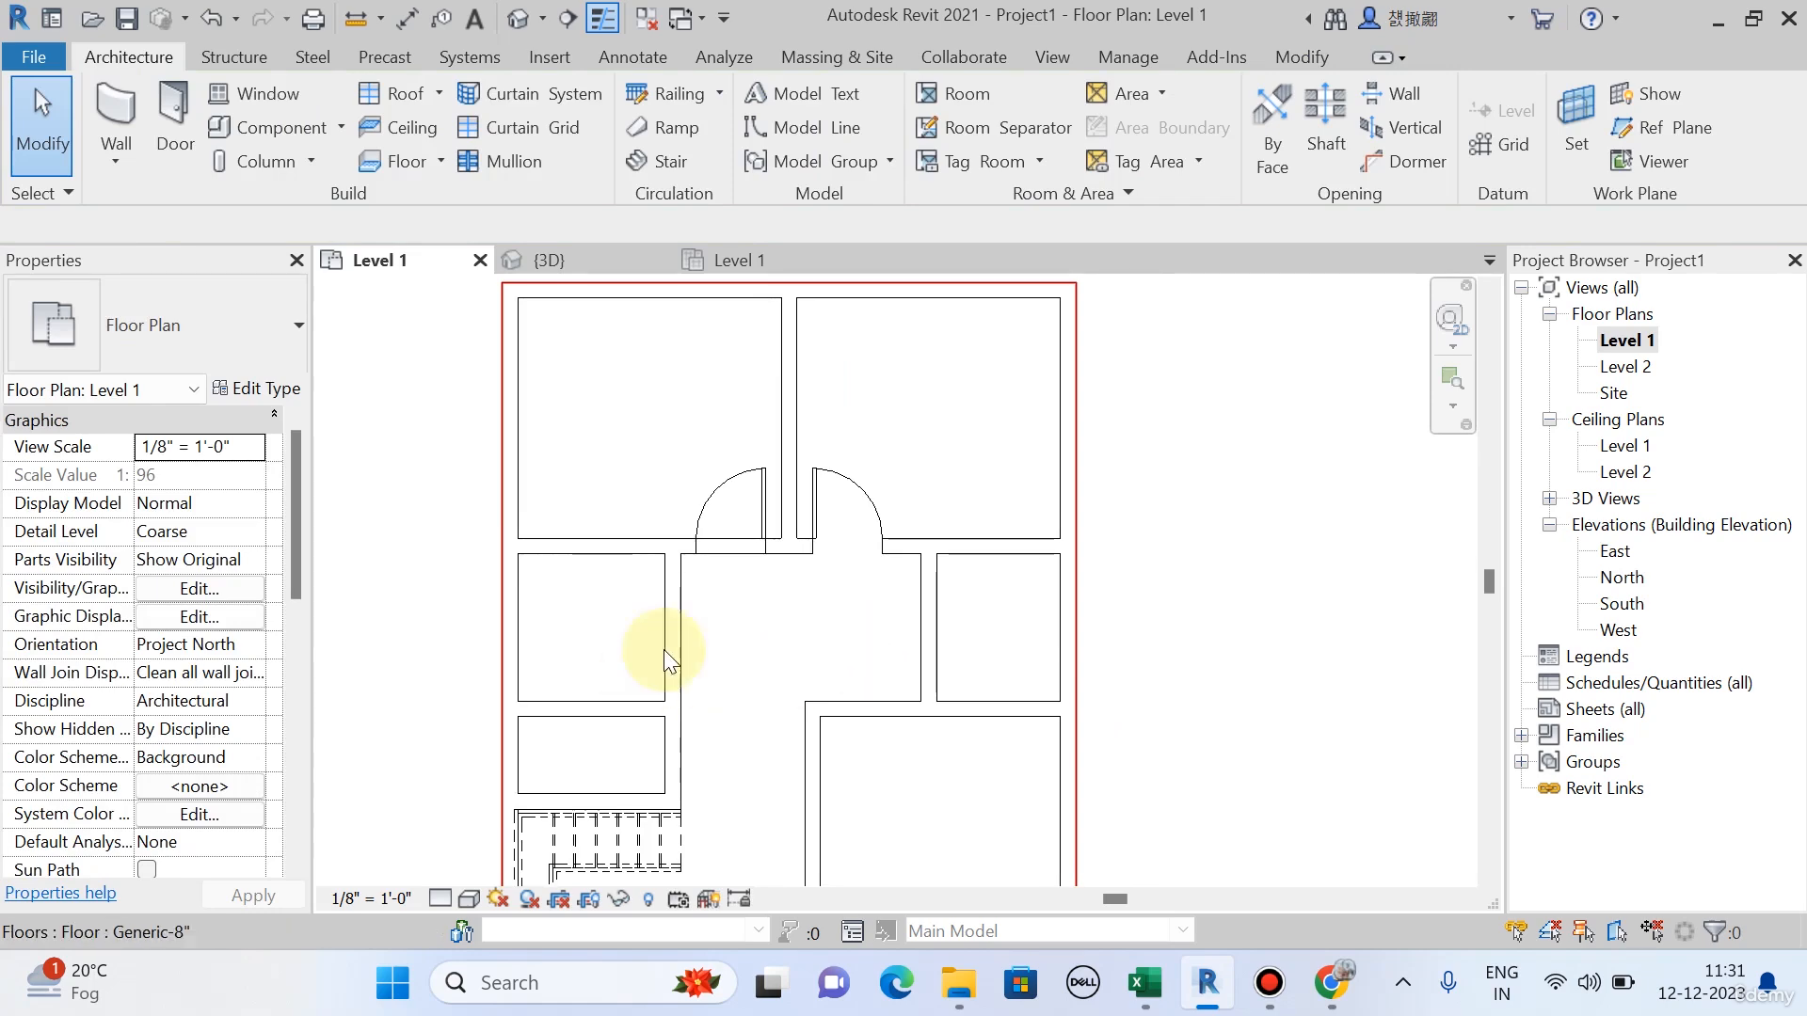
scroll(664, 664, up, 2)
mouse_move(721, 713)
middle_down()
mouse_move(746, 702)
mouse_move(685, 715)
middle_up()
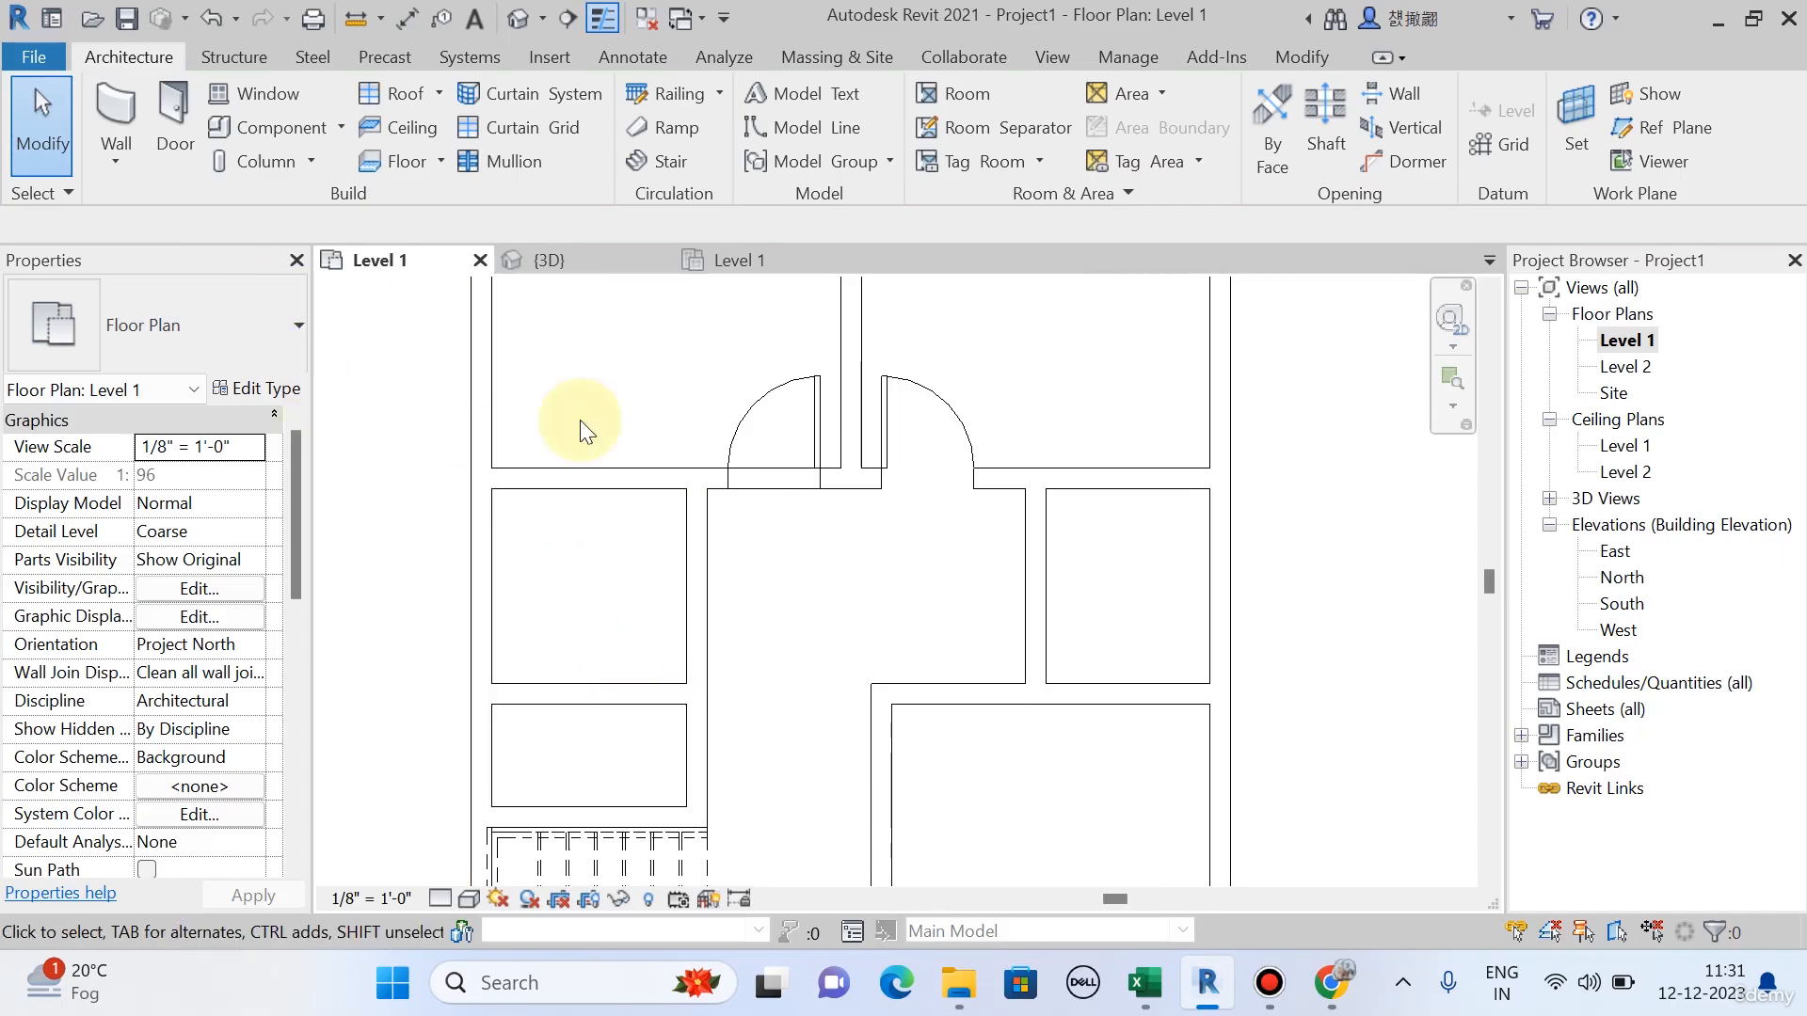
scroll(630, 578, down, 2)
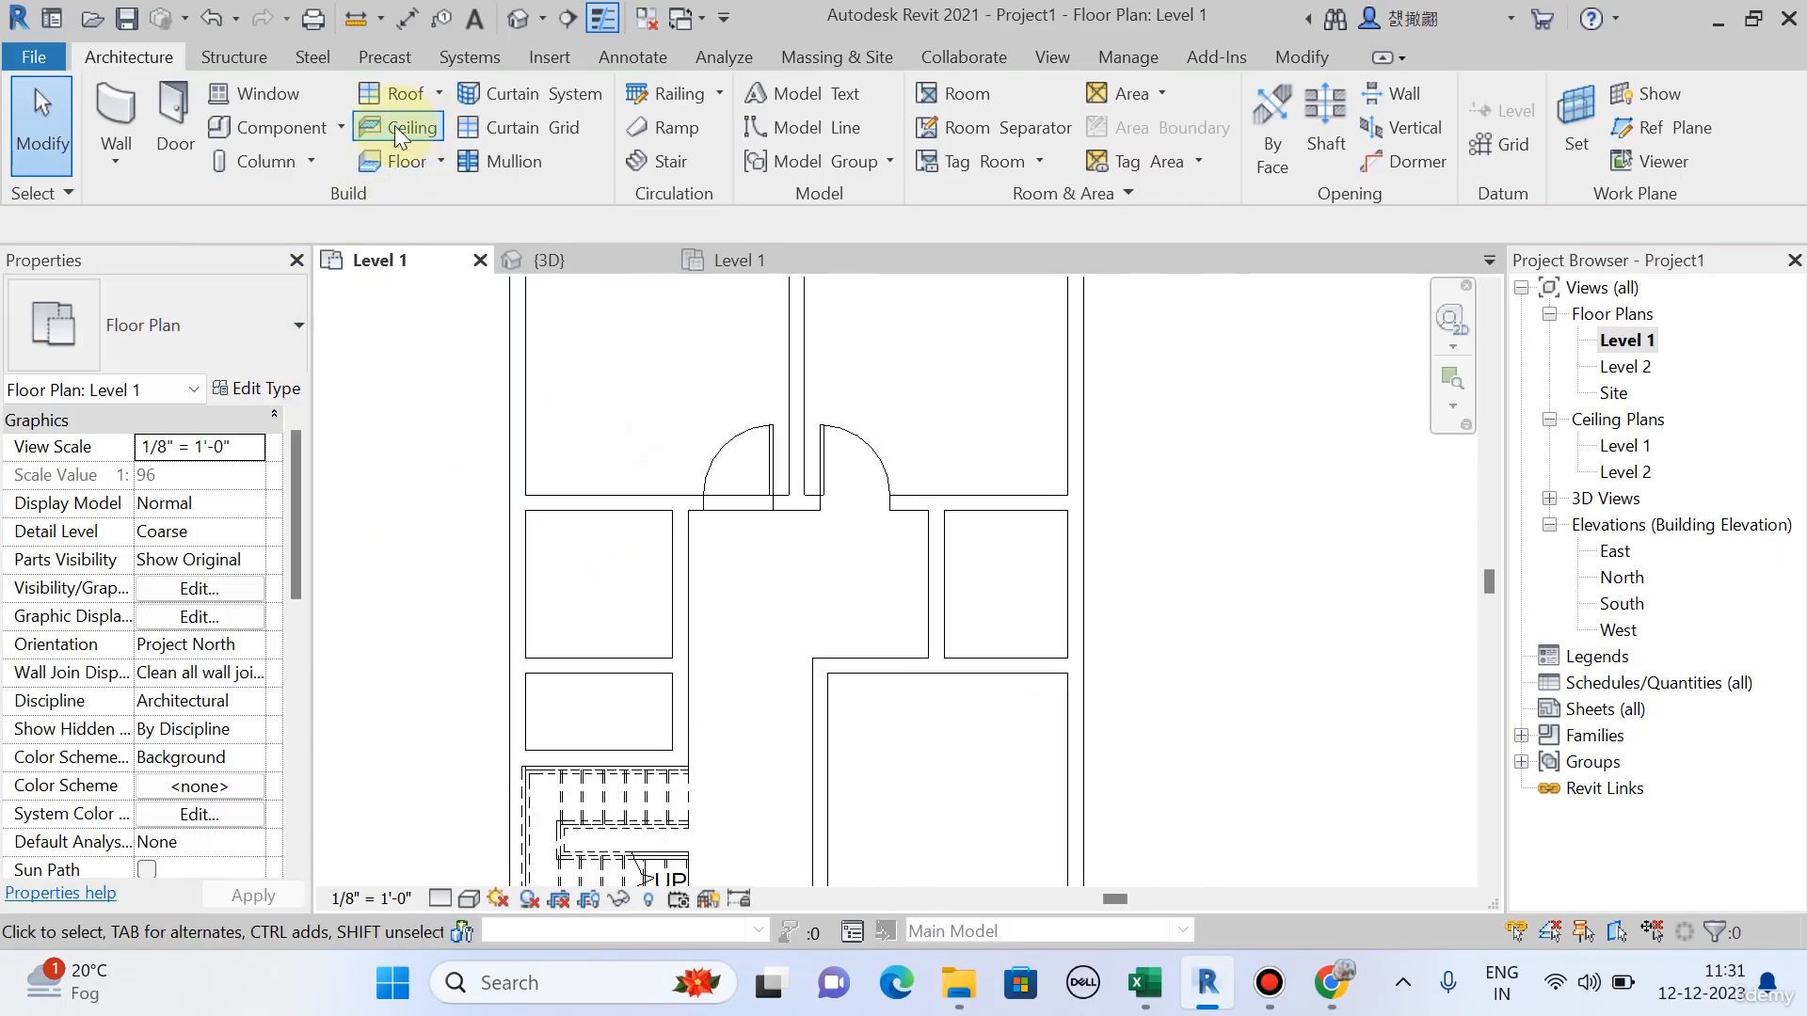
click(175, 118)
click(206, 346)
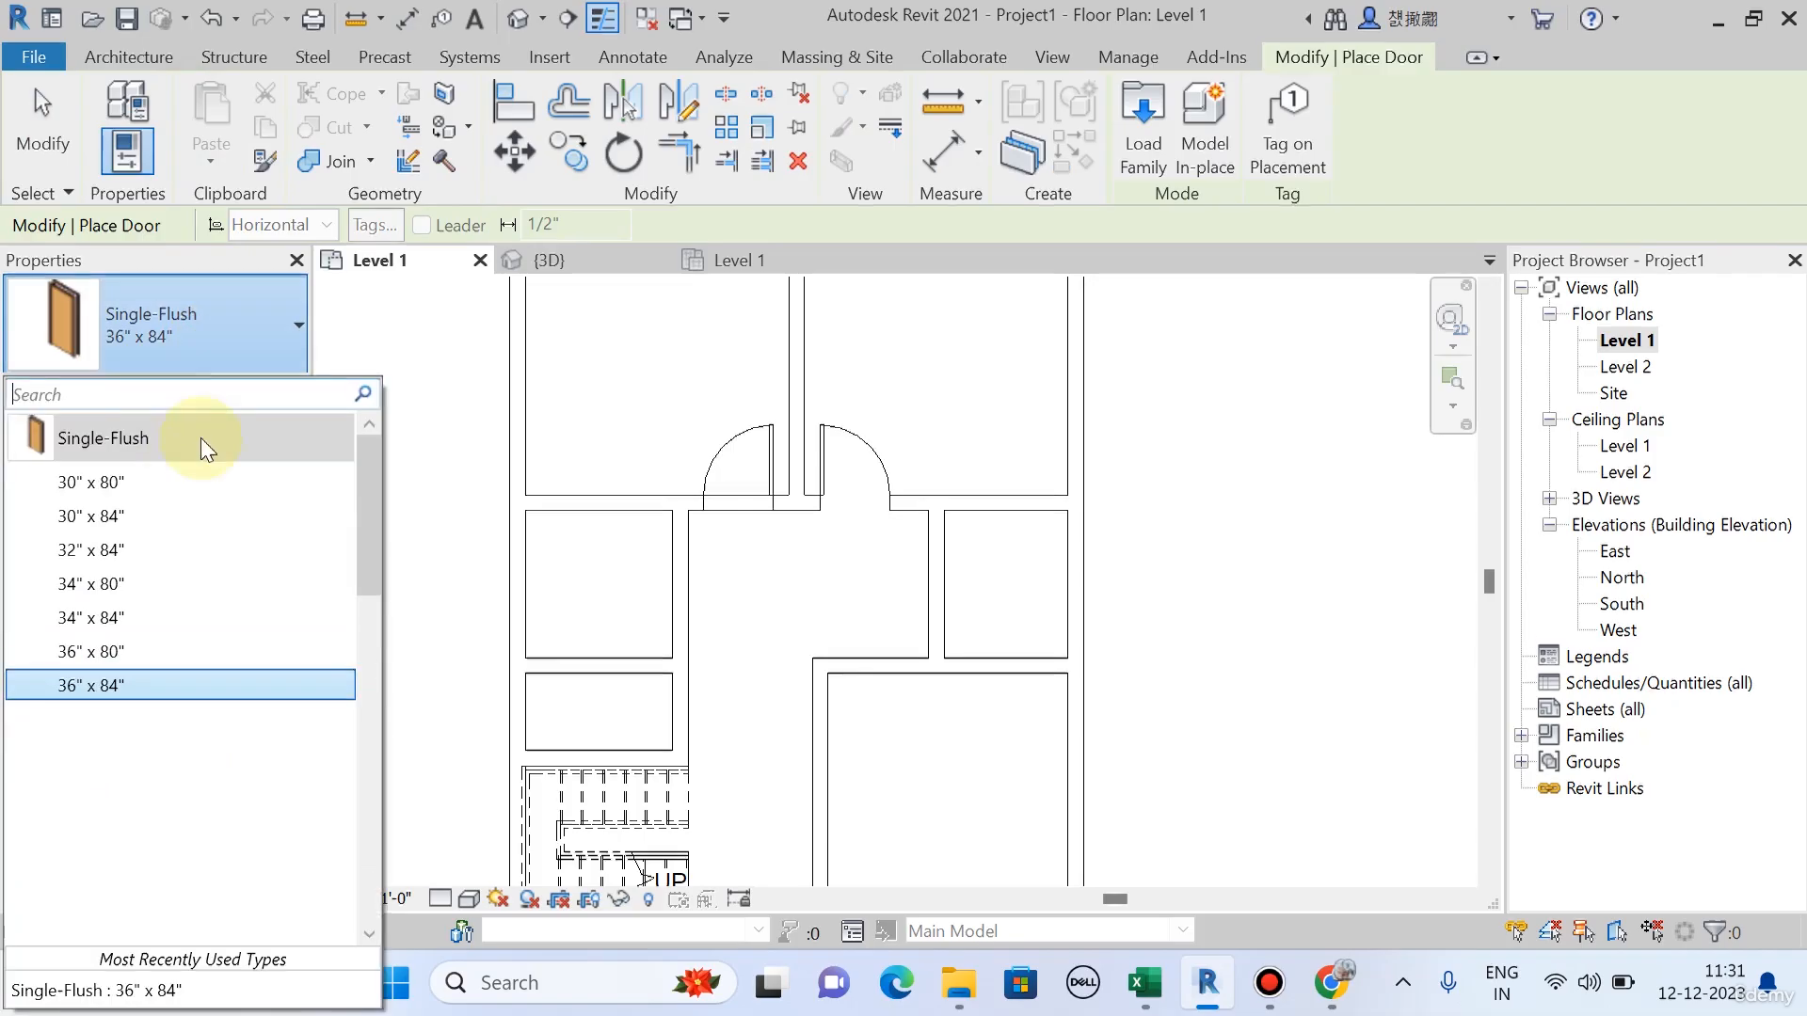
click(88, 480)
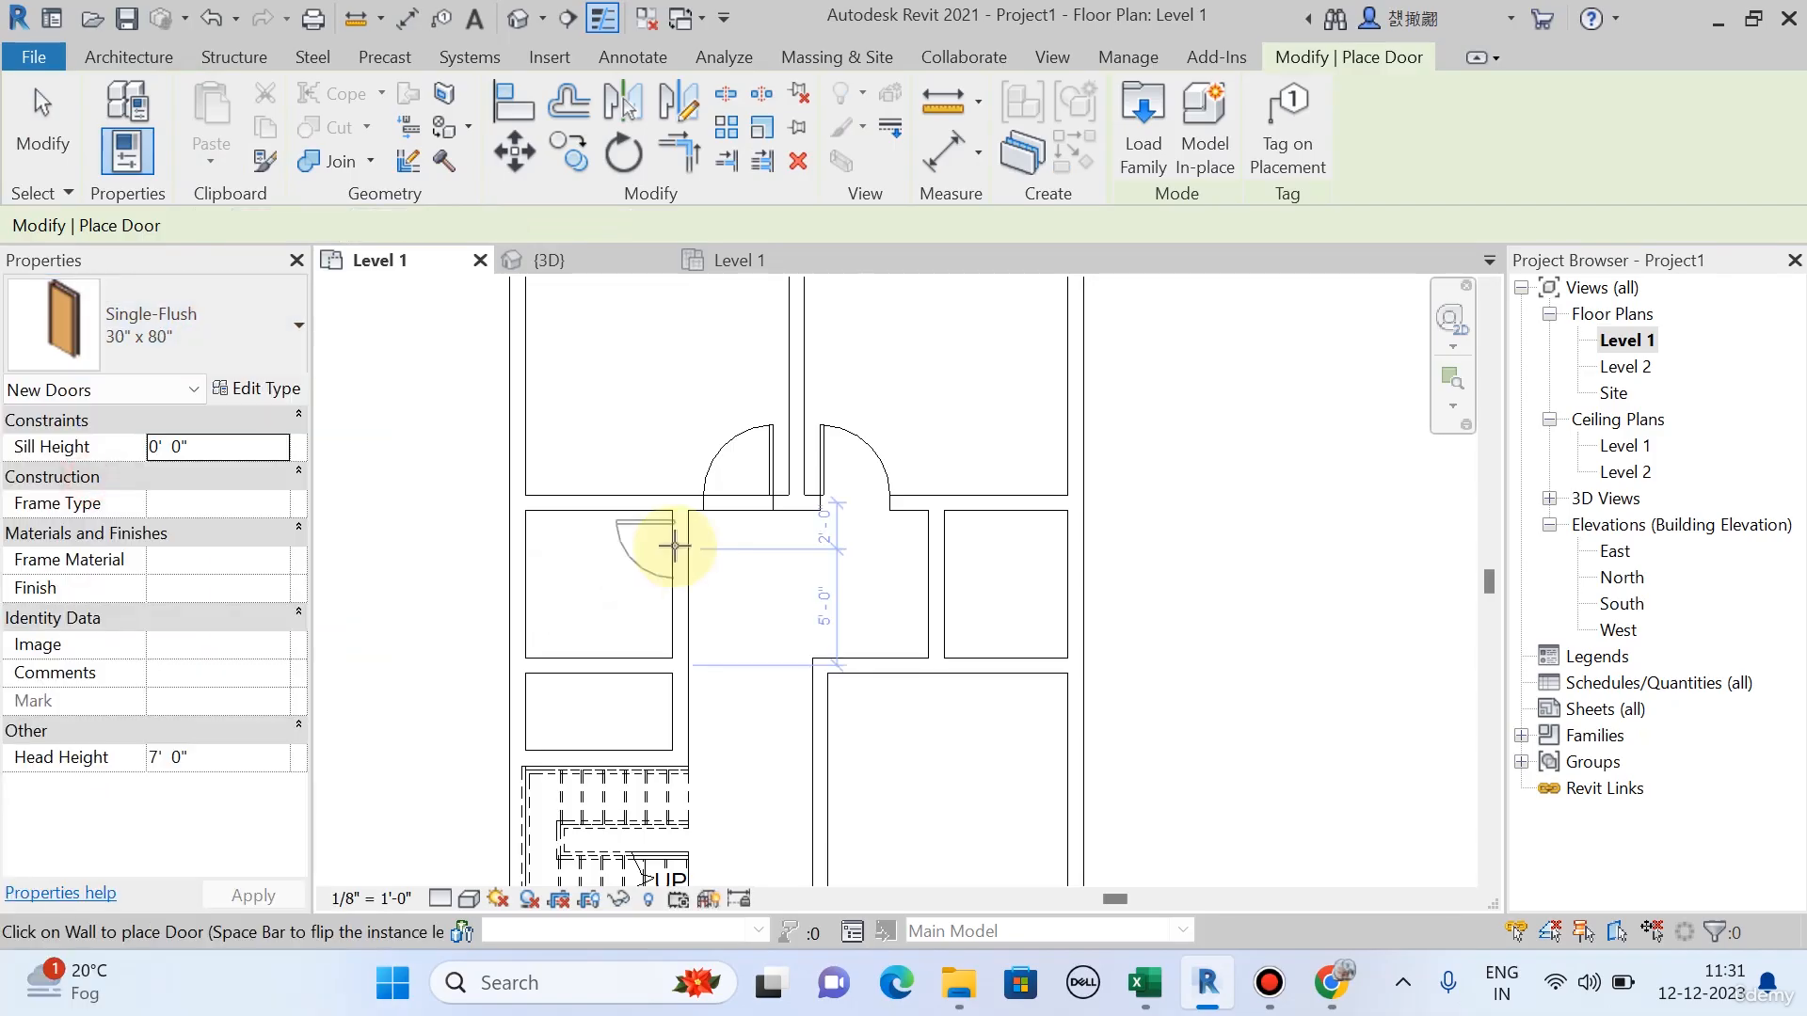
scroll(672, 551, up, 1)
scroll(672, 551, up, 1)
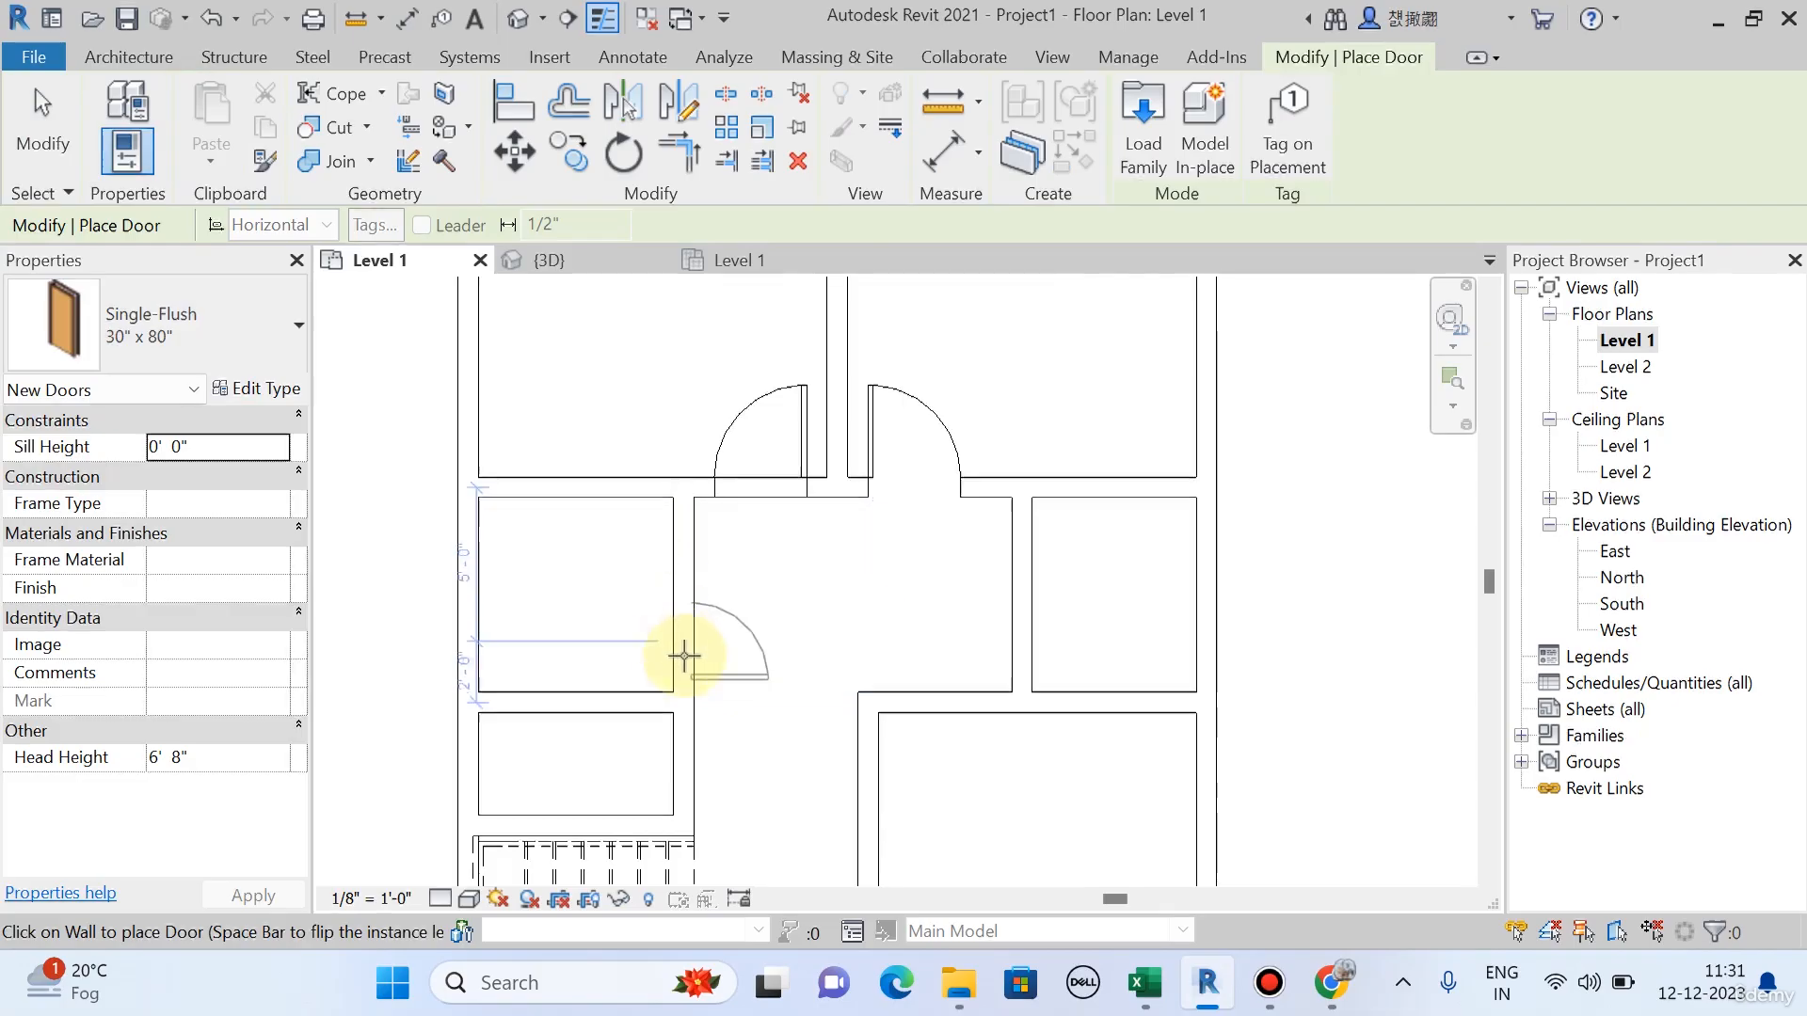
click(680, 639)
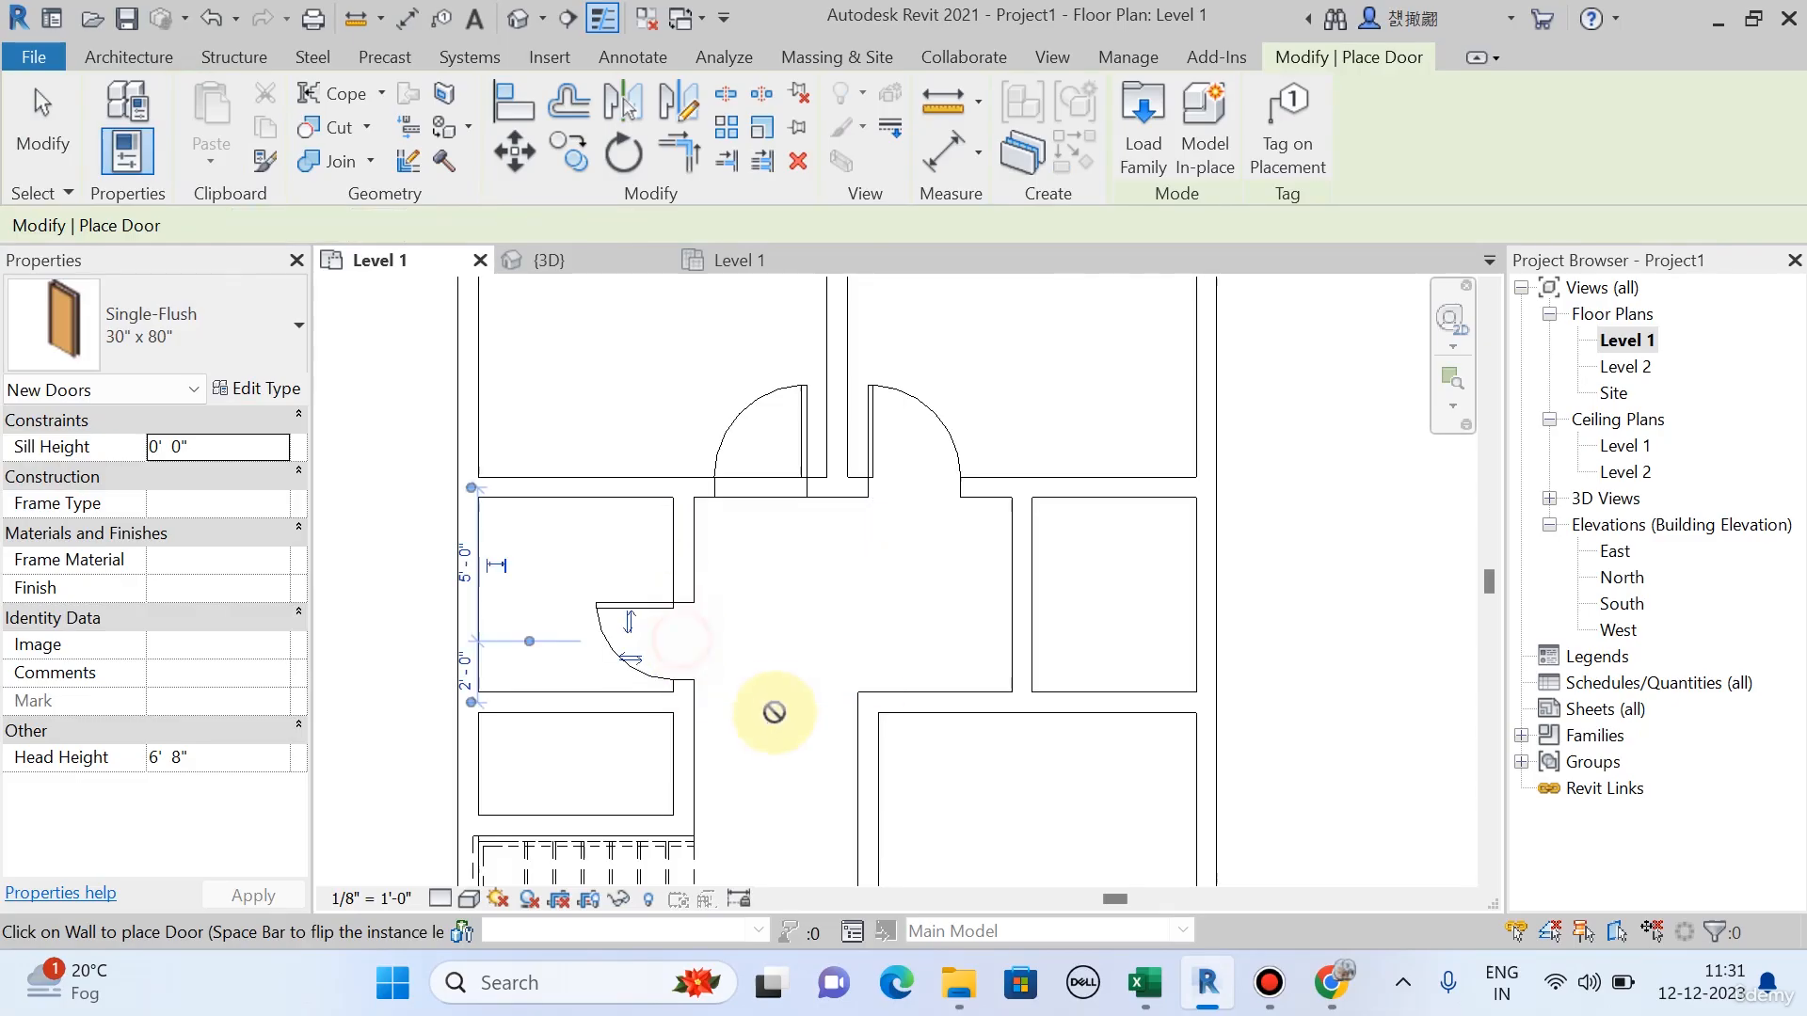
Flip the middle-left room's door so it is hinged at its lower end.
key(Escape)
click(652, 621)
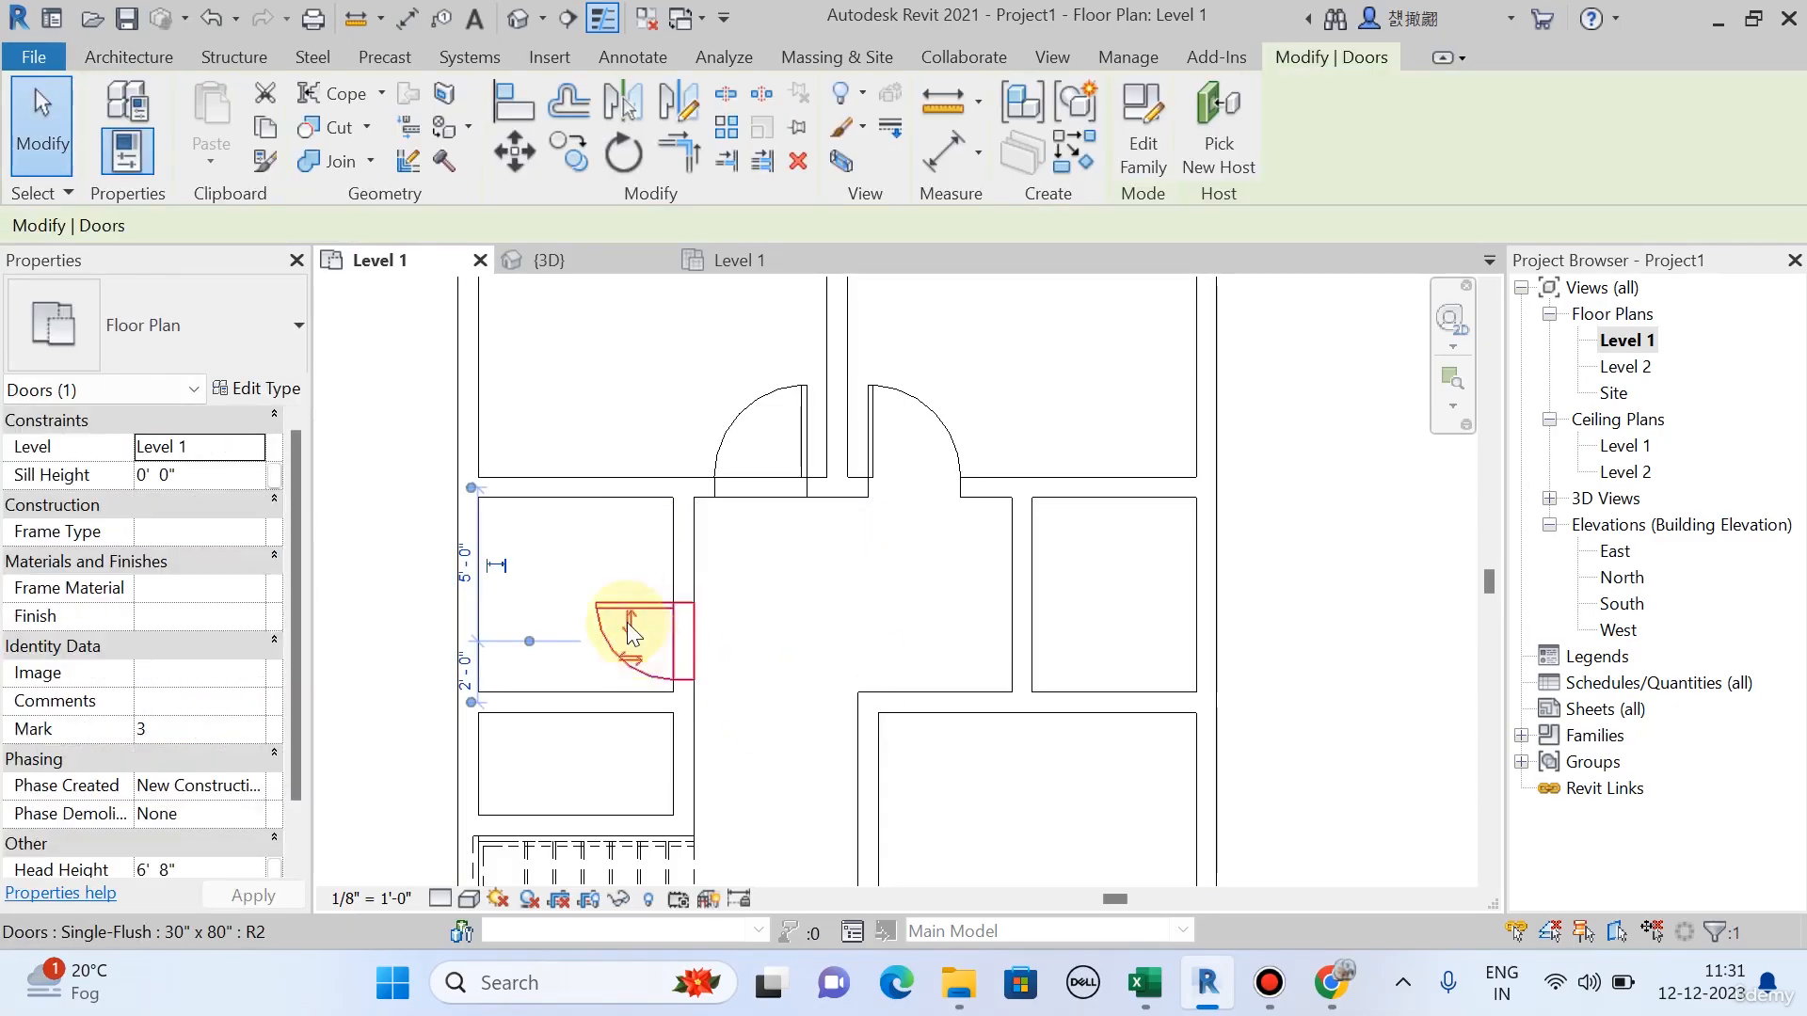
click(625, 623)
key(Escape)
Place a Single-Flush 30" x 80" door in the hall wall of the middle-right room, 2'-0" from its upper wall and 5'-0" from its lower wall.
scroll(742, 621, down, 2)
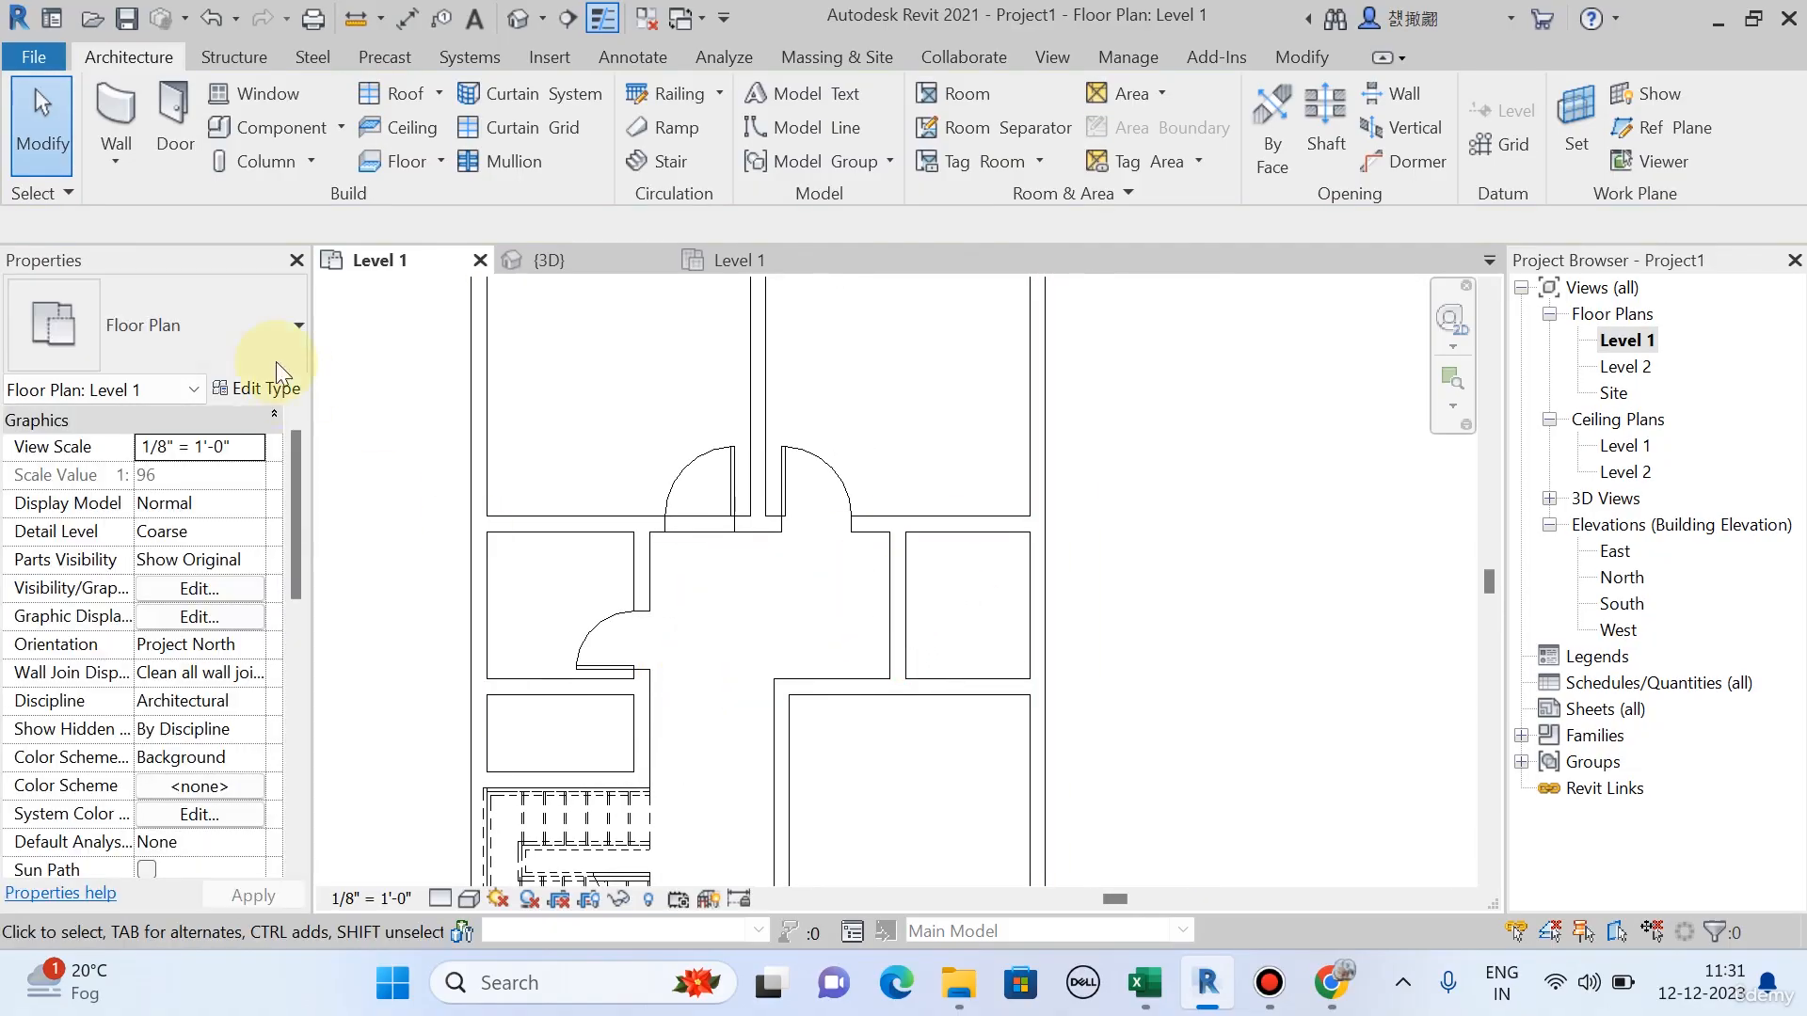
click(176, 113)
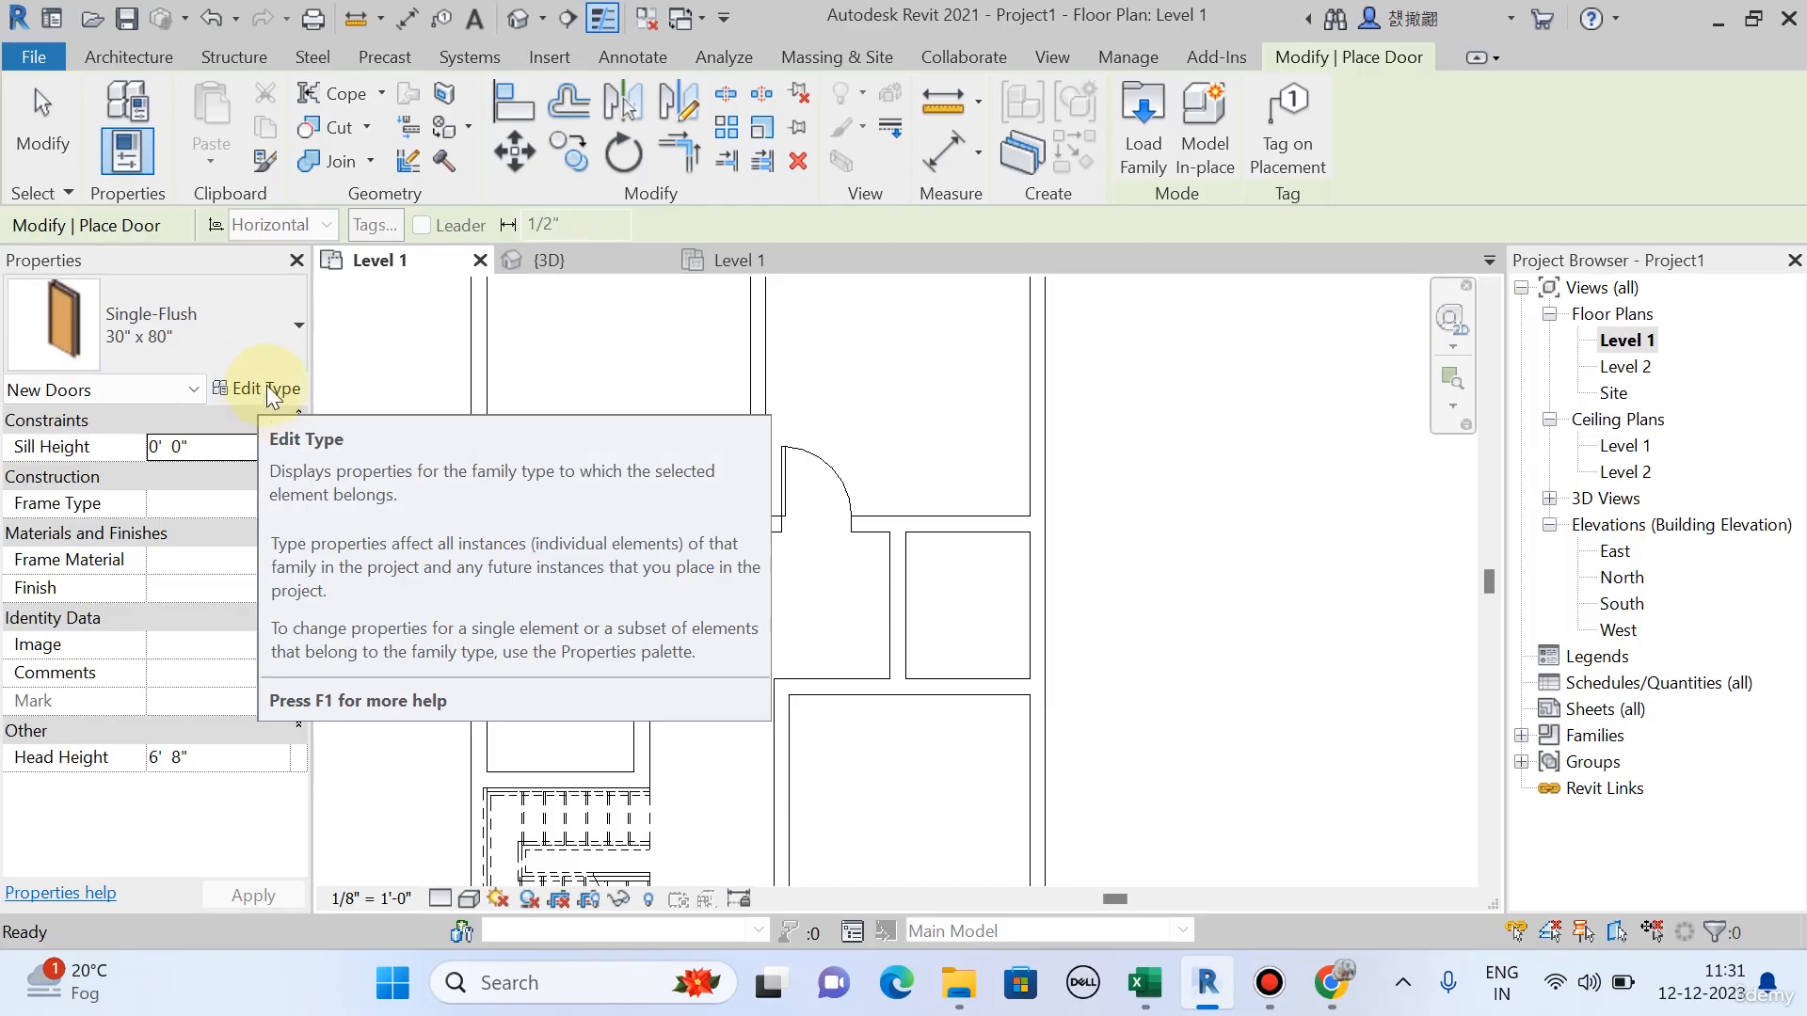
scroll(908, 565, up, 3)
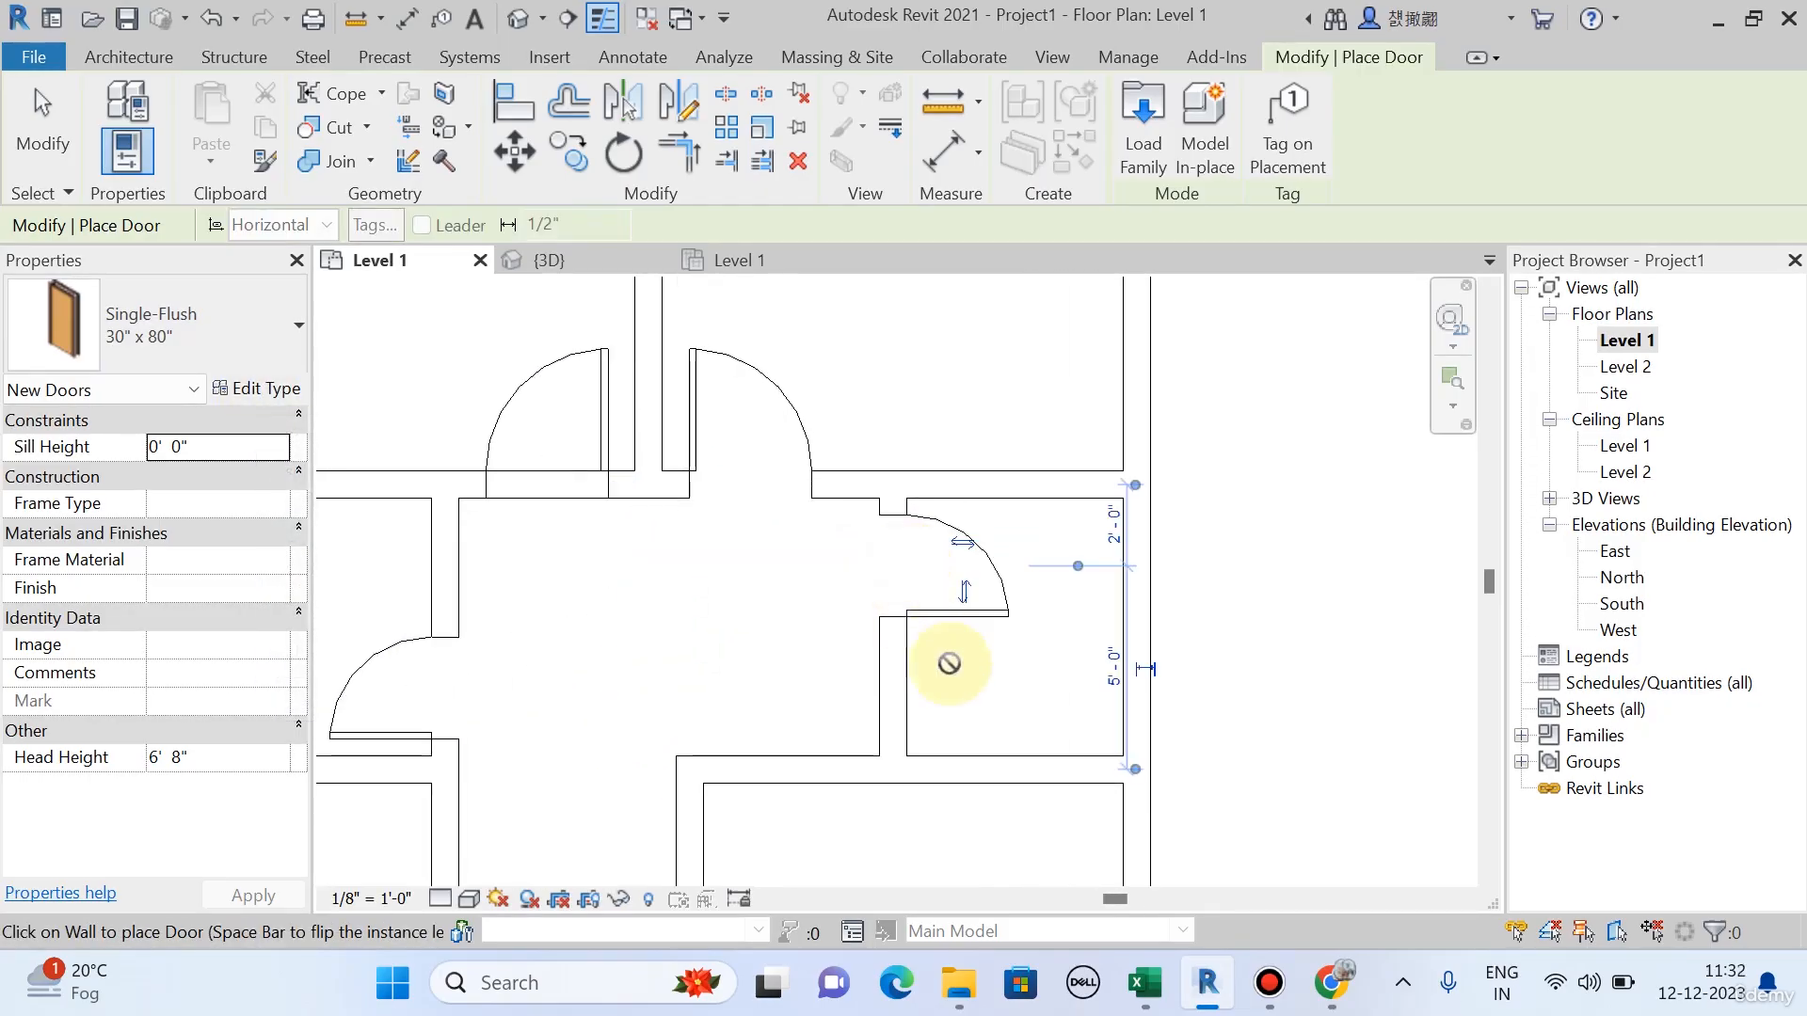
Flip the middle-right room's door so it is hinged at its upper end.
key(Escape)
key(Escape)
click(962, 595)
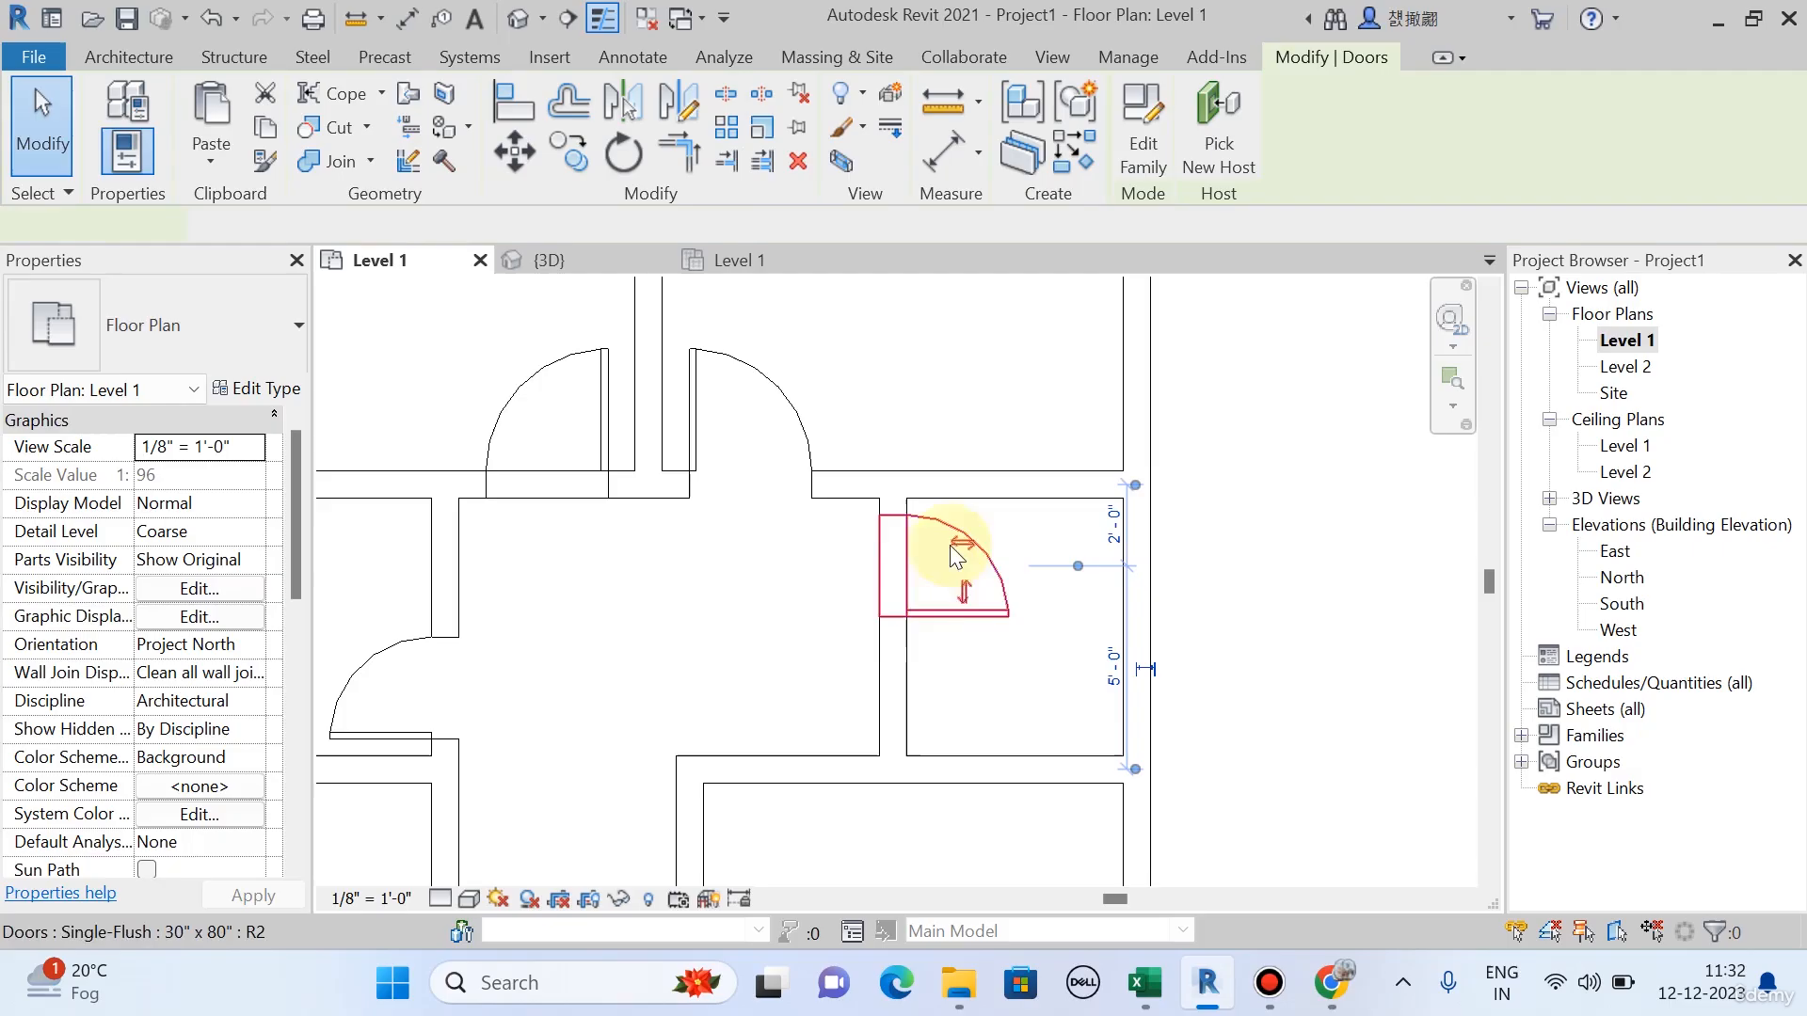
click(963, 594)
key(Escape)
scroll(917, 574, down, 2)
middle_drag(775, 713, 856, 706)
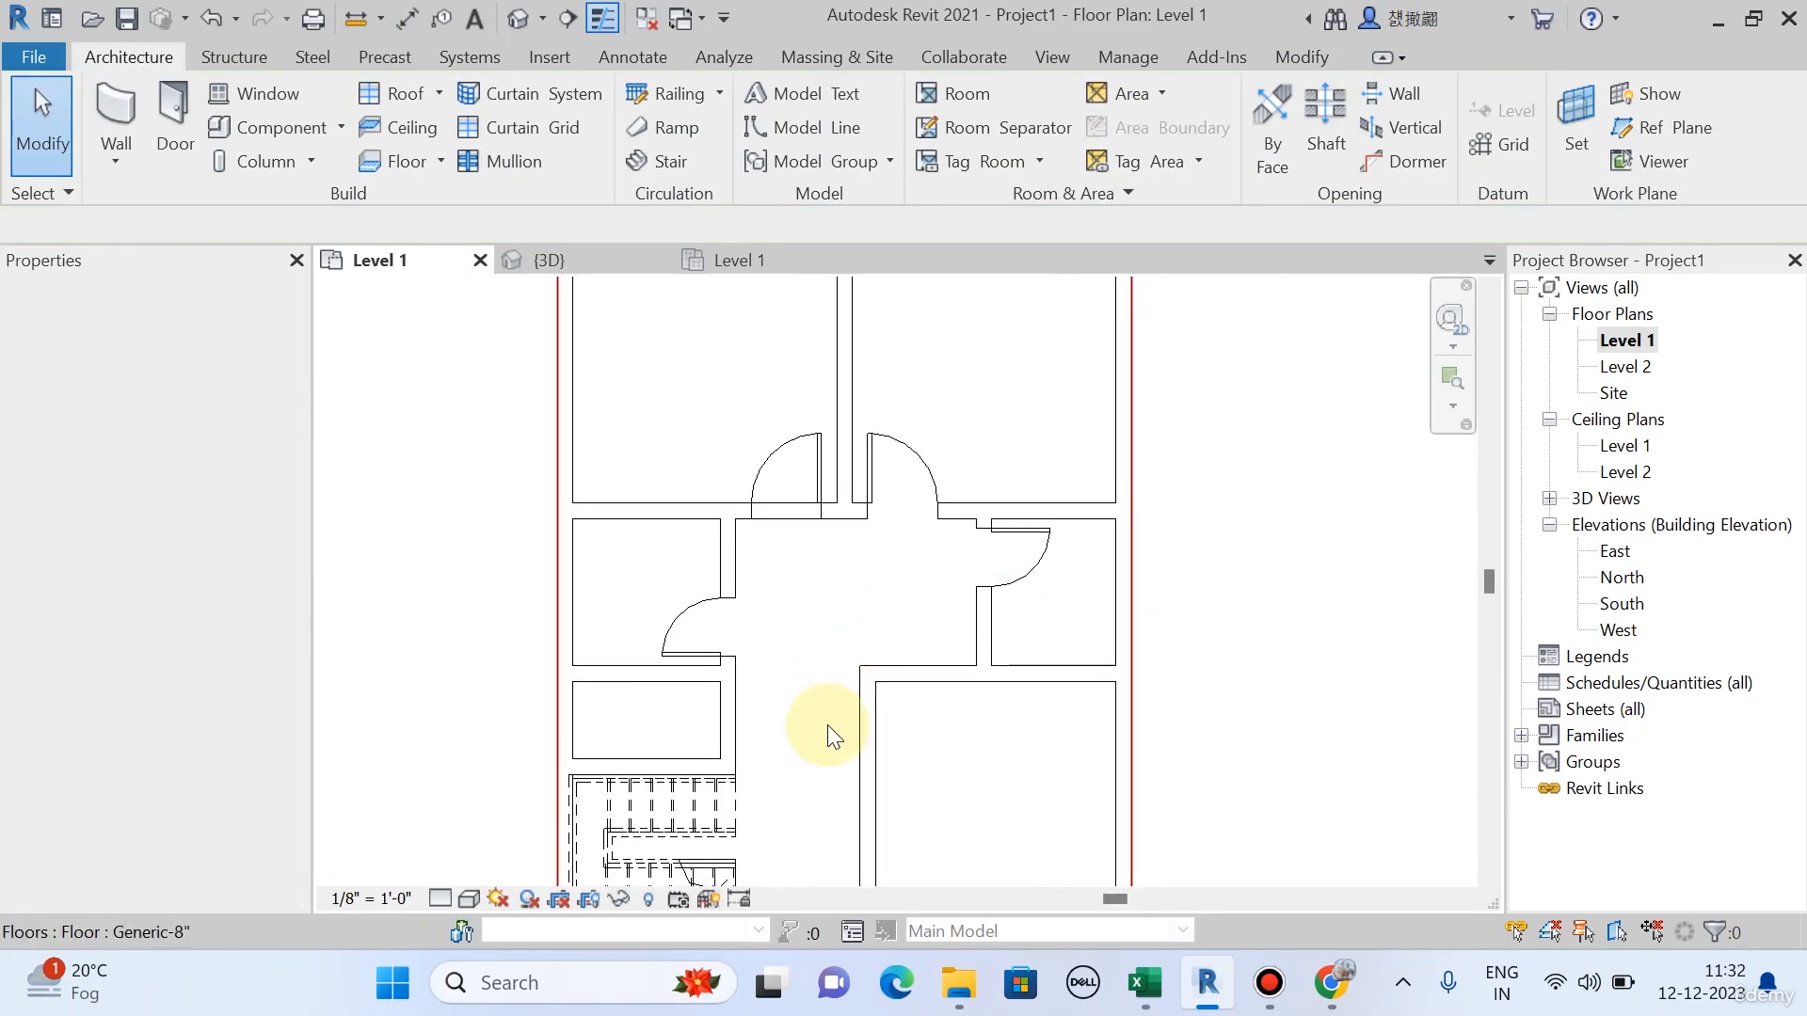
Duplicate the Single-Flush 30" x 80" door type under the name Door.
scroll(793, 628, up, 4)
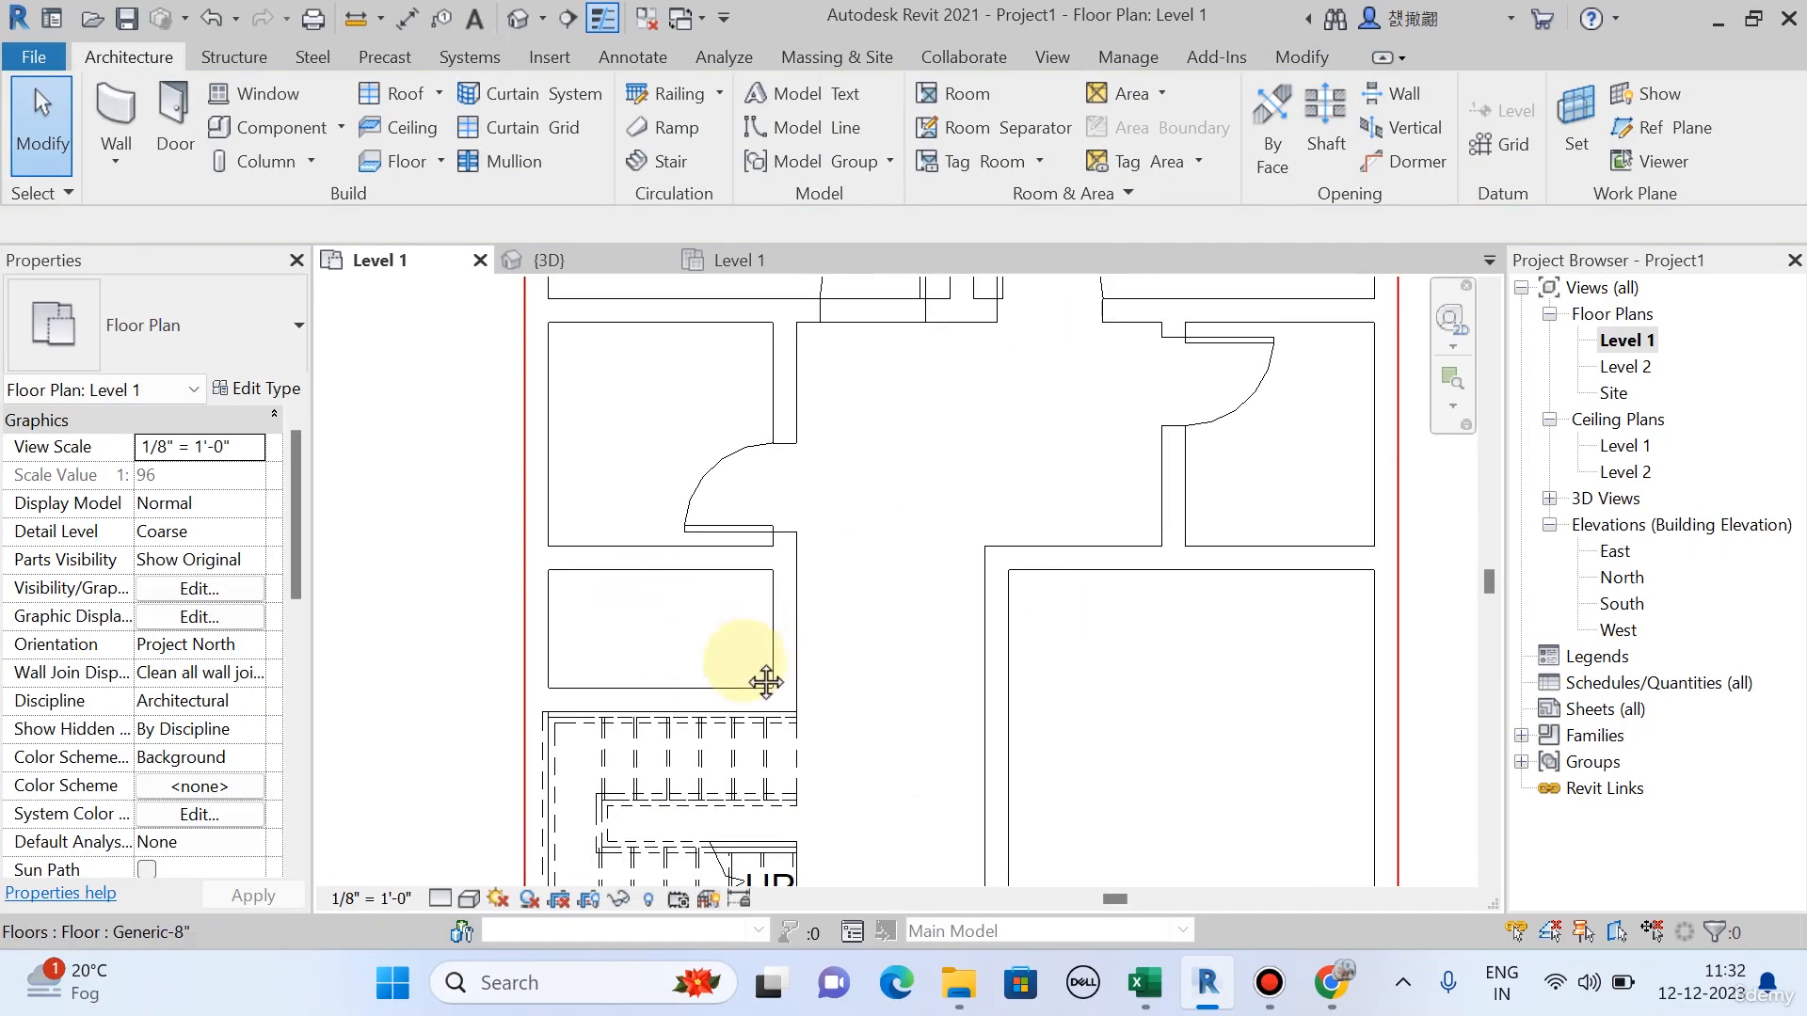
scroll(744, 647, up, 1)
middle_drag(766, 682, 719, 688)
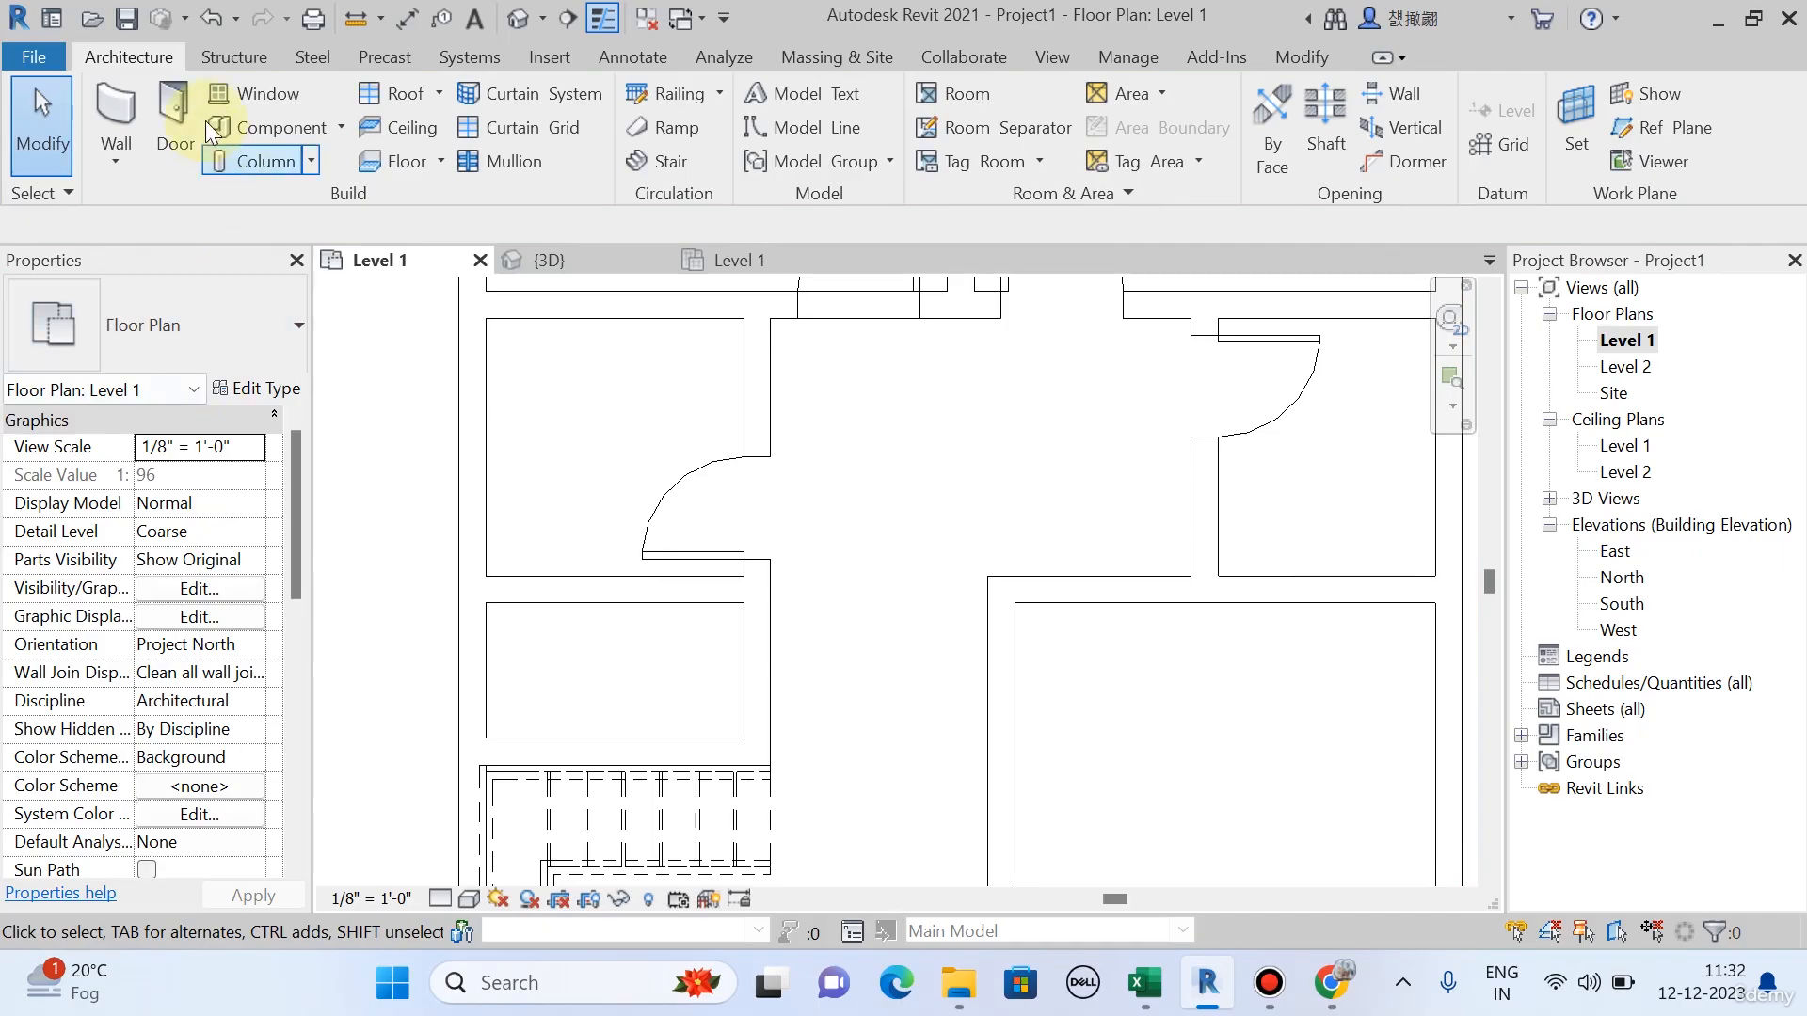
click(204, 347)
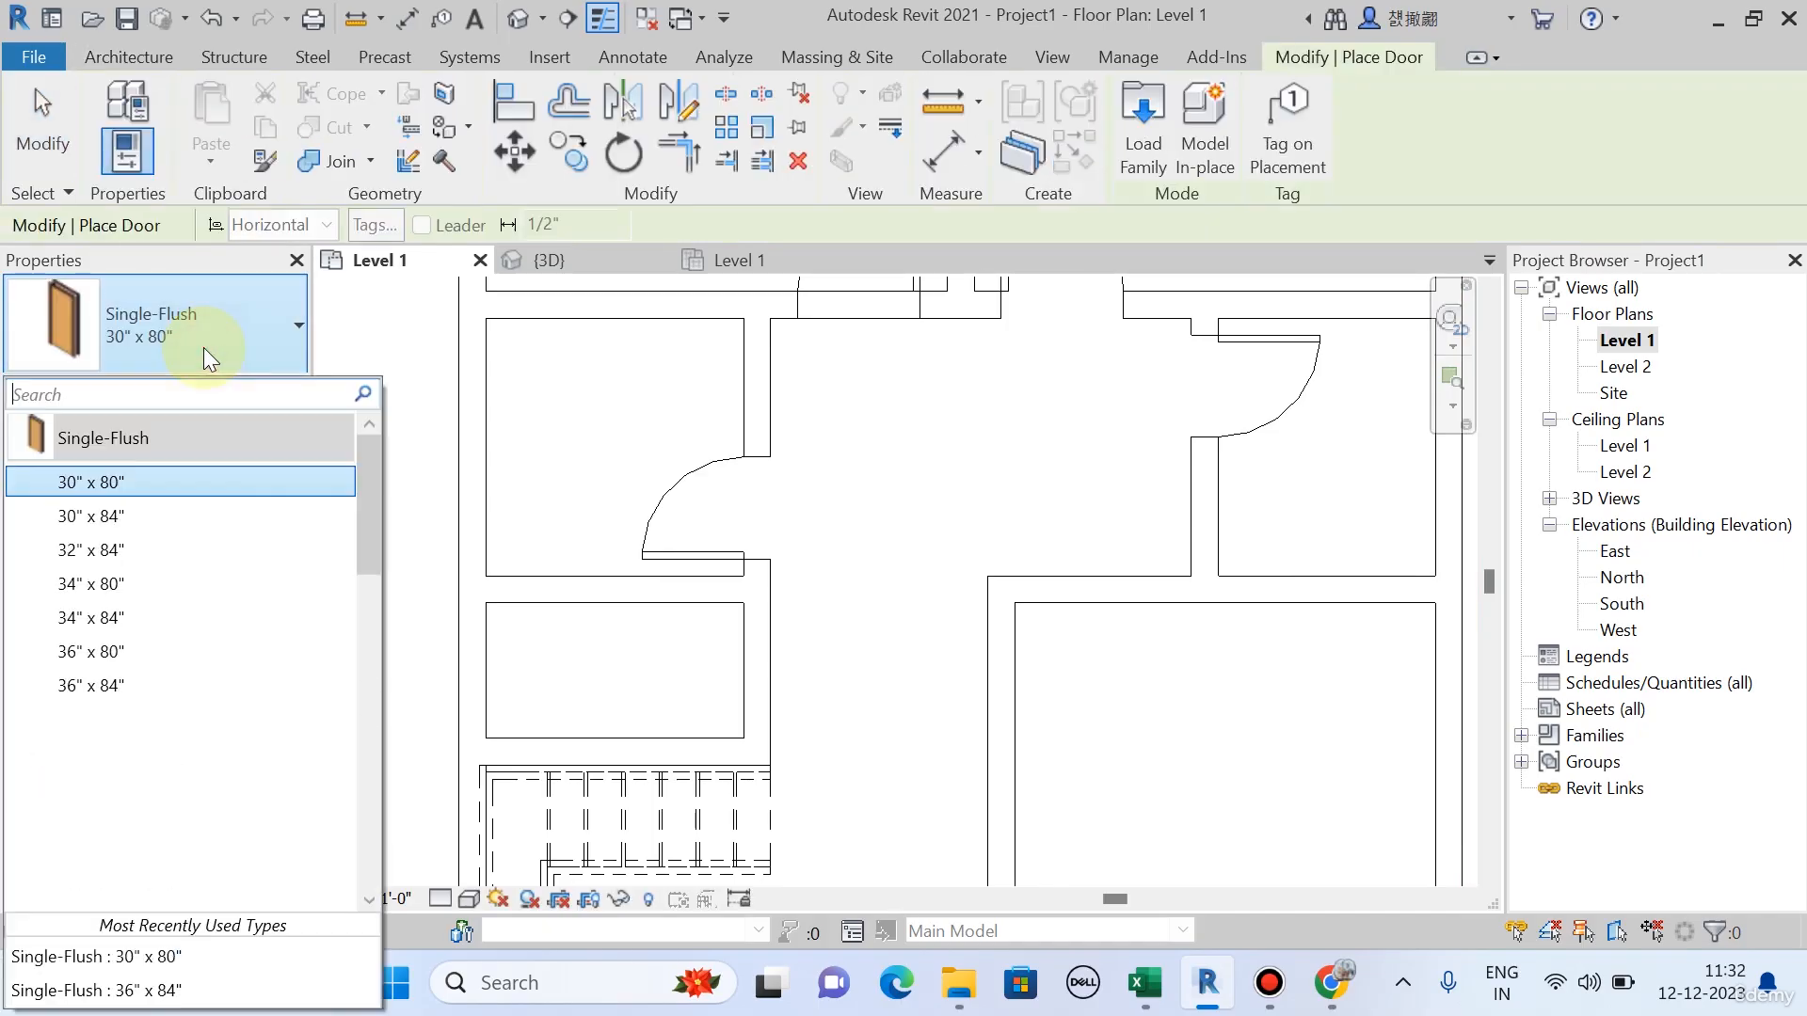
click(96, 480)
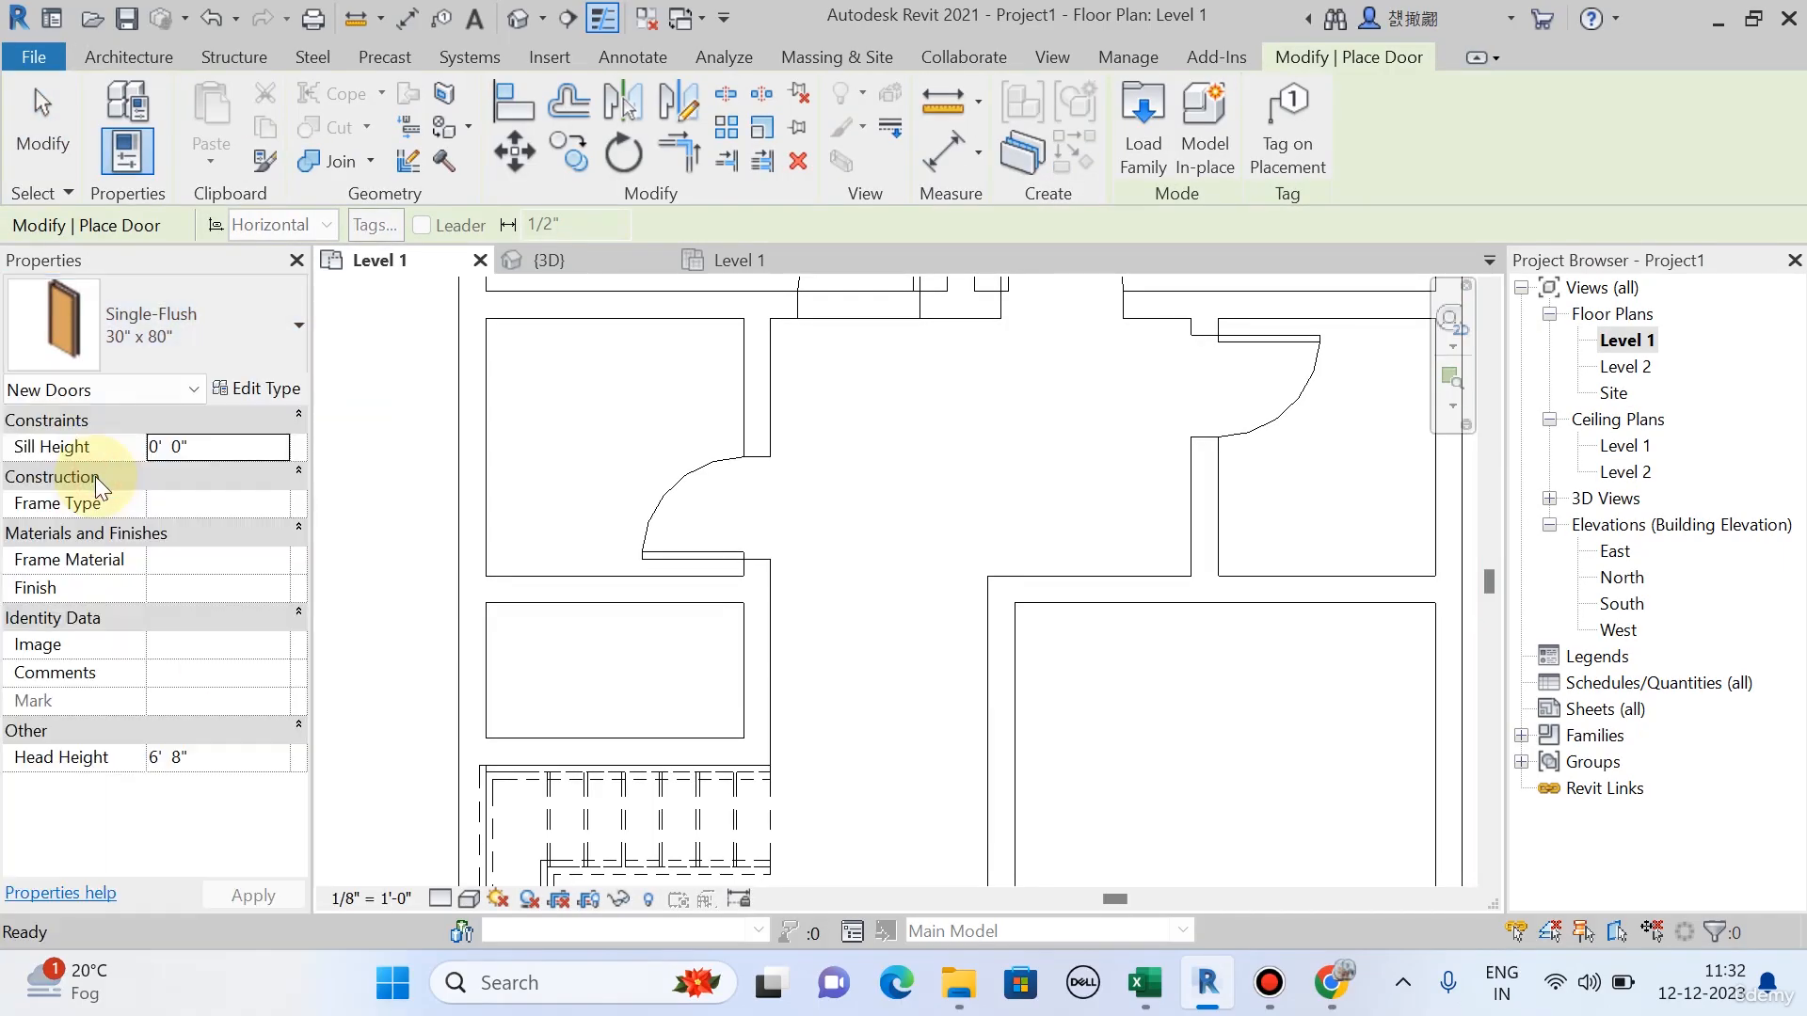
click(283, 392)
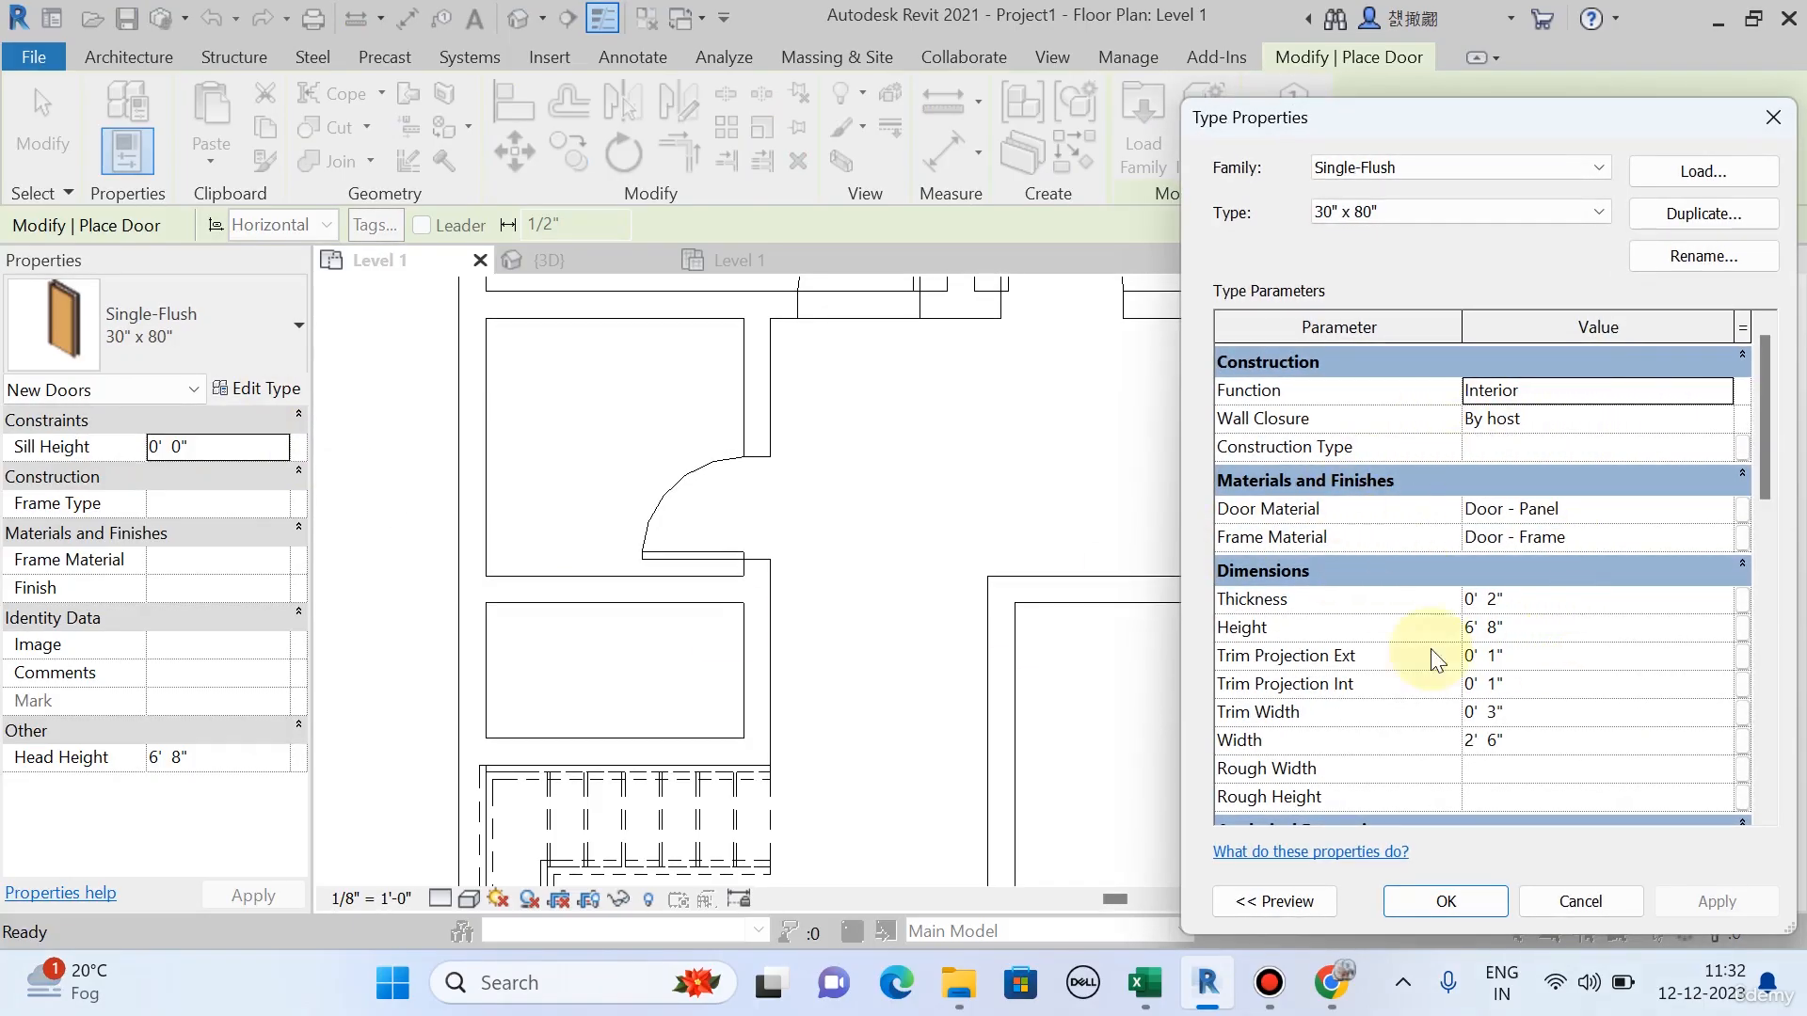
click(1703, 215)
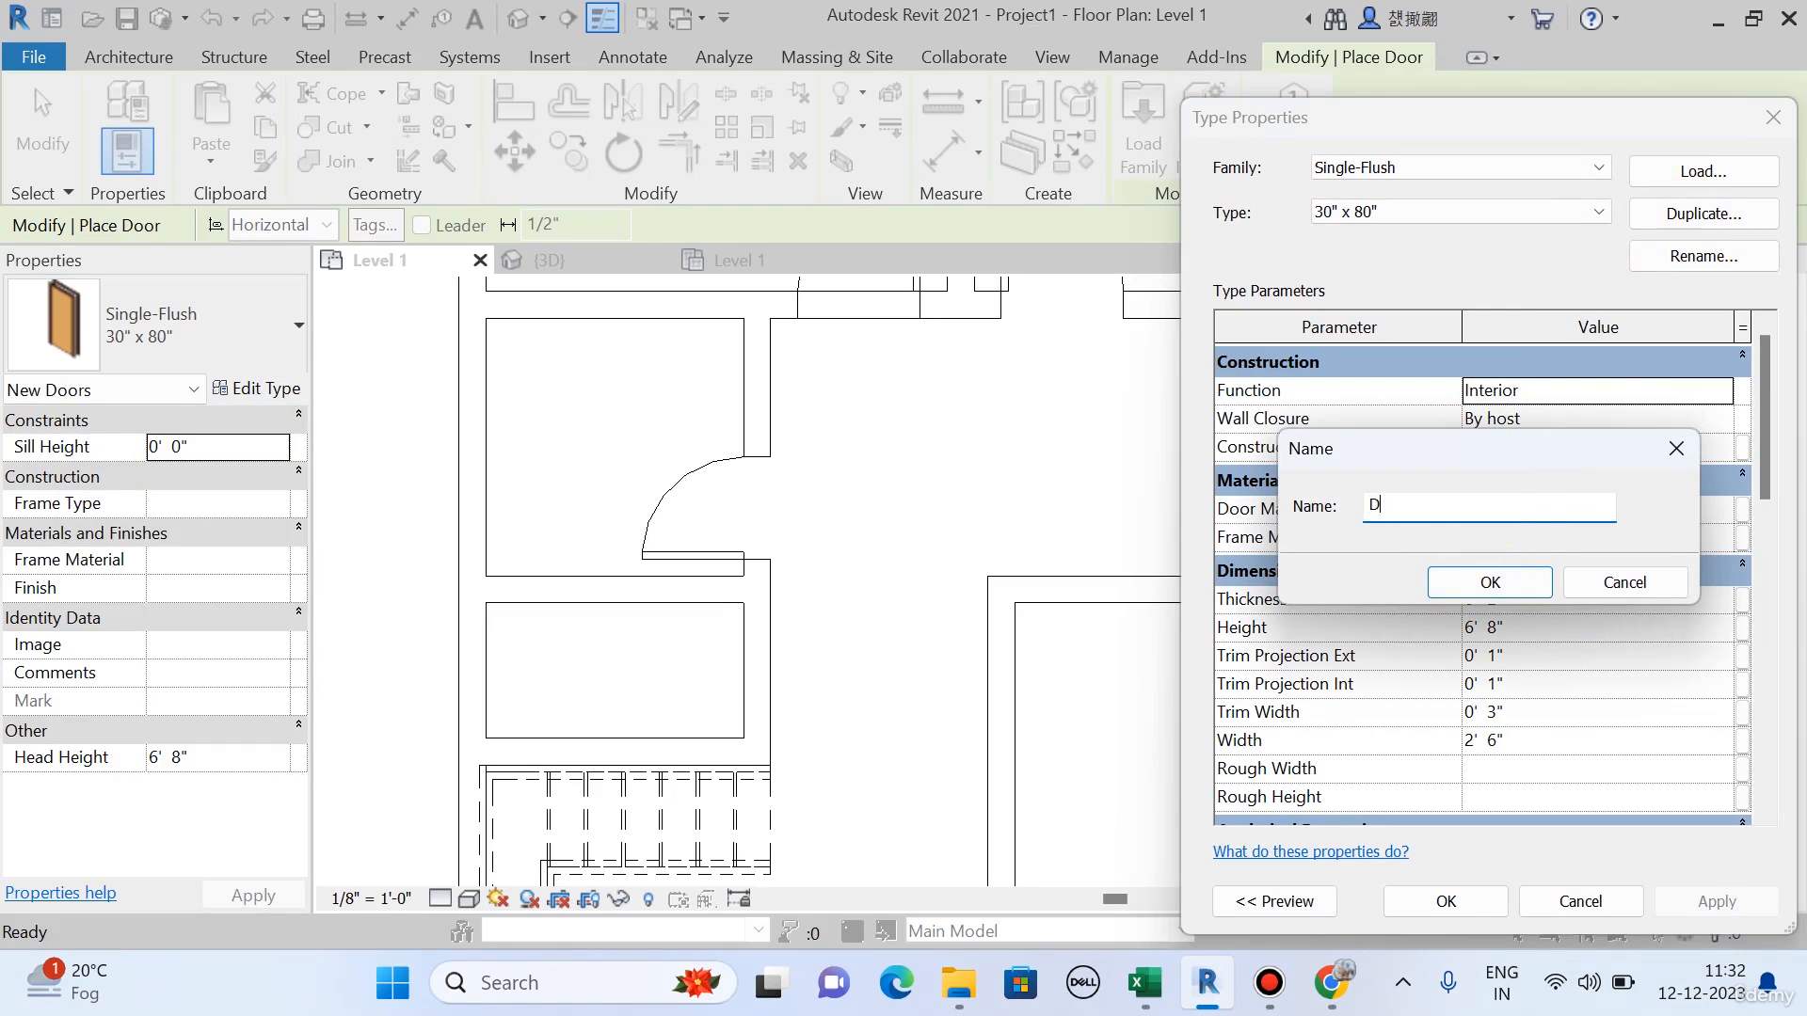
click(1509, 582)
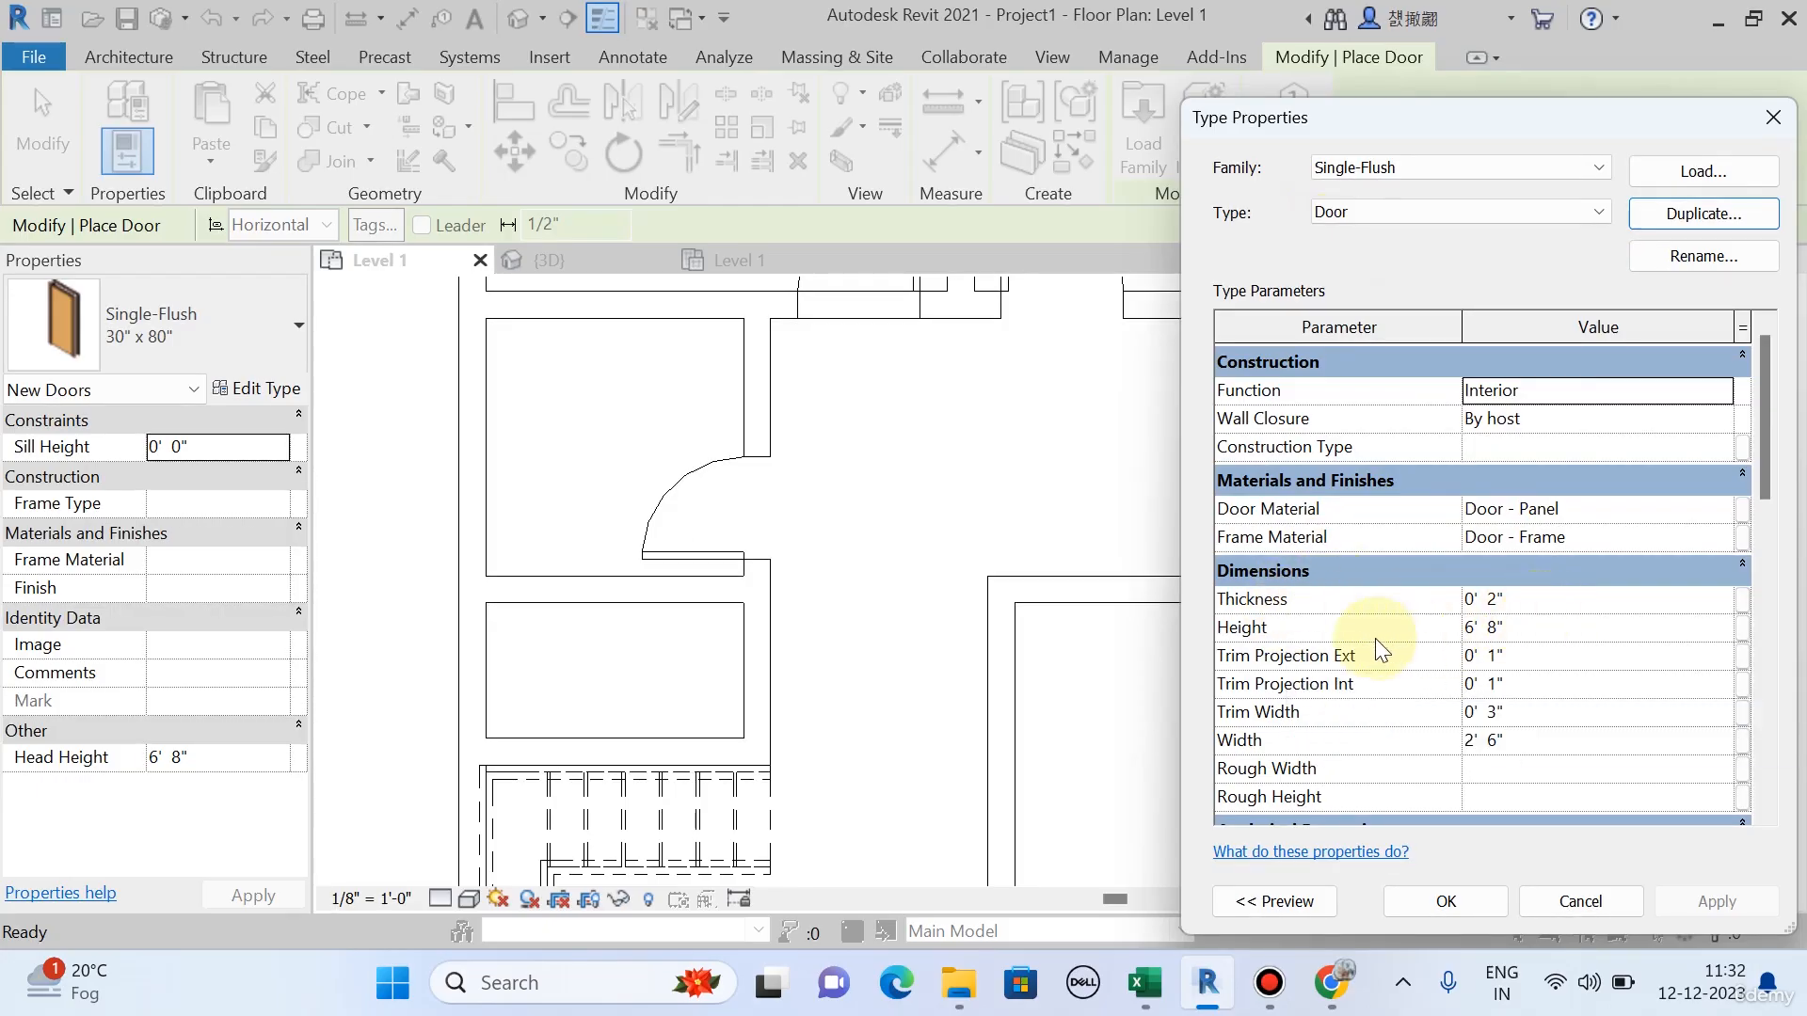
Set the new door type's width to 2 feet.
click(1548, 635)
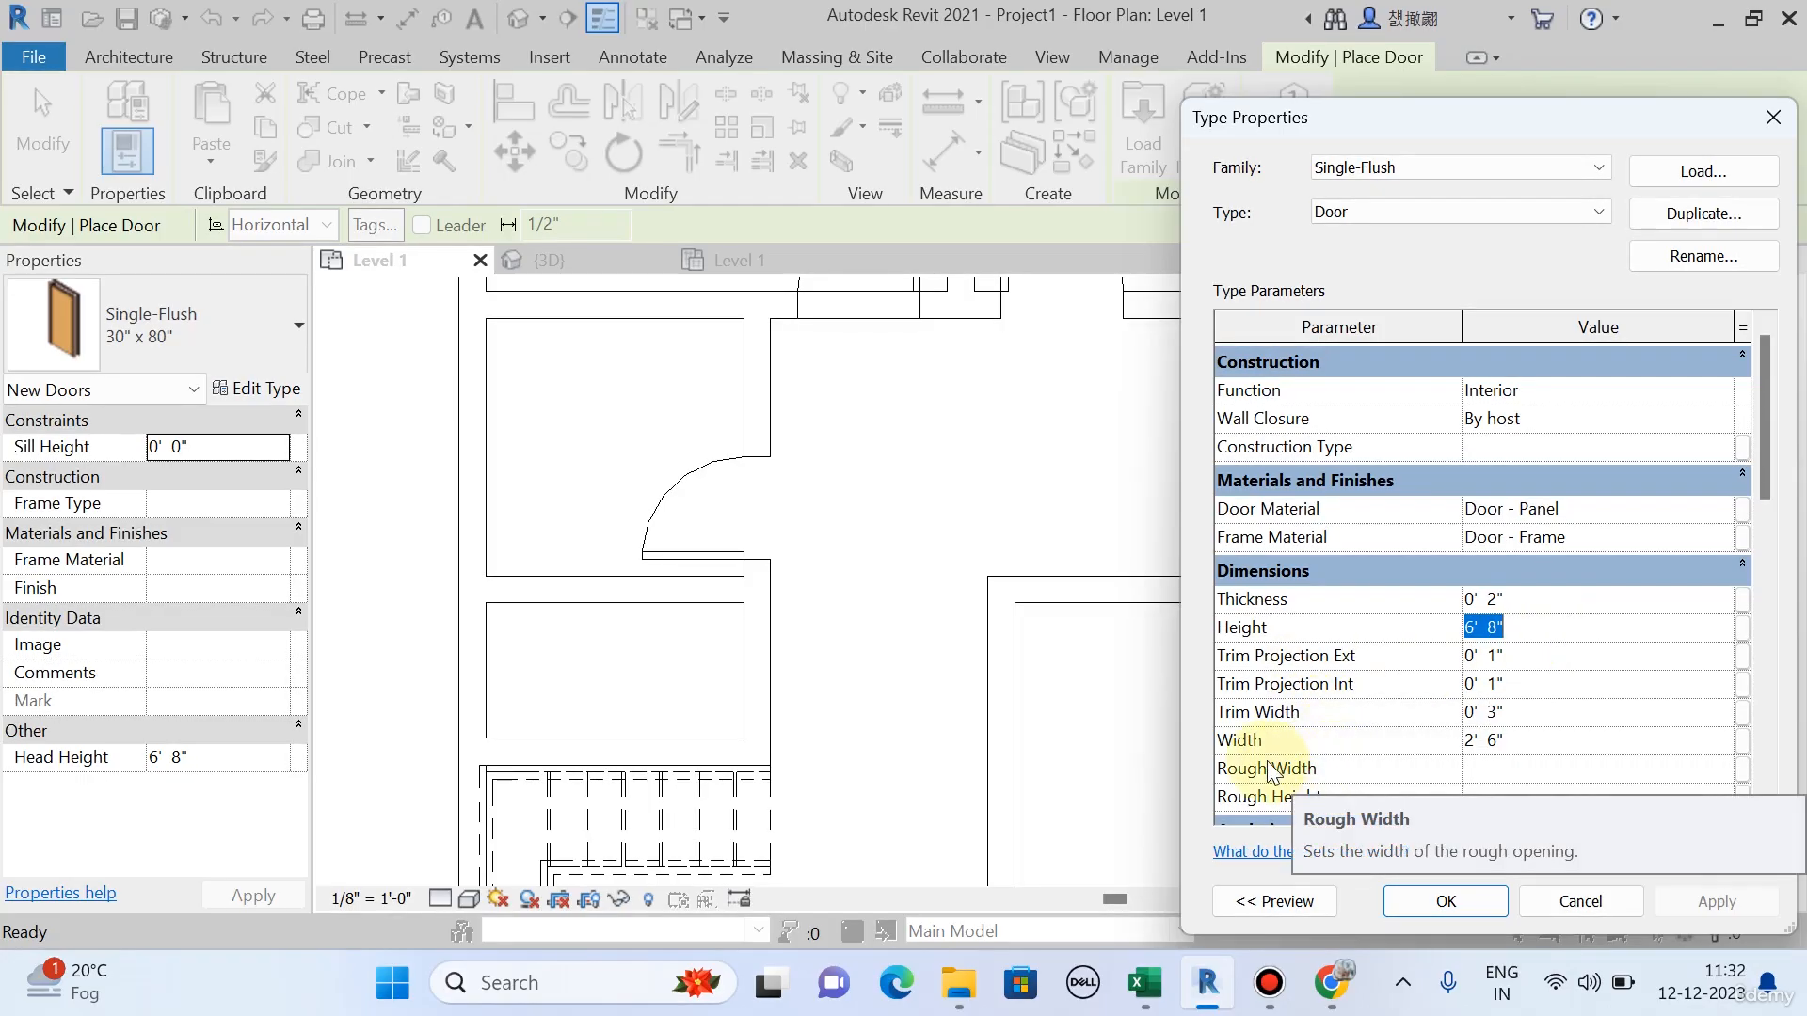
click(1536, 748)
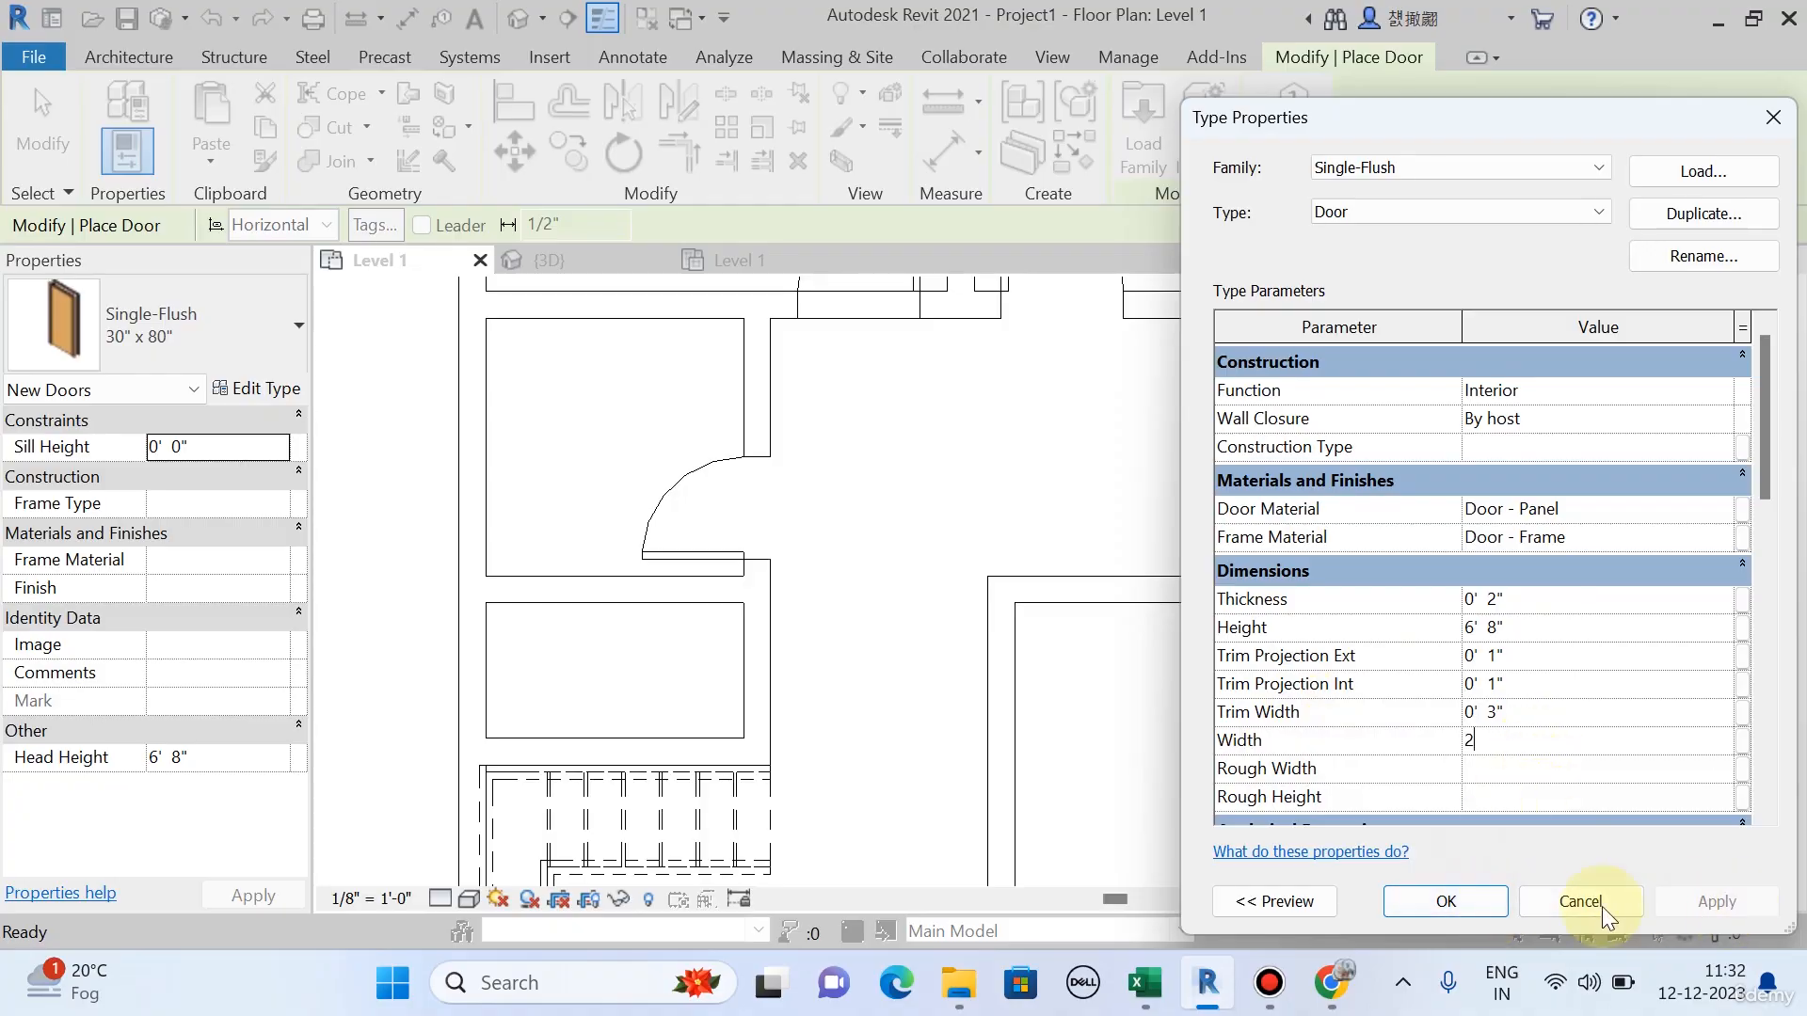
click(1468, 905)
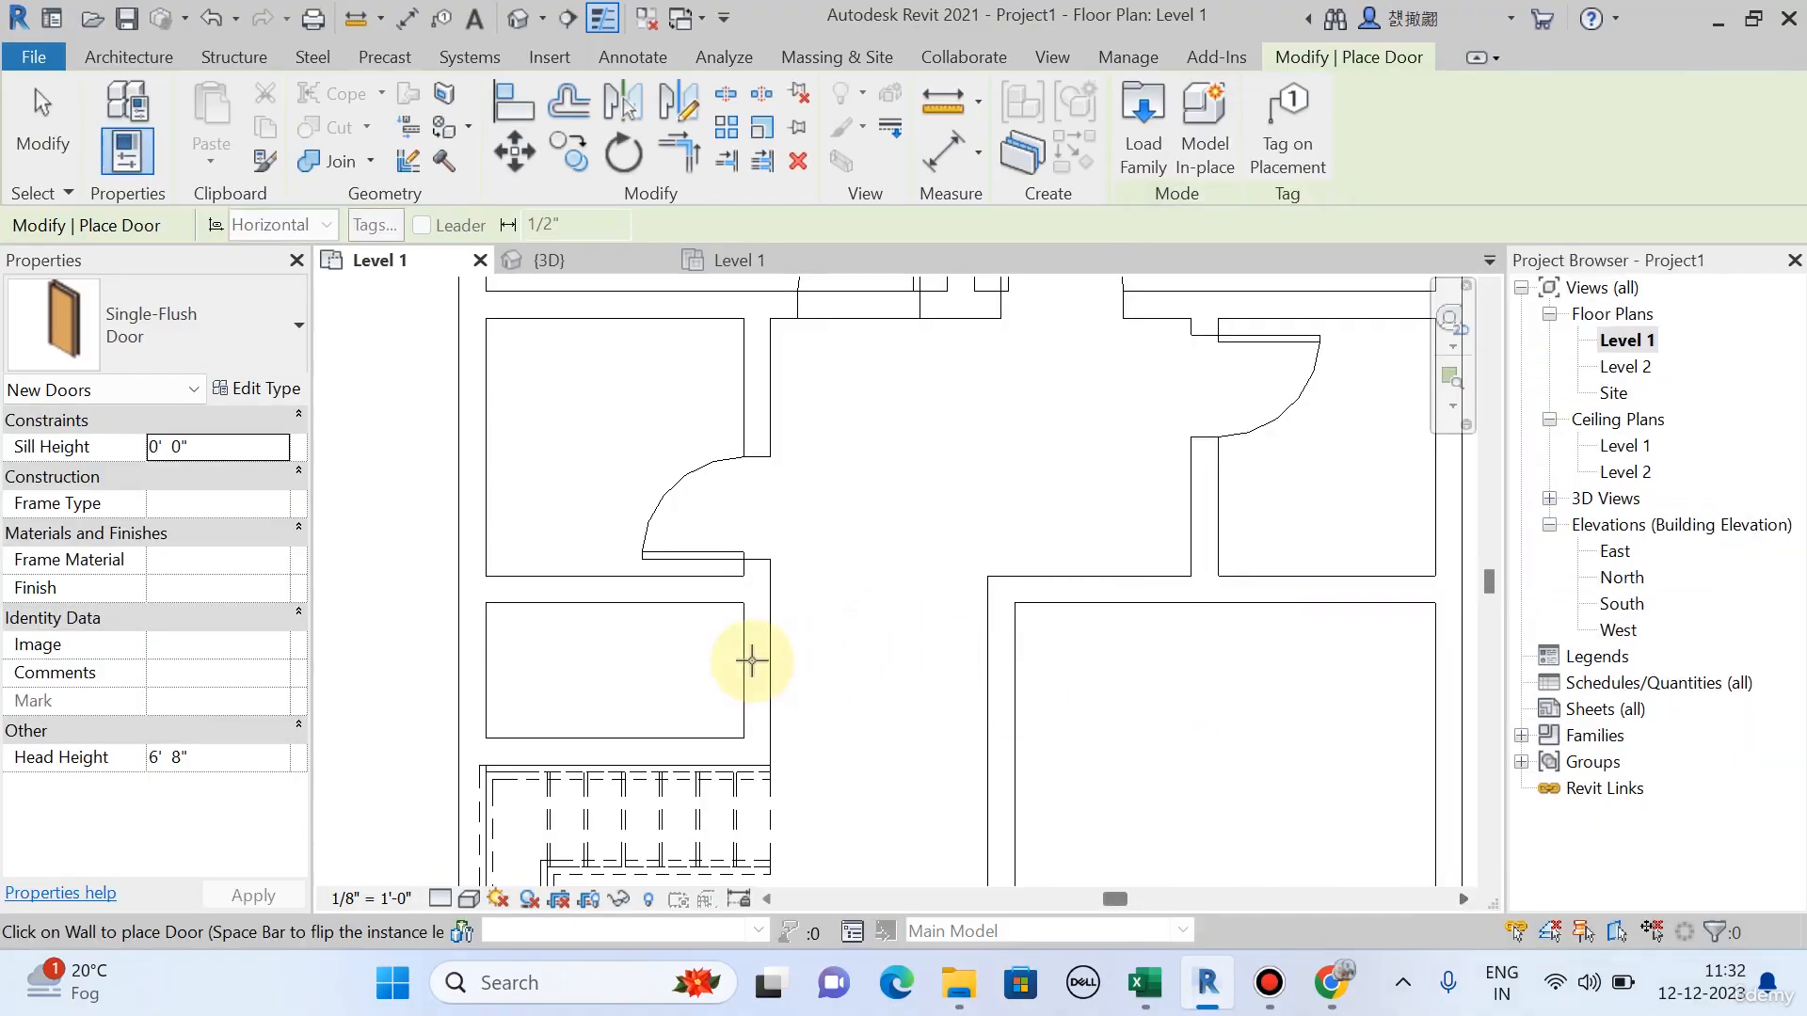
Place the Door type in the hall wall of the small room above the stairs, 1'-7" from its upper wall and 2'-5" from its lower wall.
scroll(743, 640, up, 1)
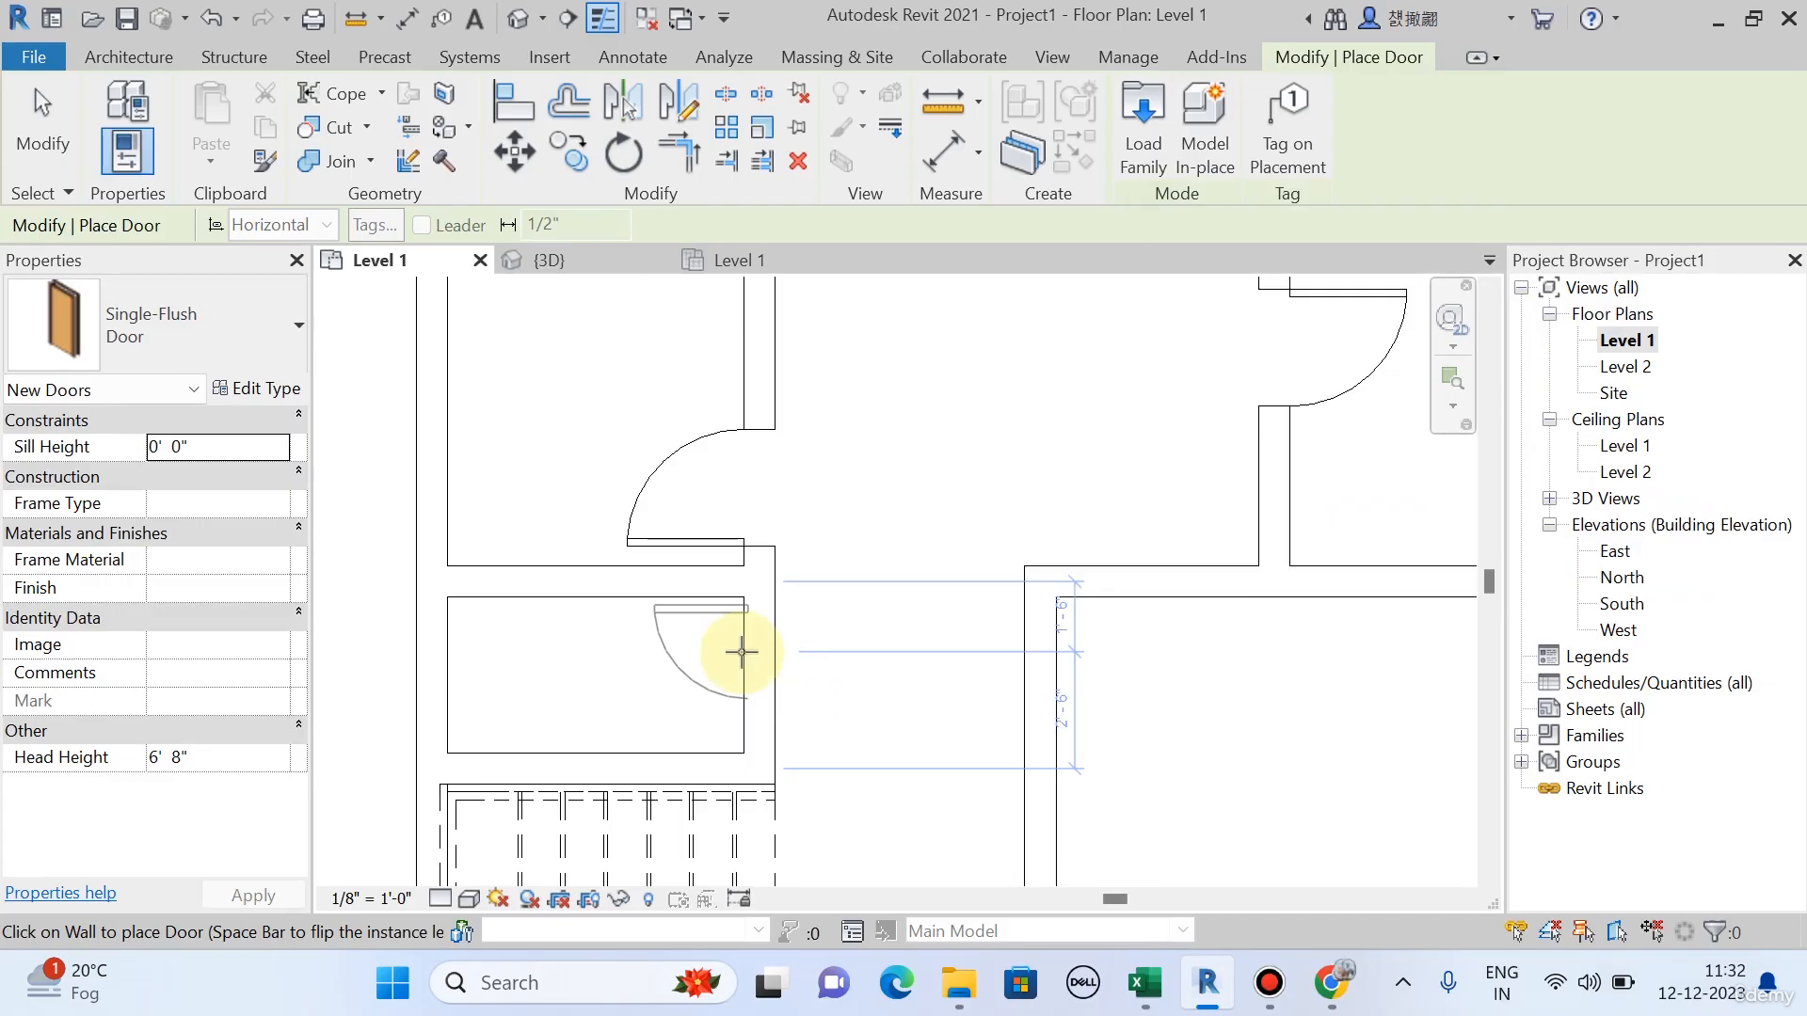
click(743, 654)
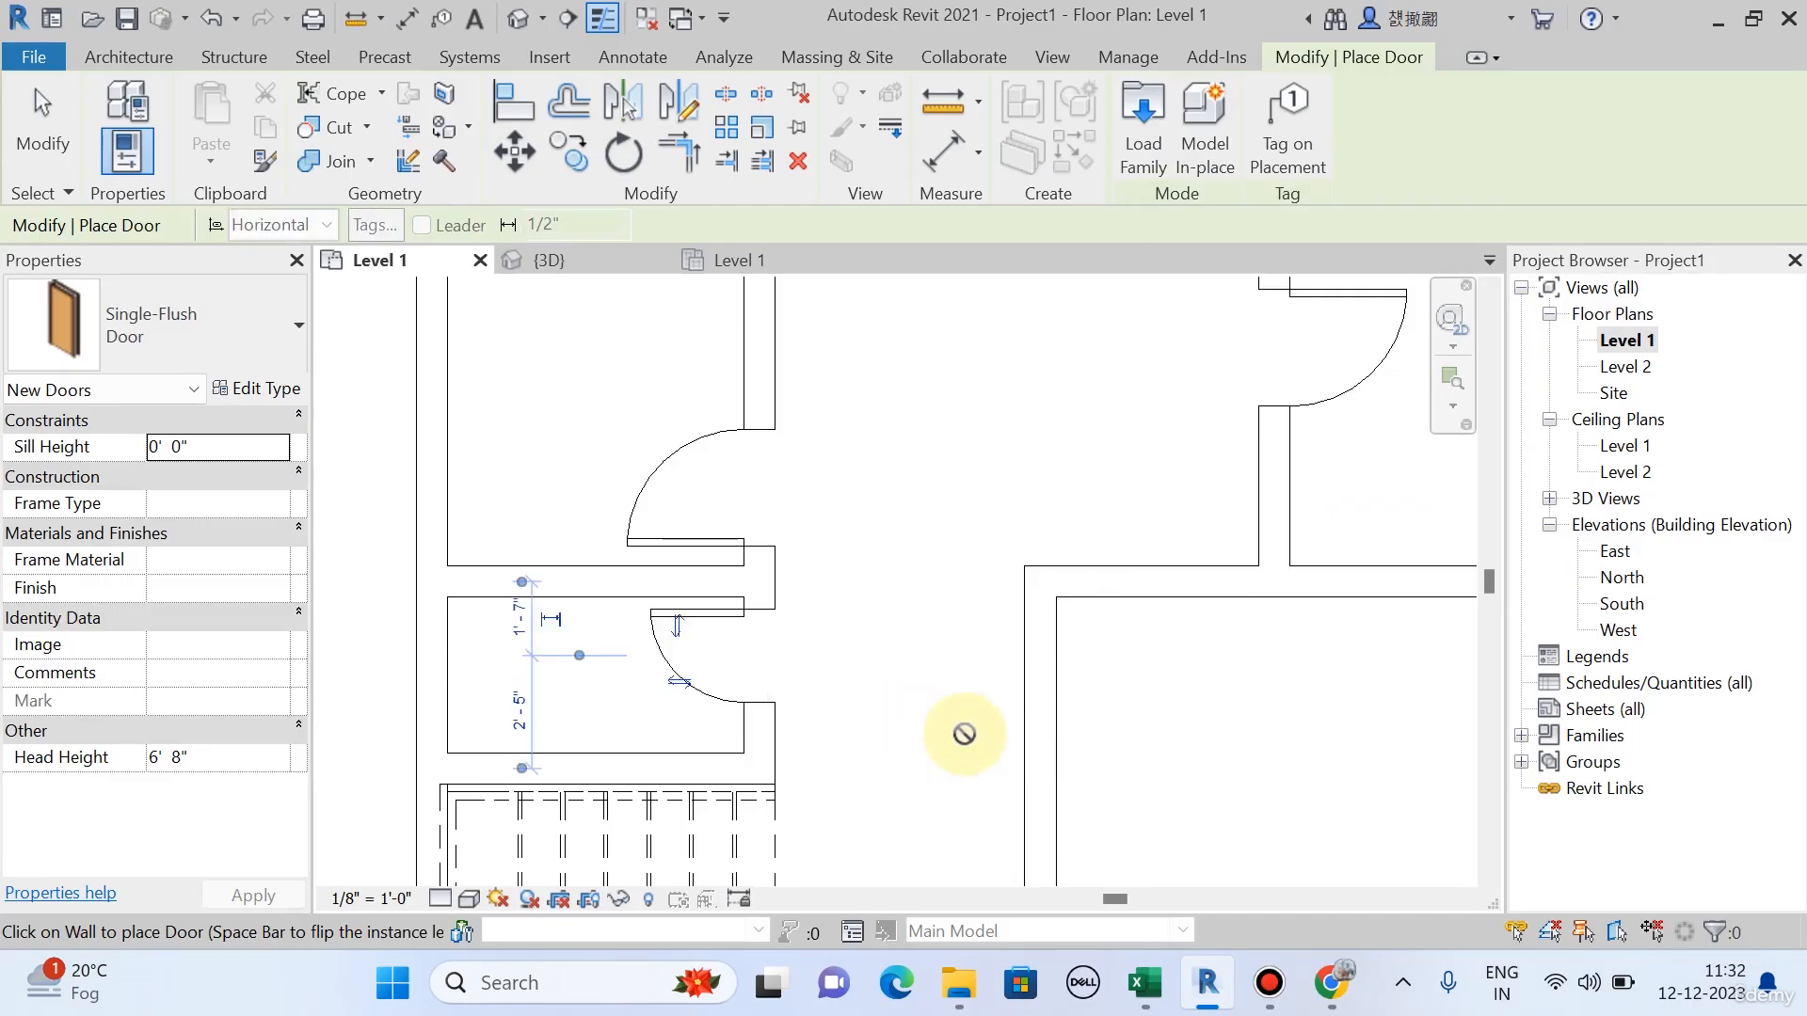
key(Escape)
key(Escape)
Place a Single-Flush 36" x 84" door in the lower-right room's hall wall, 2'-6" from its upper wall and 8'-6" from its lower wall.
scroll(841, 629, down, 2)
scroll(838, 626, down, 1)
mouse_move(860, 690)
middle_down()
mouse_move(872, 715)
mouse_move(840, 690)
middle_up()
scroll(734, 654, up, 1)
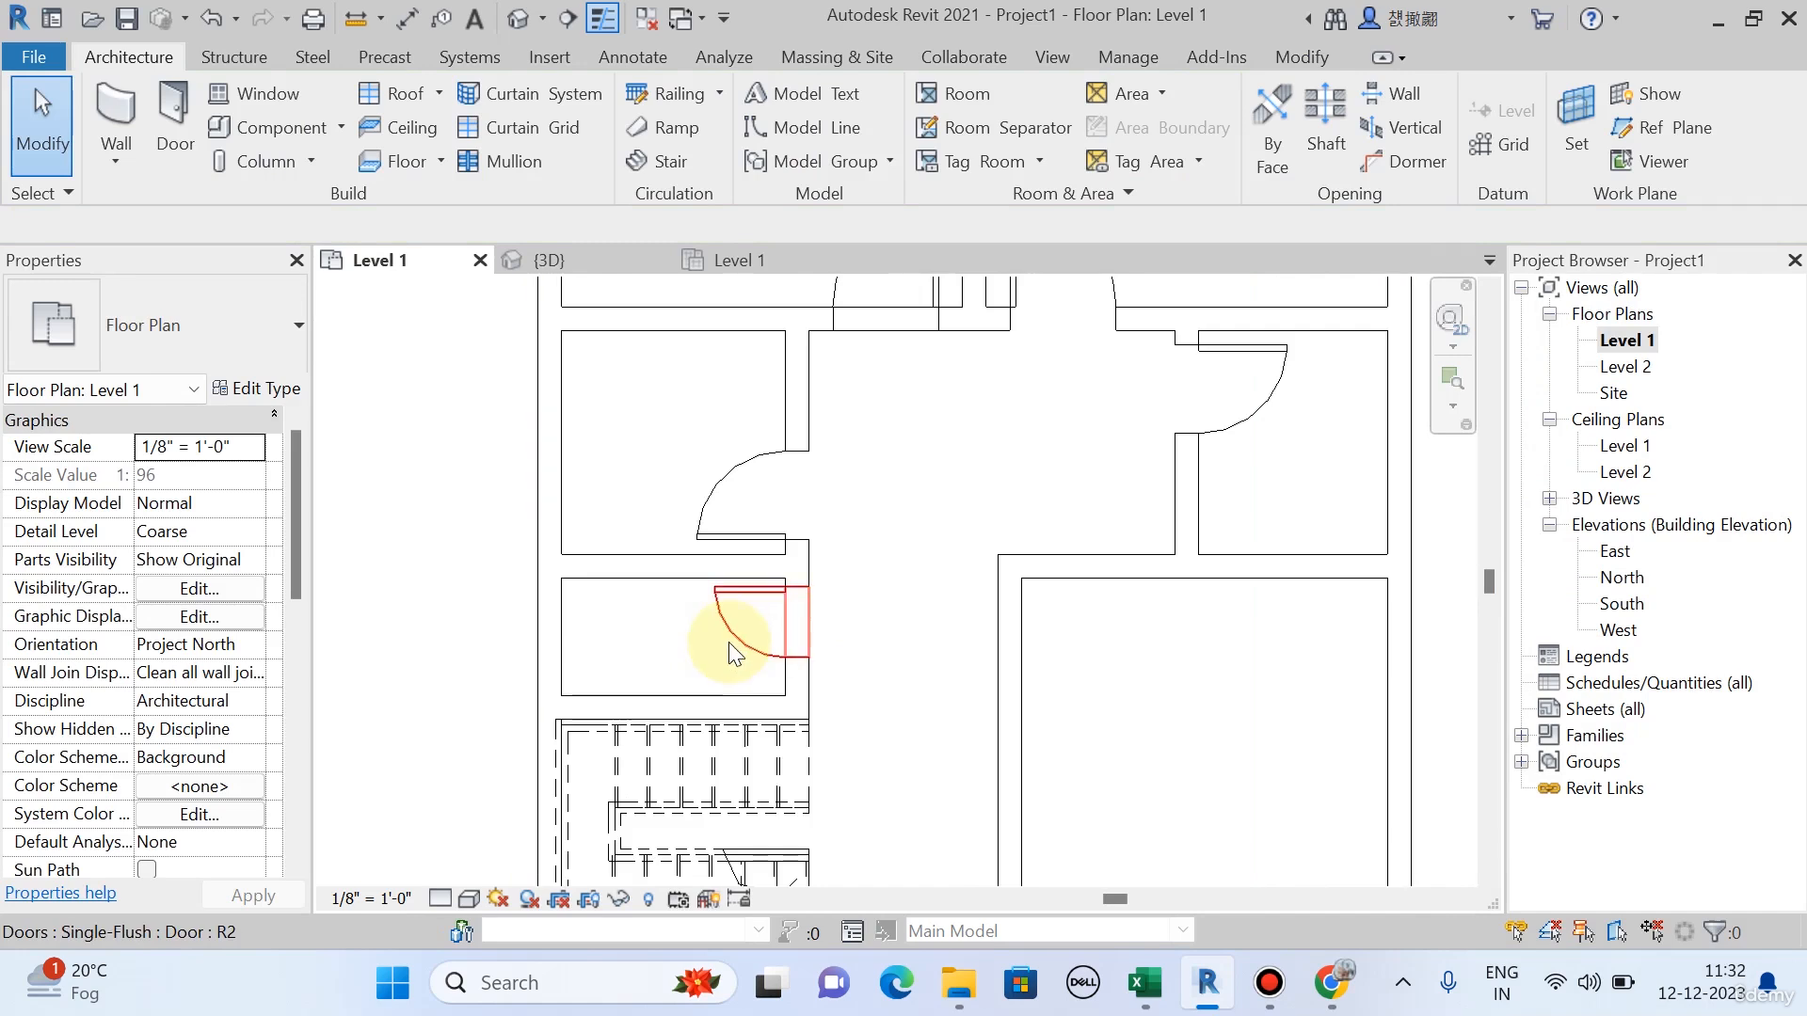
scroll(734, 656, down, 3)
scroll(725, 666, up, 2)
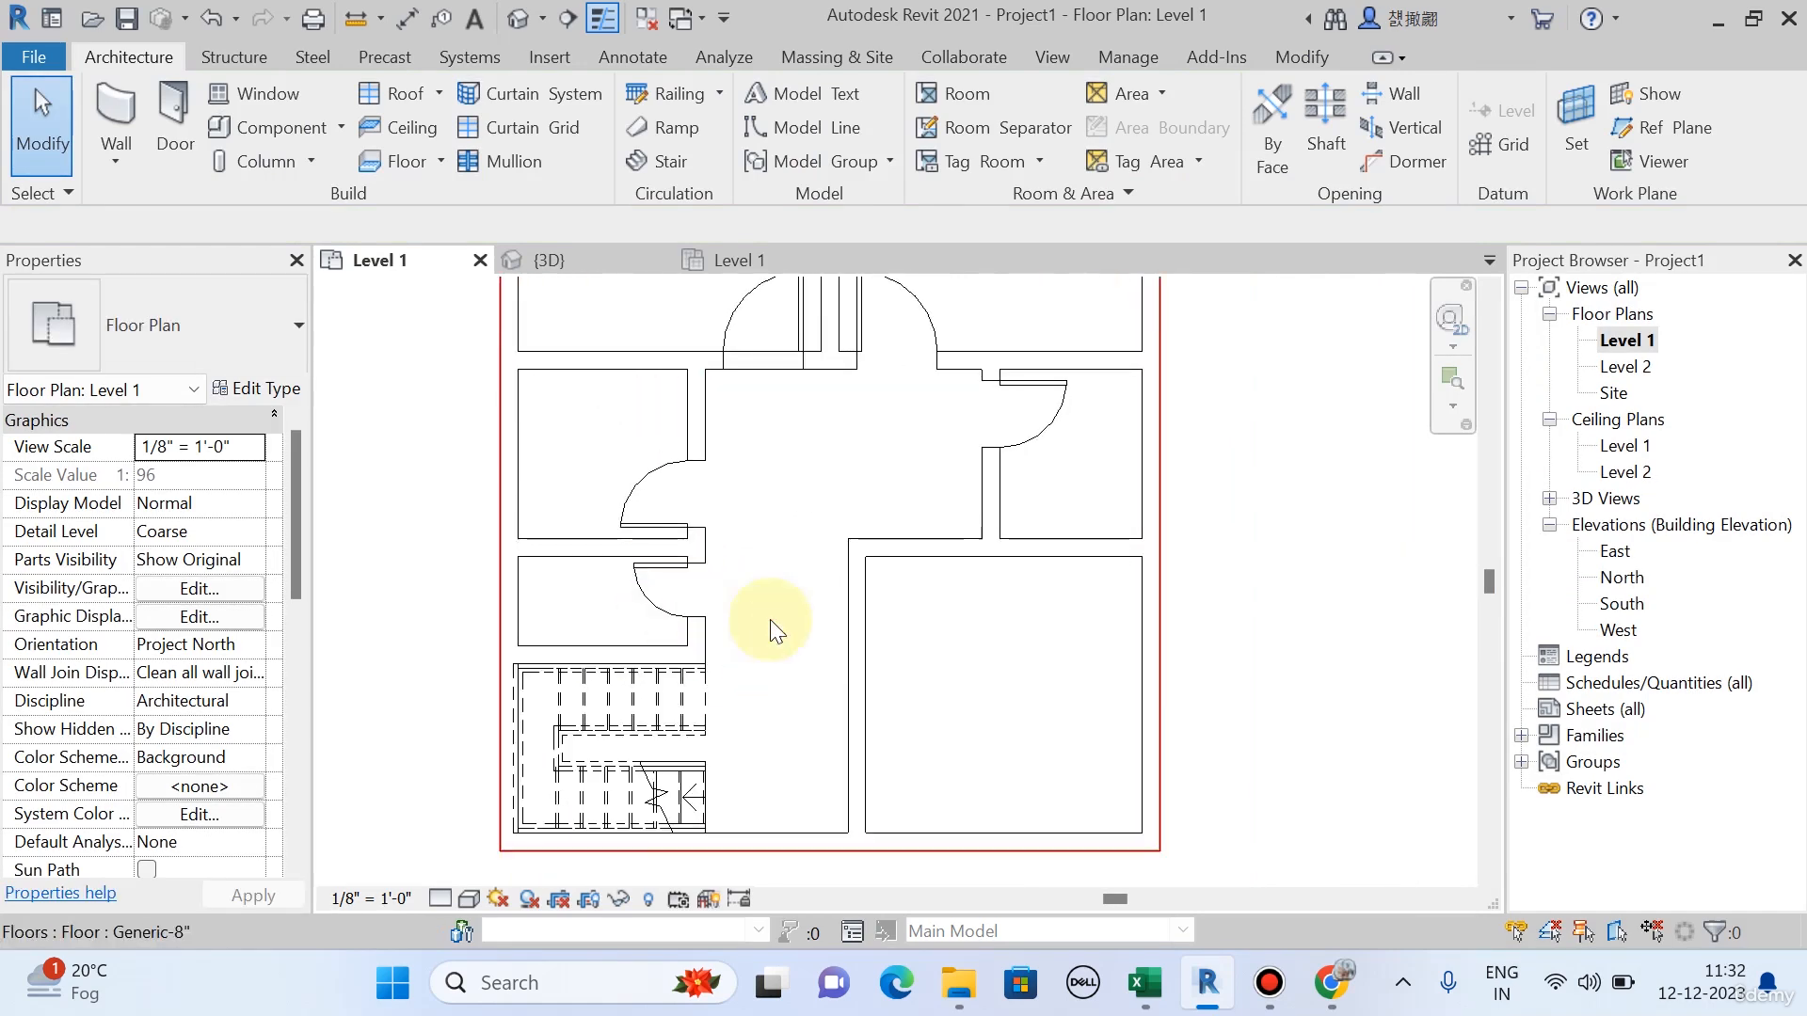
middle_drag(766, 625, 828, 646)
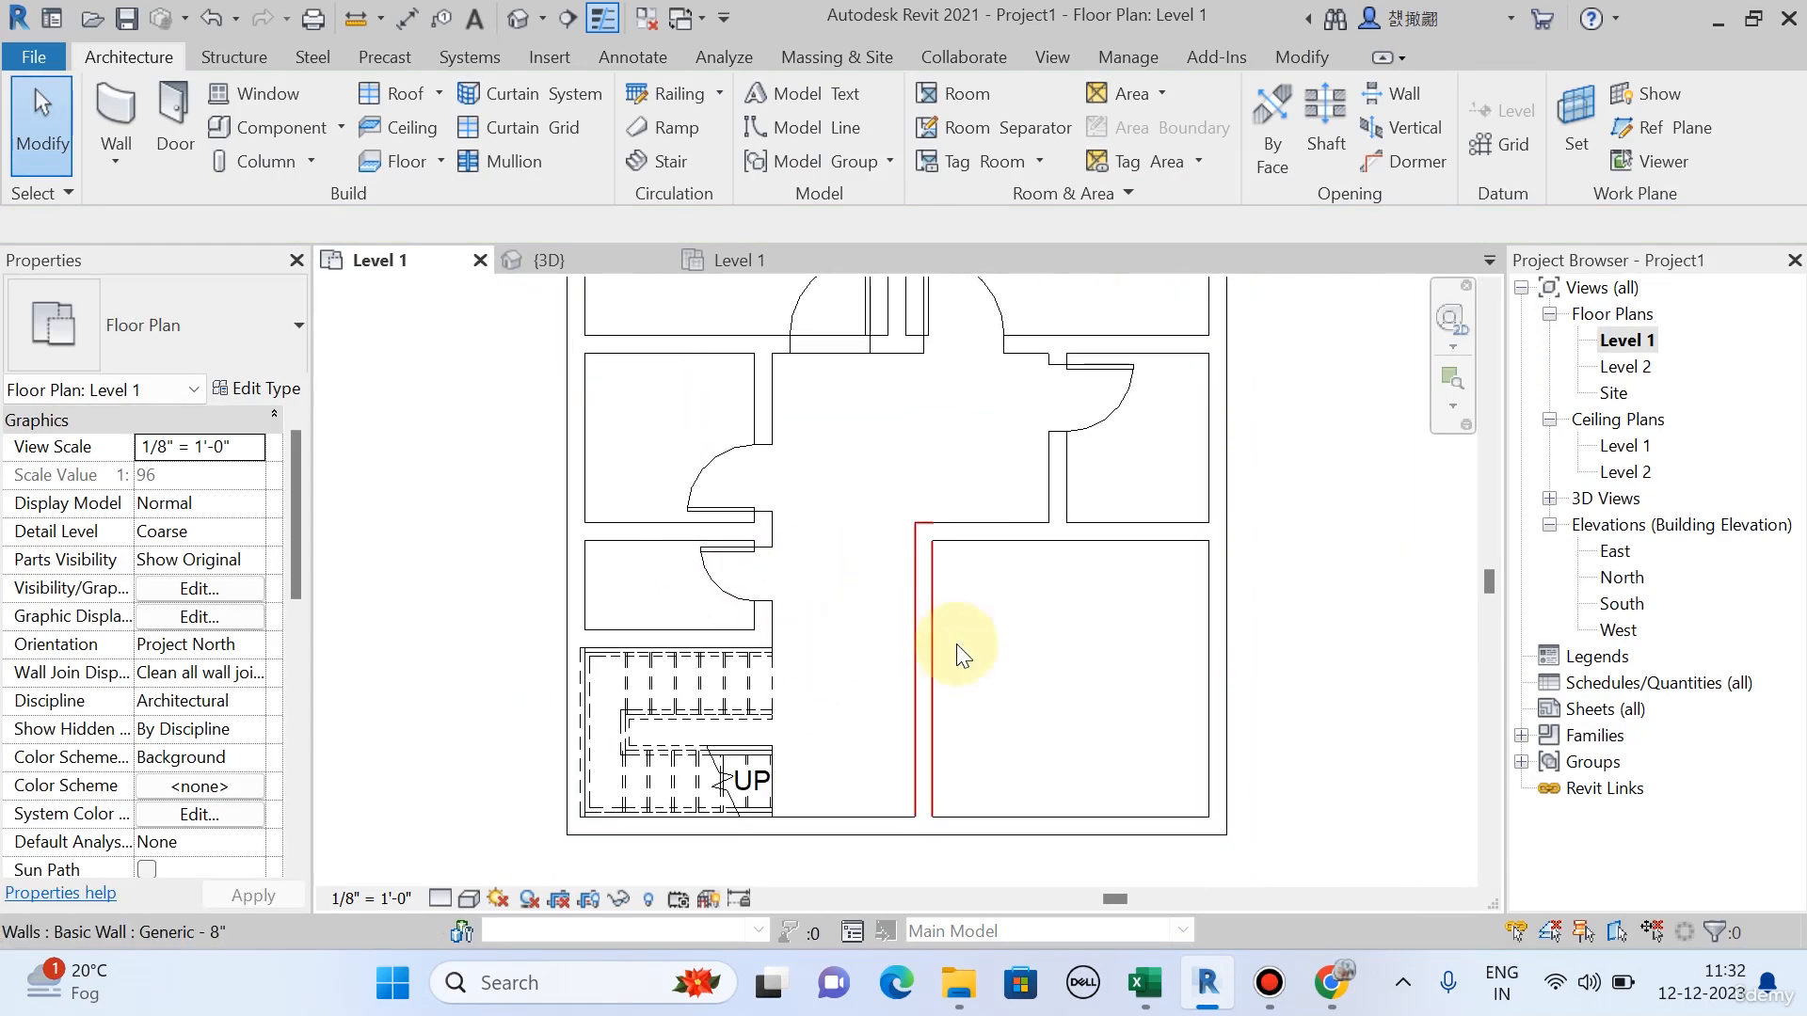
middle_drag(941, 676, 925, 678)
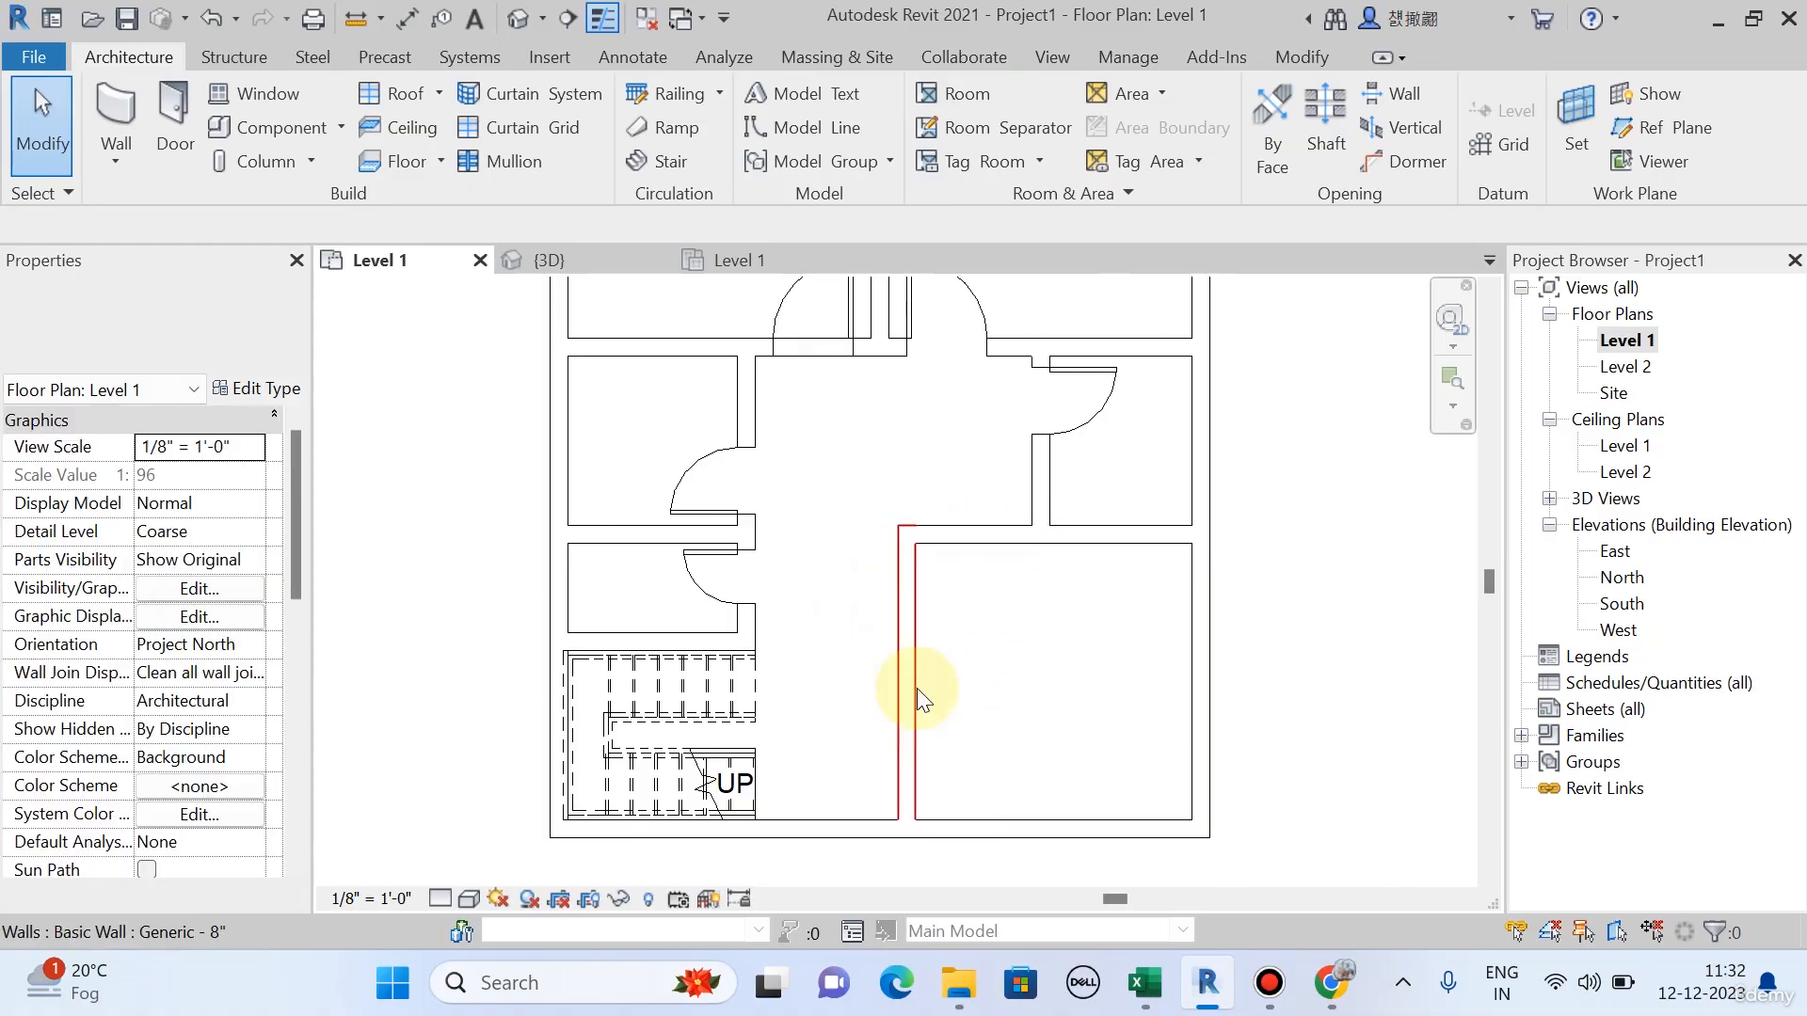
click(188, 120)
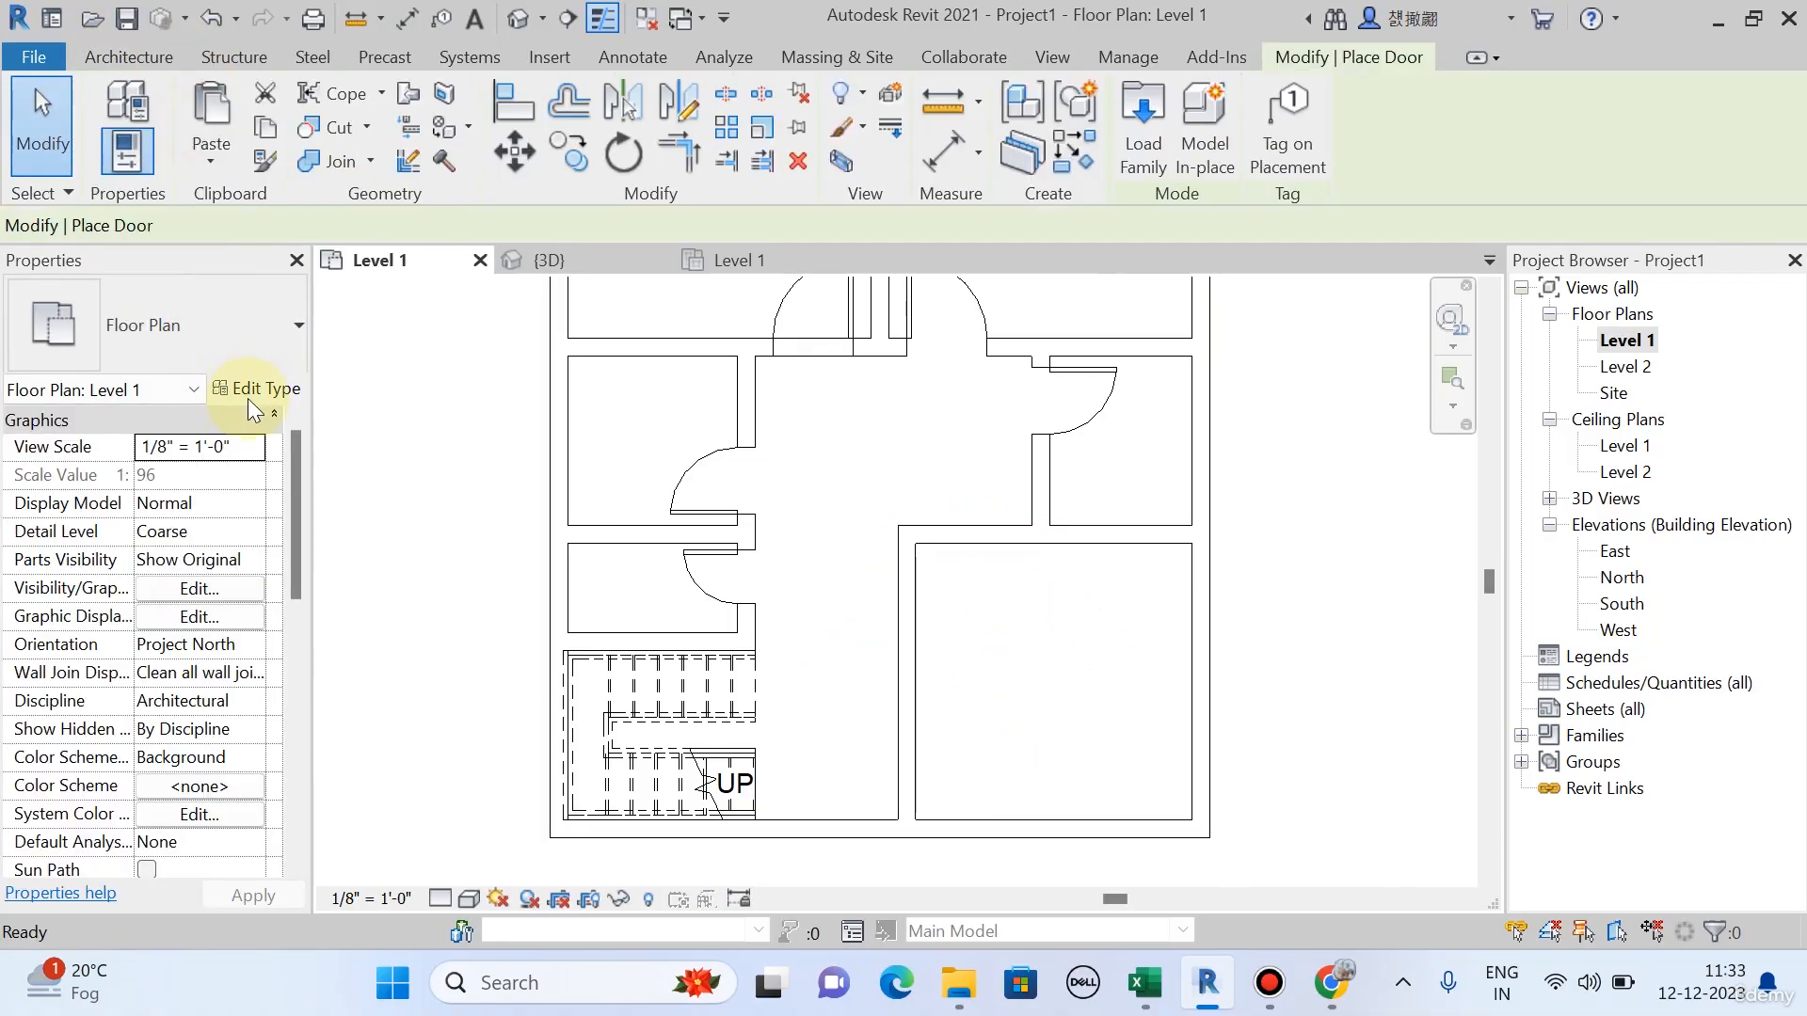
click(252, 339)
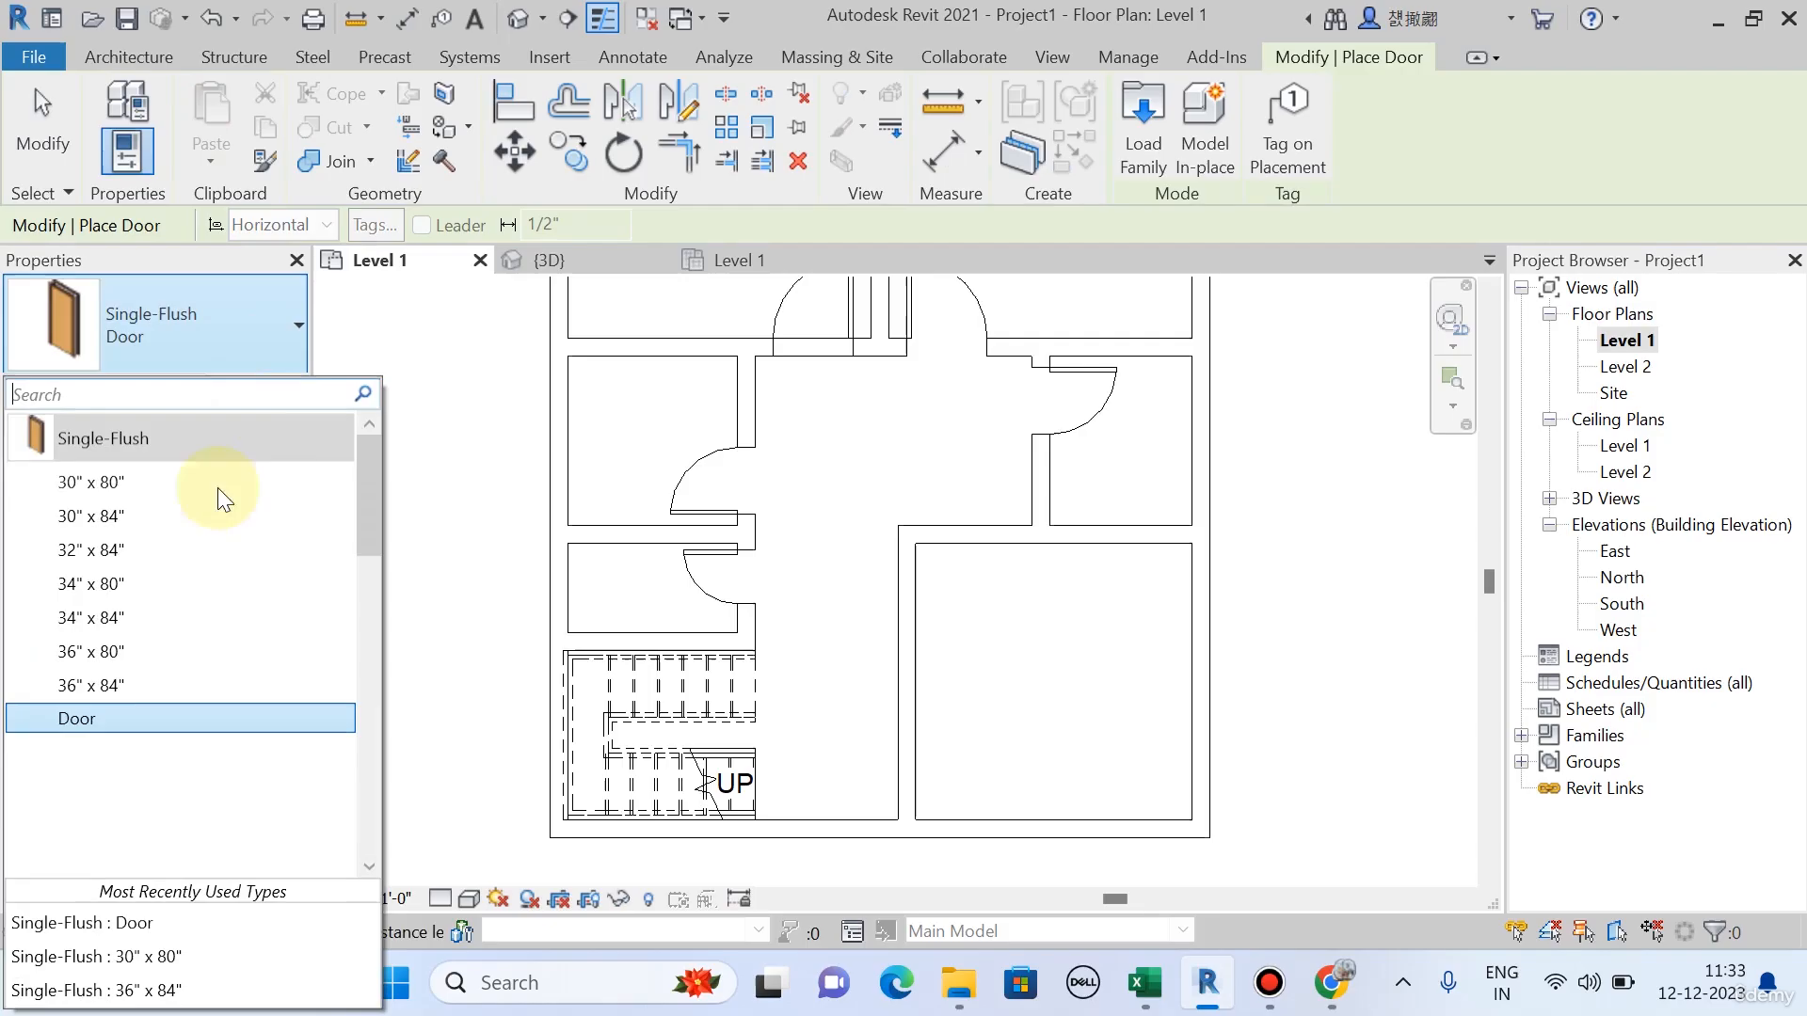
click(122, 689)
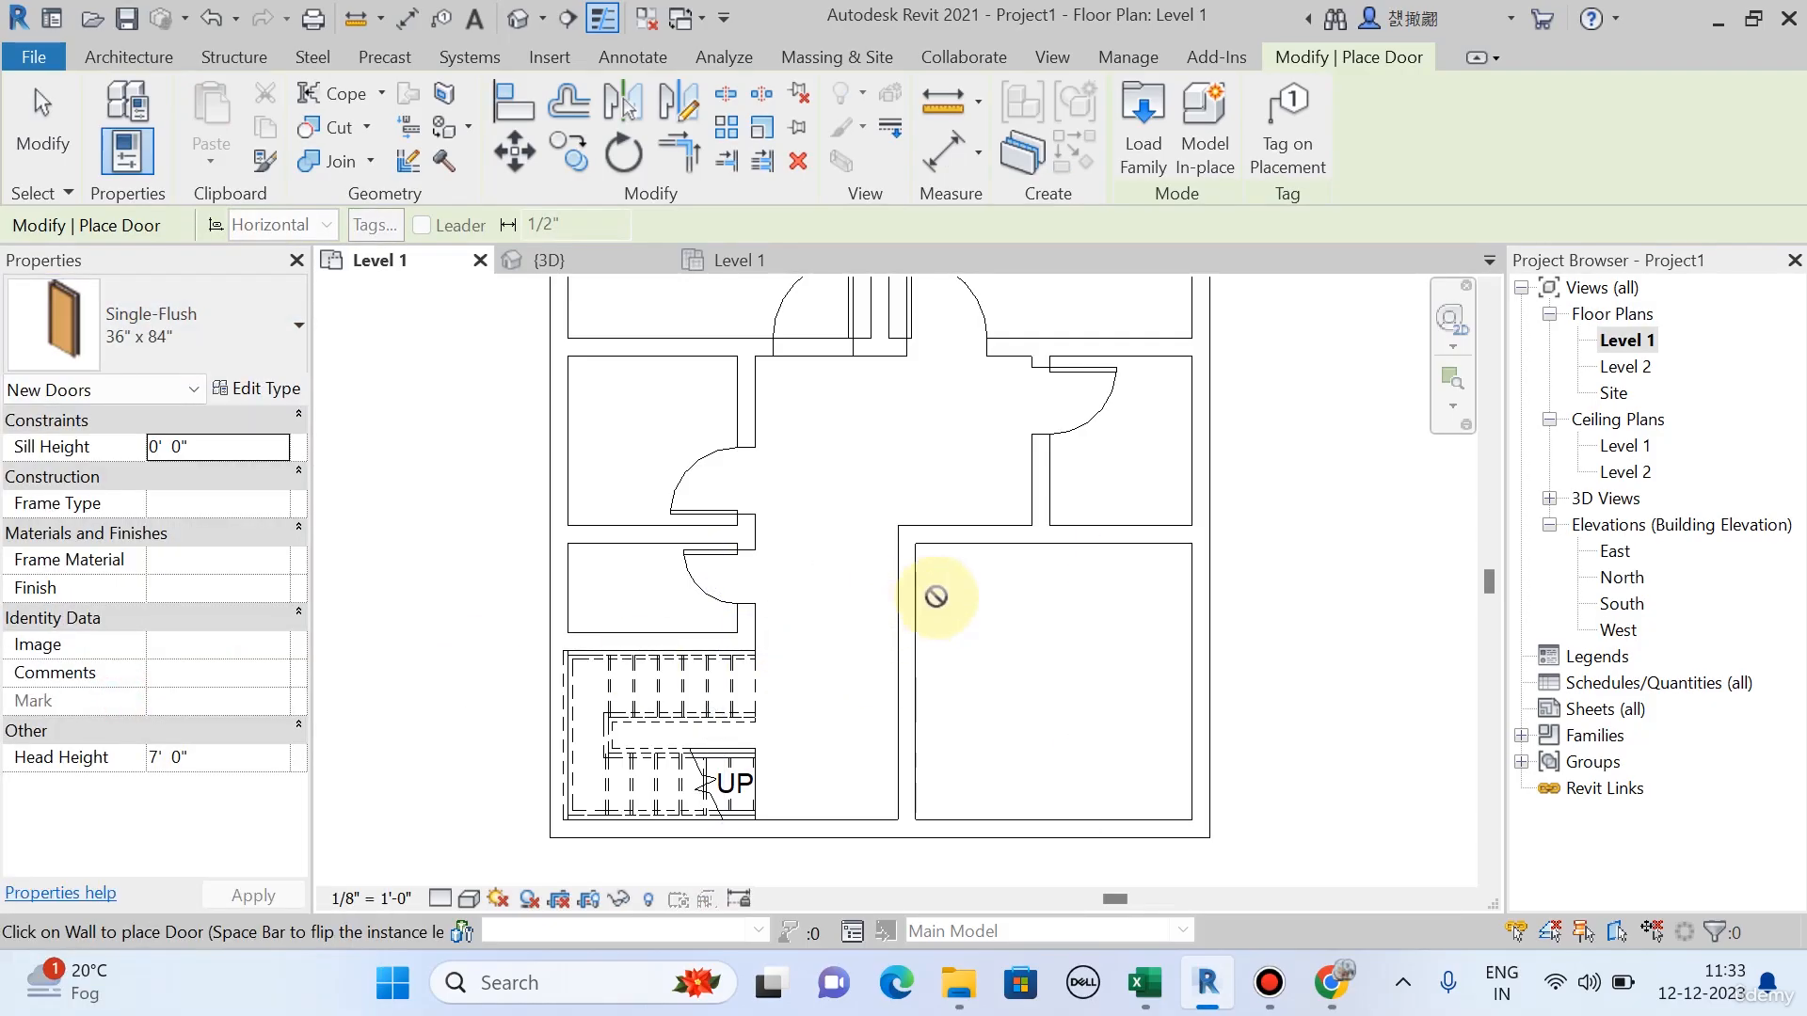
scroll(896, 598, up, 3)
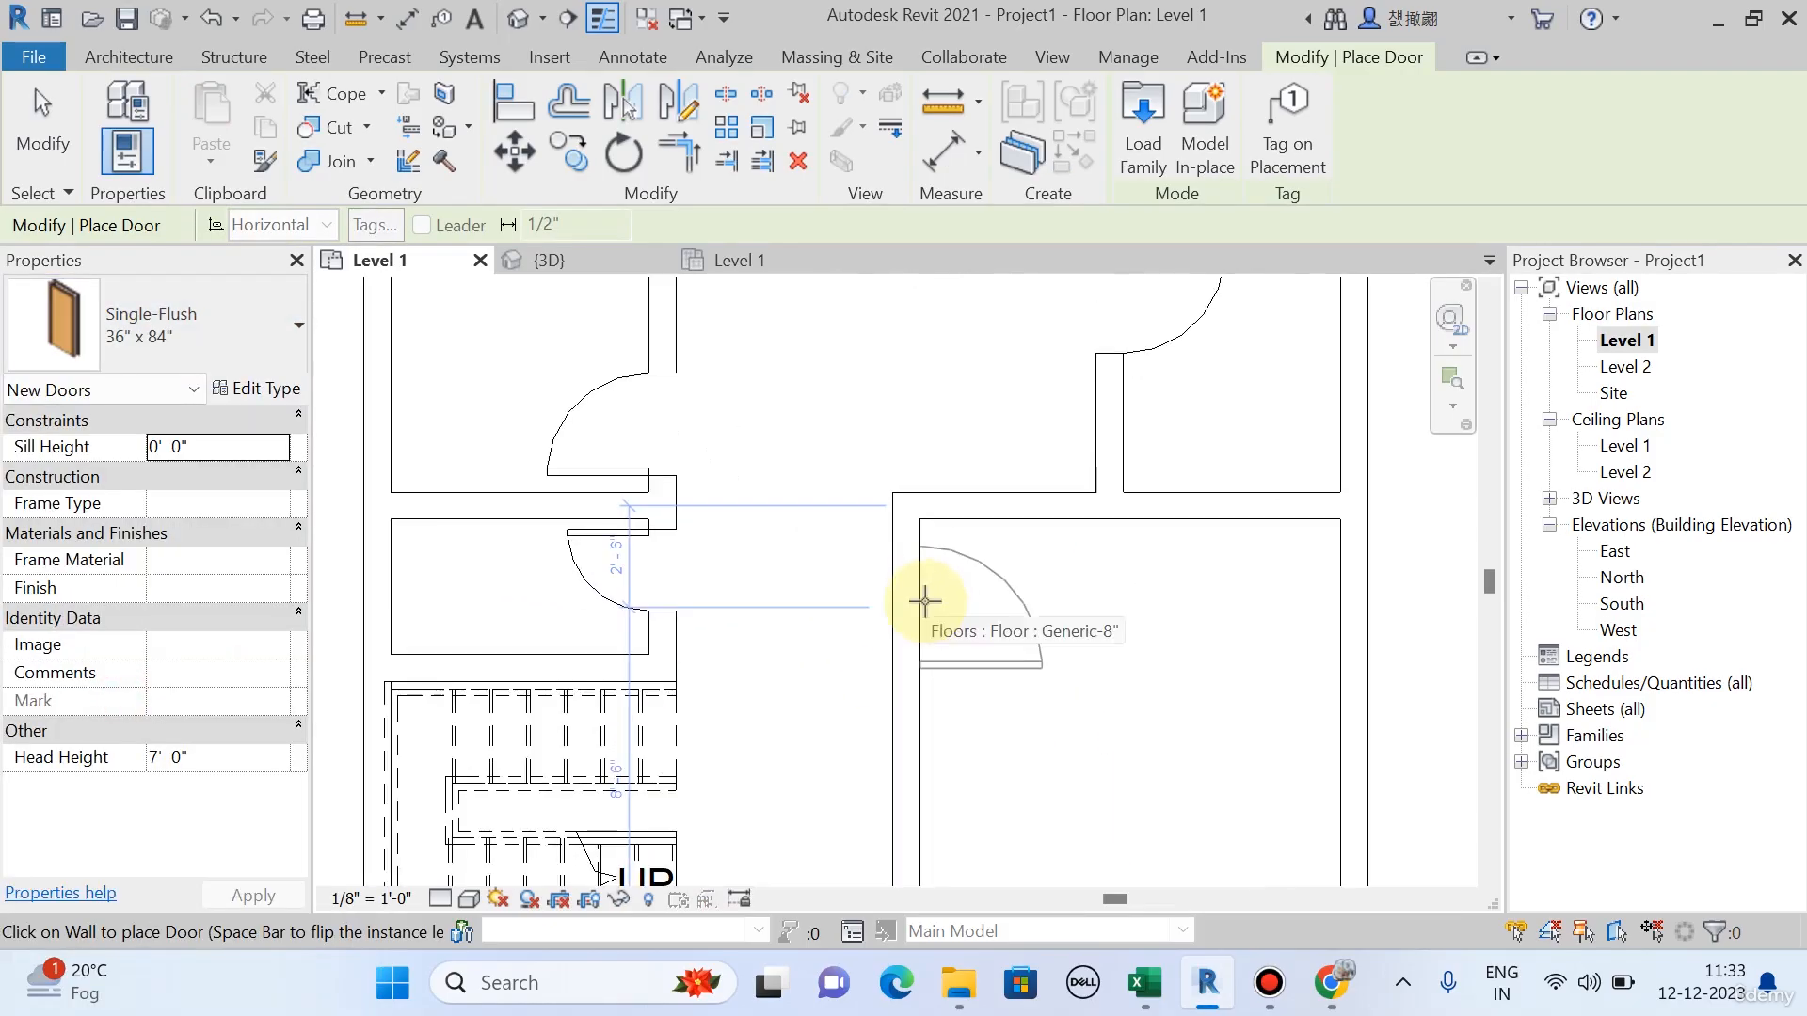
click(925, 601)
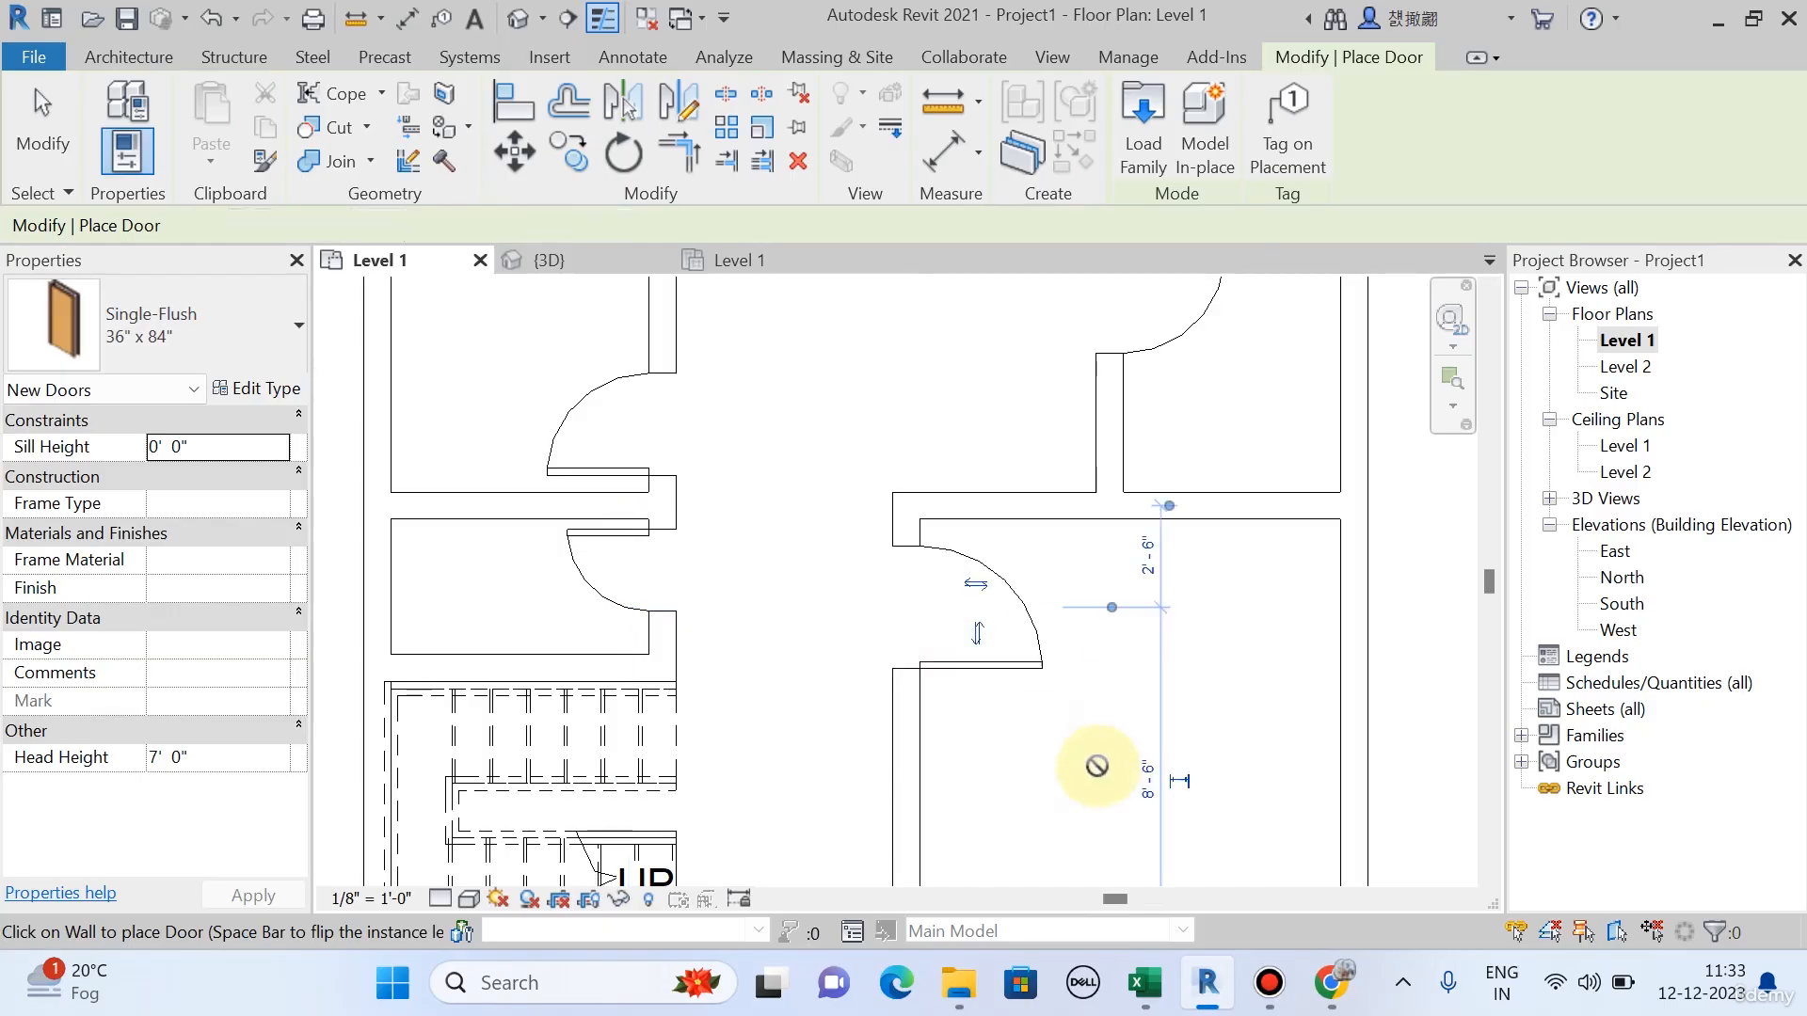
Flip the lower-right room's door so it is hinged at its upper end.
key(Escape)
key(Escape)
click(980, 612)
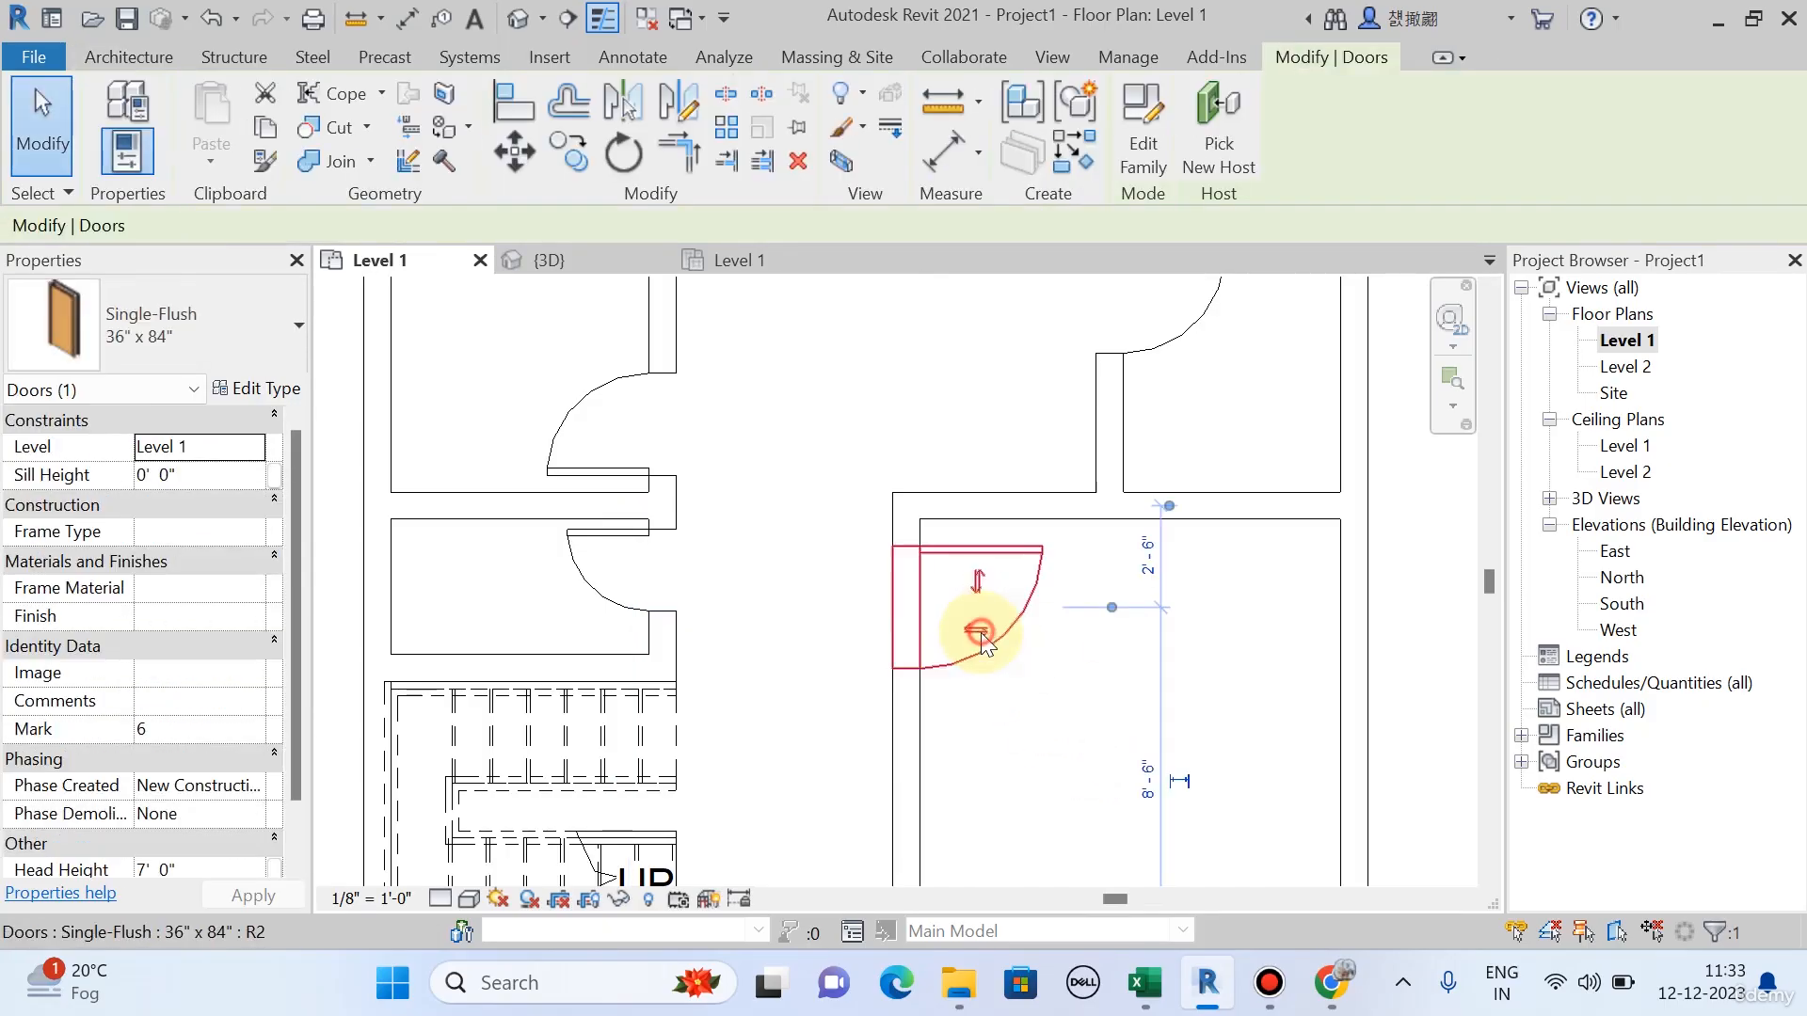
key(Escape)
scroll(819, 545, down, 4)
mouse_move(931, 734)
middle_down()
mouse_move(984, 823)
mouse_move(951, 799)
mouse_move(868, 808)
mouse_move(895, 766)
mouse_move(907, 790)
mouse_move(884, 772)
mouse_move(918, 748)
middle_up()
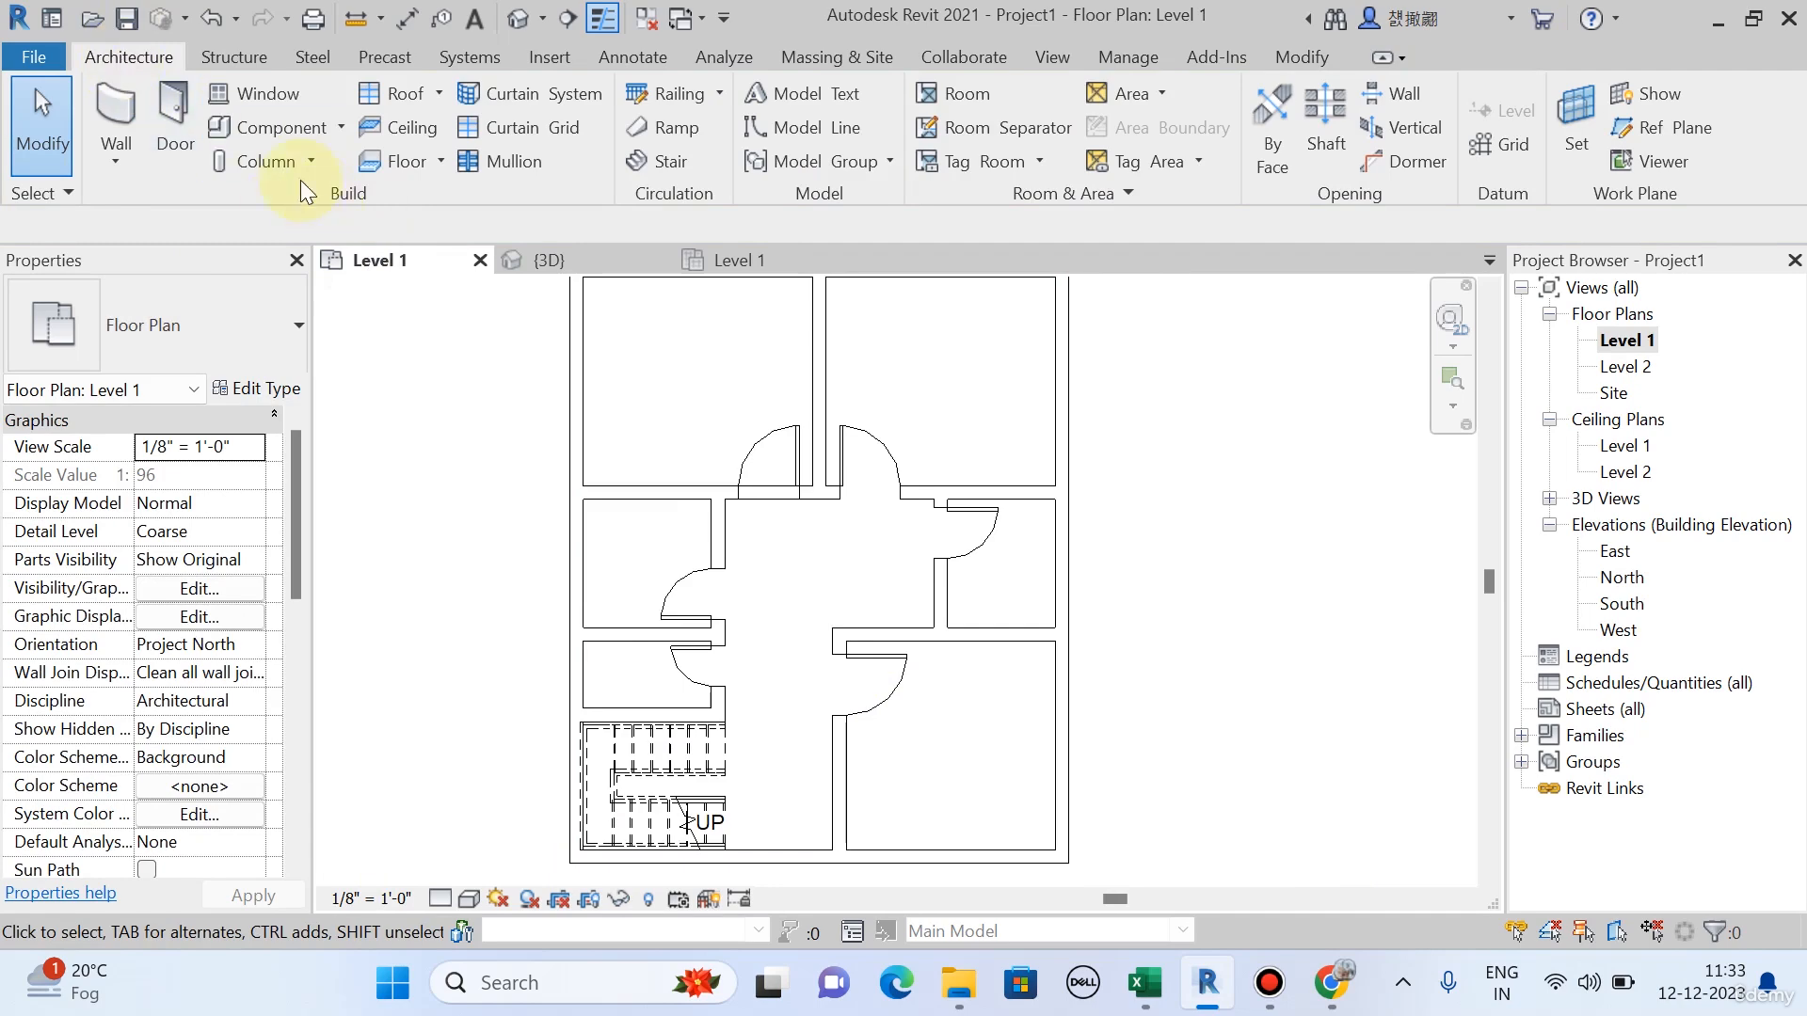
click(175, 122)
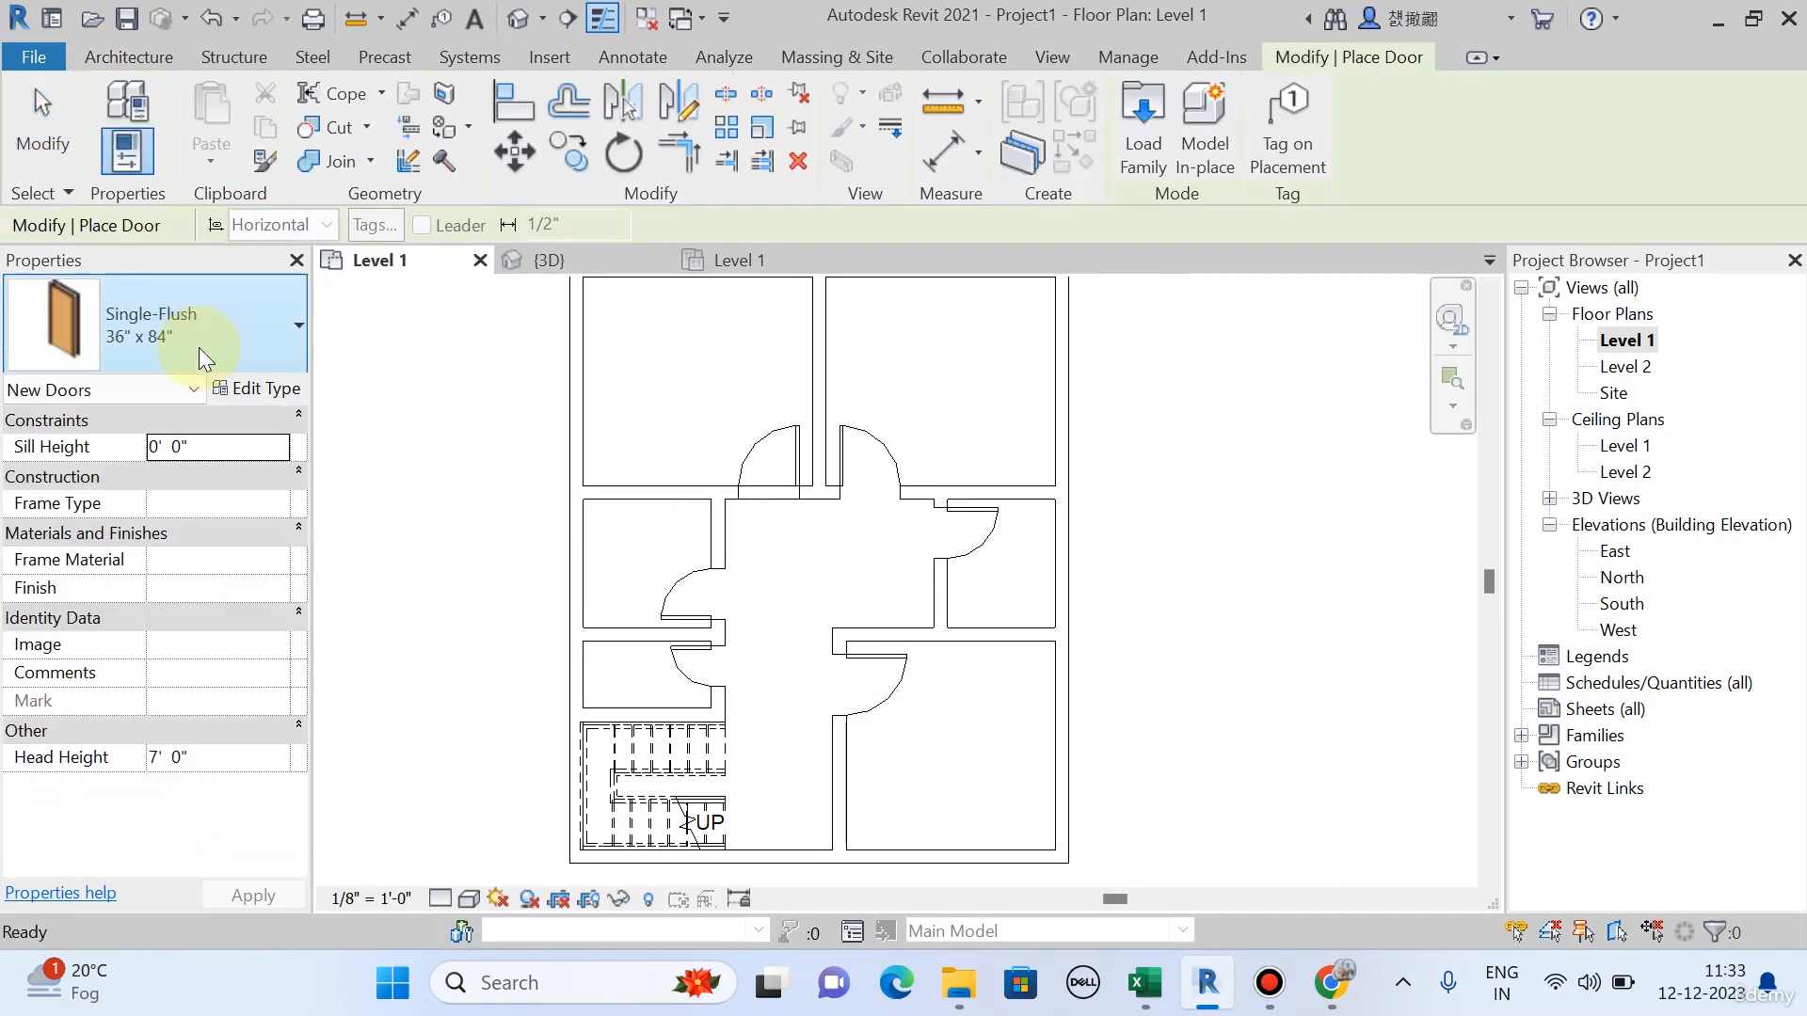
click(199, 347)
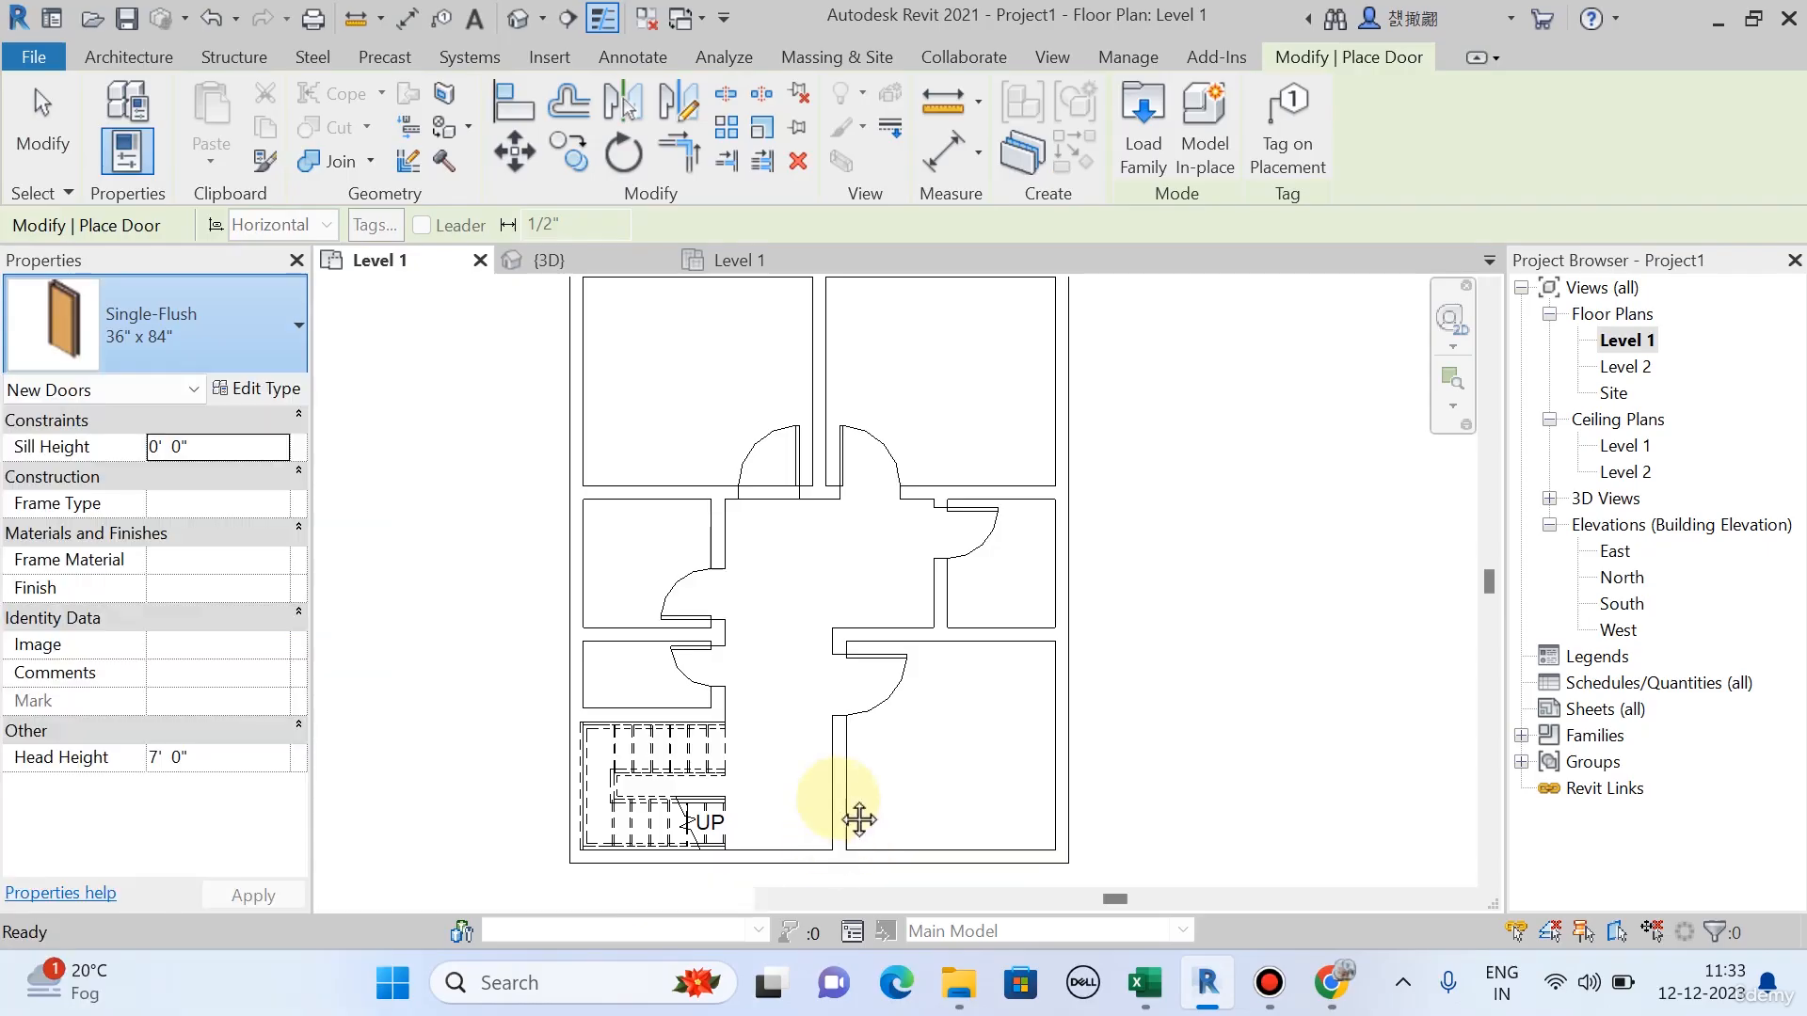
middle_drag(859, 819, 884, 704)
scroll(784, 733, up, 2)
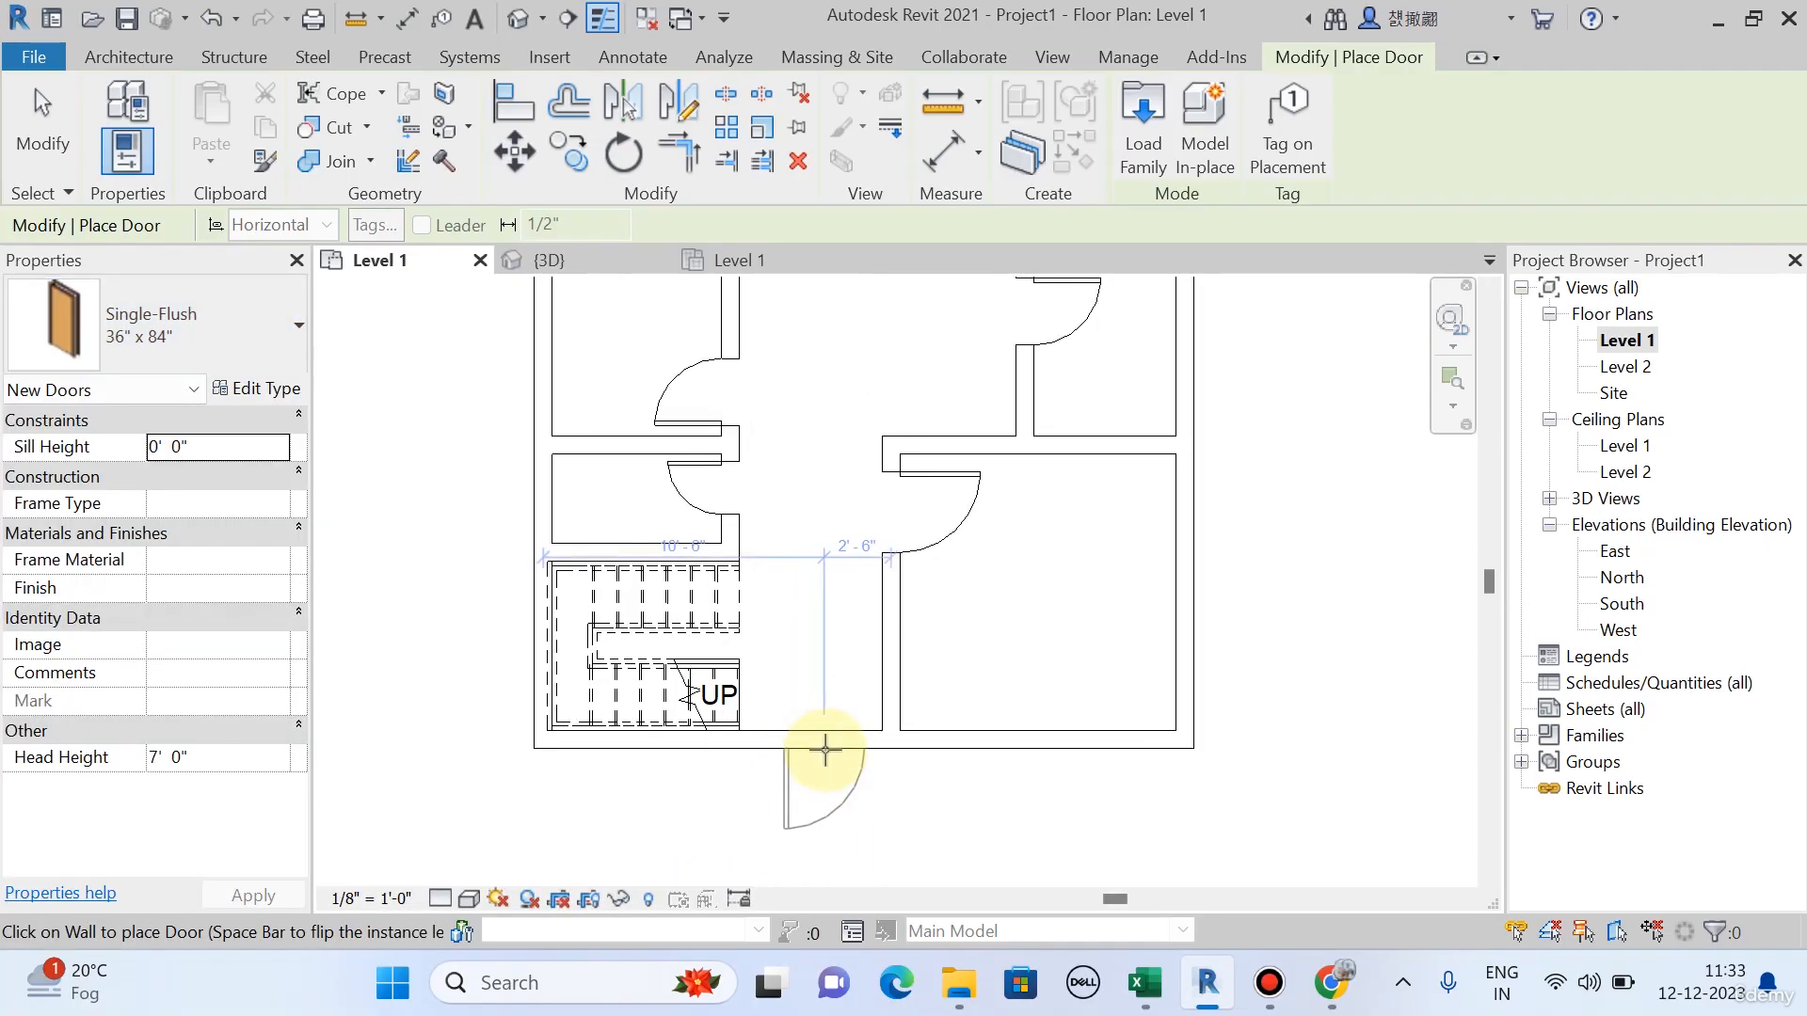
scroll(808, 743, up, 1)
scroll(811, 732, up, 1)
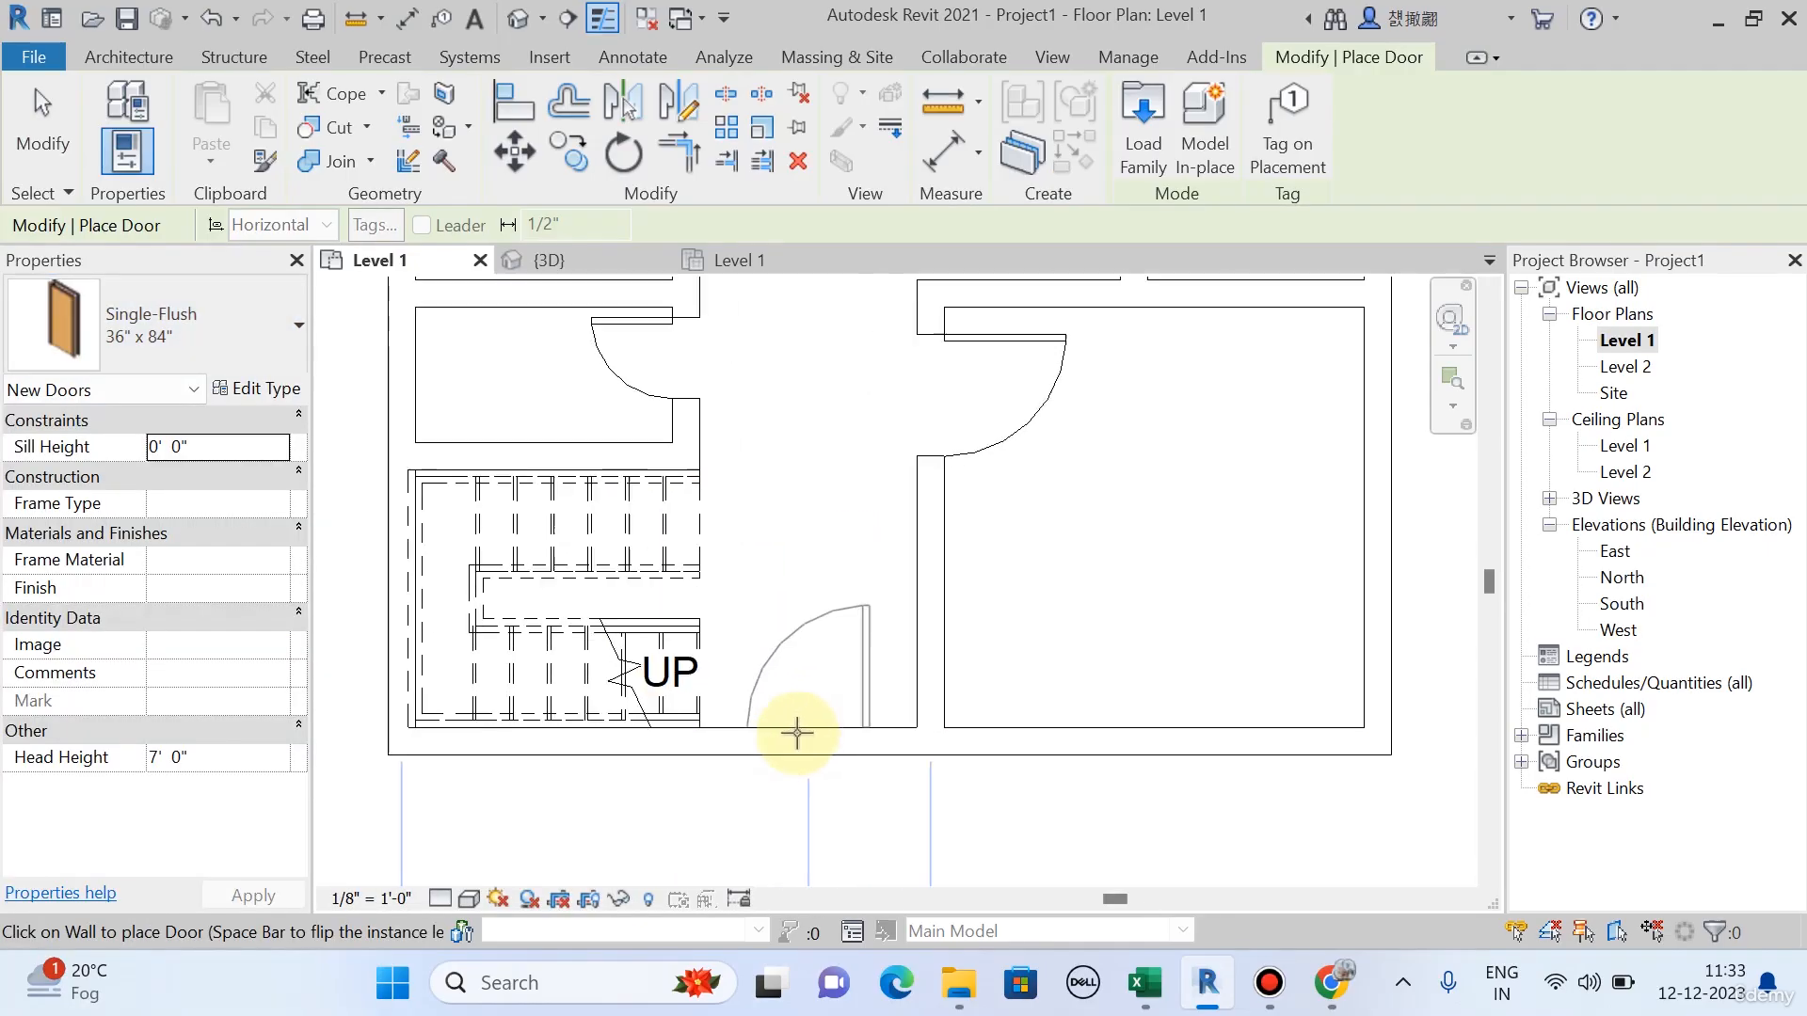
scroll(800, 731, up, 2)
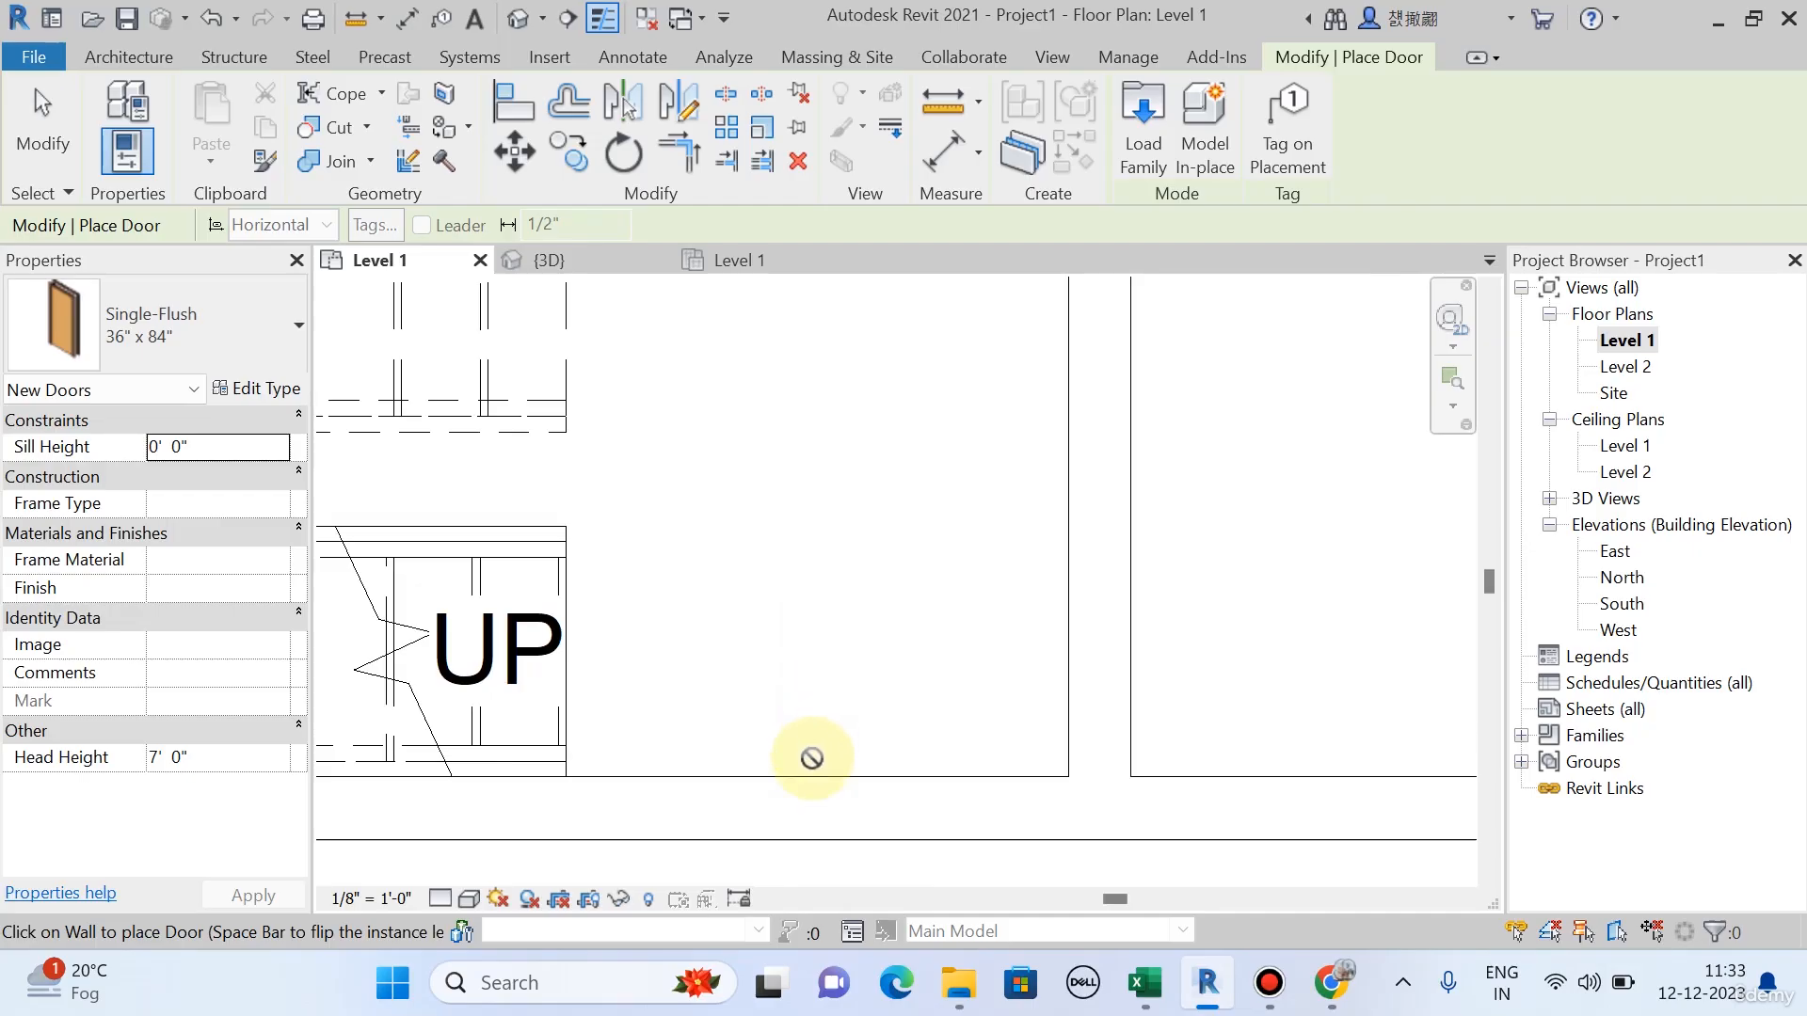
scroll(810, 757, down, 3)
scroll(806, 759, down, 3)
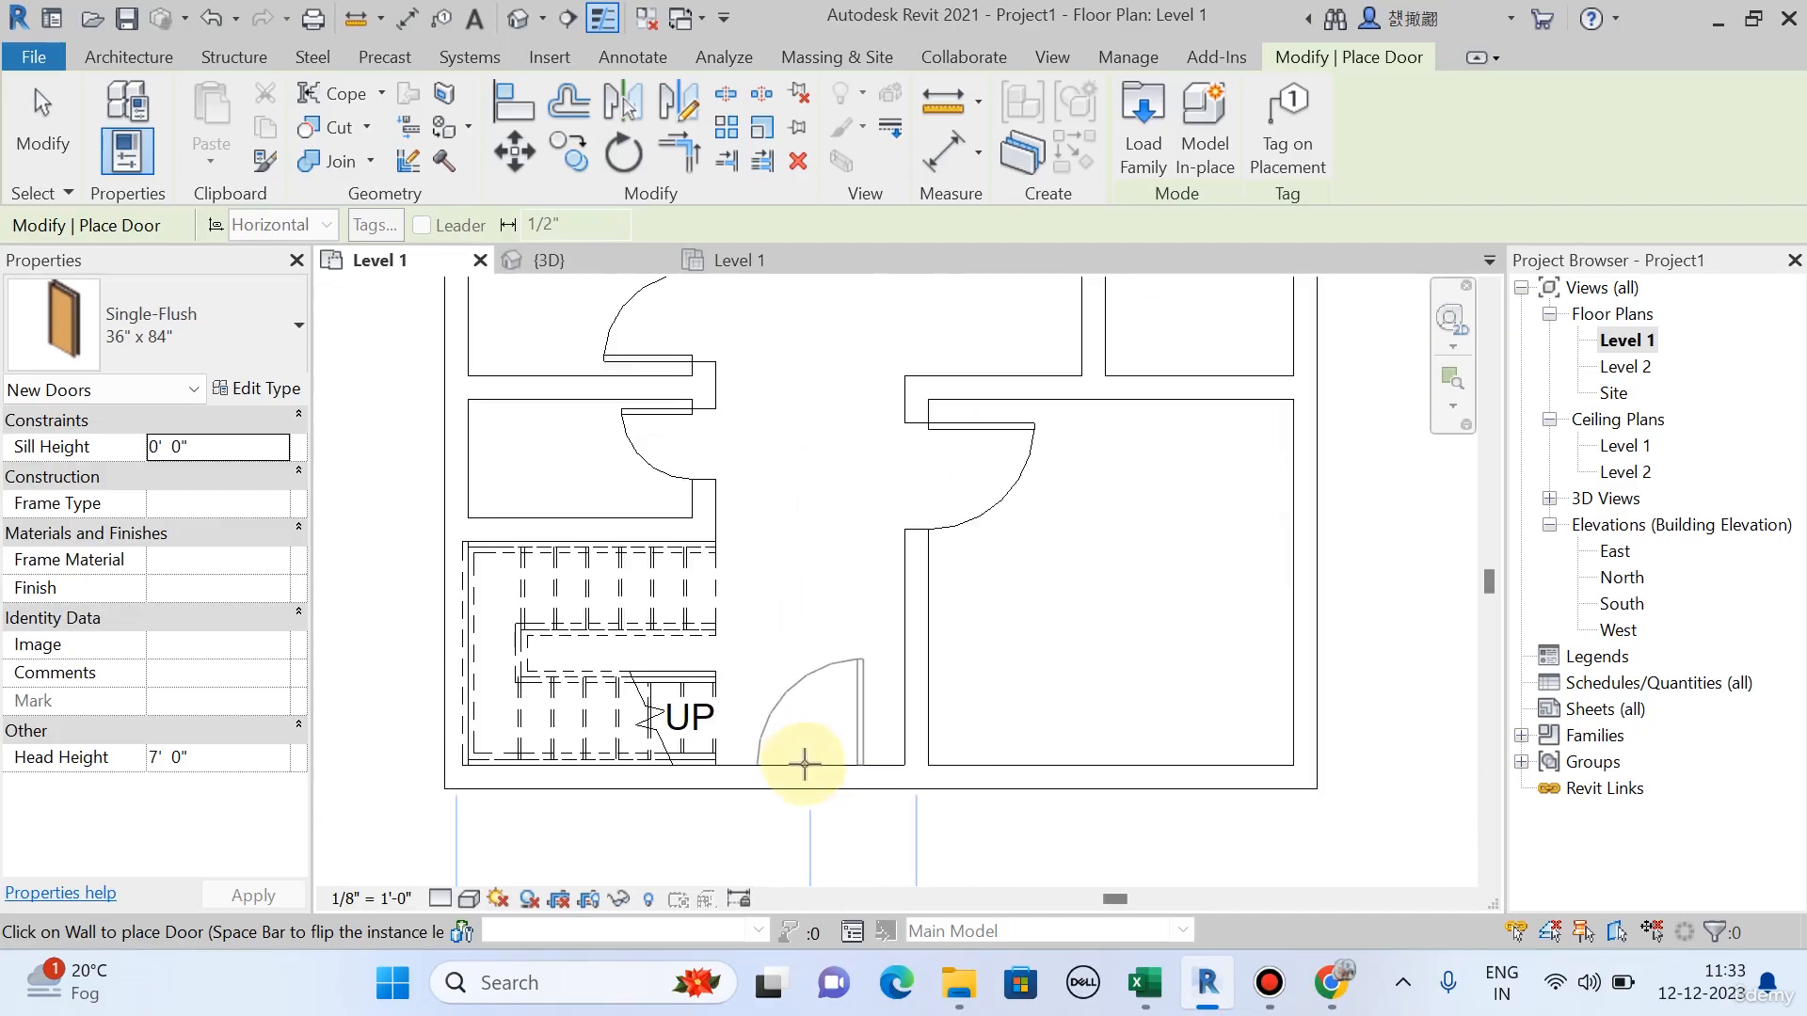
middle_drag(839, 803, 851, 867)
scroll(843, 847, down, 1)
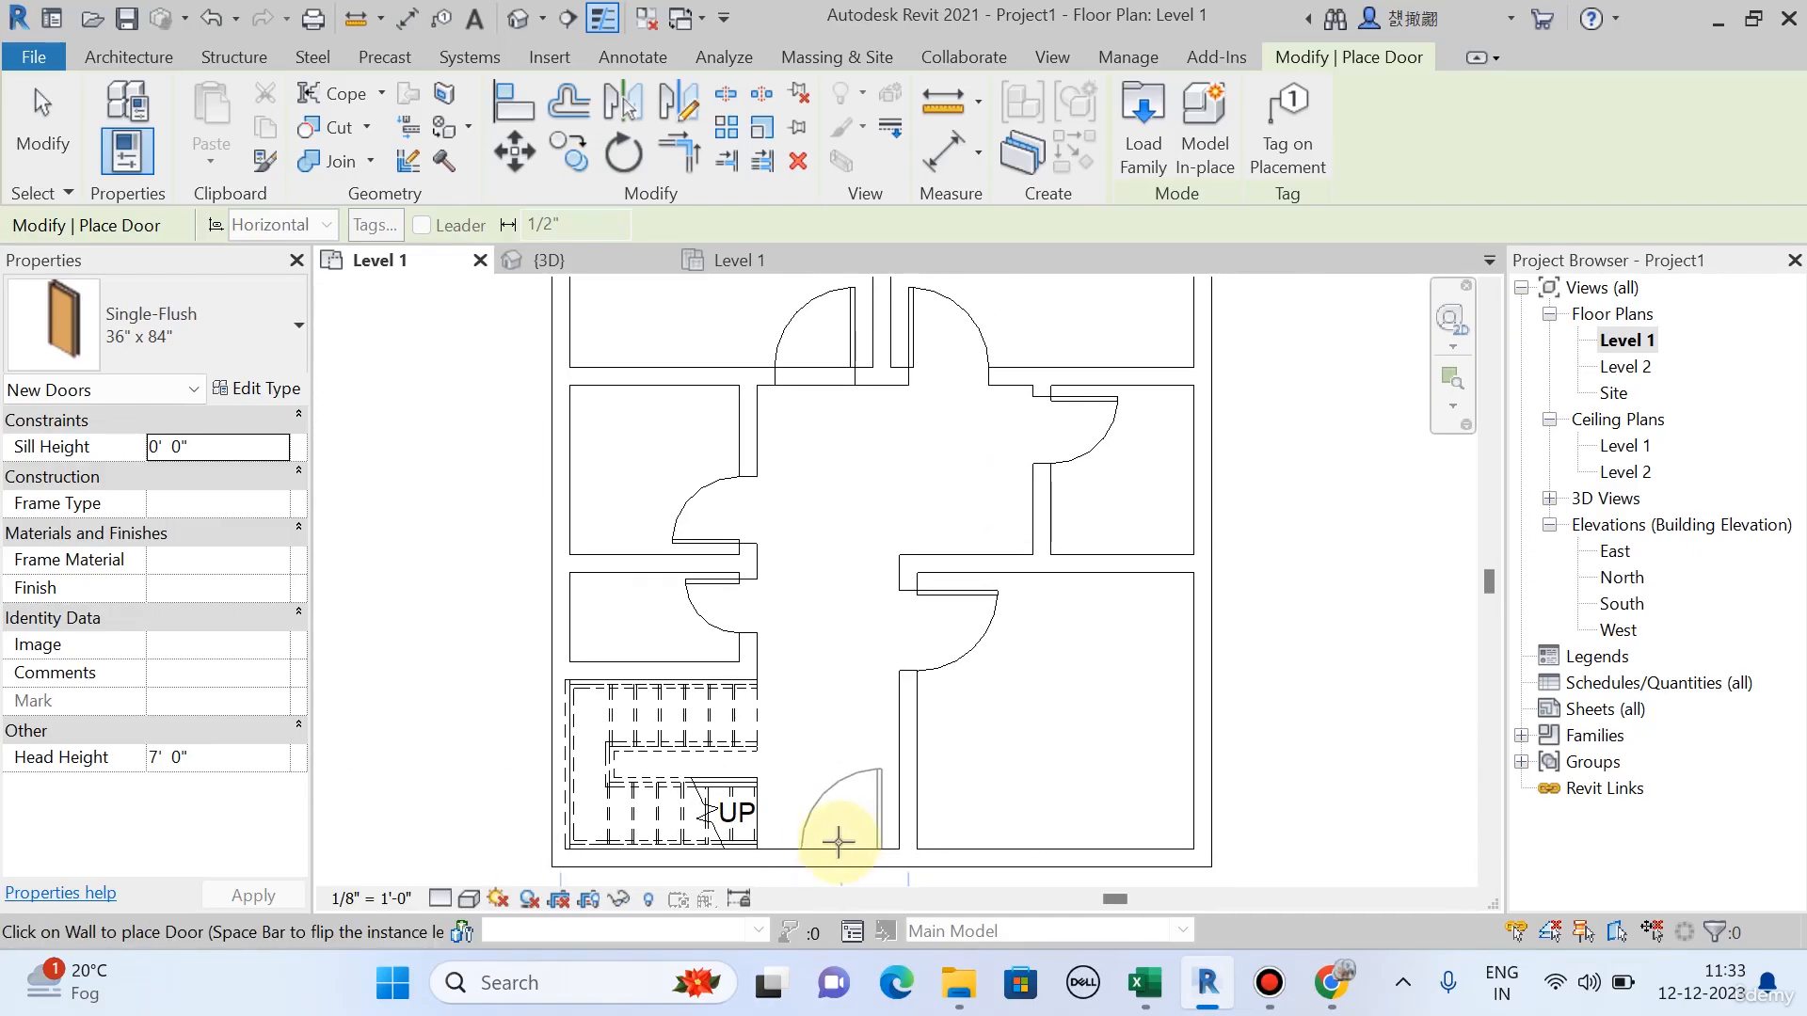
scroll(839, 840, down, 1)
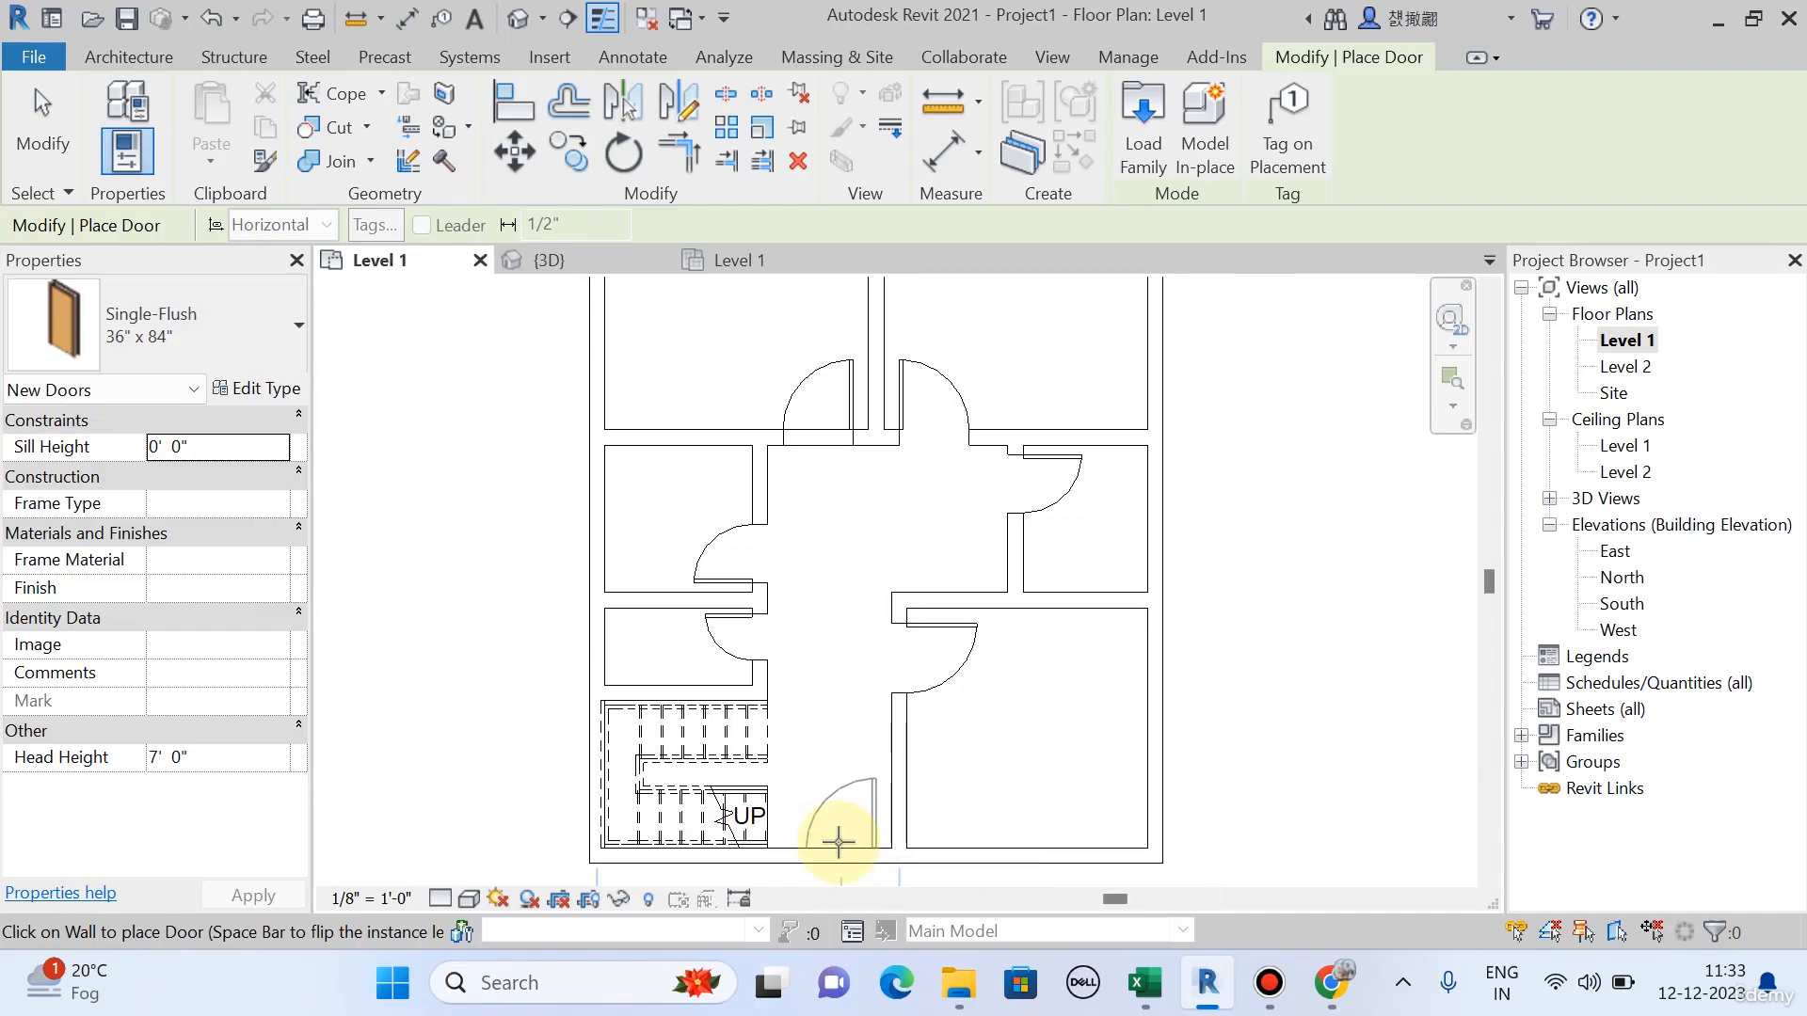
click(189, 311)
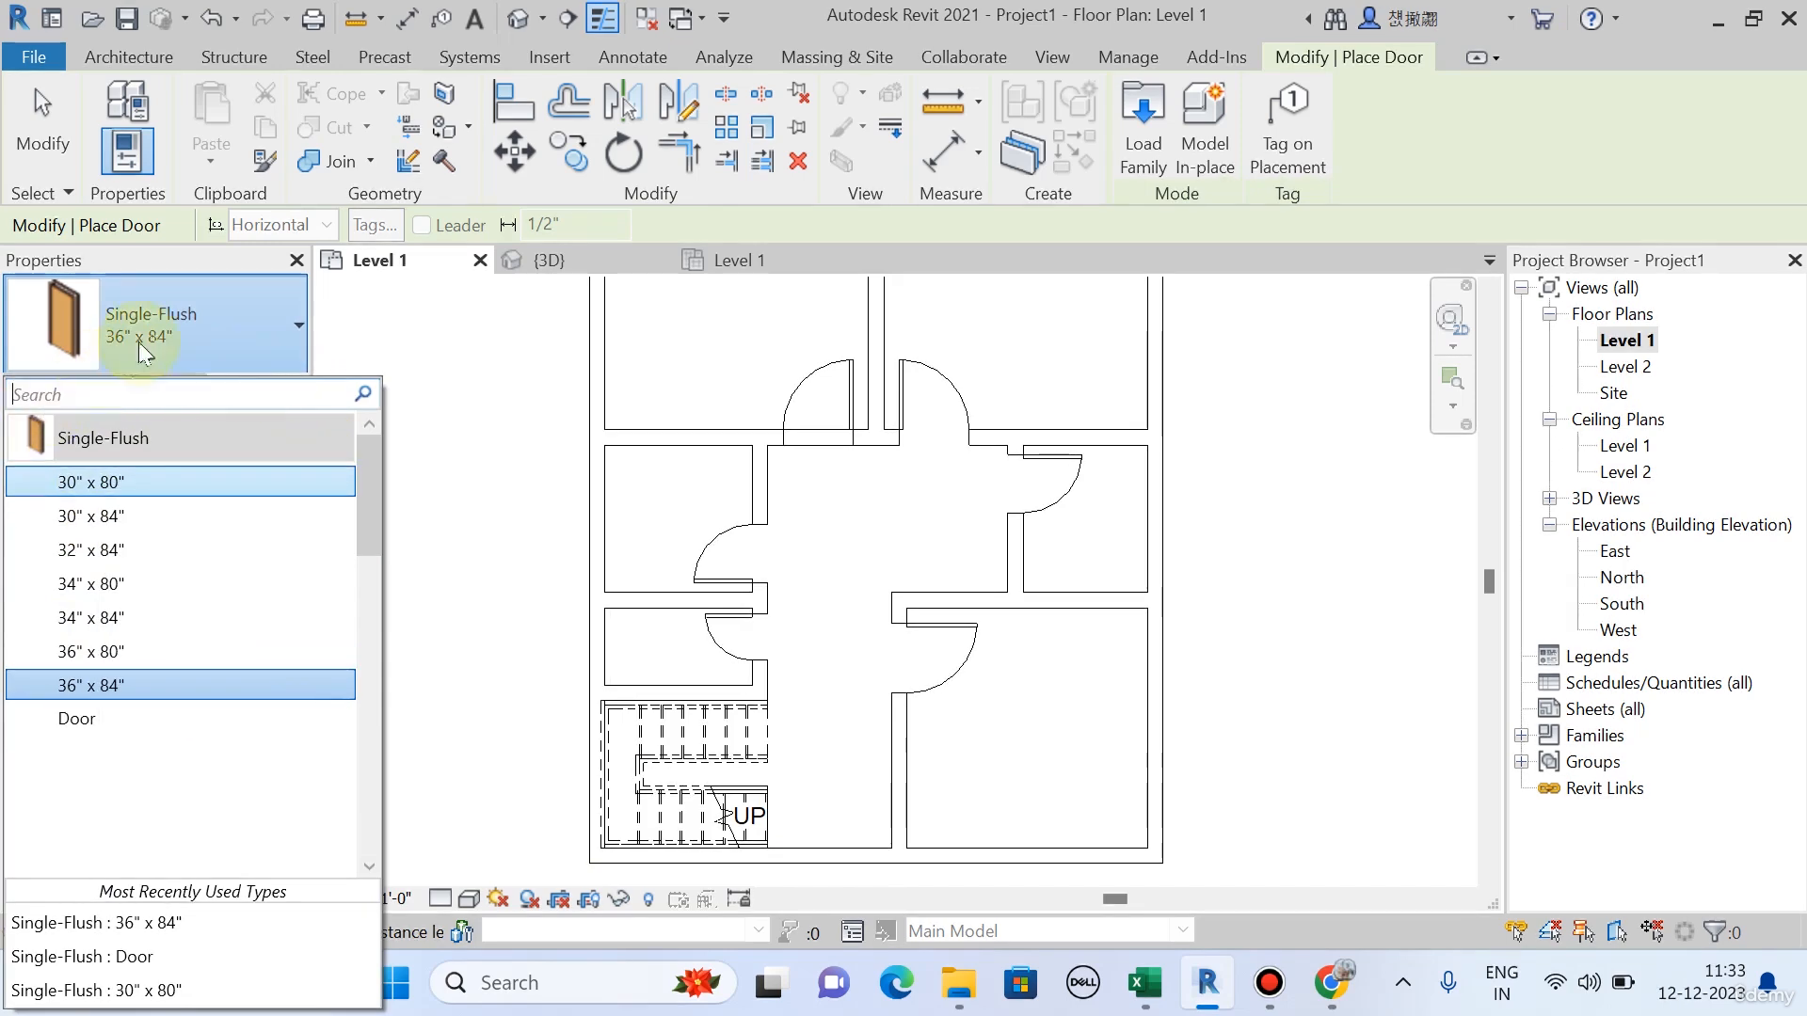
click(136, 59)
click(117, 54)
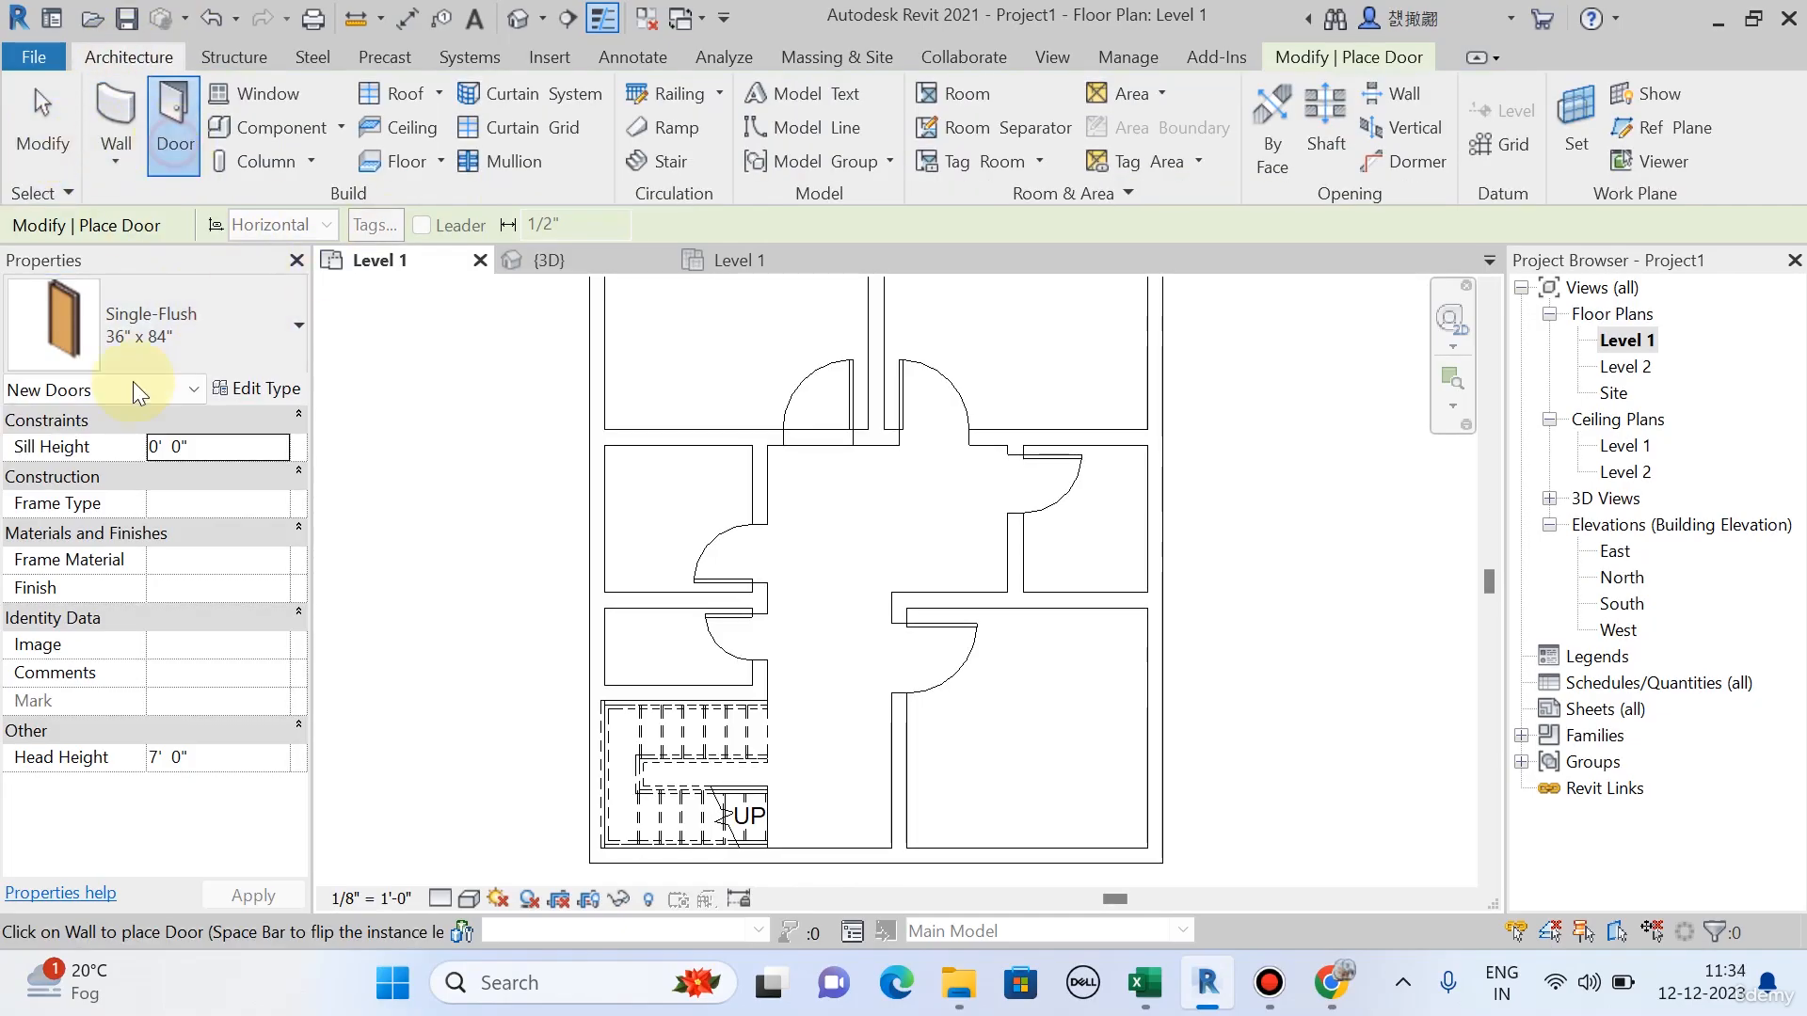
key(Escape)
key(Escape)
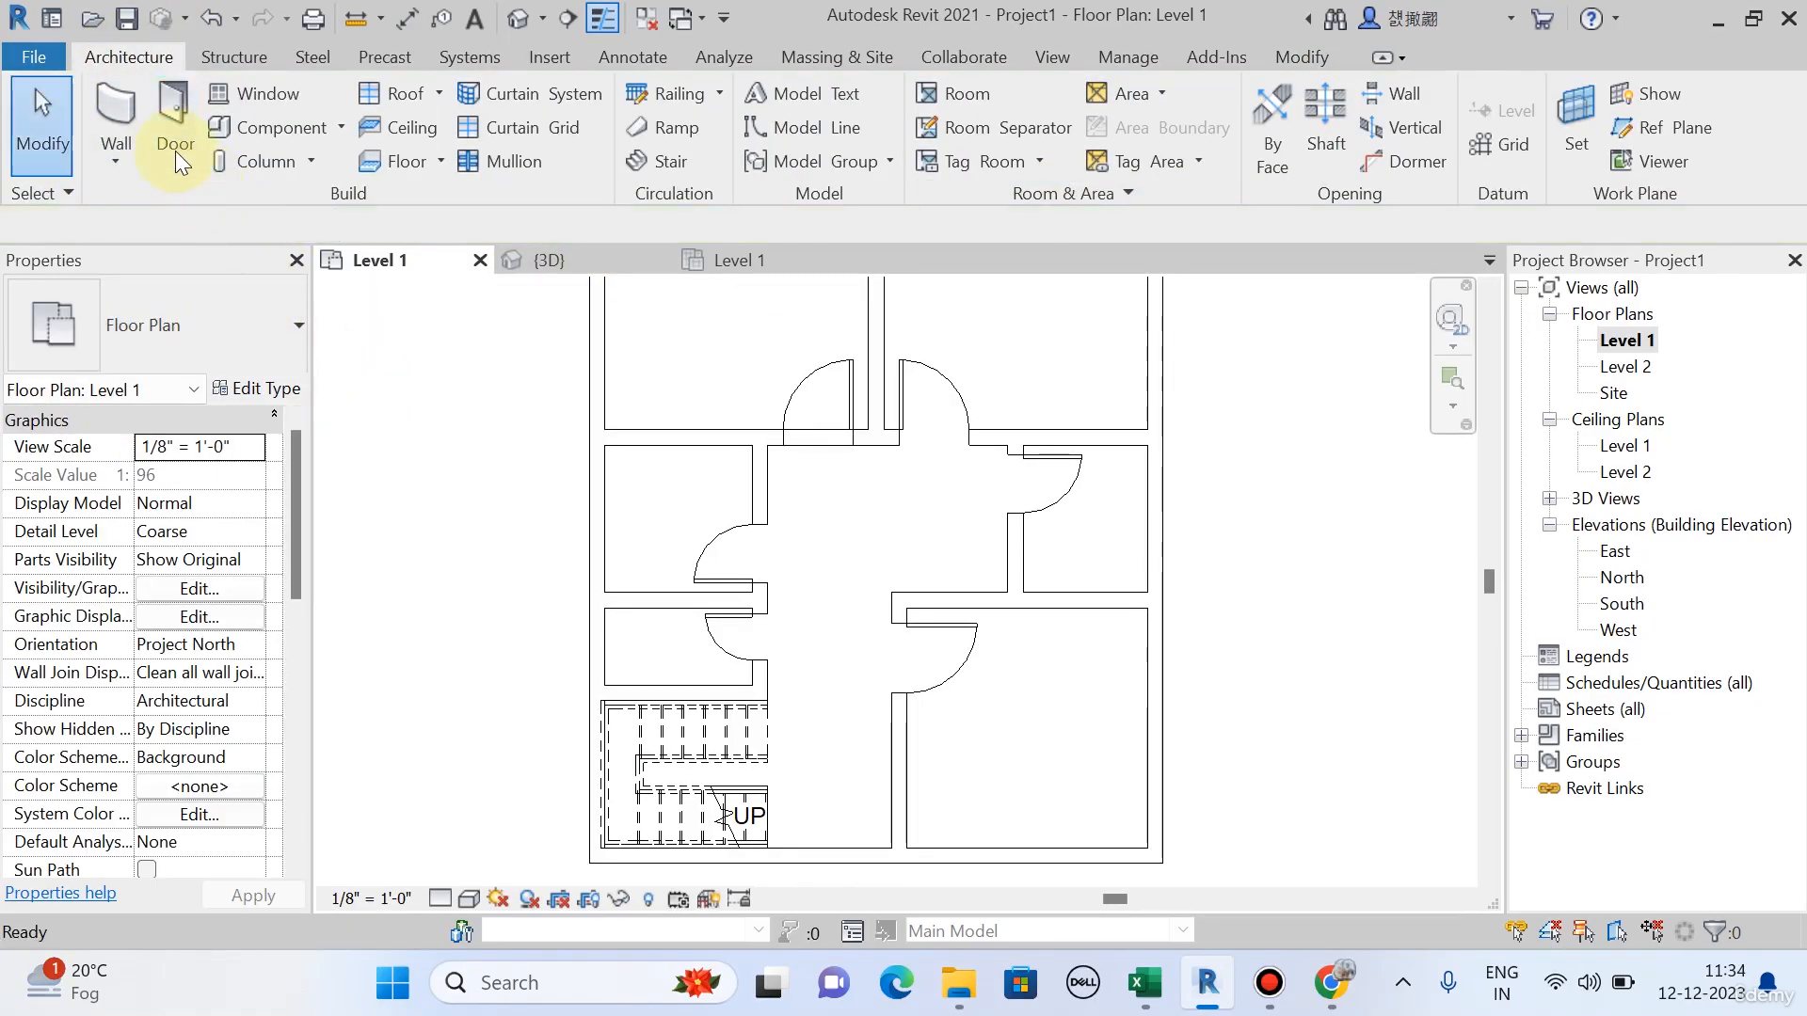
Start placing a door and browse to the Doors folder of the English-Imperial library for loading a family.
scroll(1178, 593, down, 3)
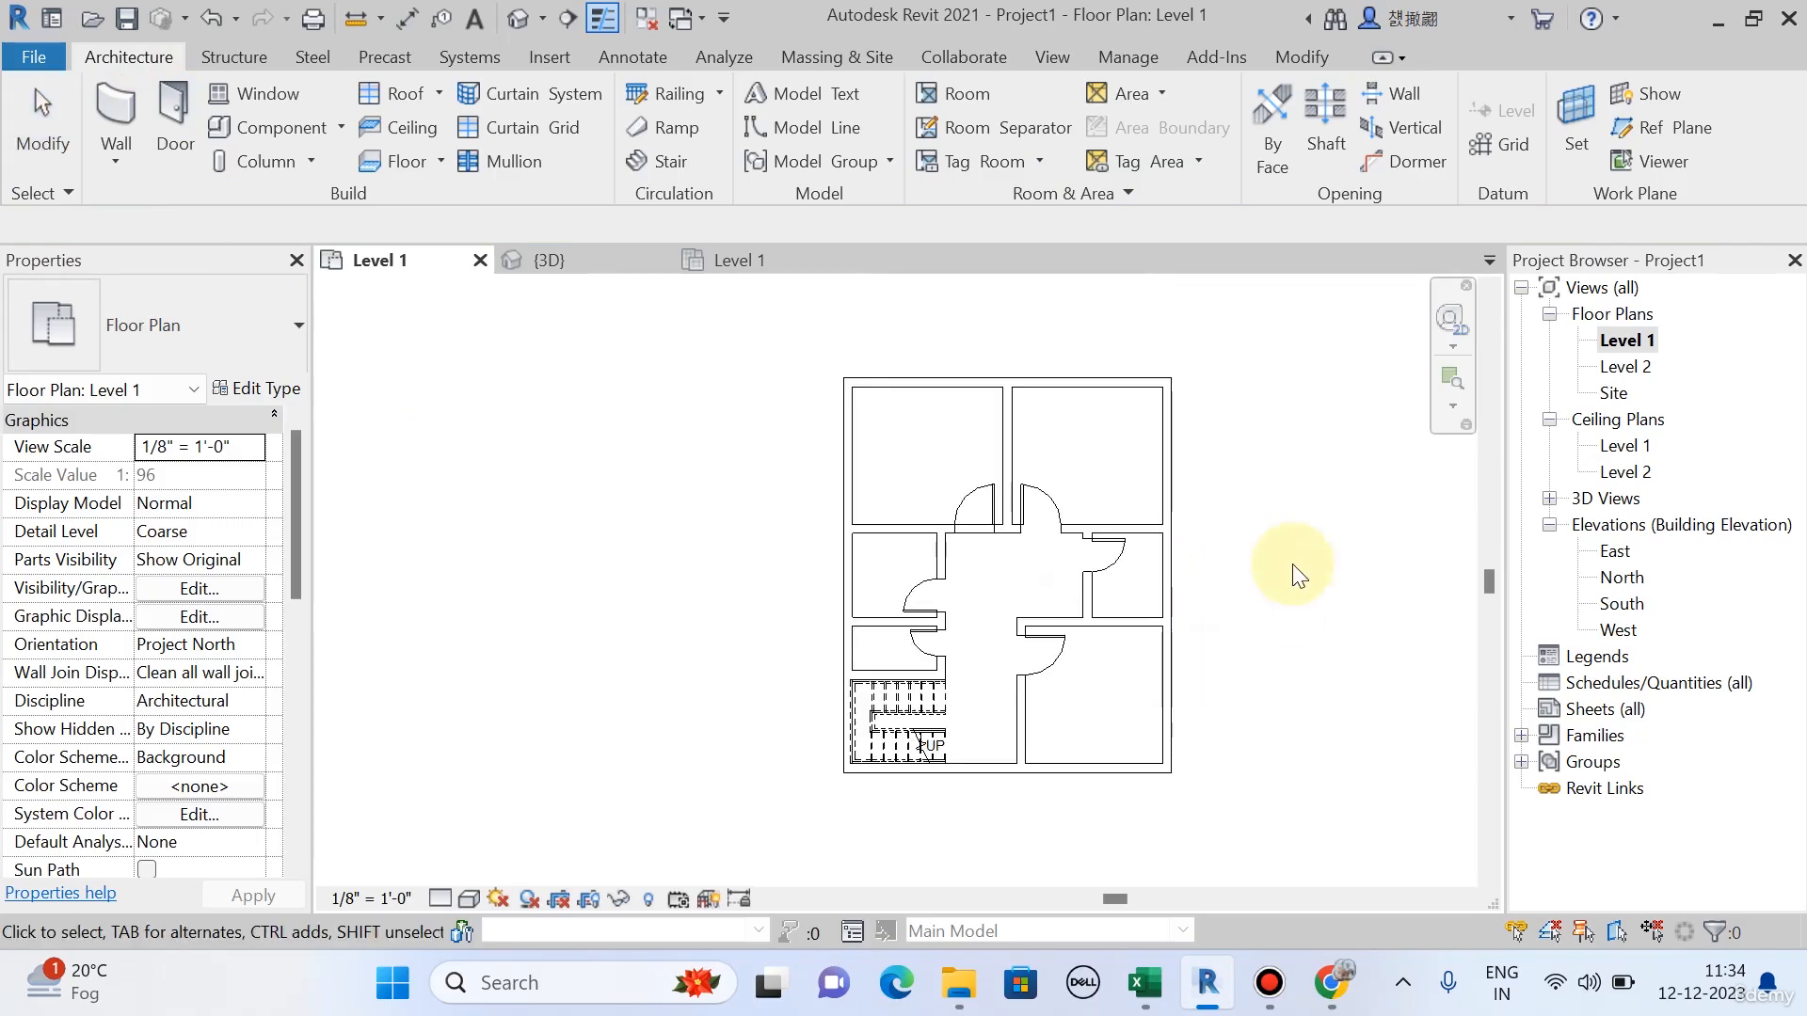
middle_drag(1285, 551, 1237, 572)
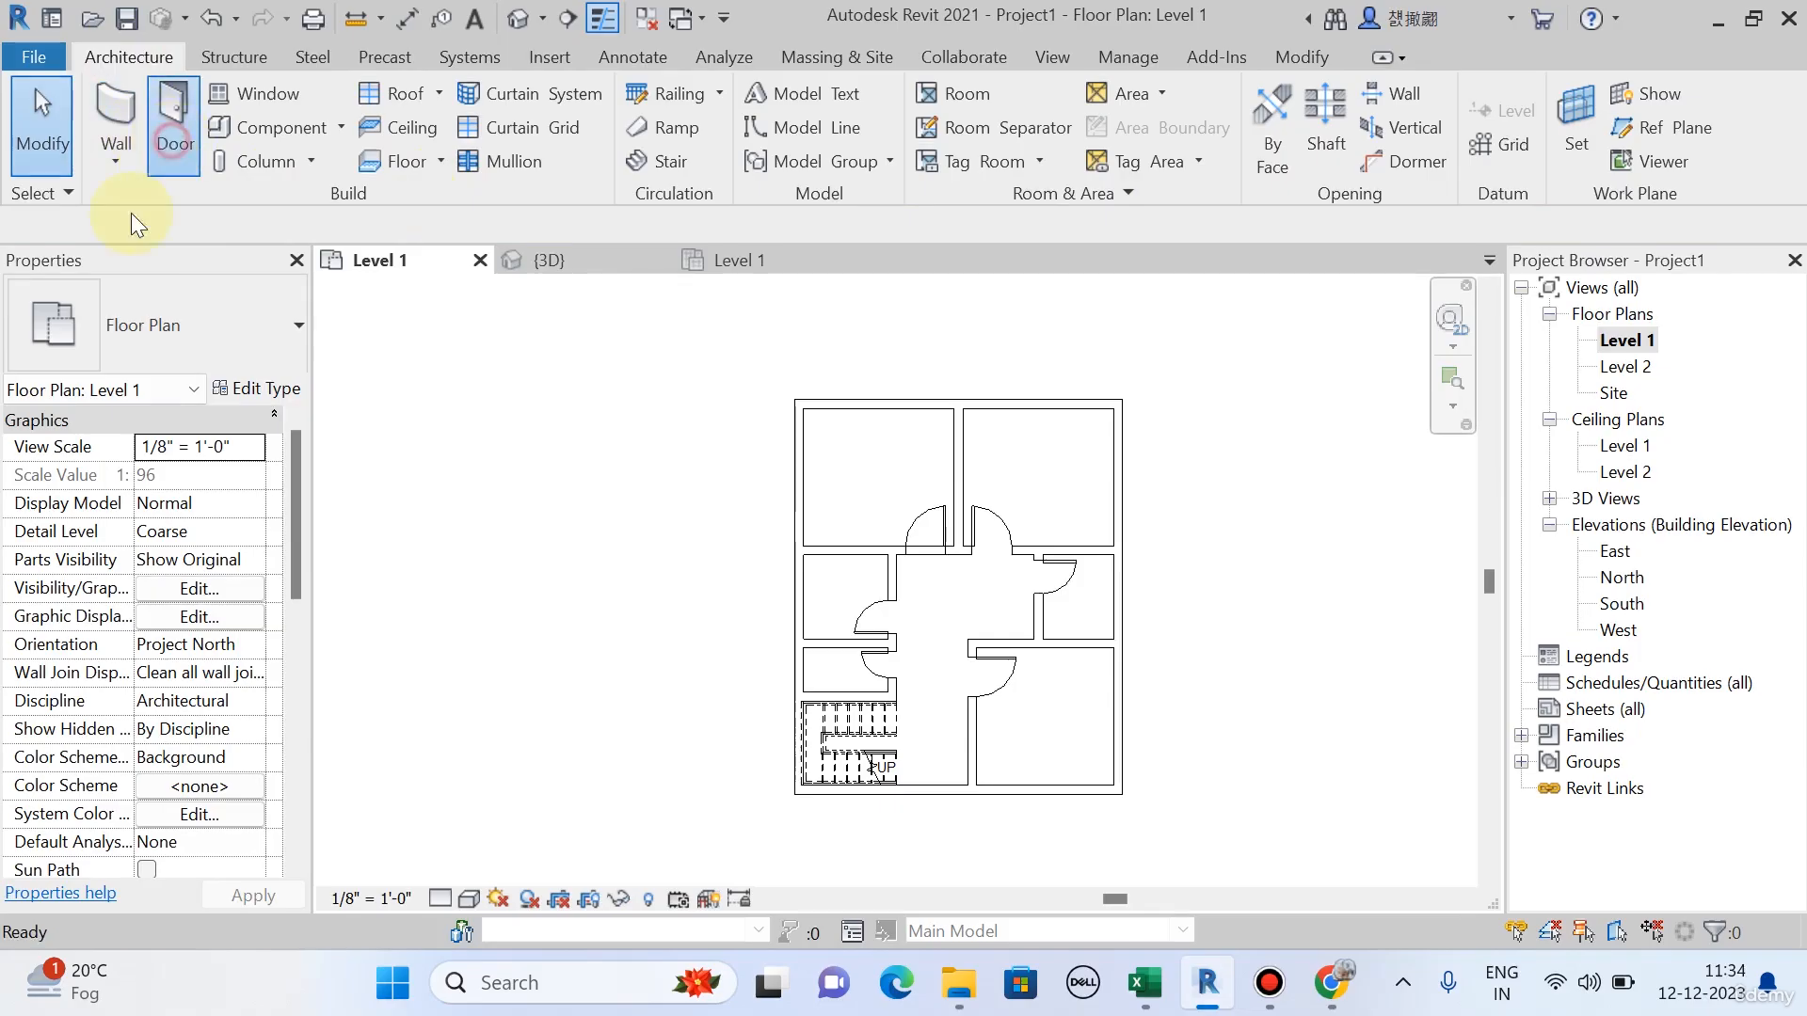
click(168, 132)
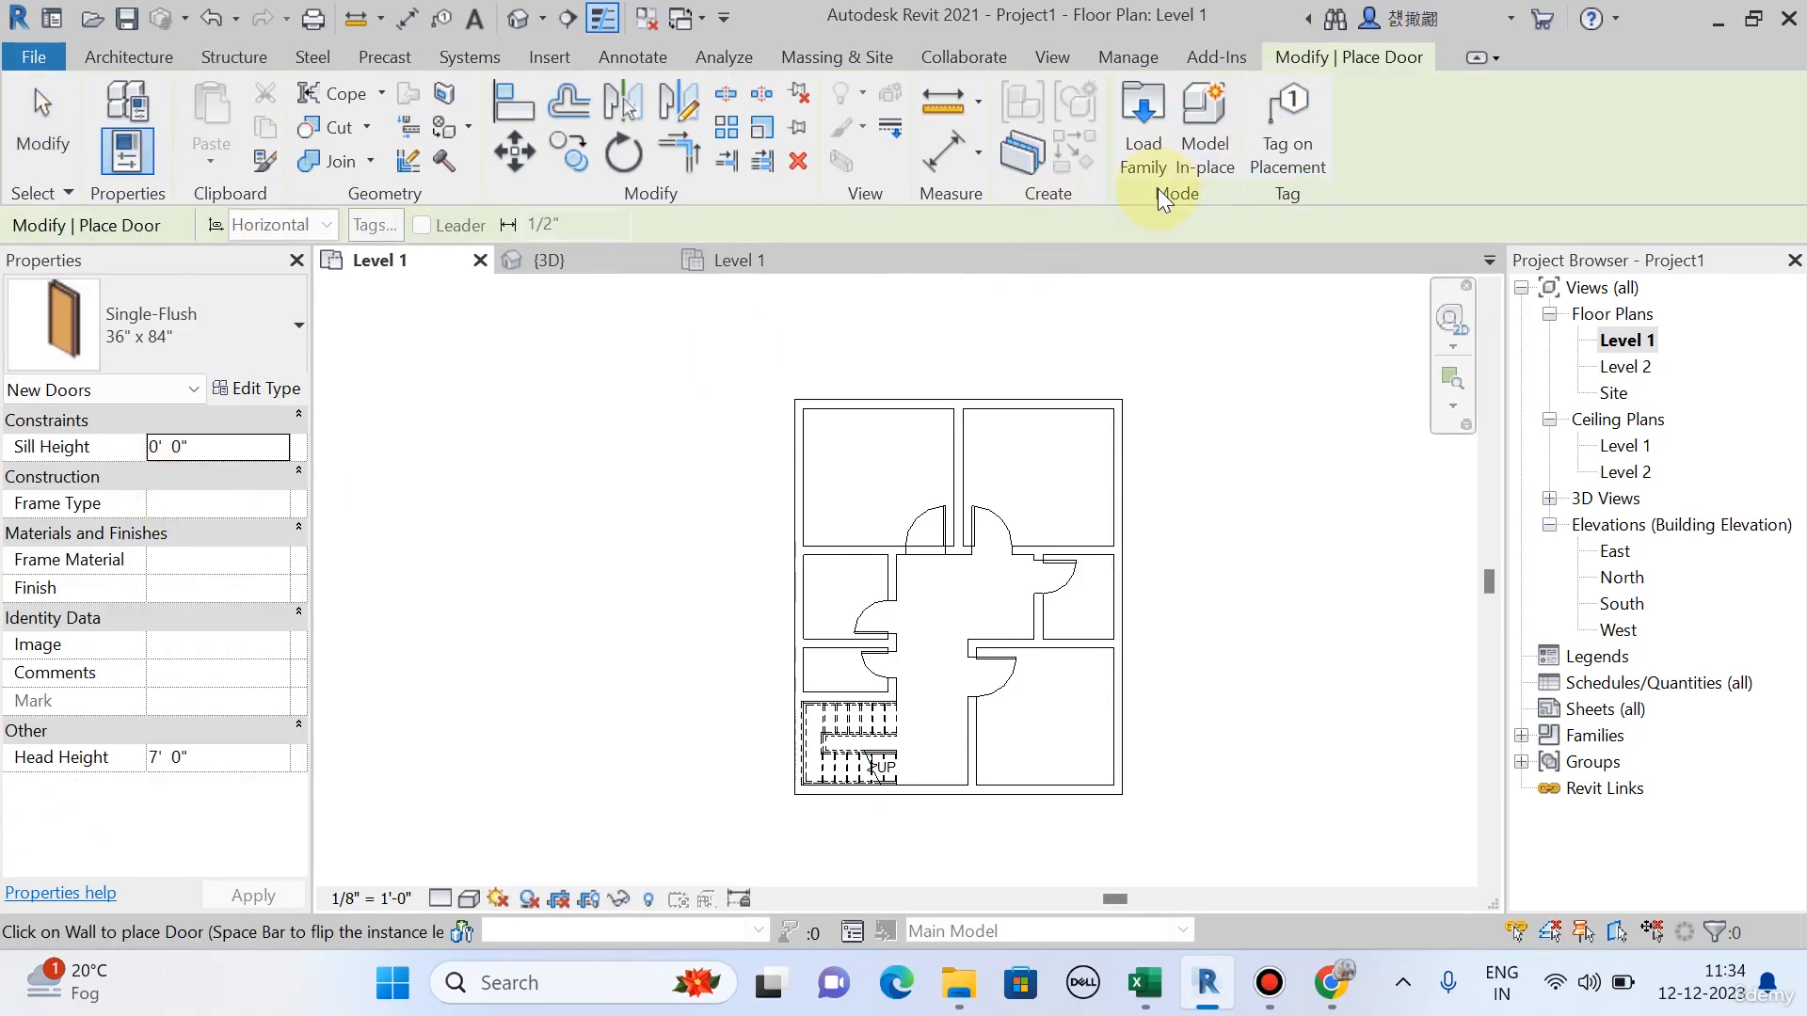
click(1136, 141)
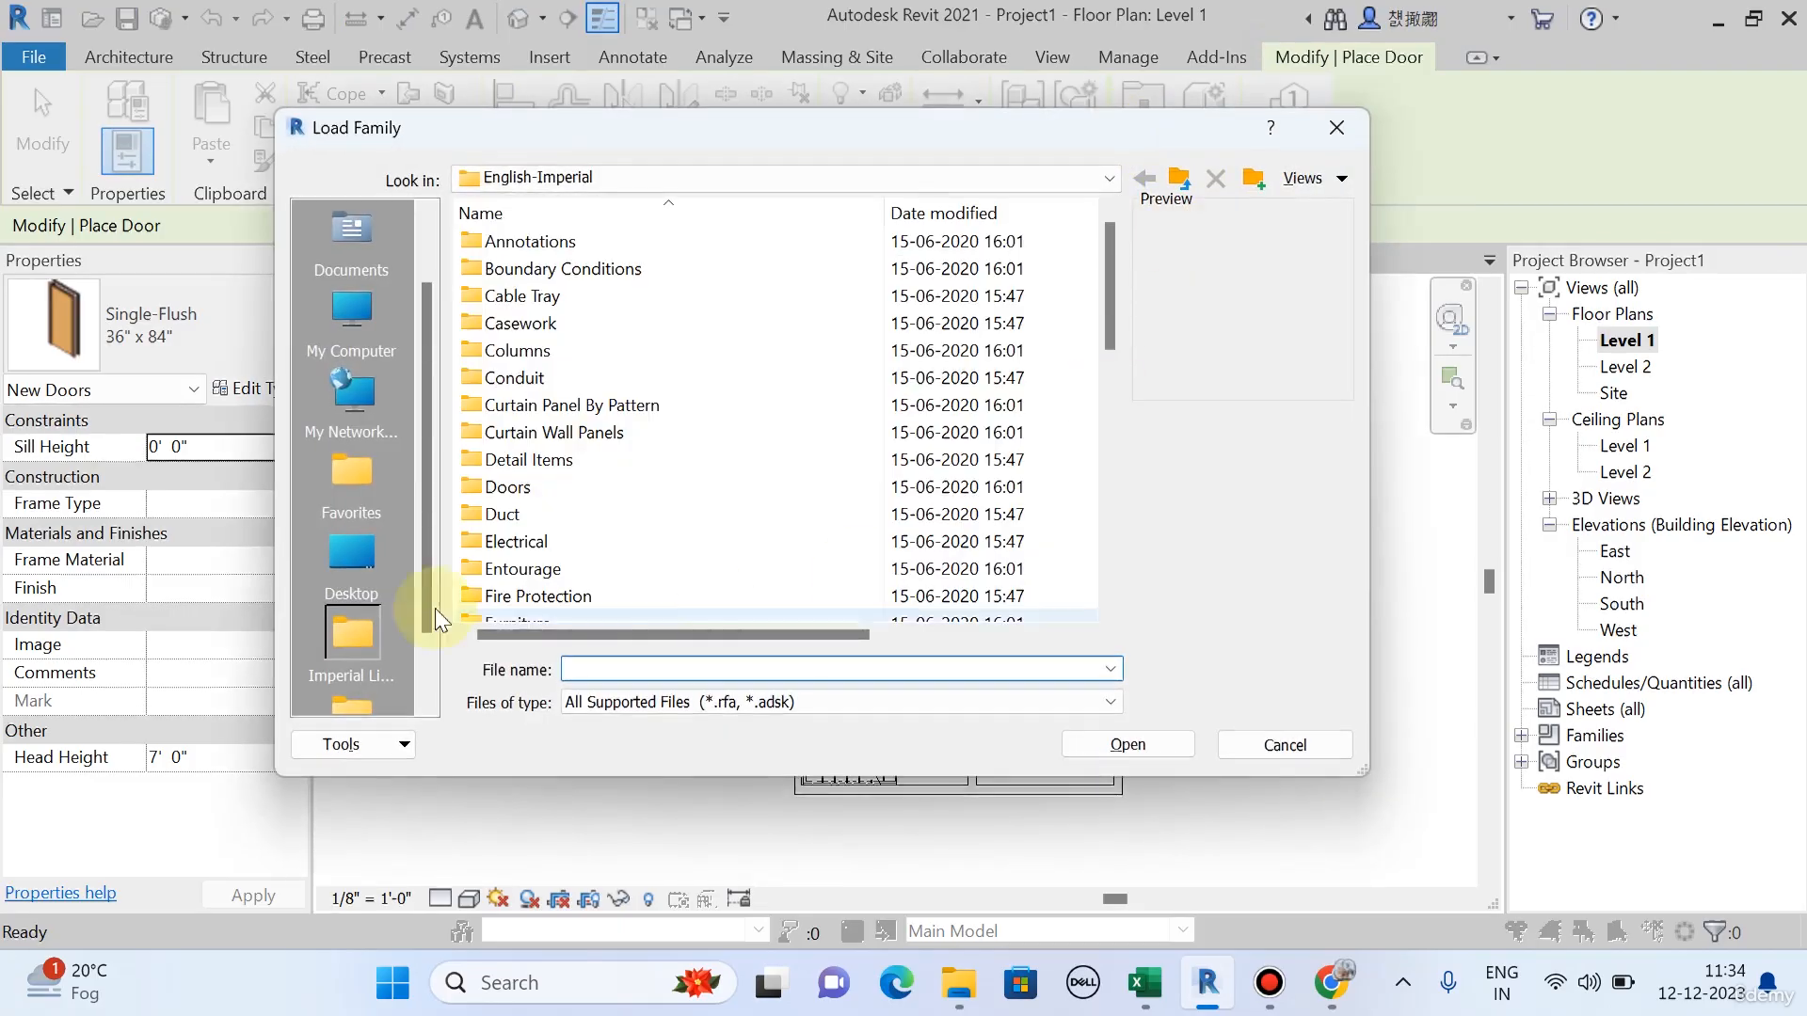
click(1180, 179)
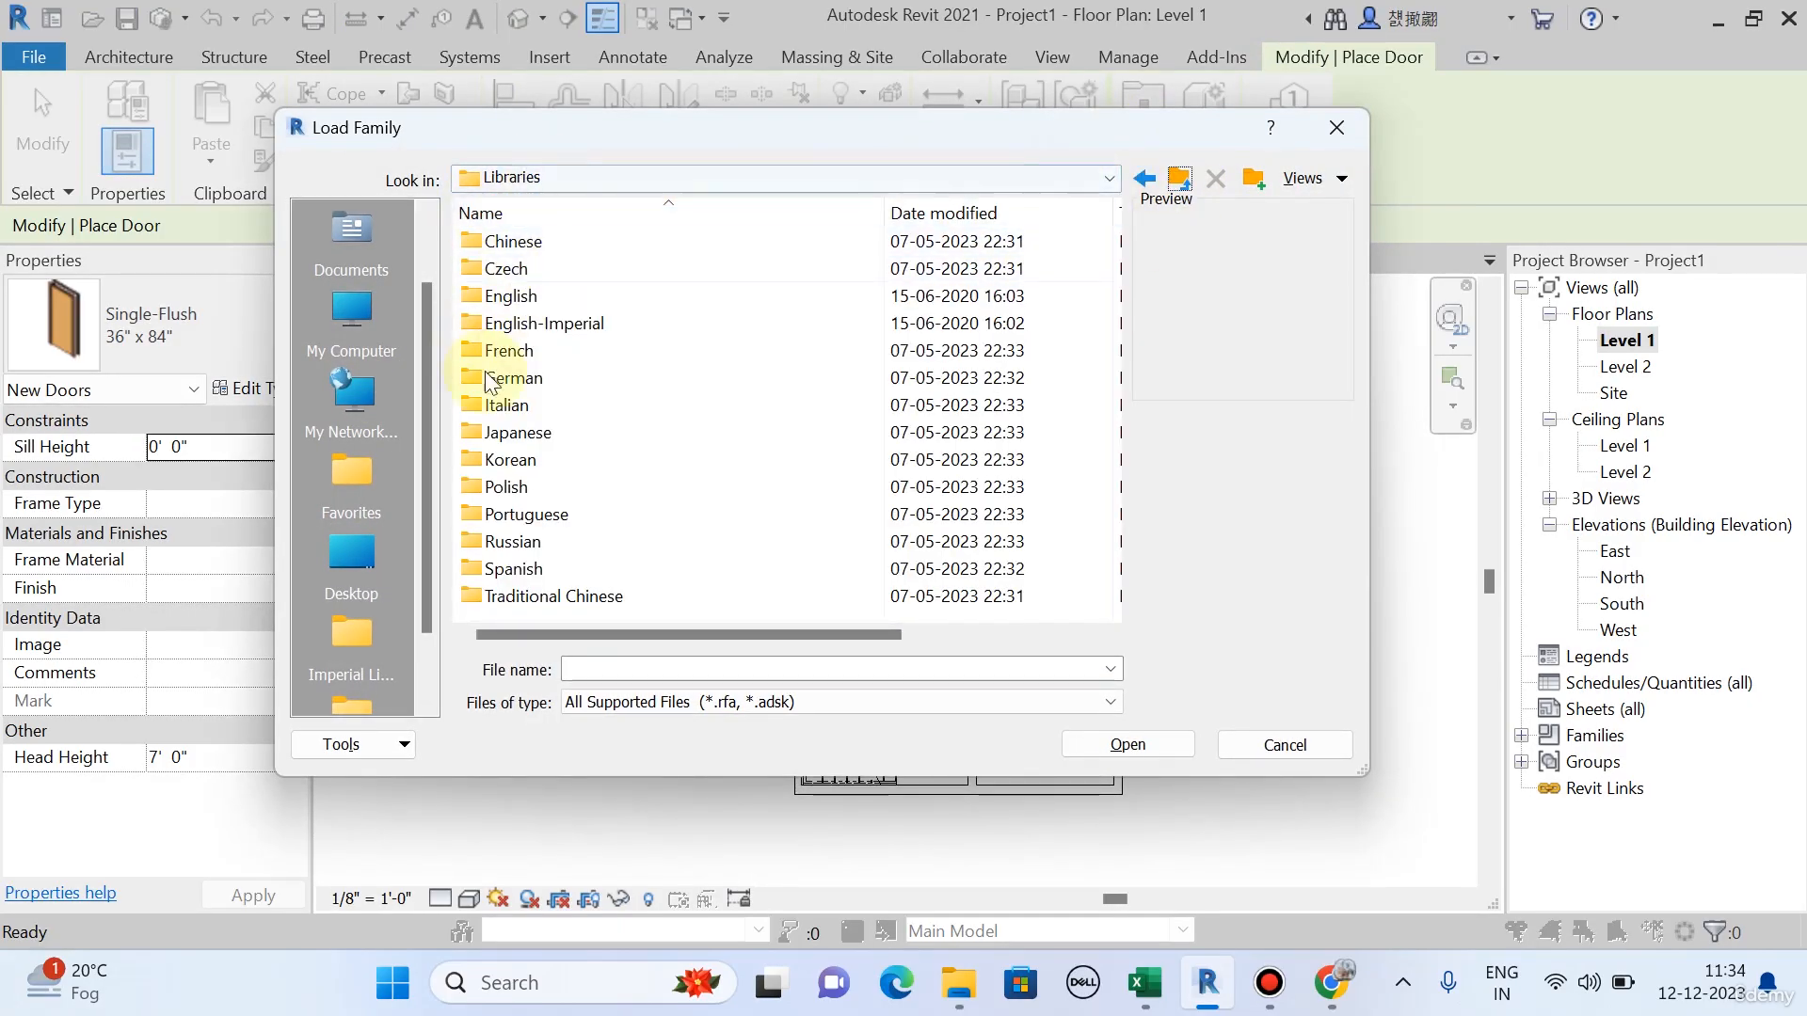
double_click(532, 324)
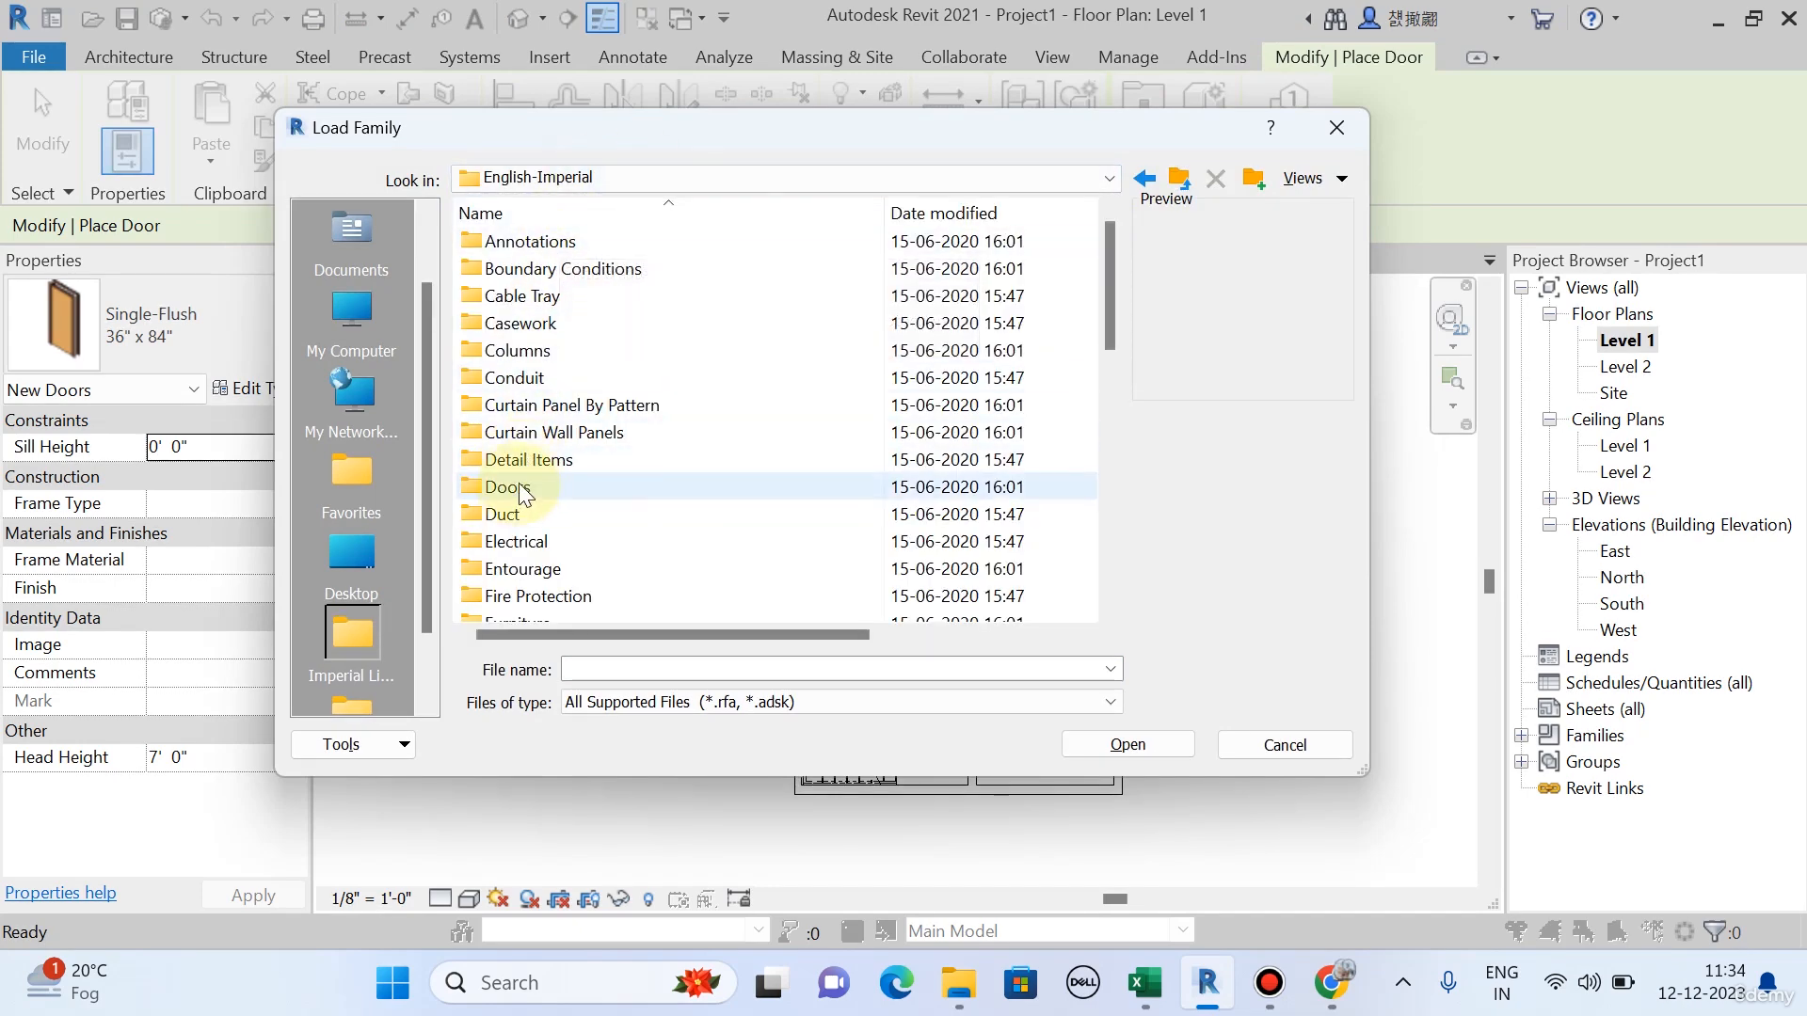
double_click(517, 489)
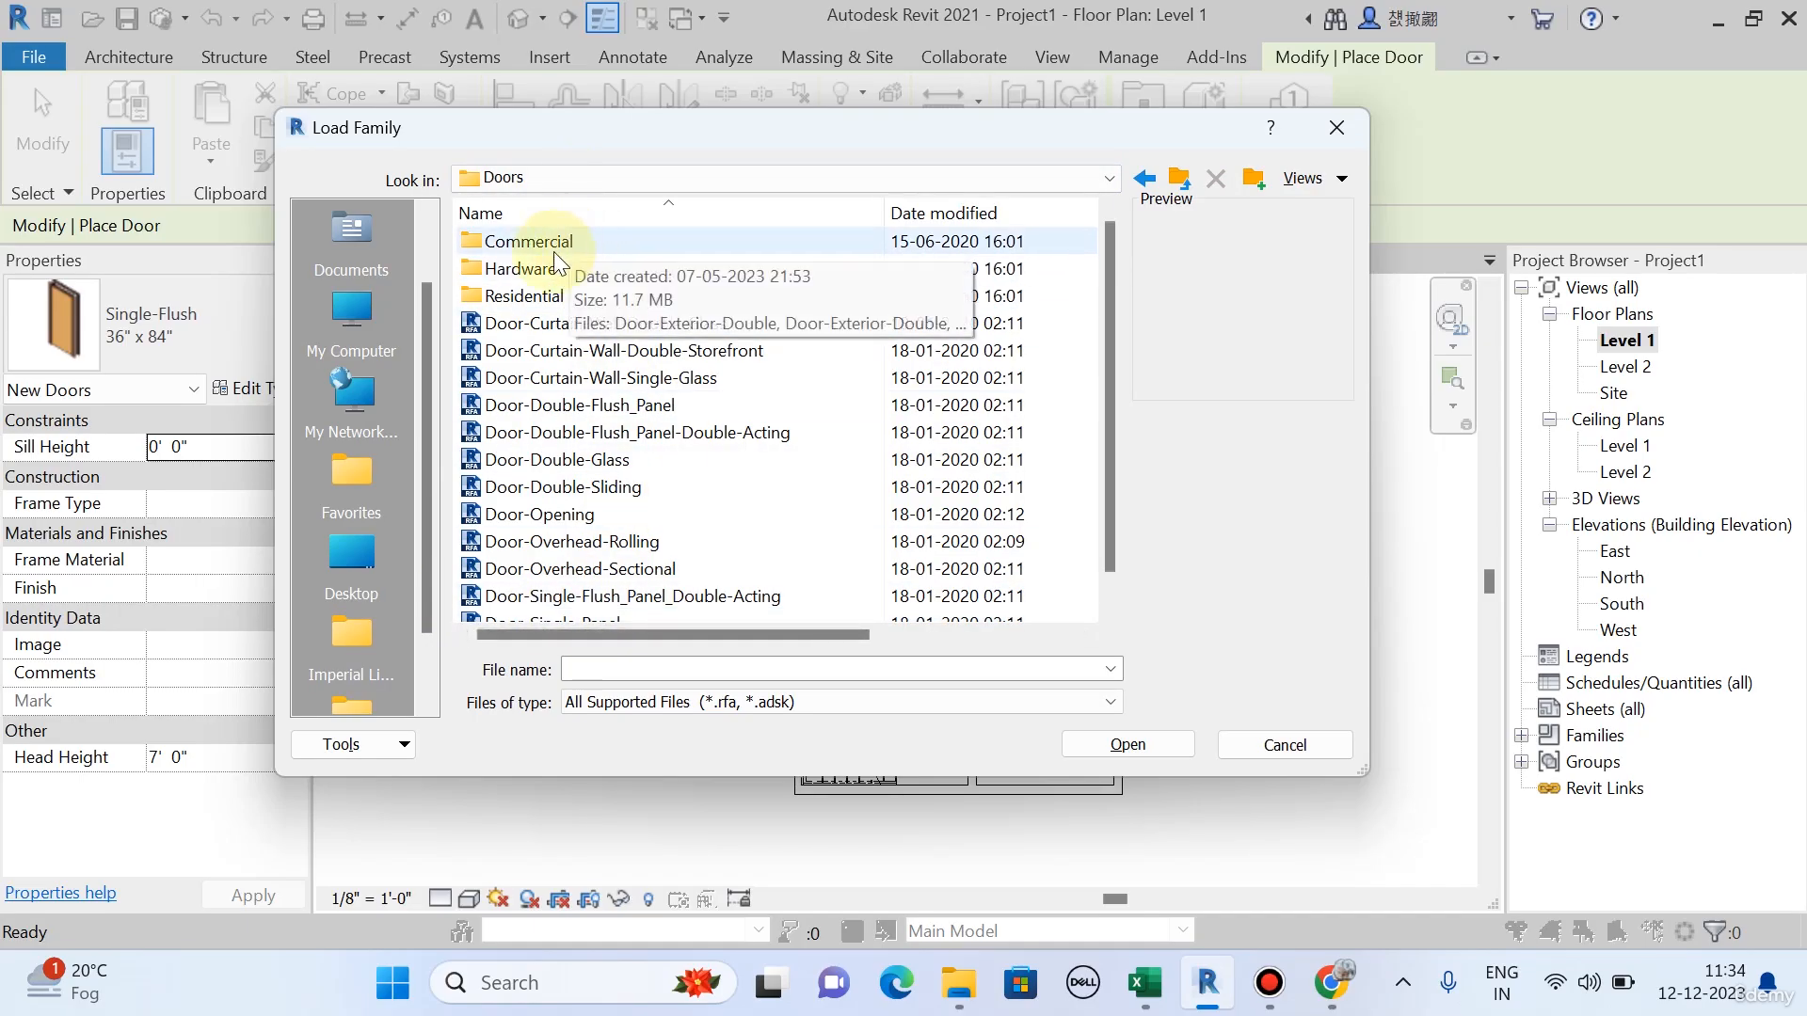
Preview the curtain-wall, double-panel, glass, sliding, opening and overhead door families in the Doors folder.
click(529, 323)
click(540, 357)
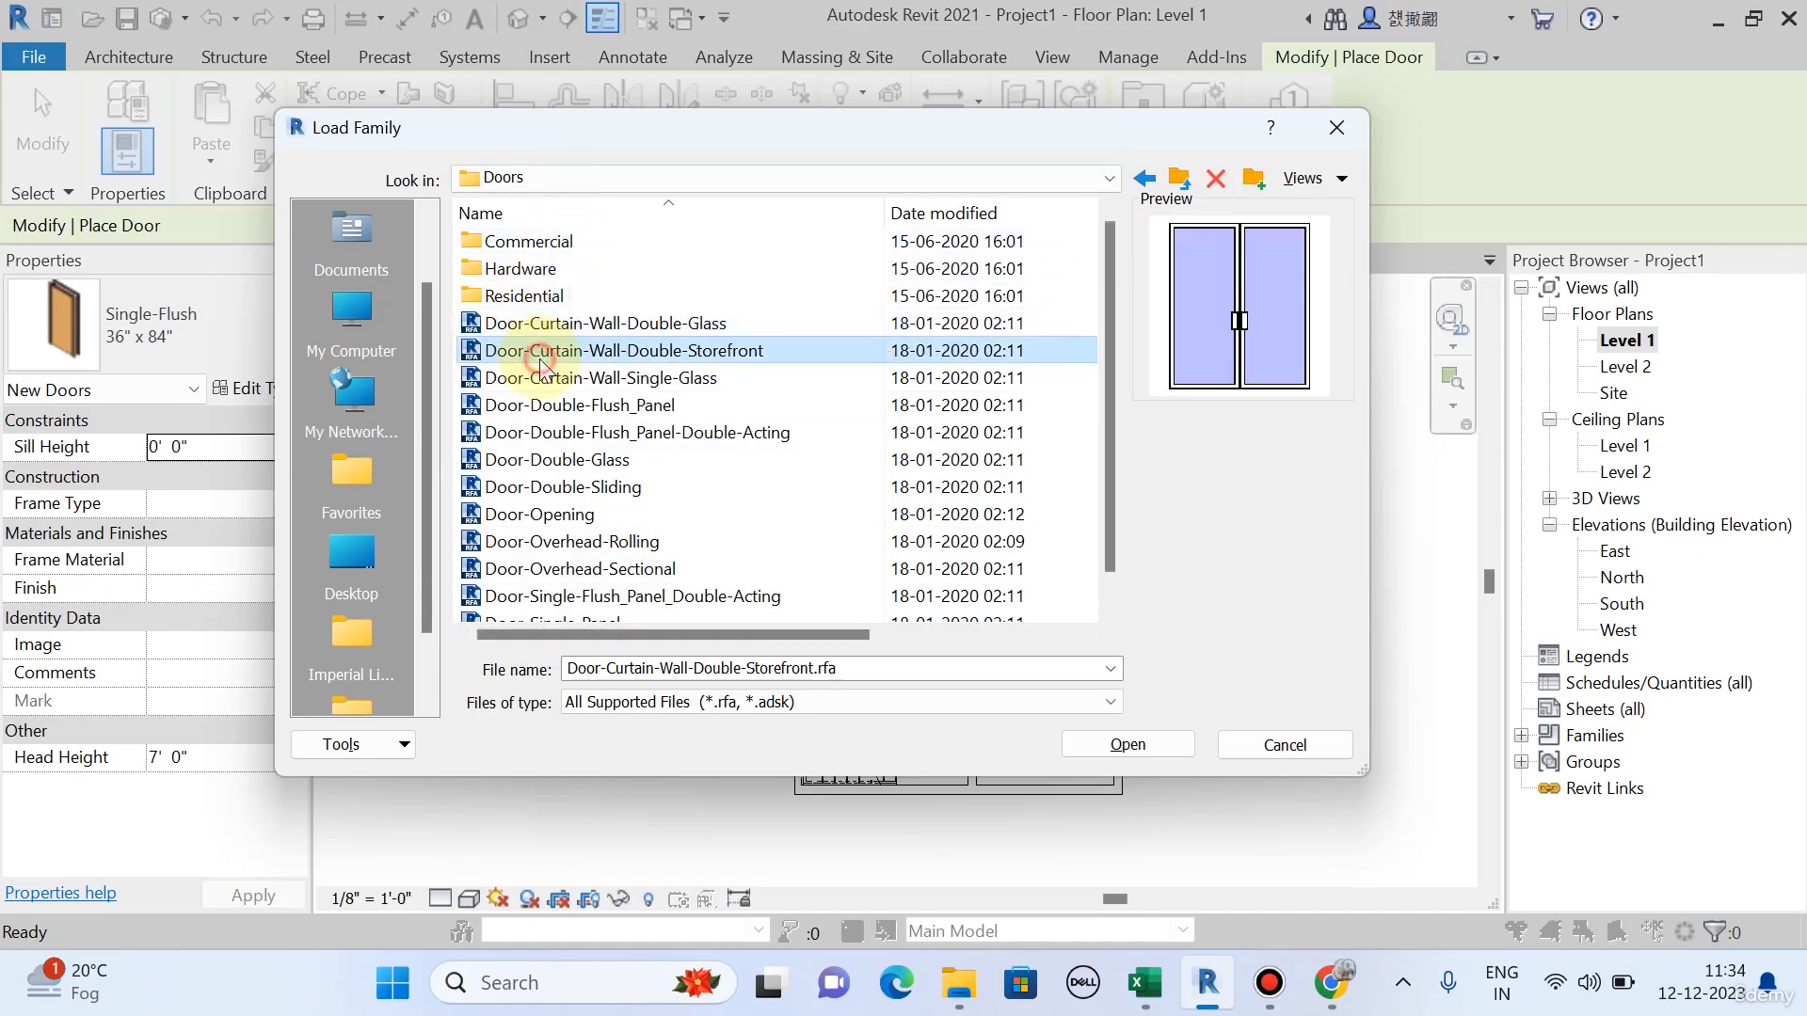
click(541, 381)
click(540, 408)
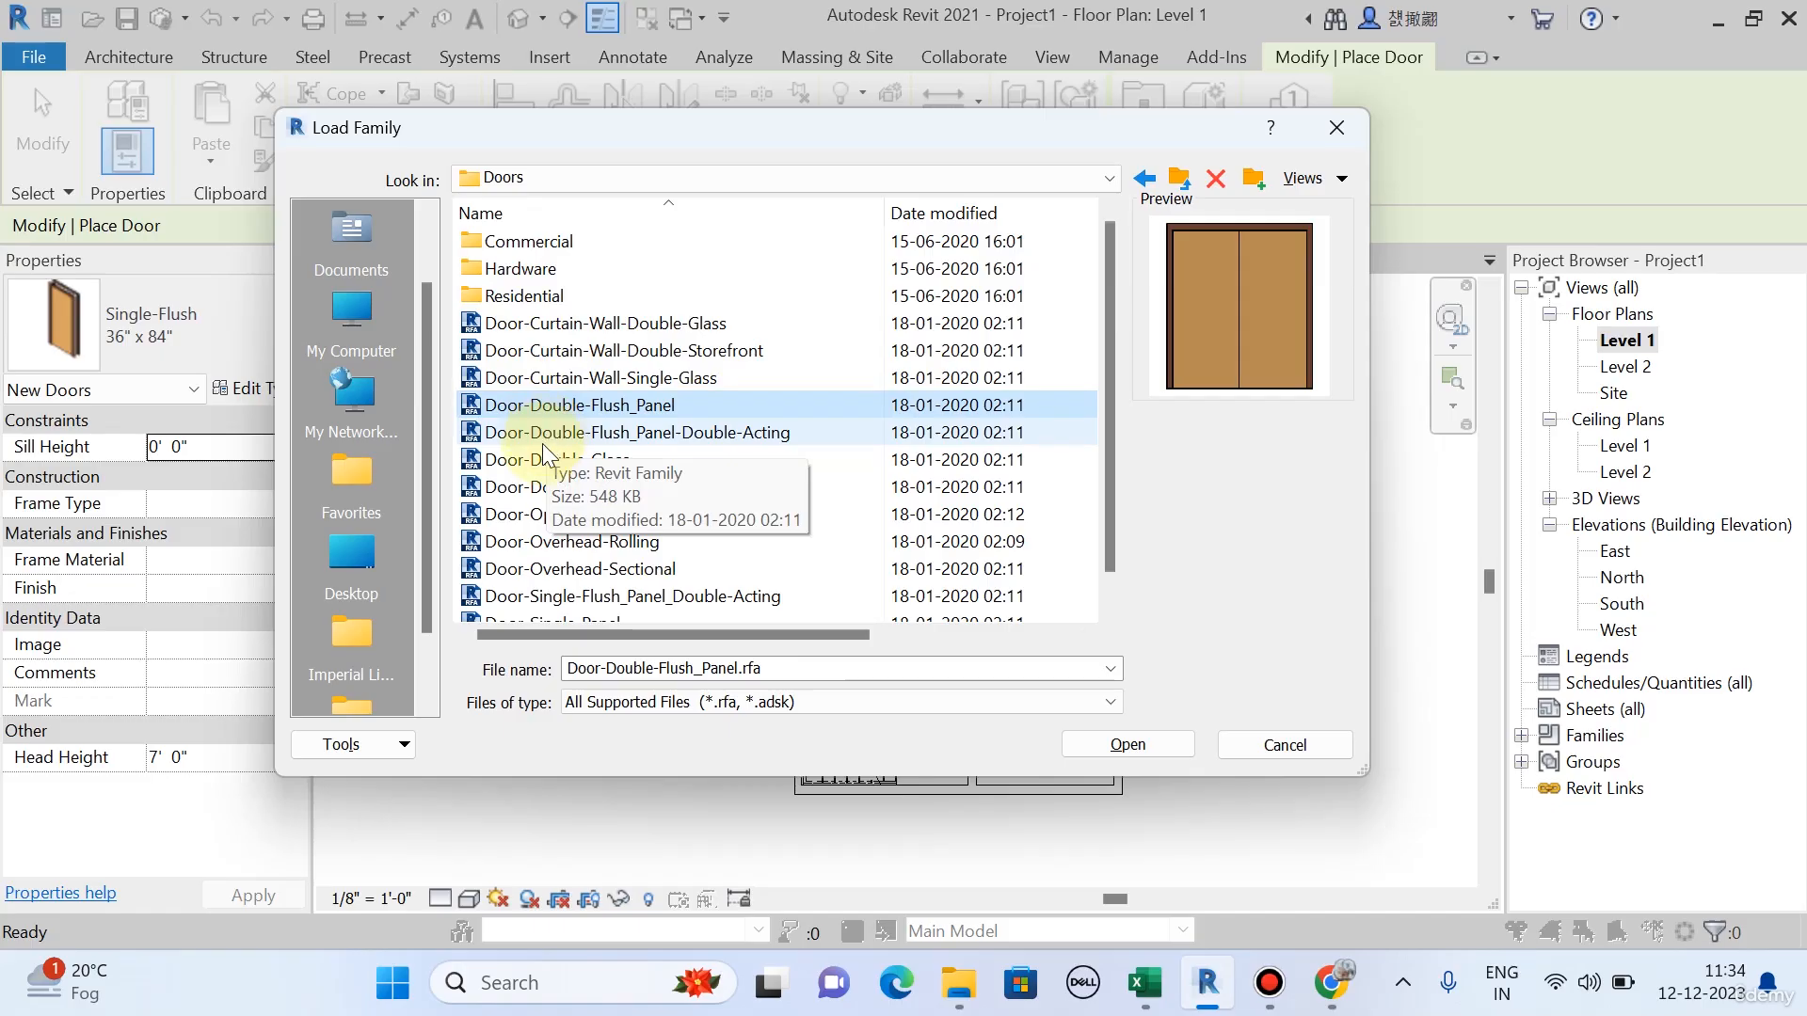
click(540, 456)
click(526, 514)
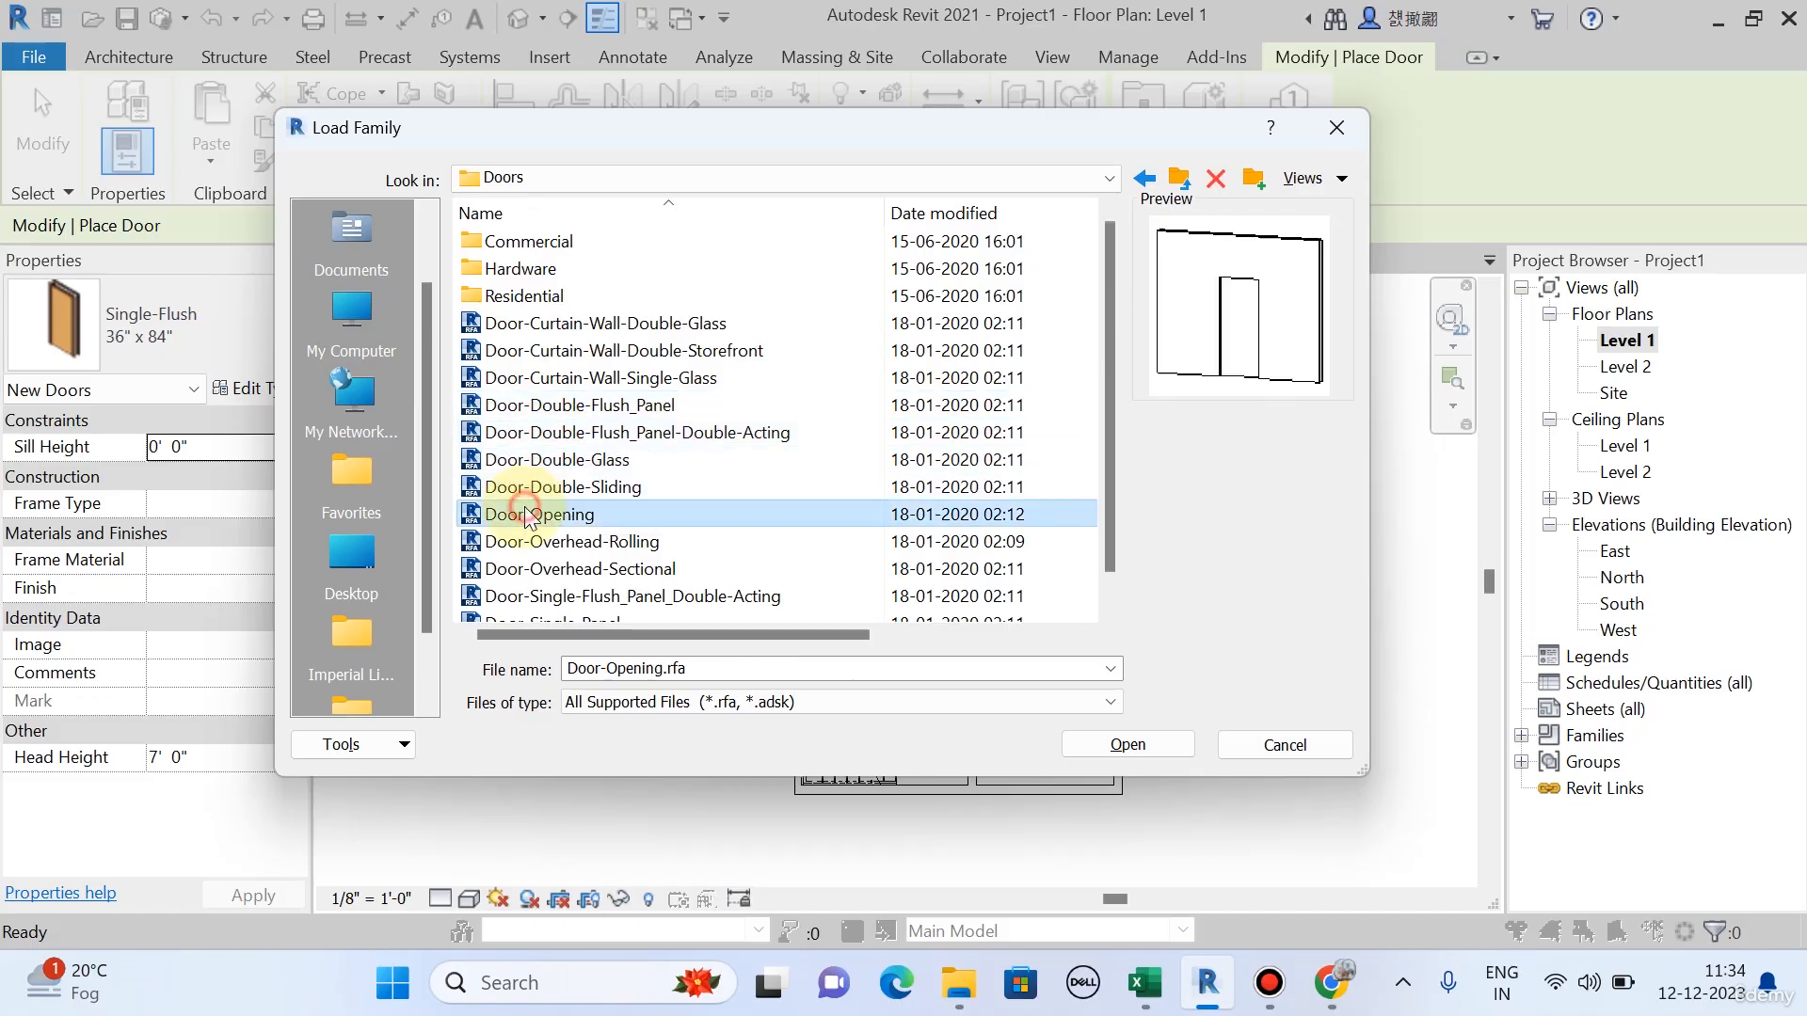
click(607, 486)
click(585, 570)
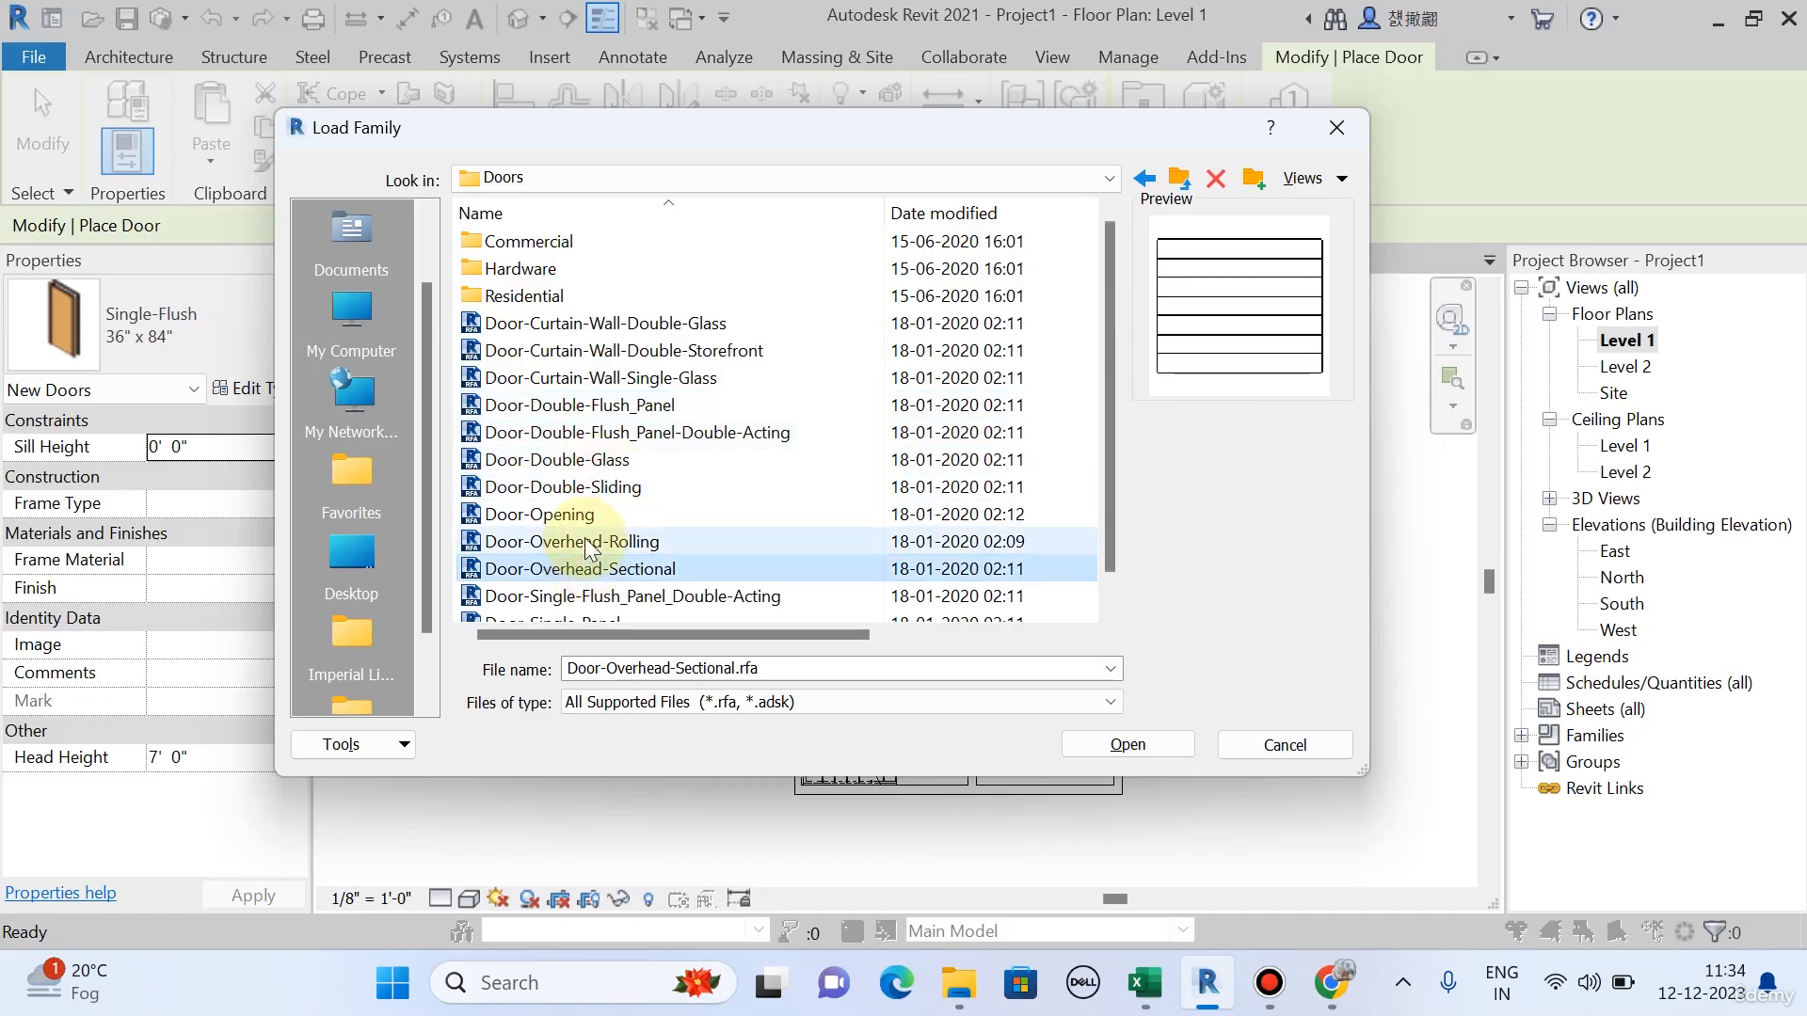
Examine the previews of the exterior and passage door families in the Commercial folder to find a suitable entrance door.
double_click(530, 244)
click(544, 270)
click(549, 300)
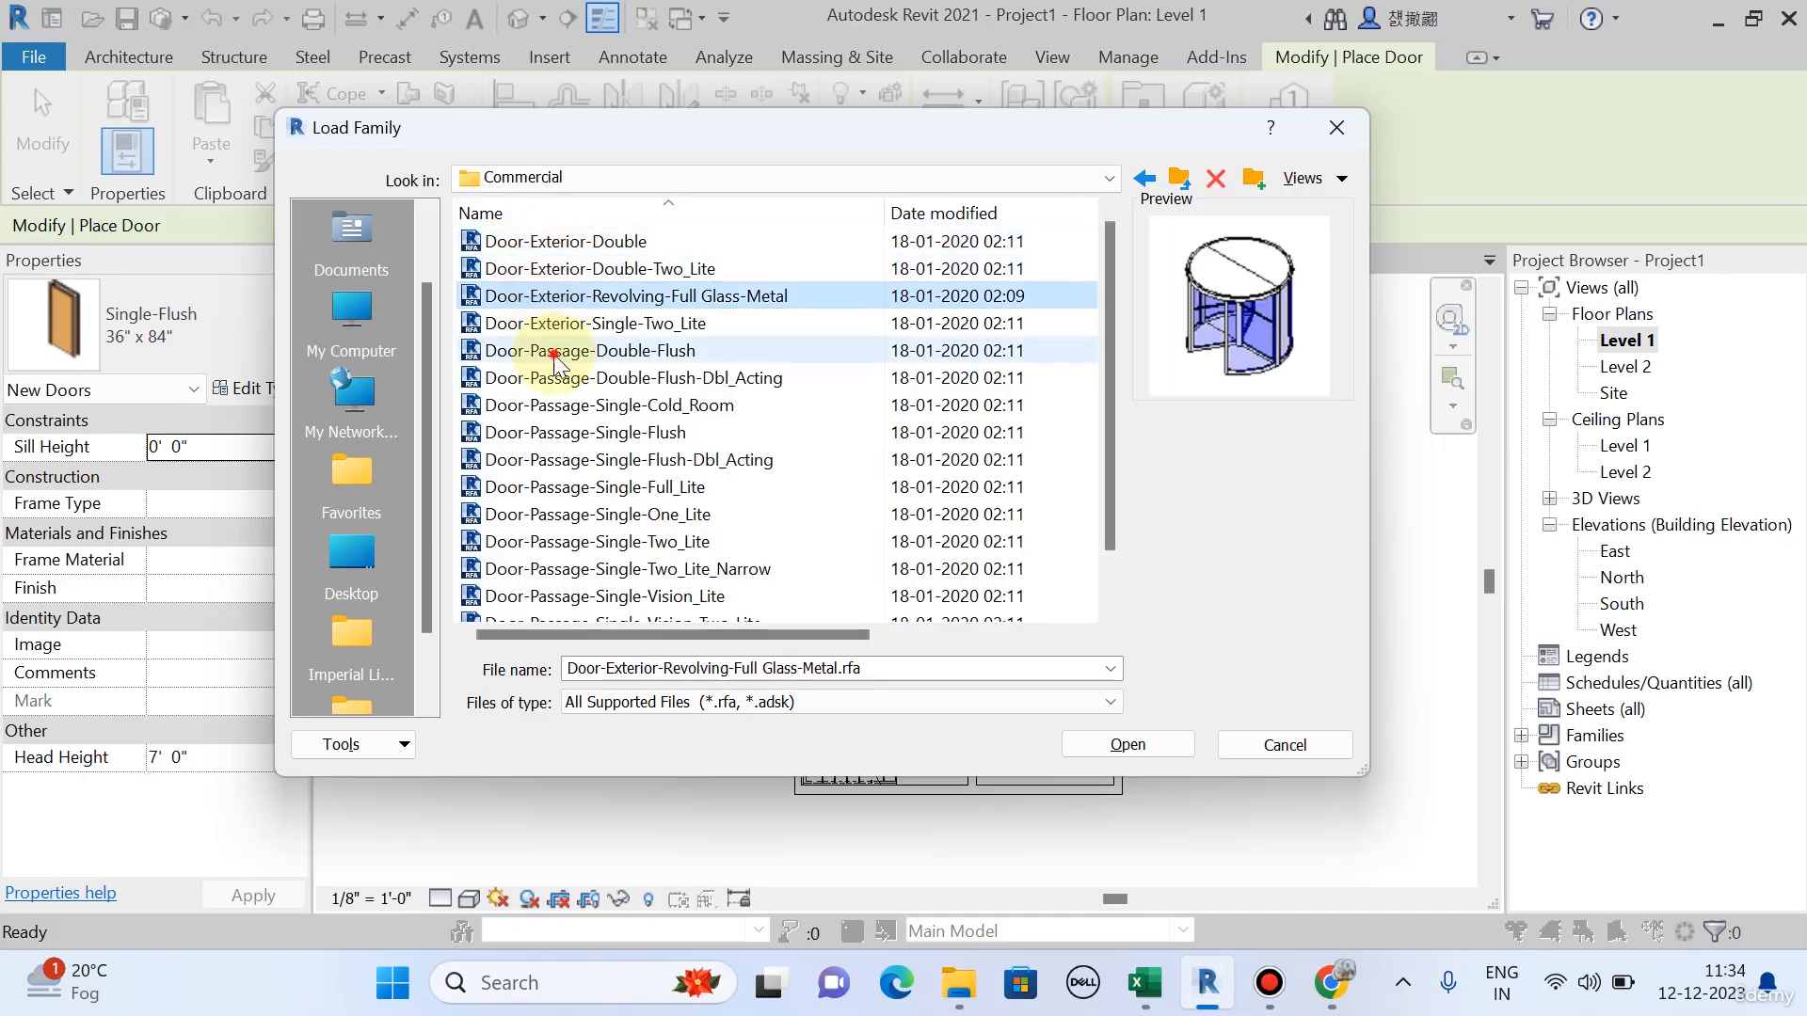
click(535, 352)
click(534, 433)
click(538, 488)
click(539, 515)
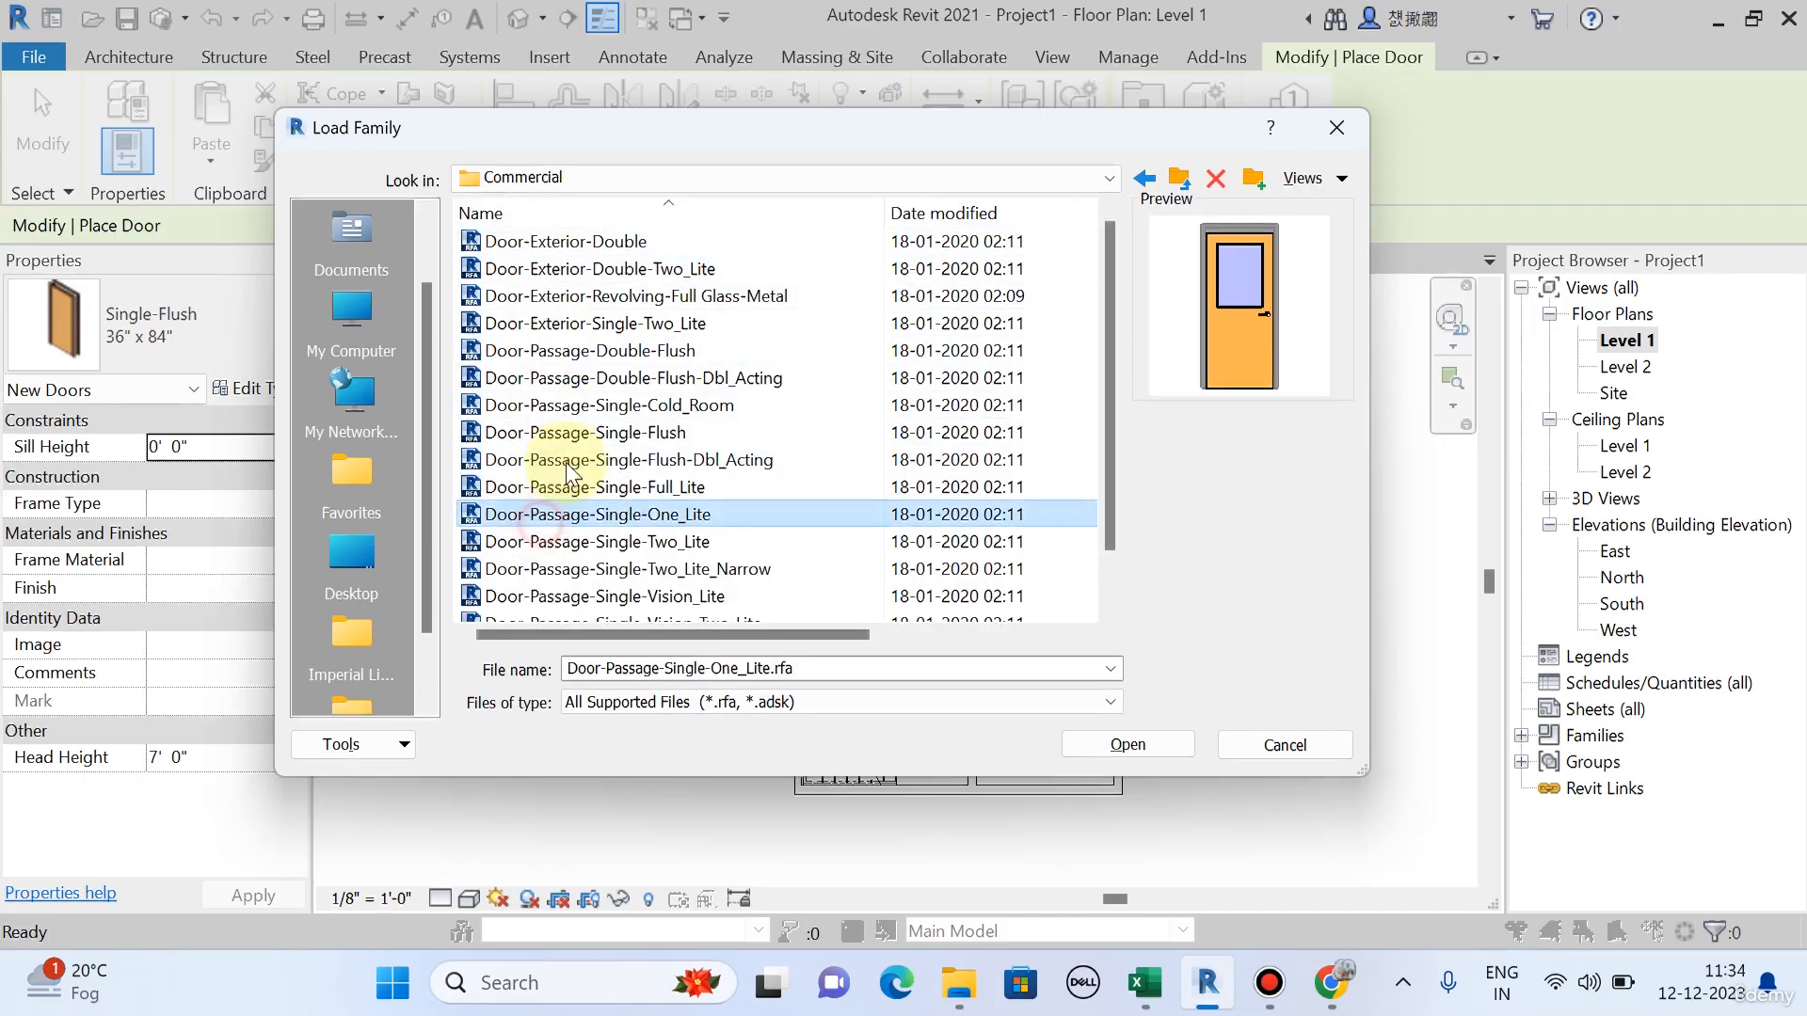
click(579, 459)
click(578, 433)
click(569, 488)
click(573, 518)
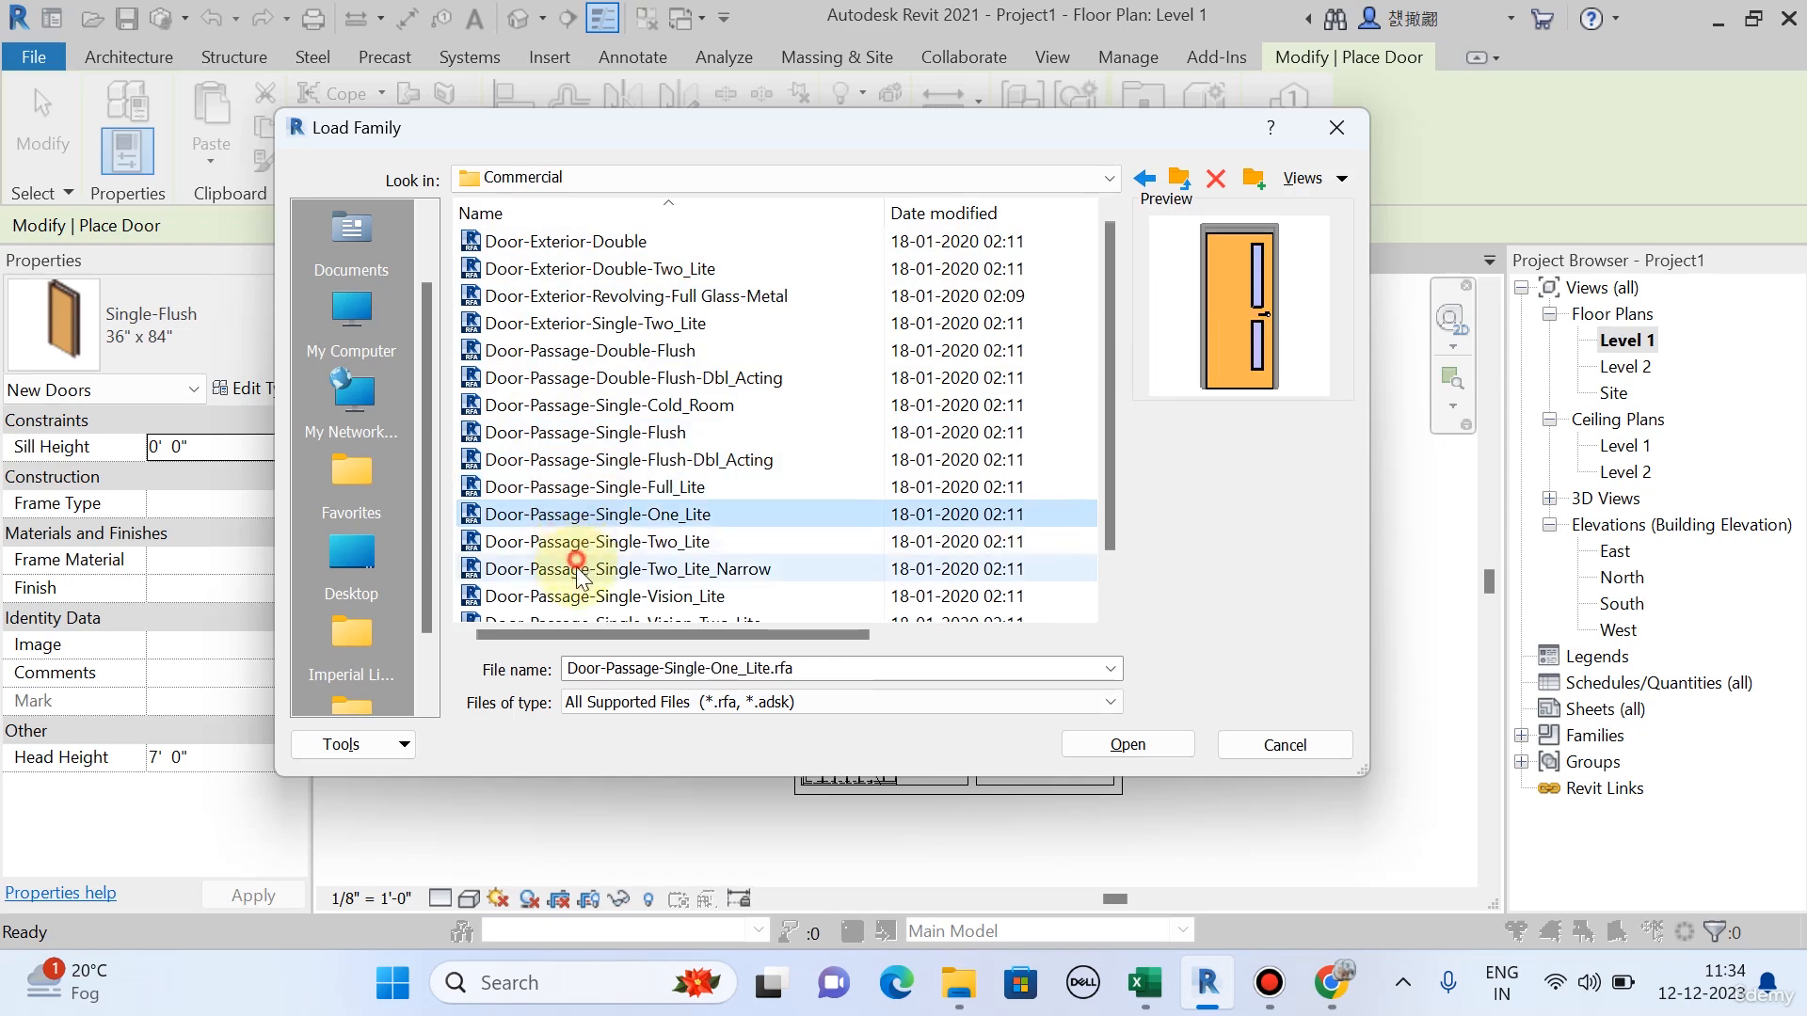
click(595, 567)
click(603, 543)
click(623, 516)
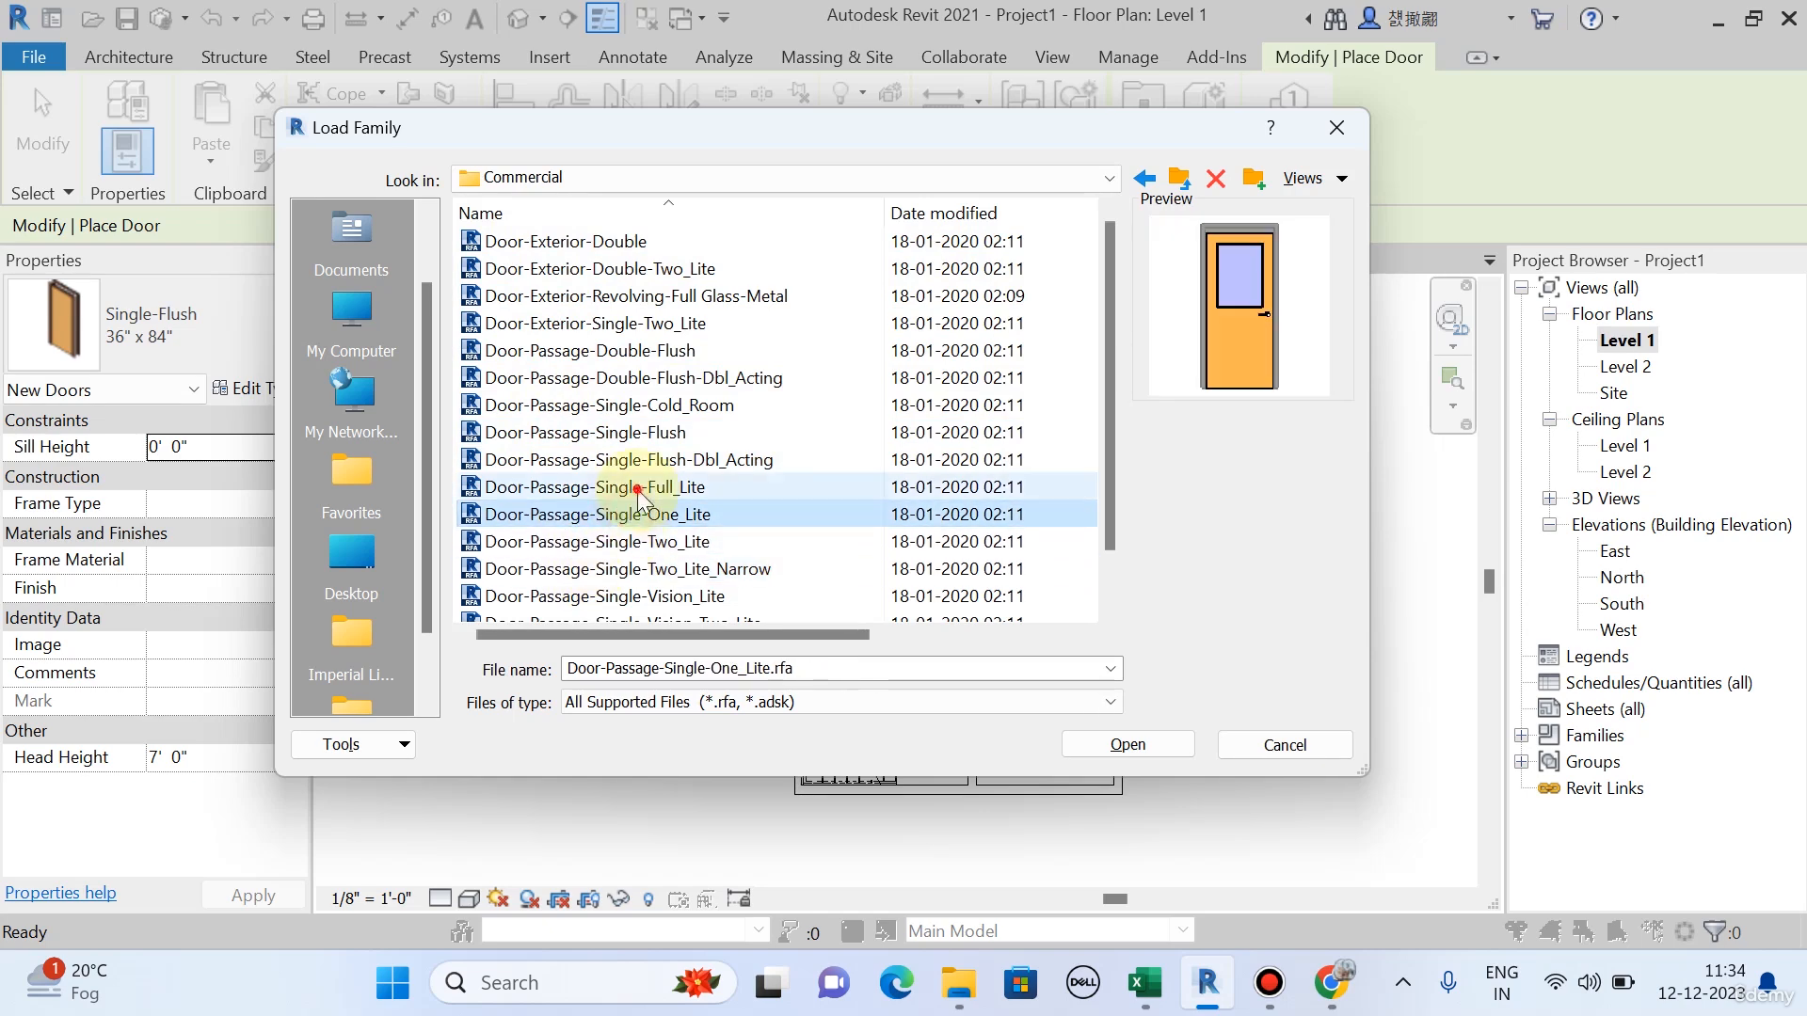
click(607, 487)
click(571, 434)
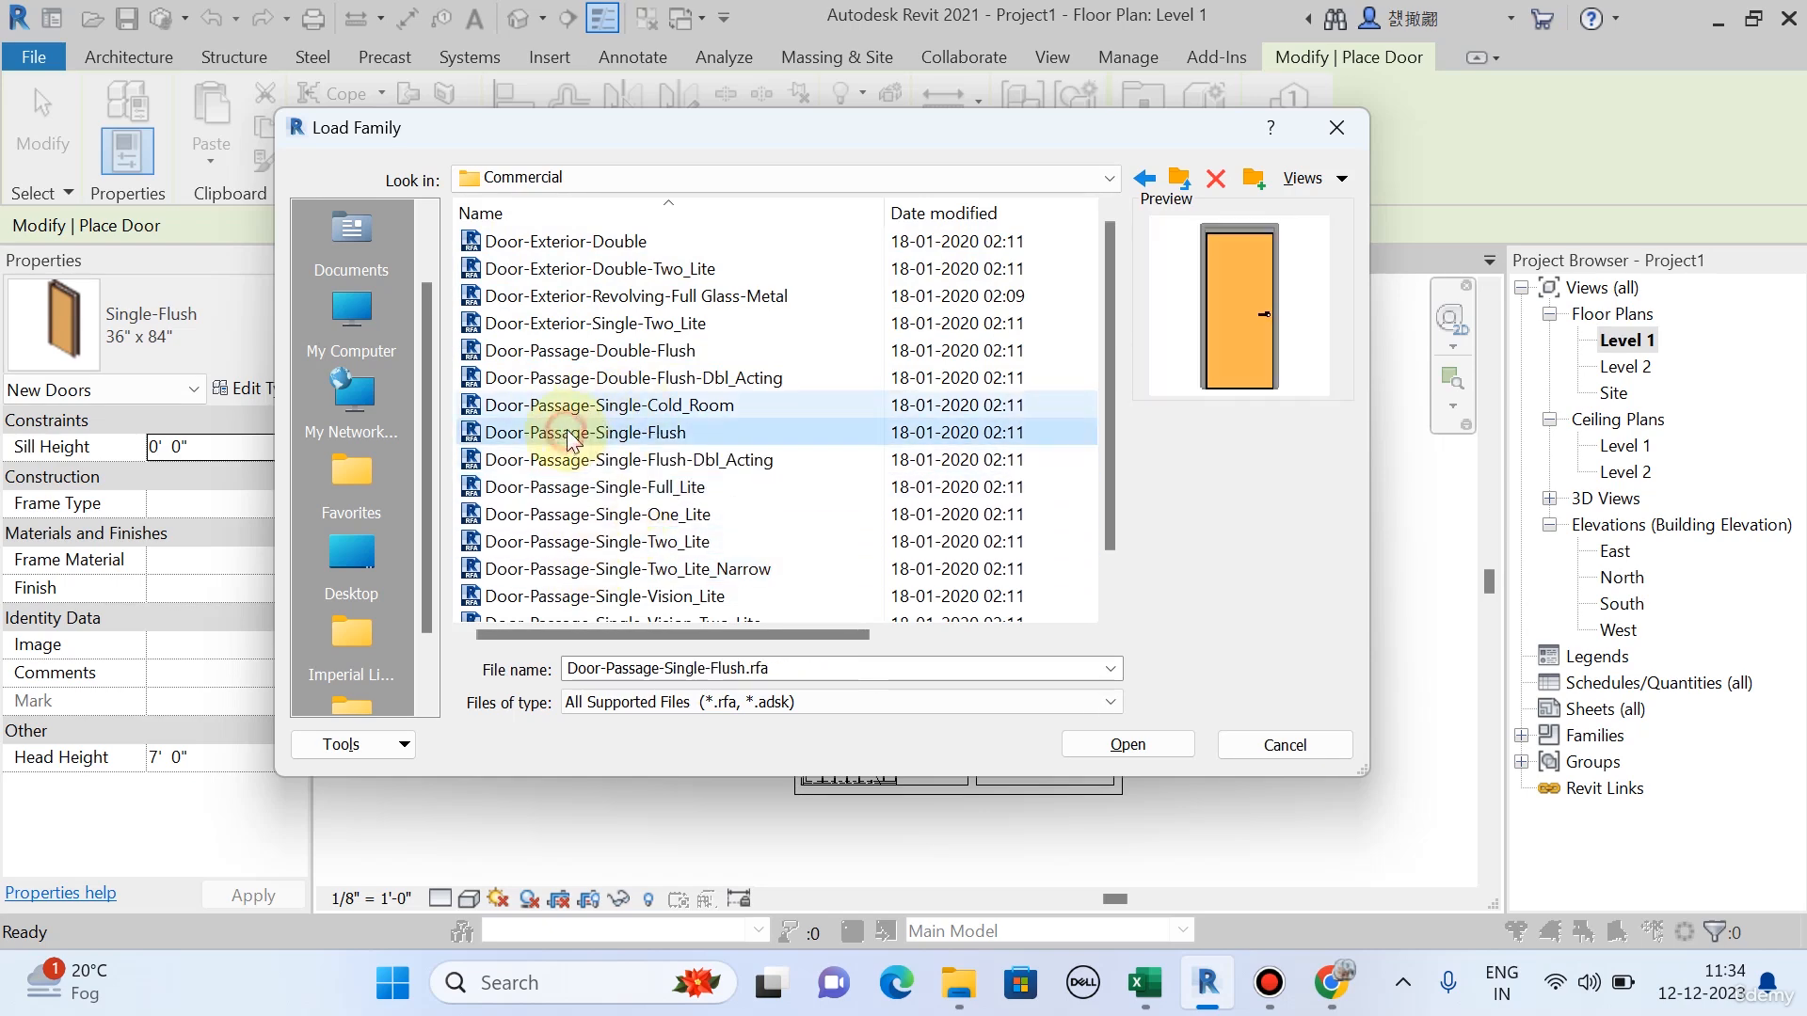
click(579, 406)
click(584, 350)
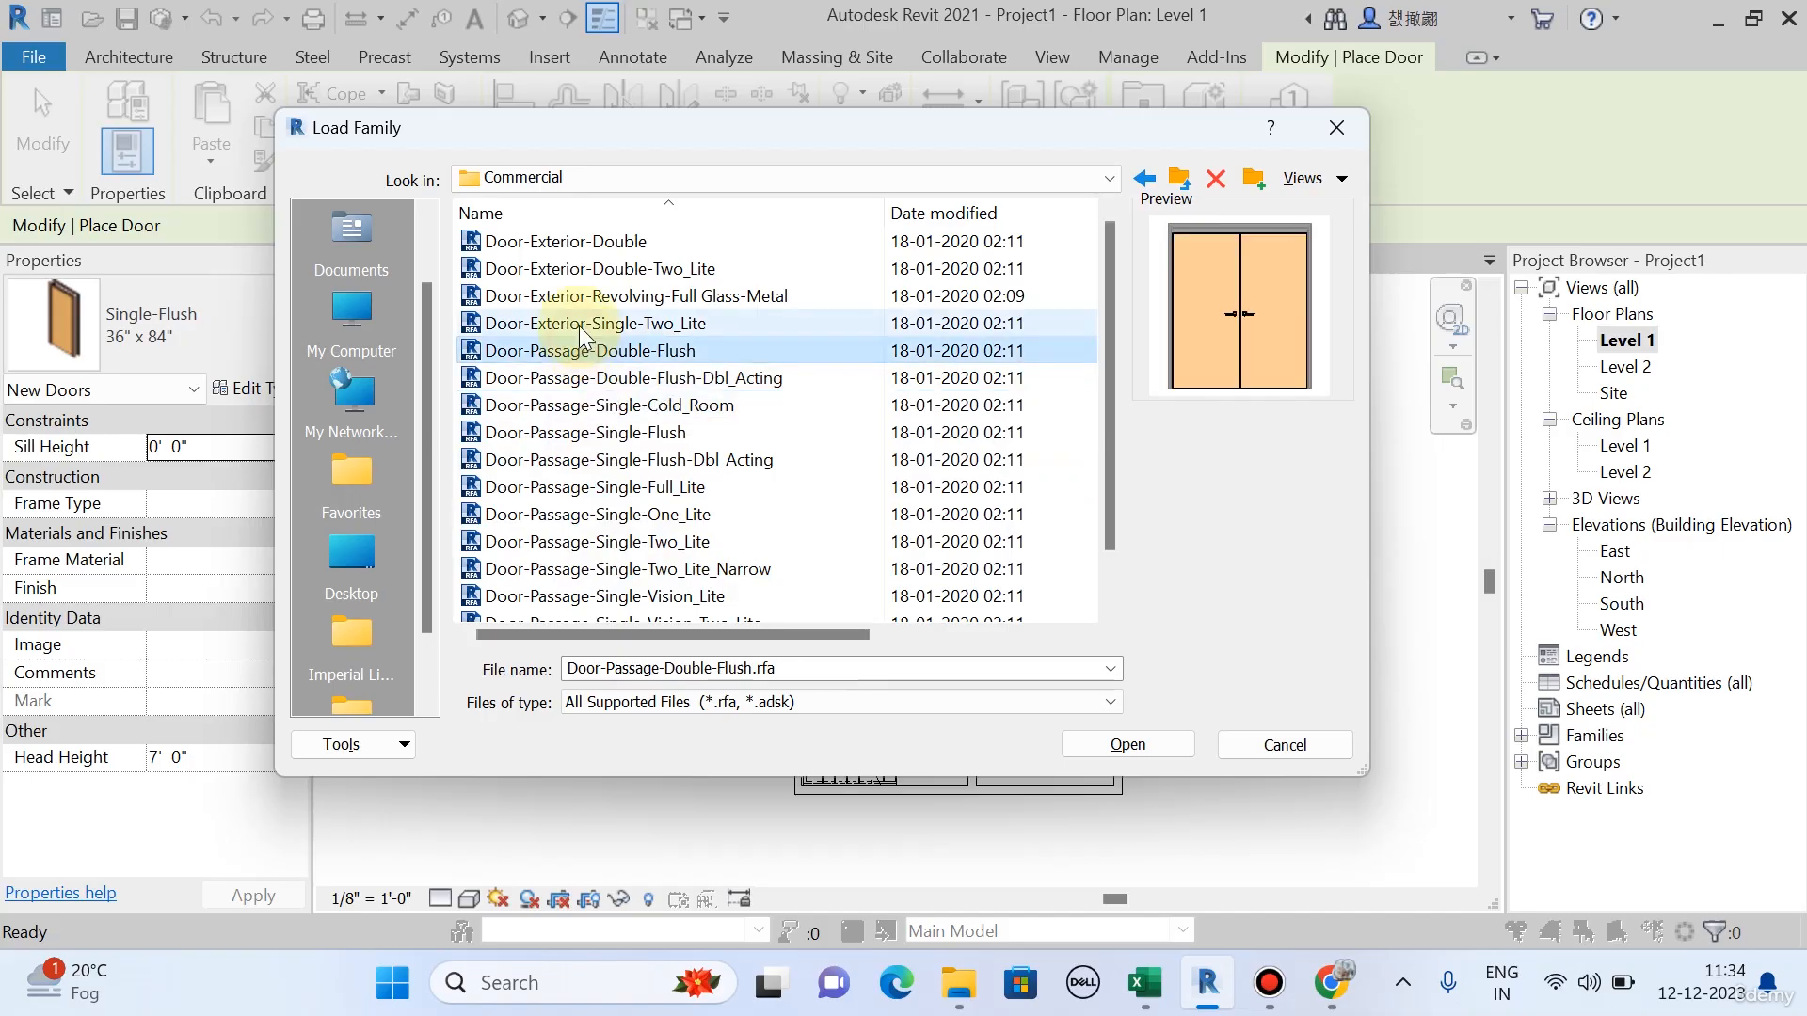
click(586, 325)
click(579, 294)
Load the Door-Exterior-Double-Two_Lite family with its six types from 72" x 80" through 96" x 80".
click(581, 270)
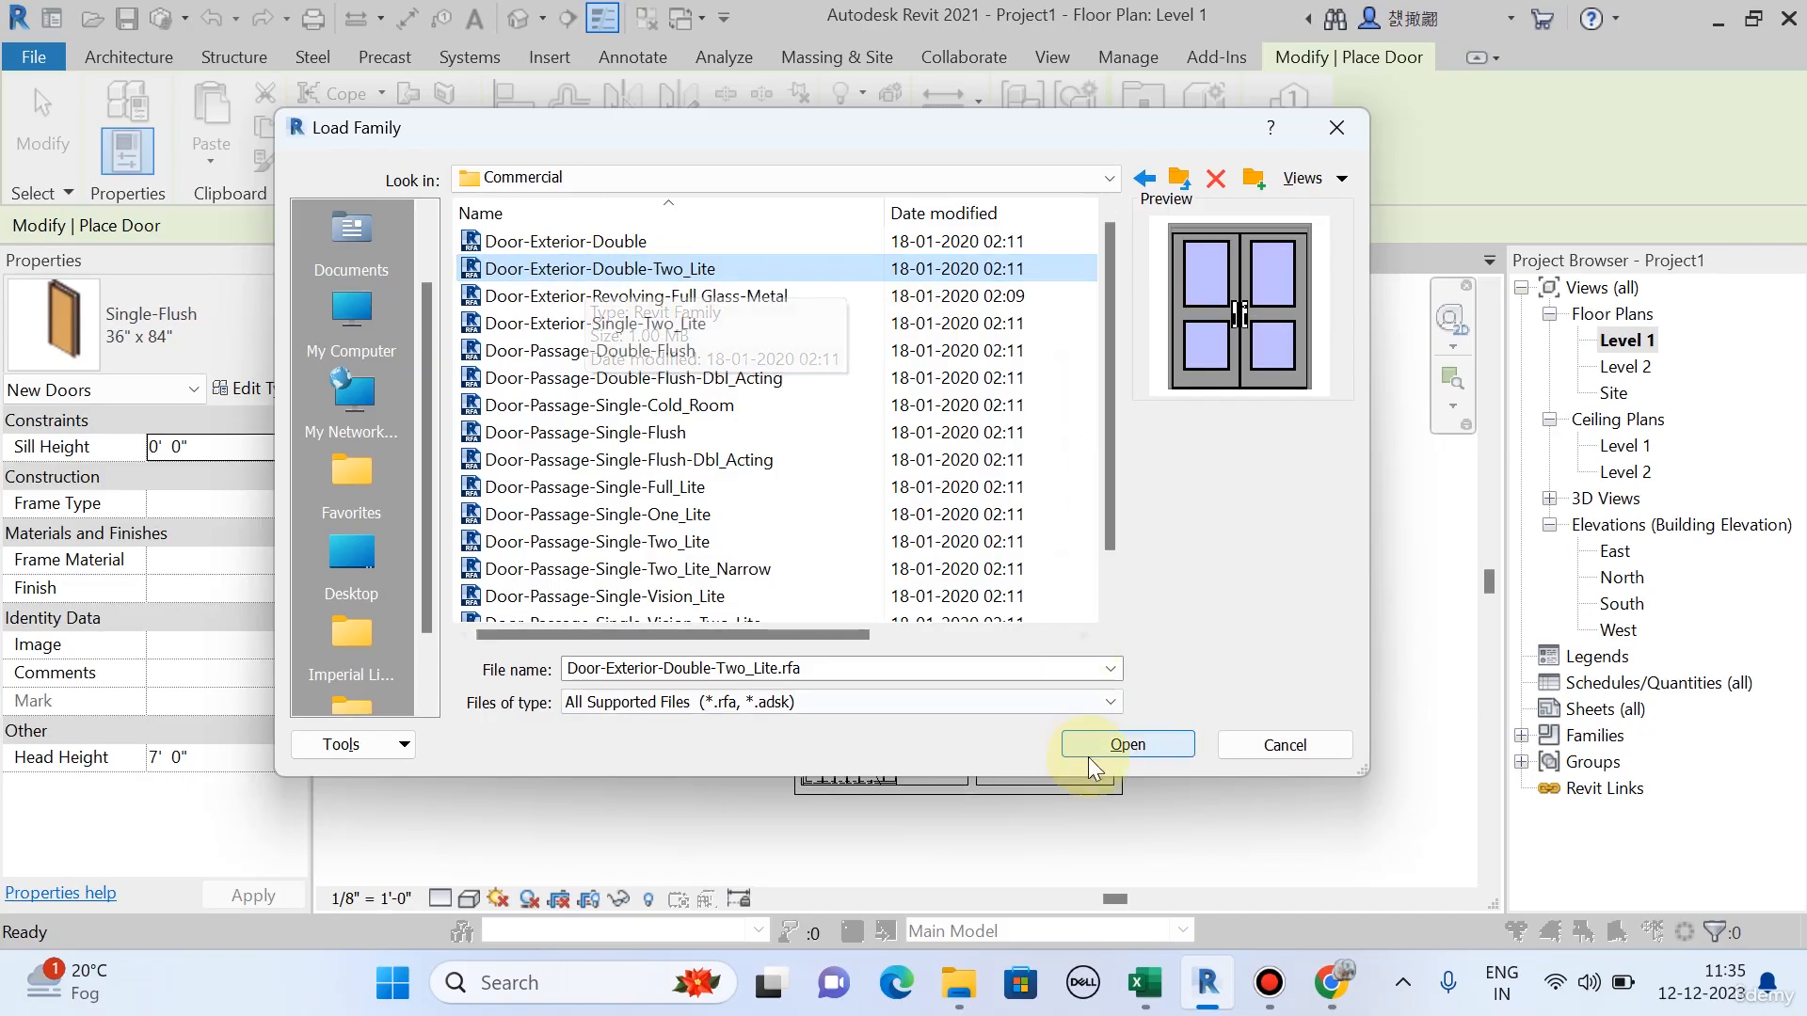
click(1128, 744)
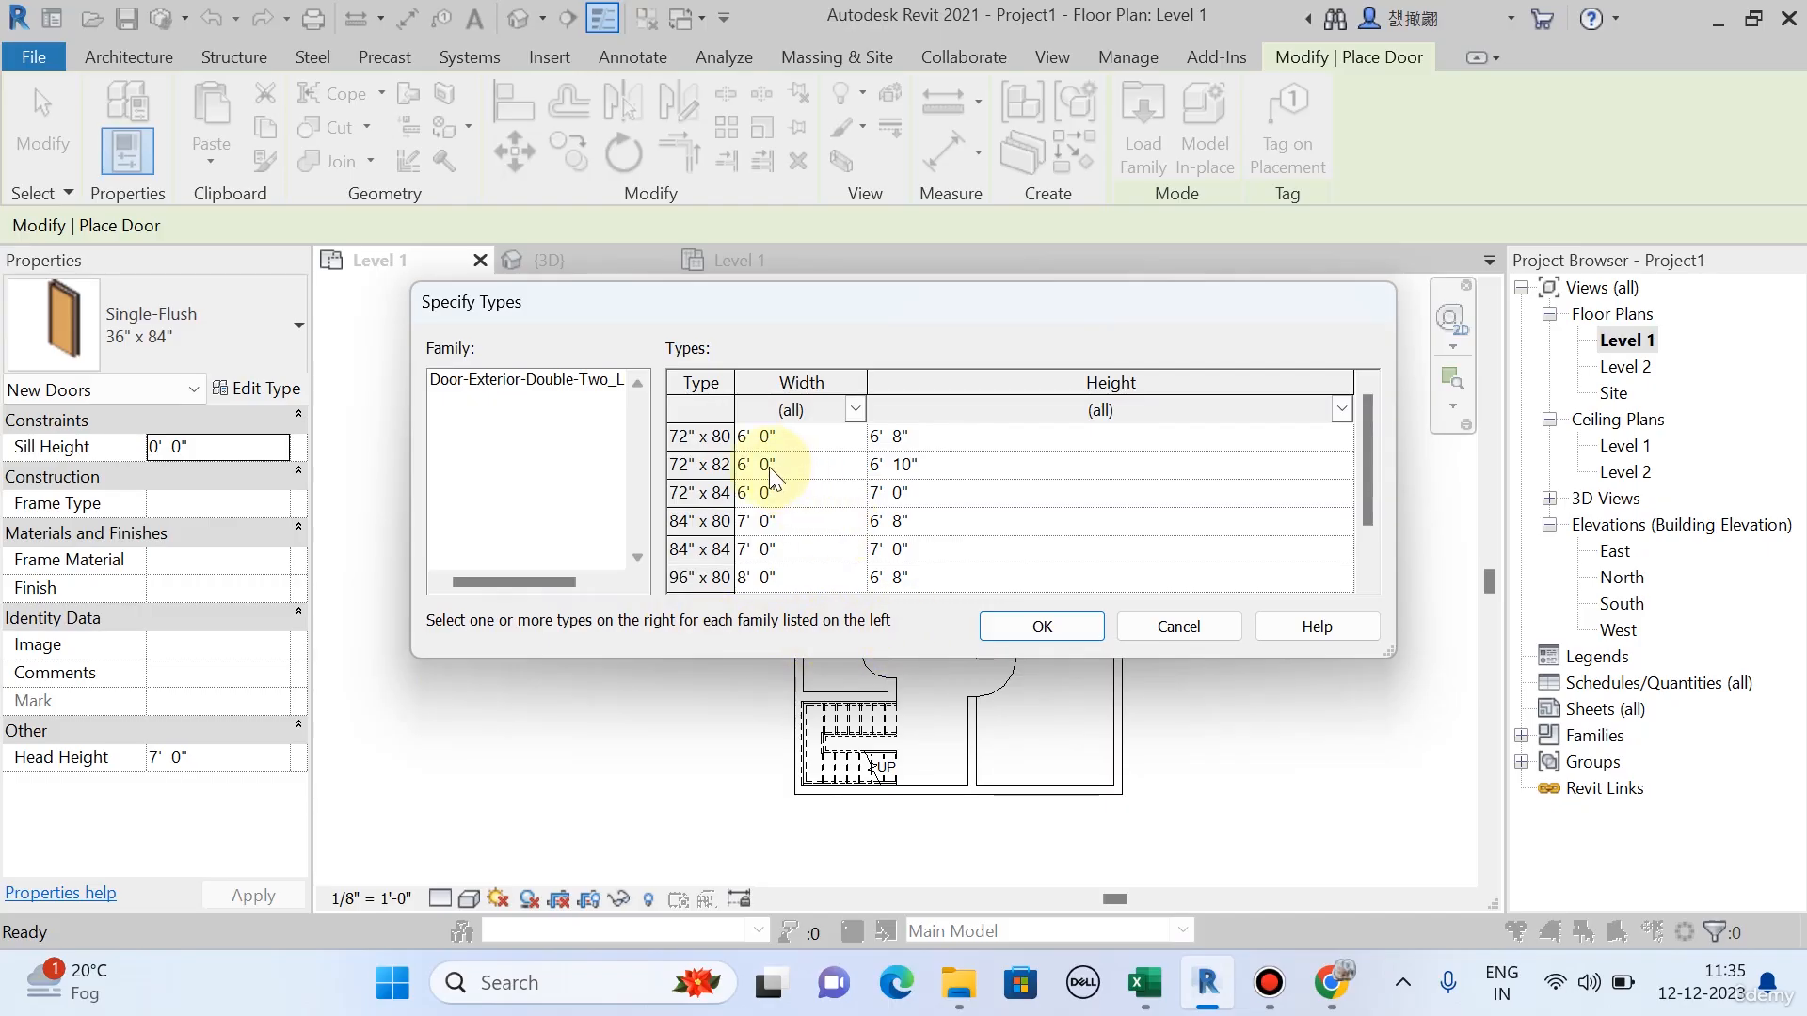
scroll(770, 467, down, 1)
scroll(767, 482, up, 1)
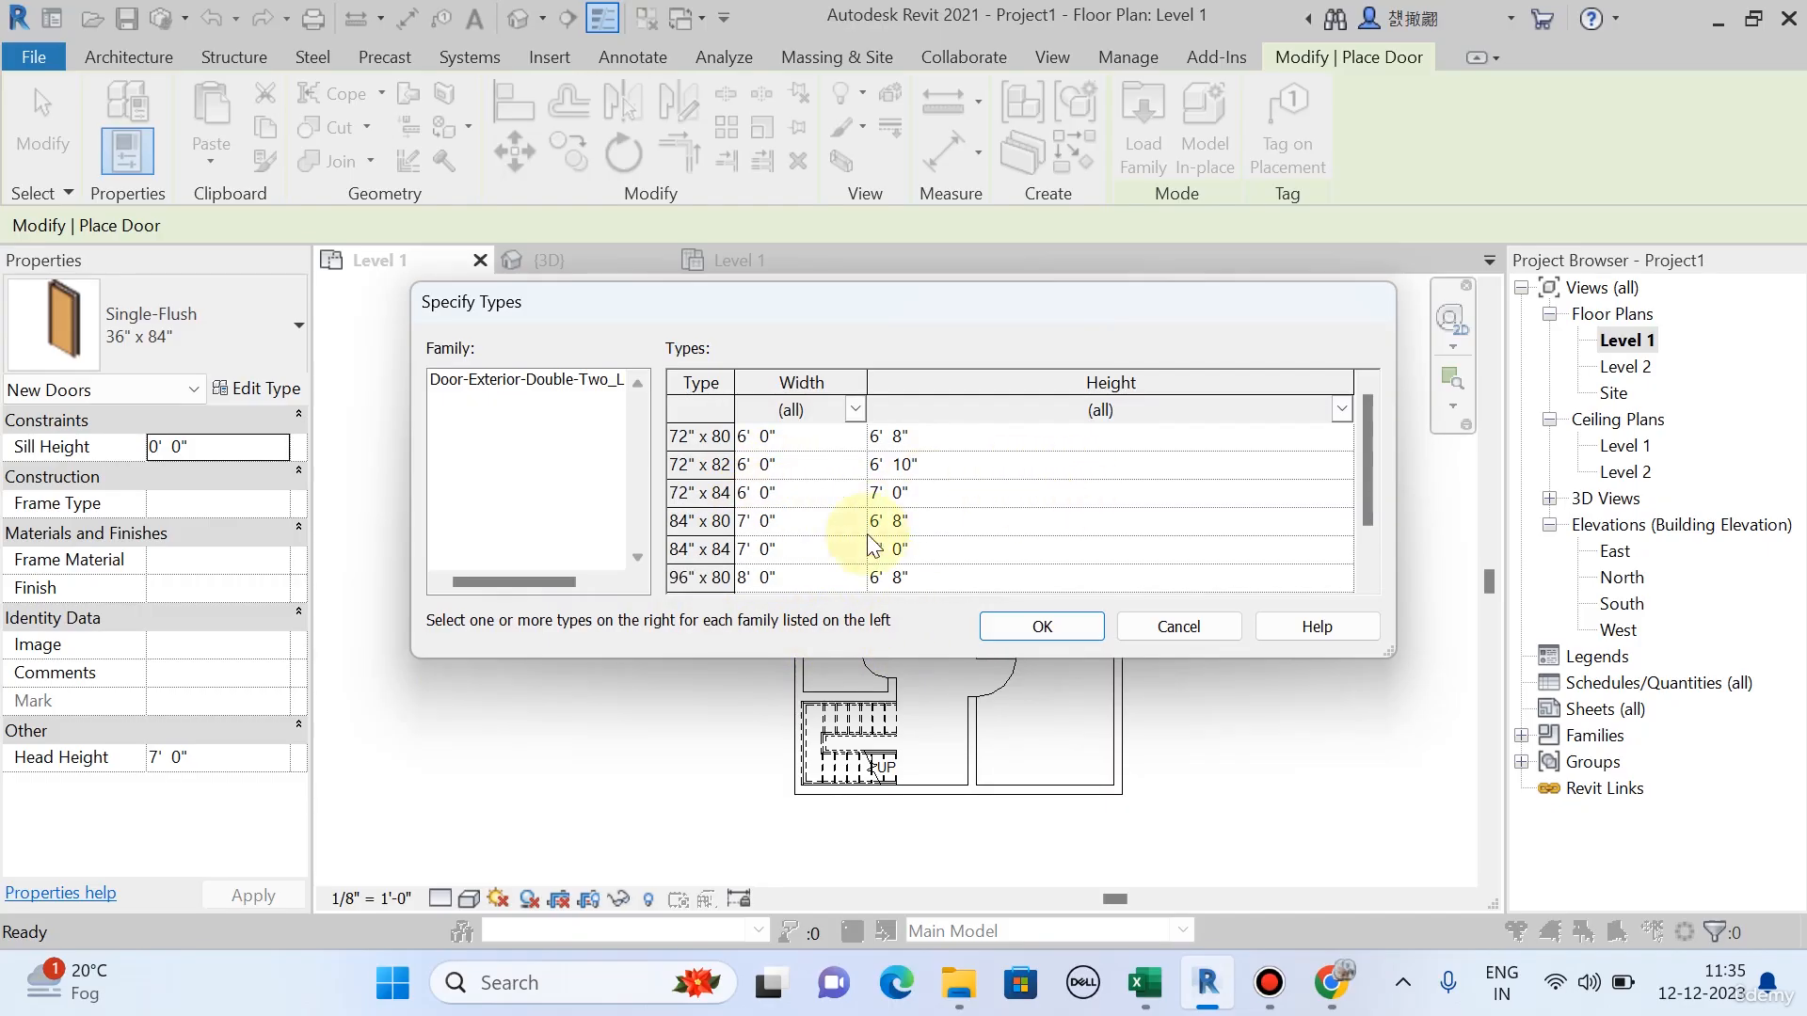
click(719, 436)
click(704, 464)
click(708, 438)
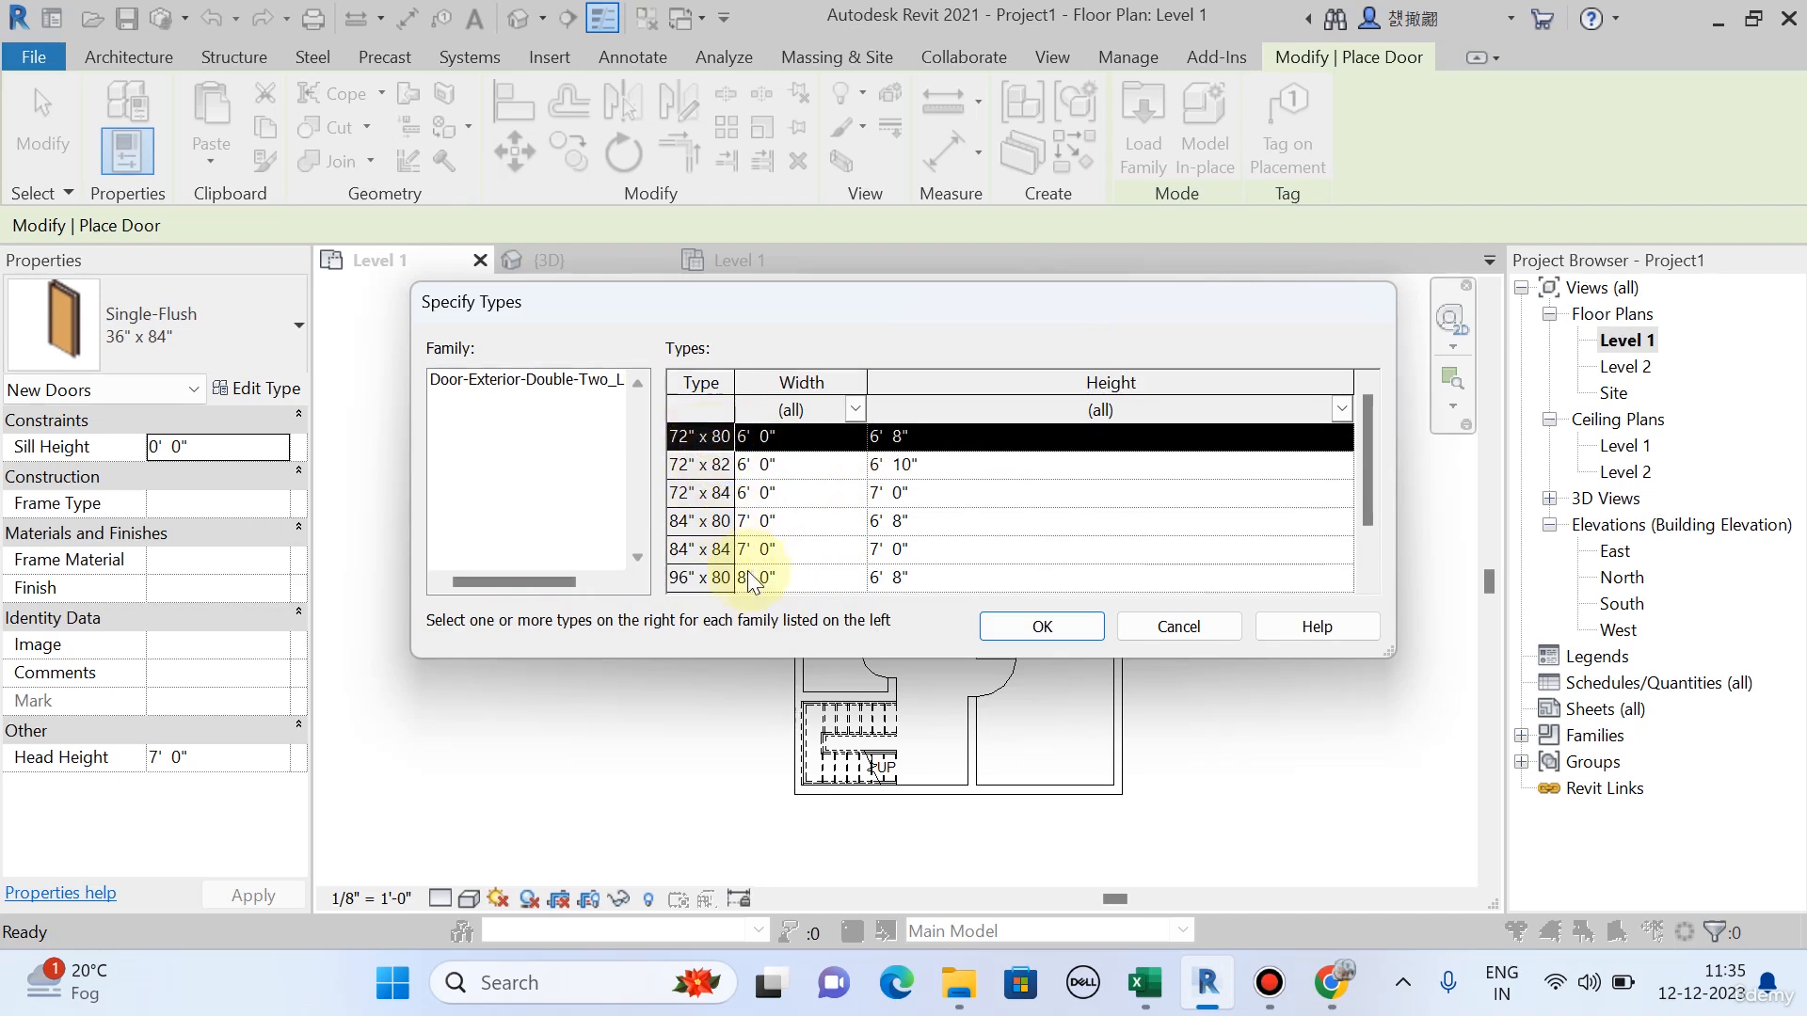
drag(713, 464, 828, 576)
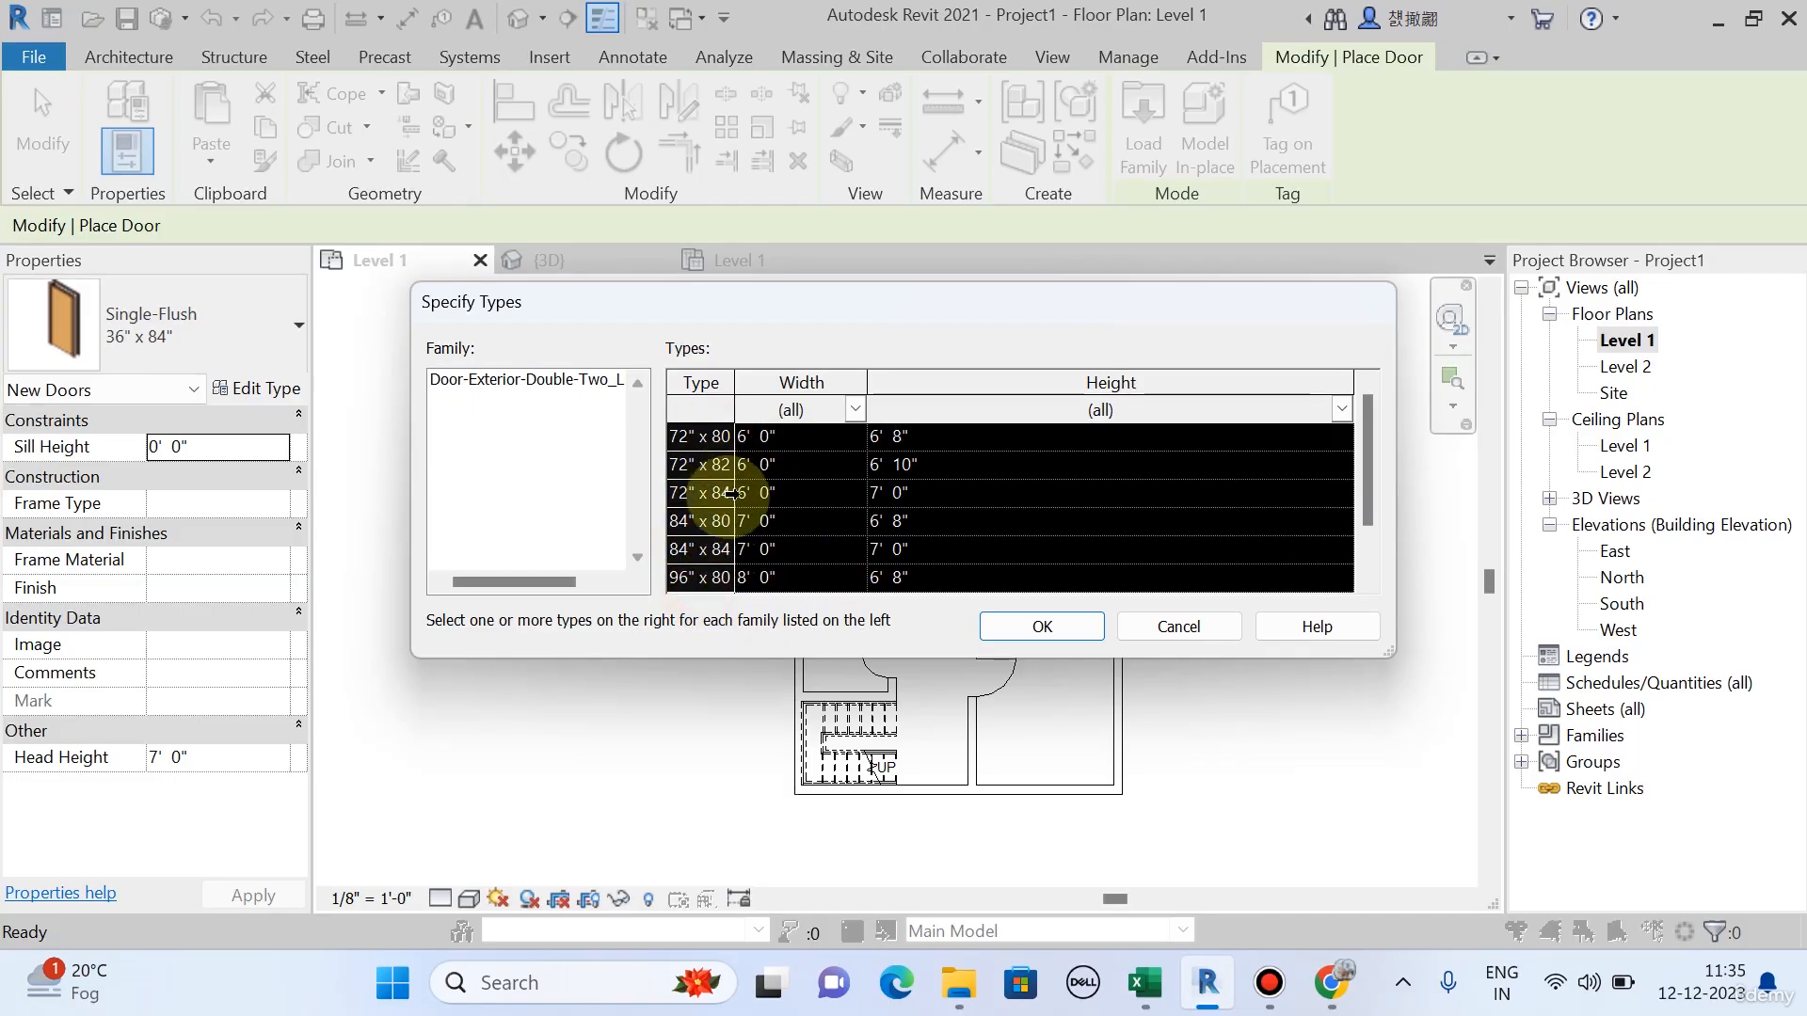
click(1058, 629)
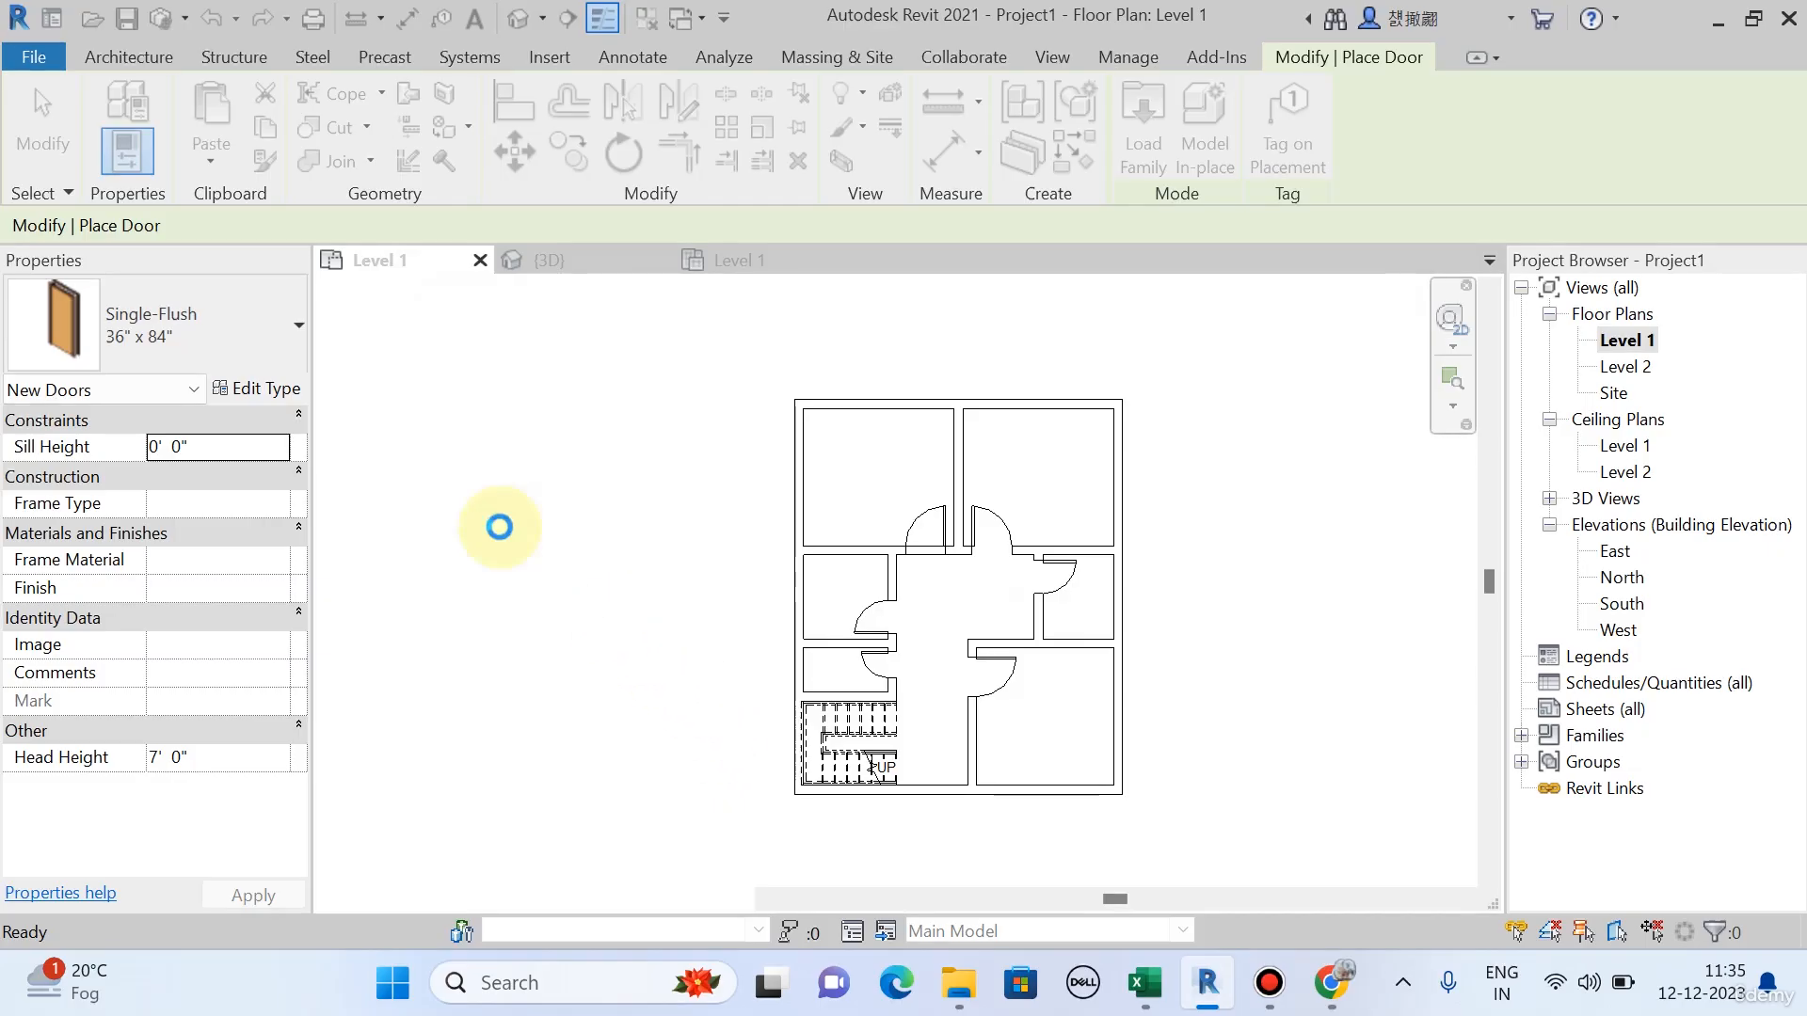
Try the 96" x 80" exterior double door type on the hall's entrance wall.
click(149, 342)
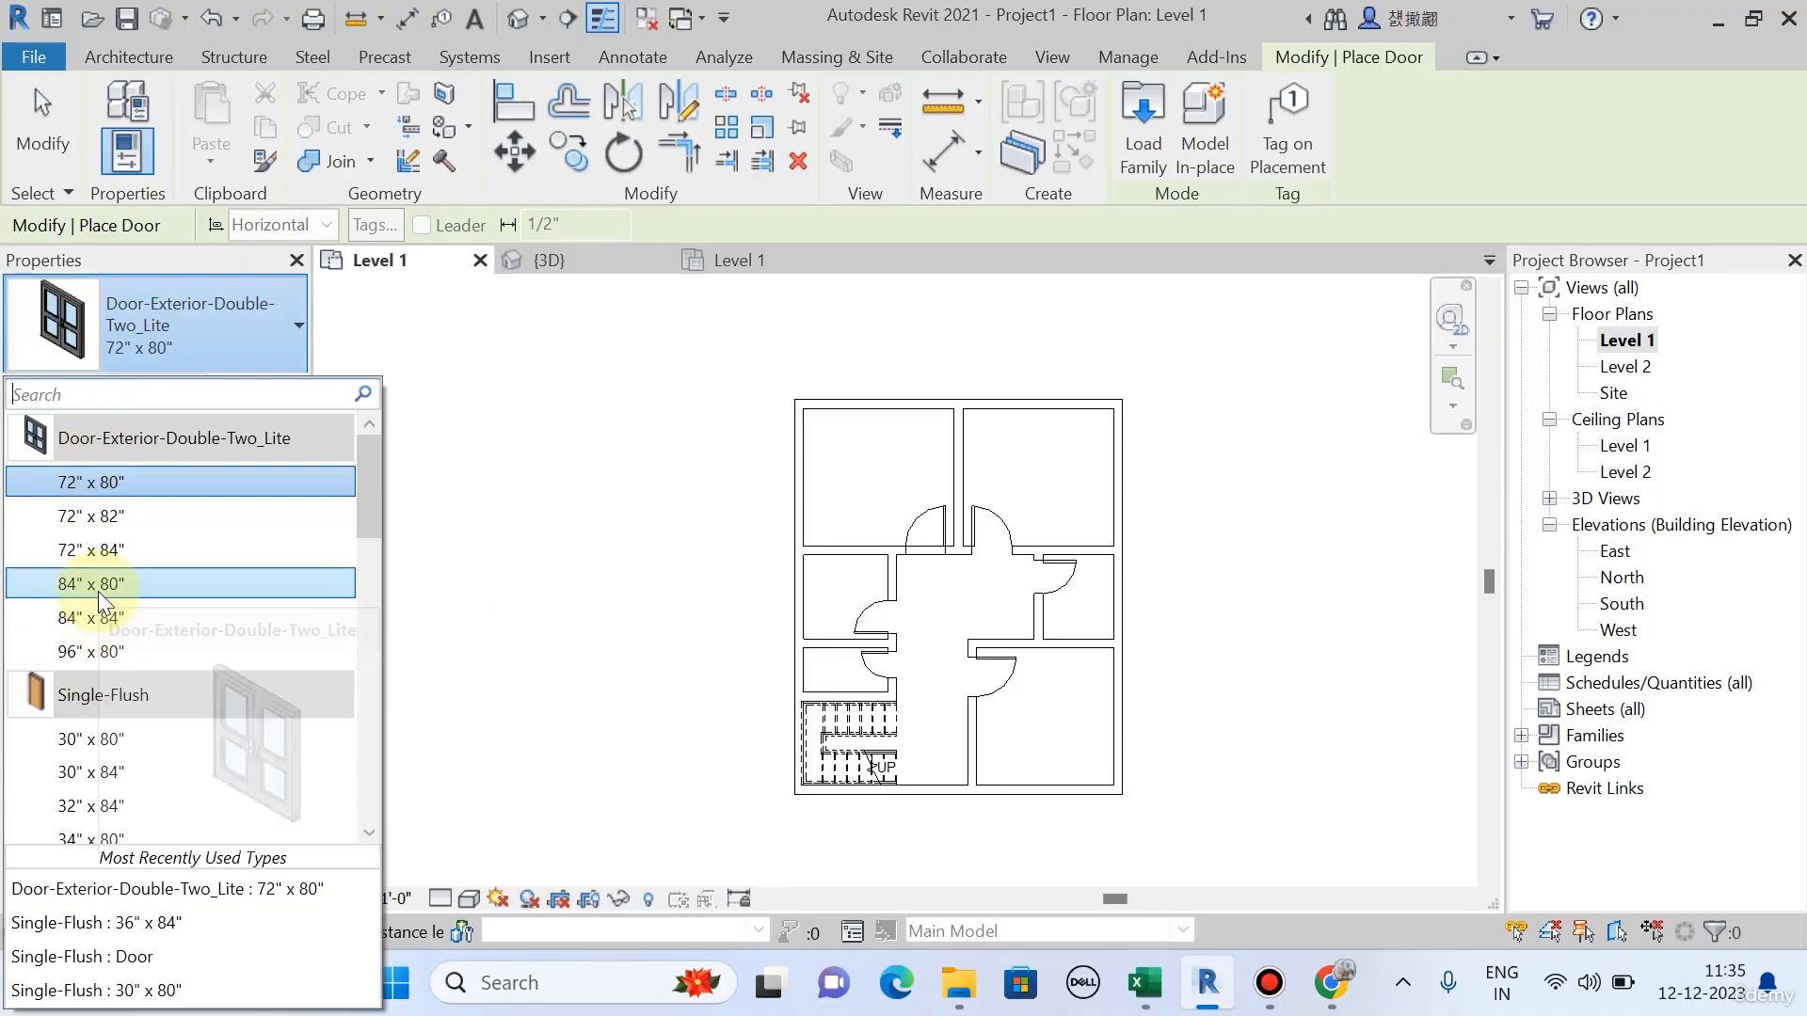
click(77, 649)
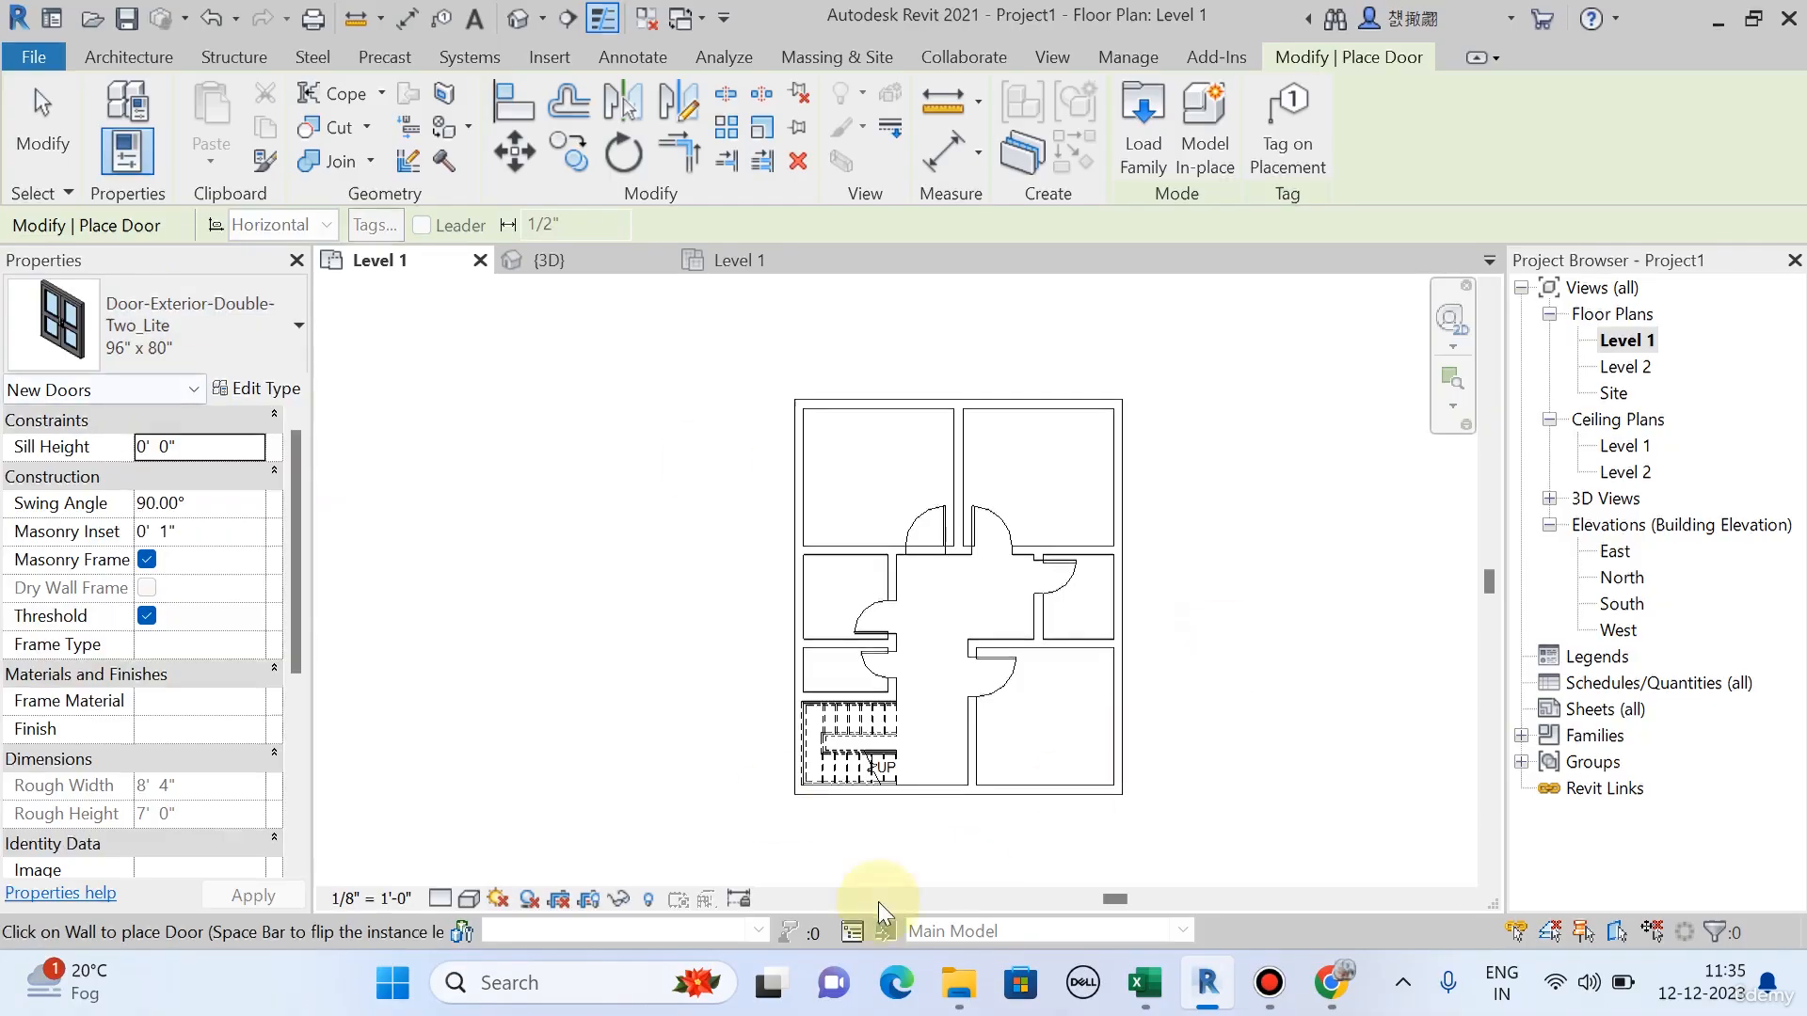
scroll(941, 801, up, 3)
scroll(979, 750, up, 2)
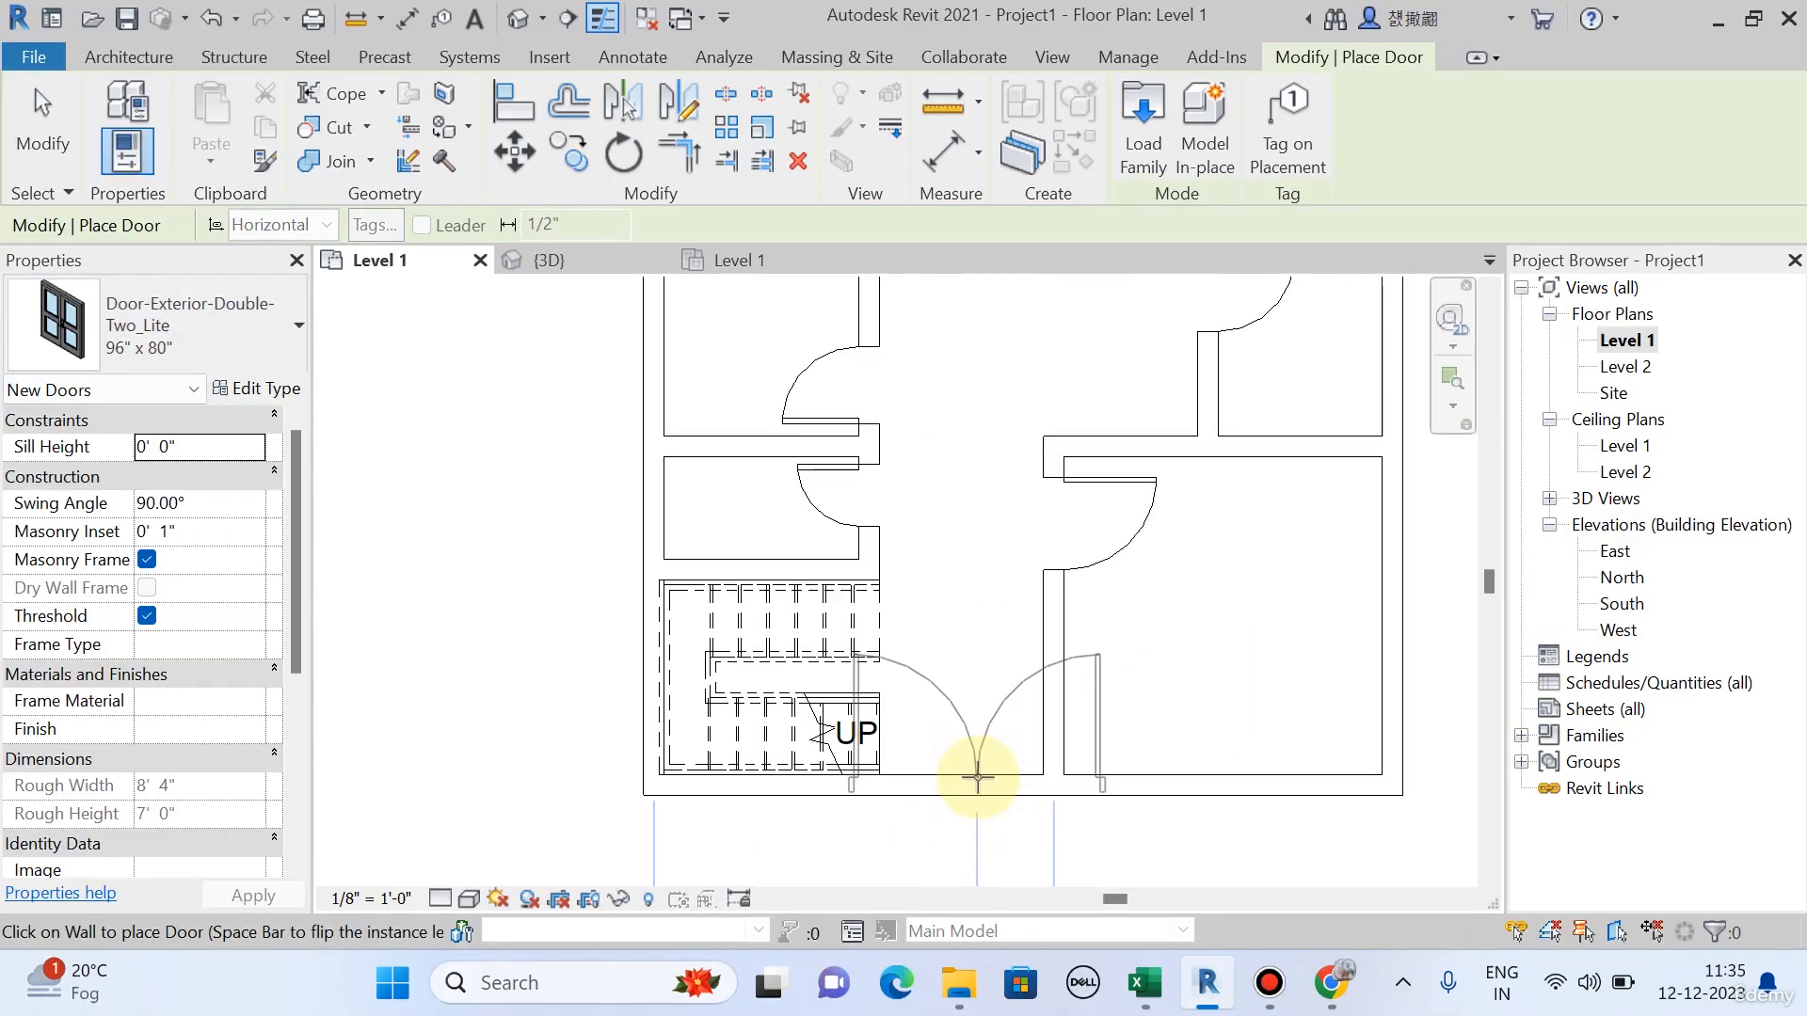
Switch the exterior double door to the 72" x 80" type and check its fit in the hall's entrance wall.
click(228, 329)
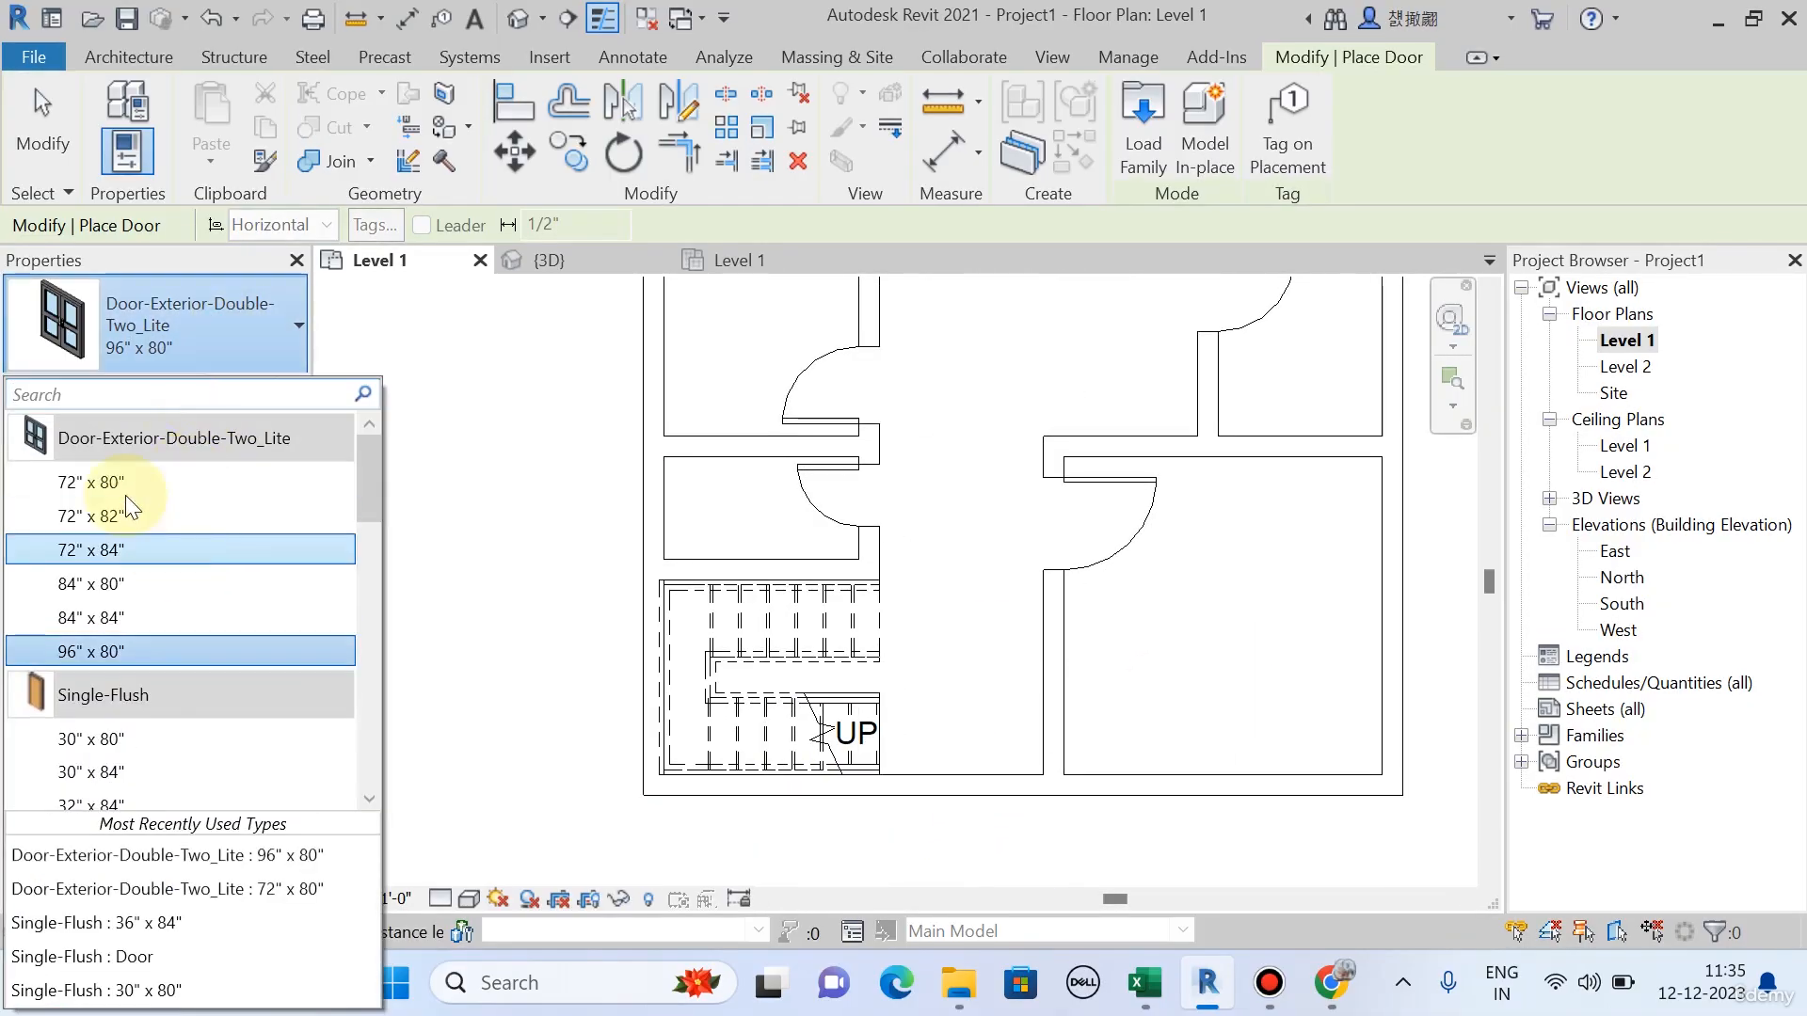
click(94, 478)
scroll(930, 767, up, 2)
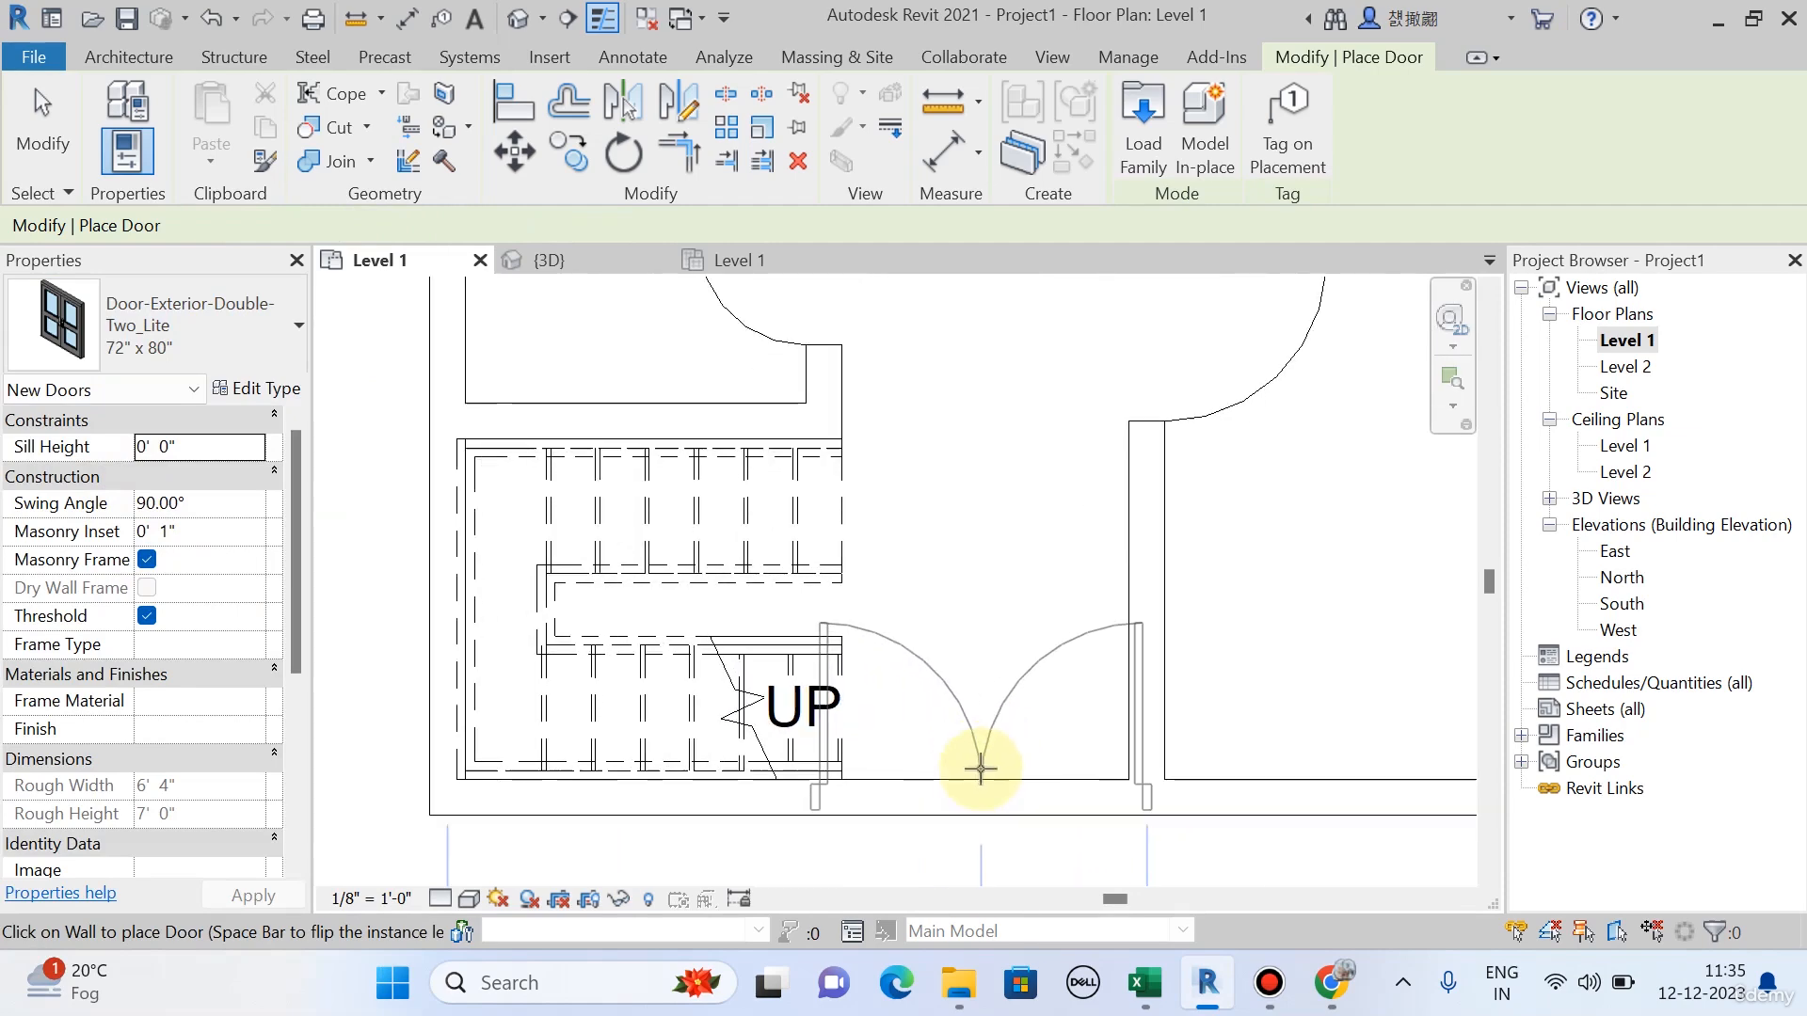
click(215, 331)
scroll(1008, 775, down, 3)
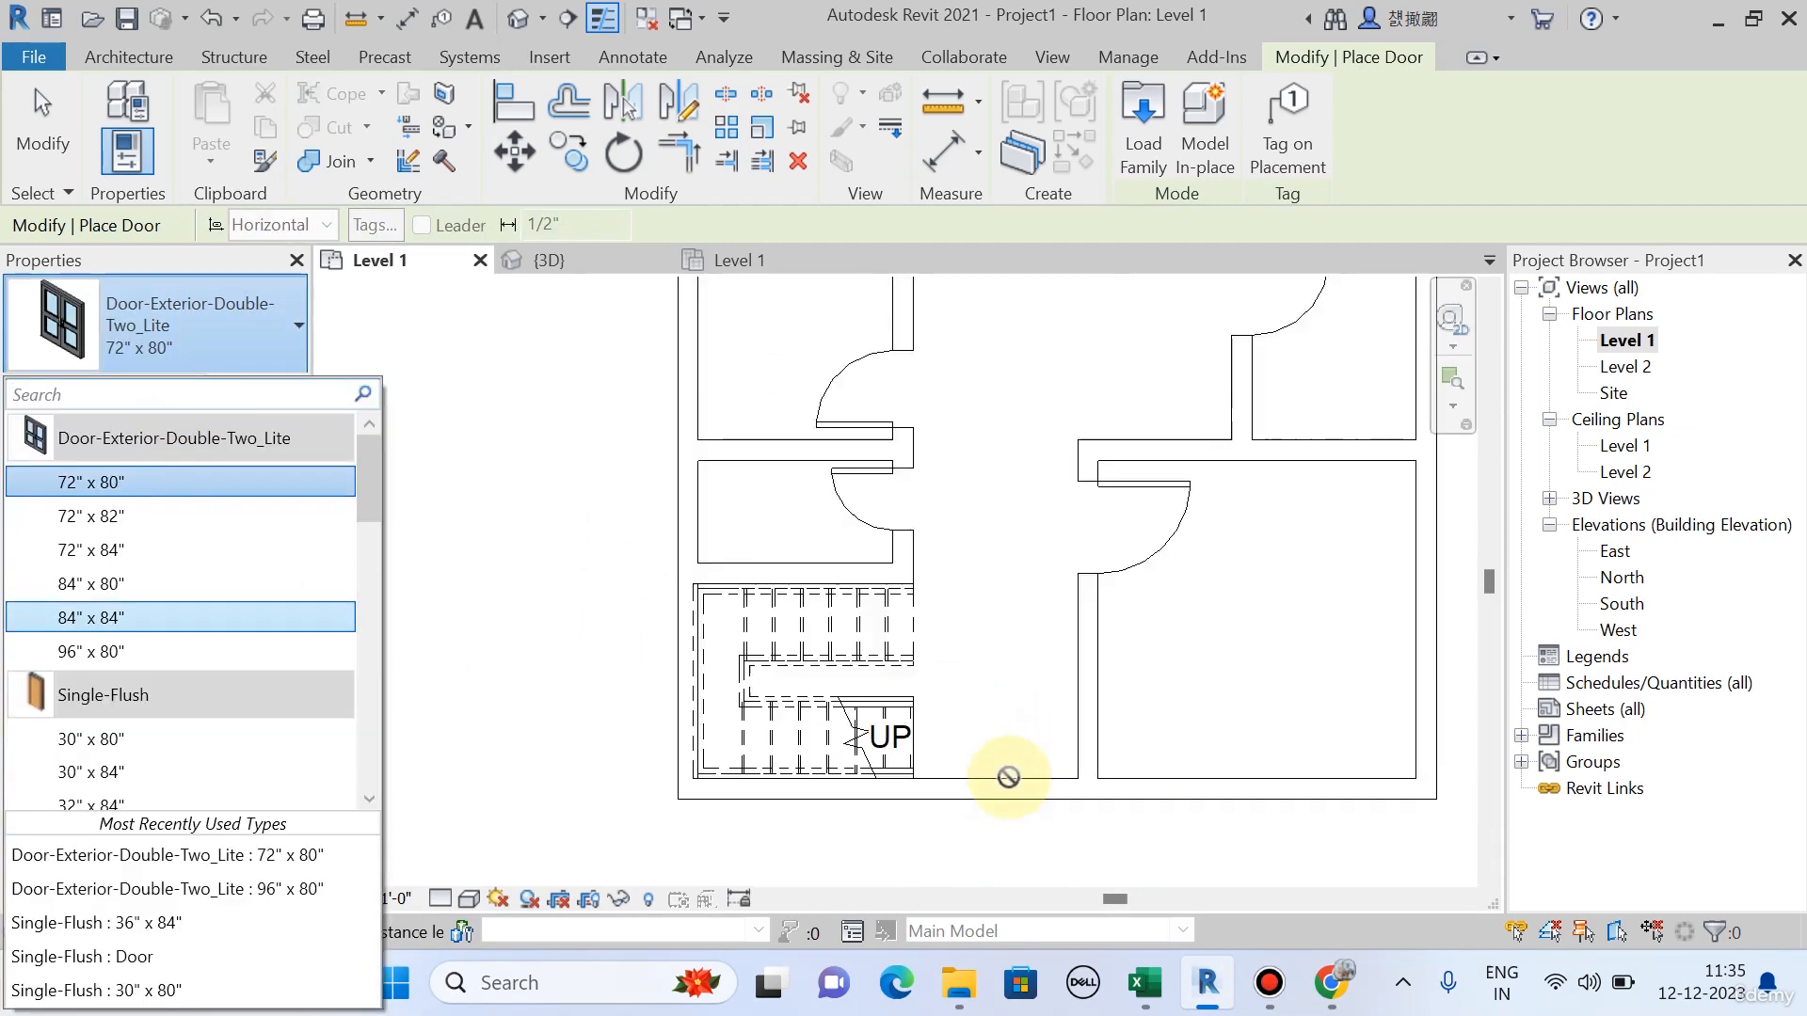
click(99, 484)
scroll(1008, 779, up, 2)
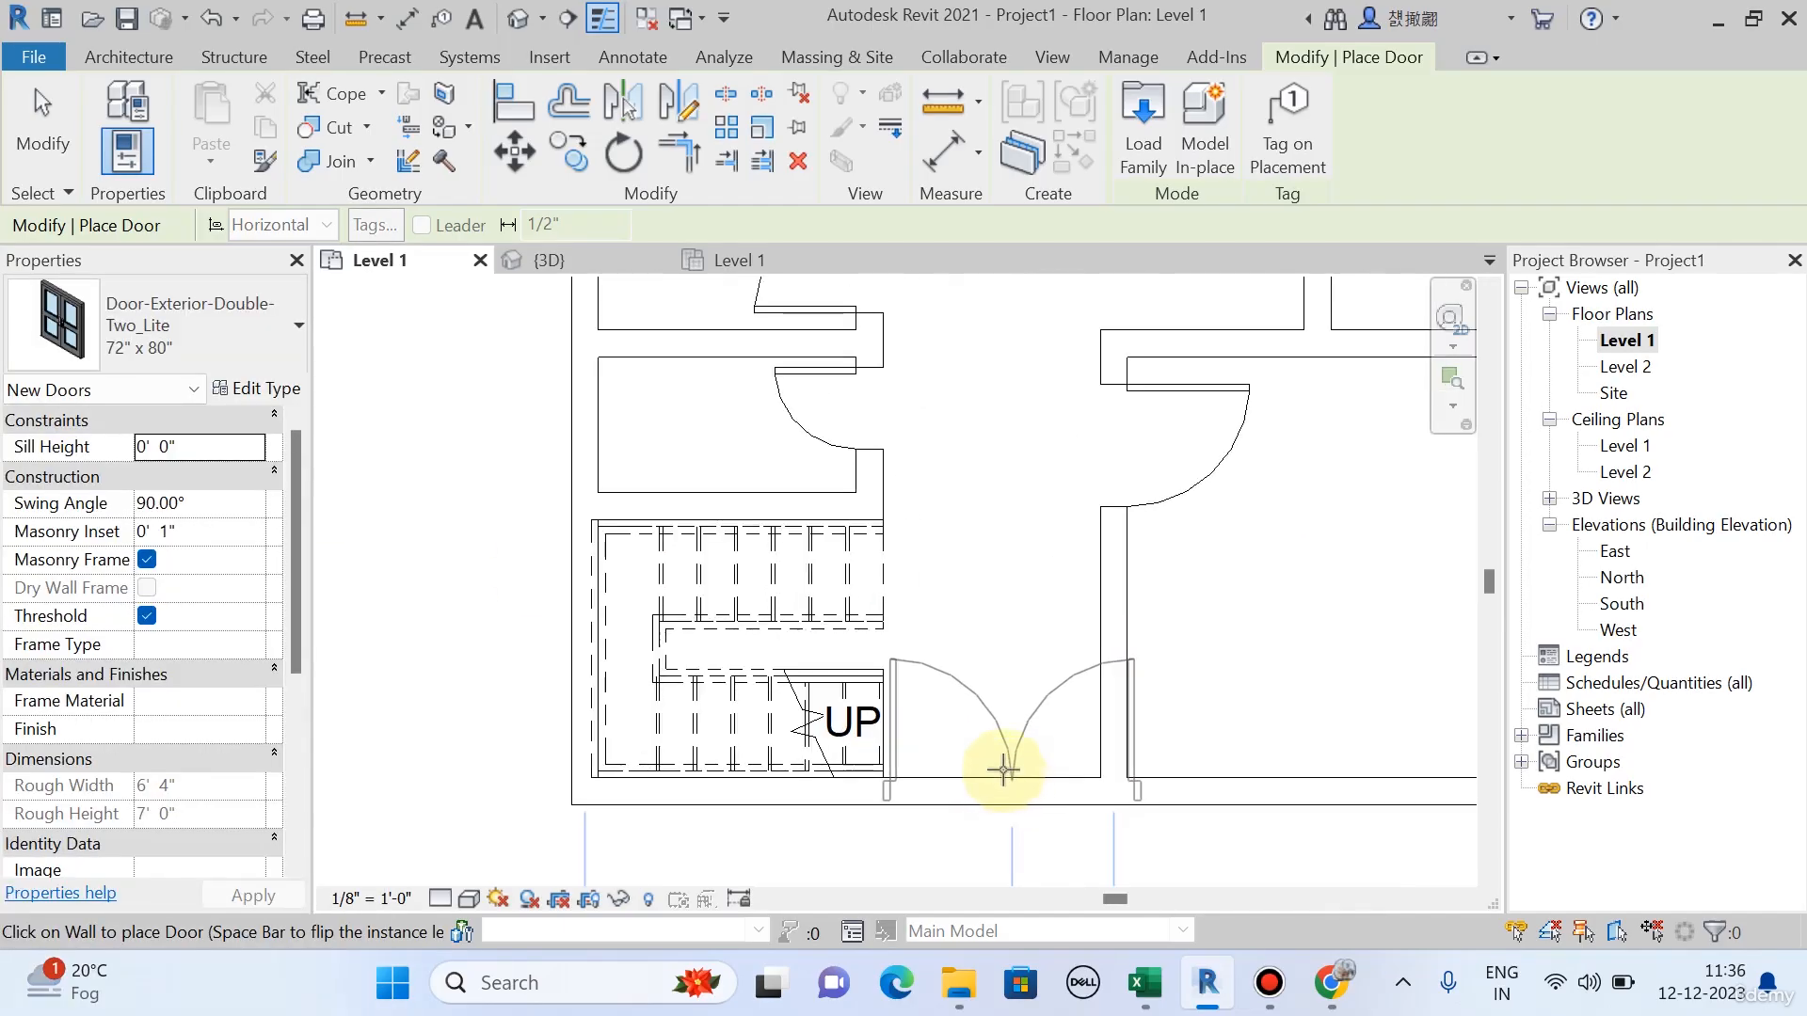
scroll(1004, 770, down, 2)
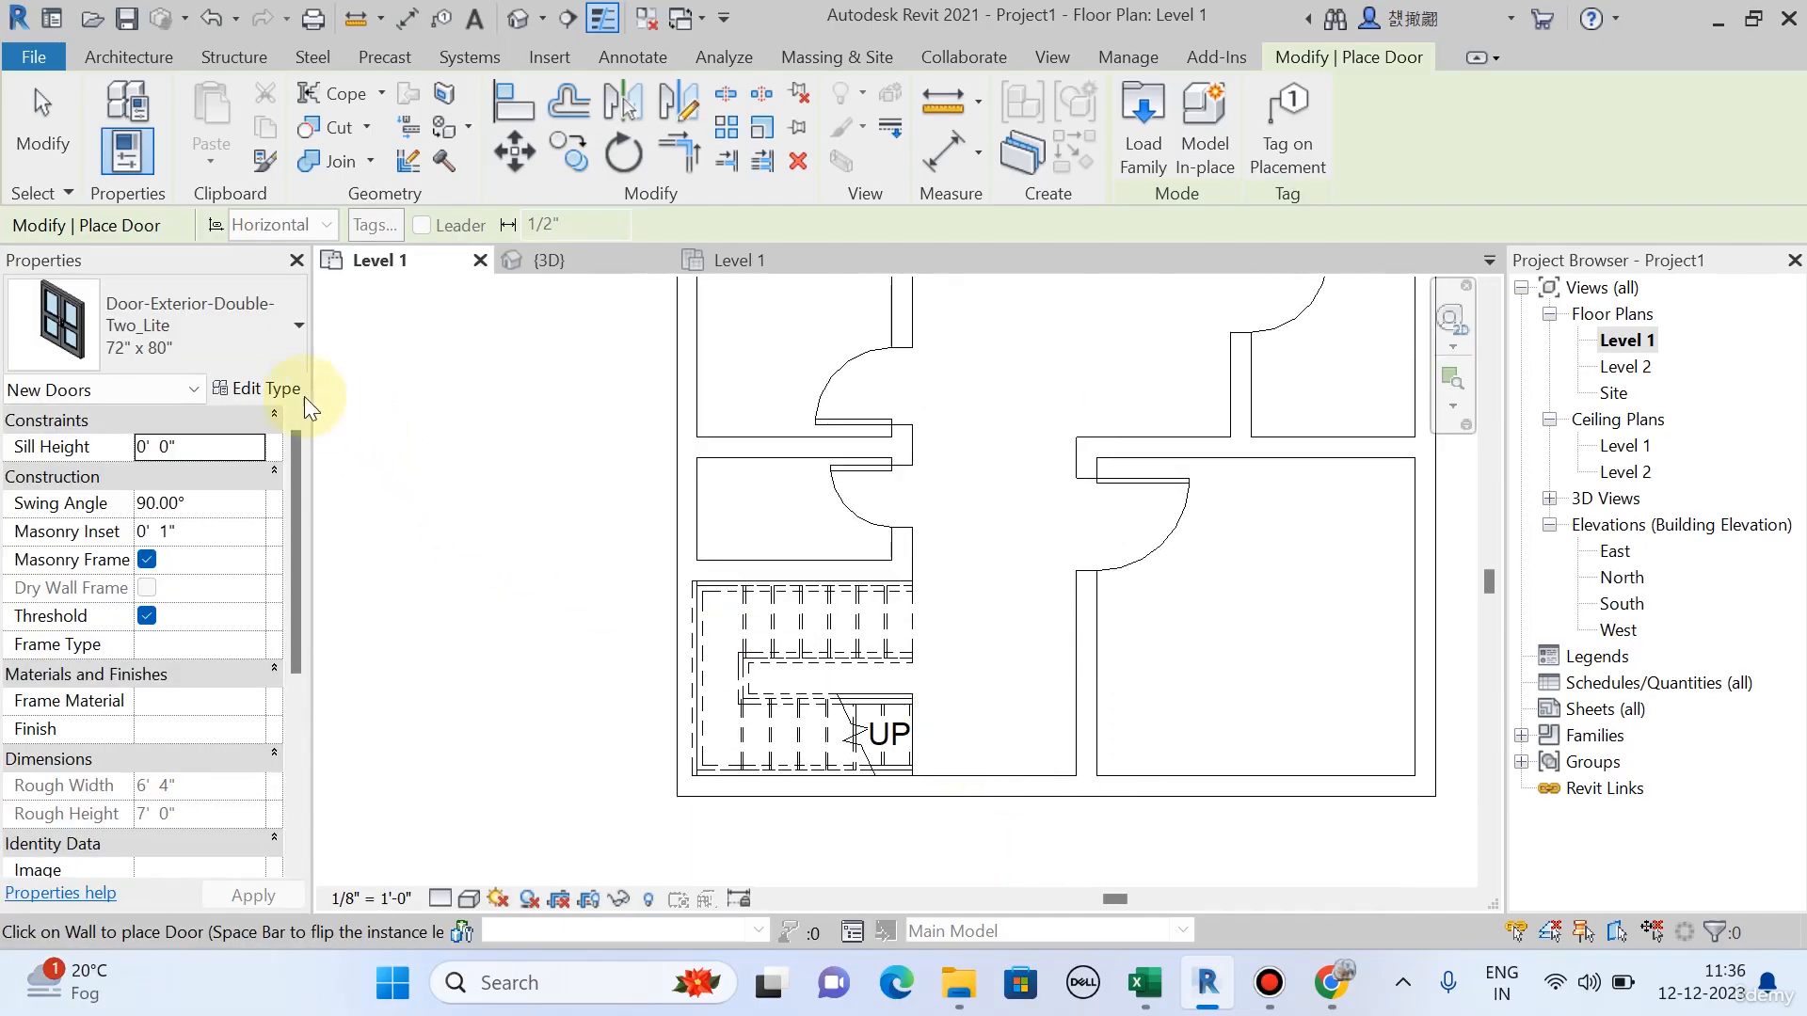
scroll(499, 691, down, 2)
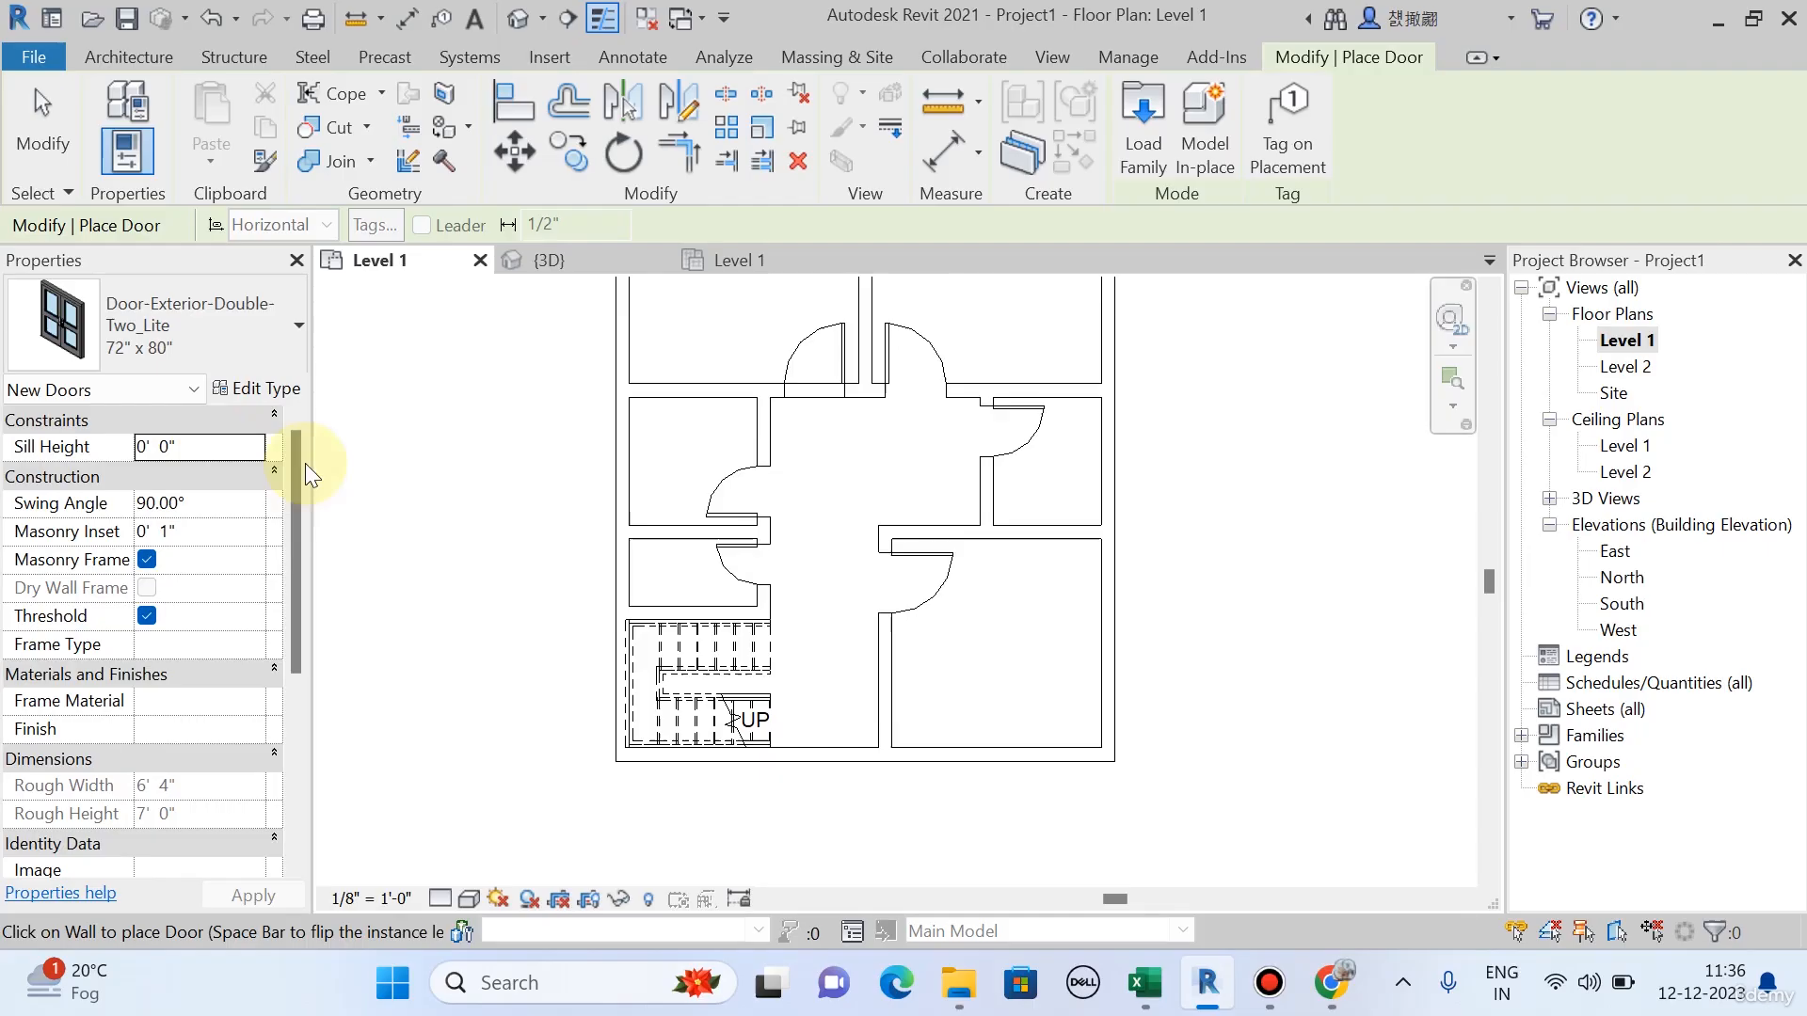
Duplicate the 72" x 80" exterior double door type under the name Main Door.
click(280, 387)
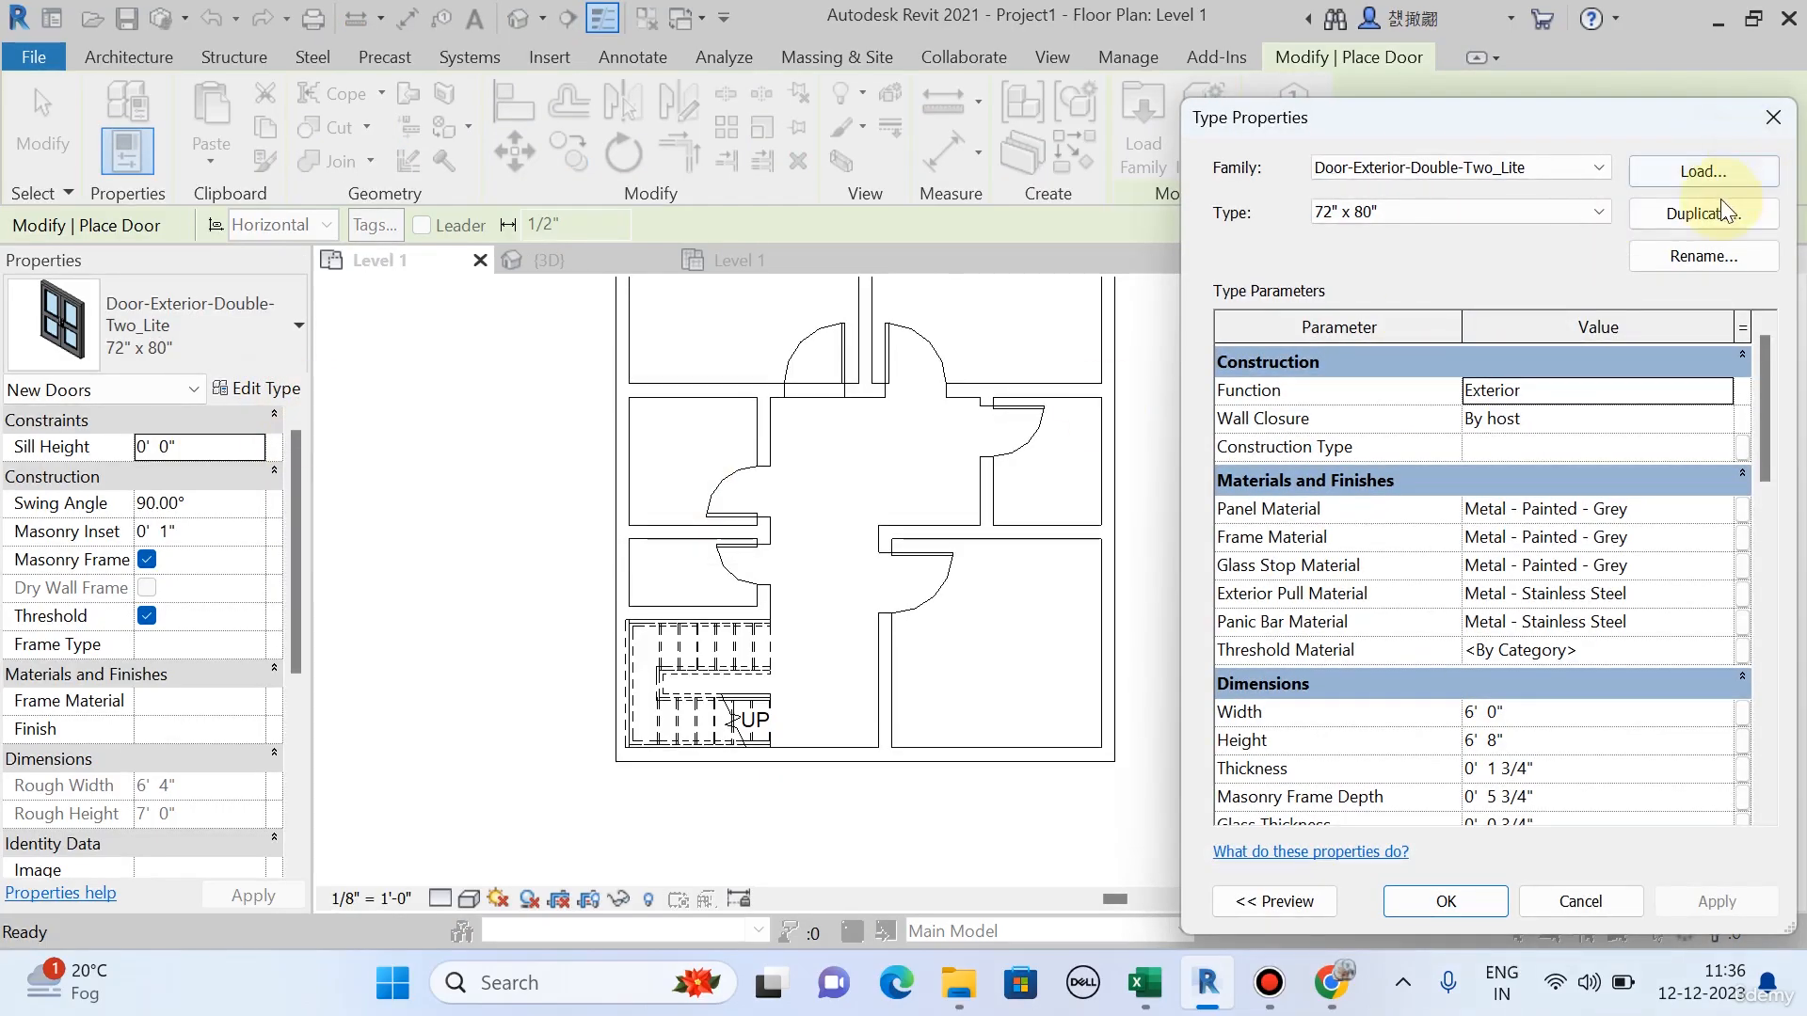
click(1706, 215)
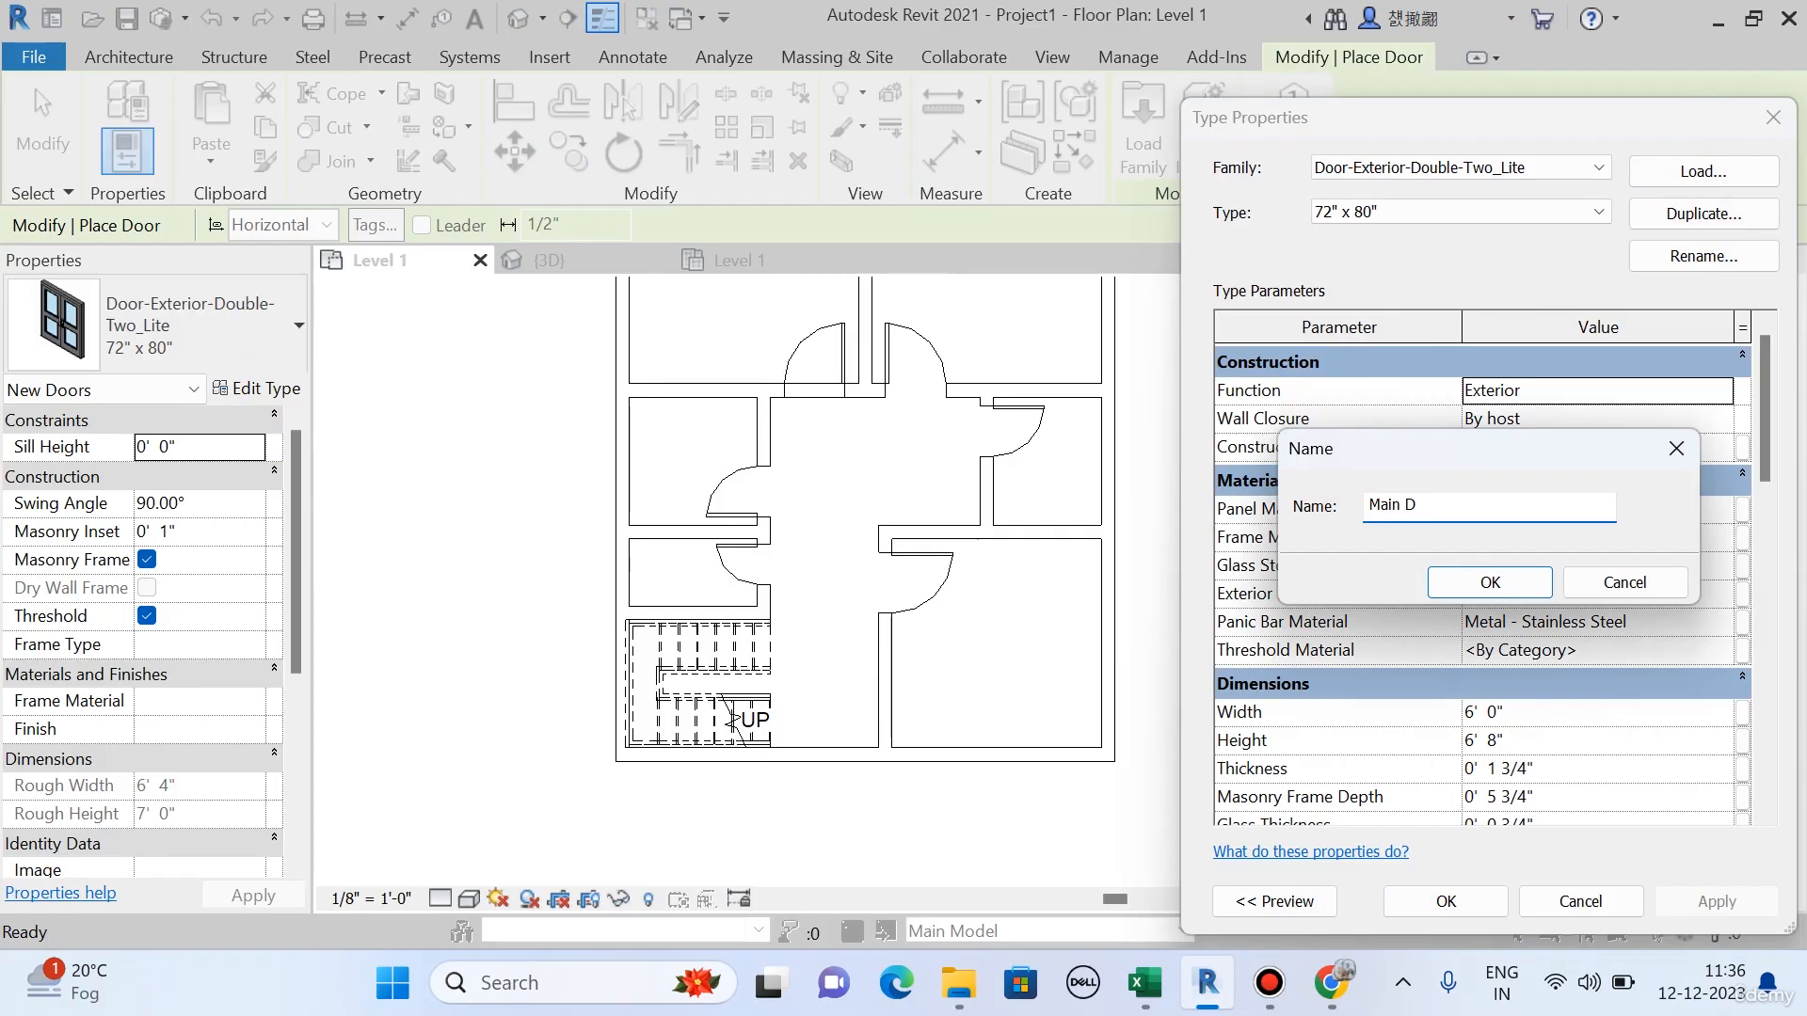
click(1443, 585)
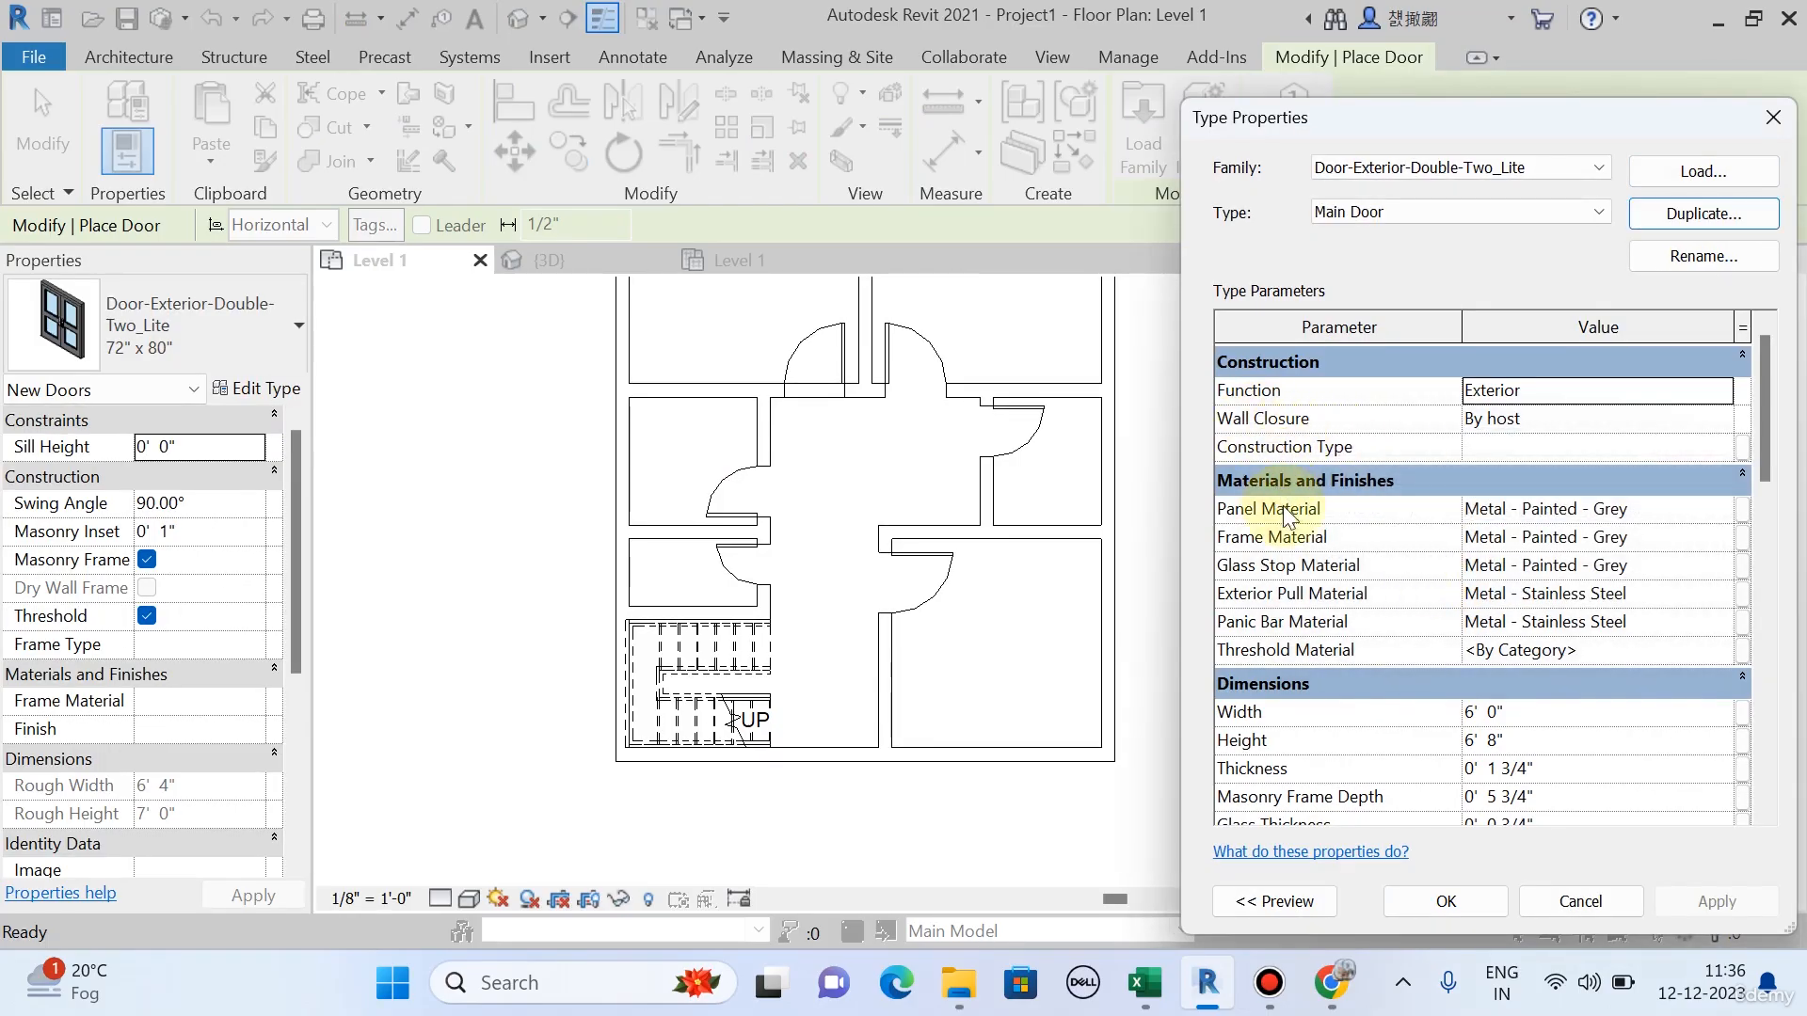
Set the Main Door type's width to 5' 0" and its height to 7' 0".
scroll(1286, 517, down, 3)
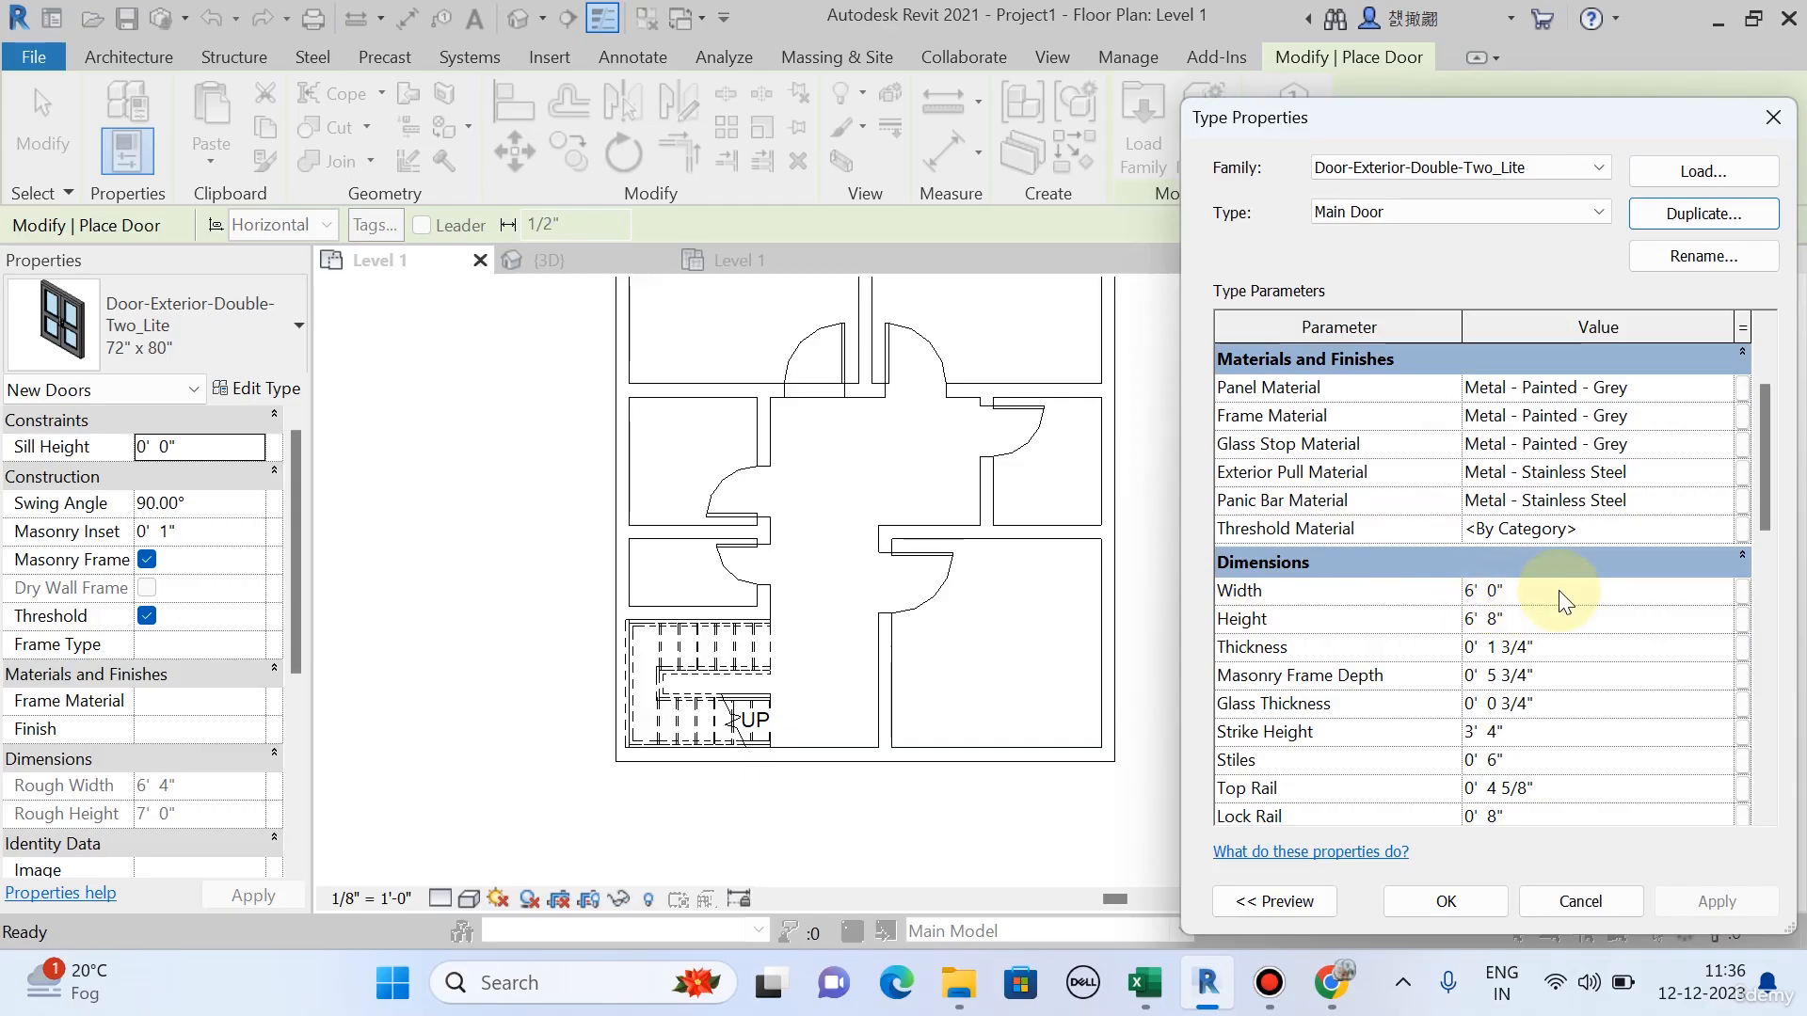
click(1560, 590)
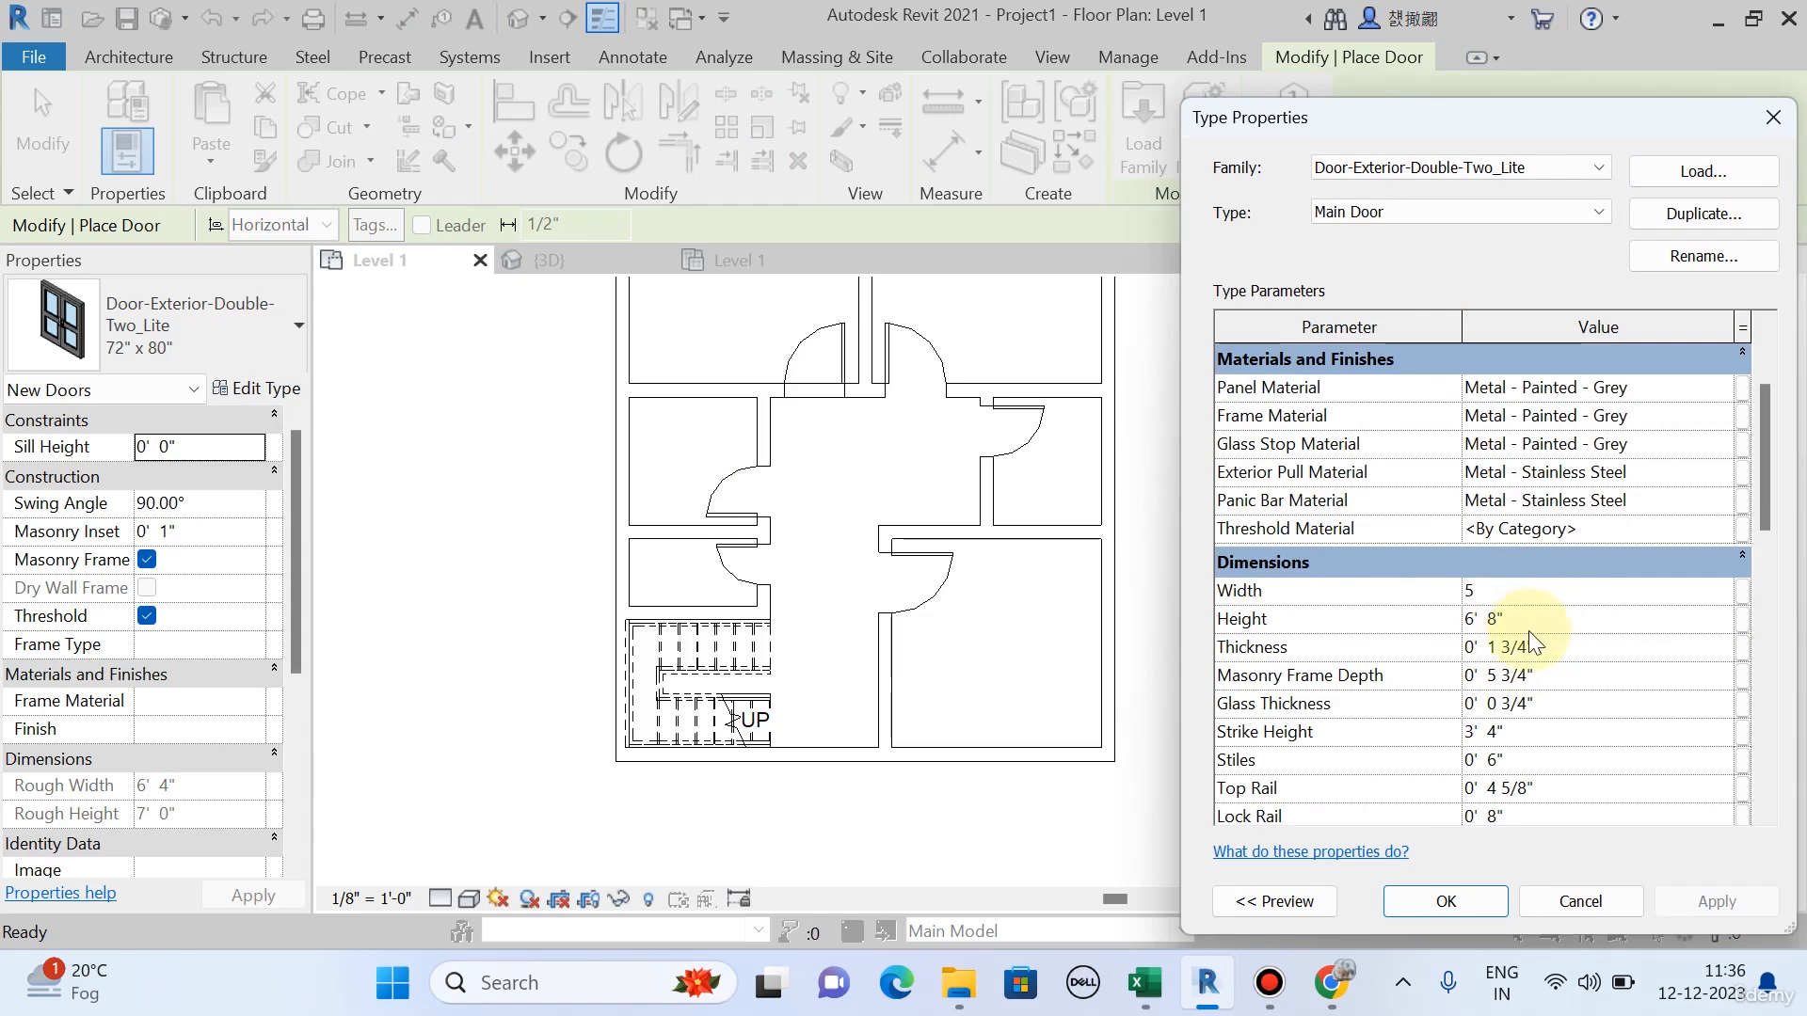
click(1530, 627)
text(7)
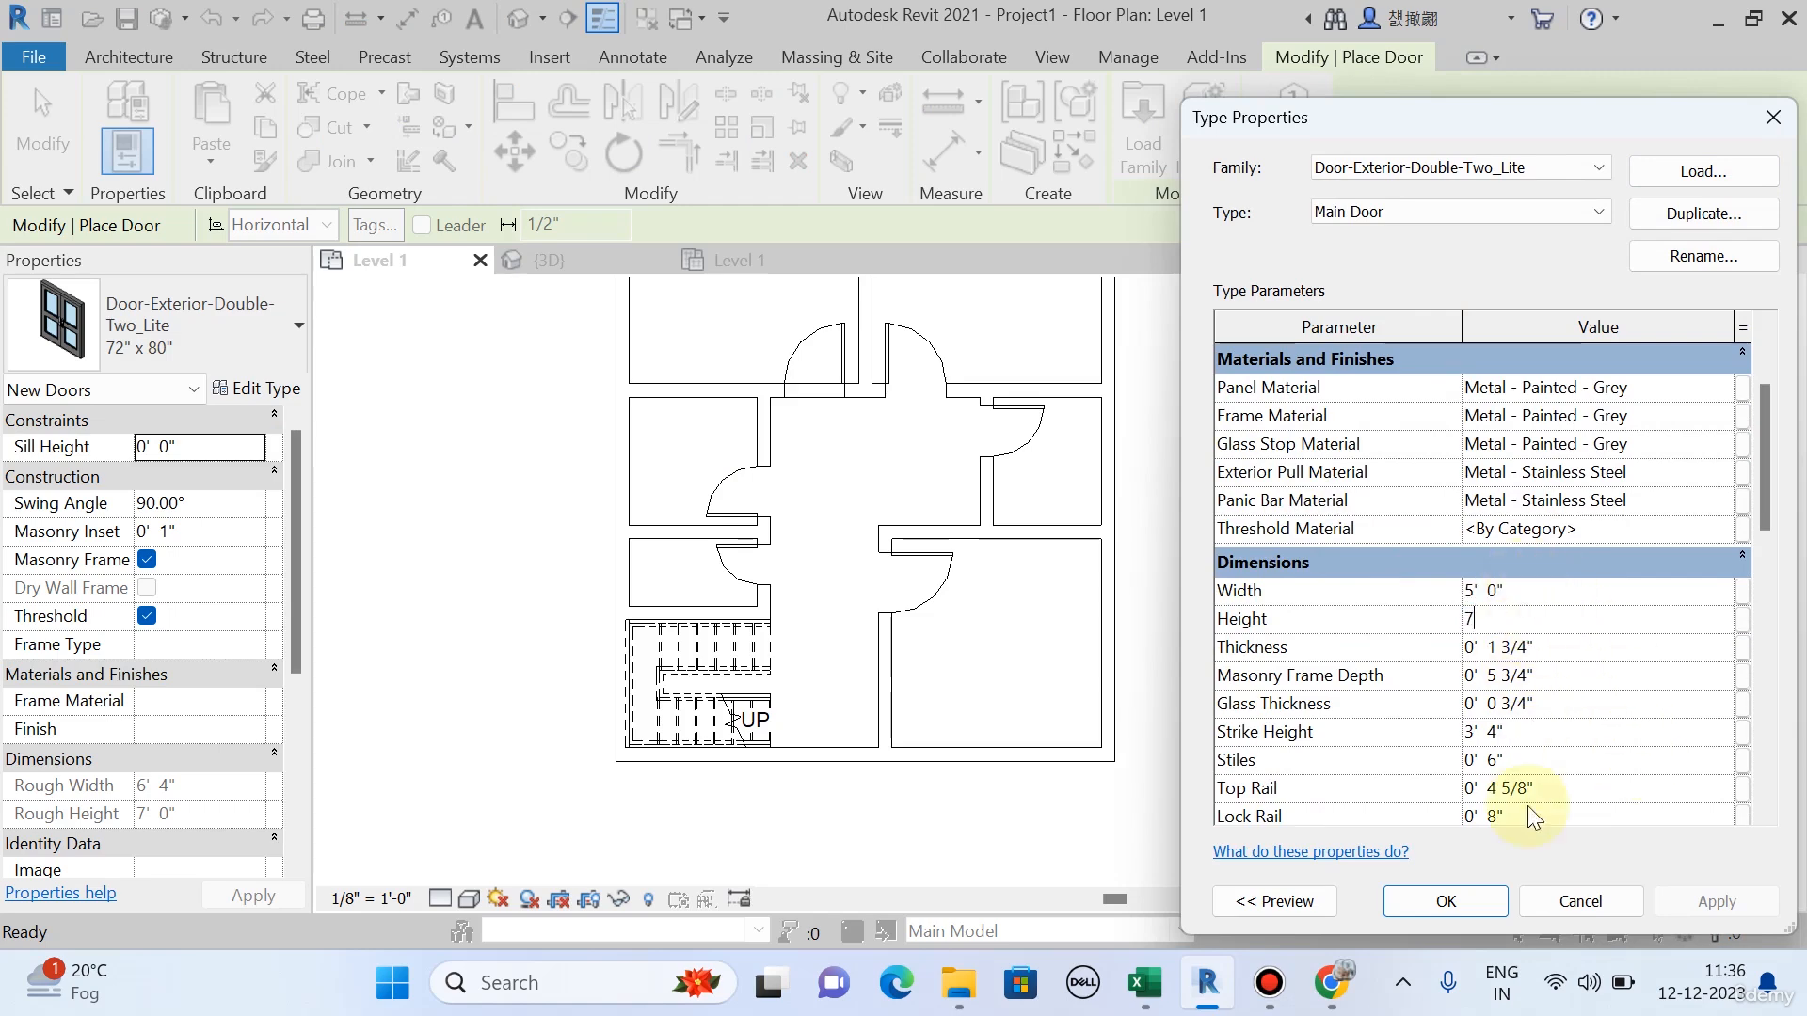
click(1501, 902)
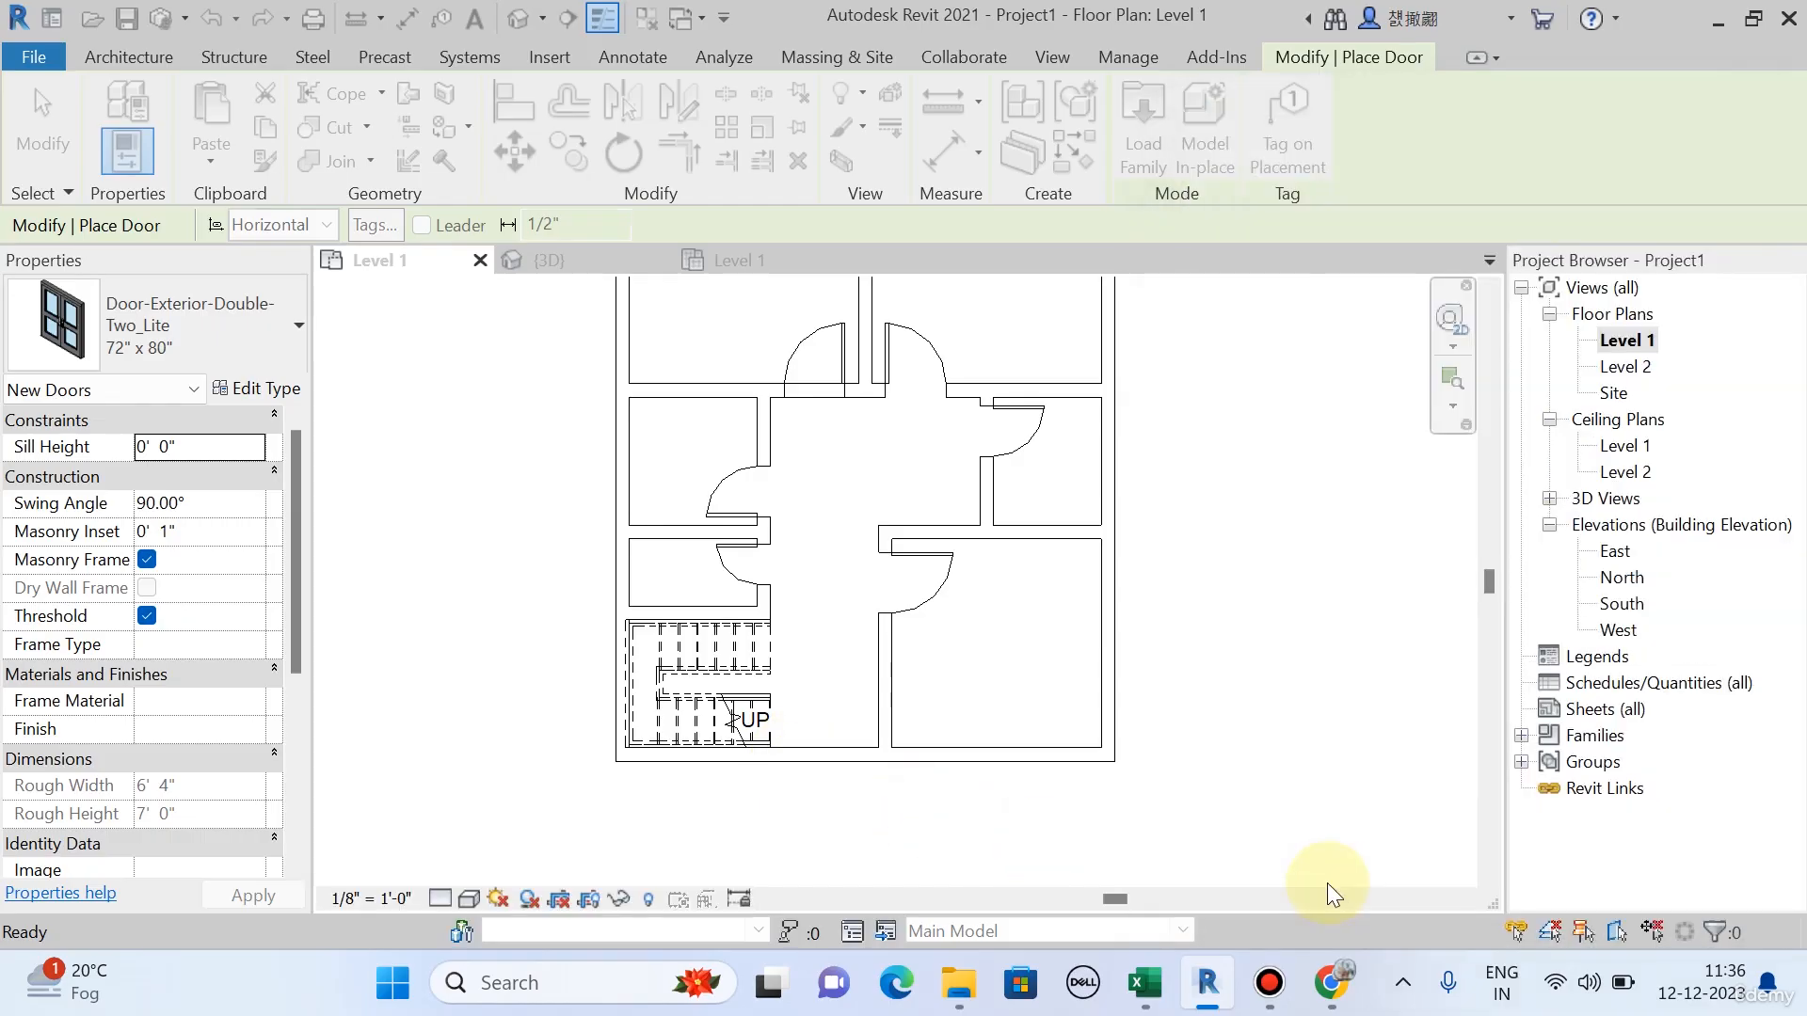
Check the Main Door against the hall opening and set its type width to 4' 6".
scroll(842, 762, up, 4)
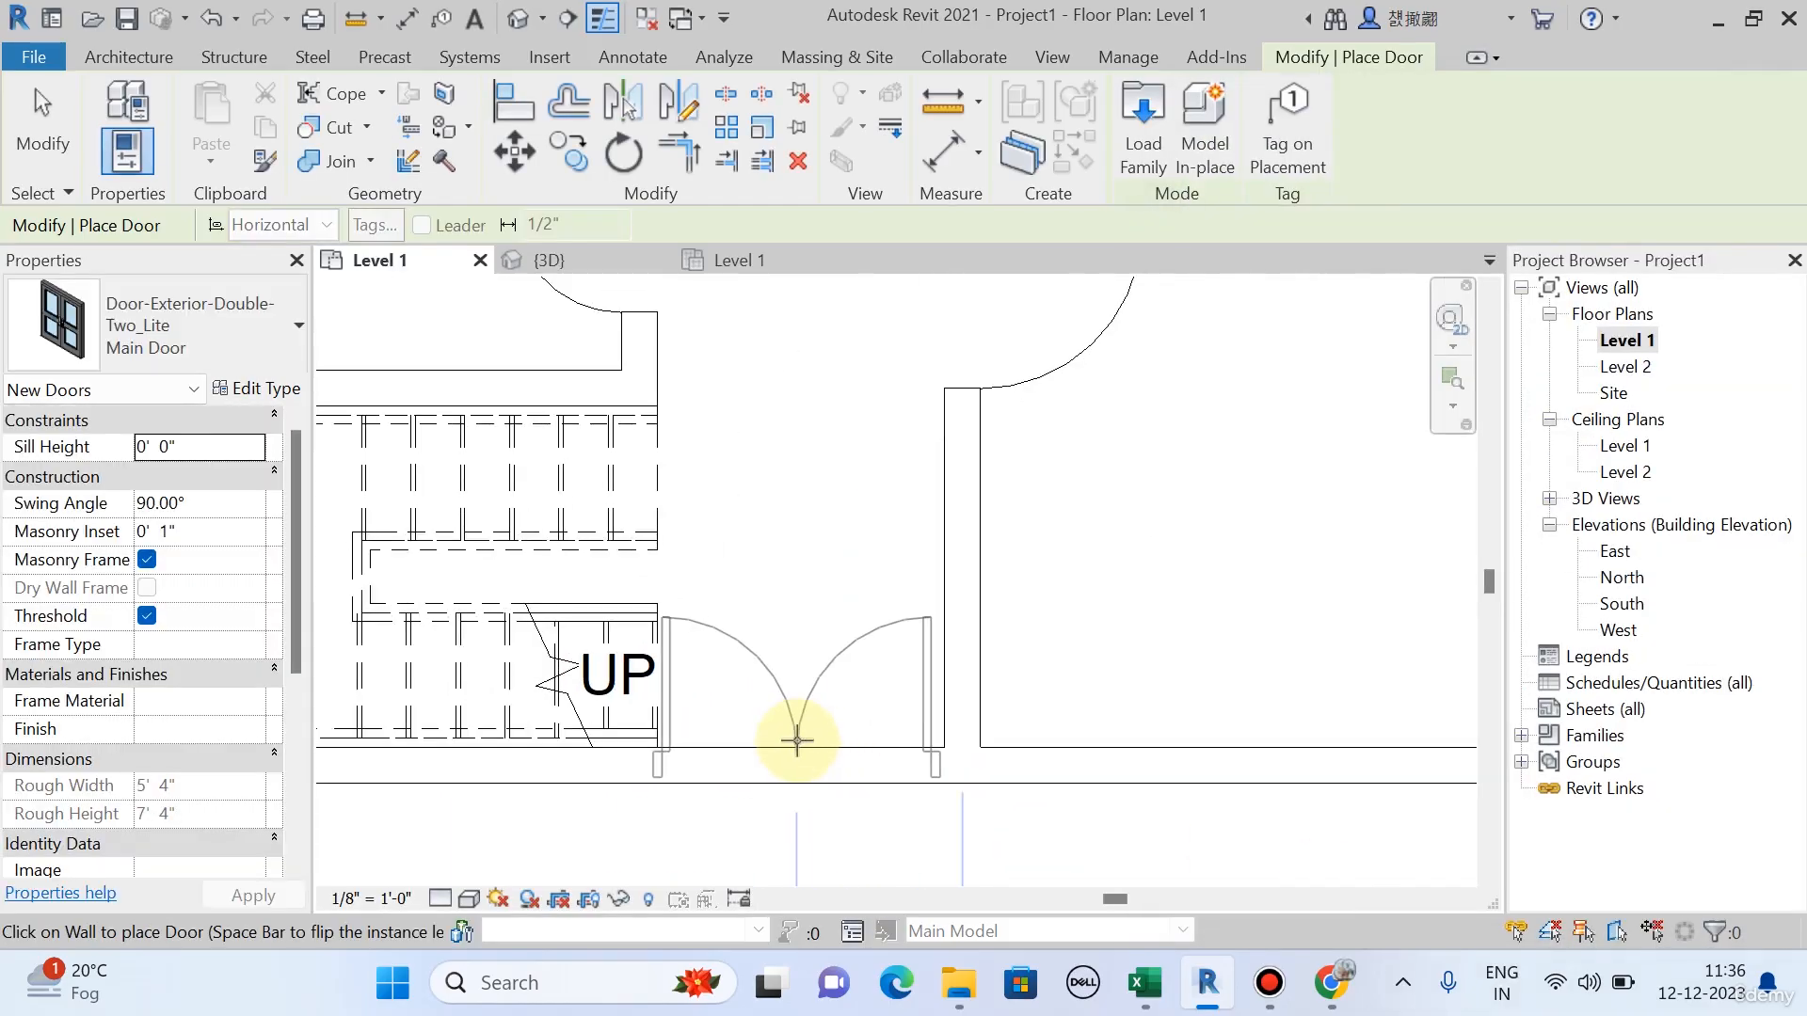
scroll(799, 741, down, 3)
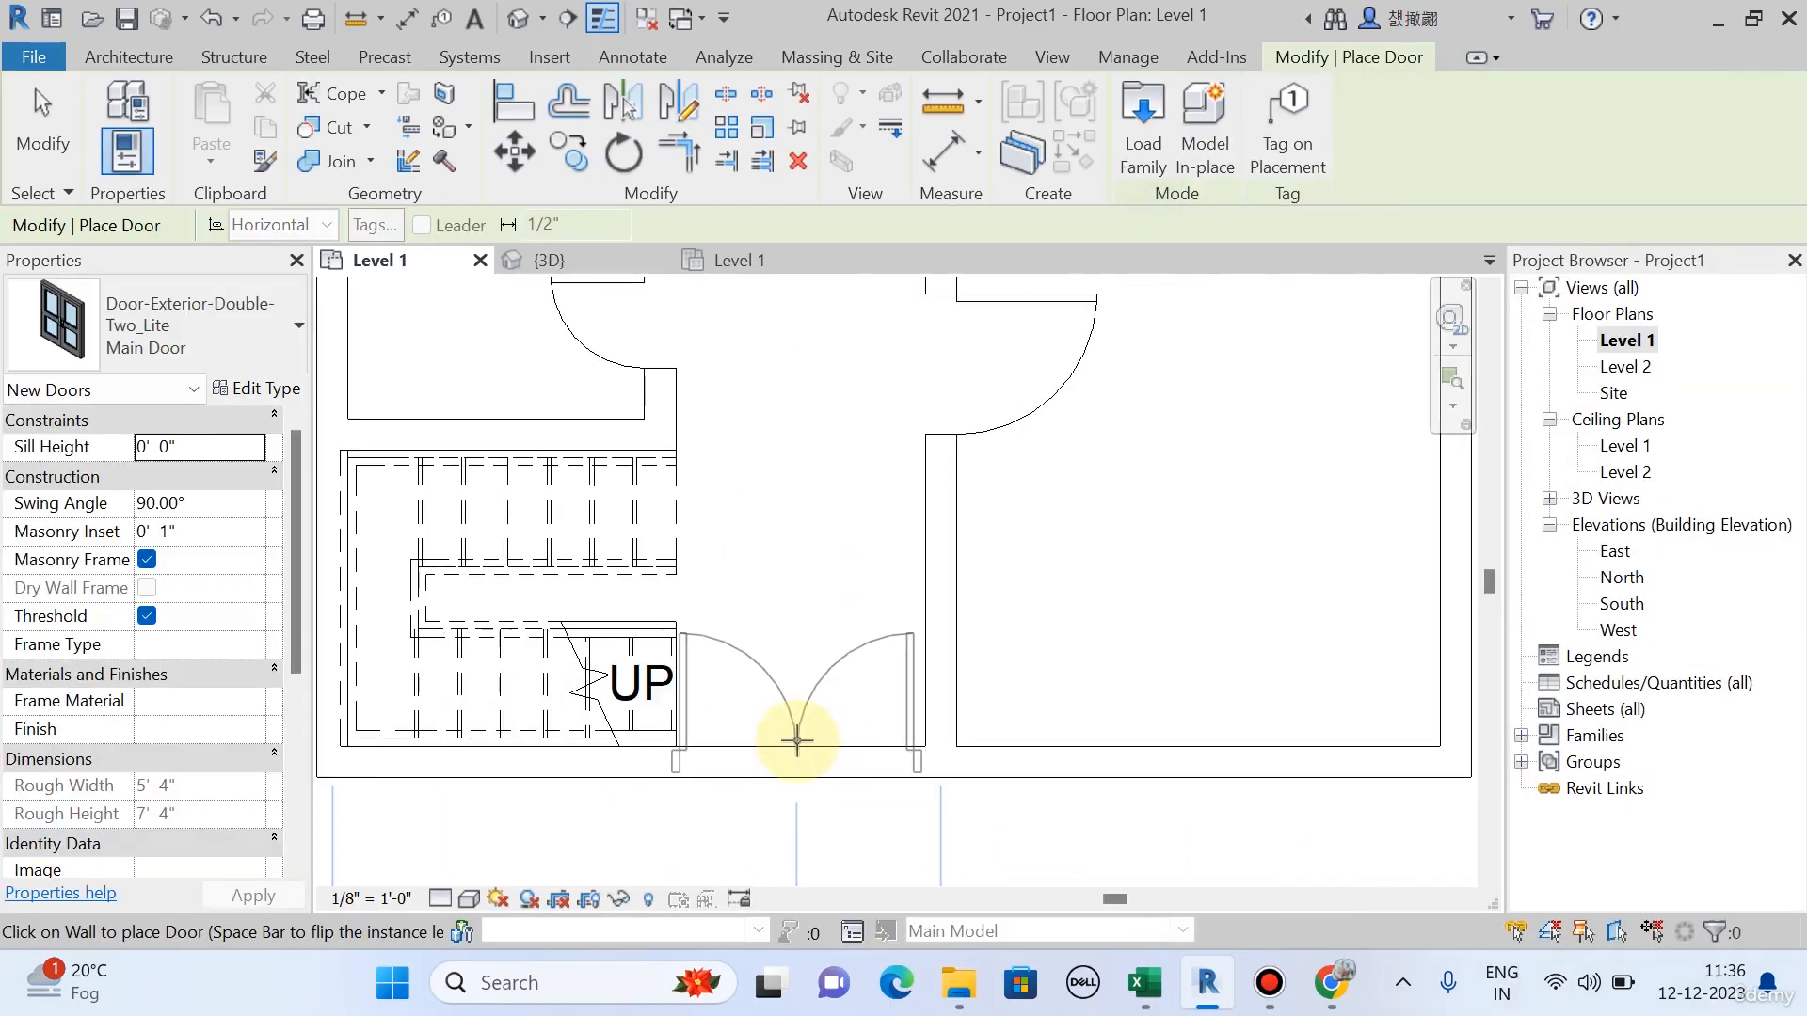
click(281, 391)
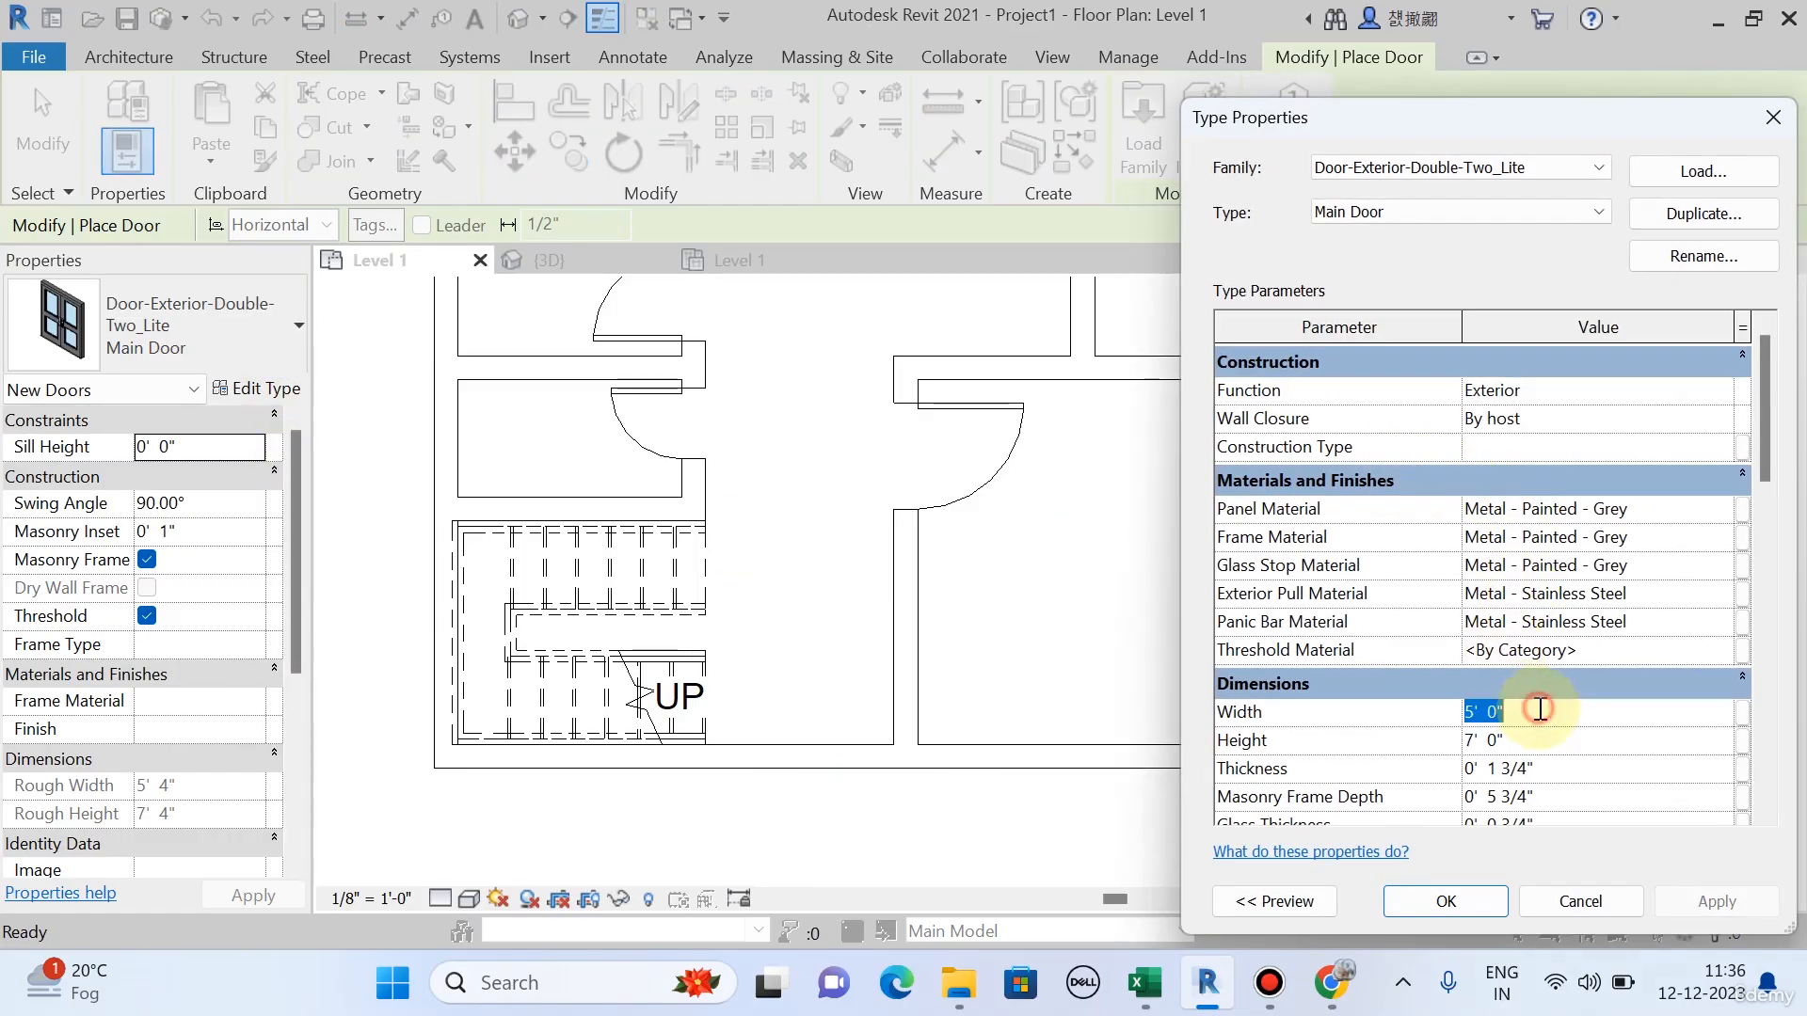
text(4.5)
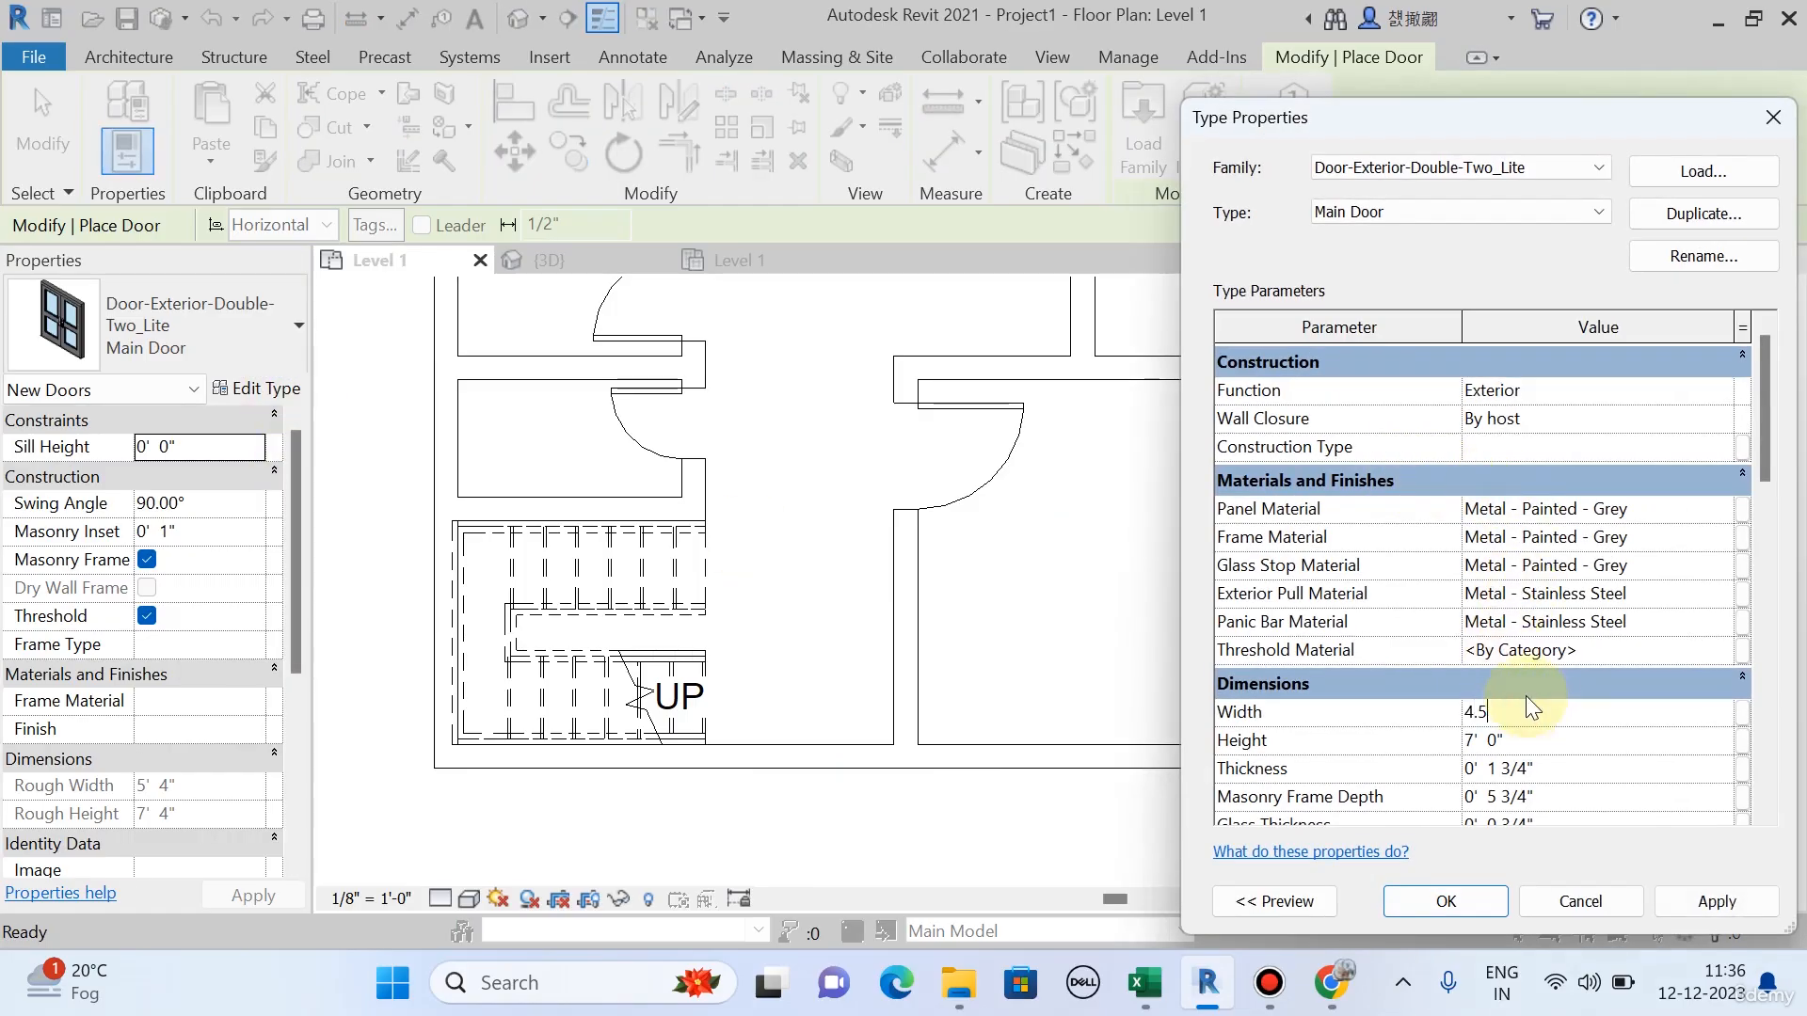
click(1704, 901)
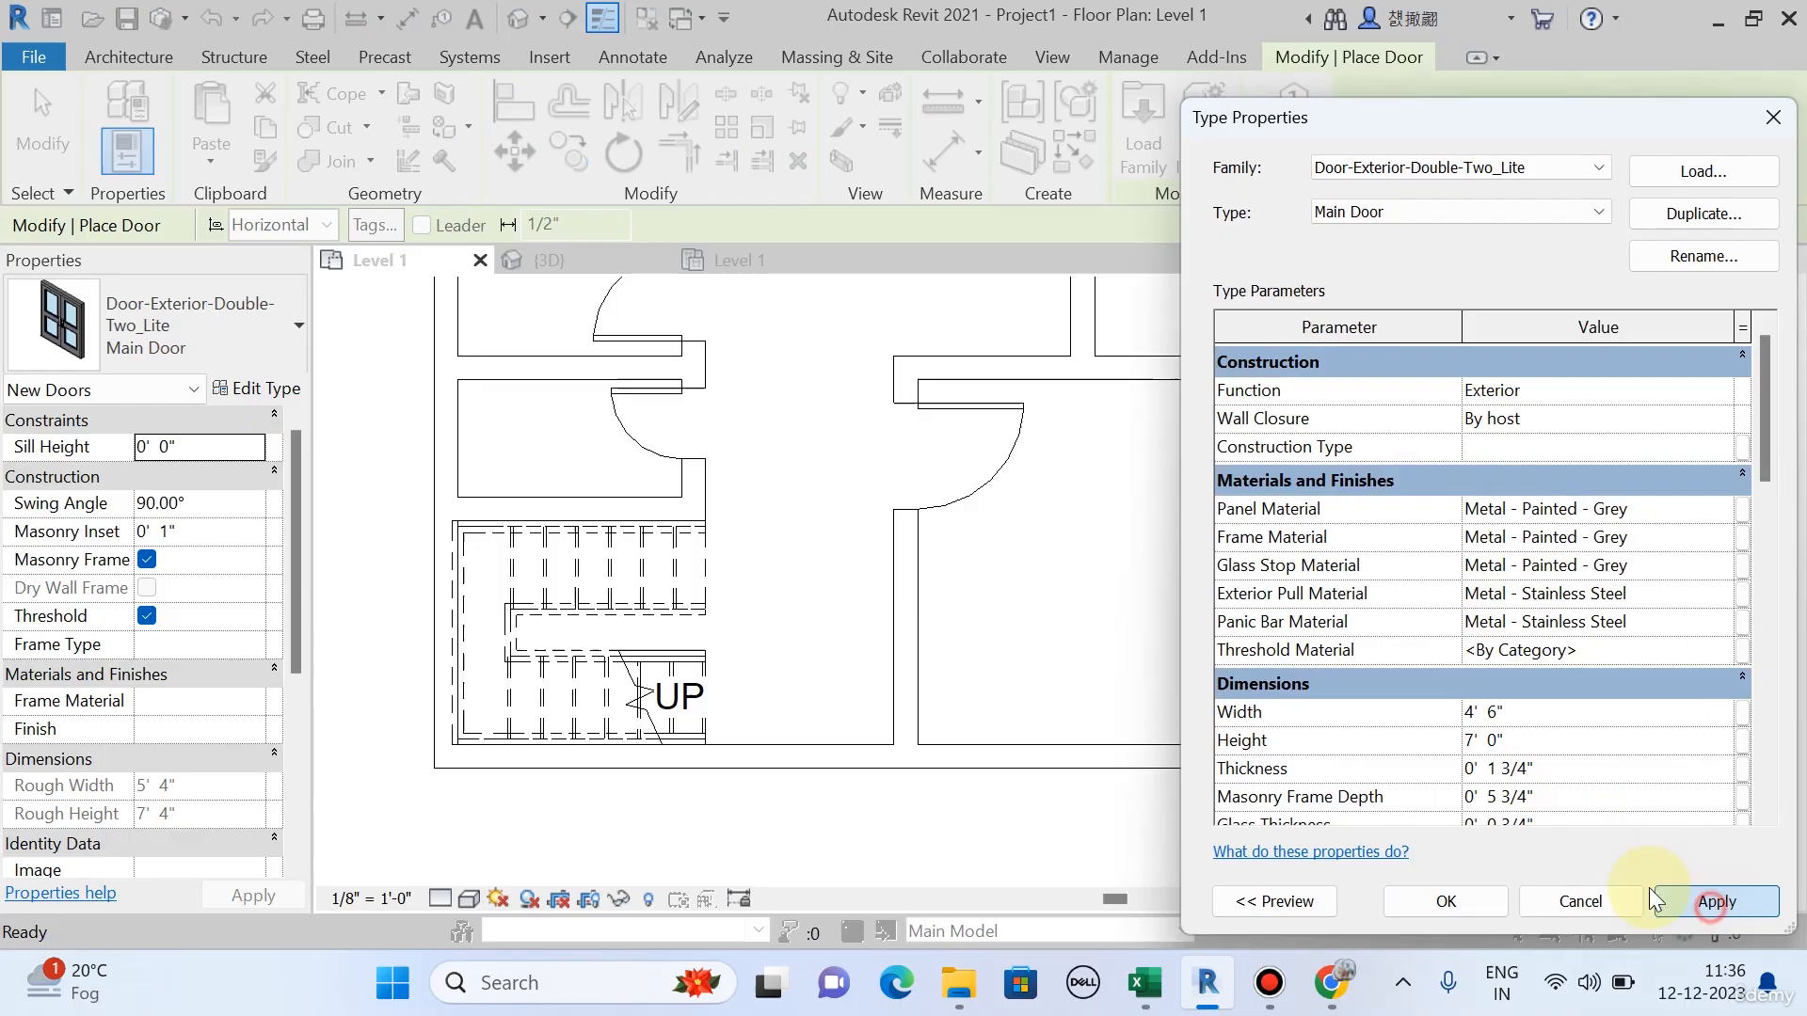
click(1446, 901)
Place the Main Door in the hall's exterior wall between the staircase and the adjoining room, and finish placing doors.
scroll(819, 748, up, 2)
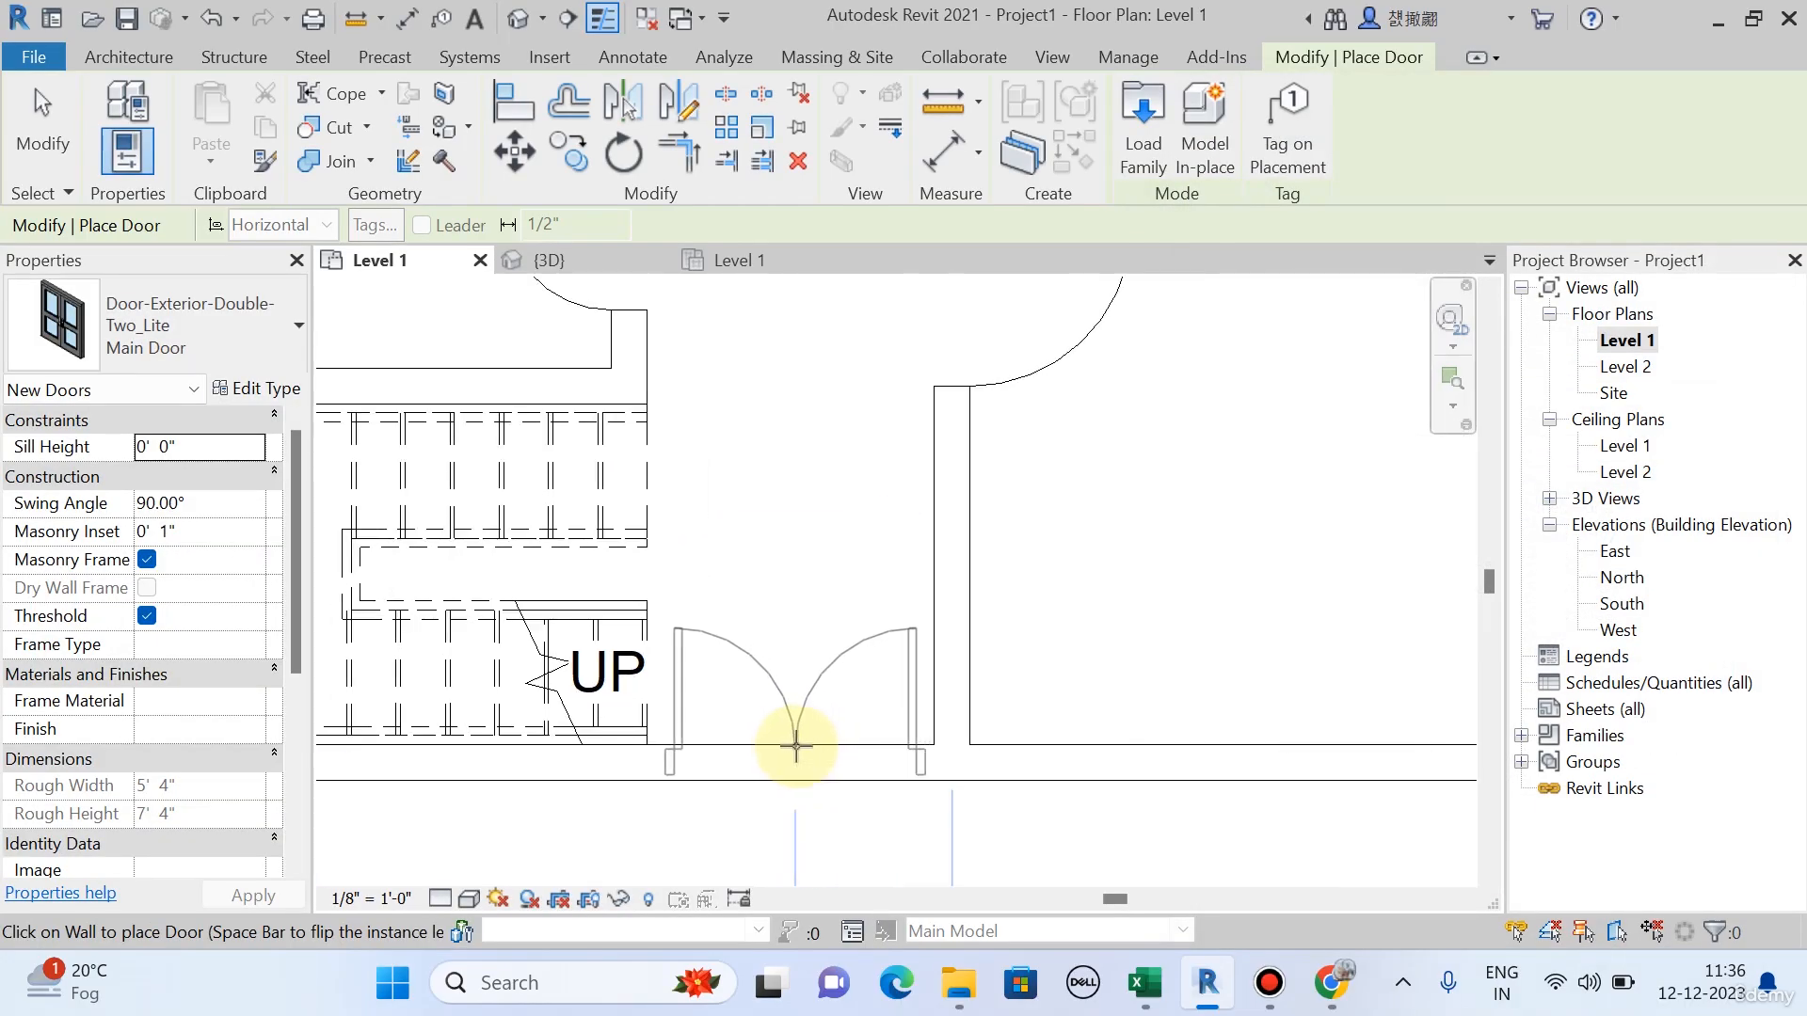
click(796, 746)
scroll(893, 778, down, 1)
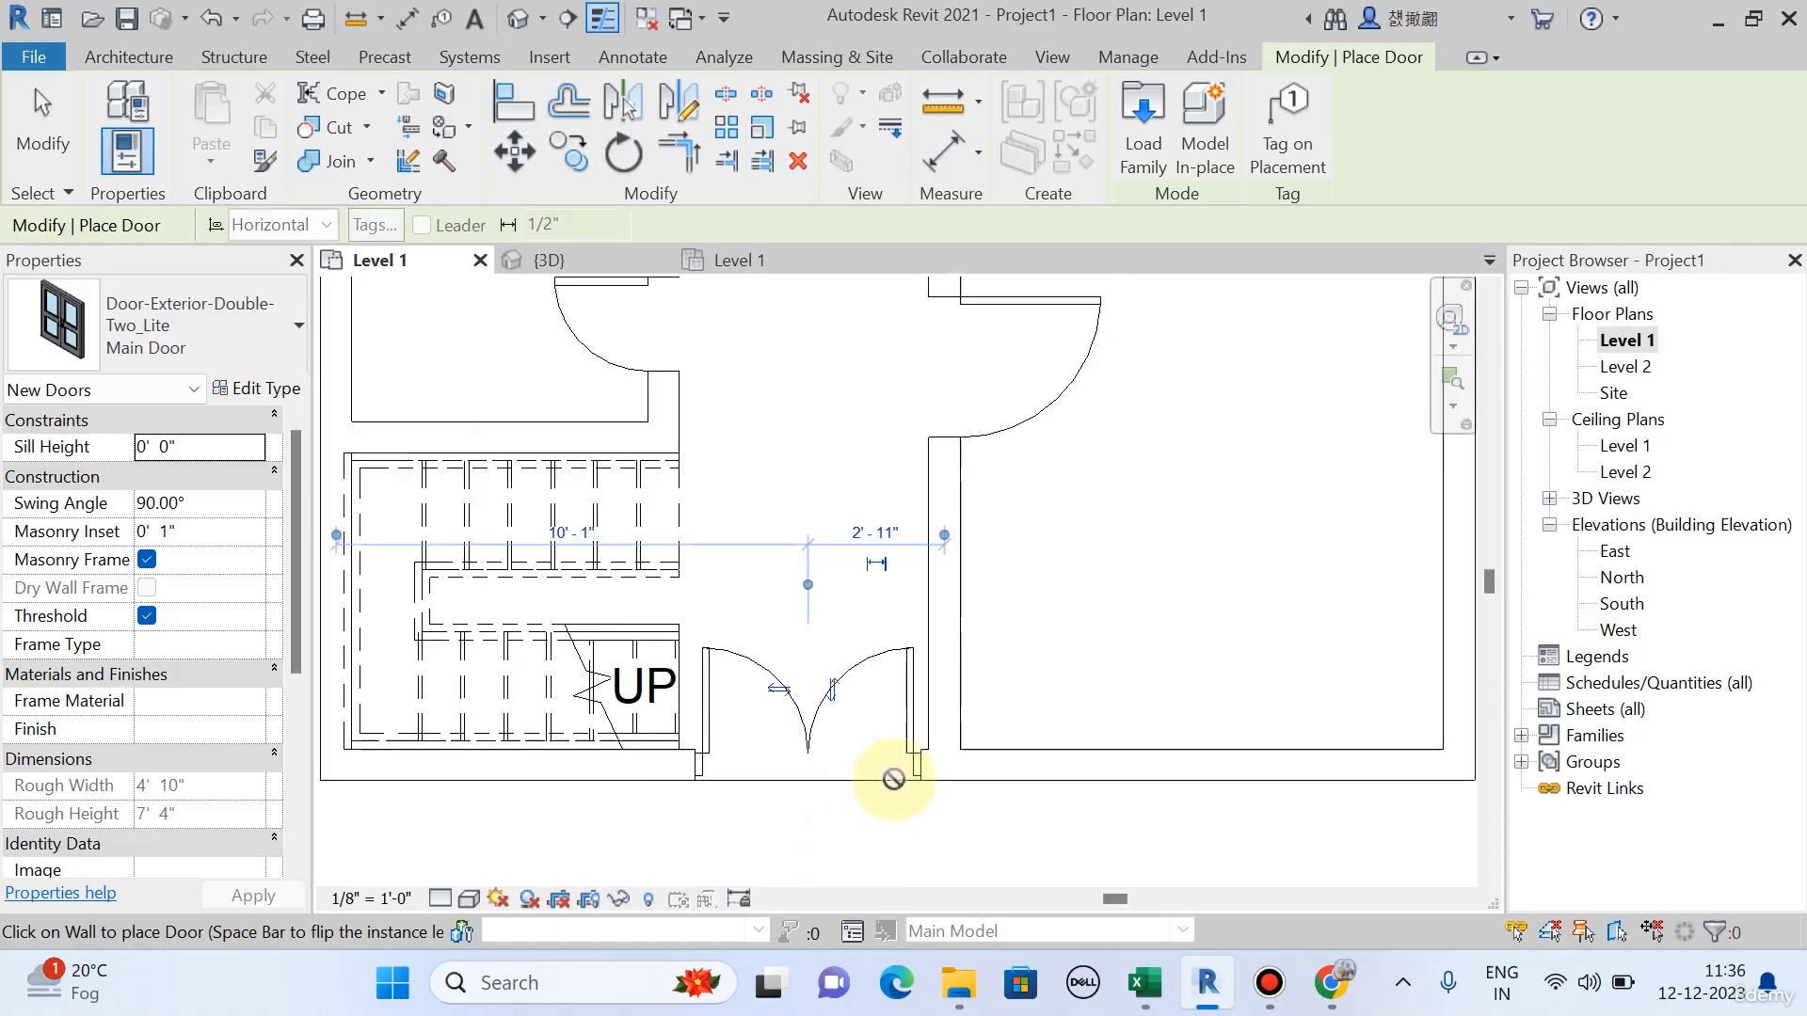
scroll(893, 779, down, 2)
key(Escape)
key(Escape)
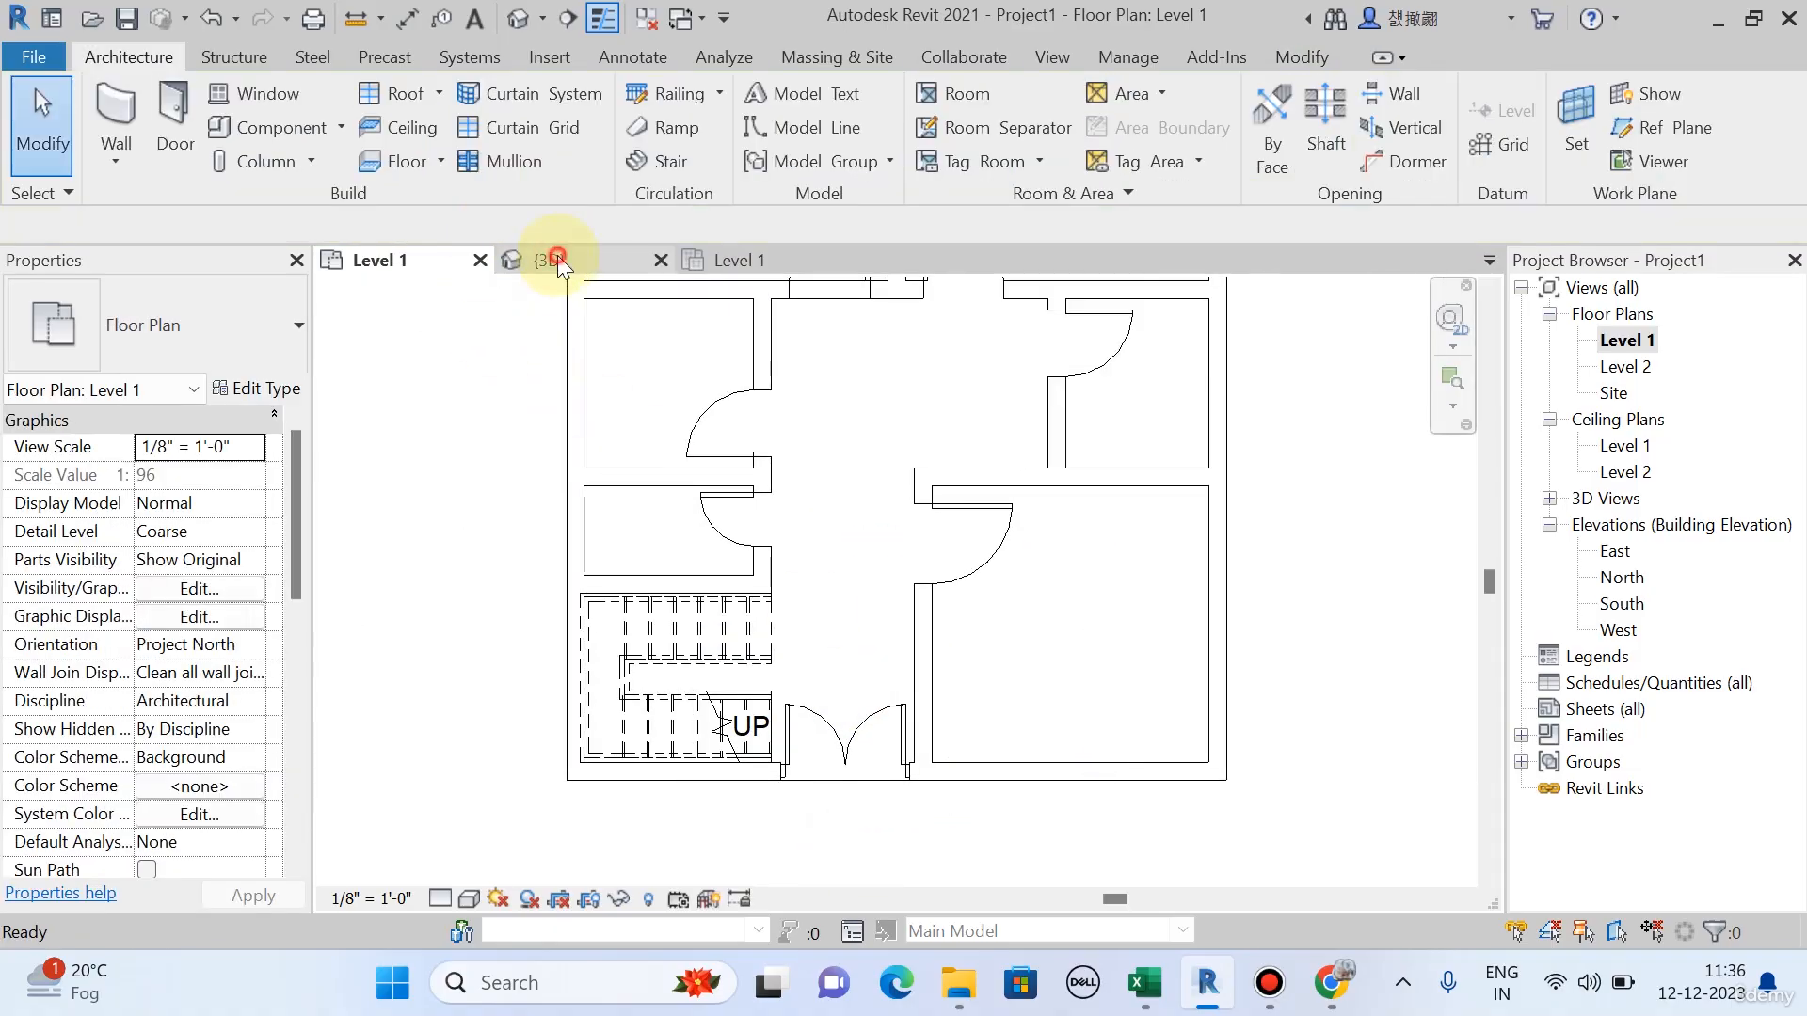
Examine the entrance door in the 3D view, especially its threshold and bottom edge against the floor slab.
click(546, 260)
shift+middle_drag(940, 508, 985, 829)
scroll(1316, 777, up, 2)
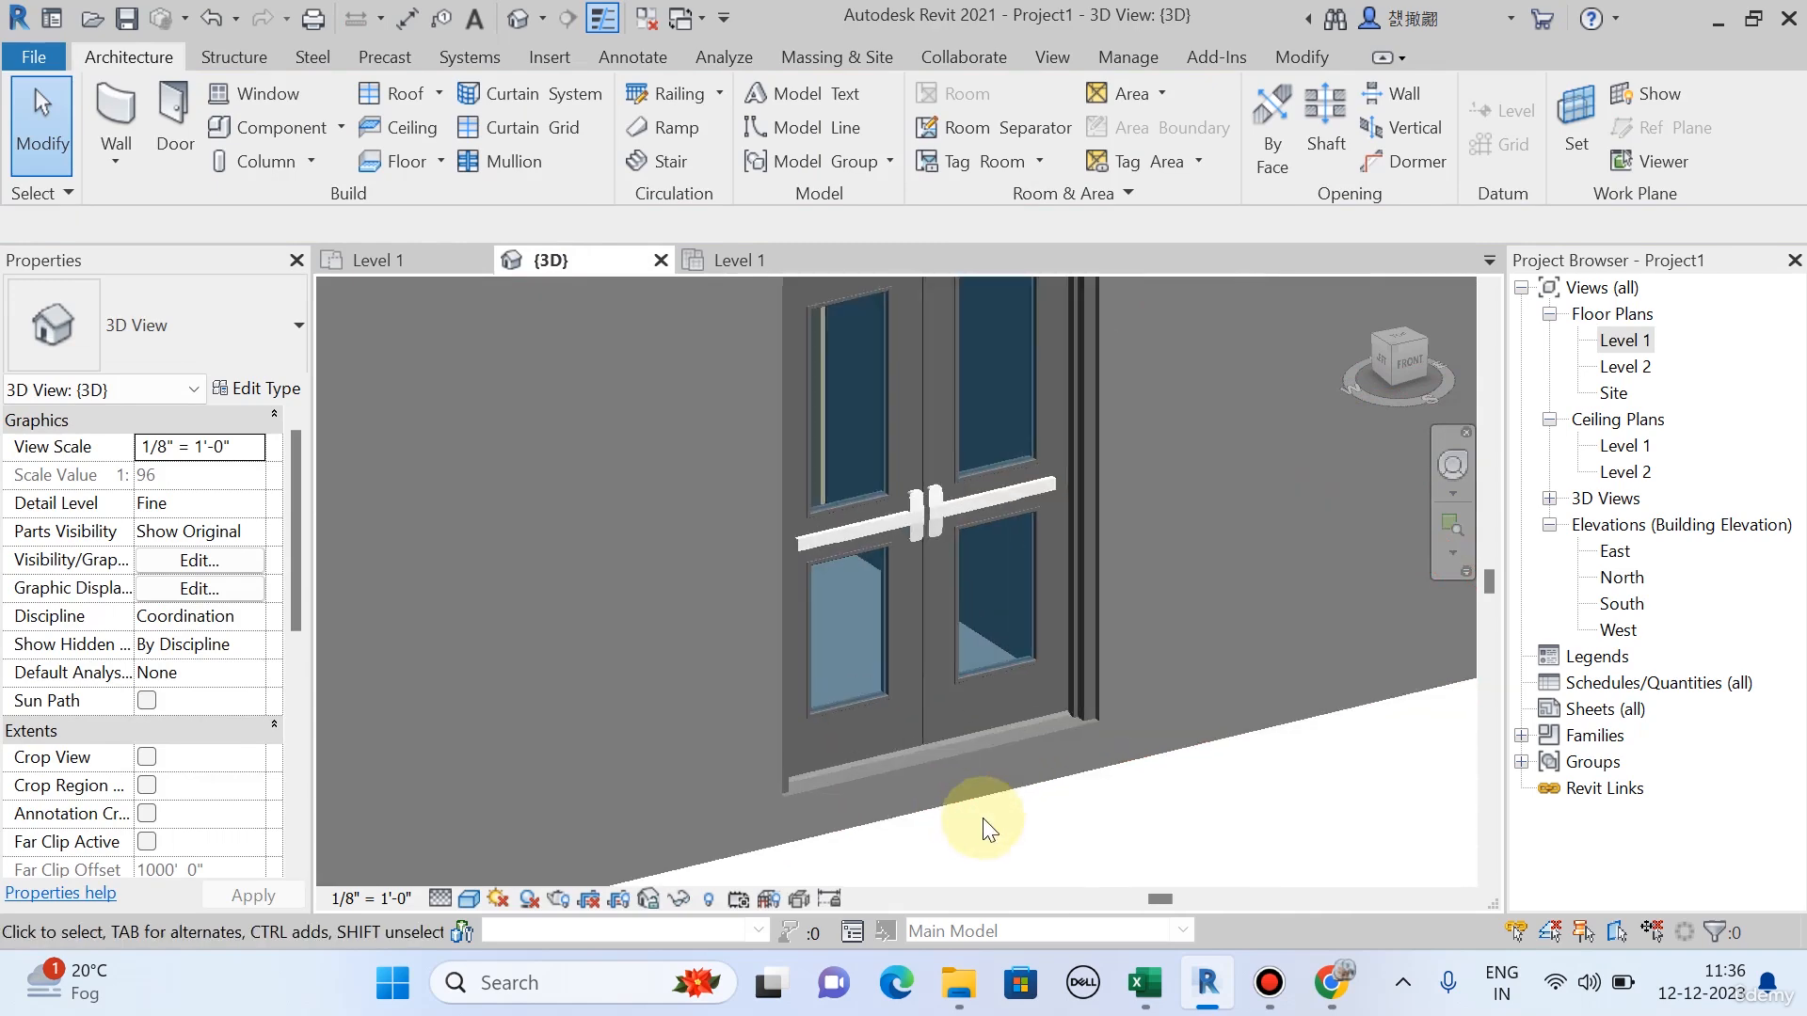
scroll(986, 828, up, 2)
click(1154, 744)
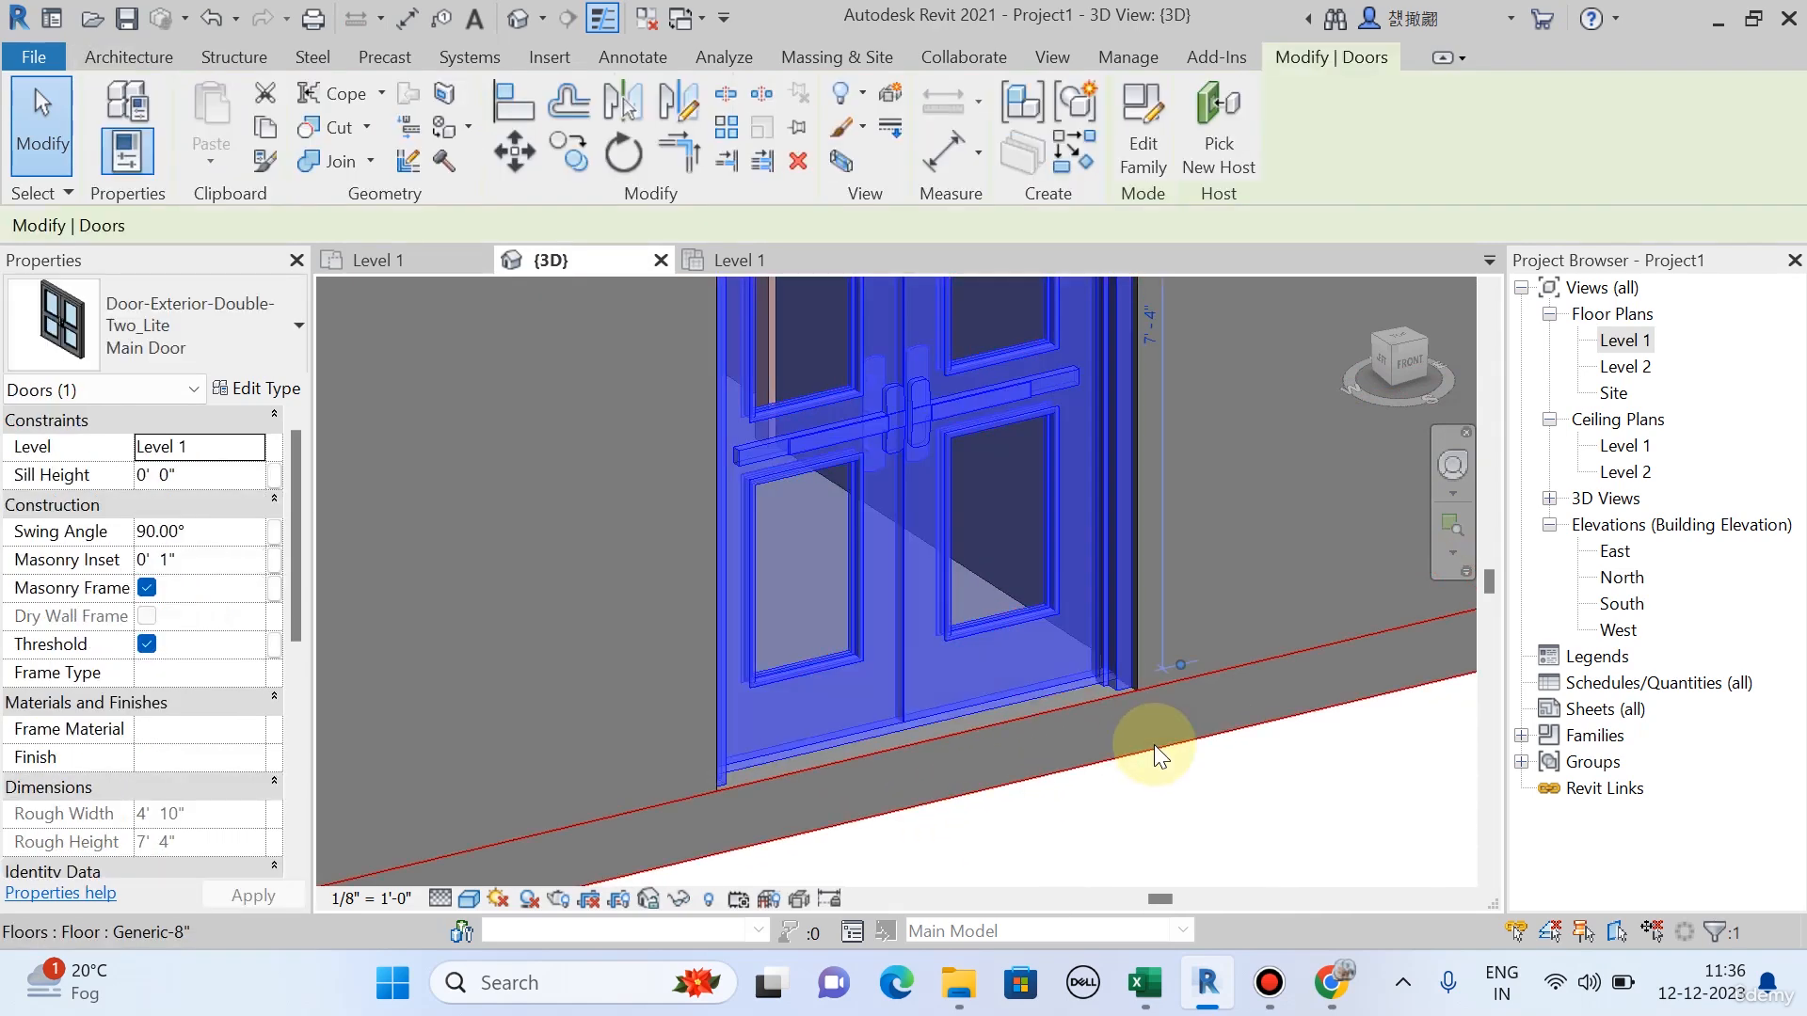
key(Escape)
scroll(946, 715, up, 3)
scroll(959, 698, down, 5)
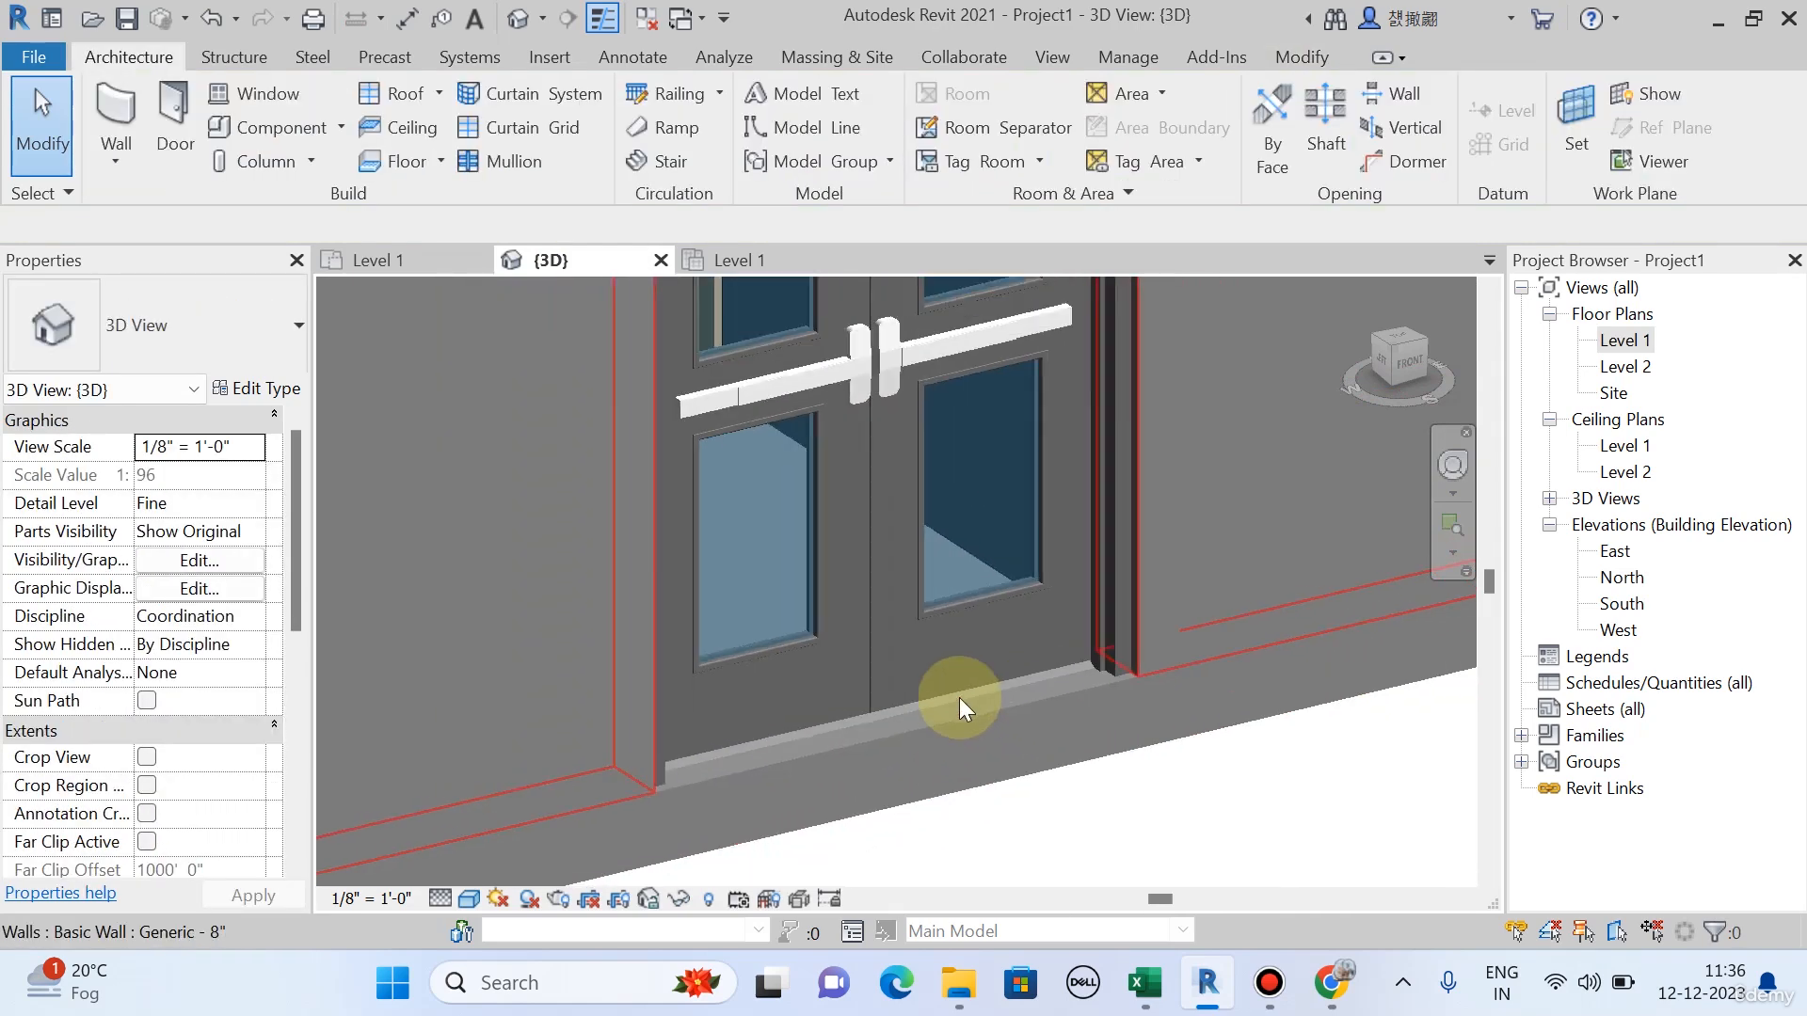
middle_drag(1031, 739, 1083, 836)
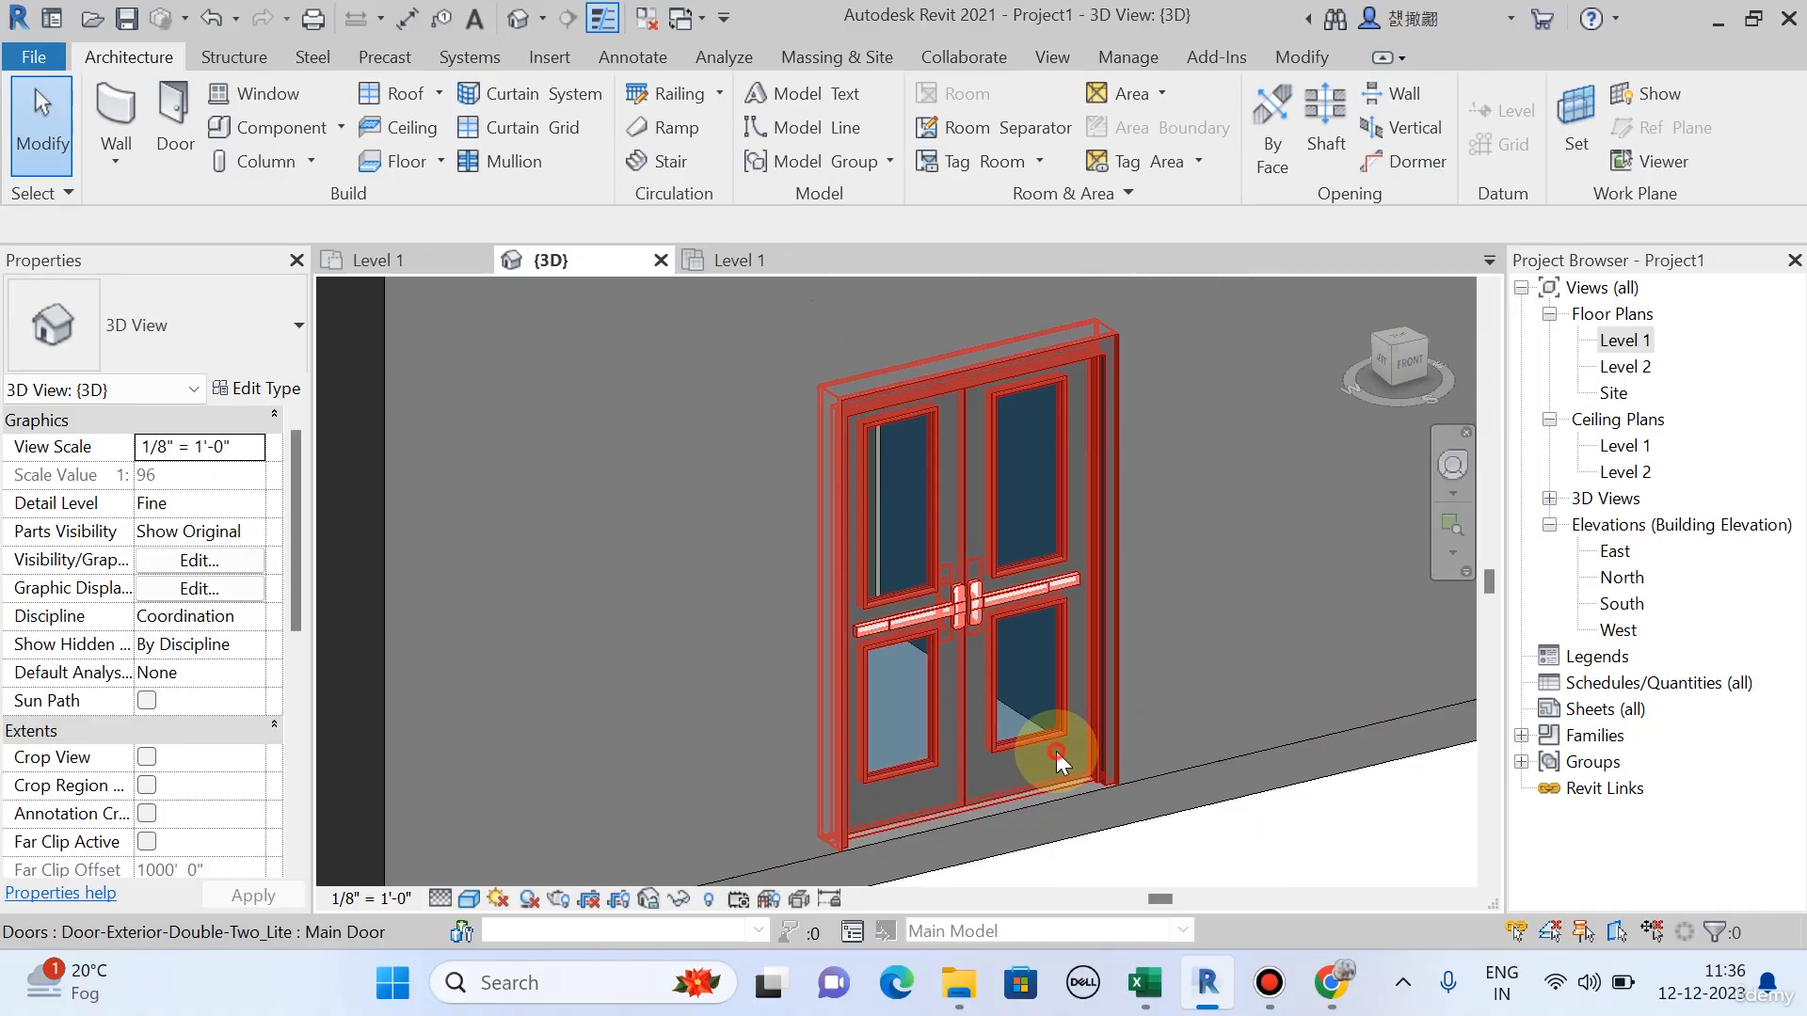
Set the entrance door's sill height to 1" and check its bottom edge against the floor.
click(1056, 751)
click(209, 477)
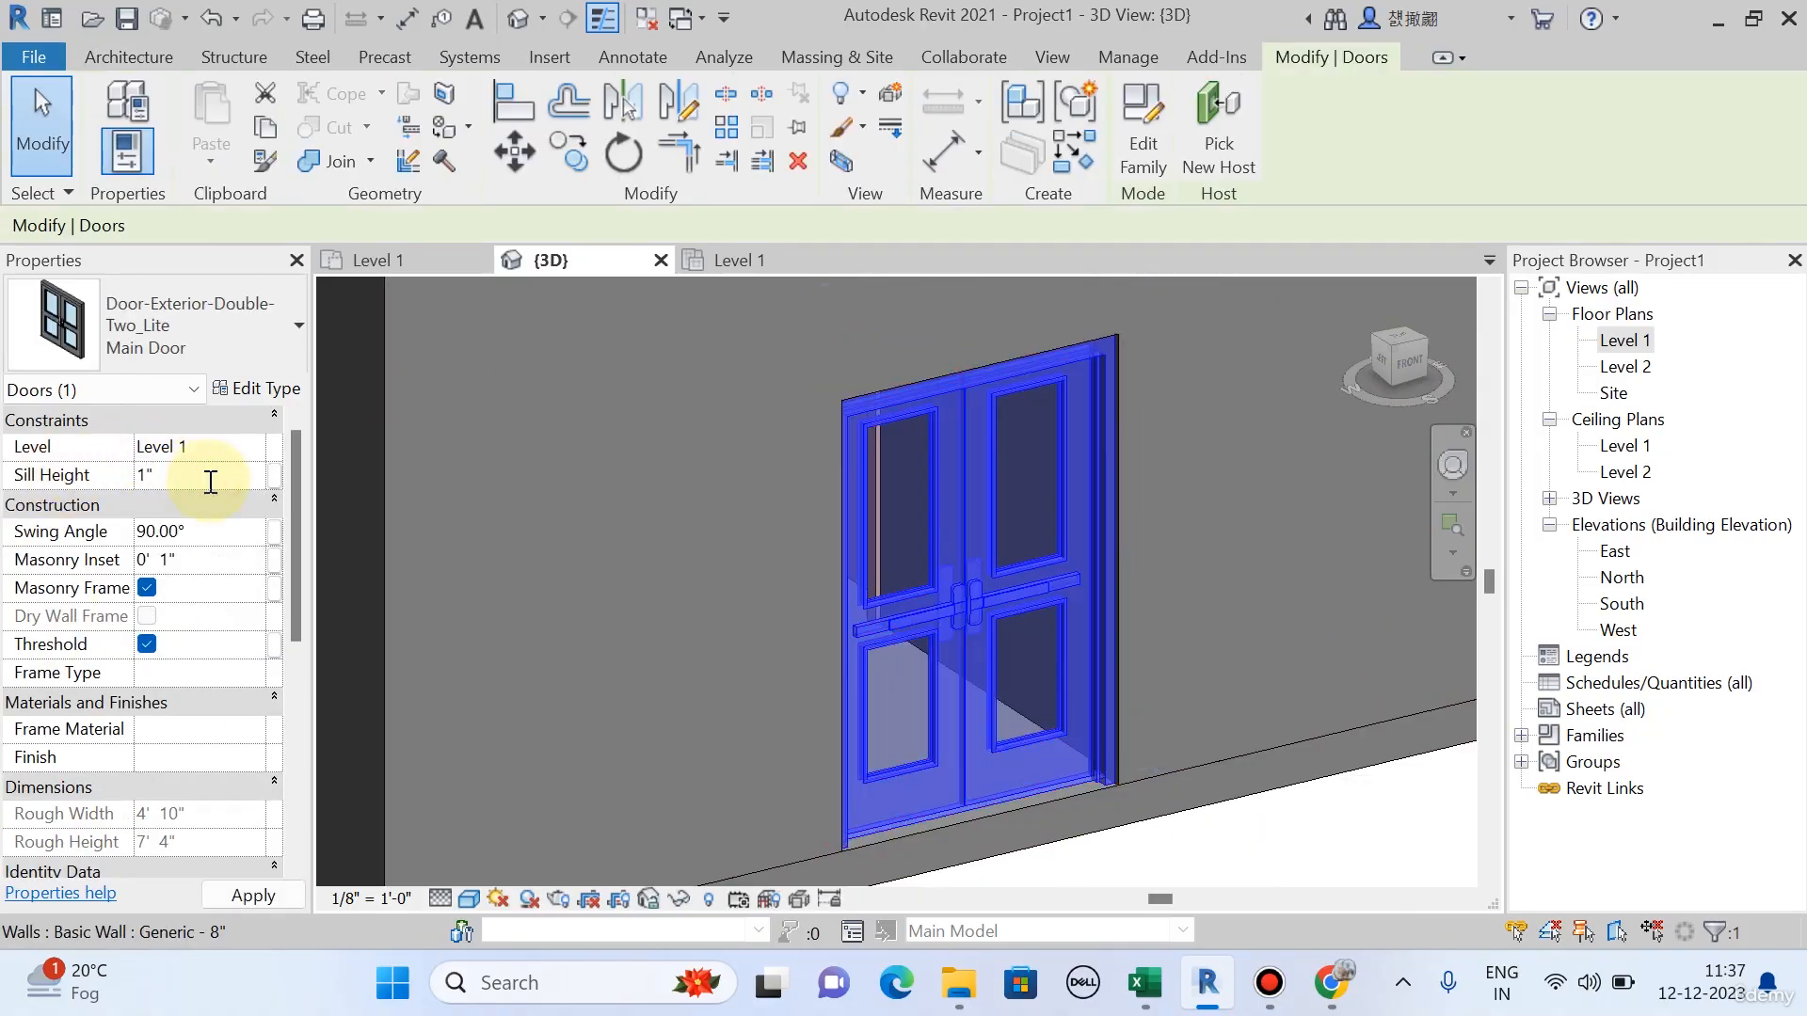
key(Escape)
scroll(1024, 823, up, 4)
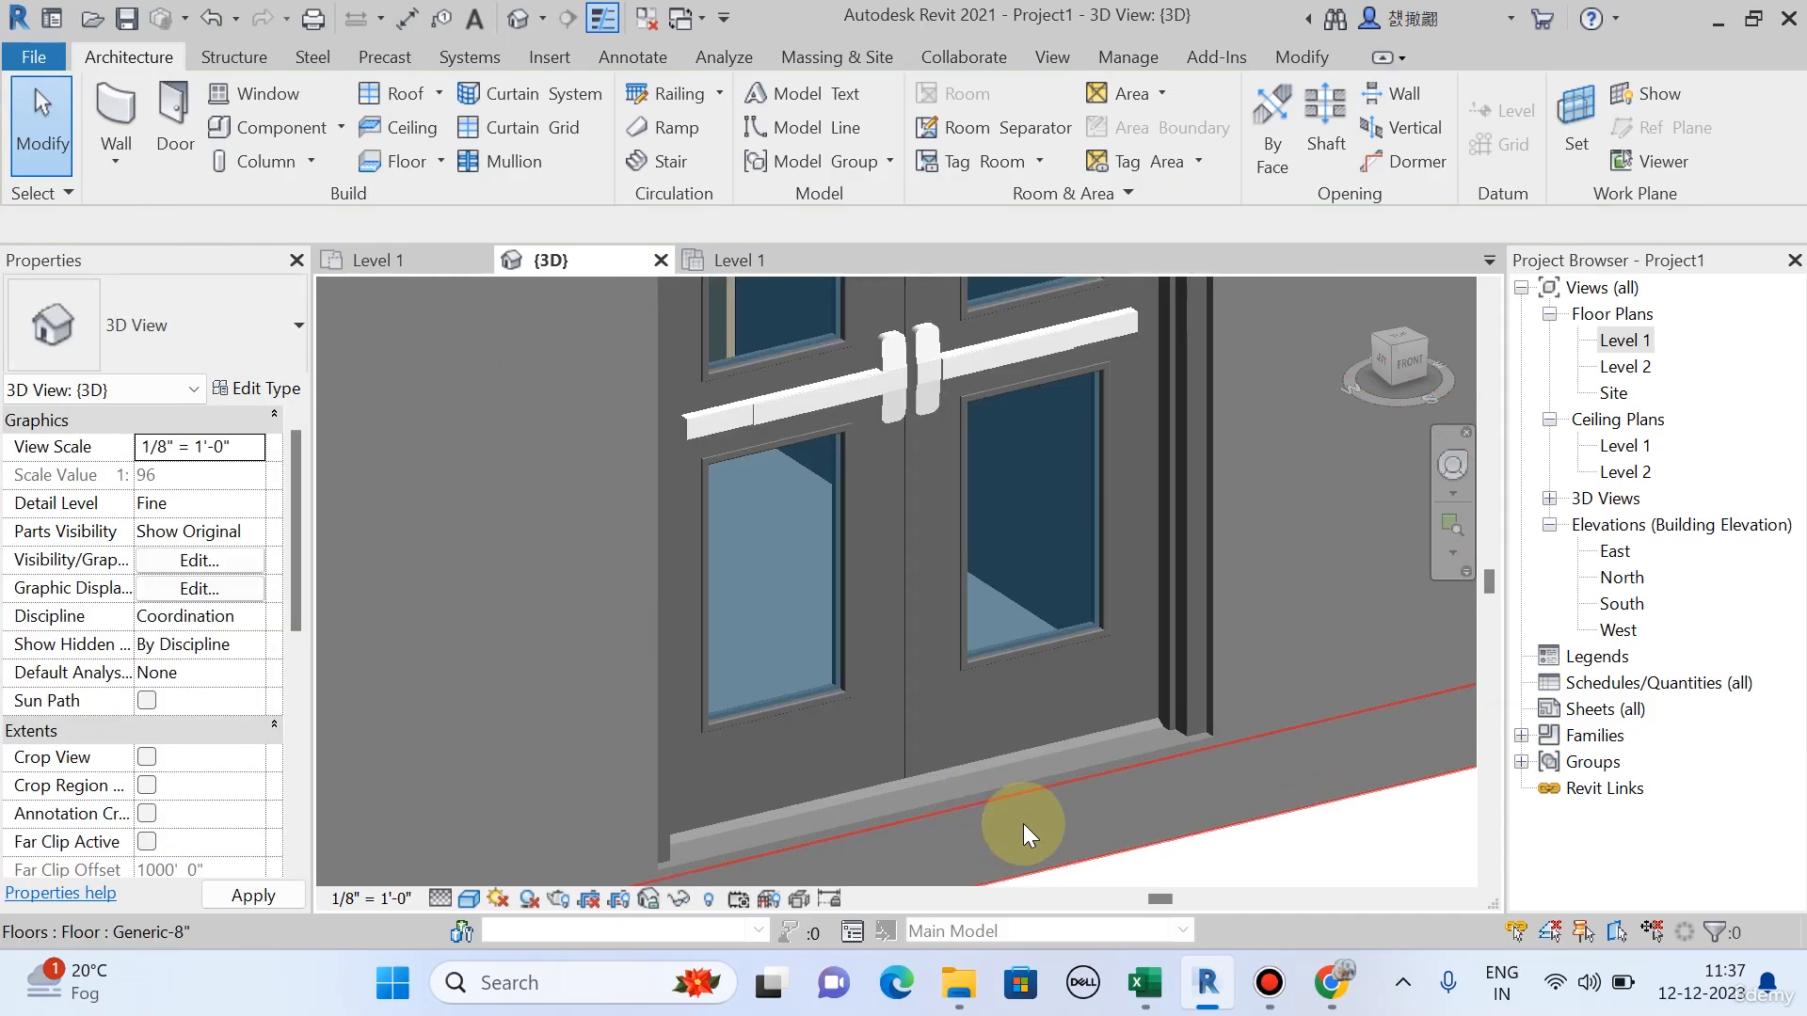
scroll(966, 811, up, 1)
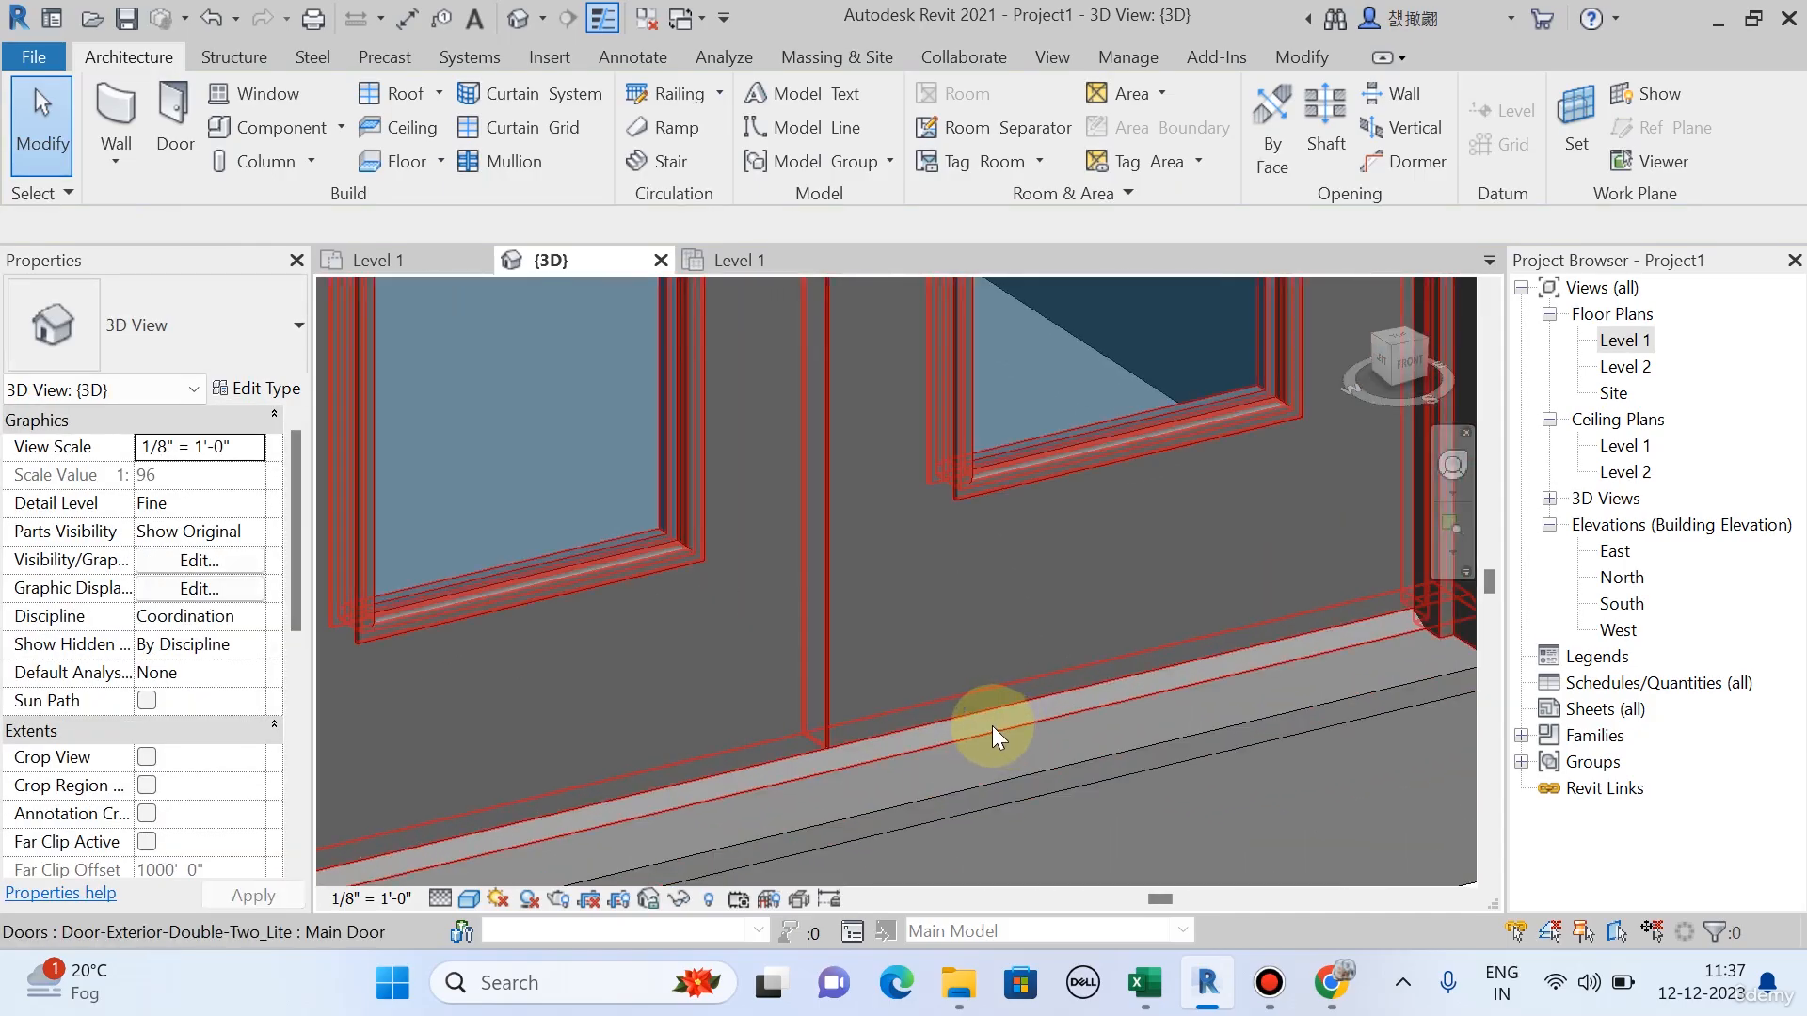
scroll(992, 726, up, 1)
scroll(992, 726, down, 3)
Select the entrance door, open its sill height for editing and deselect the door.
click(1194, 666)
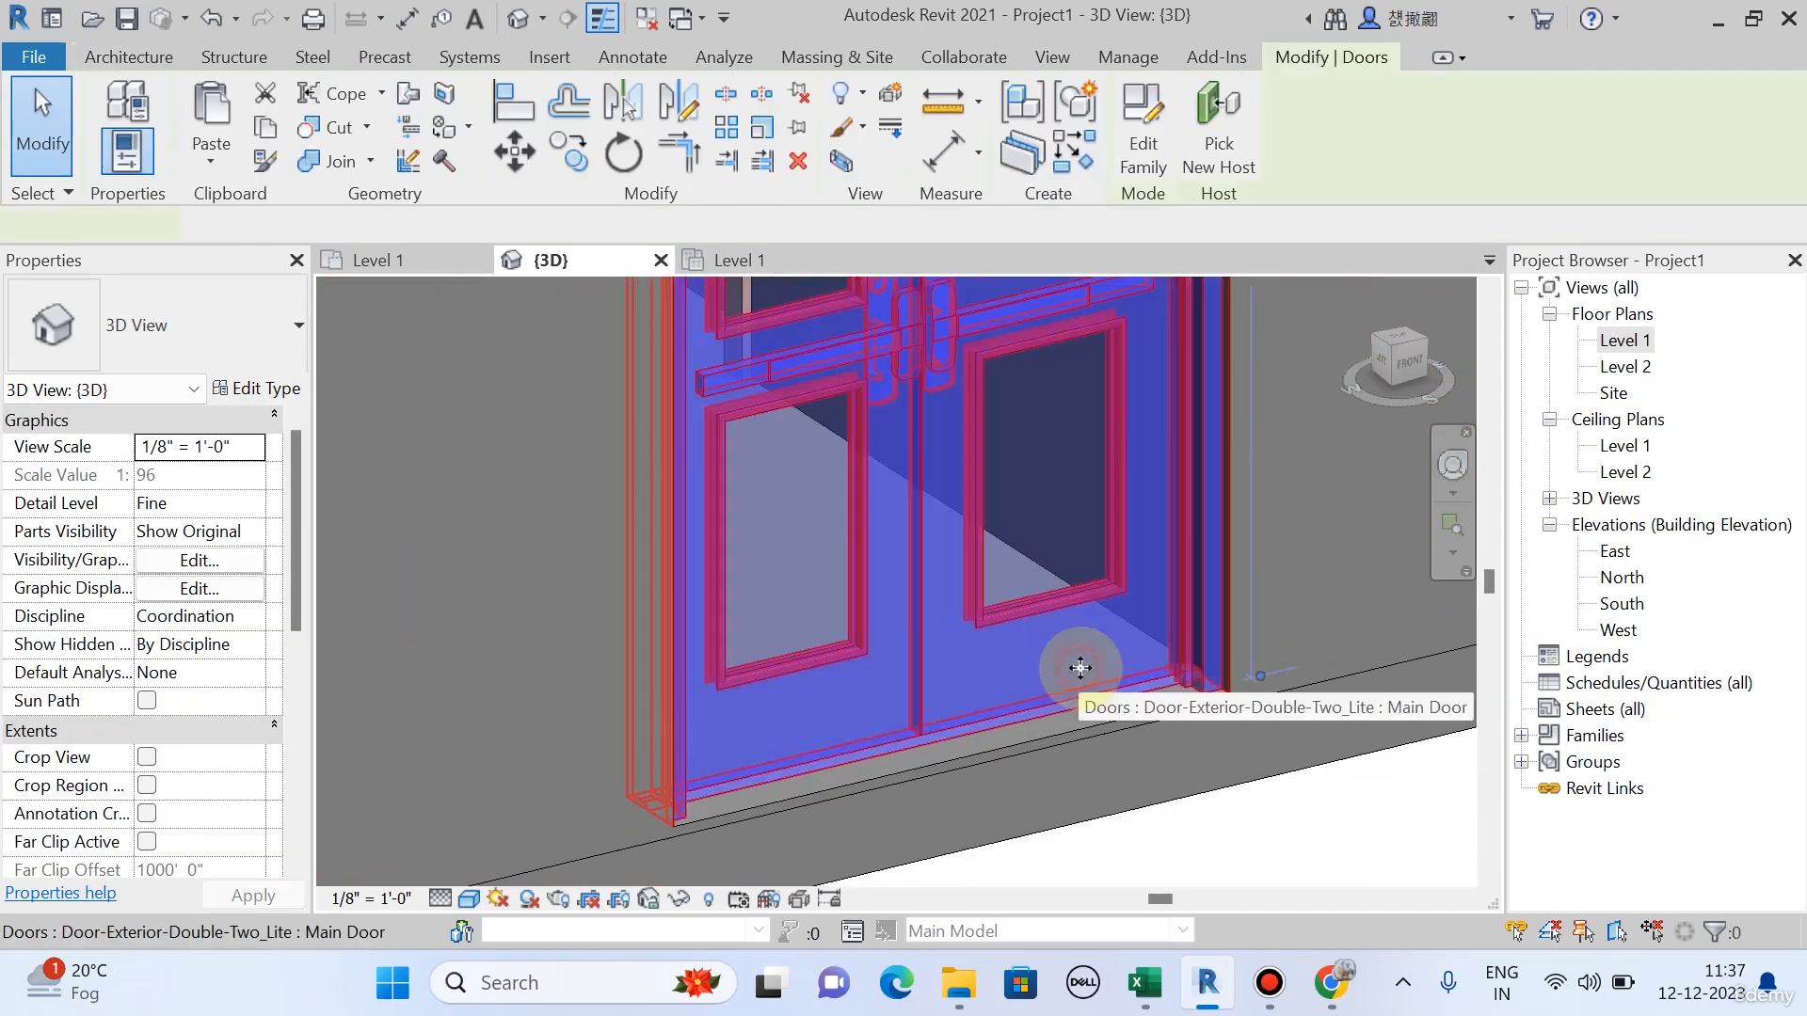
scroll(1194, 665, down, 2)
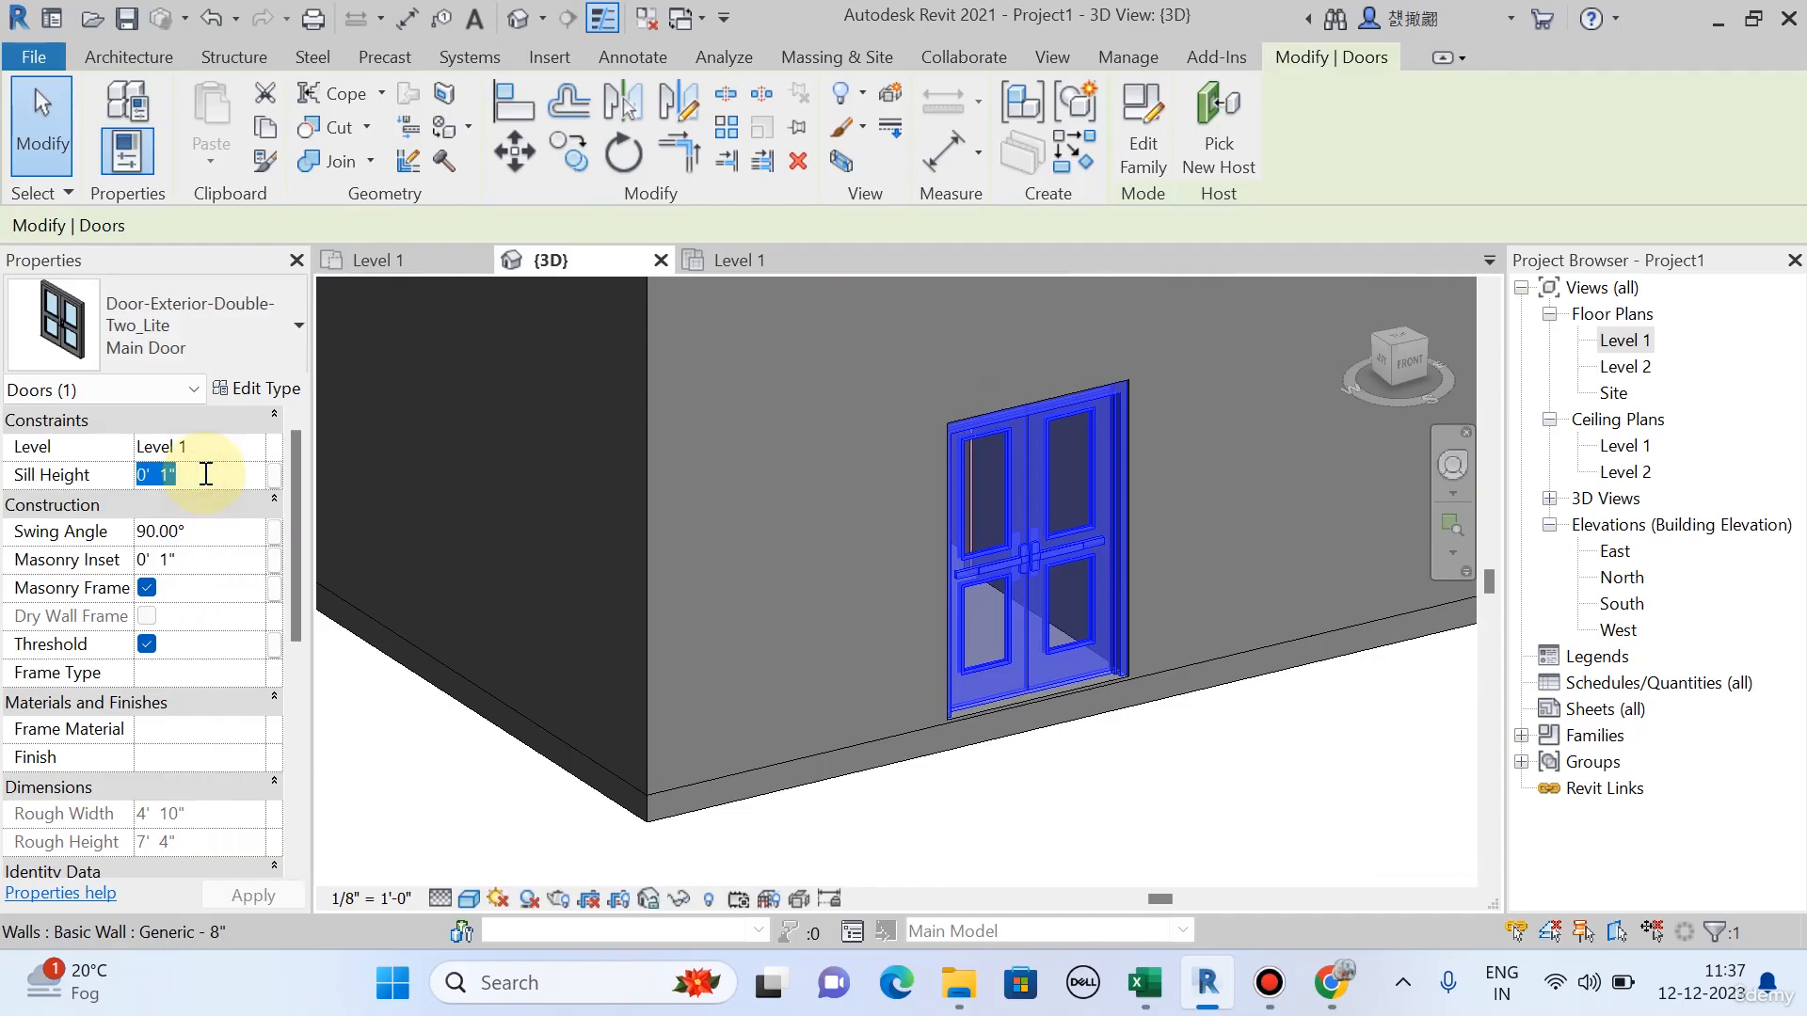
click(1202, 827)
Examine the entrance door, staircase and rooms of the 3D model from several angles.
middle_drag(1201, 827, 1084, 820)
scroll(956, 576, up, 1)
scroll(956, 584, up, 1)
scroll(1049, 730, down, 1)
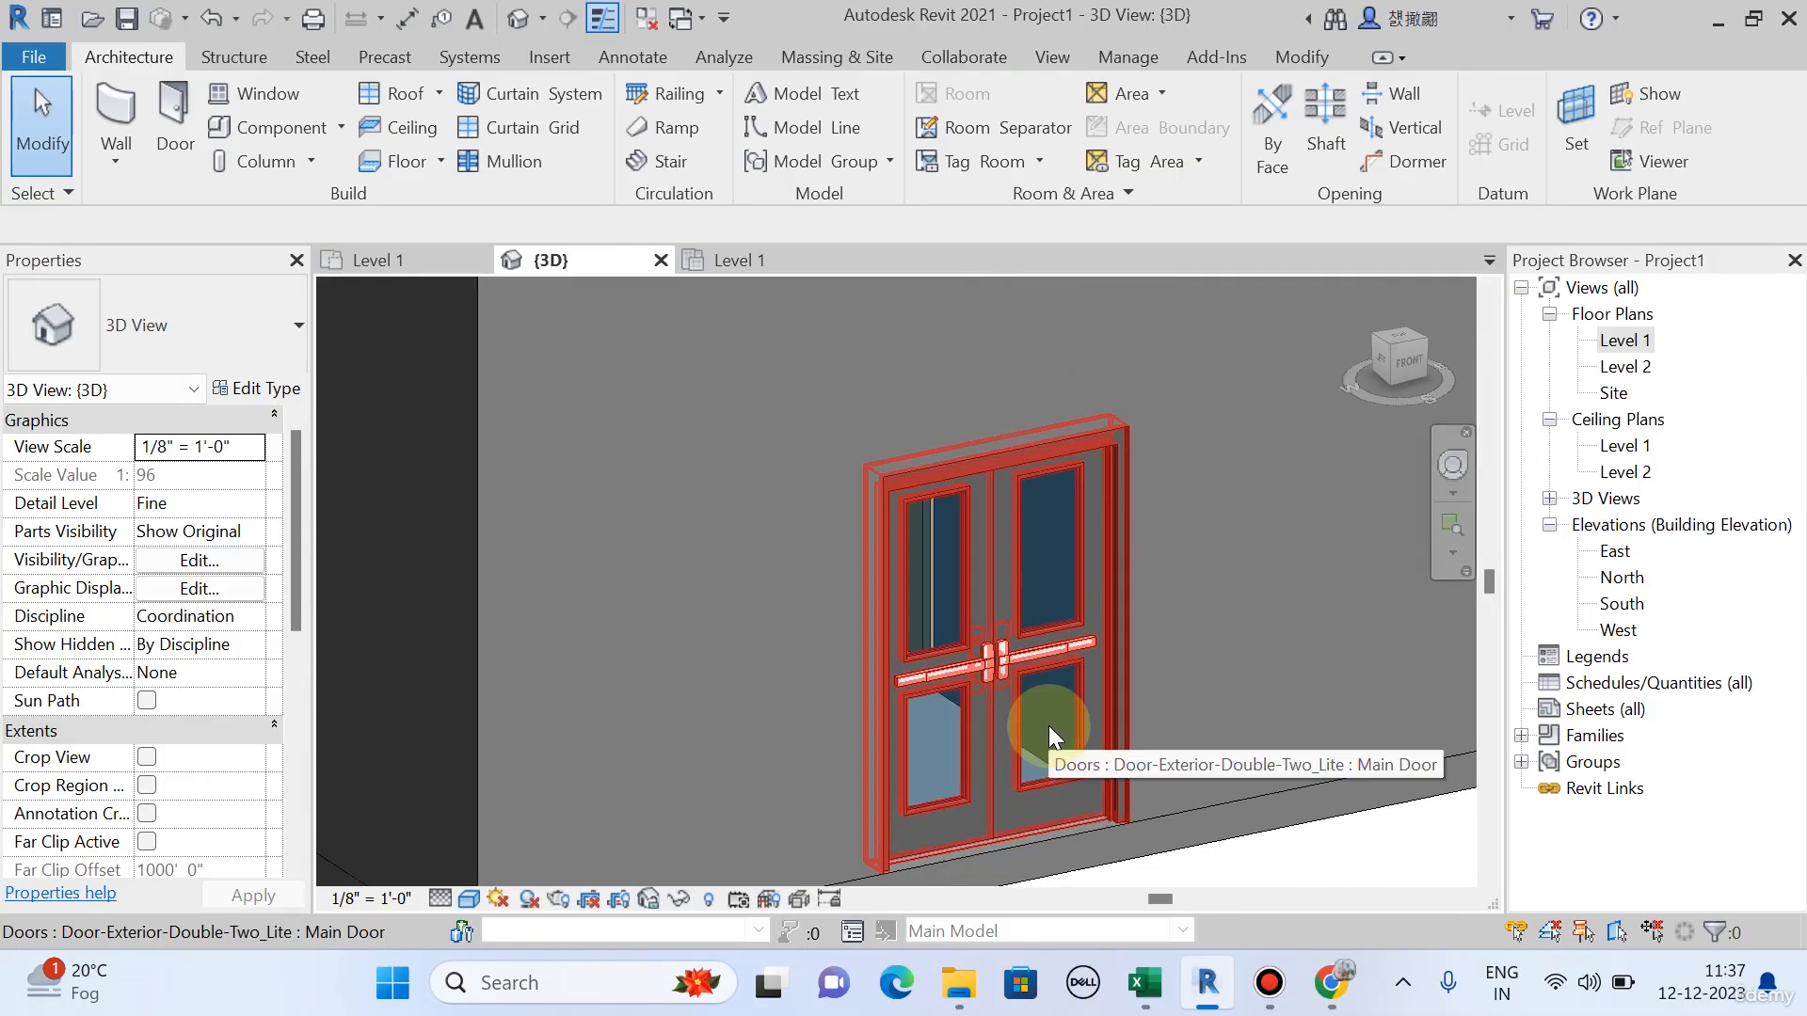
middle_drag(830, 882, 493, 943)
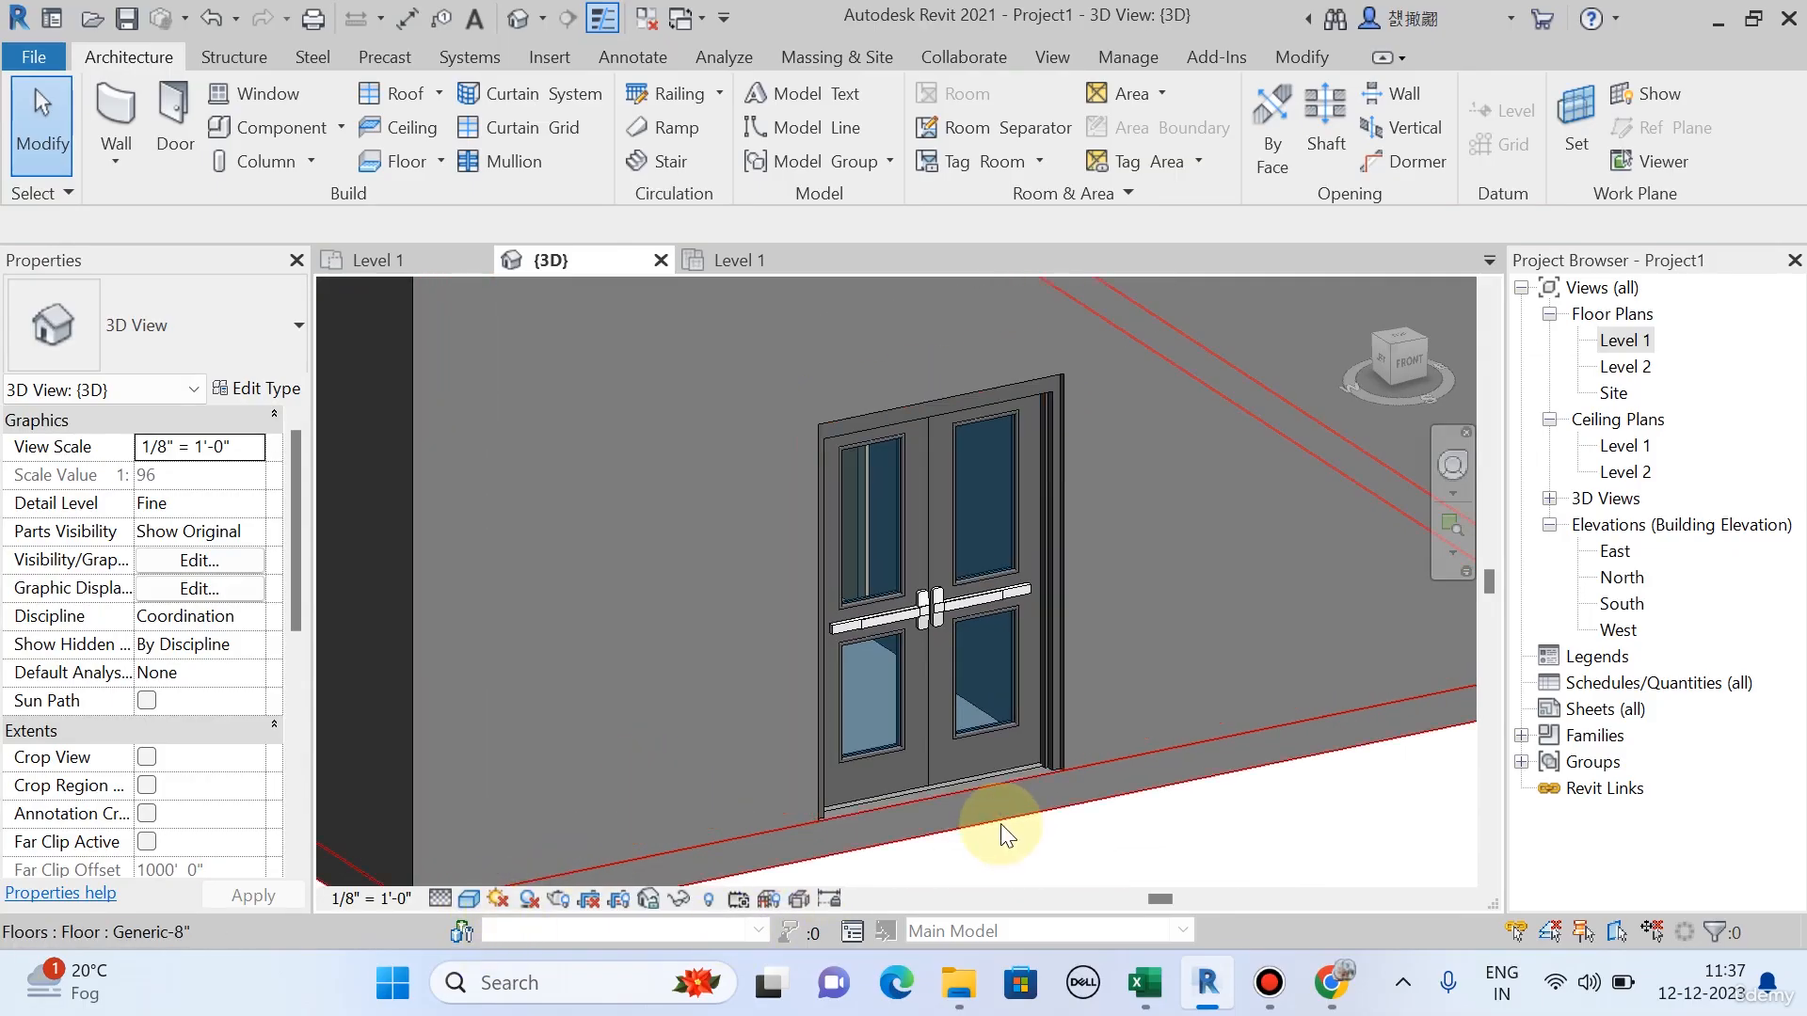
scroll(1003, 833, down, 5)
shift+middle_drag(968, 743, 1124, 773)
scroll(921, 409, up, 3)
shift+middle_drag(960, 504, 856, 557)
scroll(624, 501, down, 3)
scroll(930, 763, up, 3)
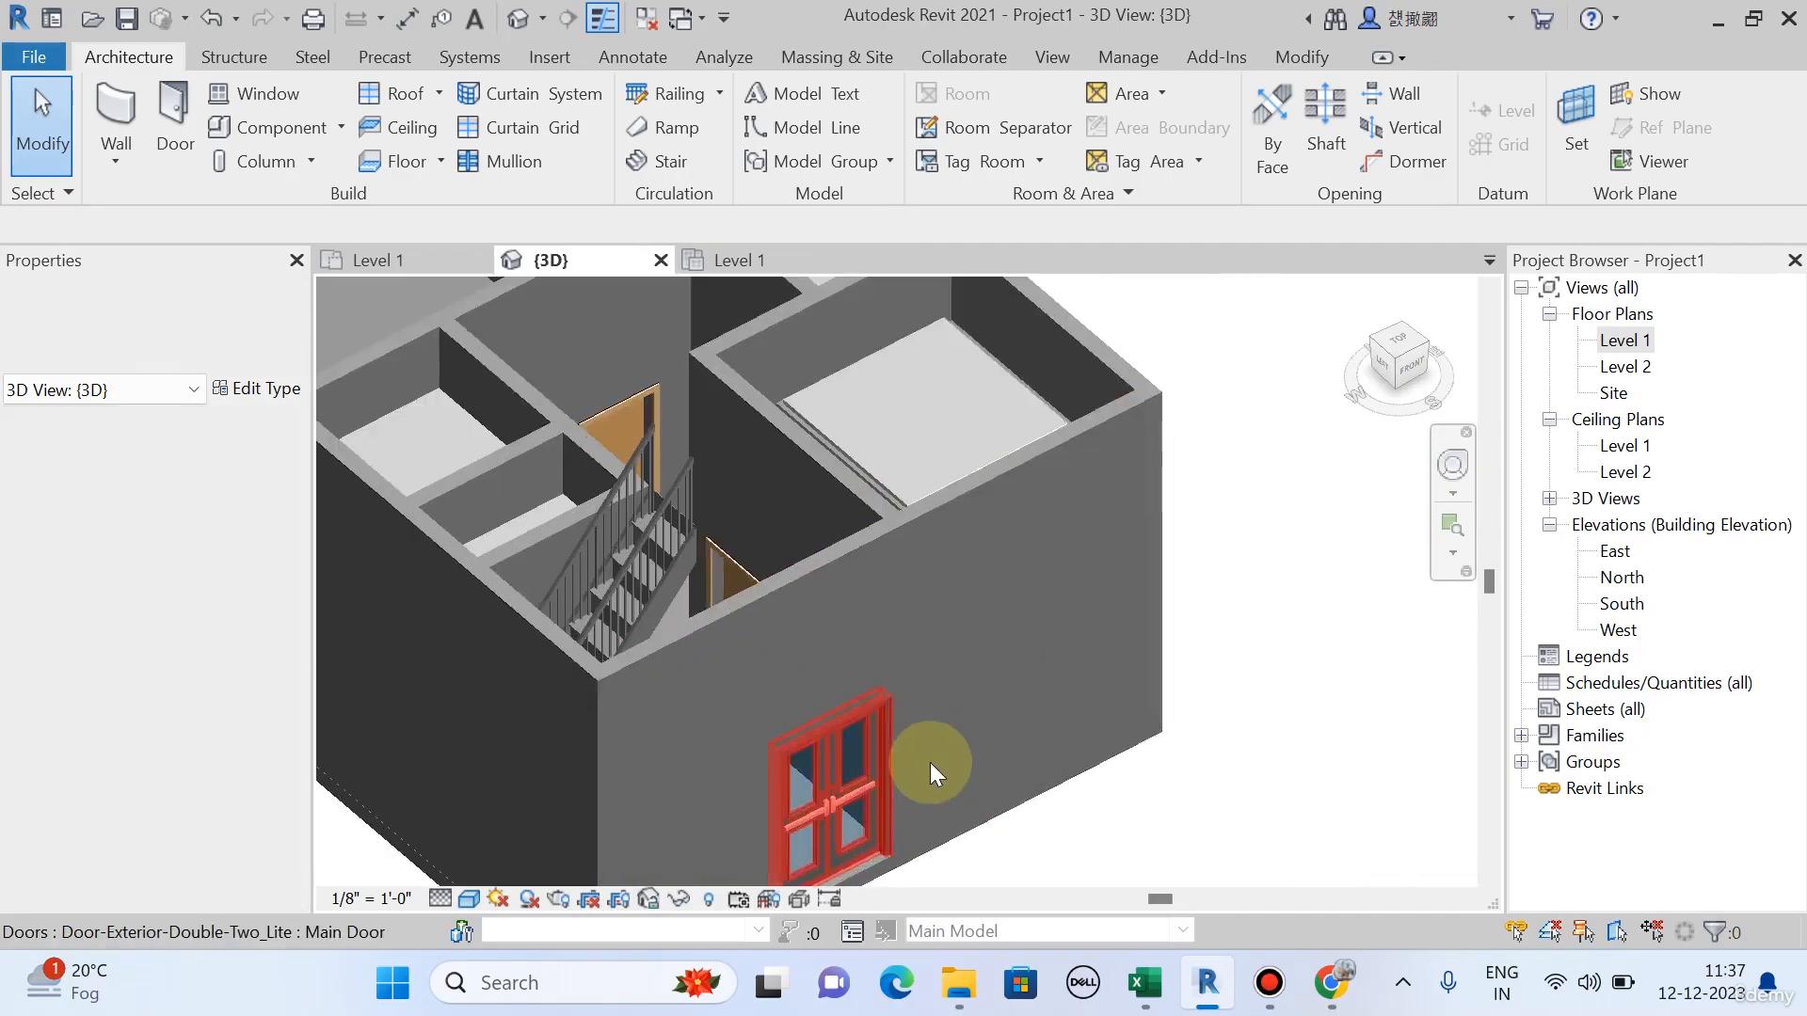
scroll(930, 762, down, 3)
shift+middle_drag(930, 763, 980, 740)
scroll(1008, 747, down, 2)
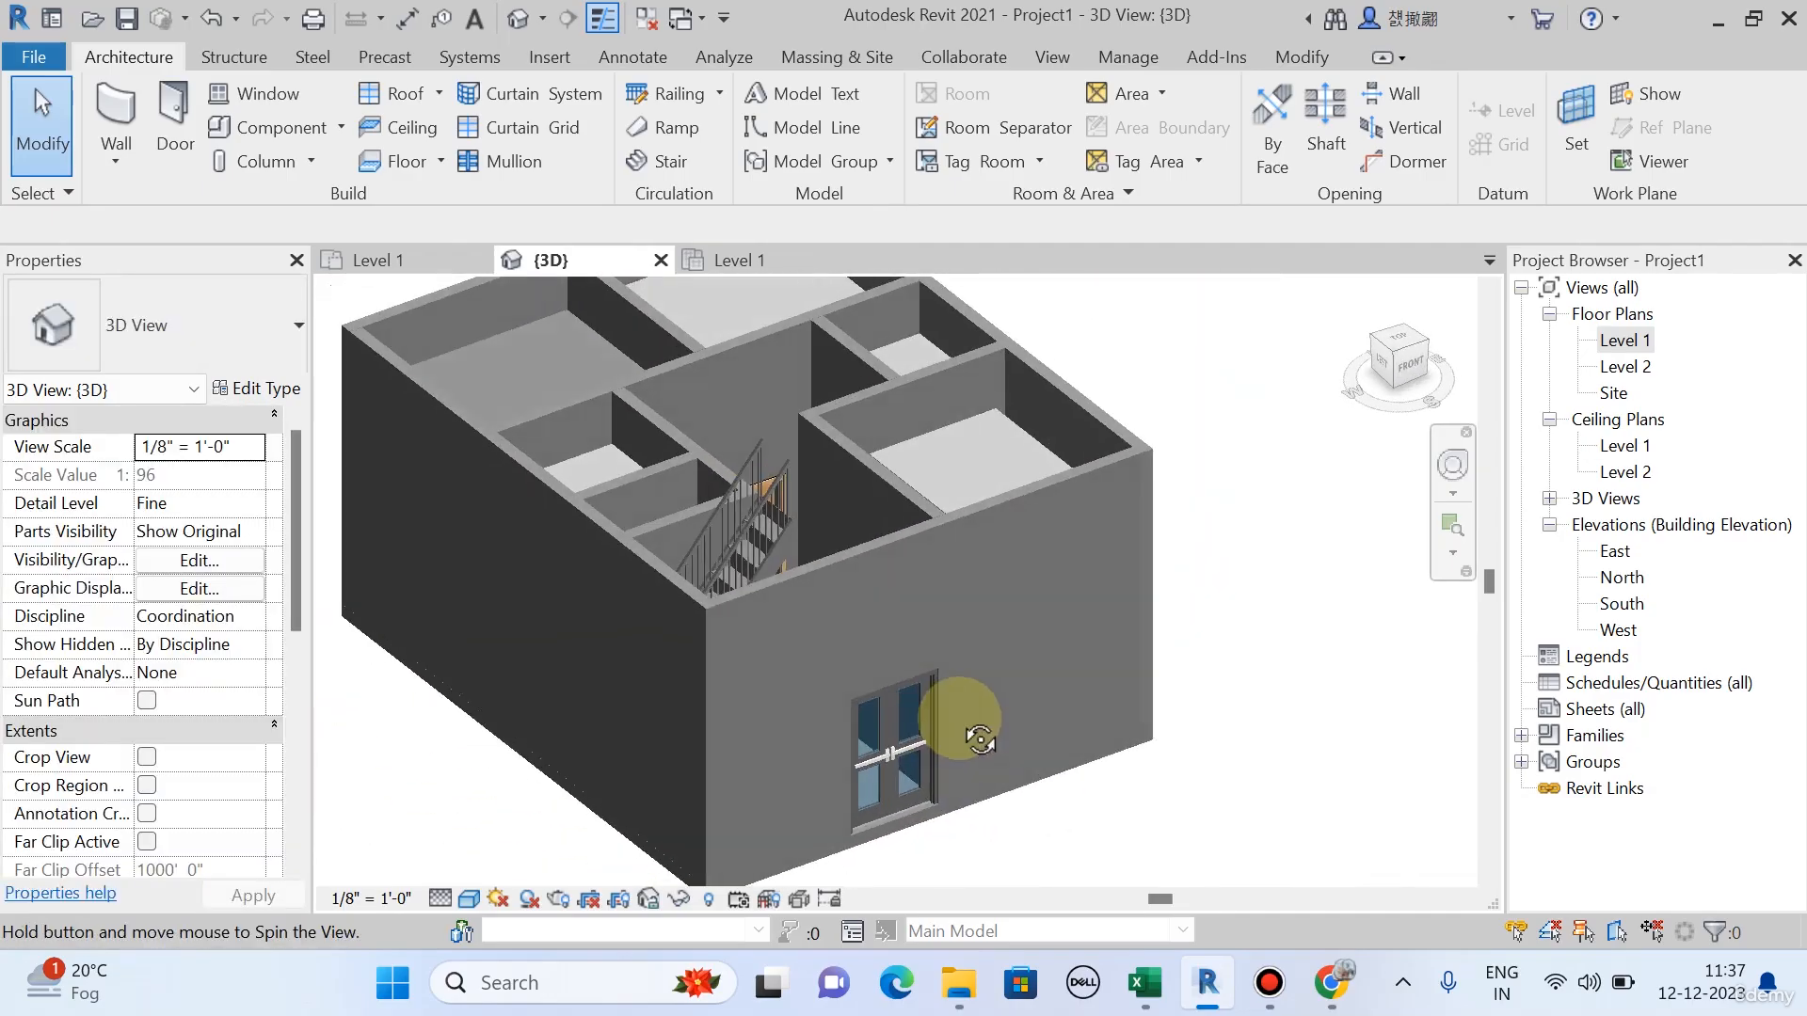
scroll(1069, 790, up, 2)
shift+middle_drag(1070, 791, 1299, 782)
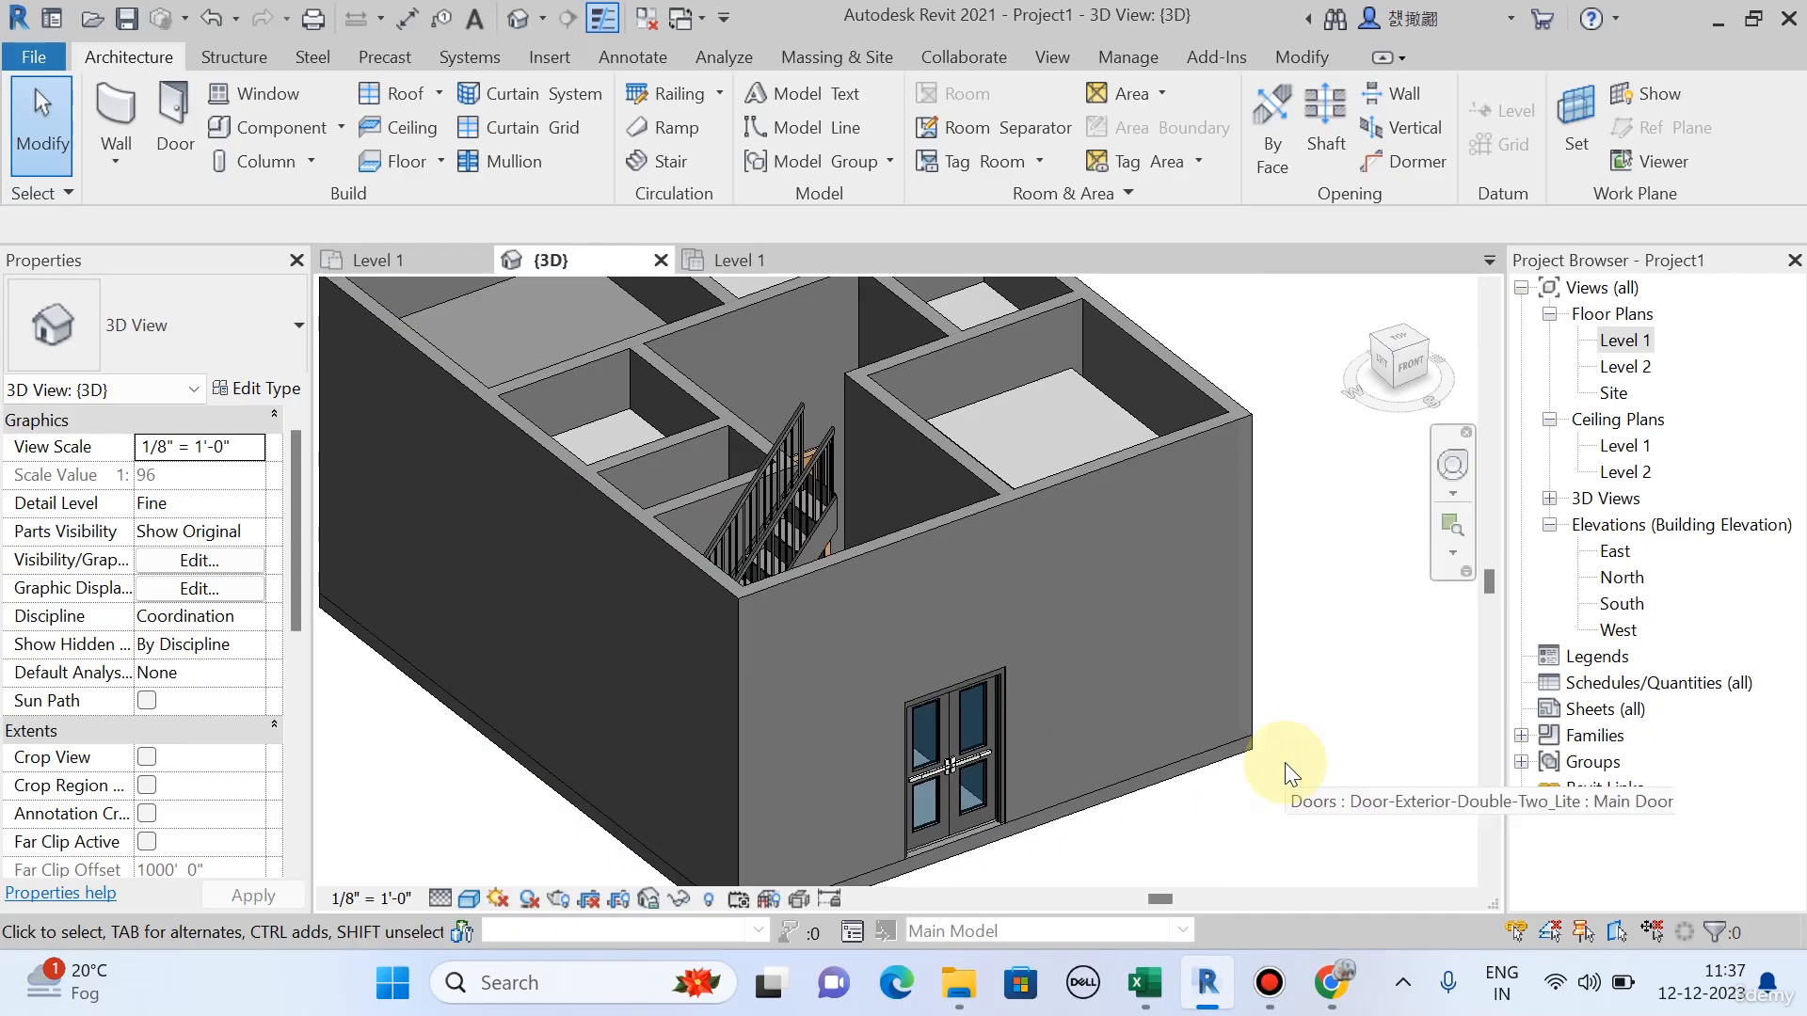
scroll(1300, 770, down, 2)
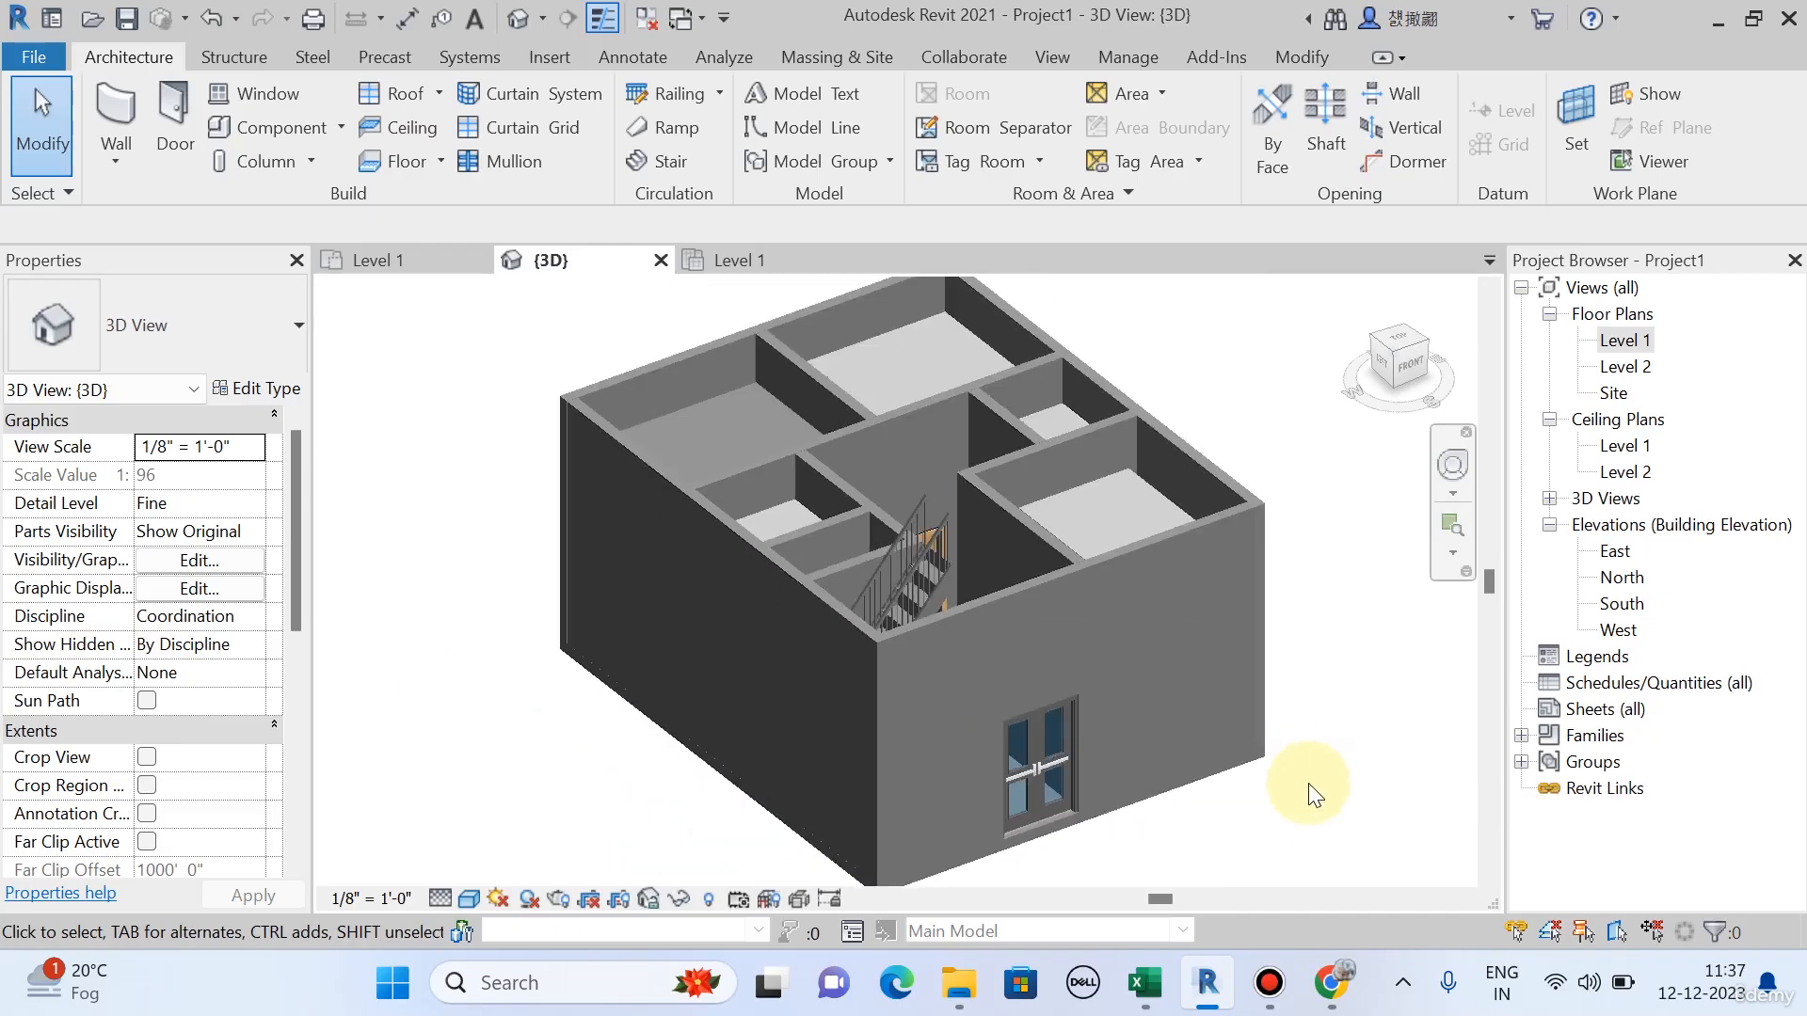